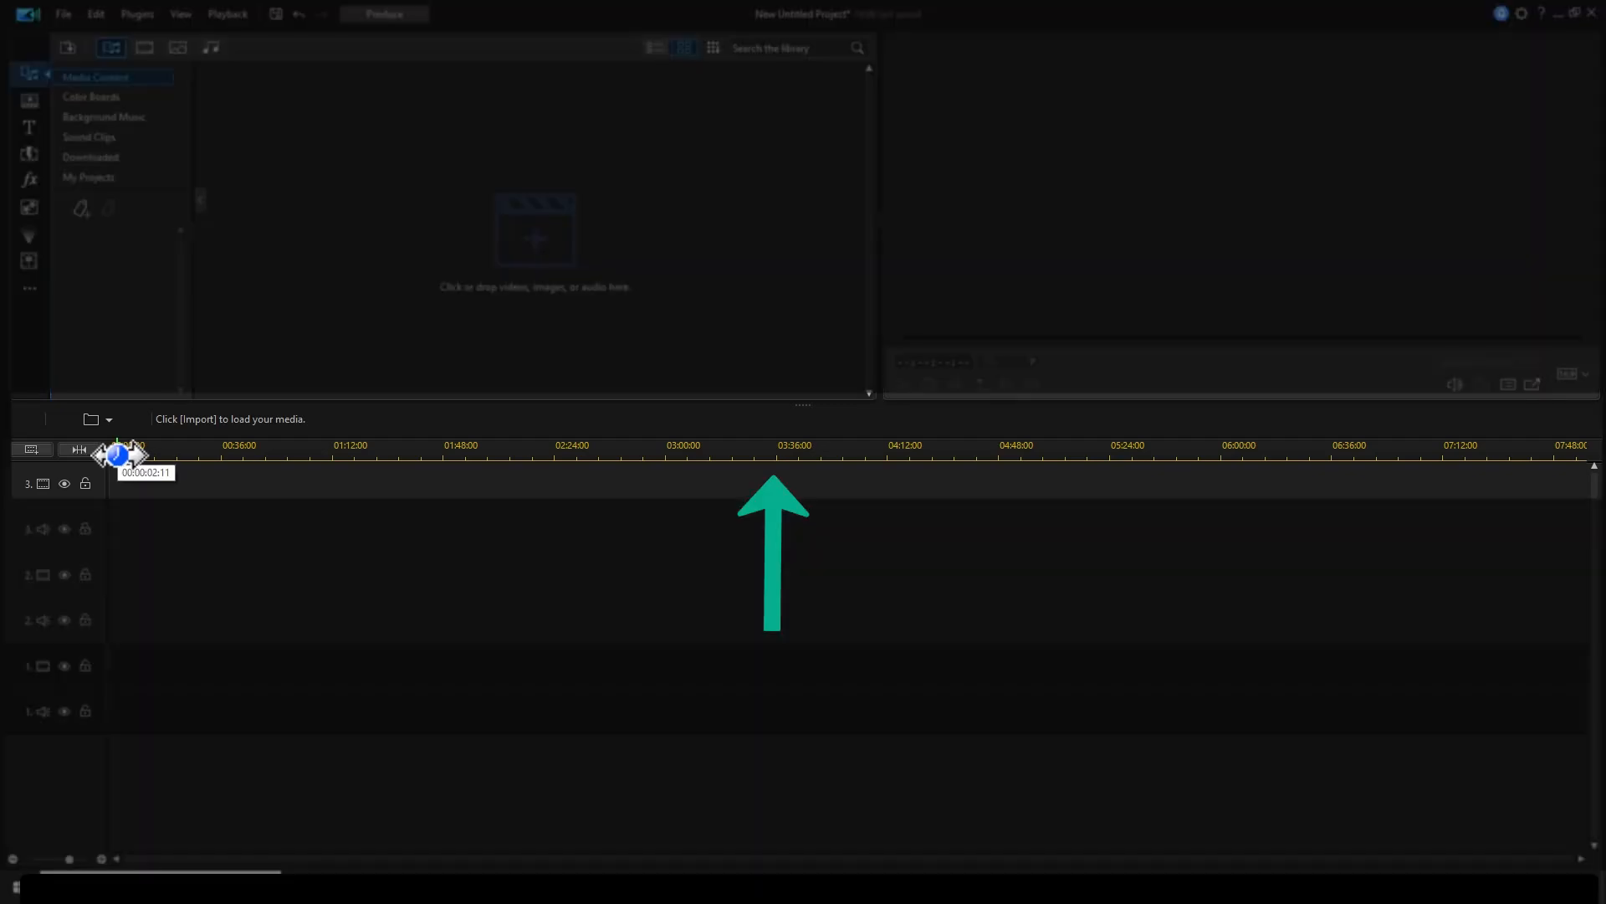
- Scrub the playhead forward along the empty timeline
mouse_move(117, 454)
mouse_down()
mouse_move(764, 459)
mouse_move(129, 455)
mouse_move(536, 470)
mouse_move(628, 453)
mouse_move(127, 453)
mouse_up()
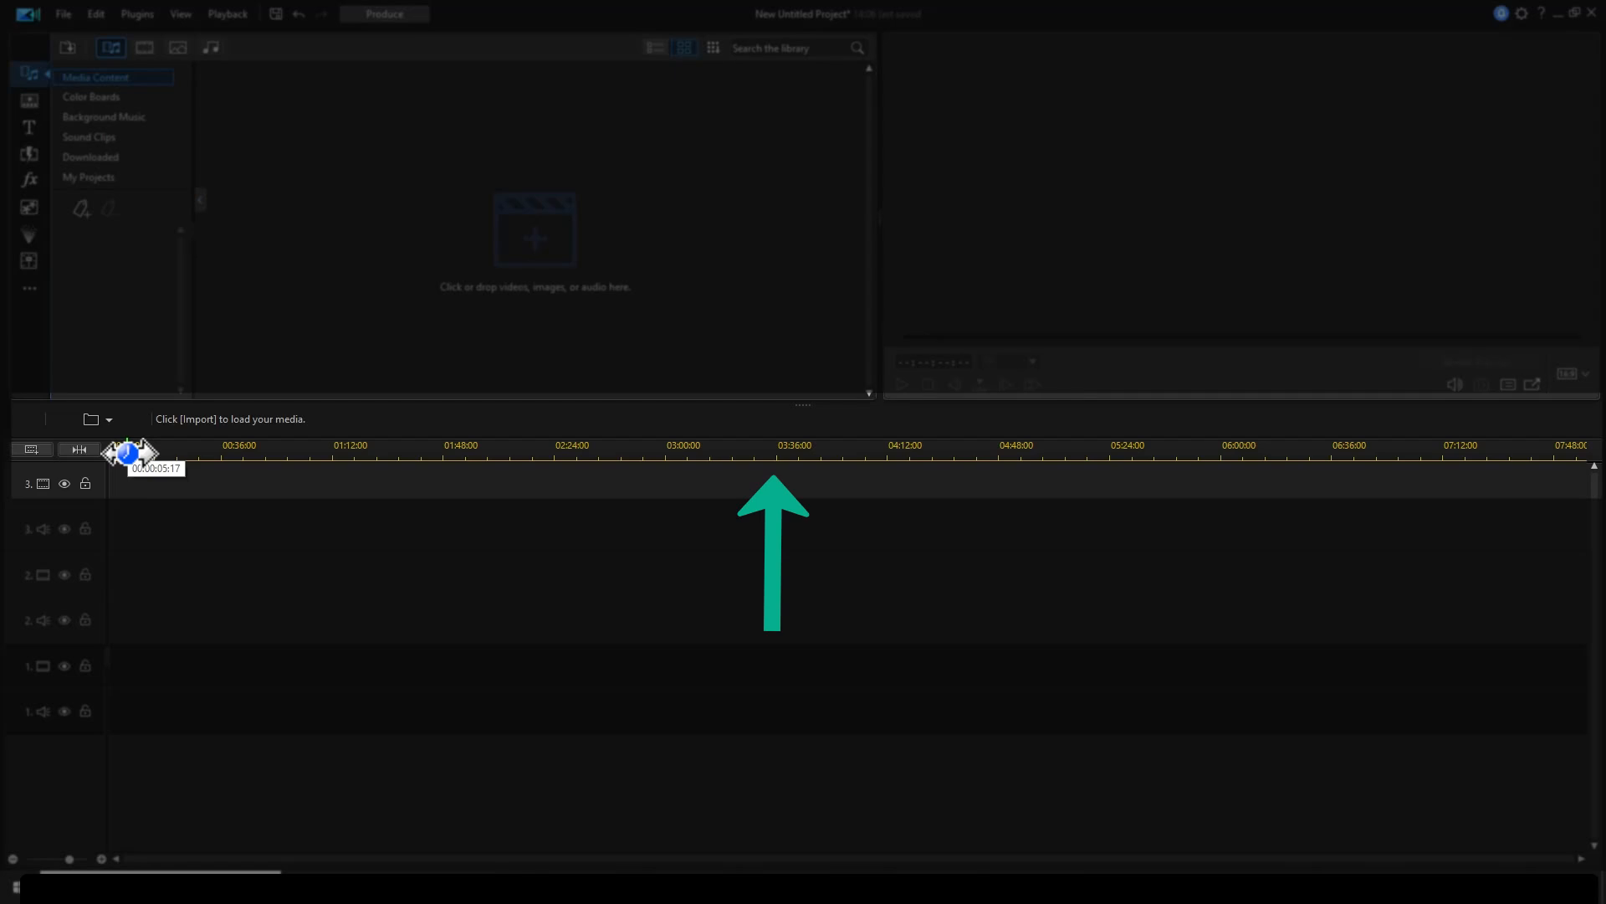
drag(147, 453, 348, 452)
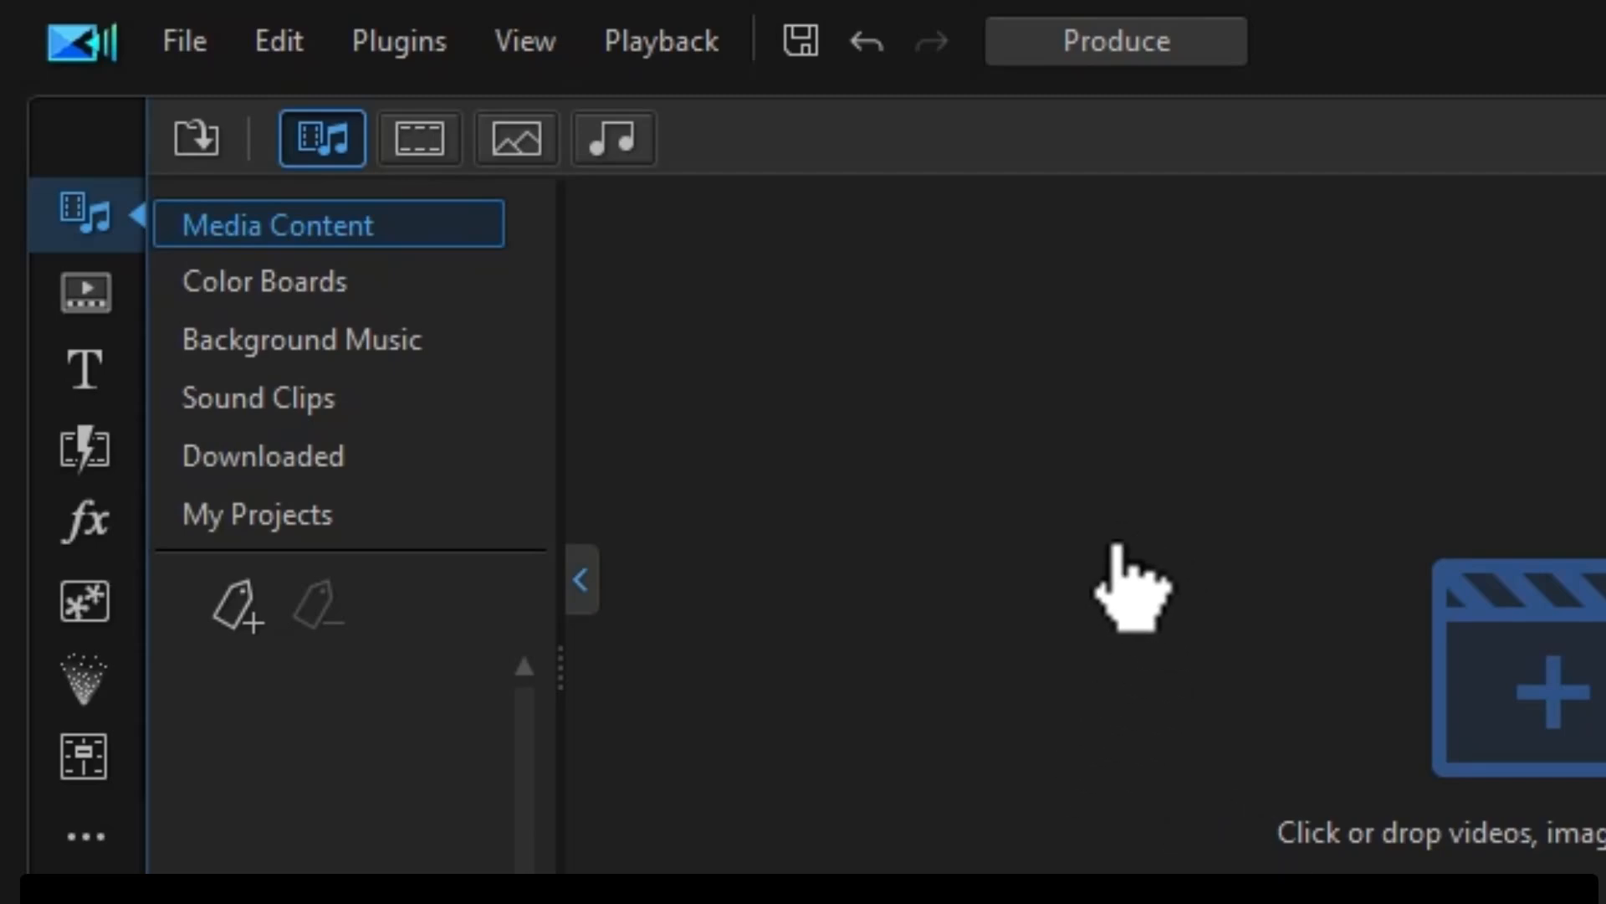
- Filter the media library by videos, images and audio in turn, and restore the display of all media types
click(425, 141)
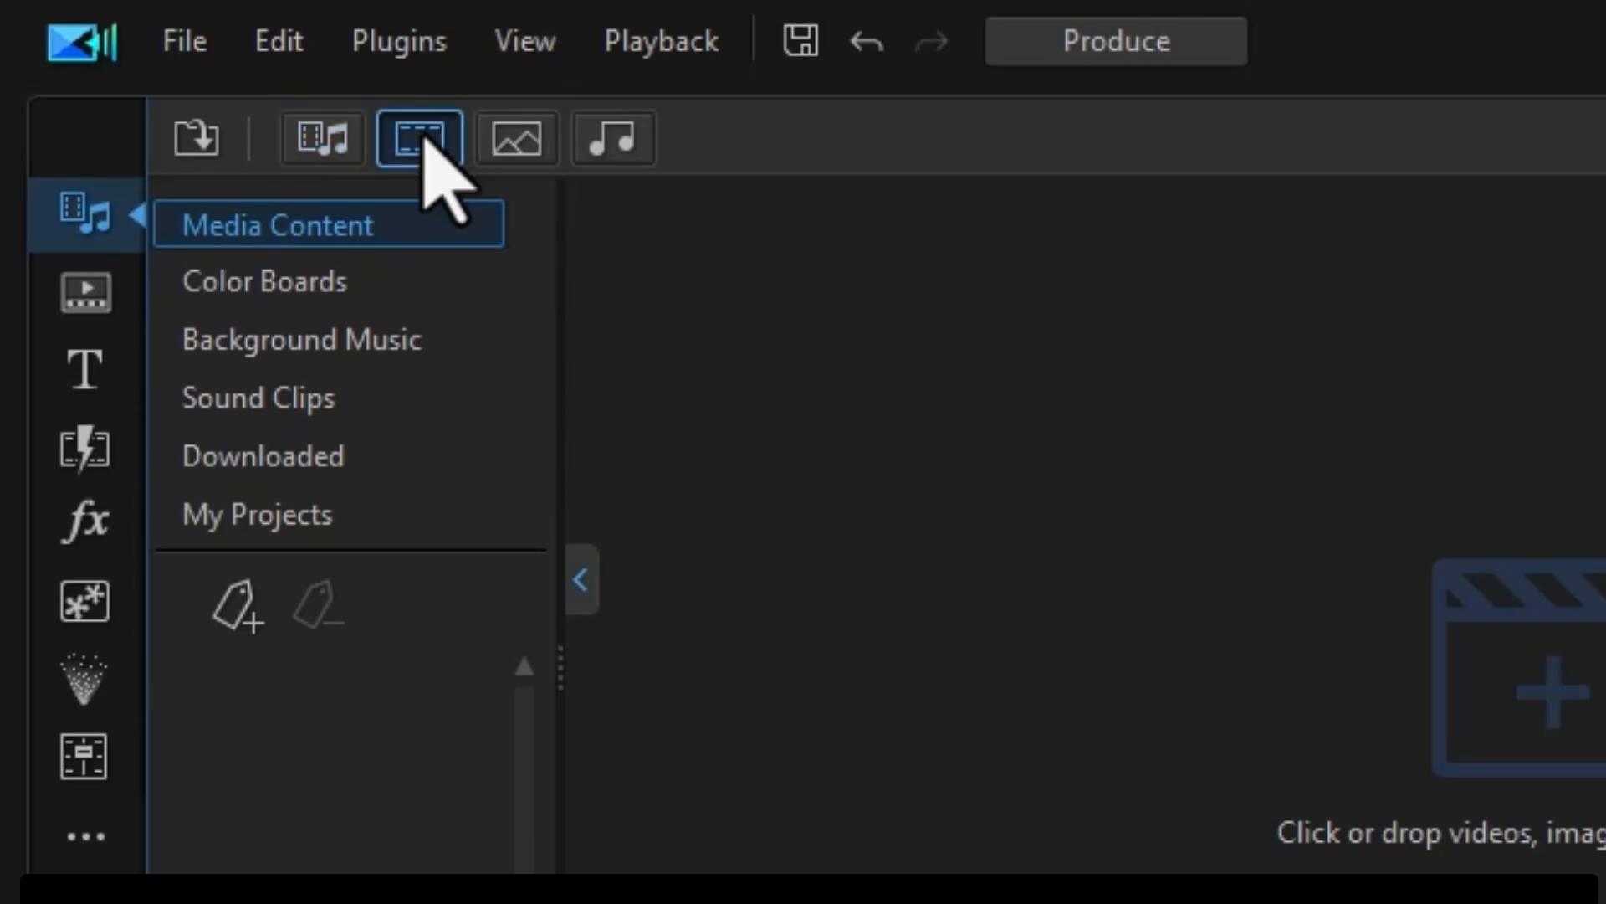
click(525, 138)
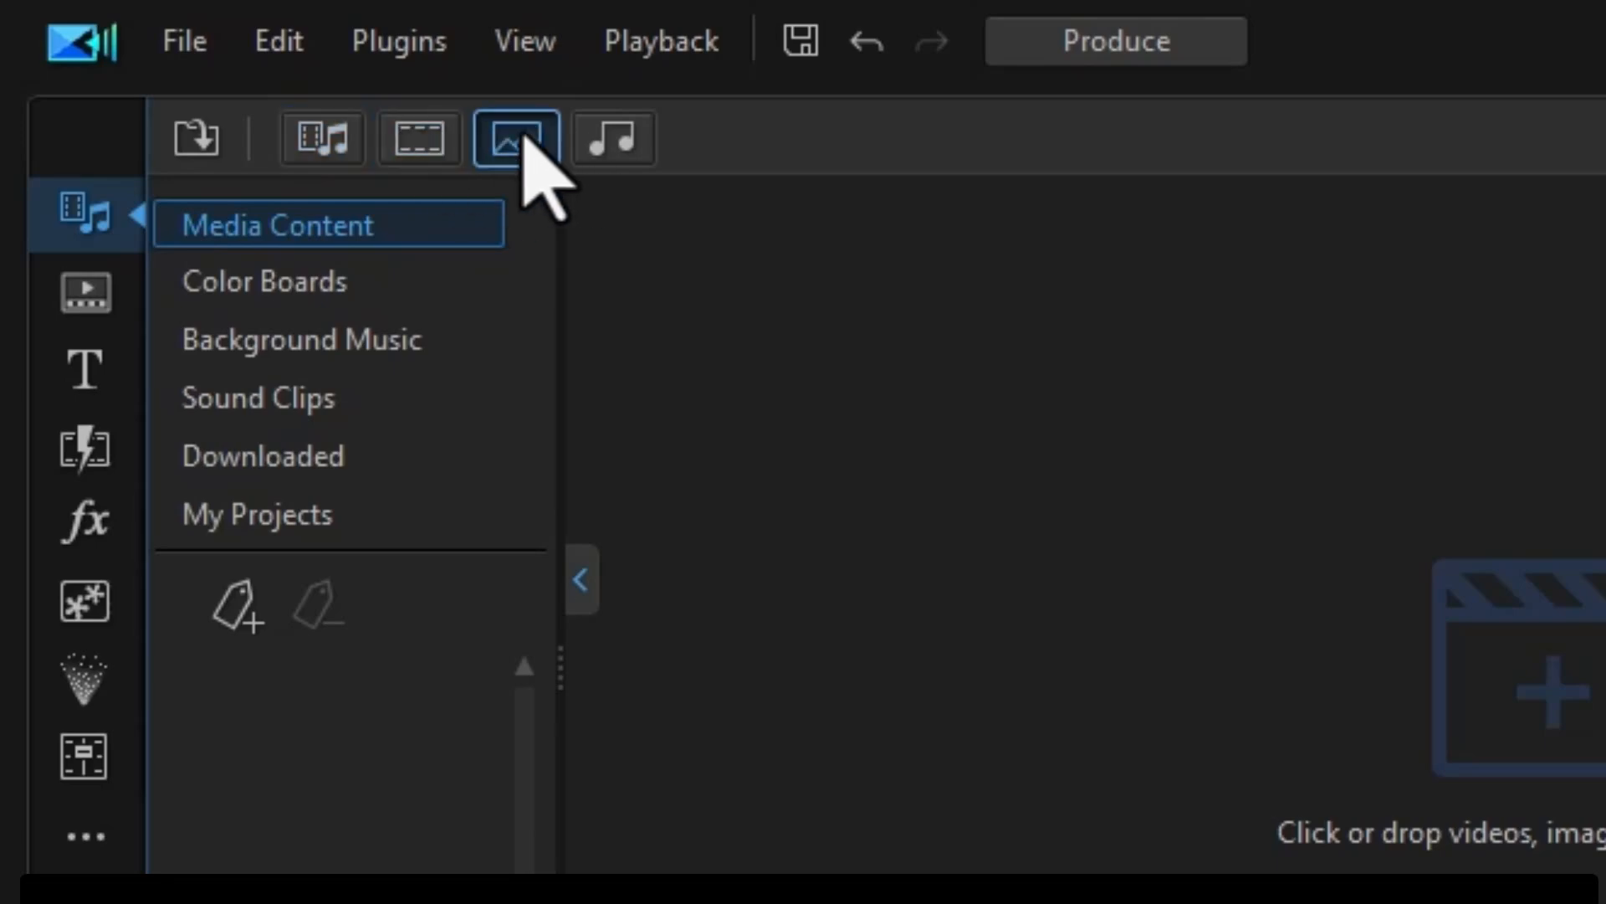
click(614, 138)
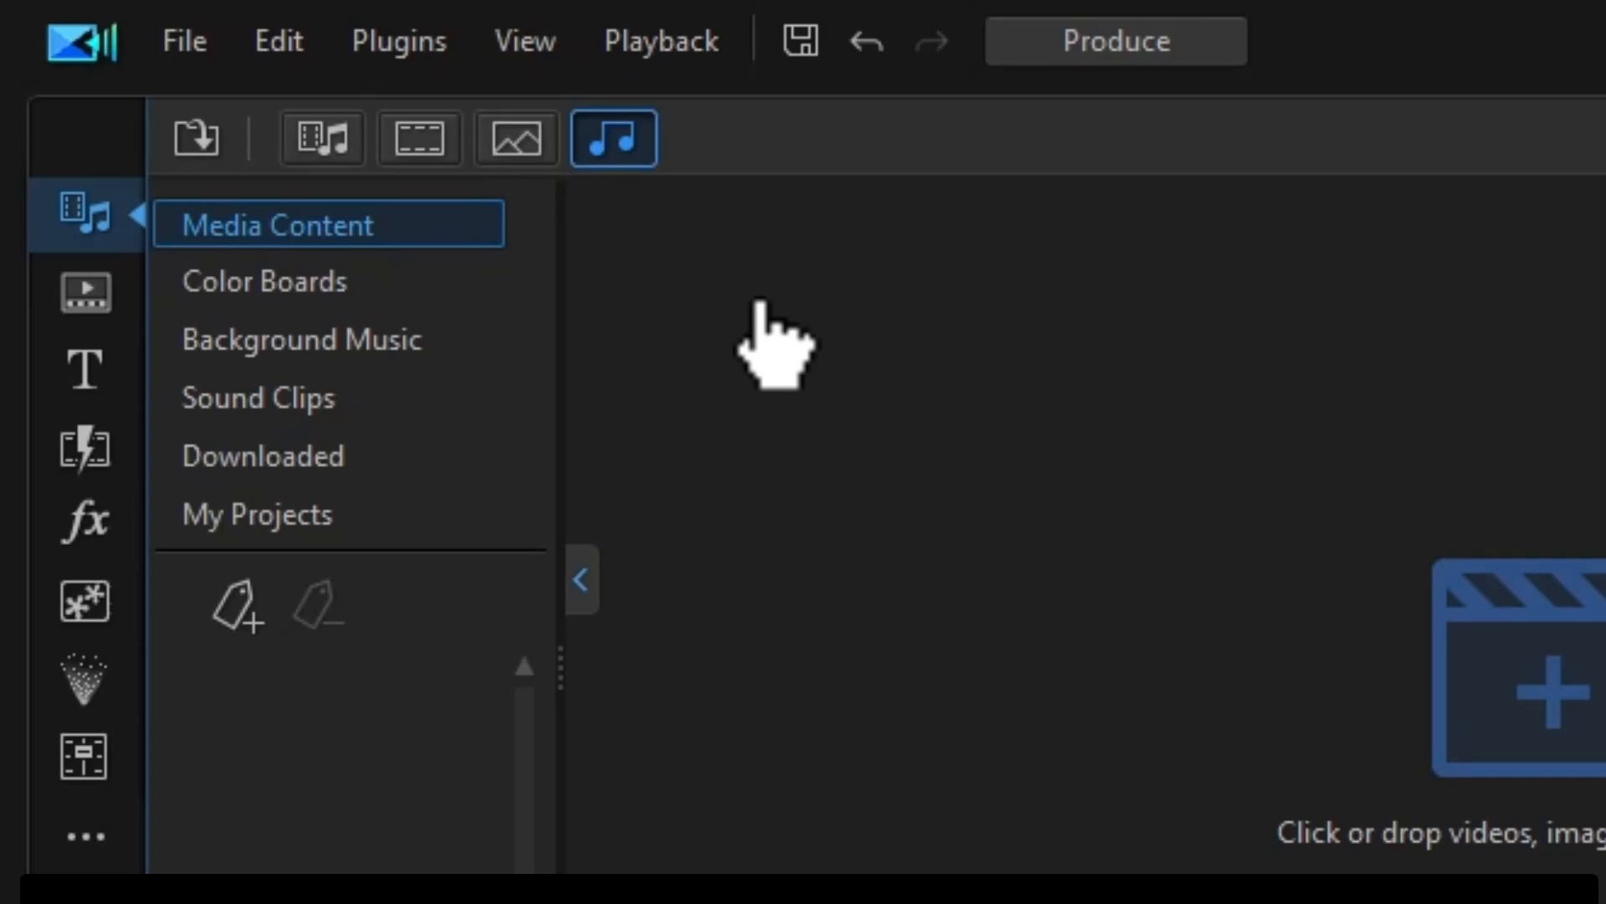
click(317, 142)
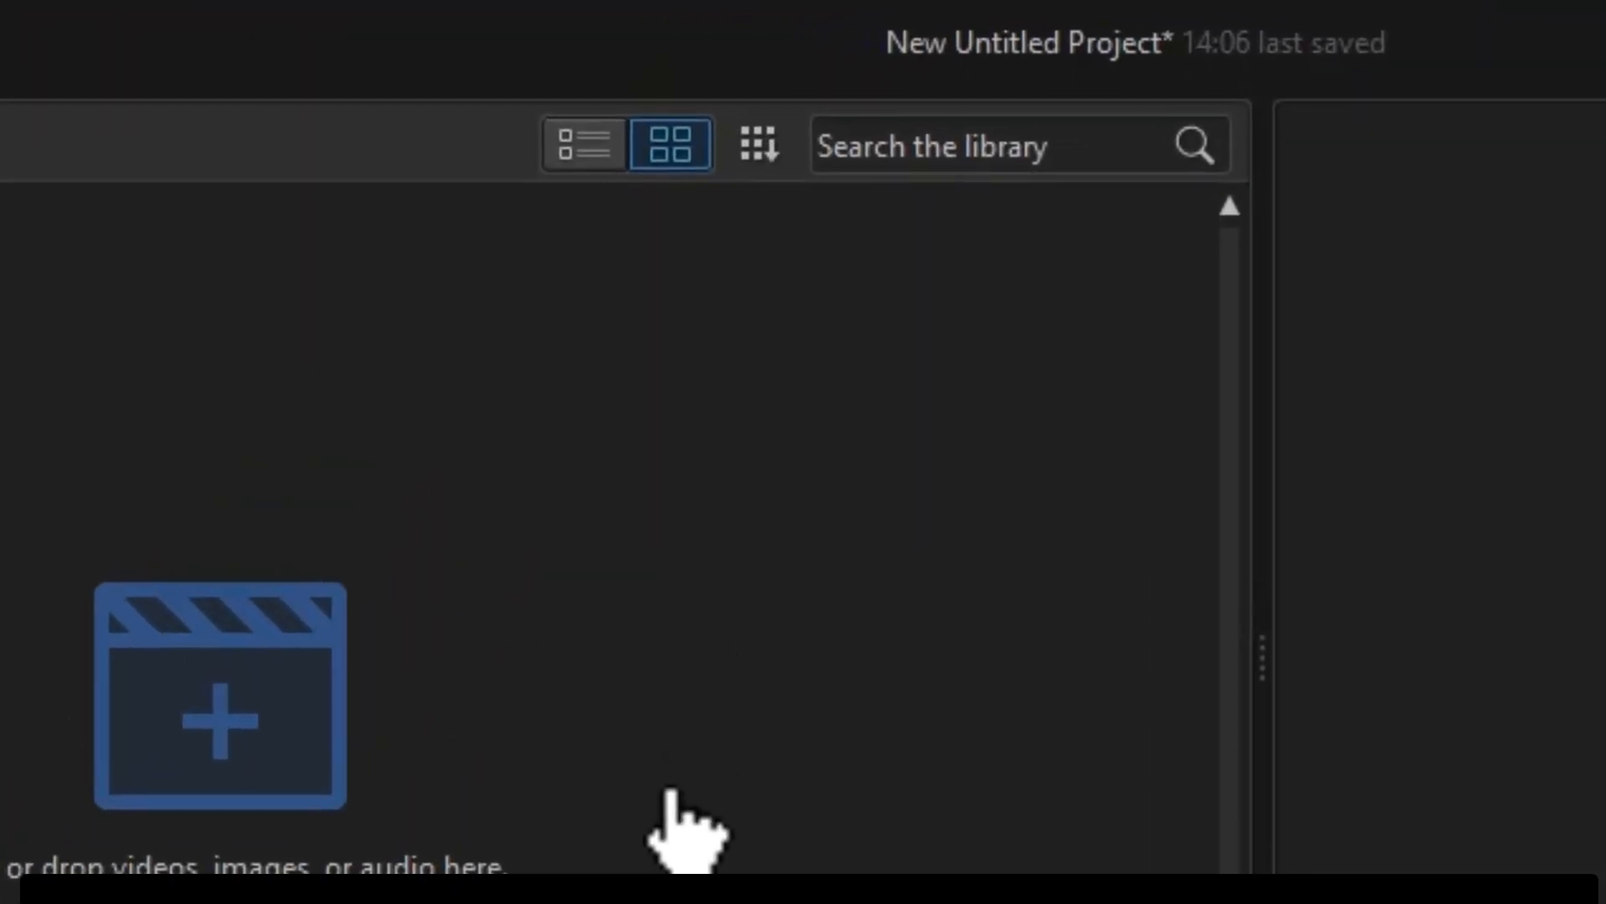
- Try the library's details view, return to icon view, and open the library options
click(559, 159)
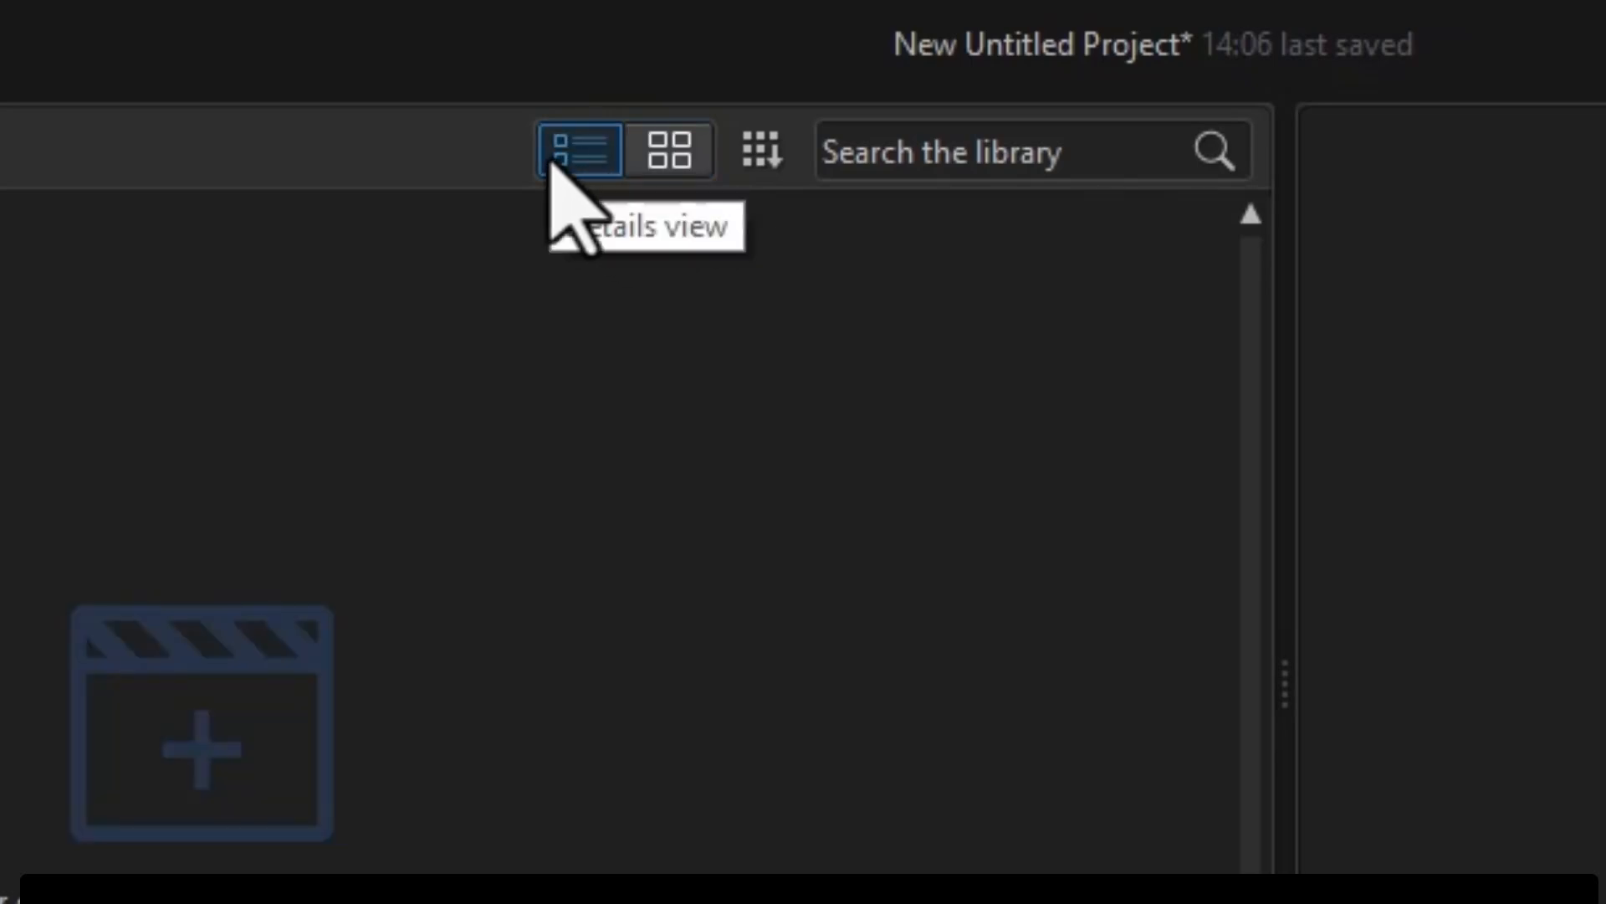
click(657, 159)
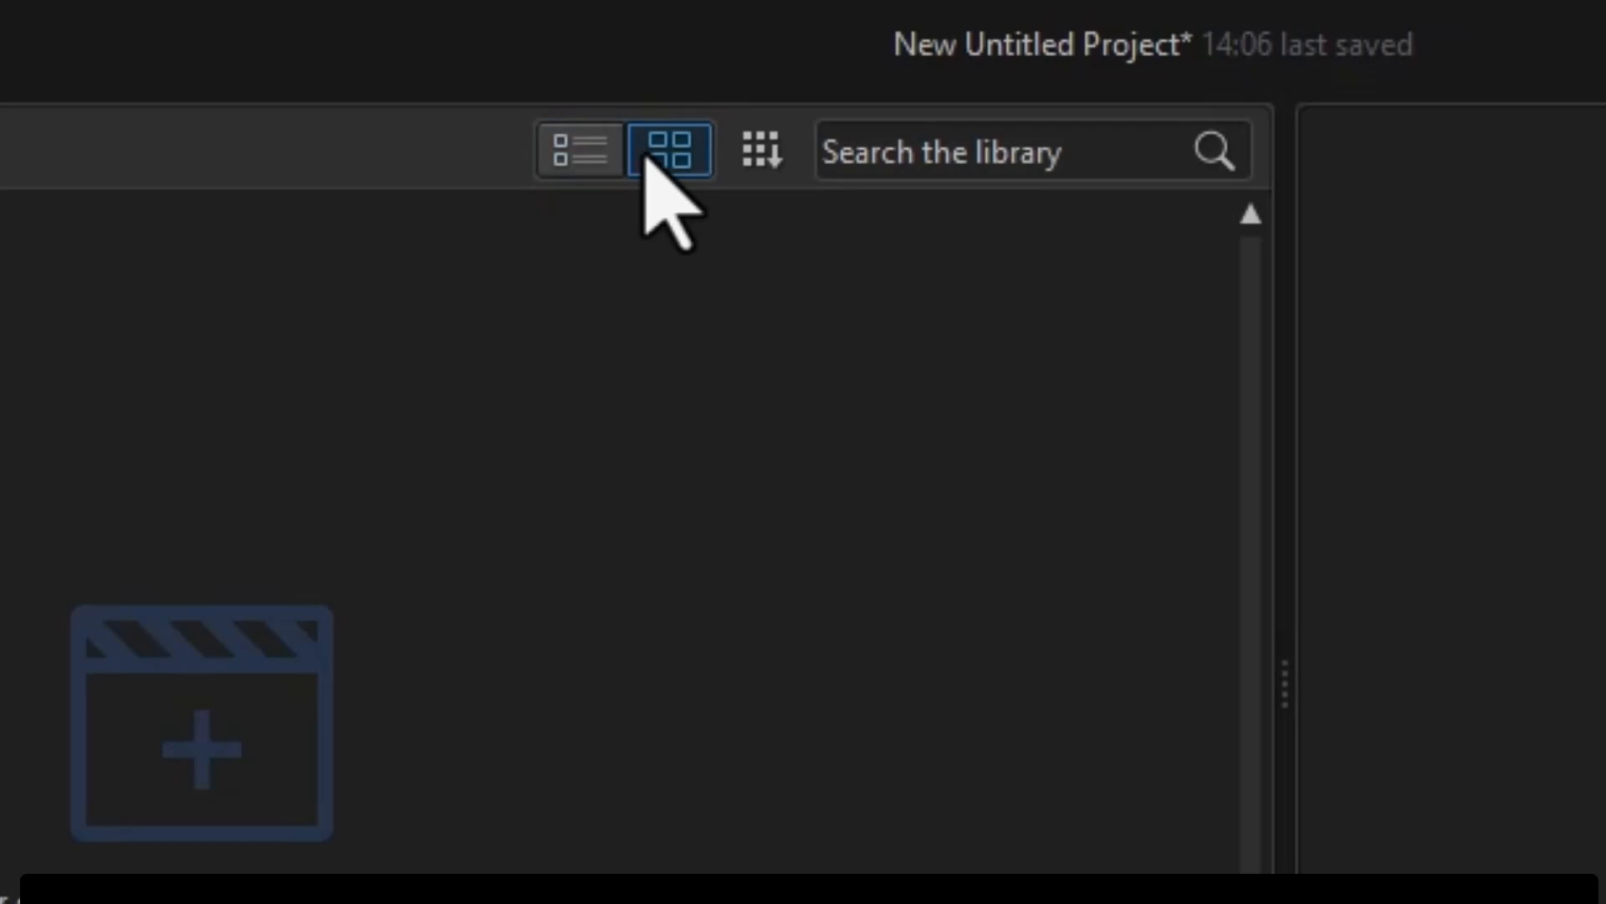
click(761, 150)
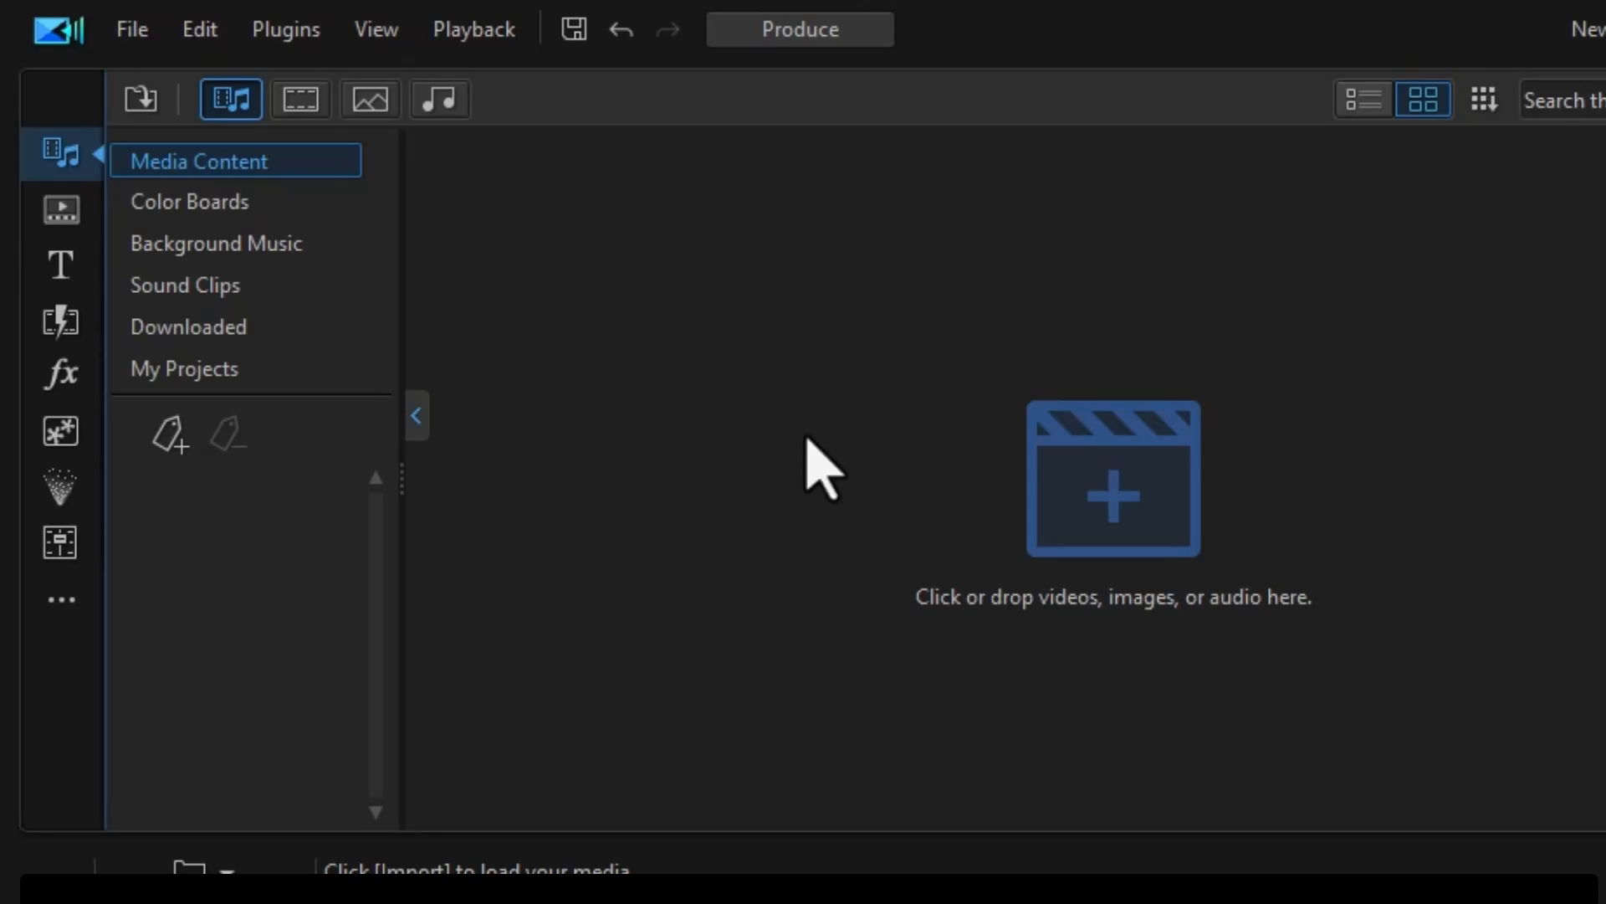
- Open the preferences and examine the General settings for timeline frame rate and maximum undo levels
click(192, 32)
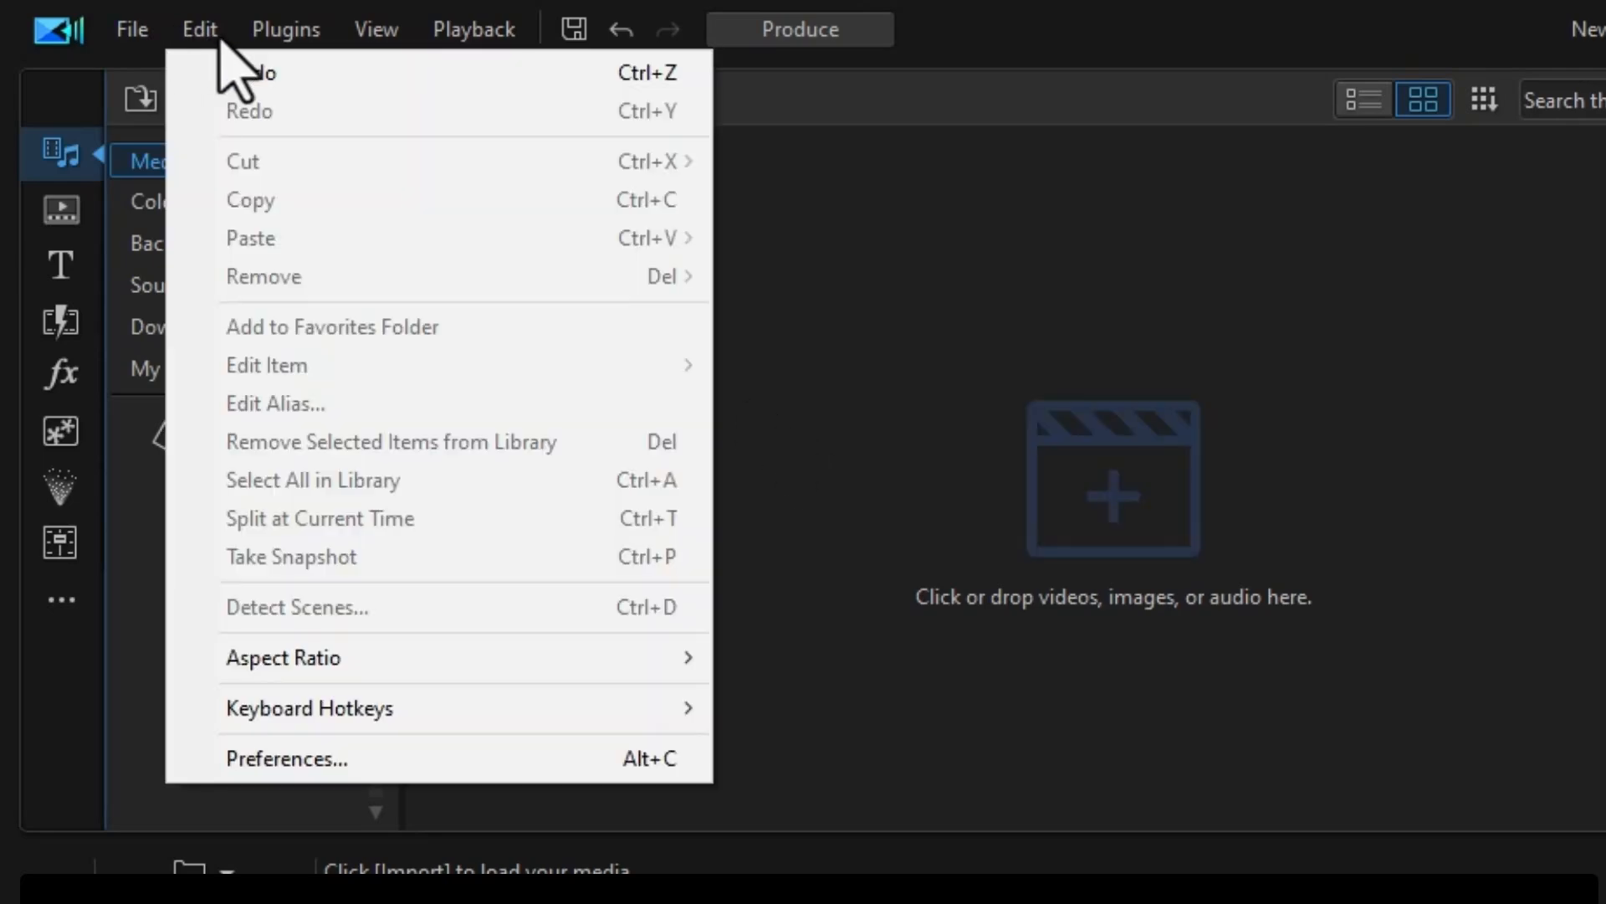
click(368, 763)
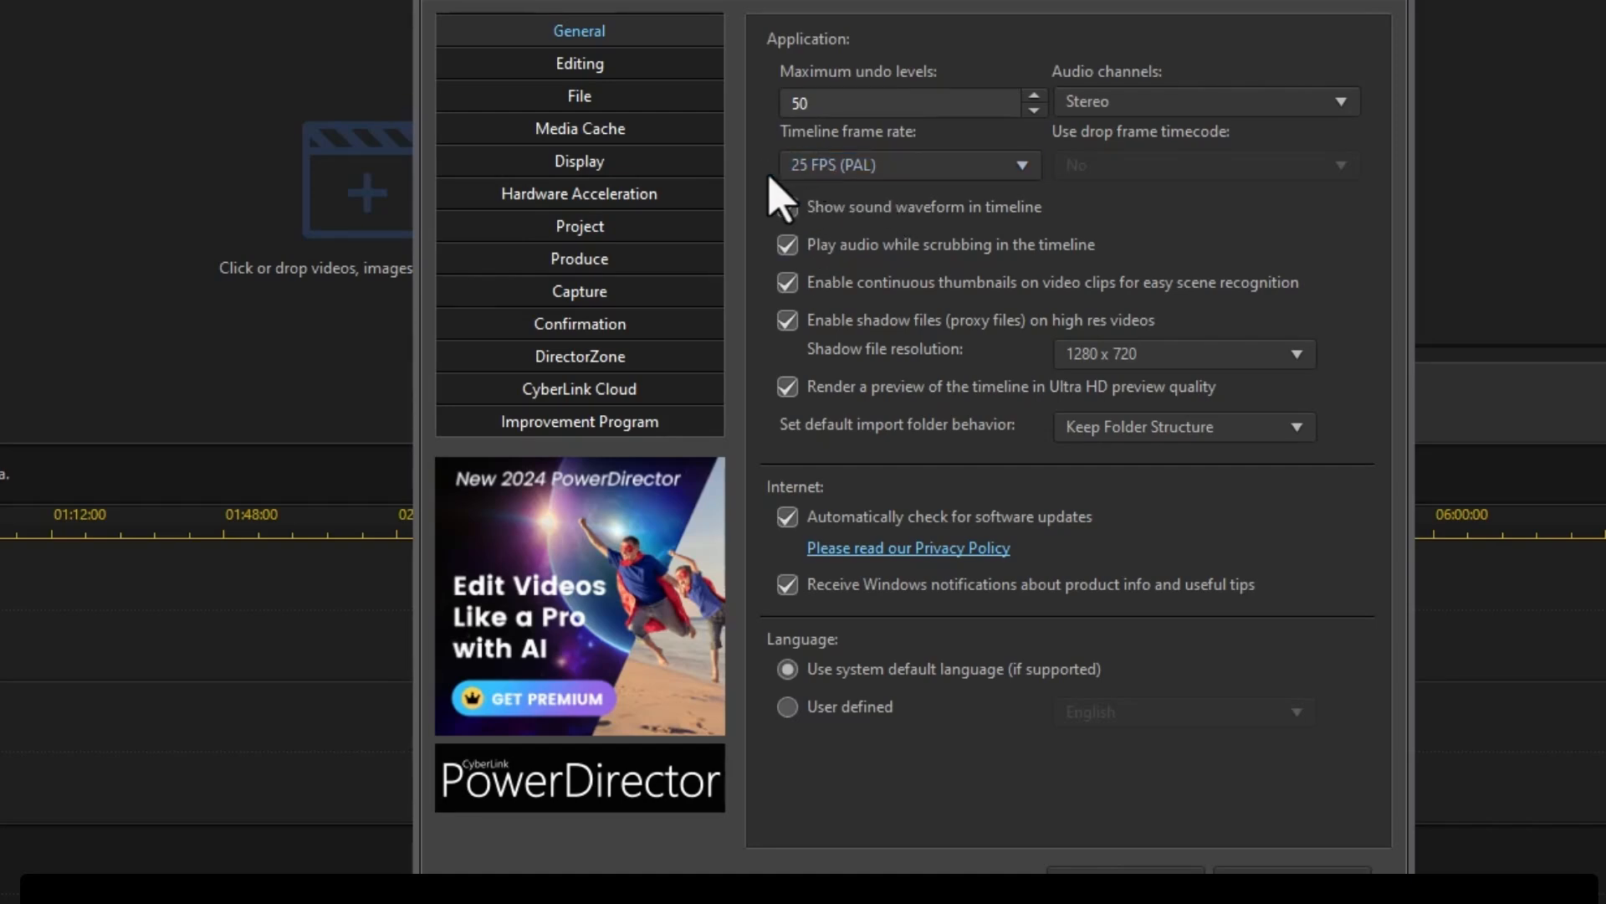
click(878, 170)
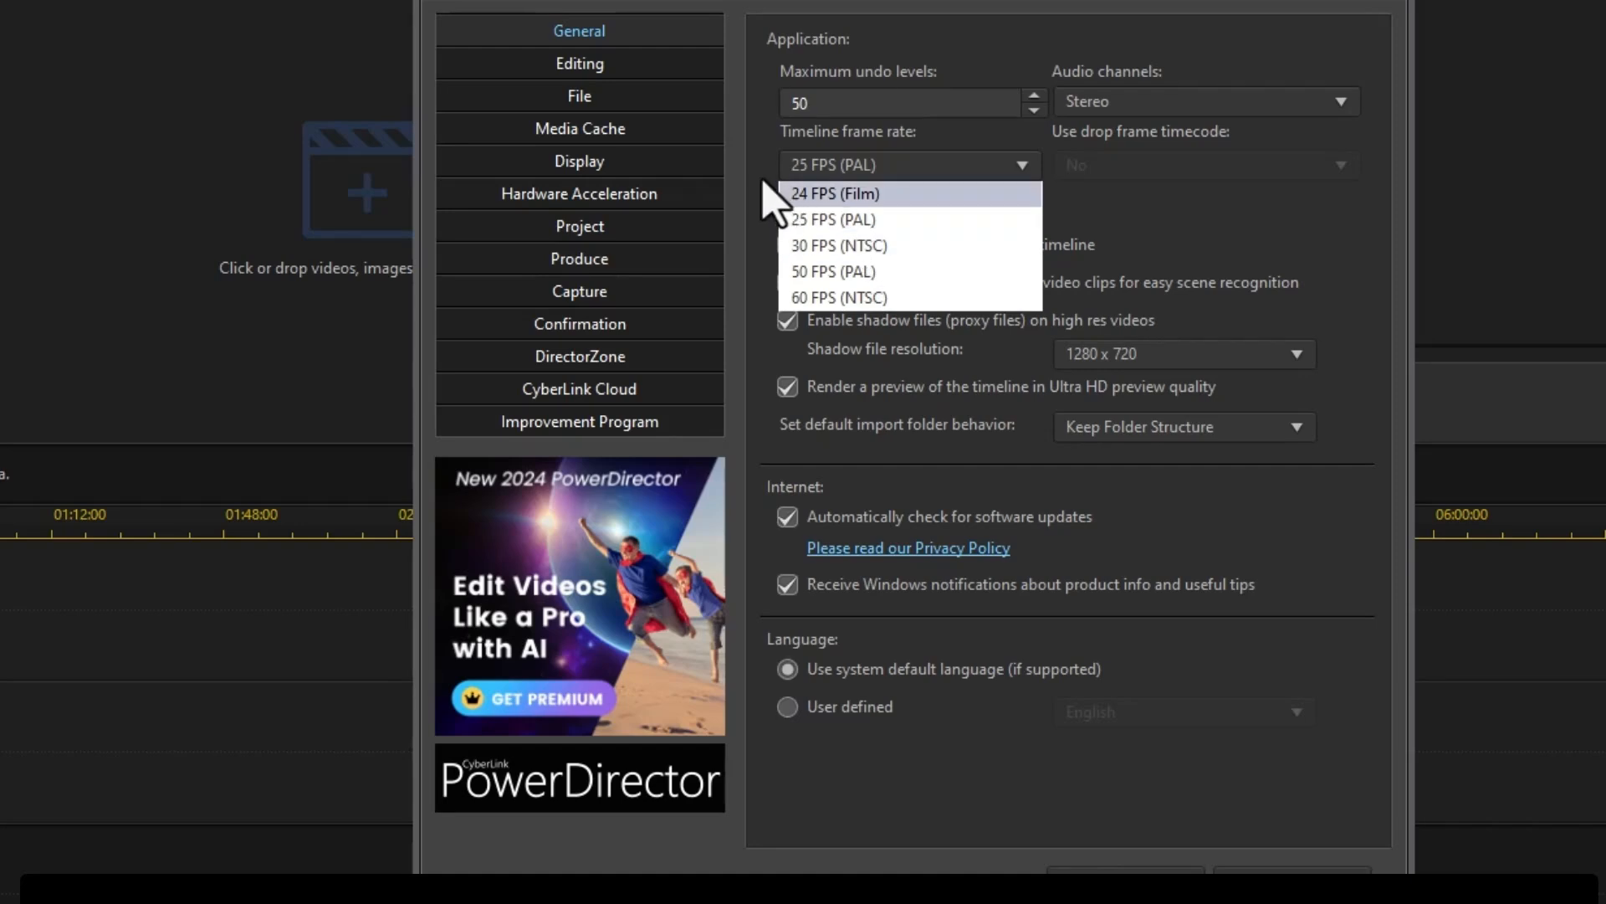
click(772, 201)
click(857, 98)
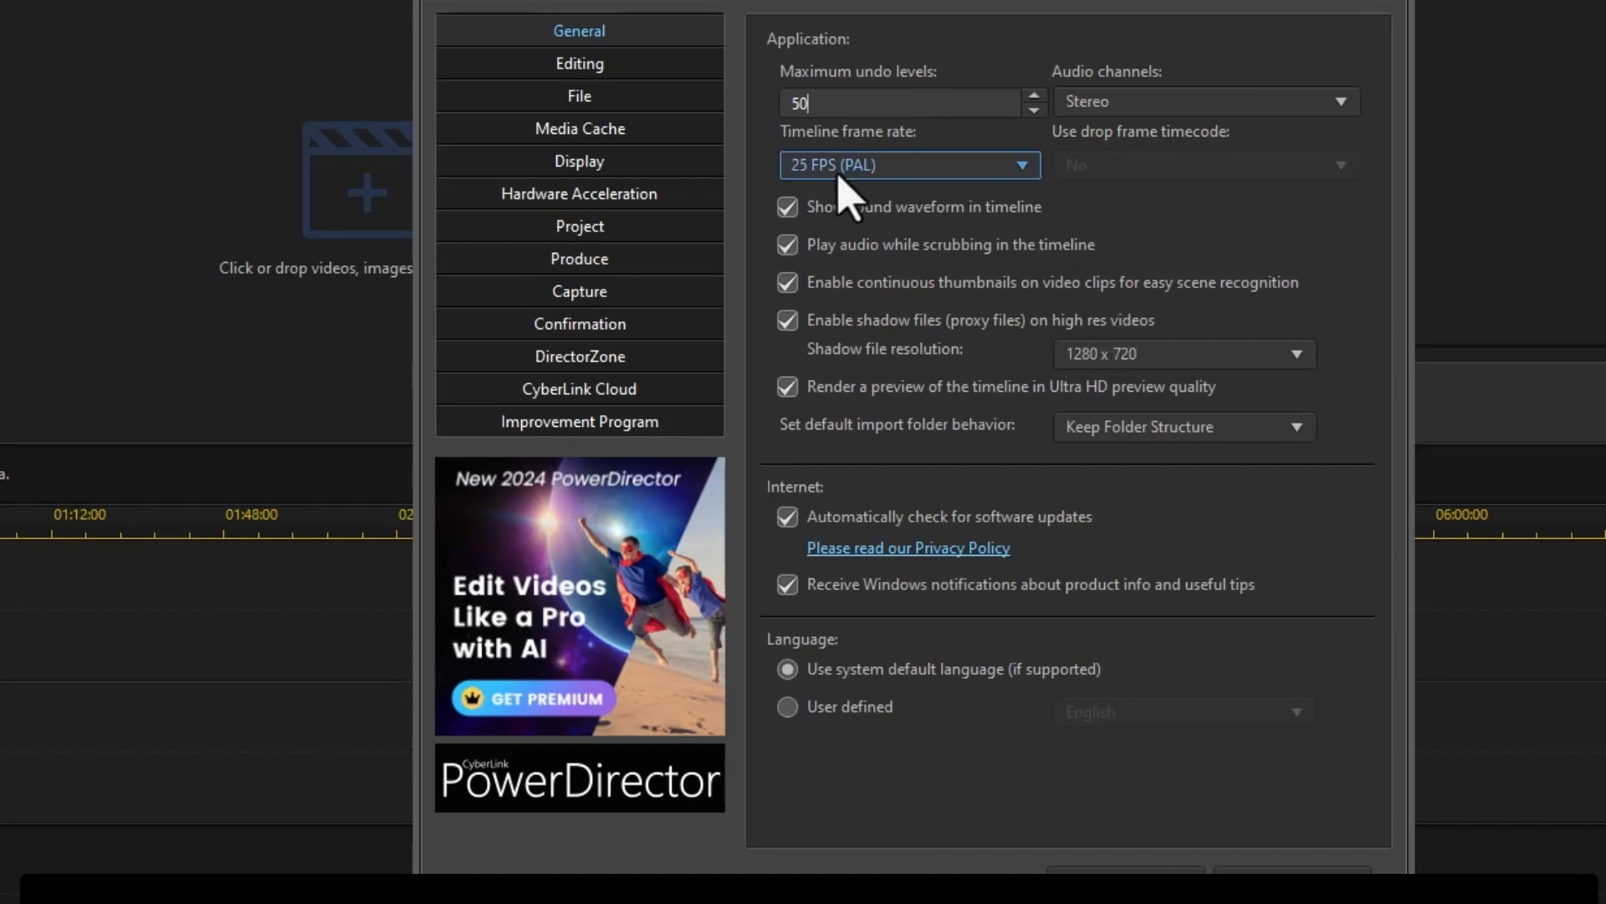
- Review the Editing, Display and Hardware Acceleration preferences, including the available timeline preview quality options
click(575, 63)
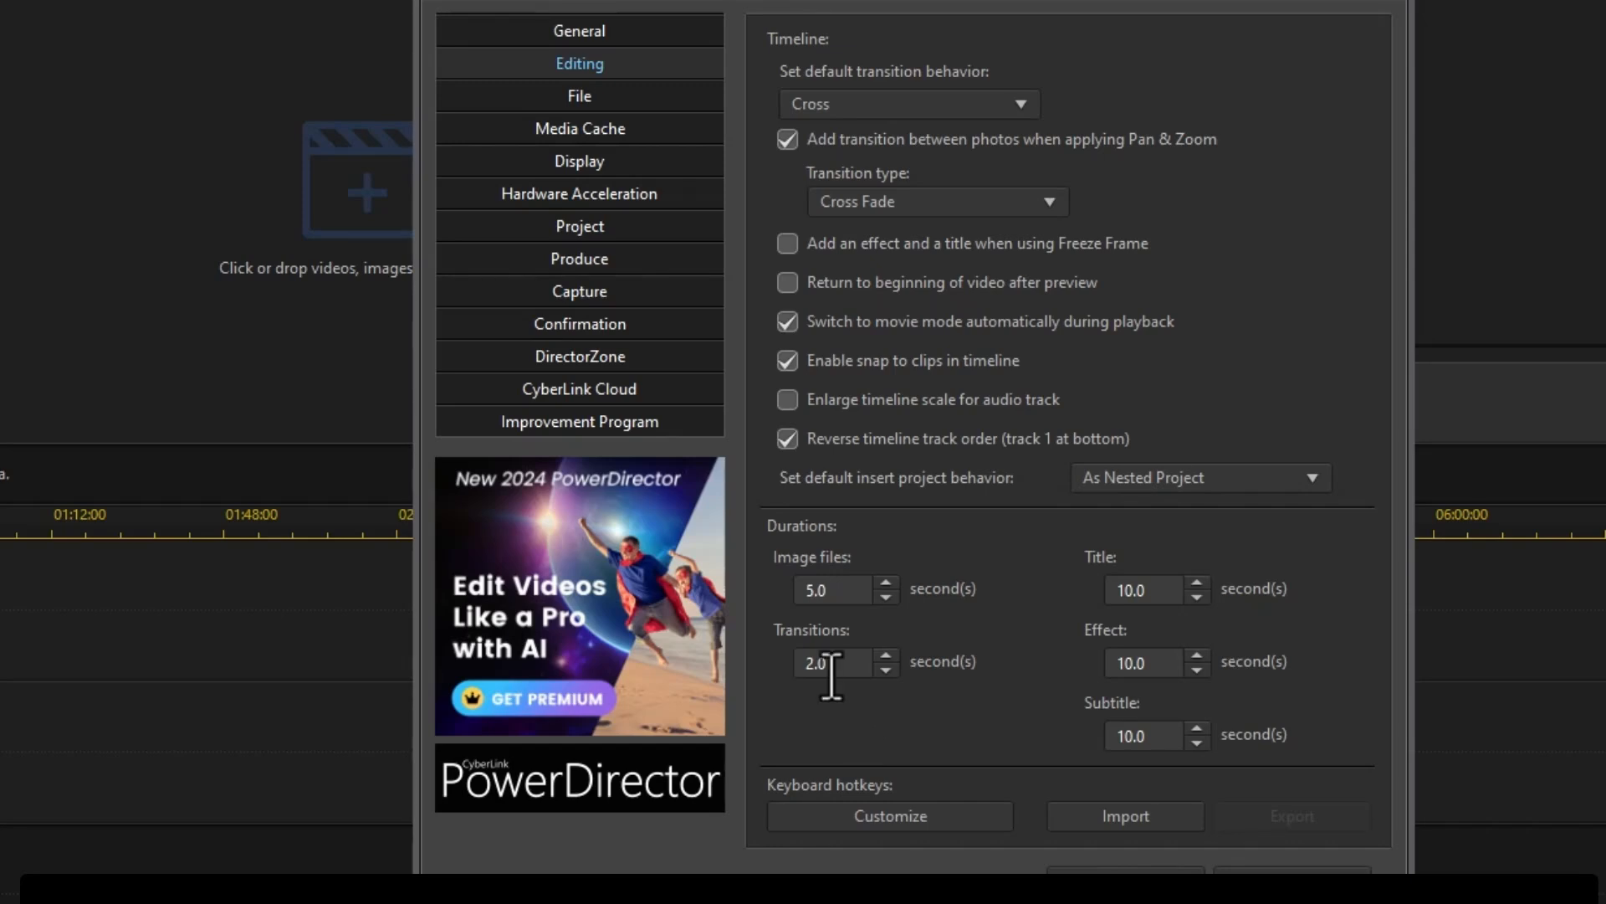
click(615, 162)
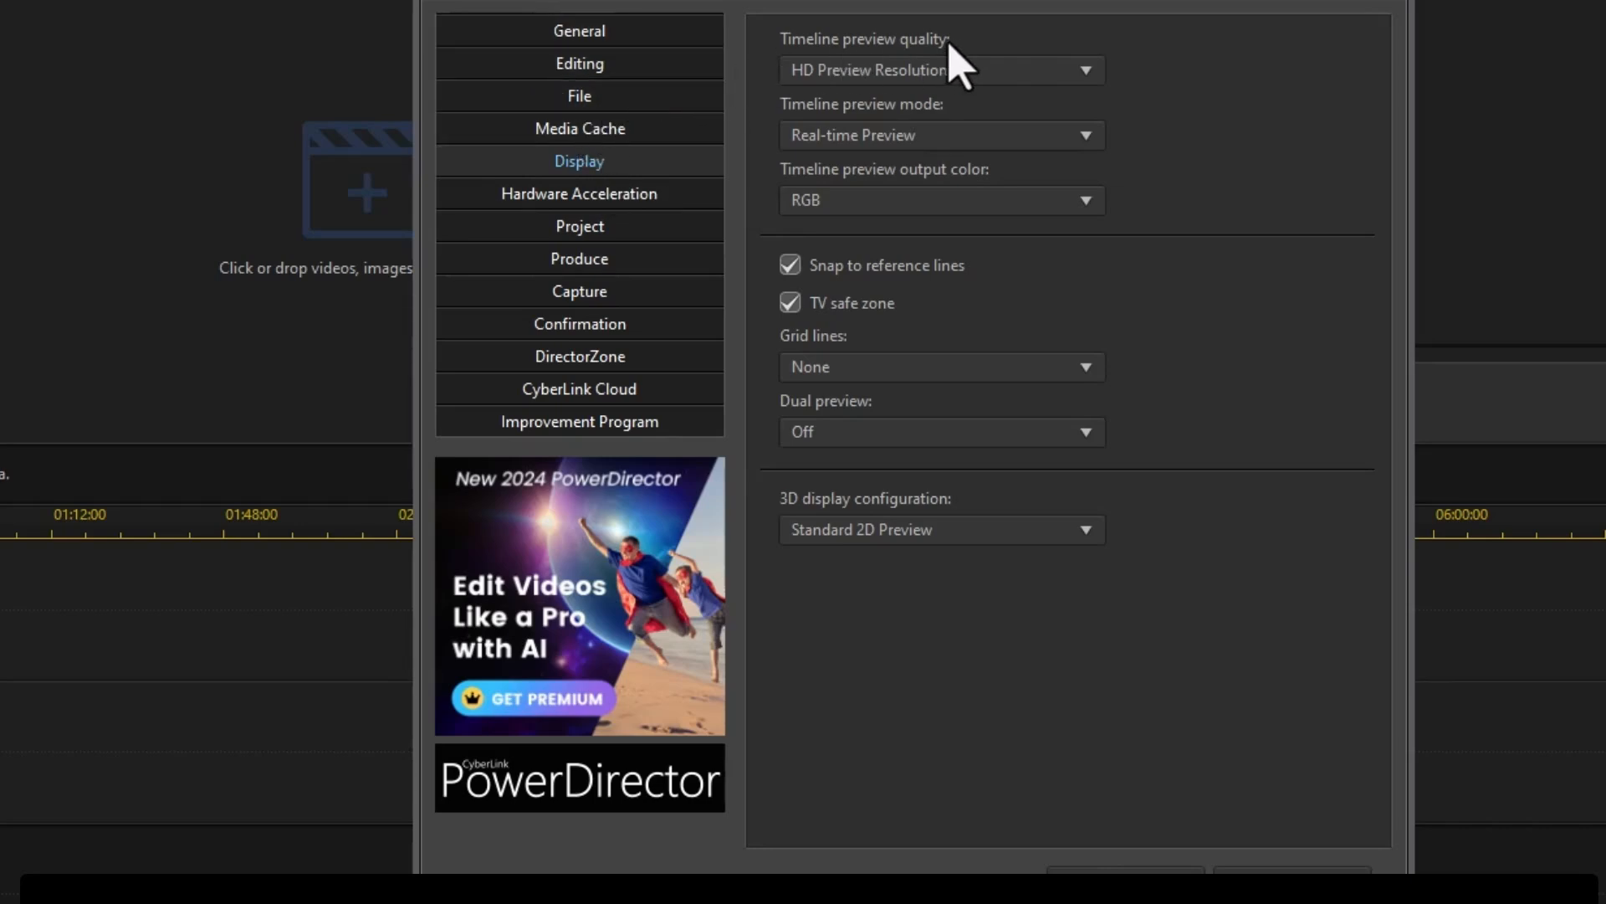
click(1038, 66)
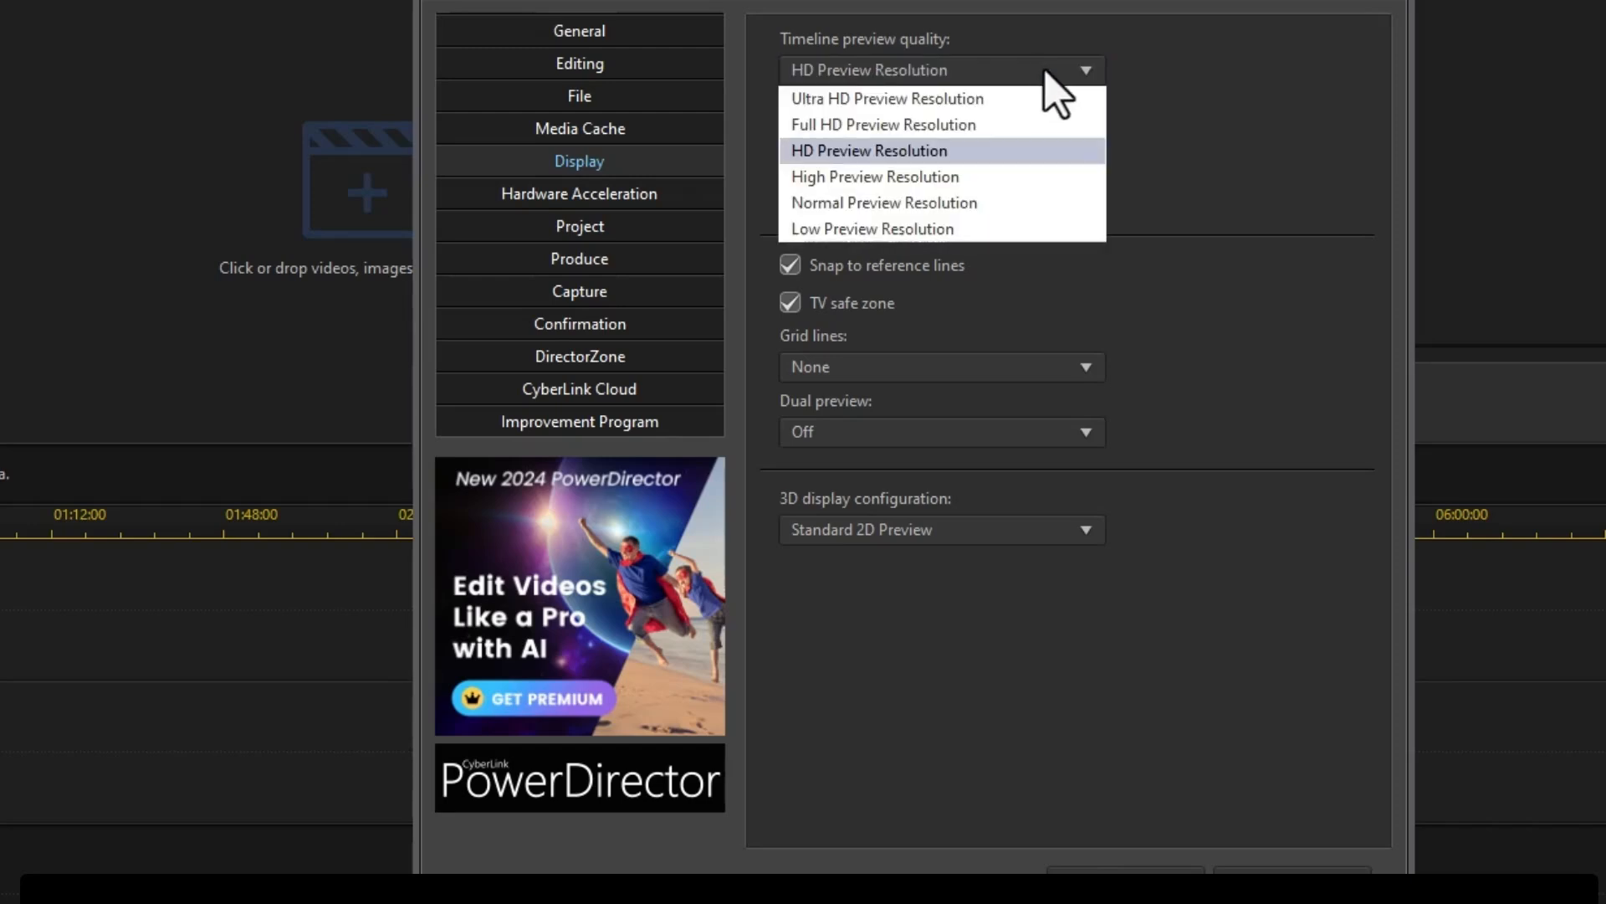
click(1198, 61)
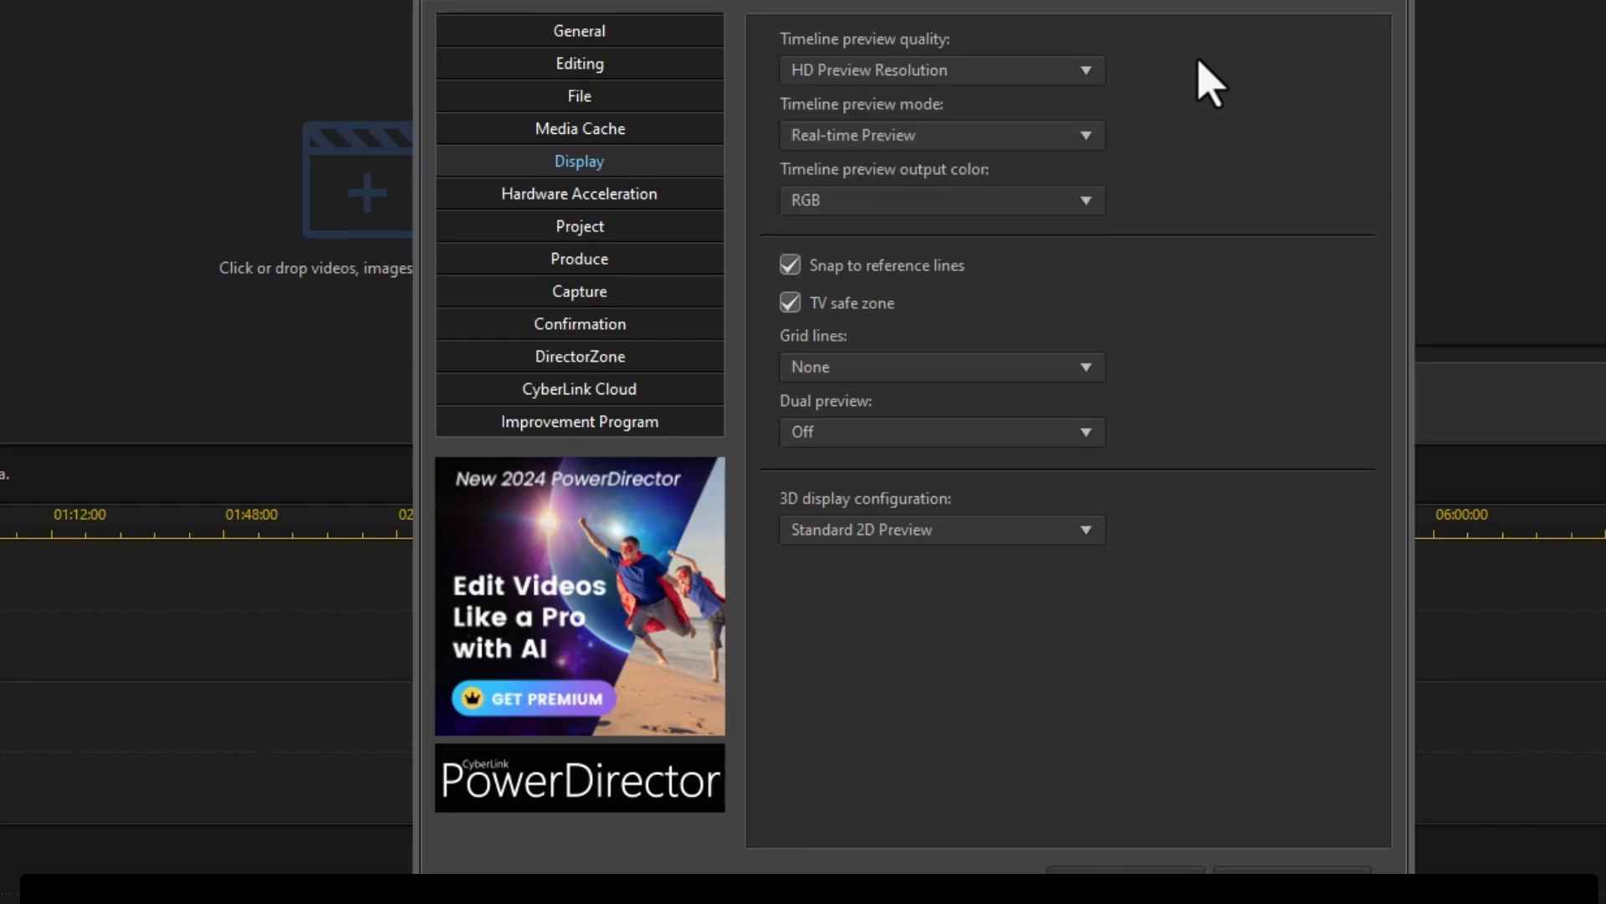
click(1086, 74)
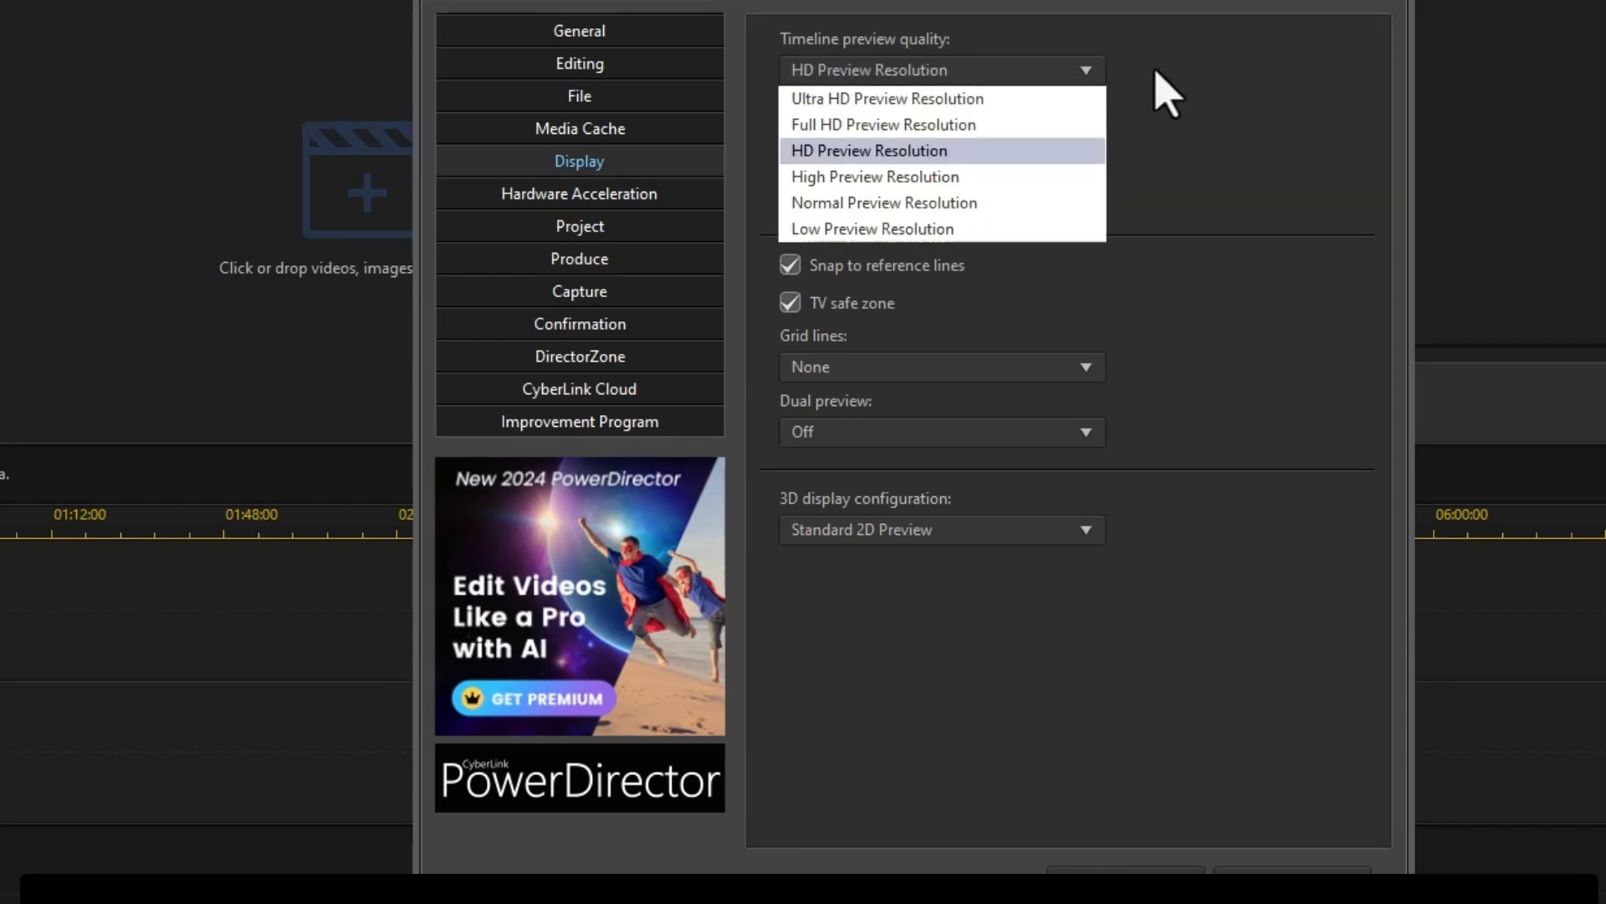
click(1166, 92)
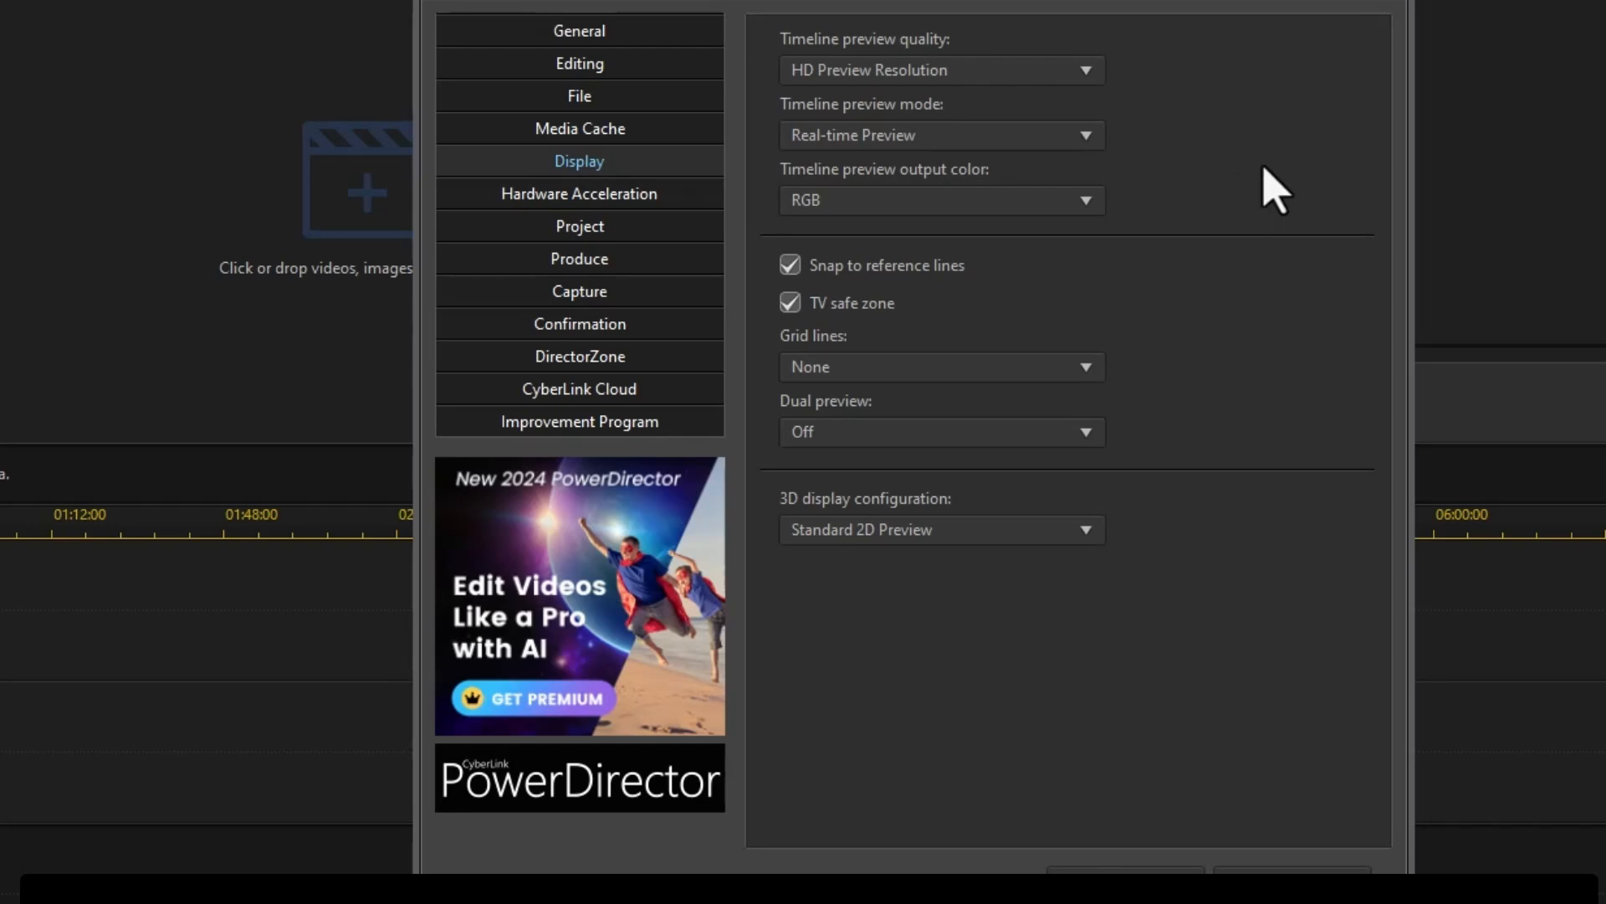
click(512, 197)
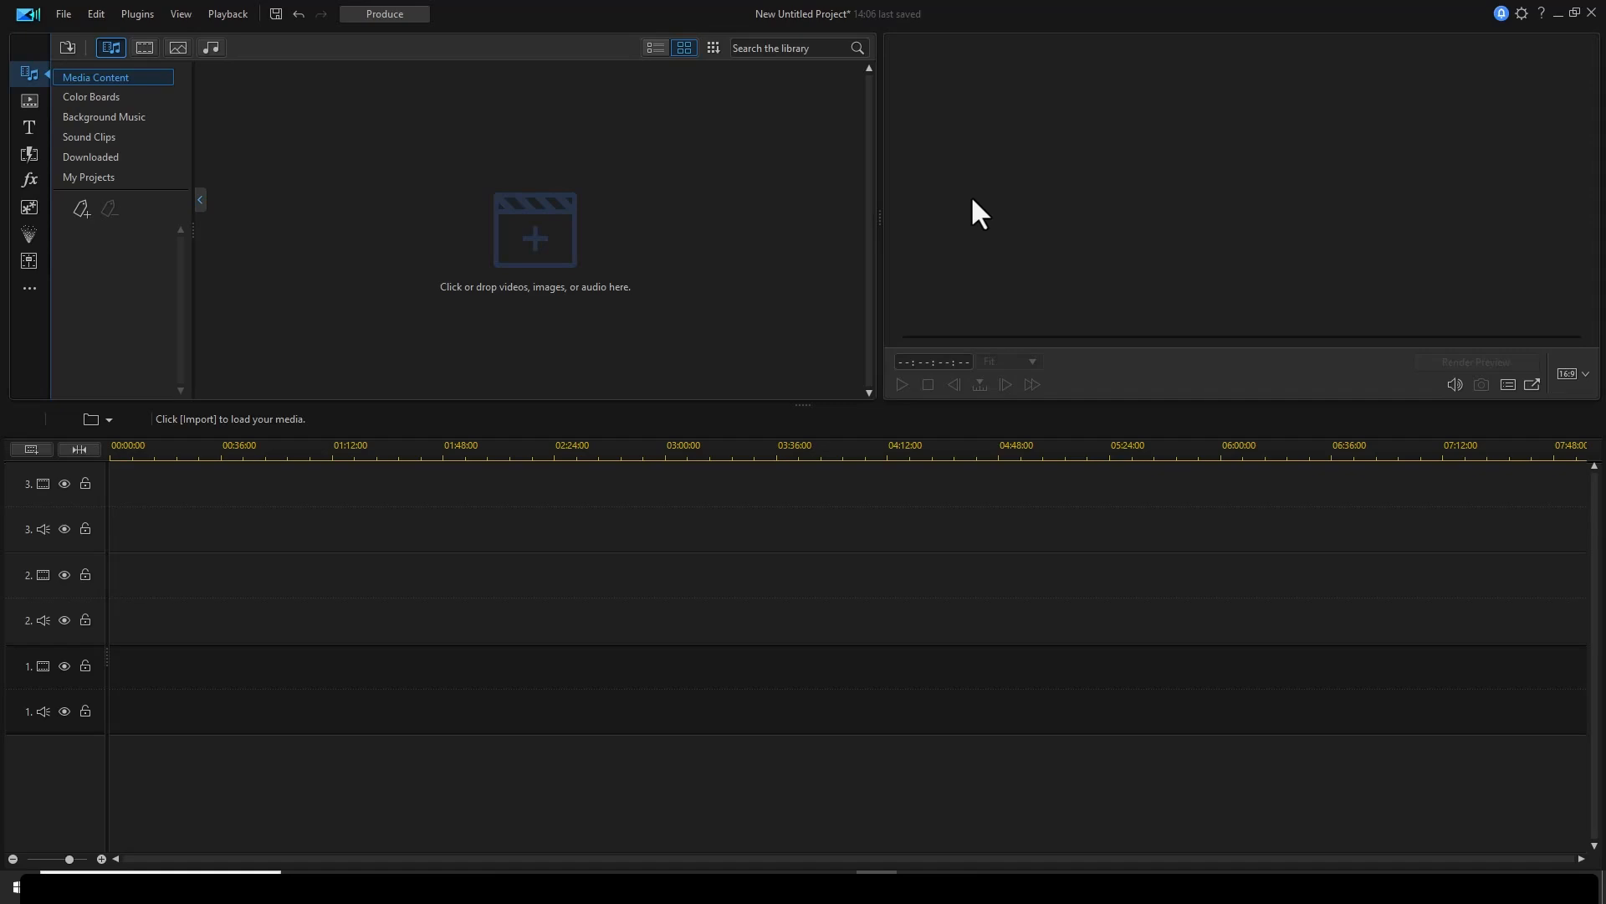
- Open the Title Room and widen its category list
key(alt+Tab)
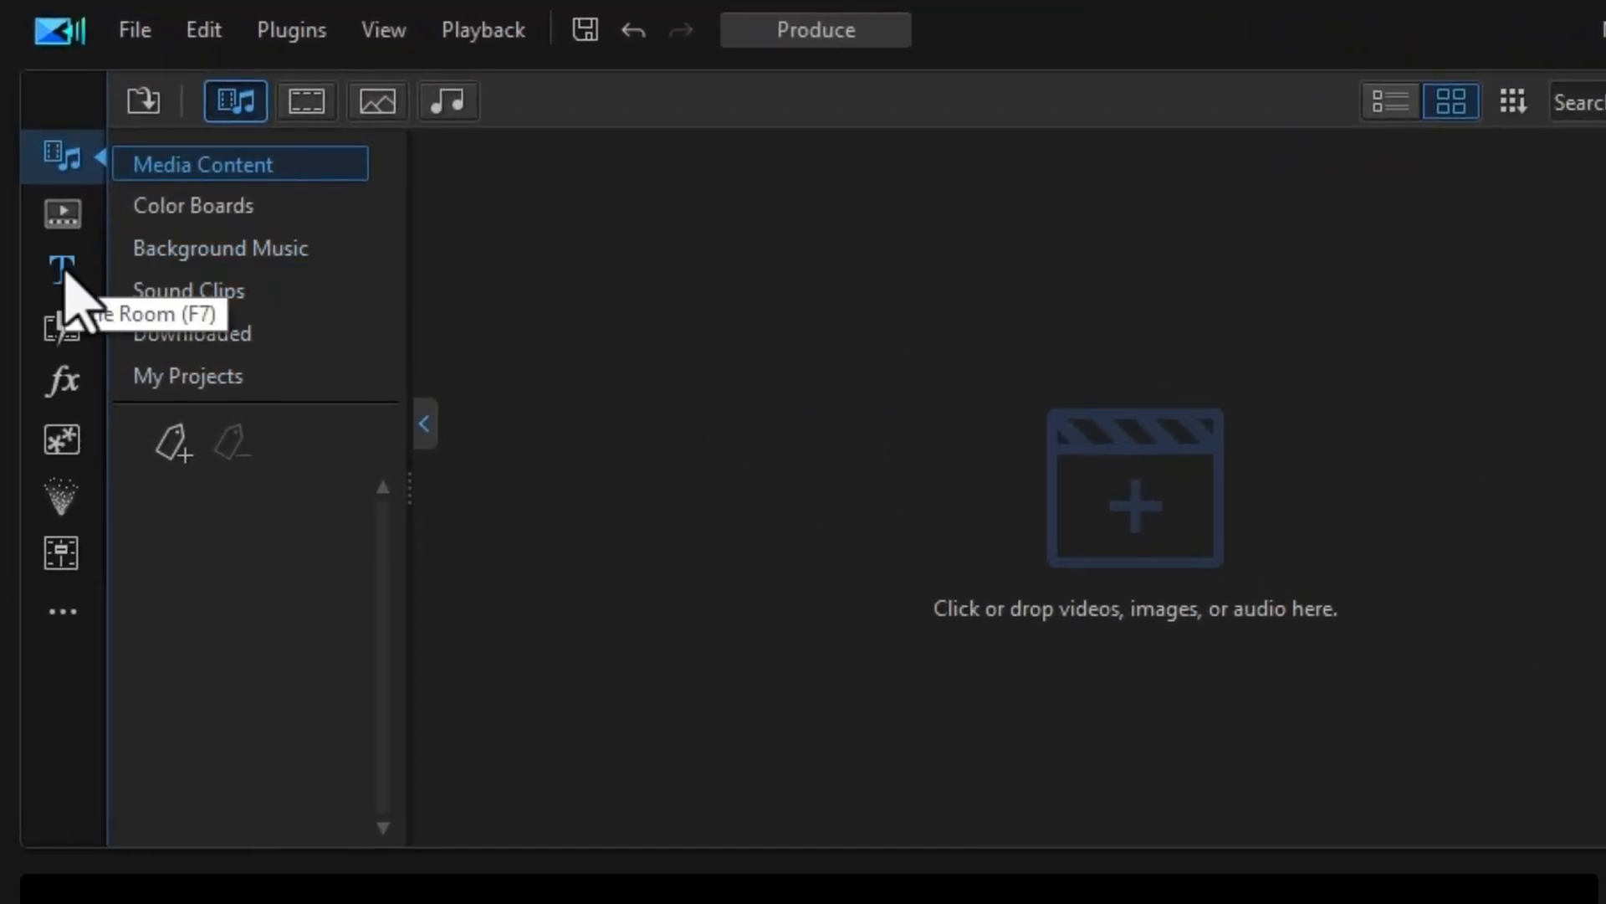
click(64, 271)
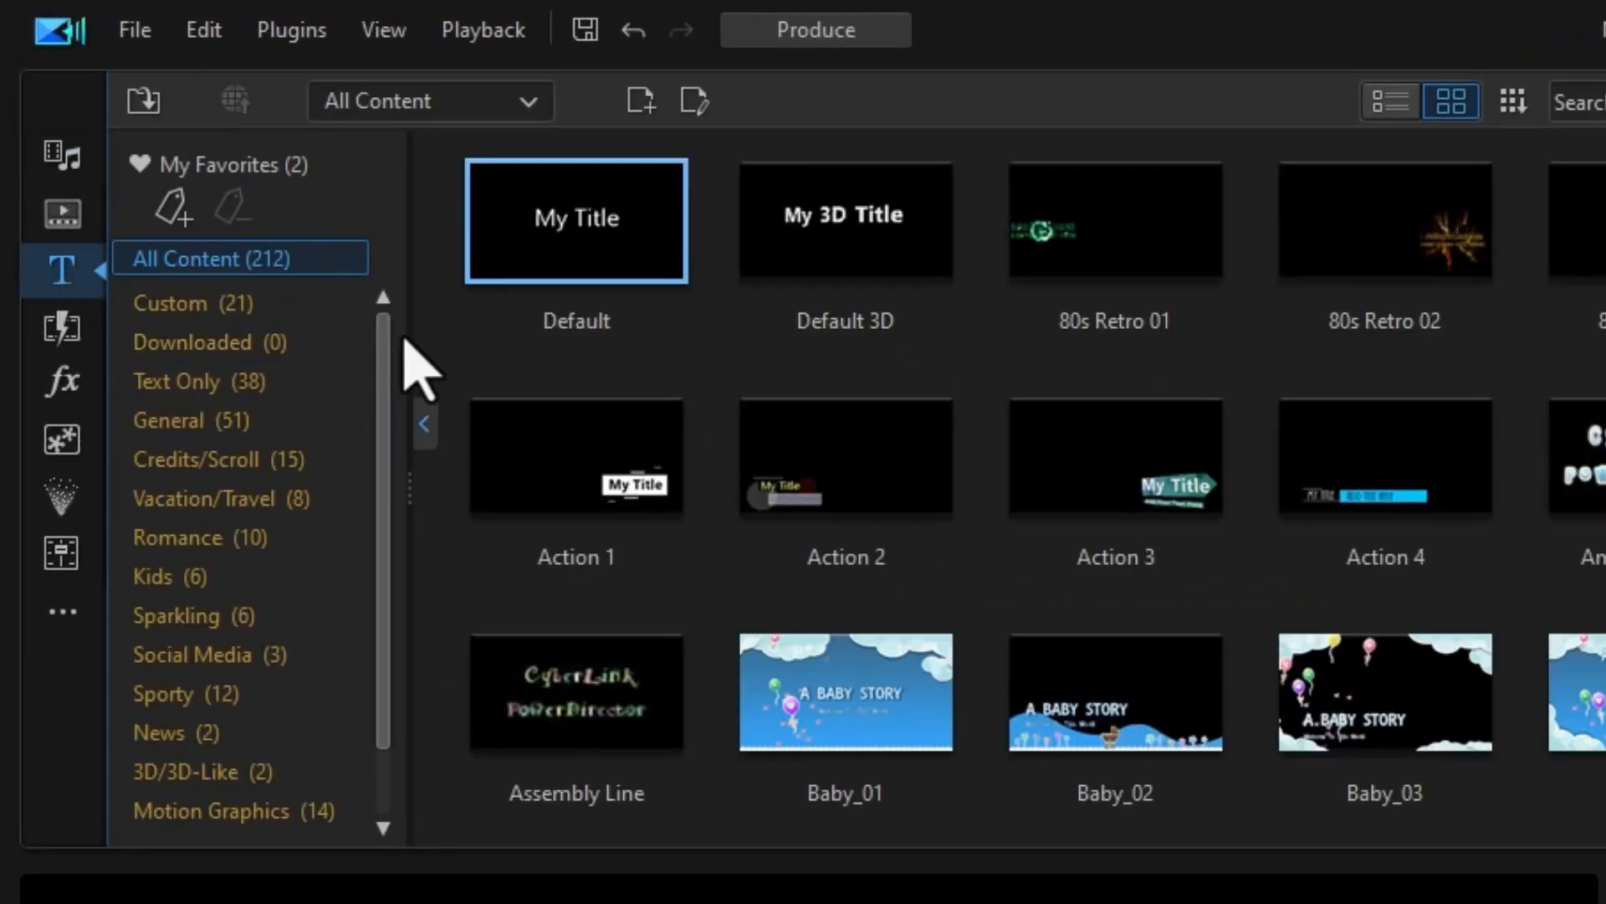
drag(416, 334, 552, 339)
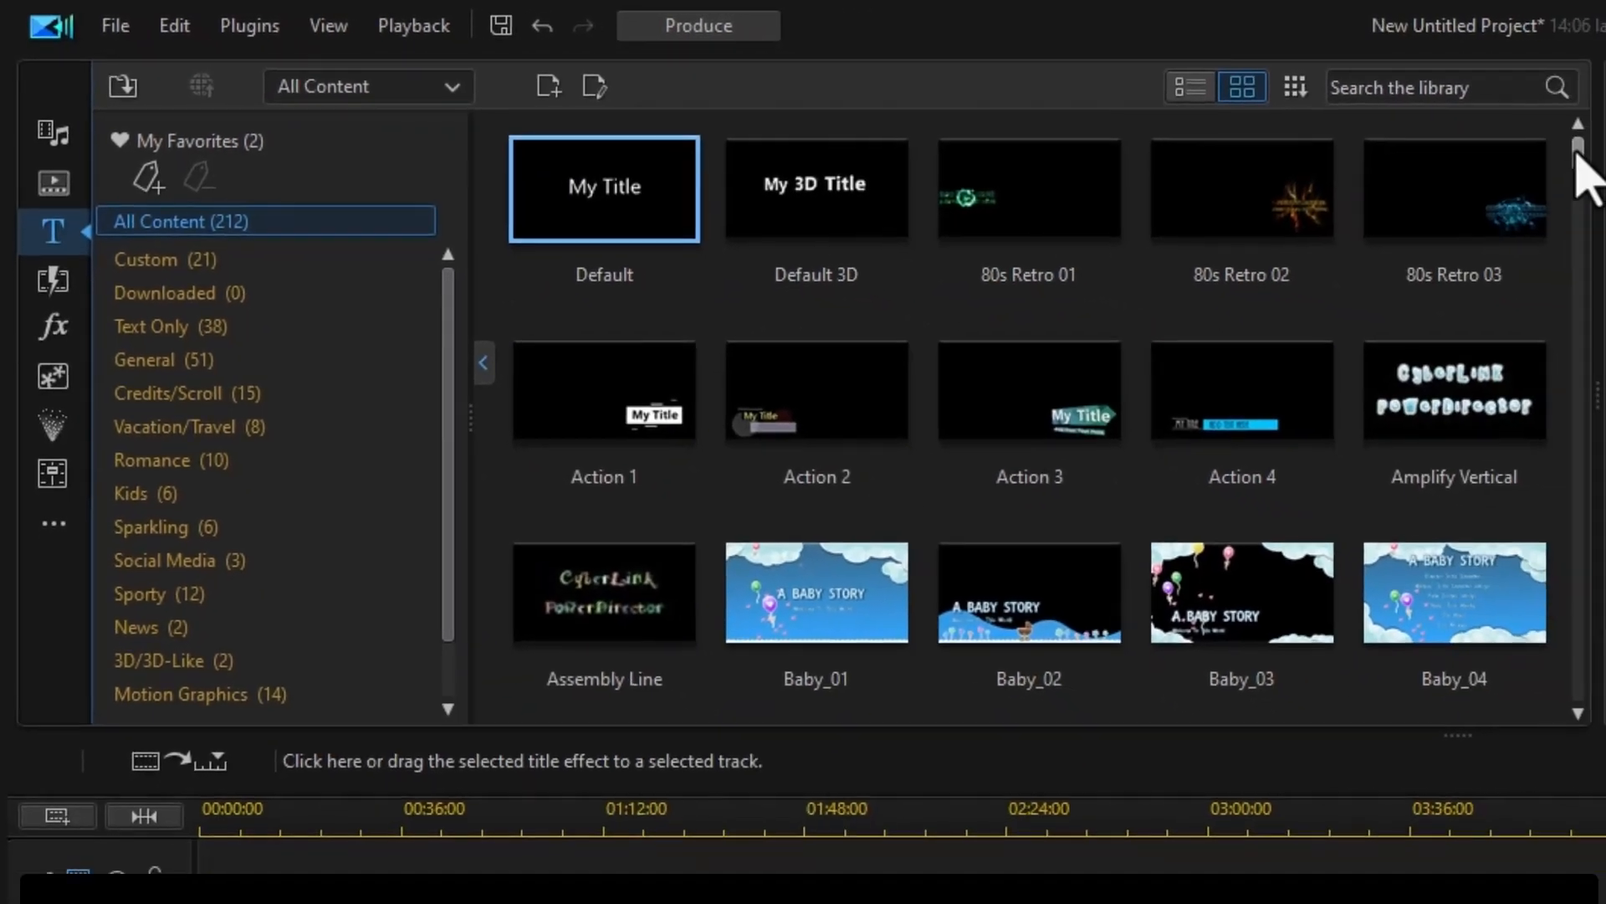
mouse_move(1578, 148)
mouse_down()
mouse_move(1596, 718)
mouse_move(1577, 136)
mouse_up()
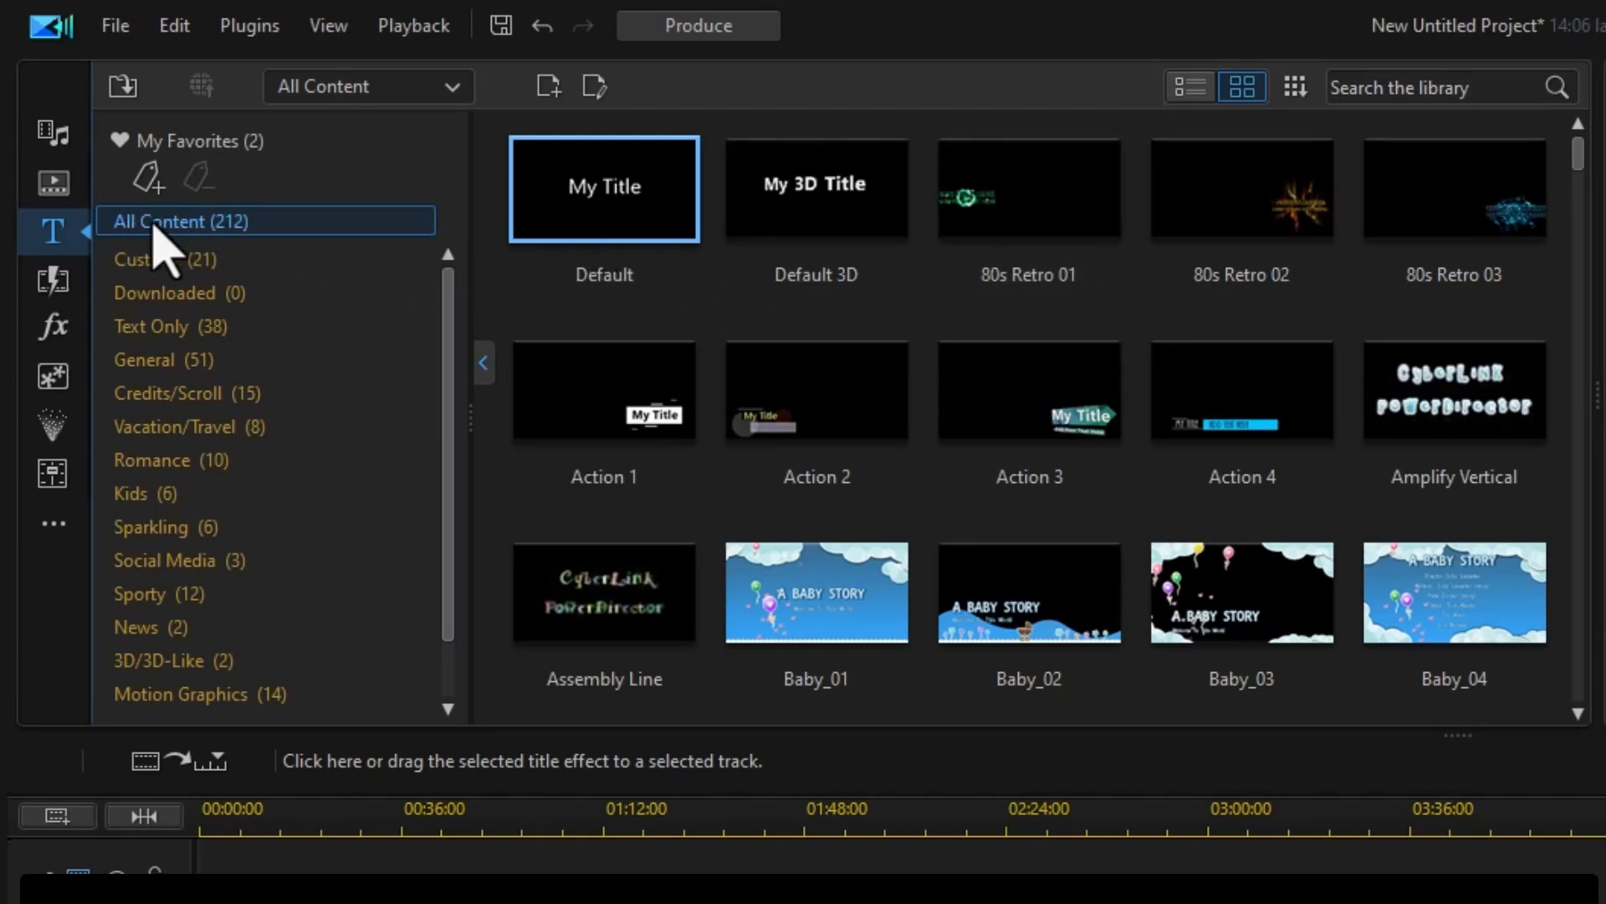
- Browse the title templates by category, from Custom and Text Only through Credits/Scroll, Romance, Kids and Sparkling to Social Media
click(179, 266)
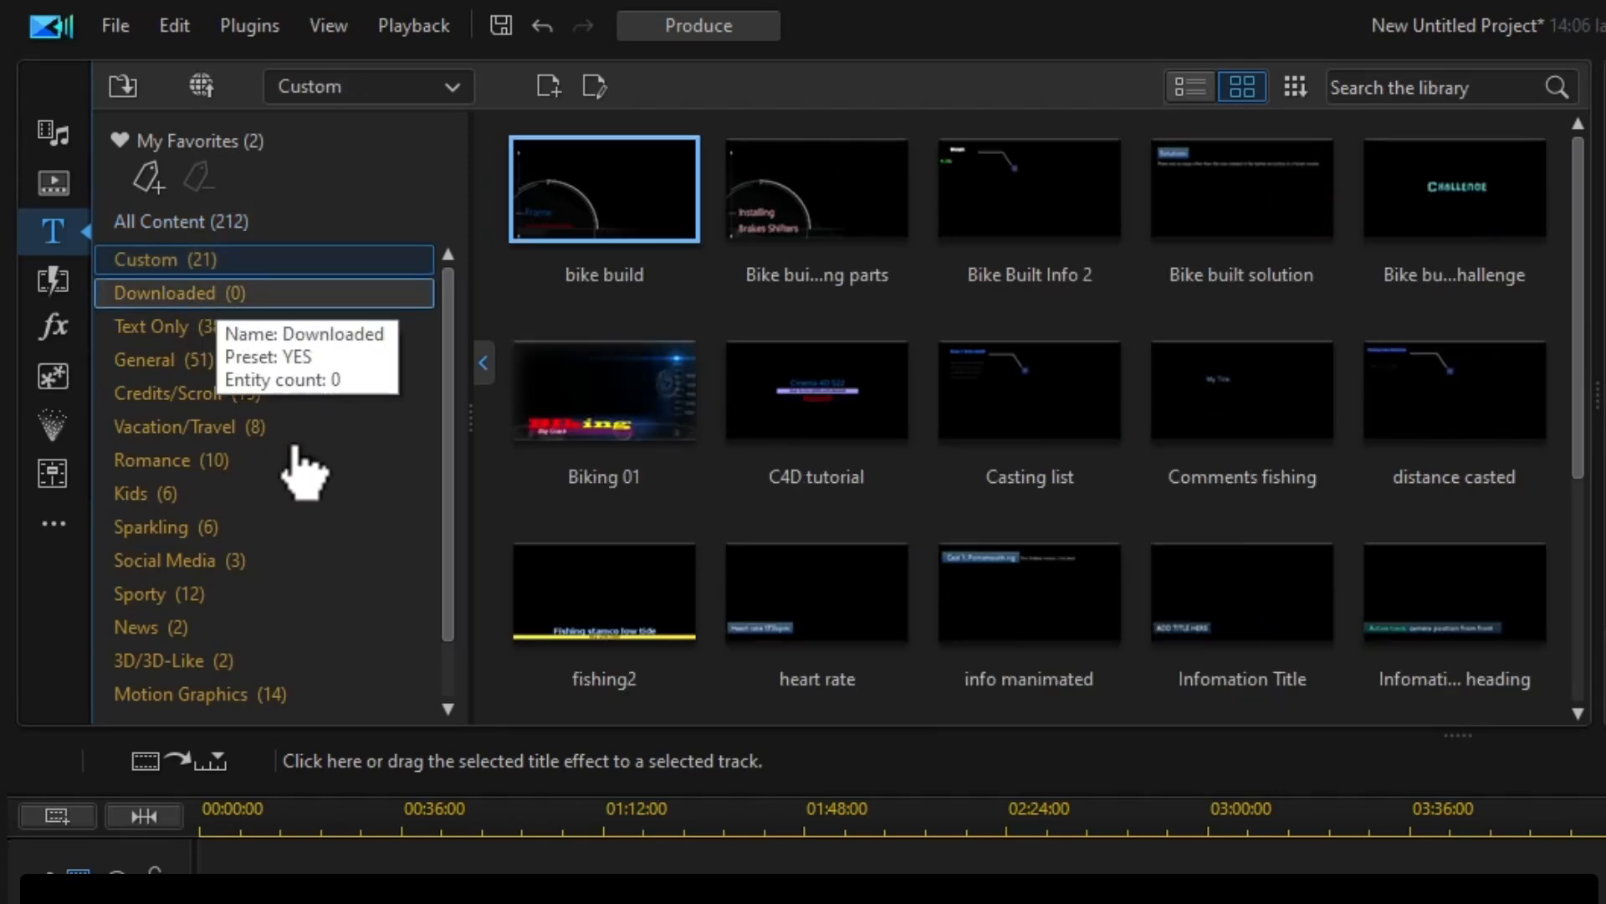
click(199, 306)
click(200, 330)
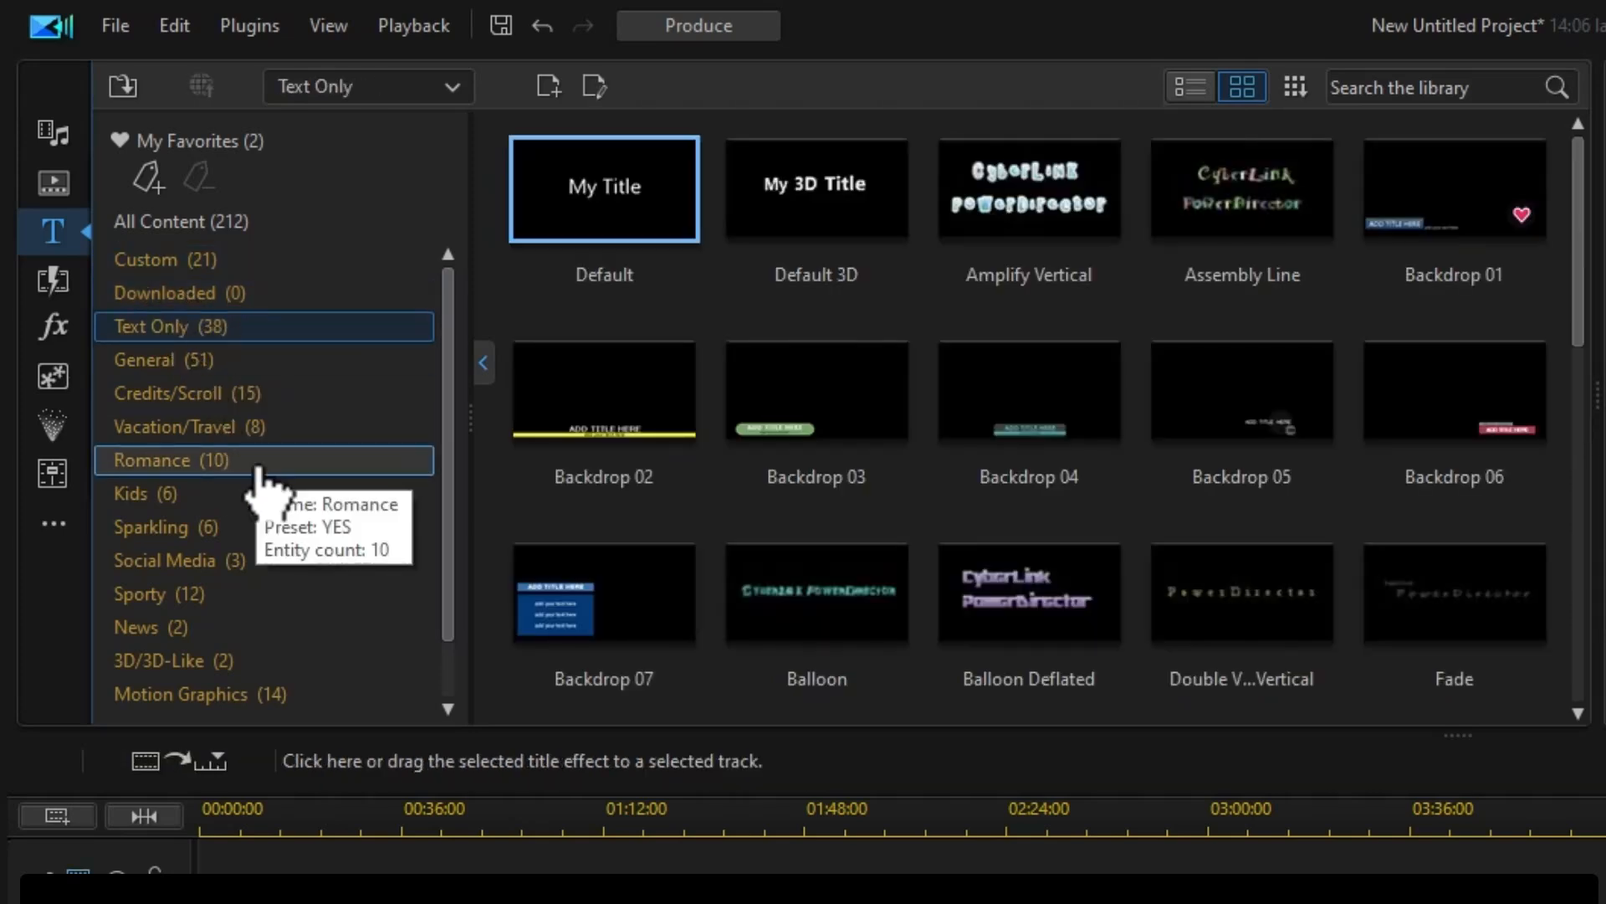
click(218, 394)
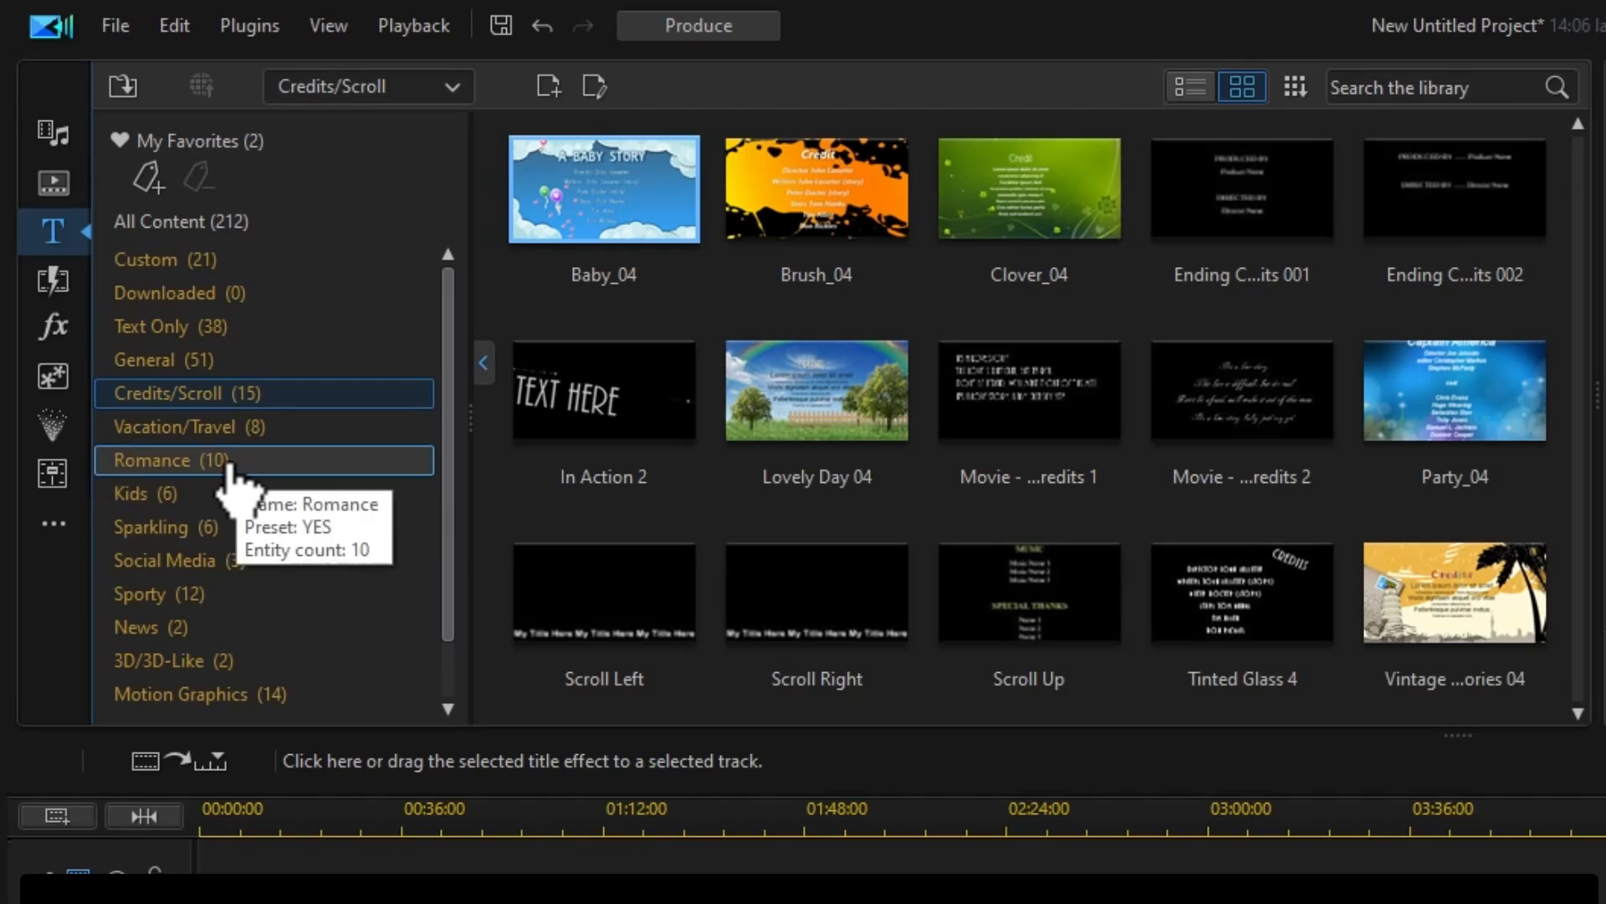
click(233, 463)
click(171, 500)
click(204, 528)
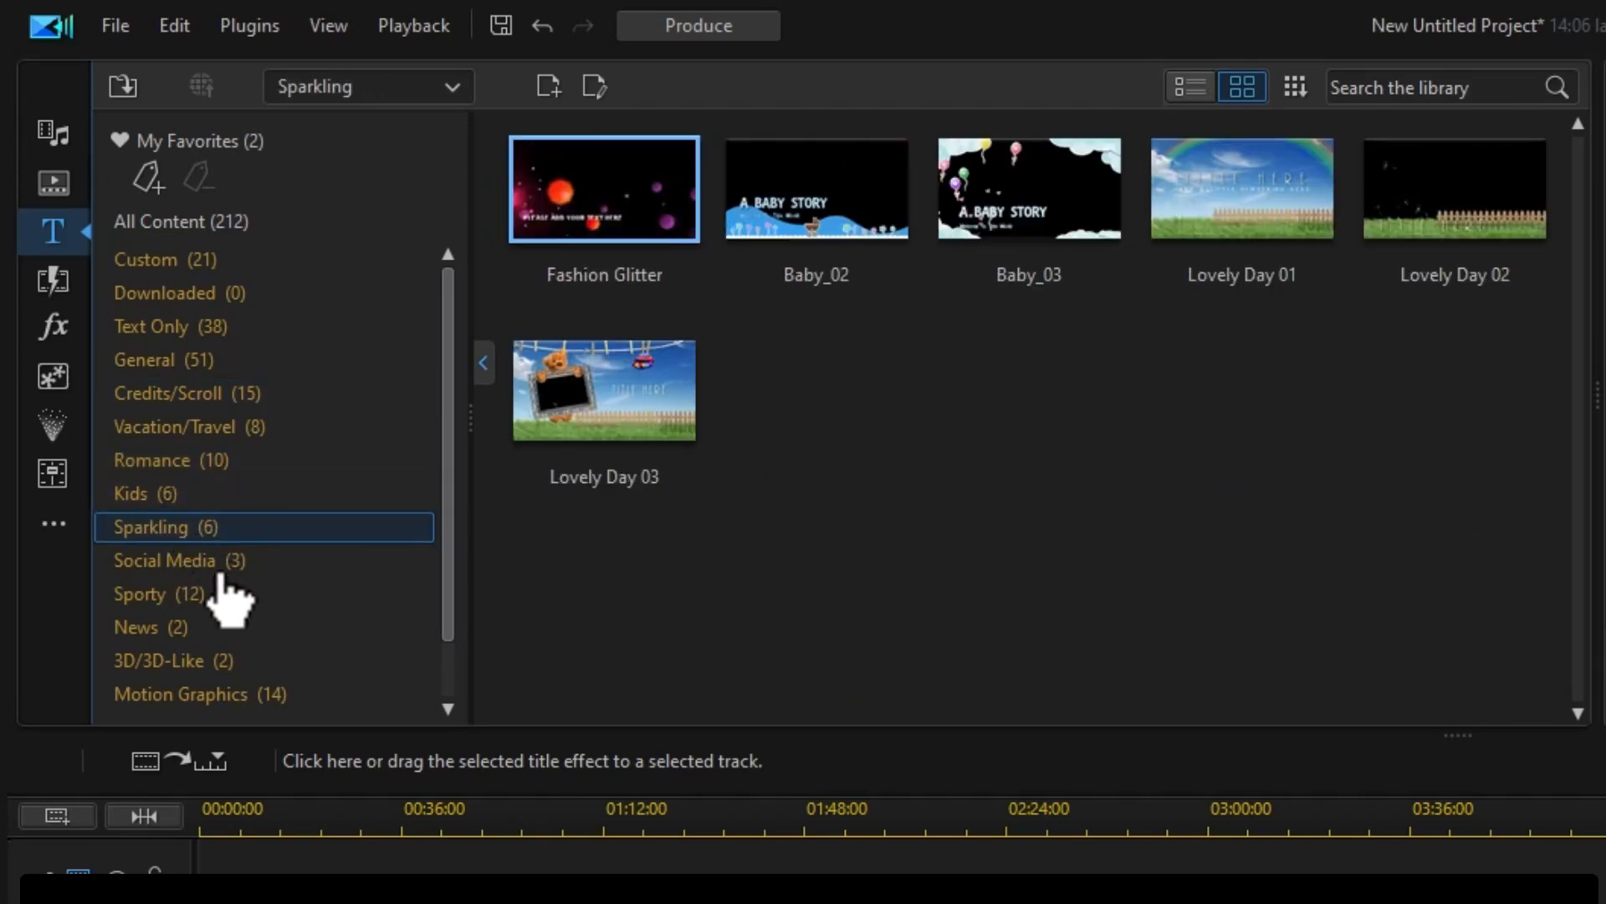
click(210, 564)
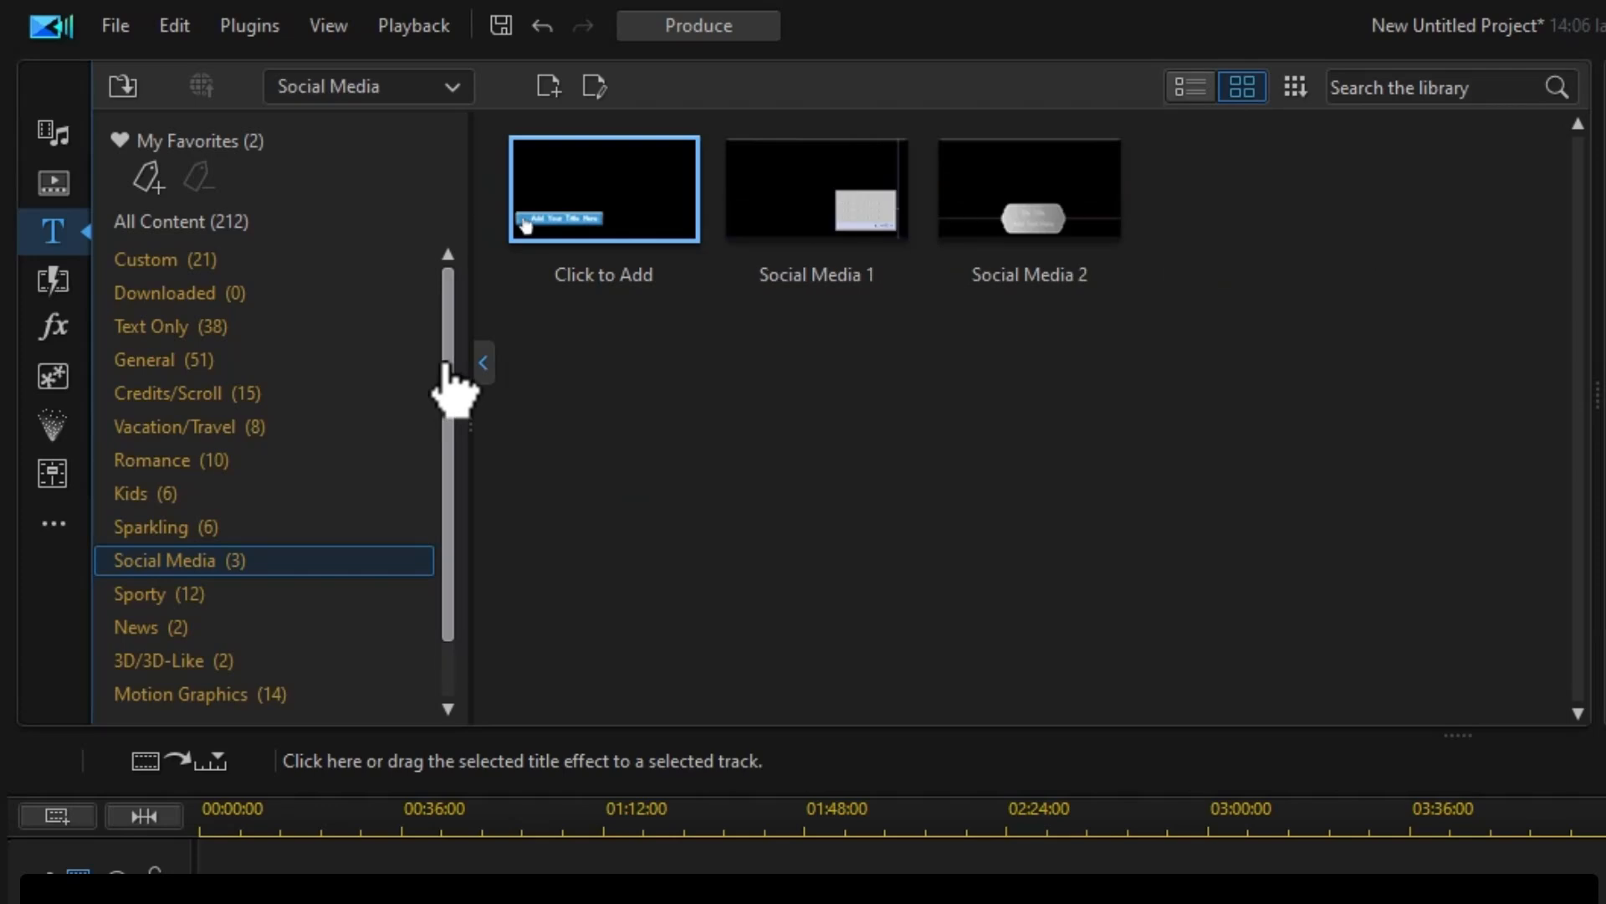
- Look through the Sporty title templates and the rest of the category list, and show the Custom titles again
drag(452, 394, 460, 430)
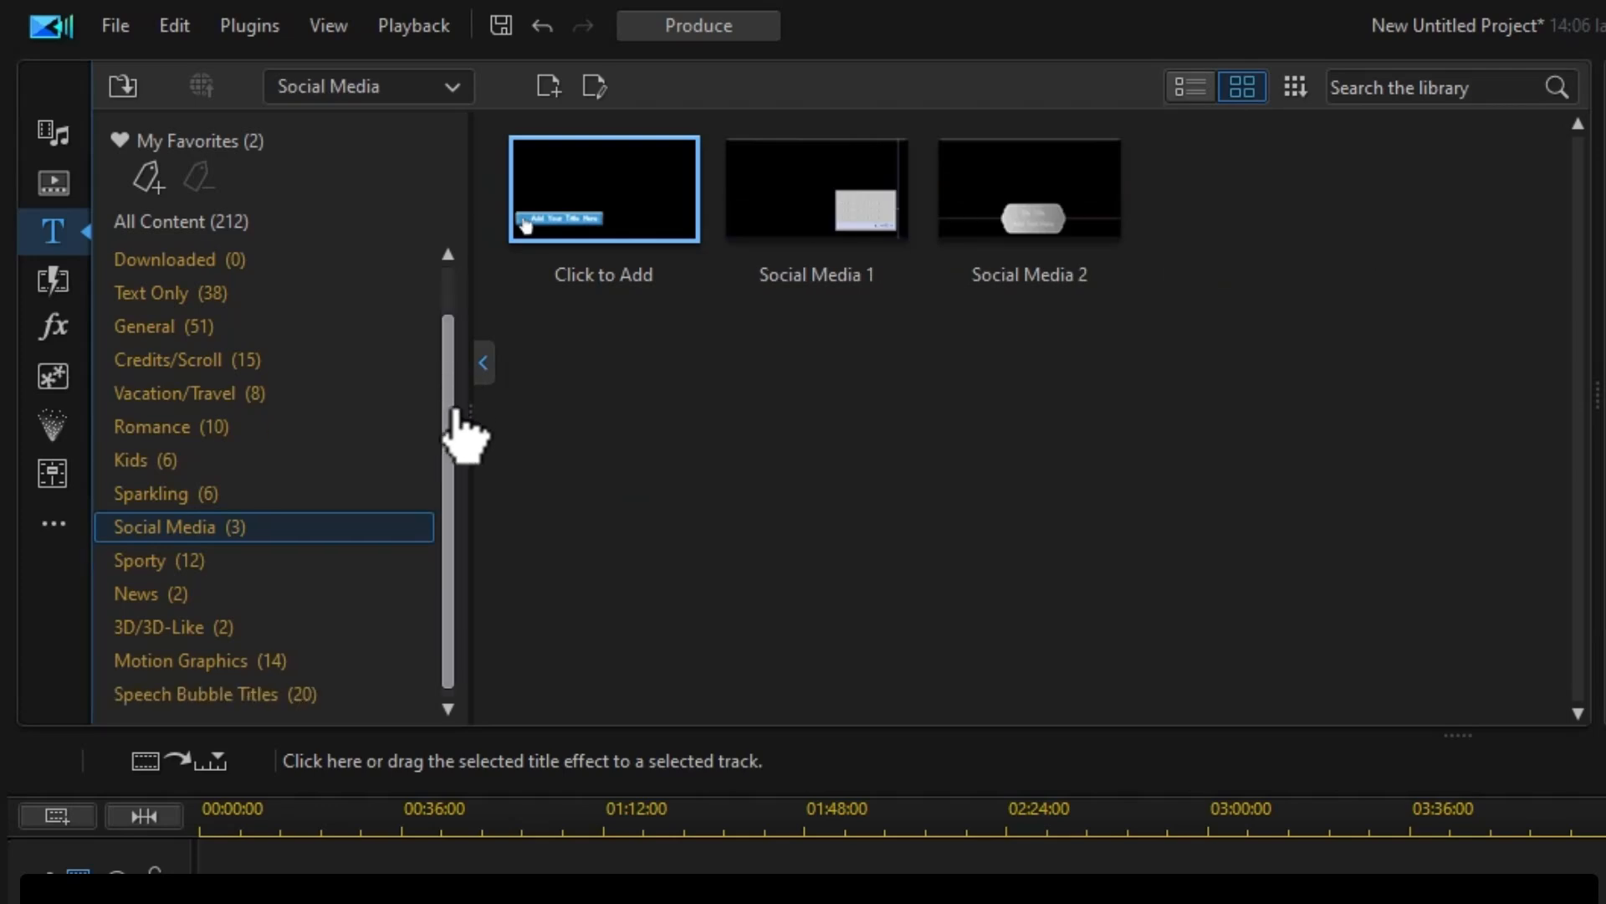
click(205, 568)
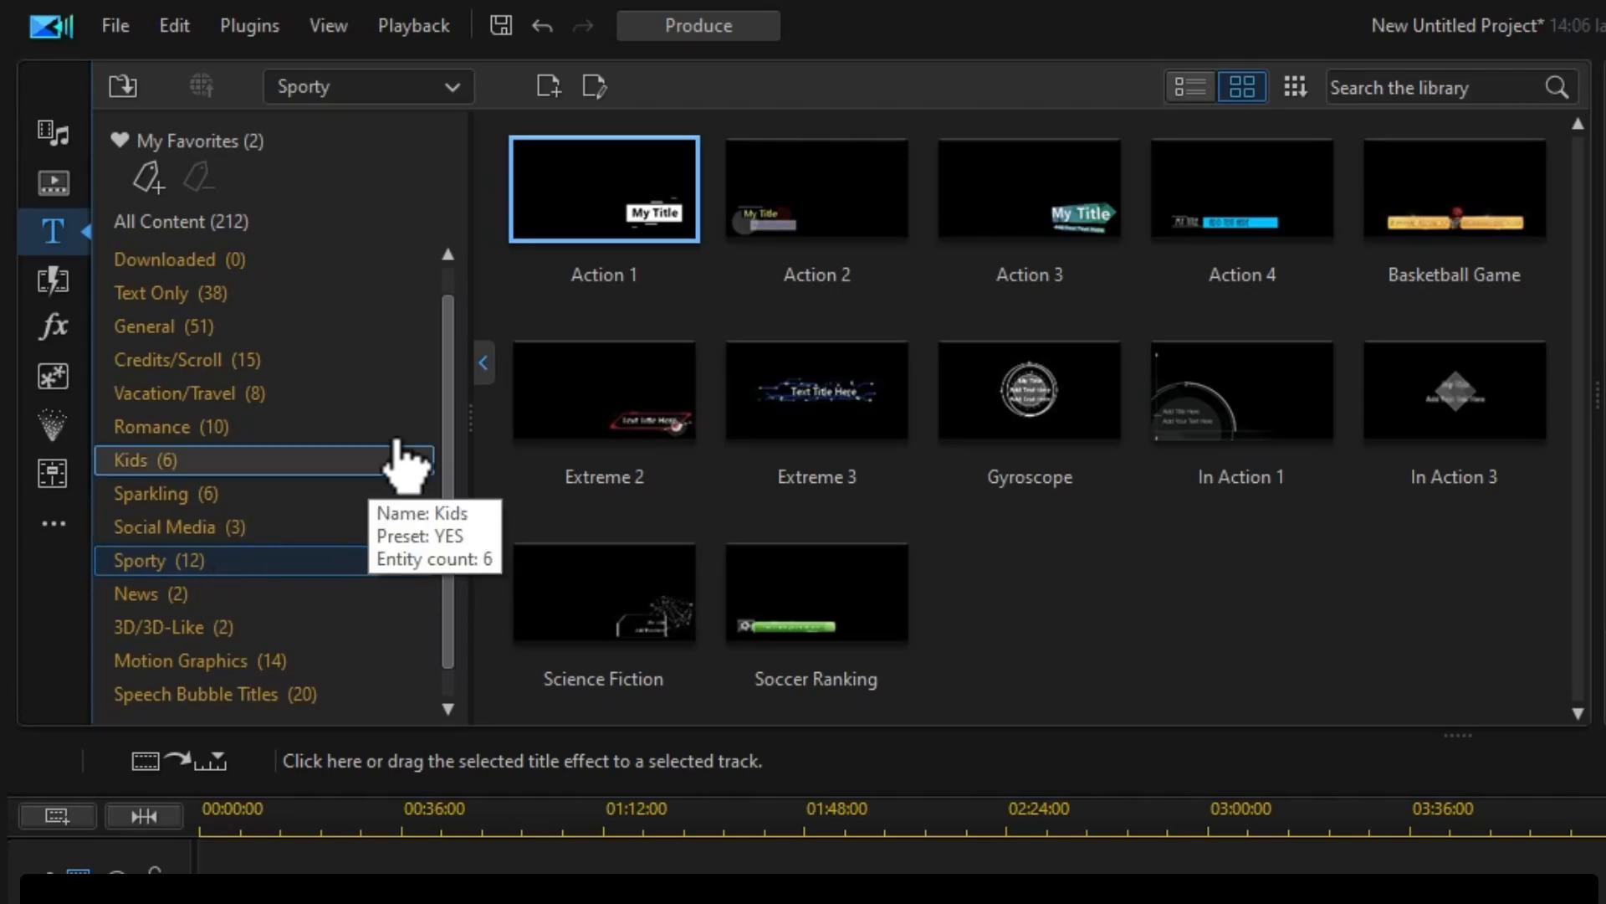
drag(452, 356, 452, 378)
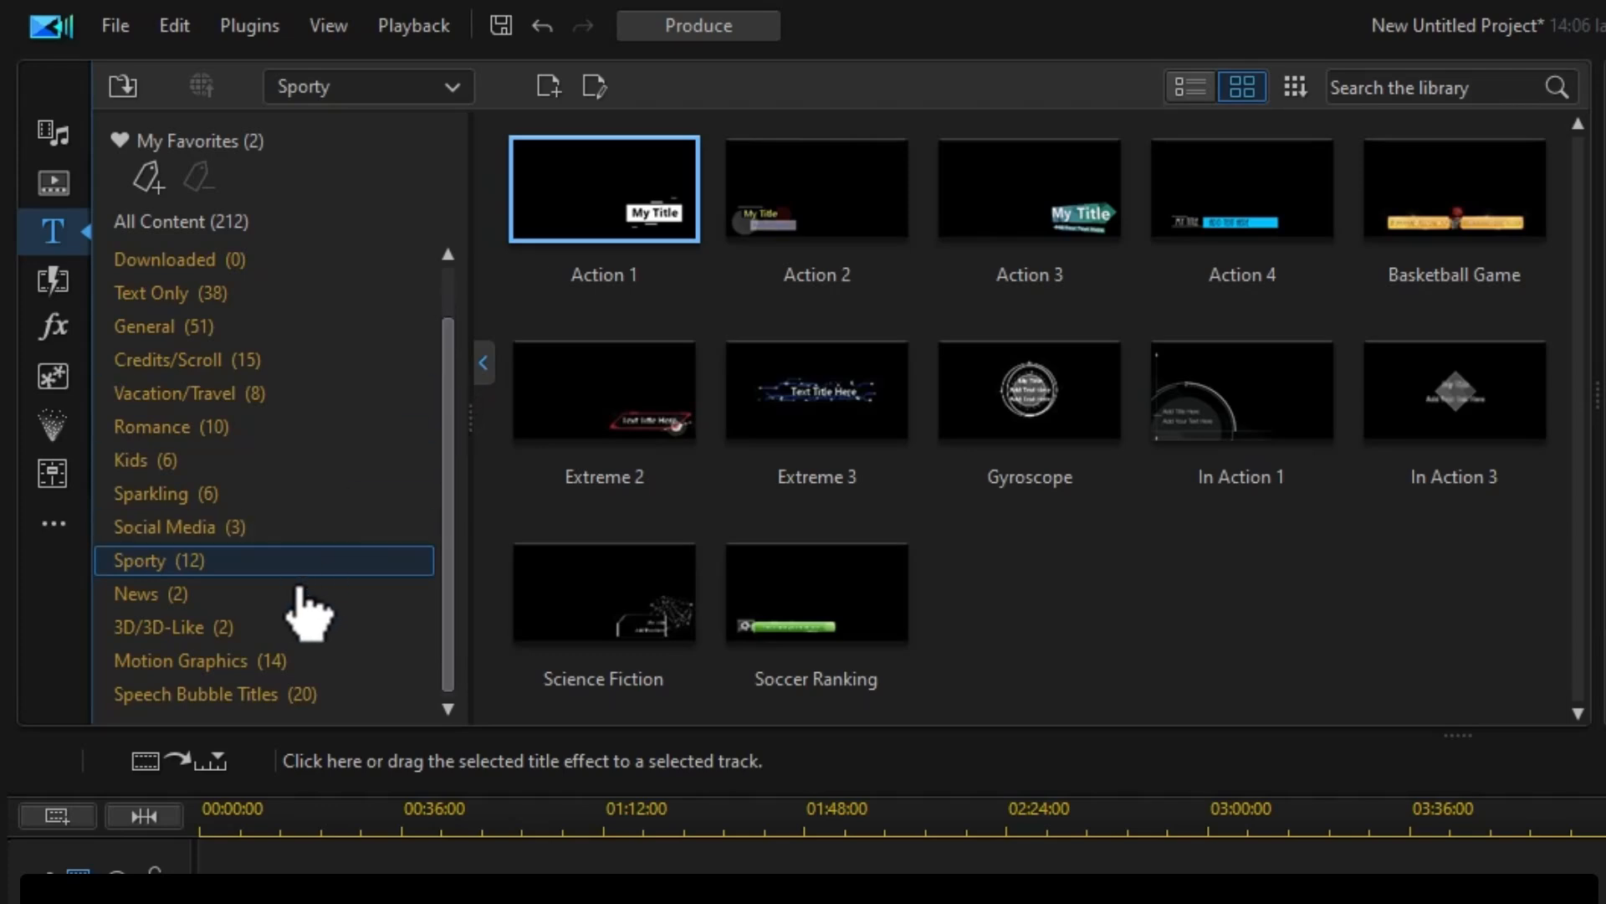
drag(452, 473, 450, 386)
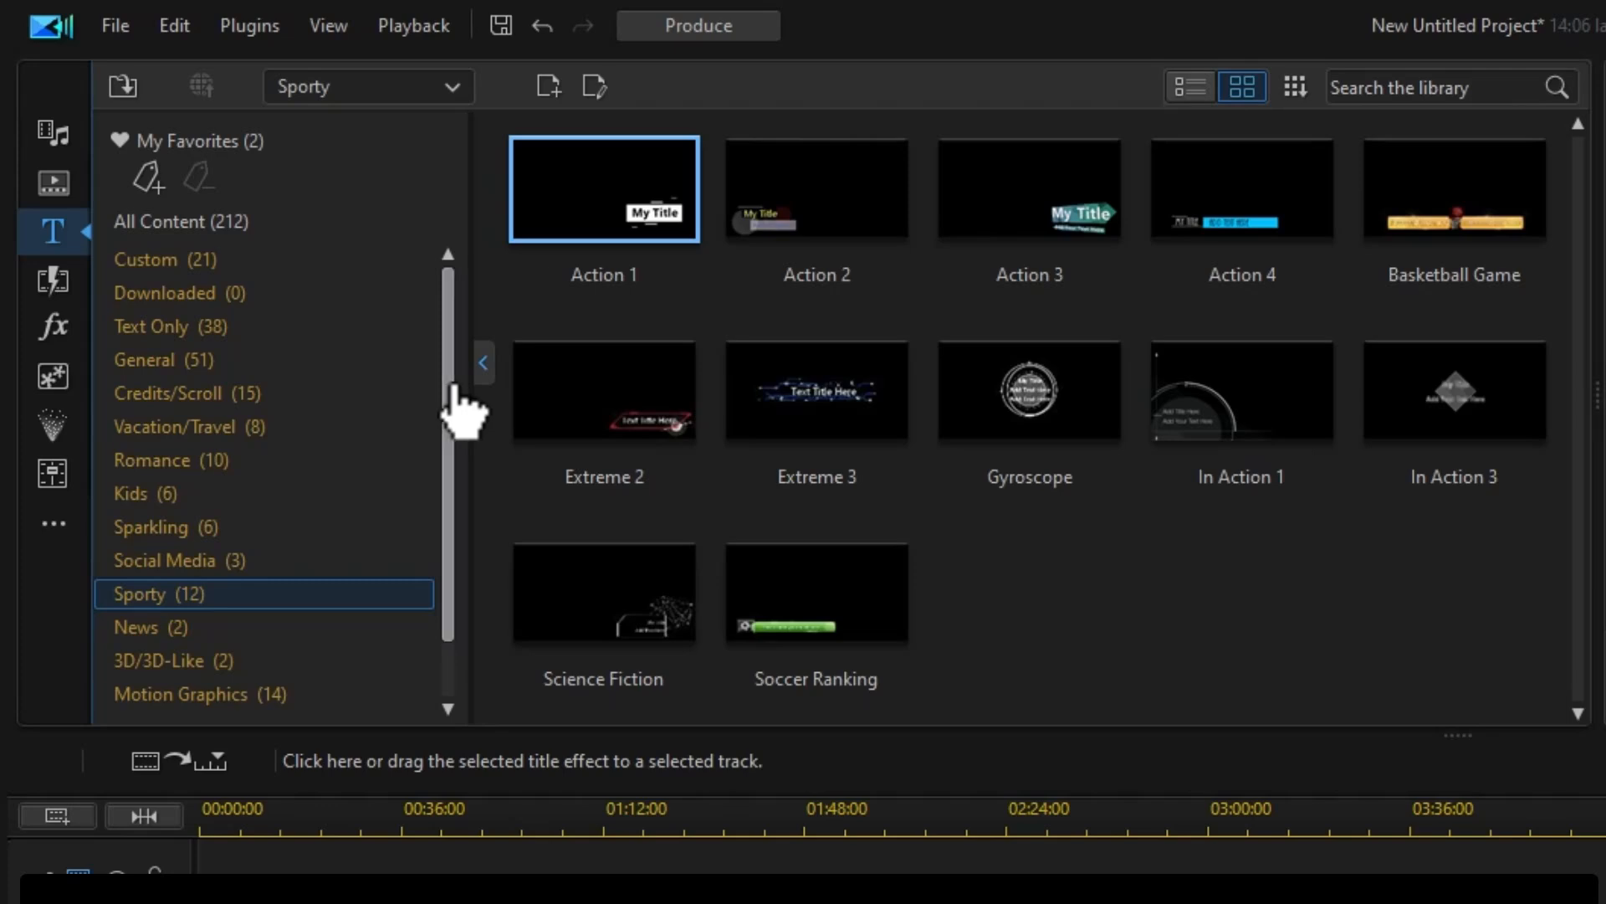
click(198, 262)
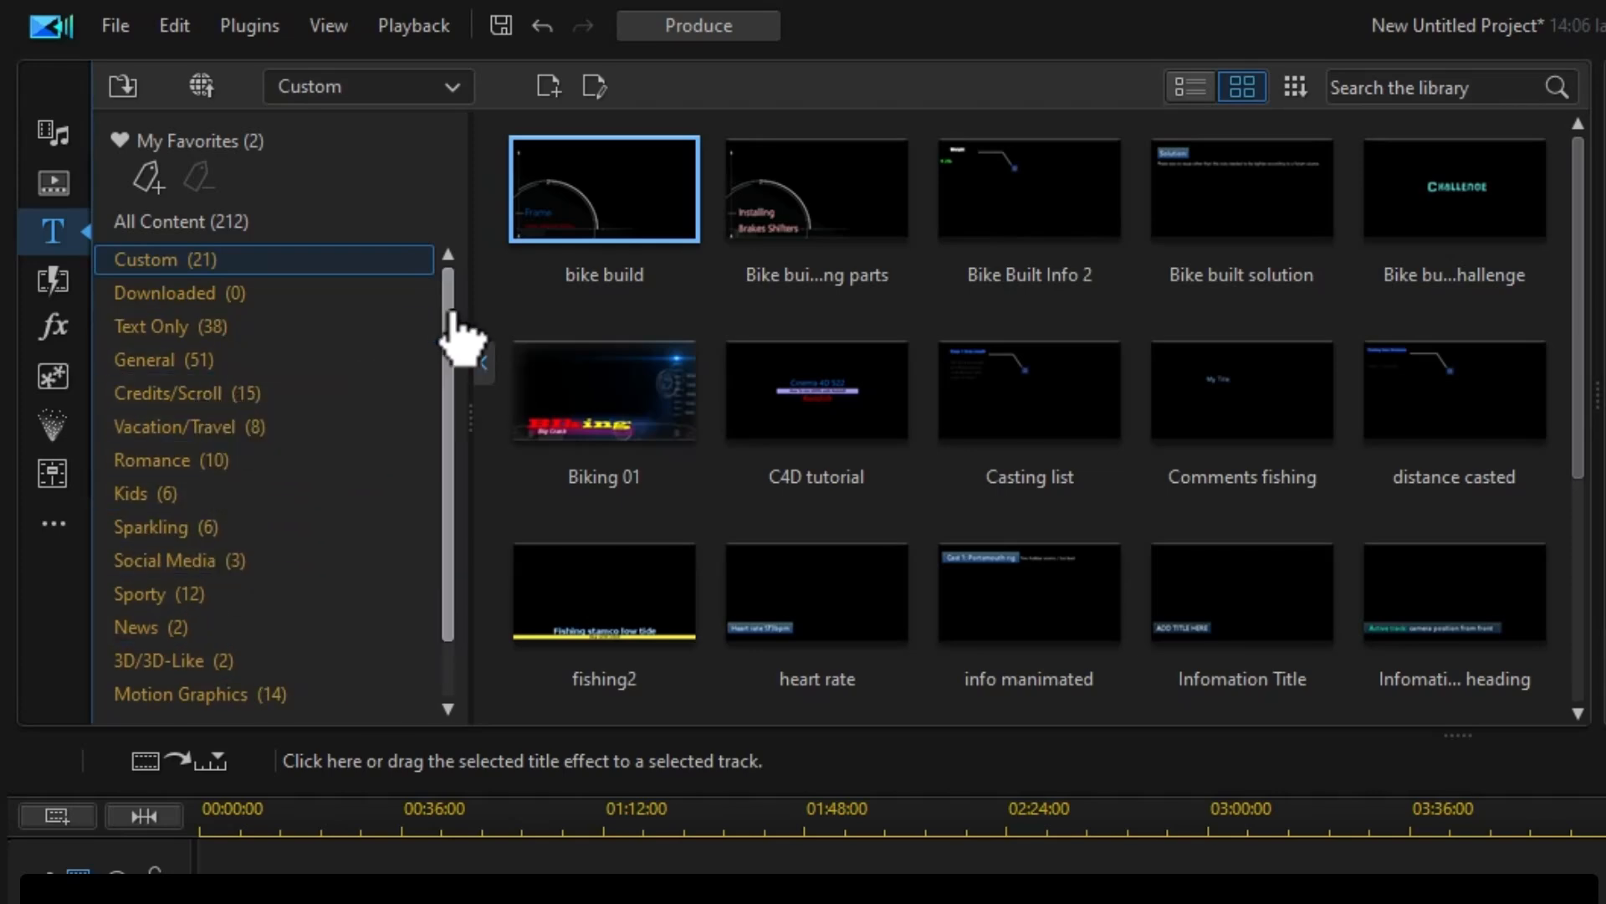
mouse_move(451, 313)
mouse_down()
mouse_move(466, 394)
mouse_move(459, 304)
mouse_up()
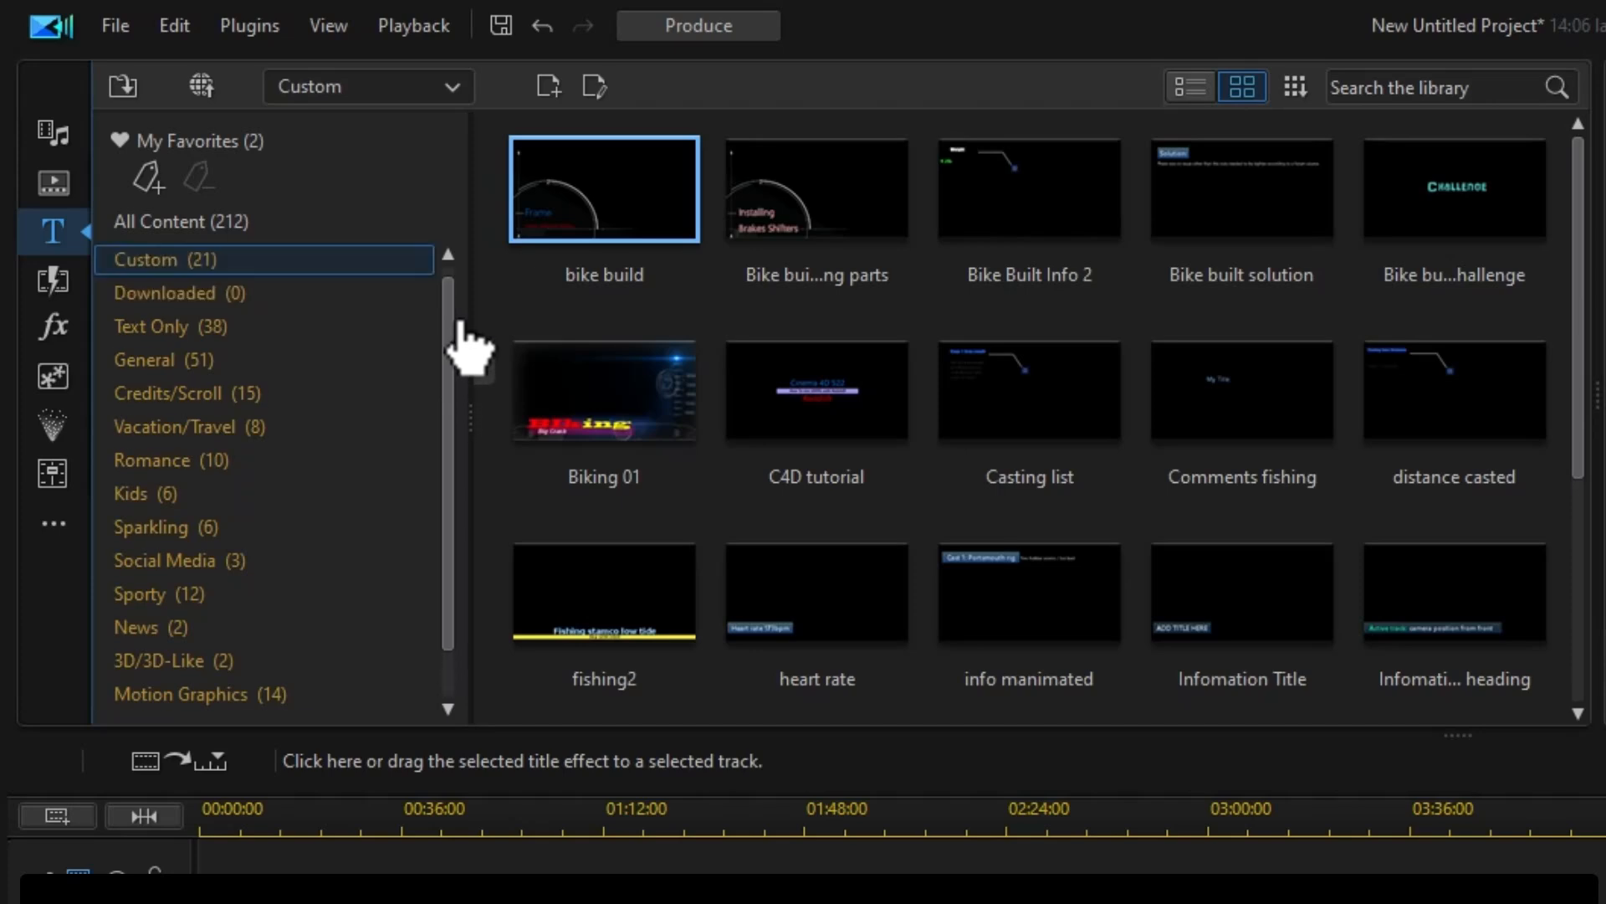
- Place the Interaction_02 title from the General category at the start of video track 2 and play its preview
click(226, 364)
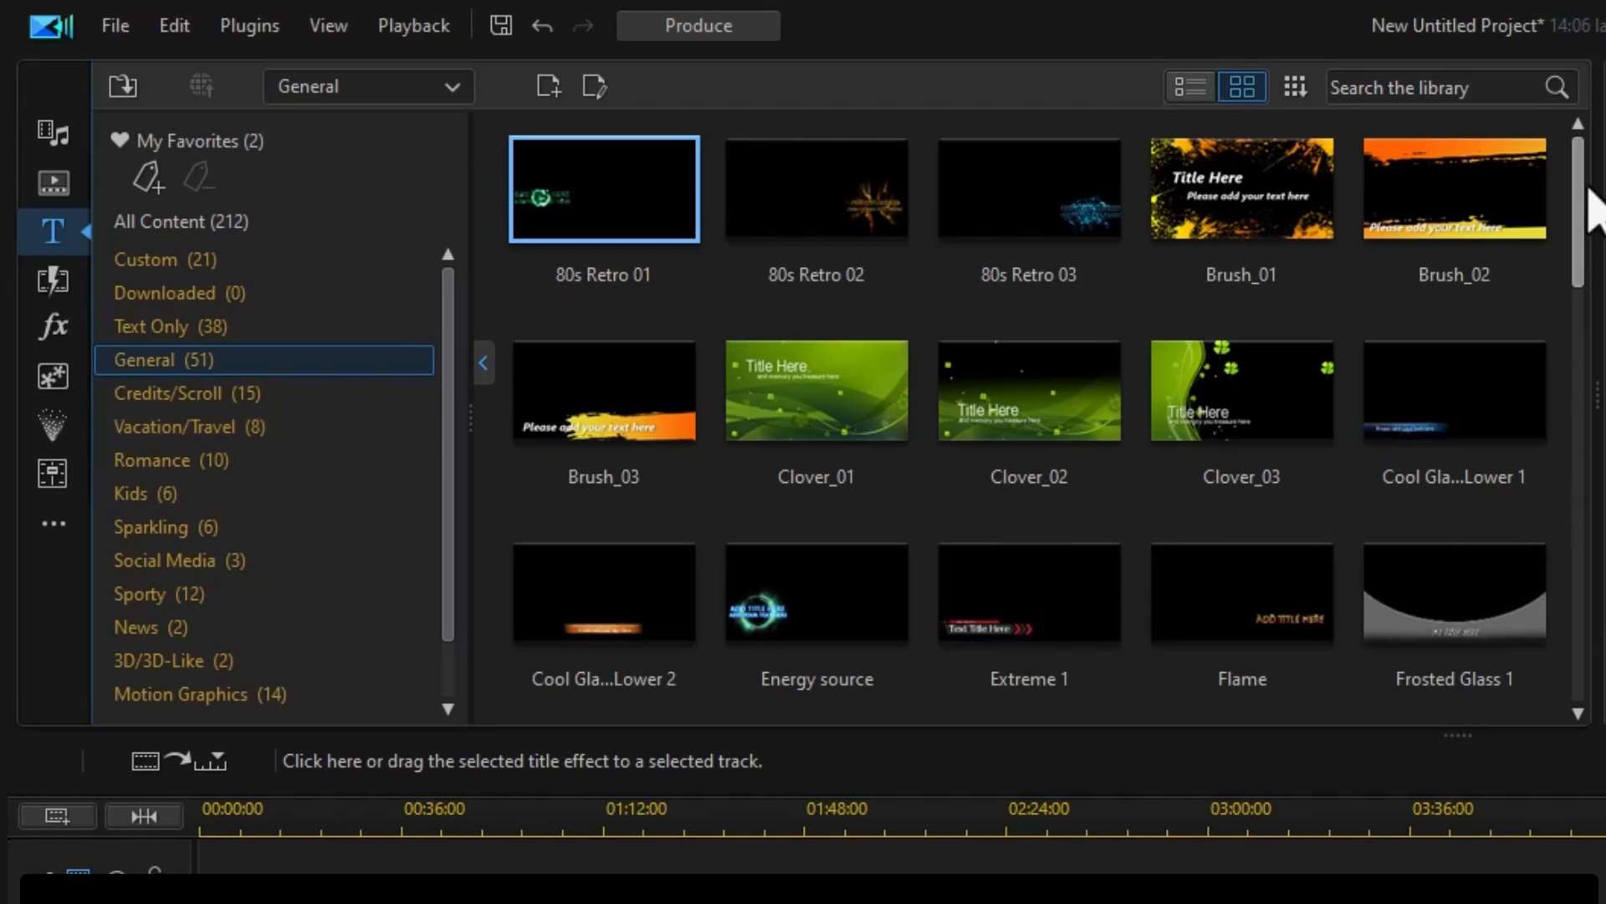
scroll(1598, 219, down, 2)
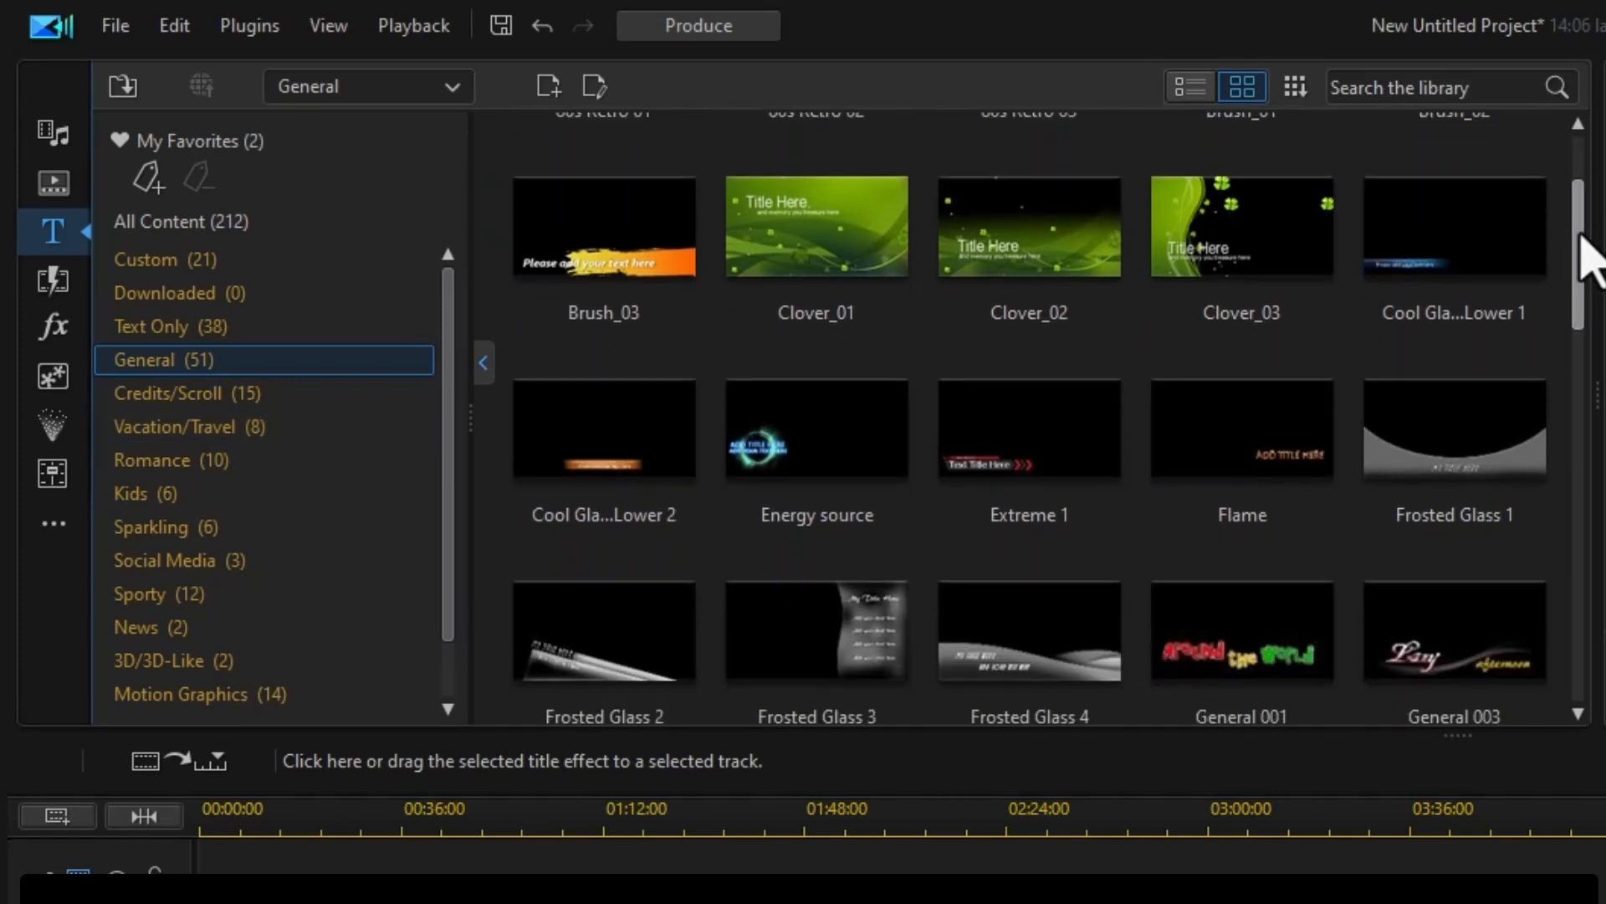
scroll(1594, 255, down, 2)
scroll(1593, 301, down, 2)
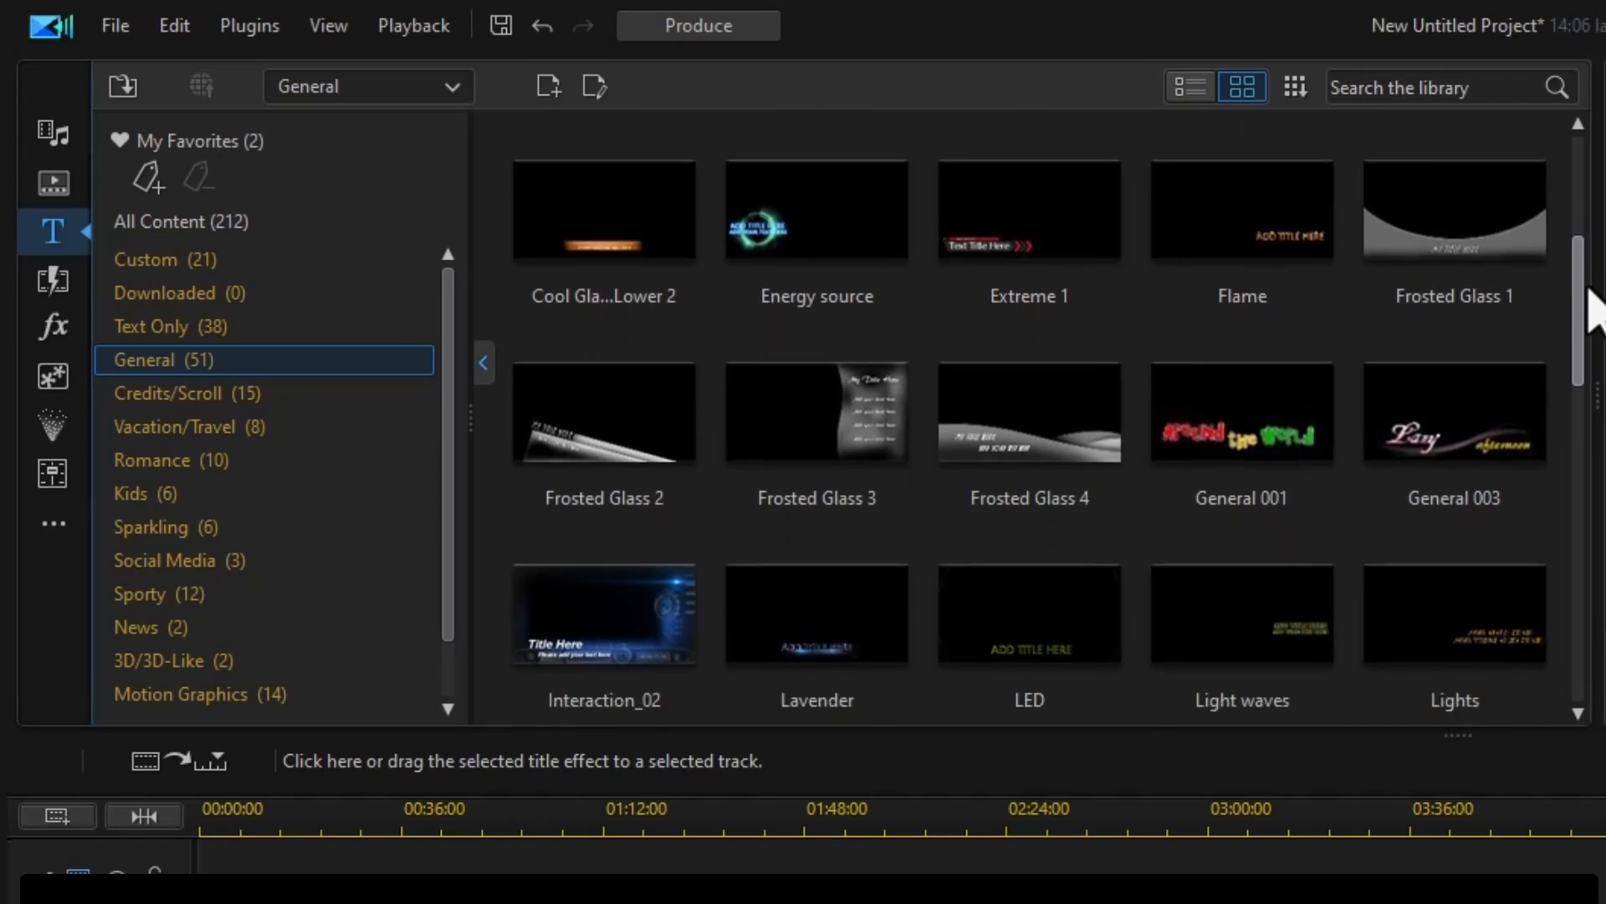
drag(1592, 330, 1592, 360)
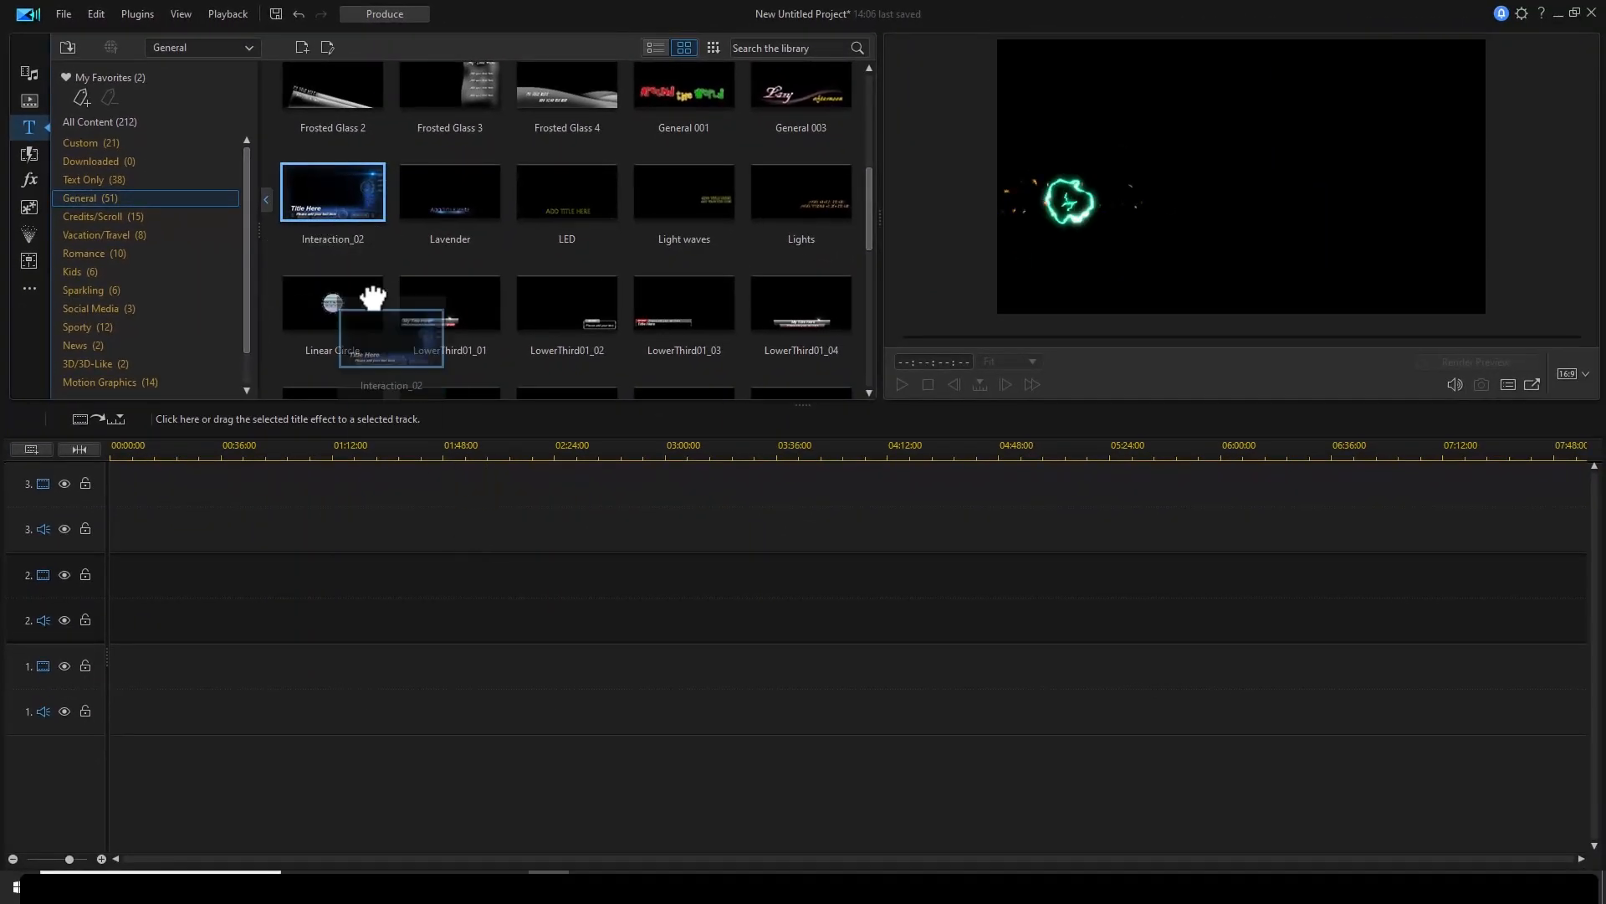
drag(364, 458, 87, 575)
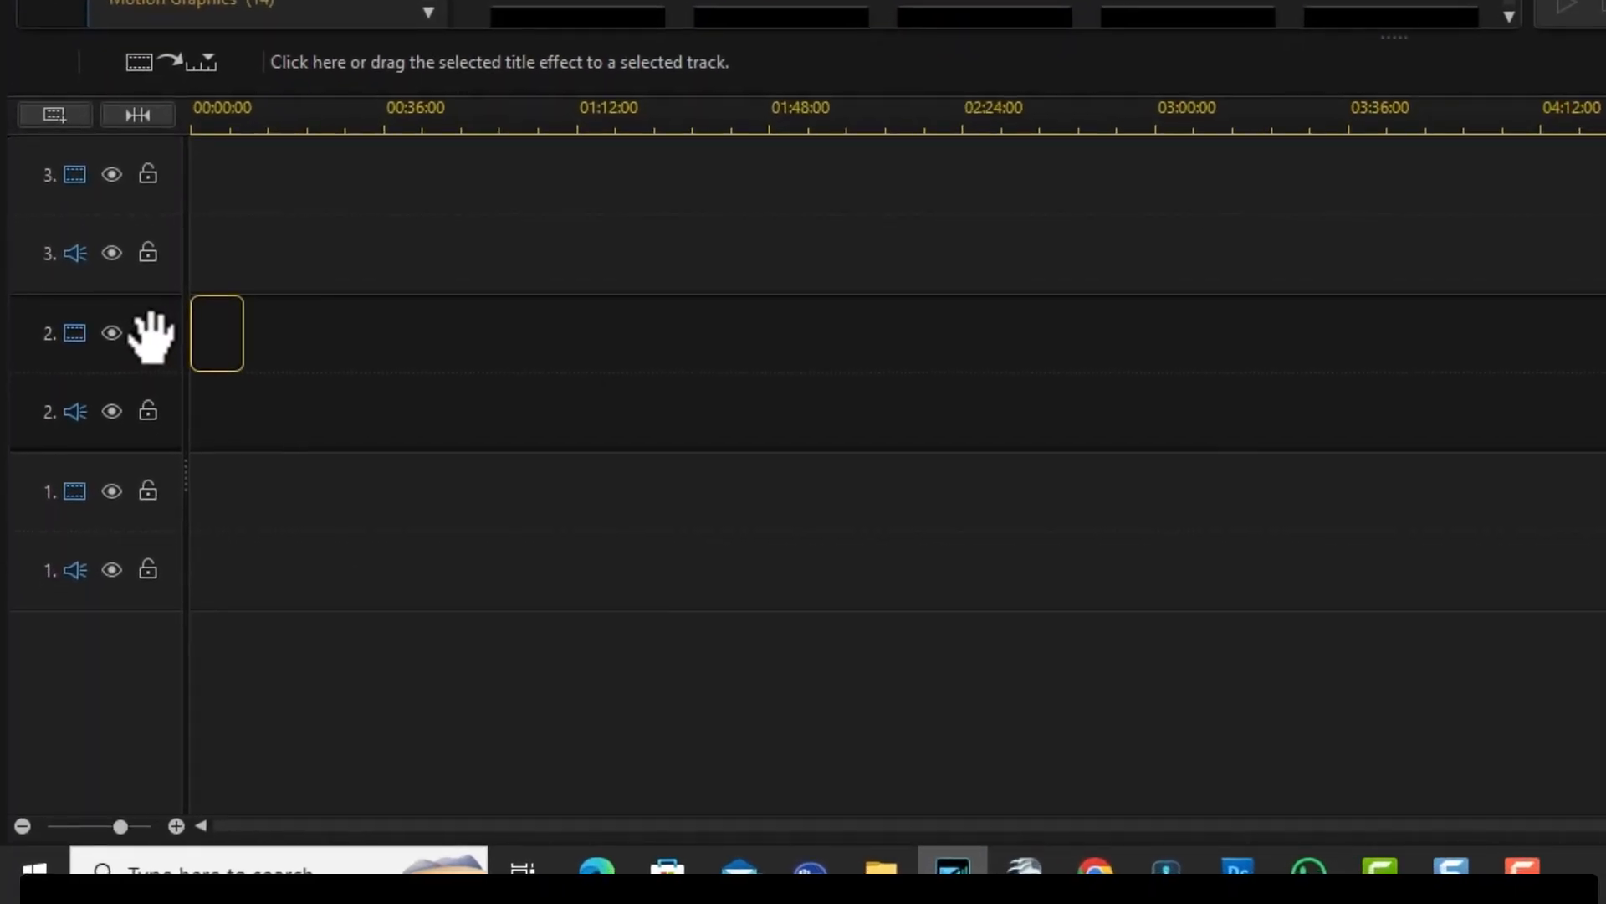
drag(151, 334, 152, 335)
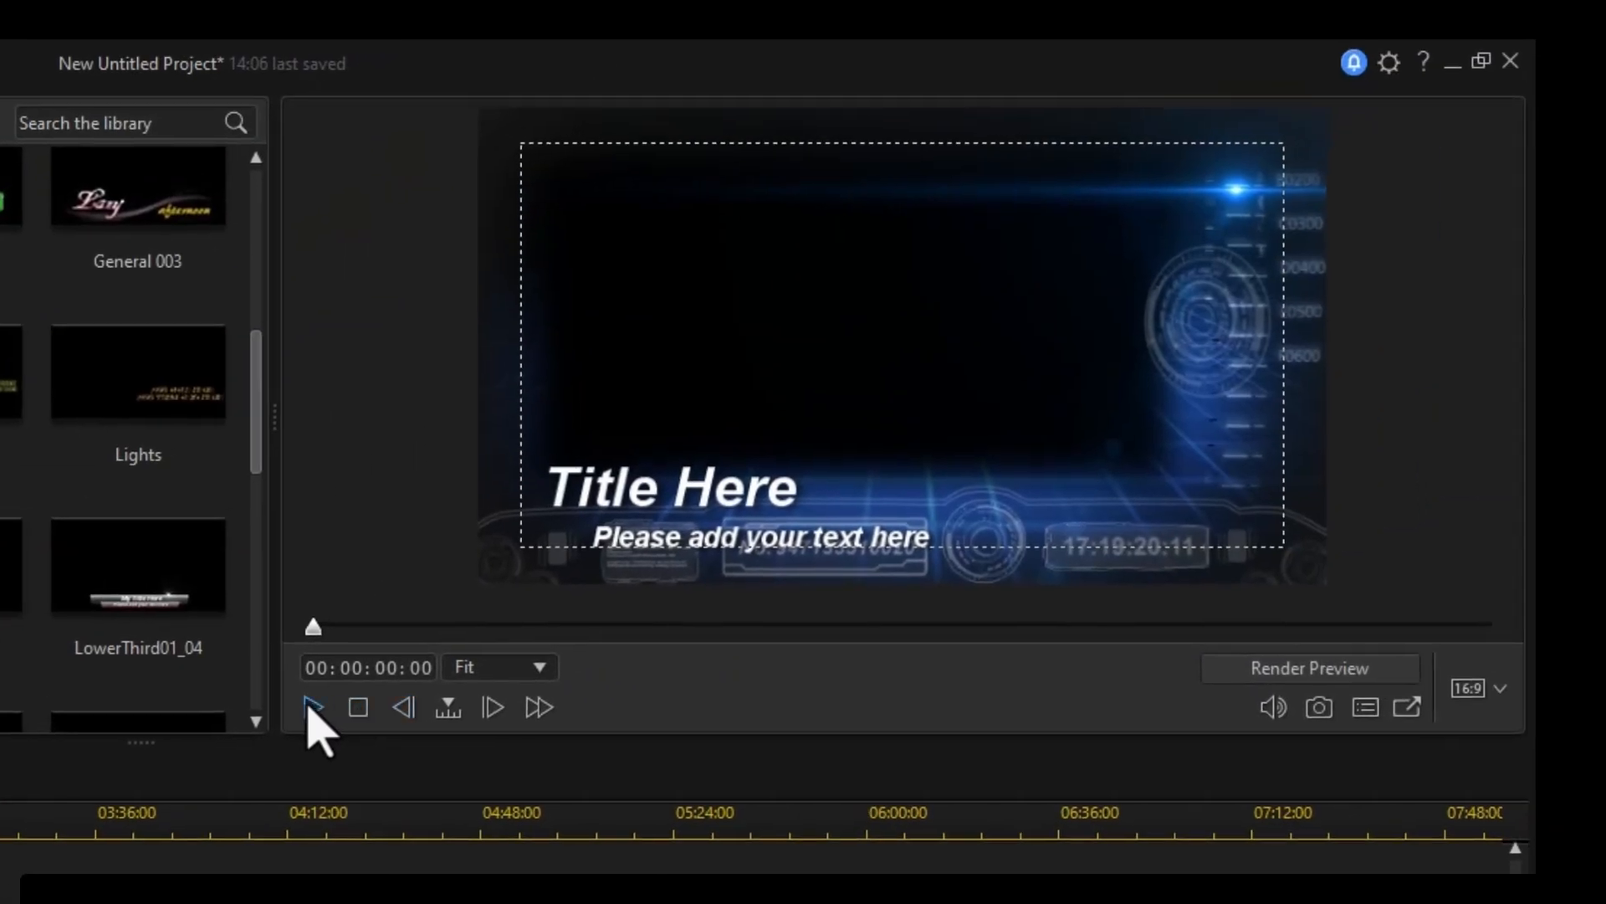
click(309, 705)
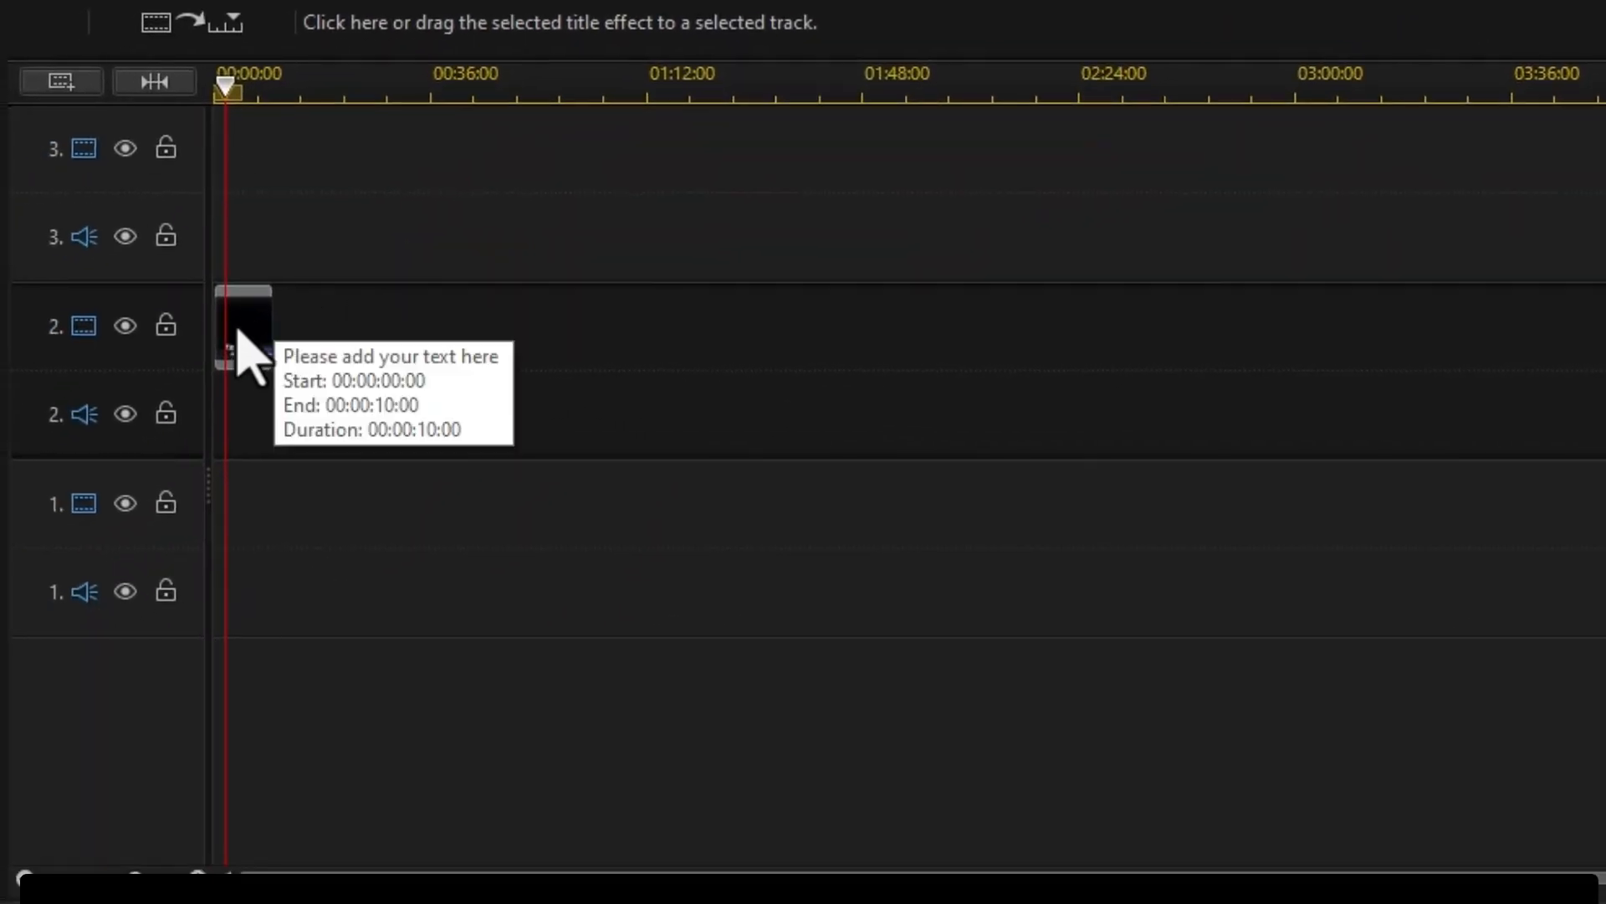
- Replace the heading of the title clip on track 2 with "Sea and the Beach" directly in the preview
click(238, 333)
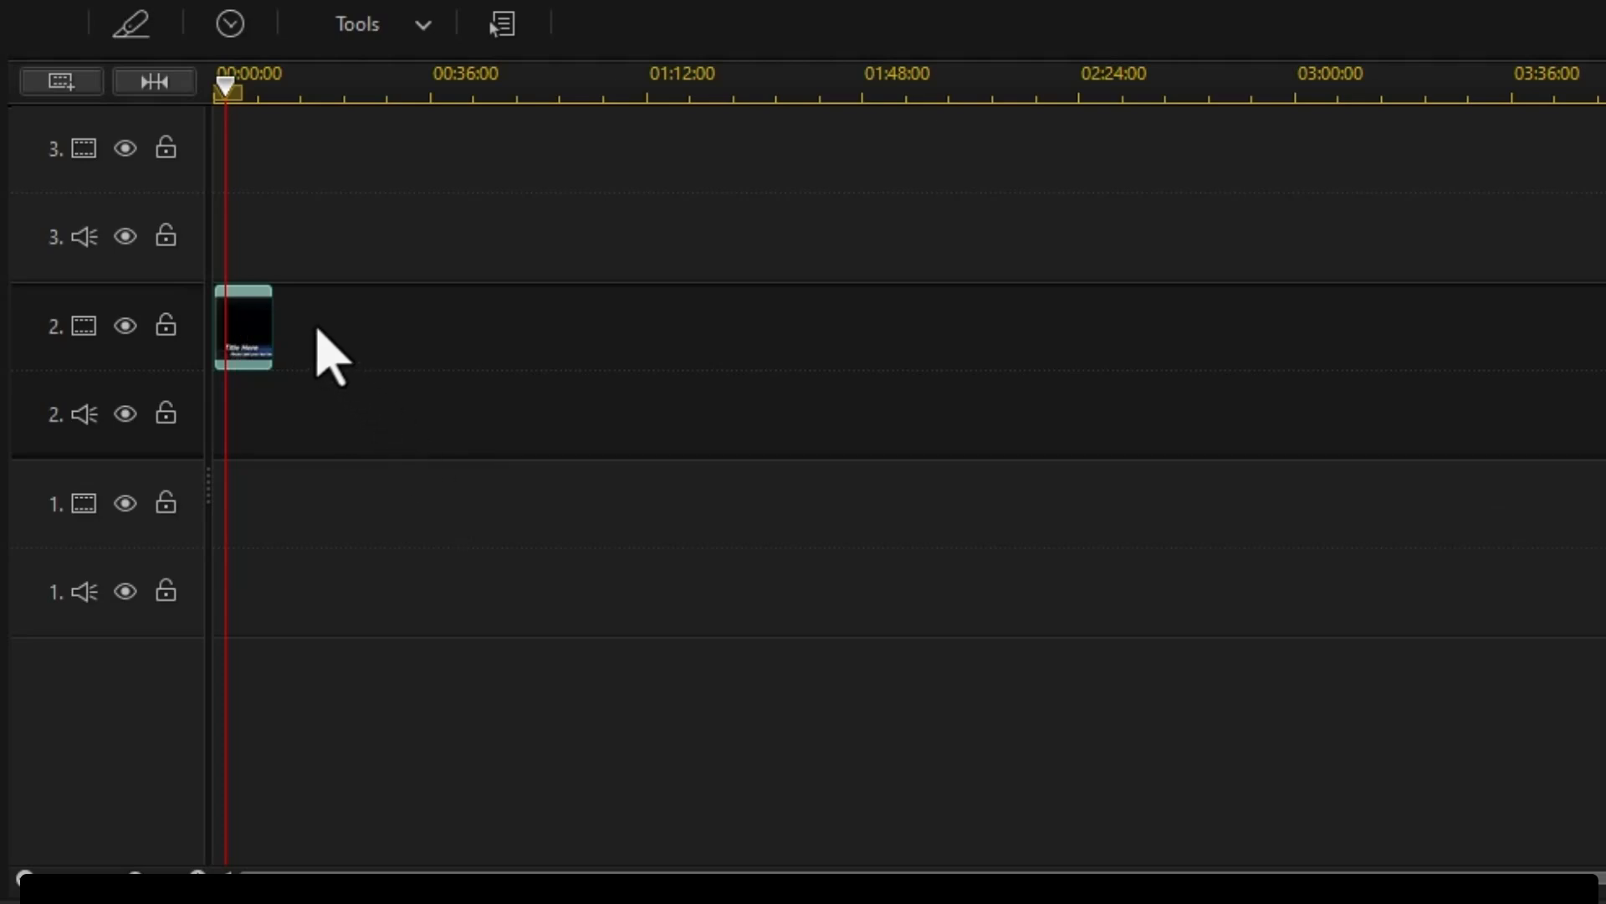
double_click(251, 331)
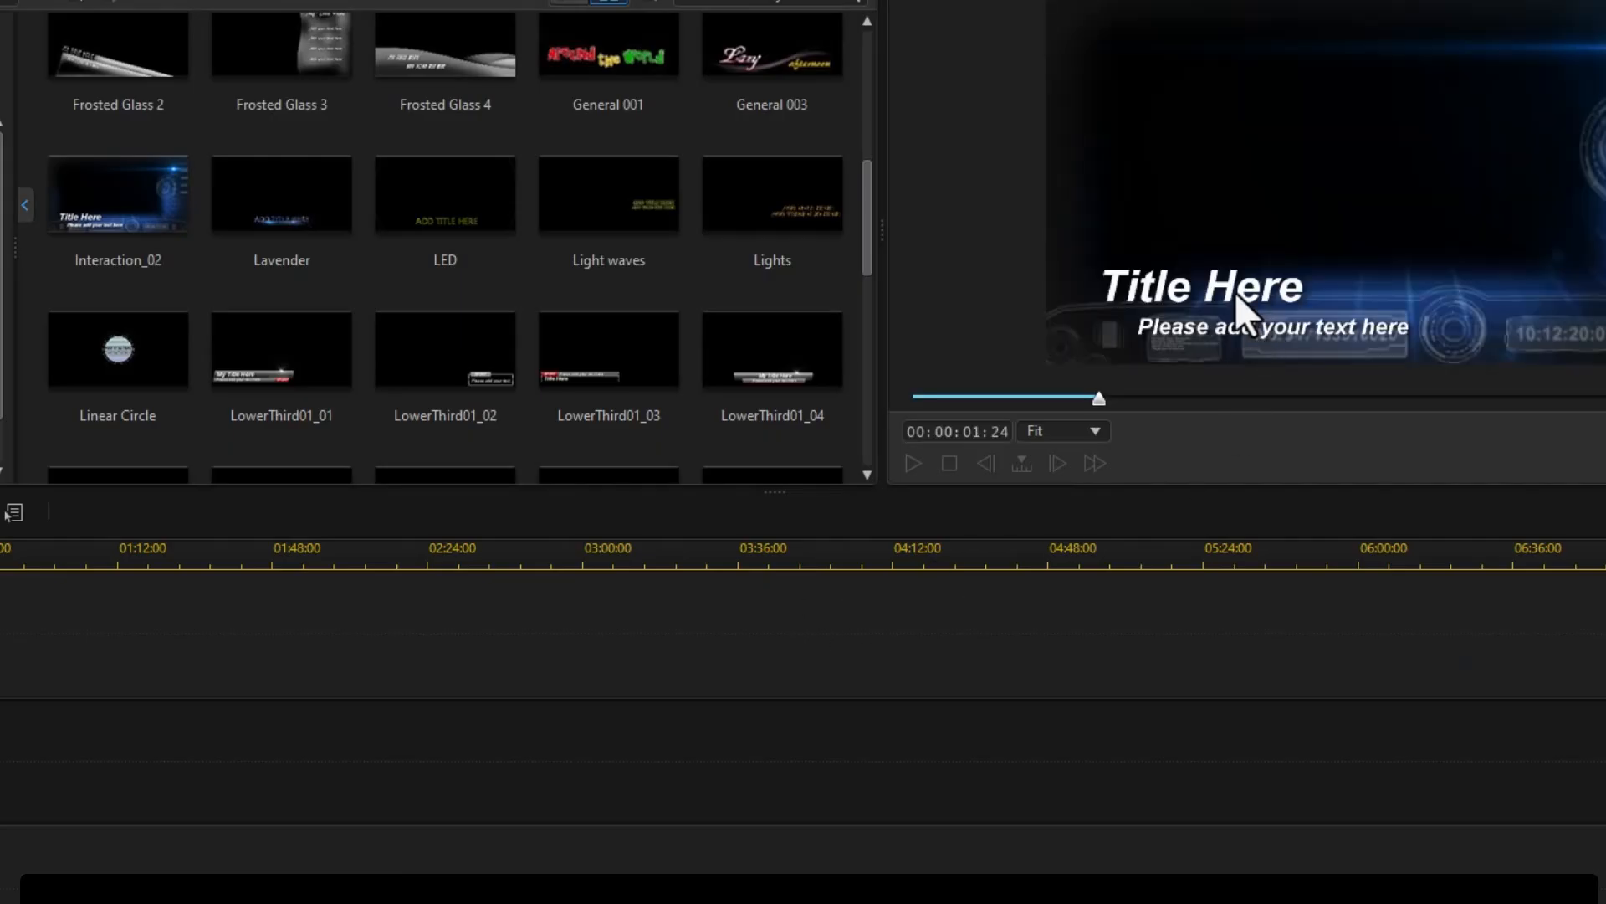
click(1235, 293)
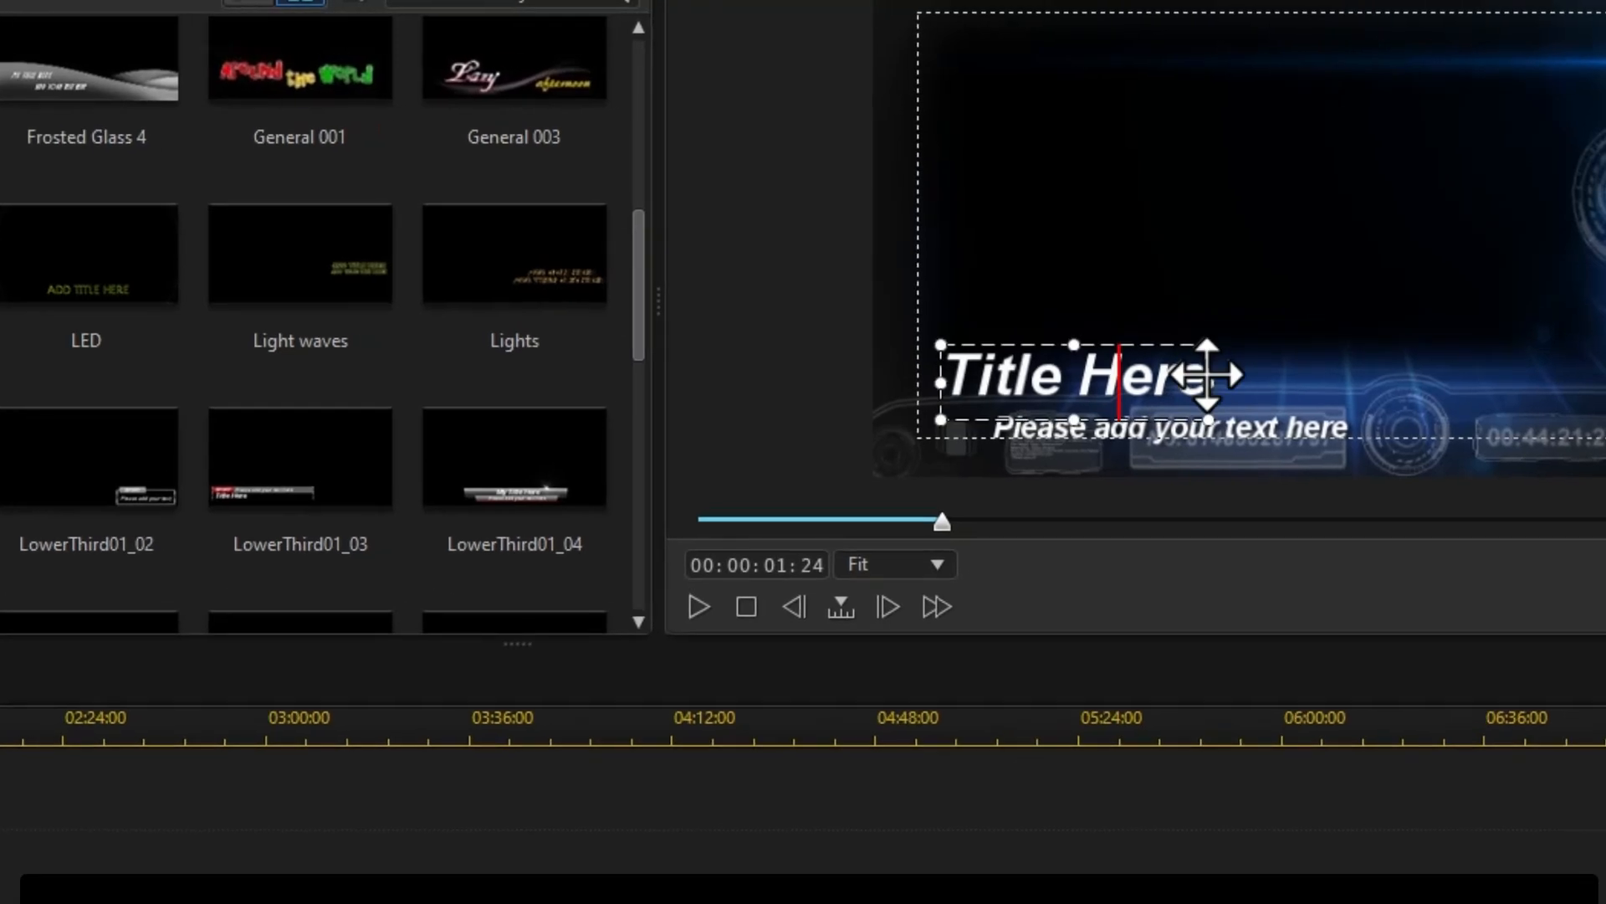
click(1136, 420)
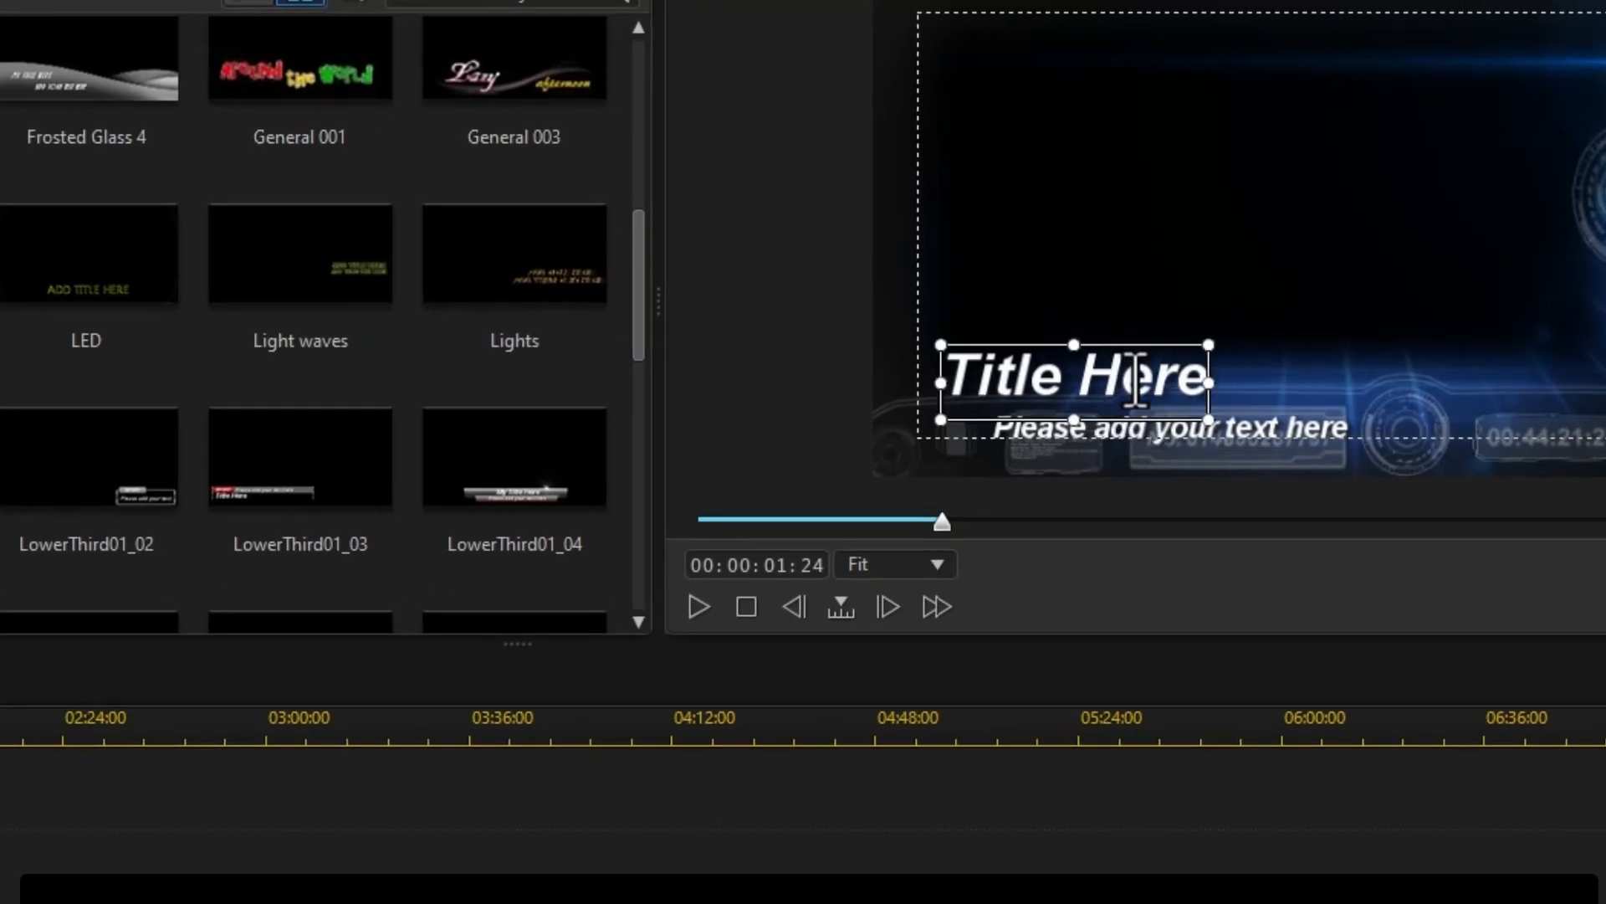
click(1054, 390)
key(ctrl+a)
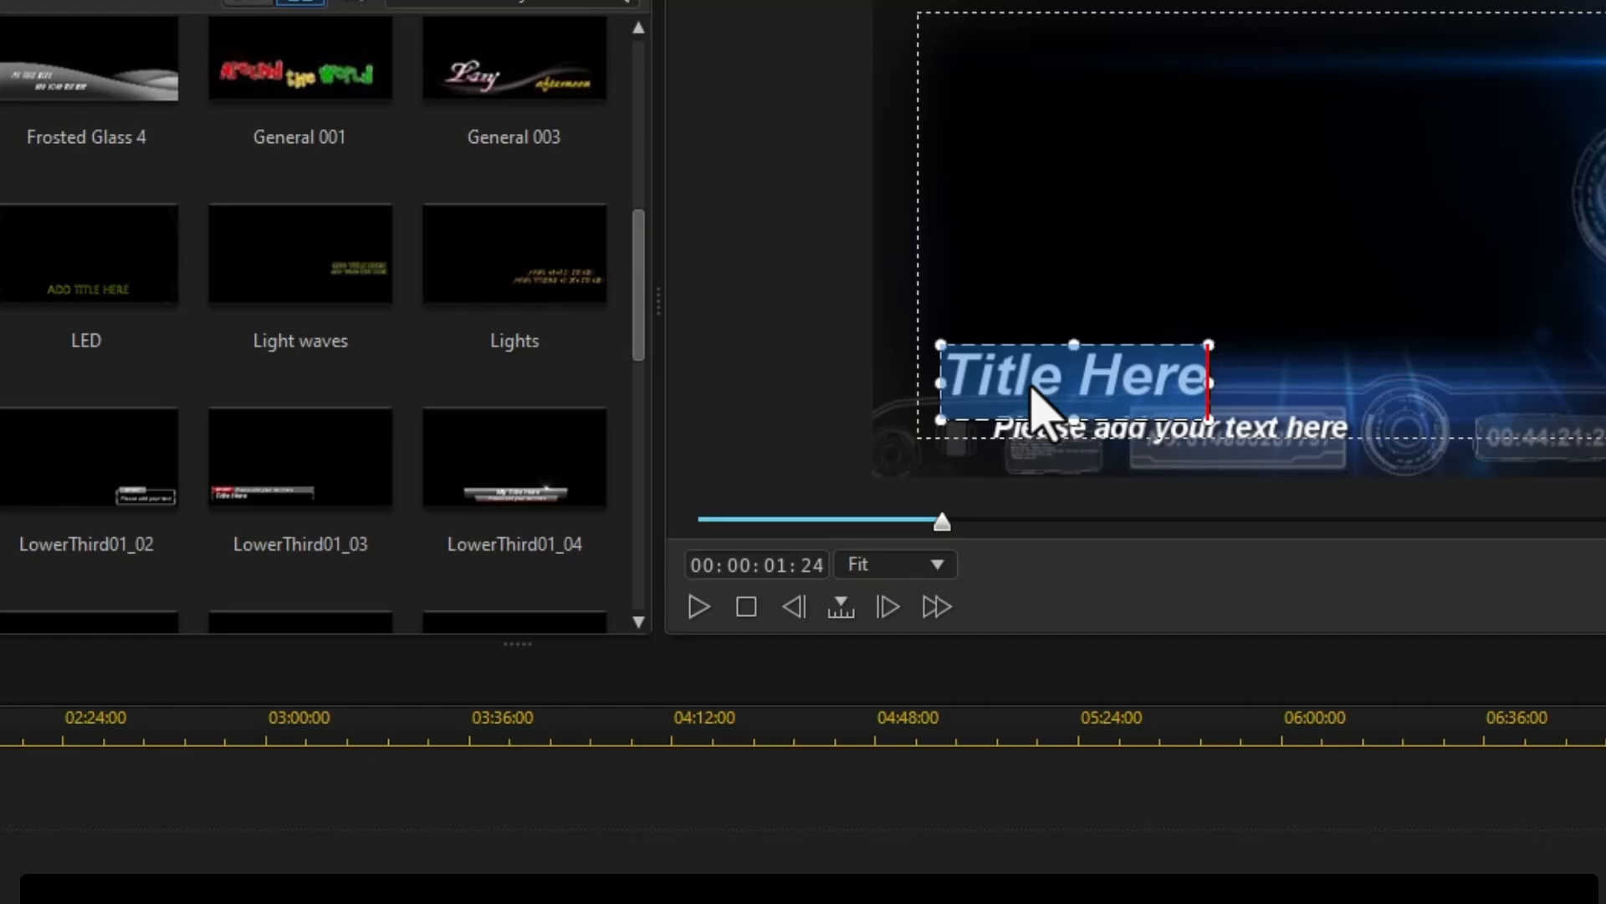
text(Sea)
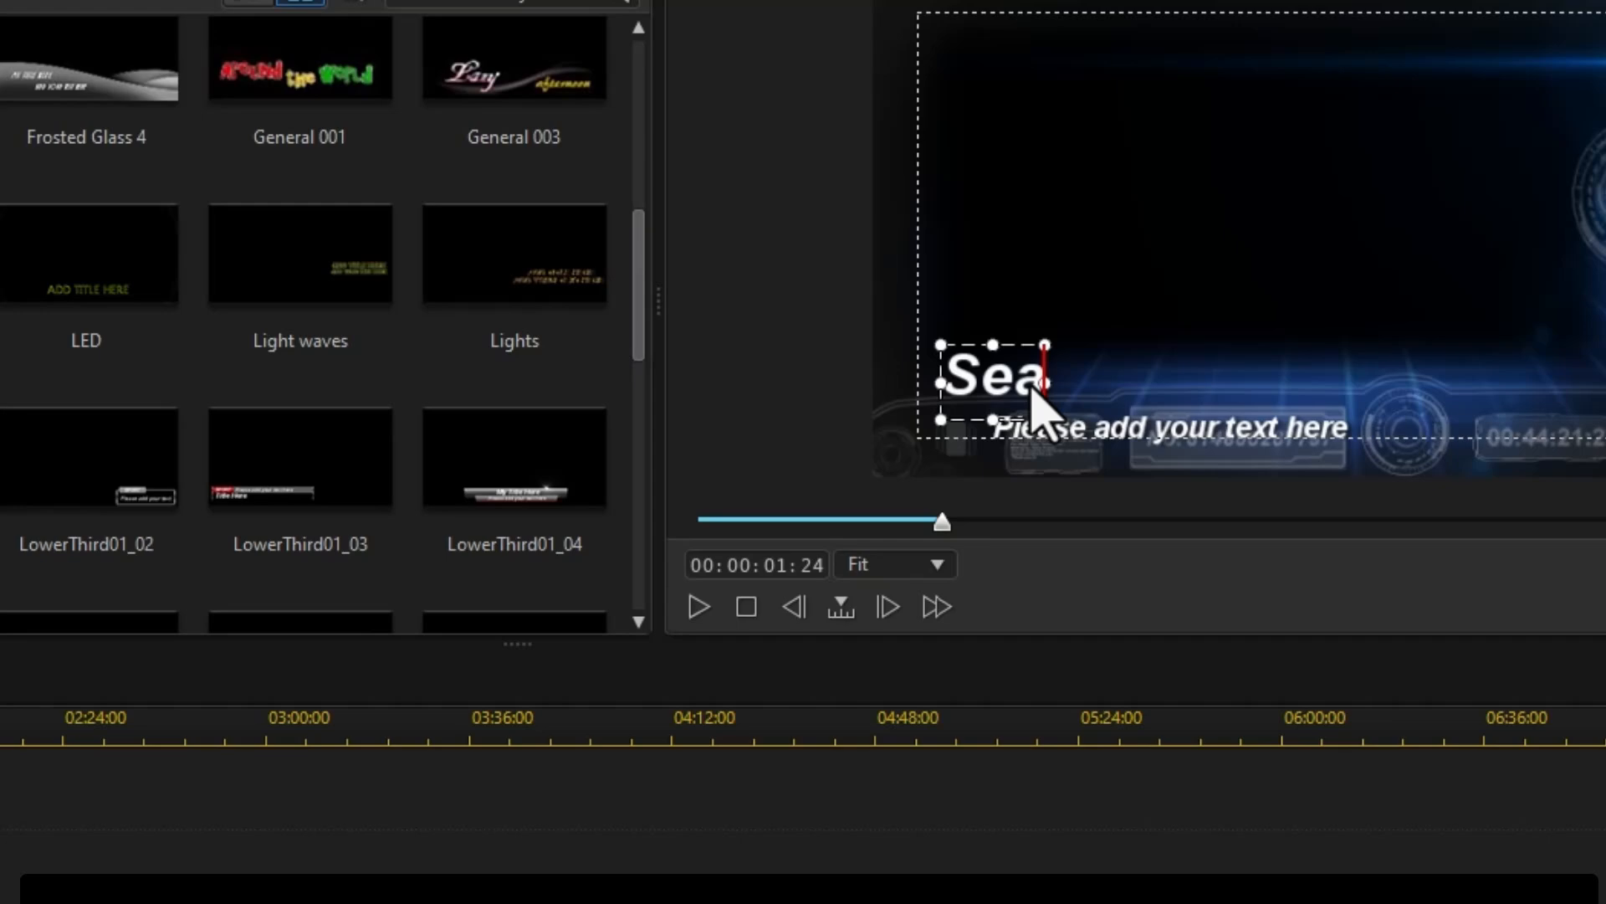
text( and the)
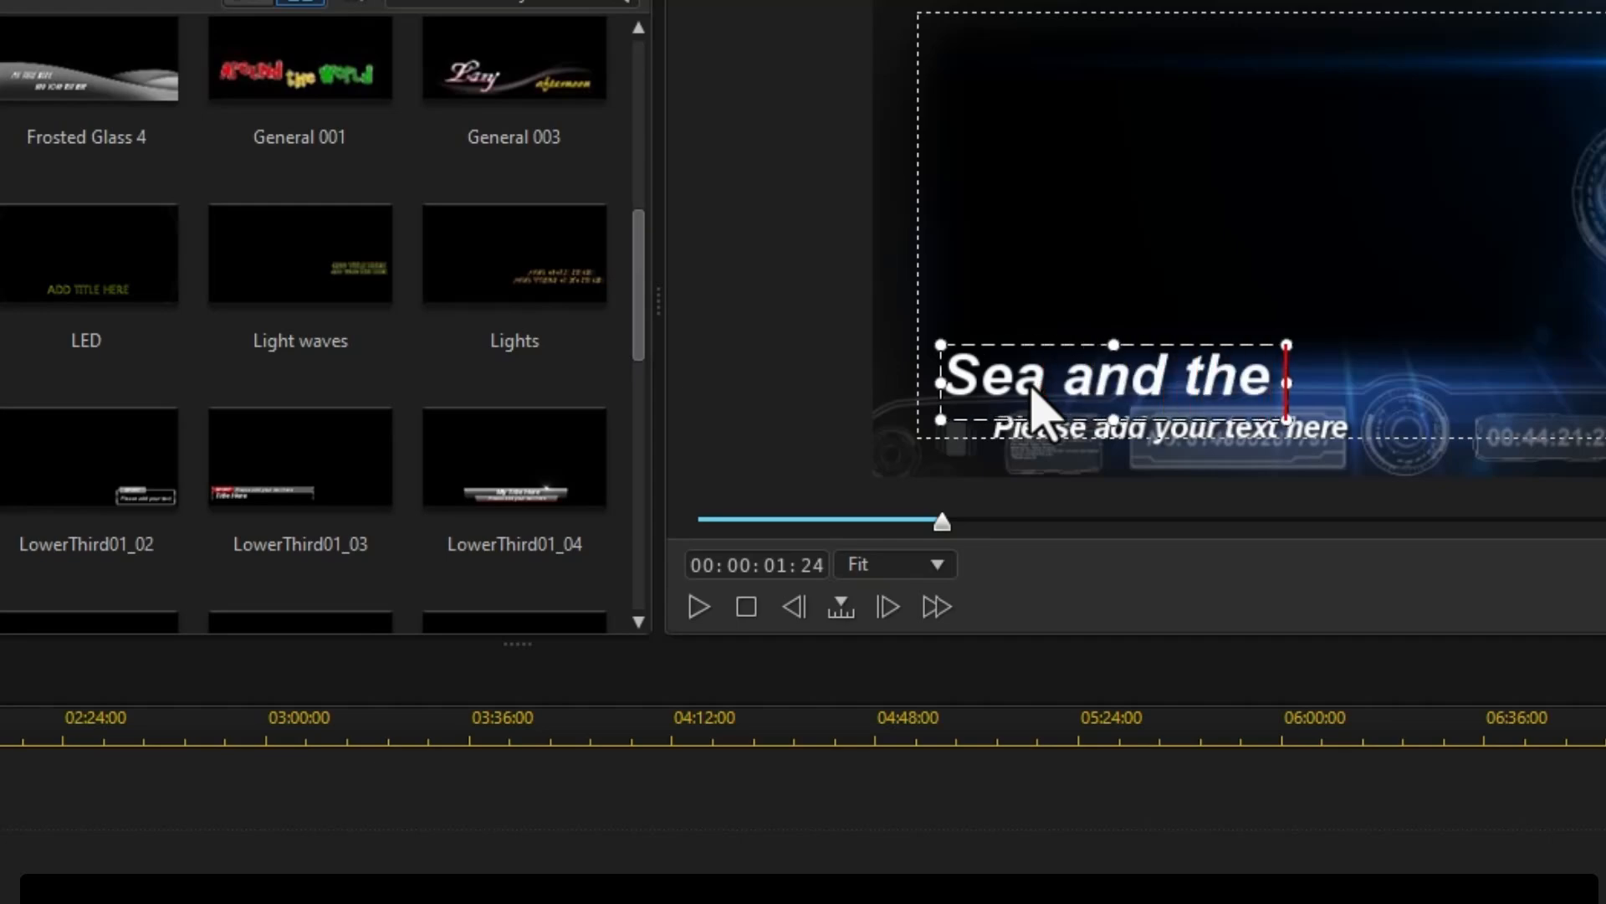
text( Beach)
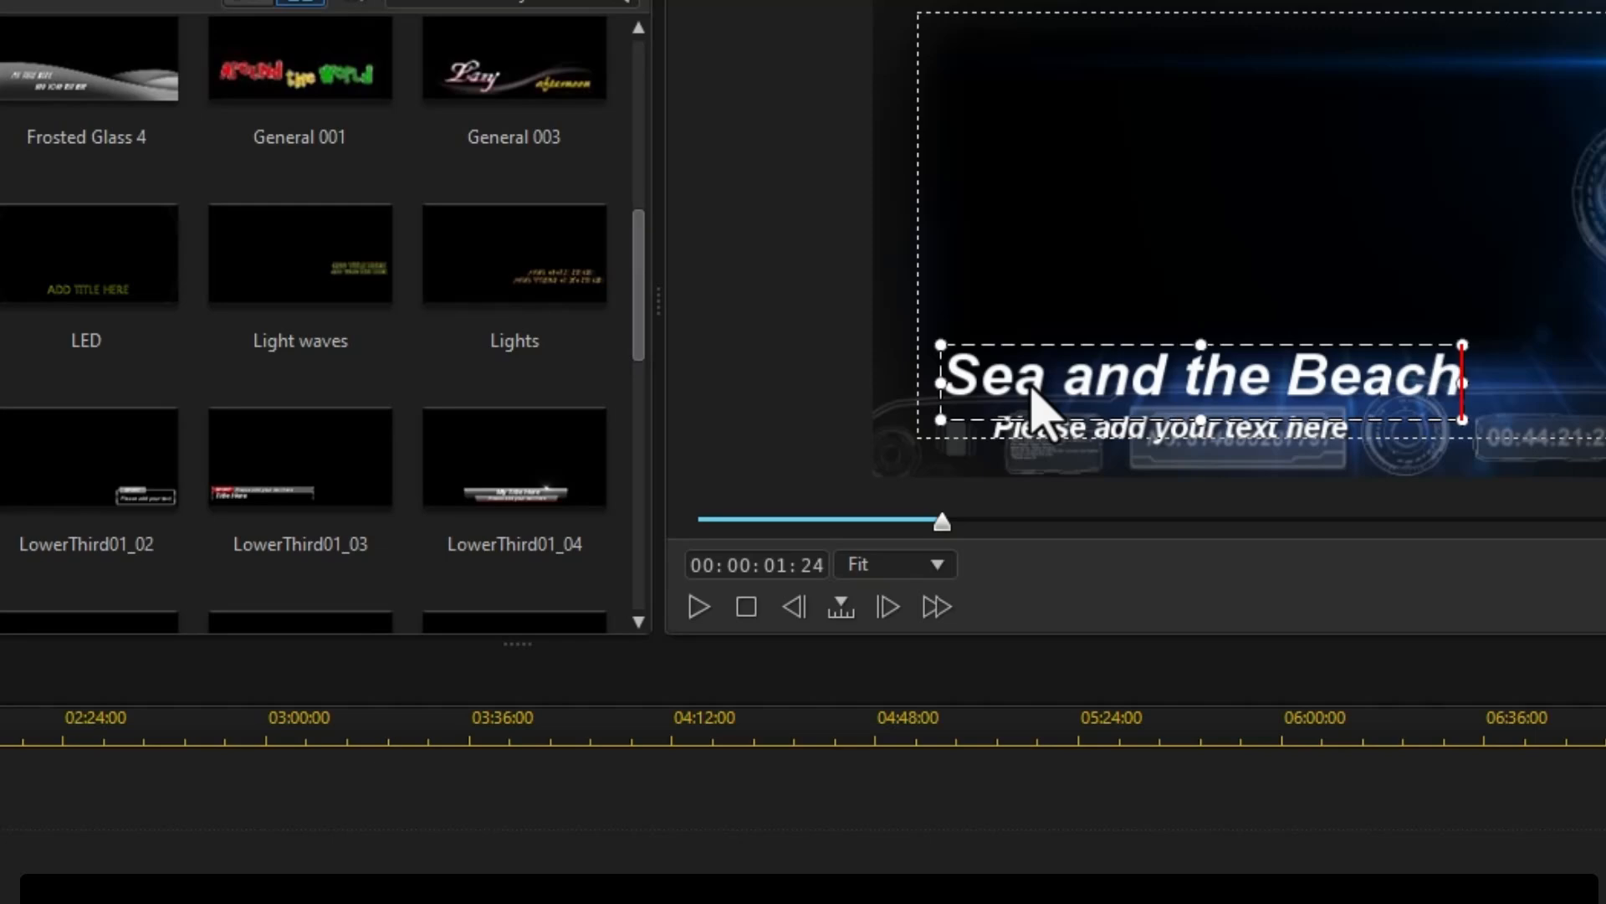
- Replace the title's "Please add your text here" line with "July 2024" and play the edited title
click(1100, 443)
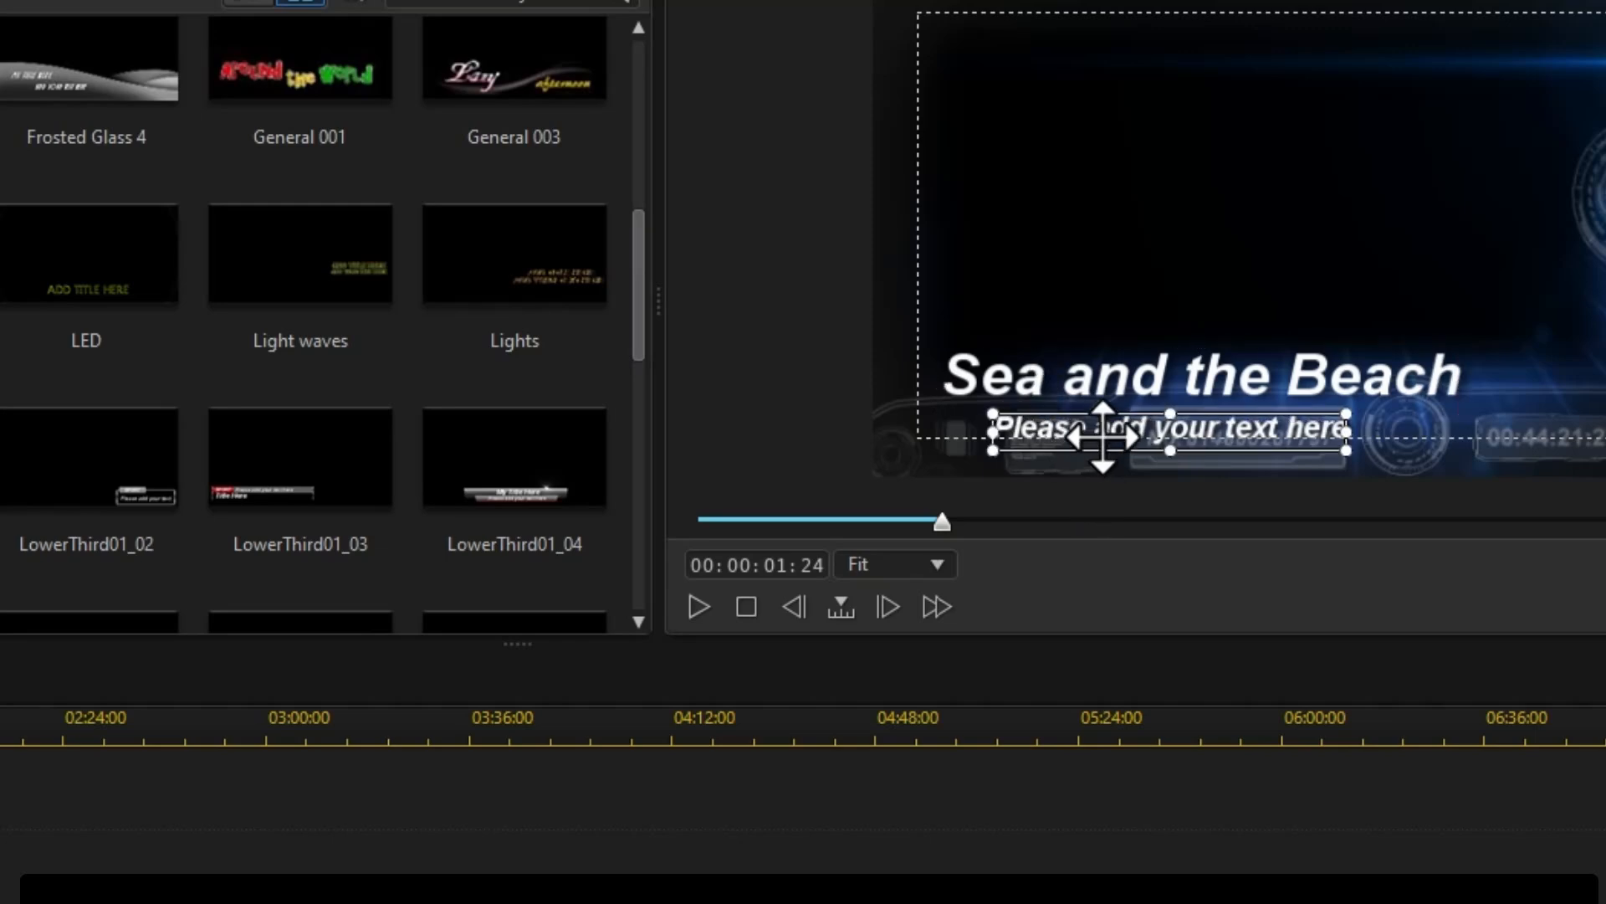
double_click(1104, 441)
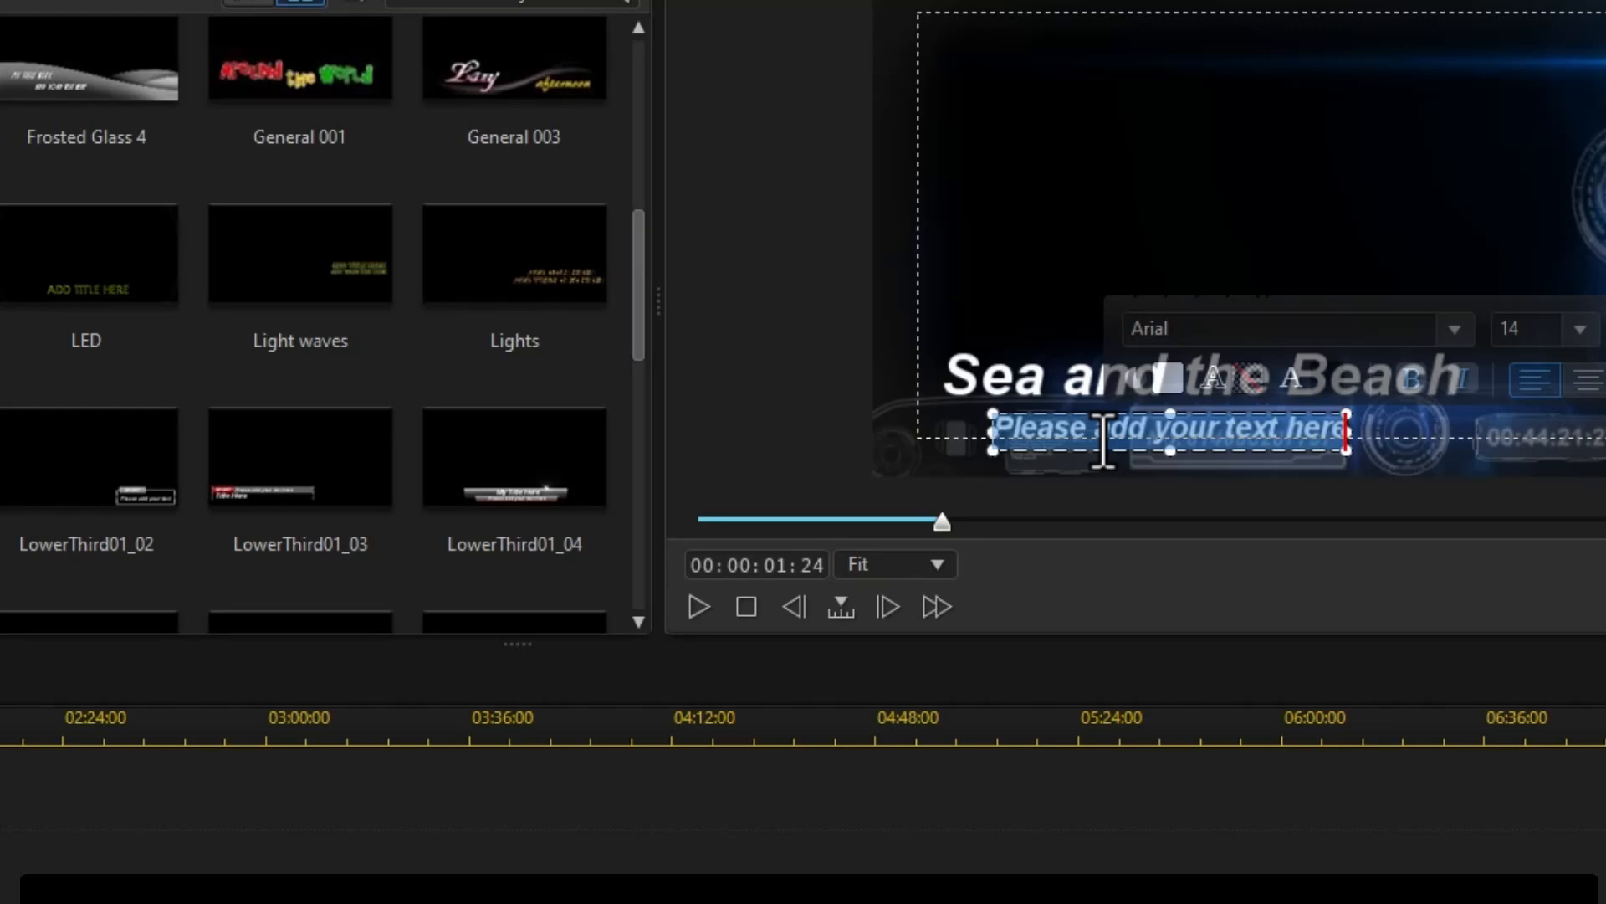
click(1131, 431)
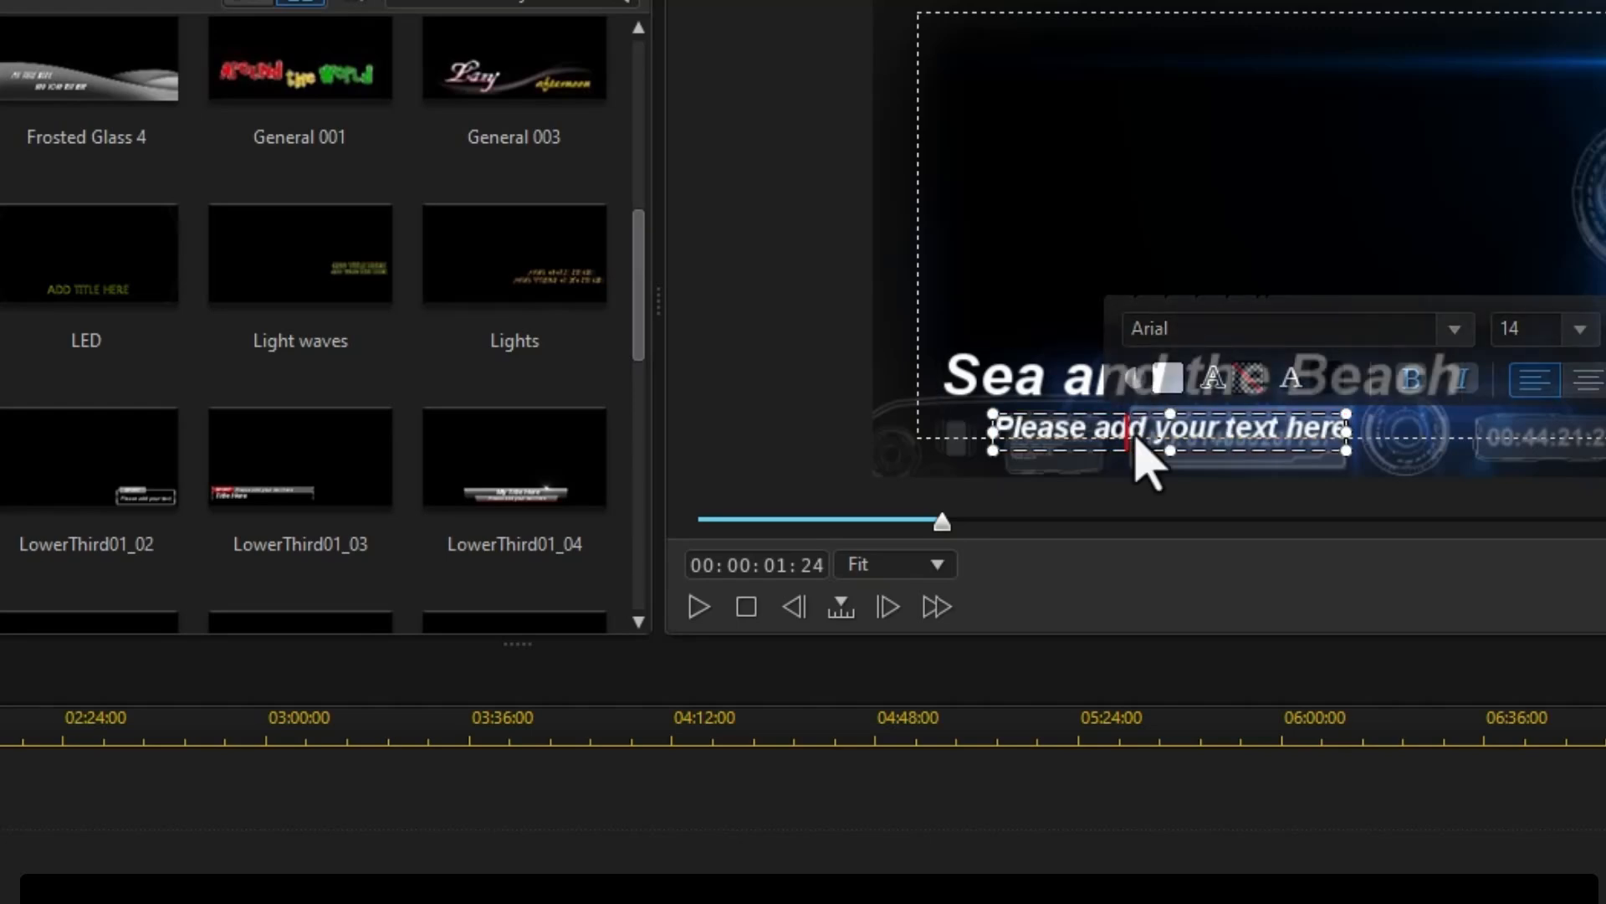
key(ctrl+a)
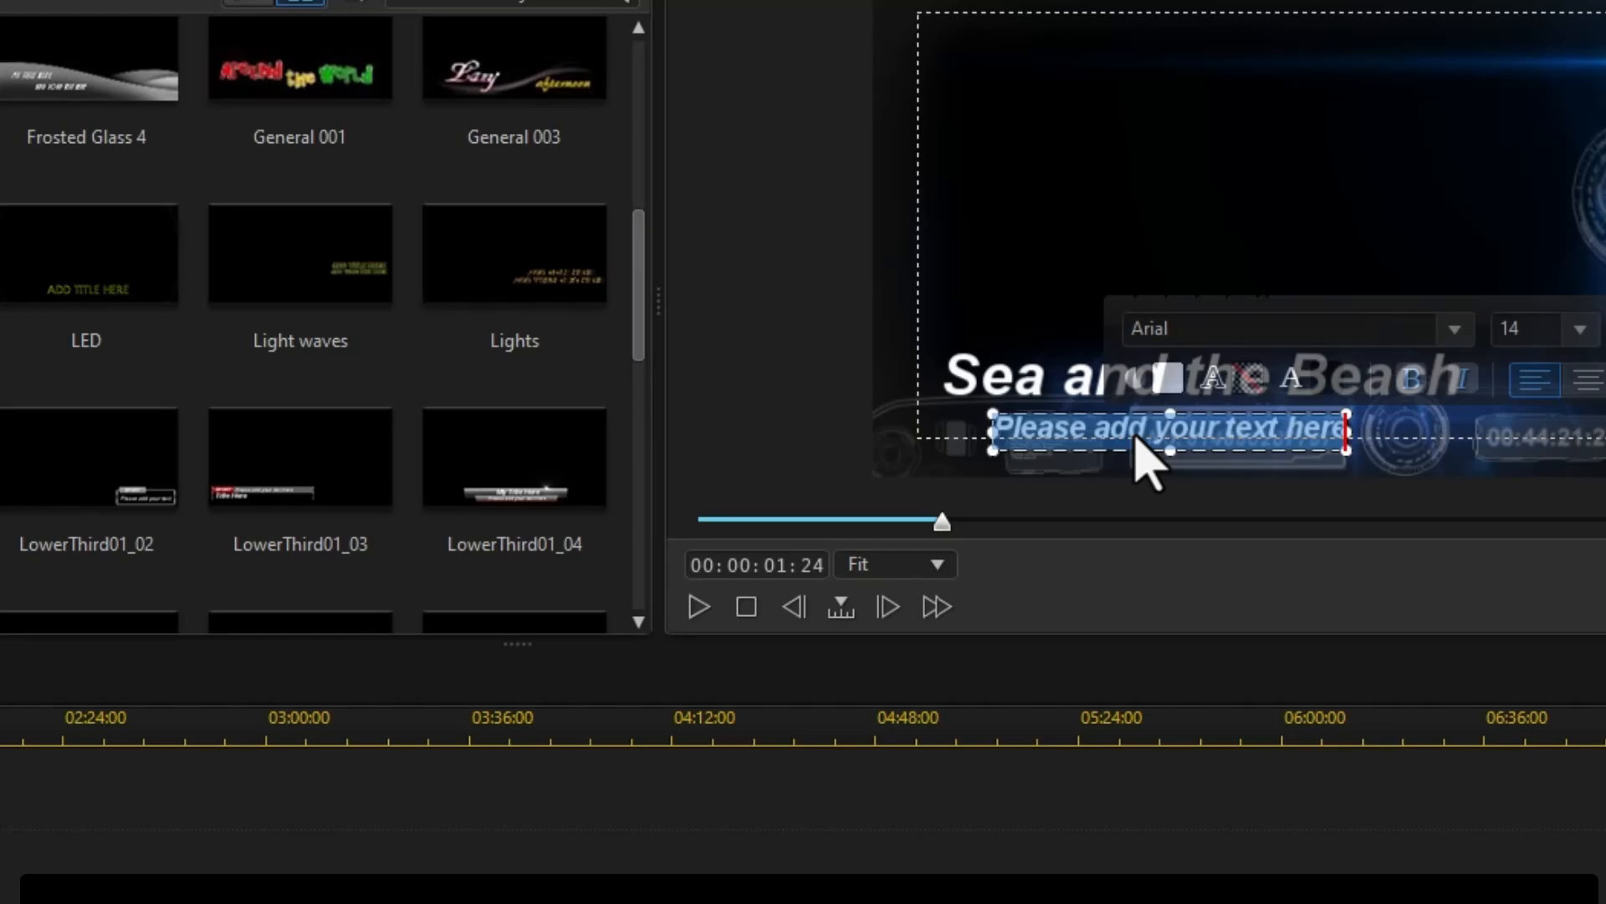
text(July)
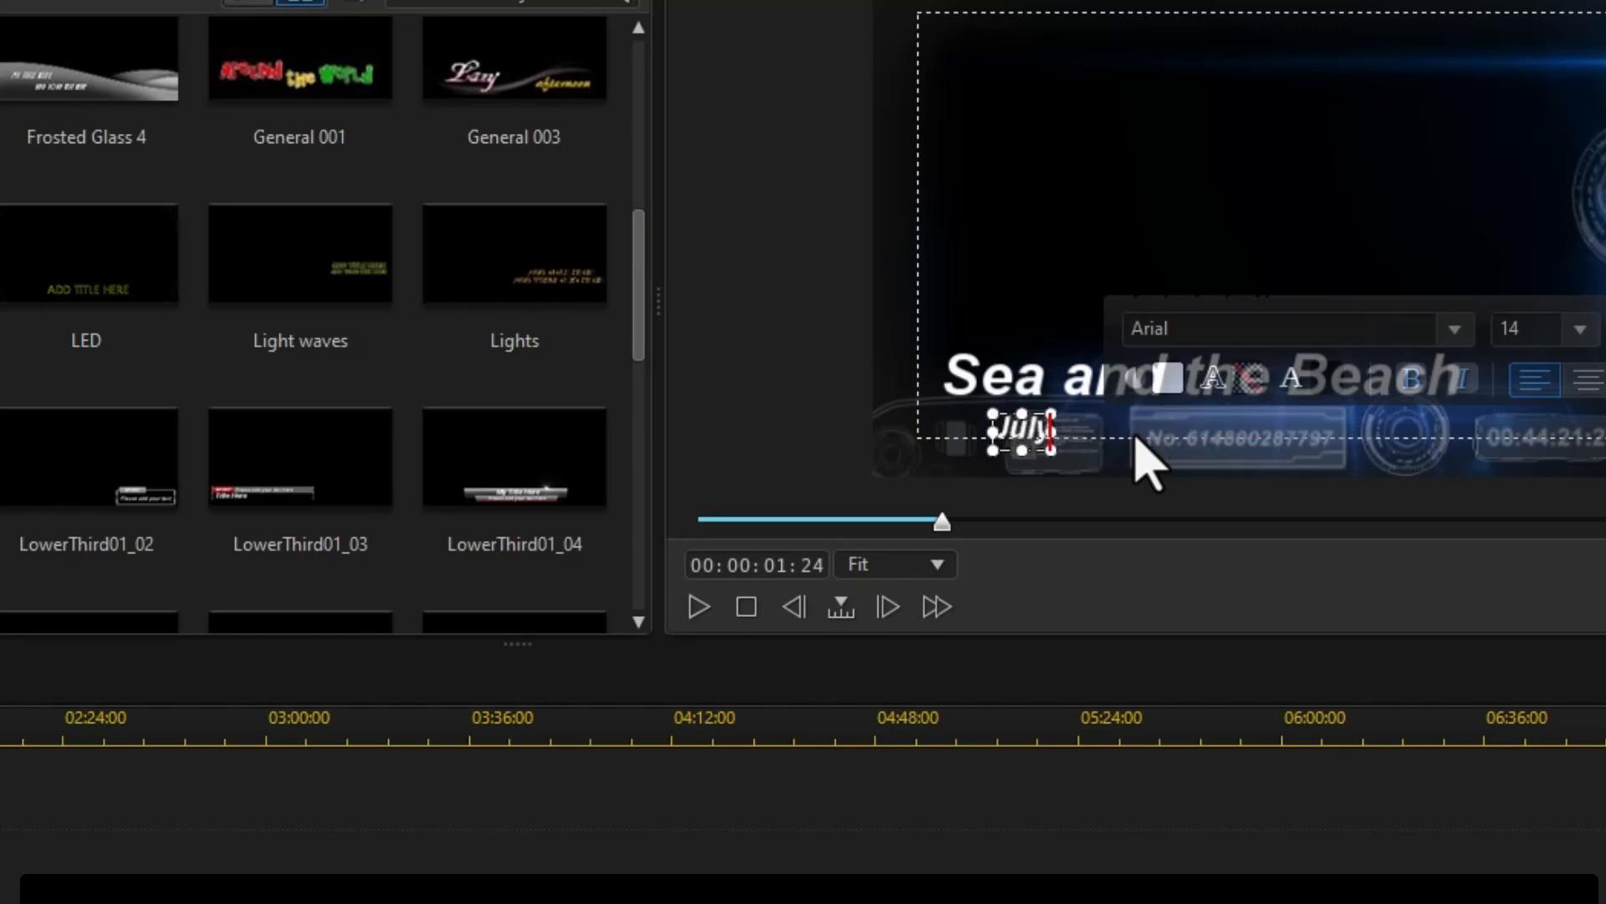
text( 2024)
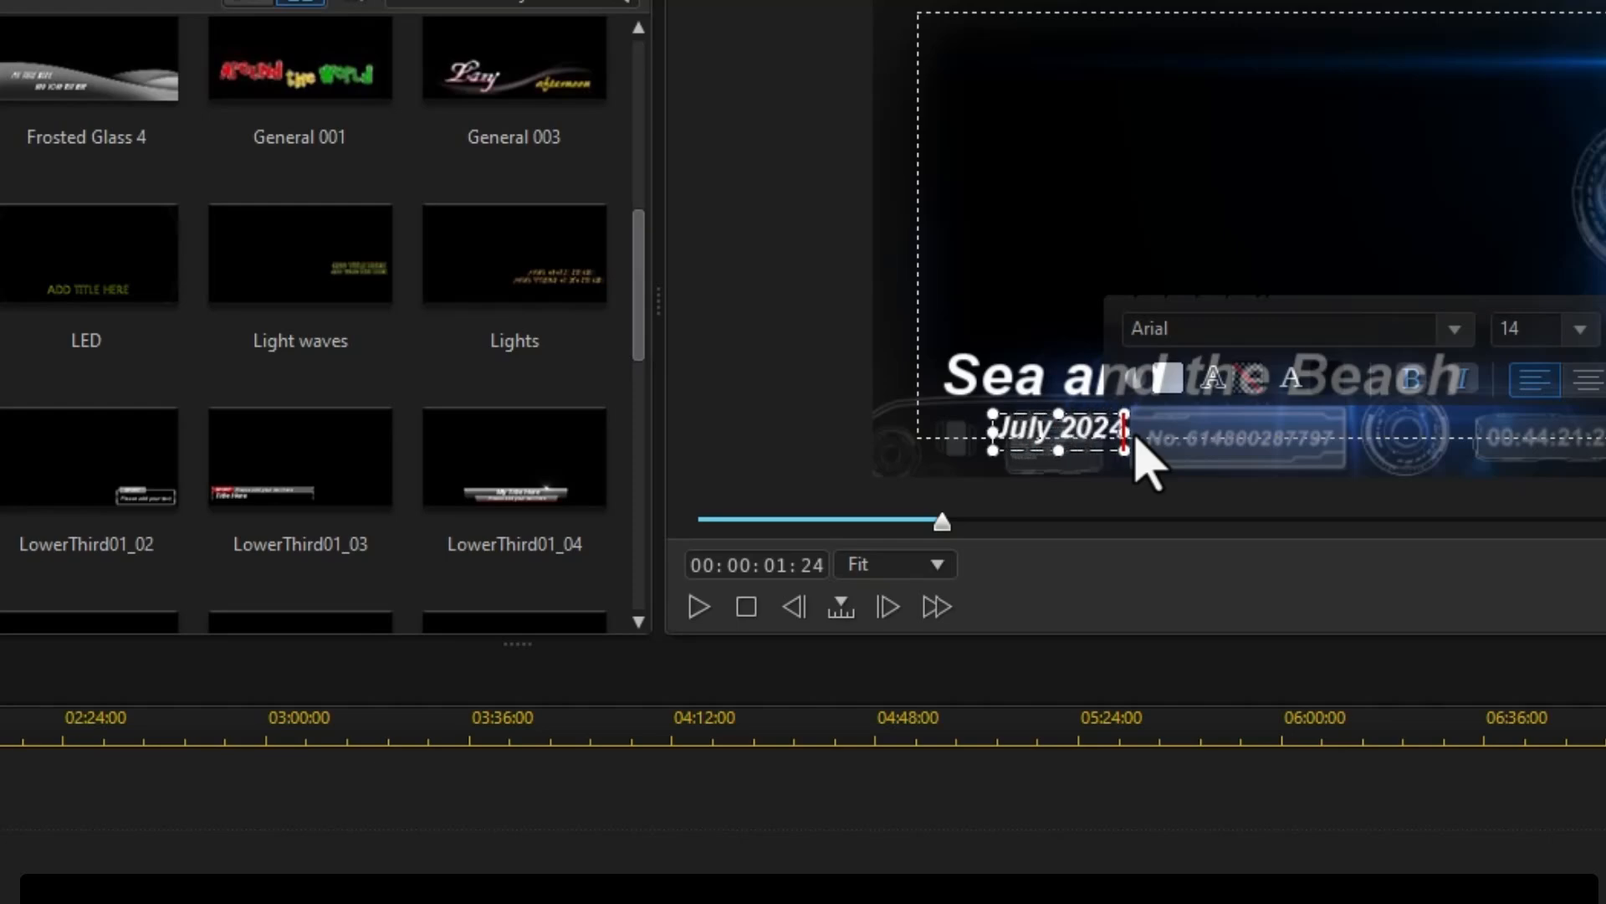
click(1263, 619)
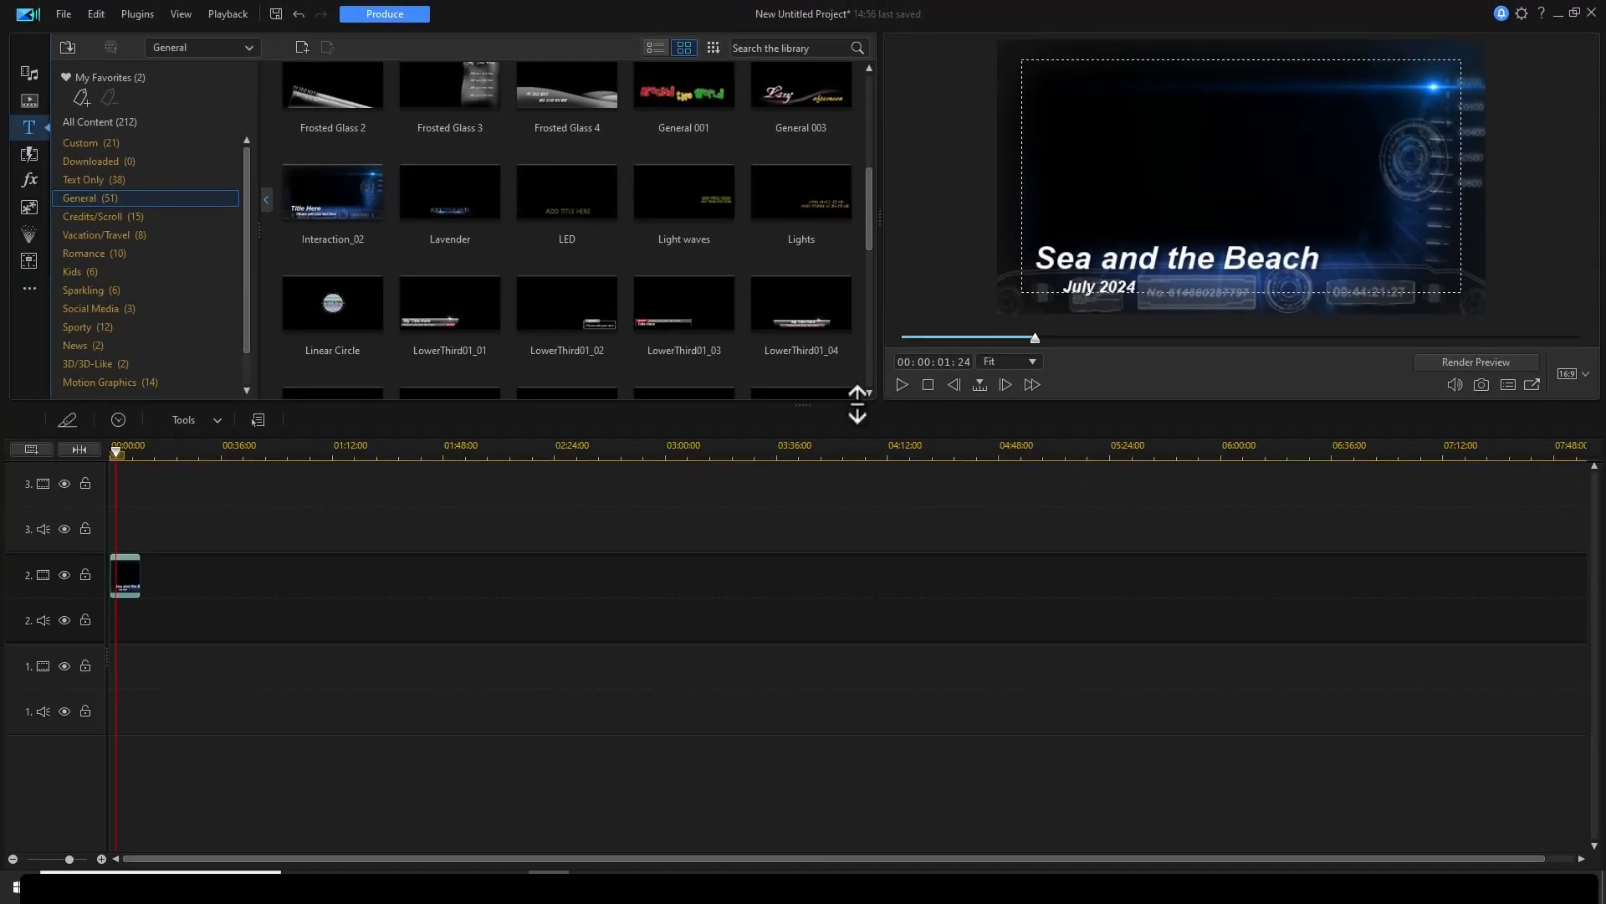
click(901, 384)
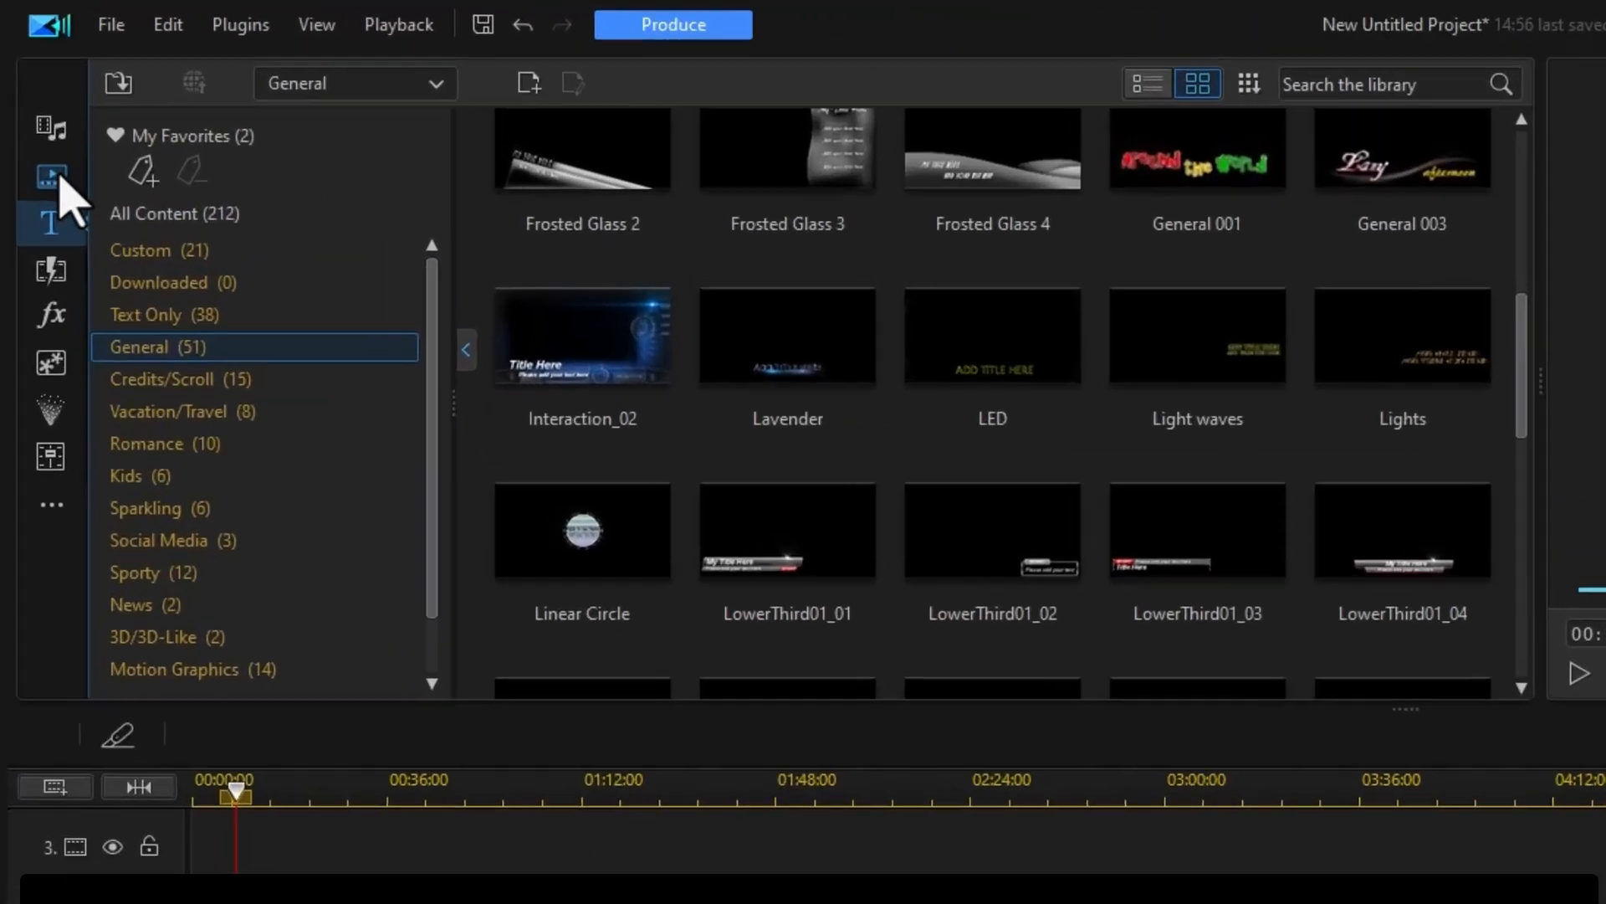
- Open the Media Room and import the nine DJI video clips, DJI_0206.MP4 through DJI_0257.MP4, into Media Content
click(48, 172)
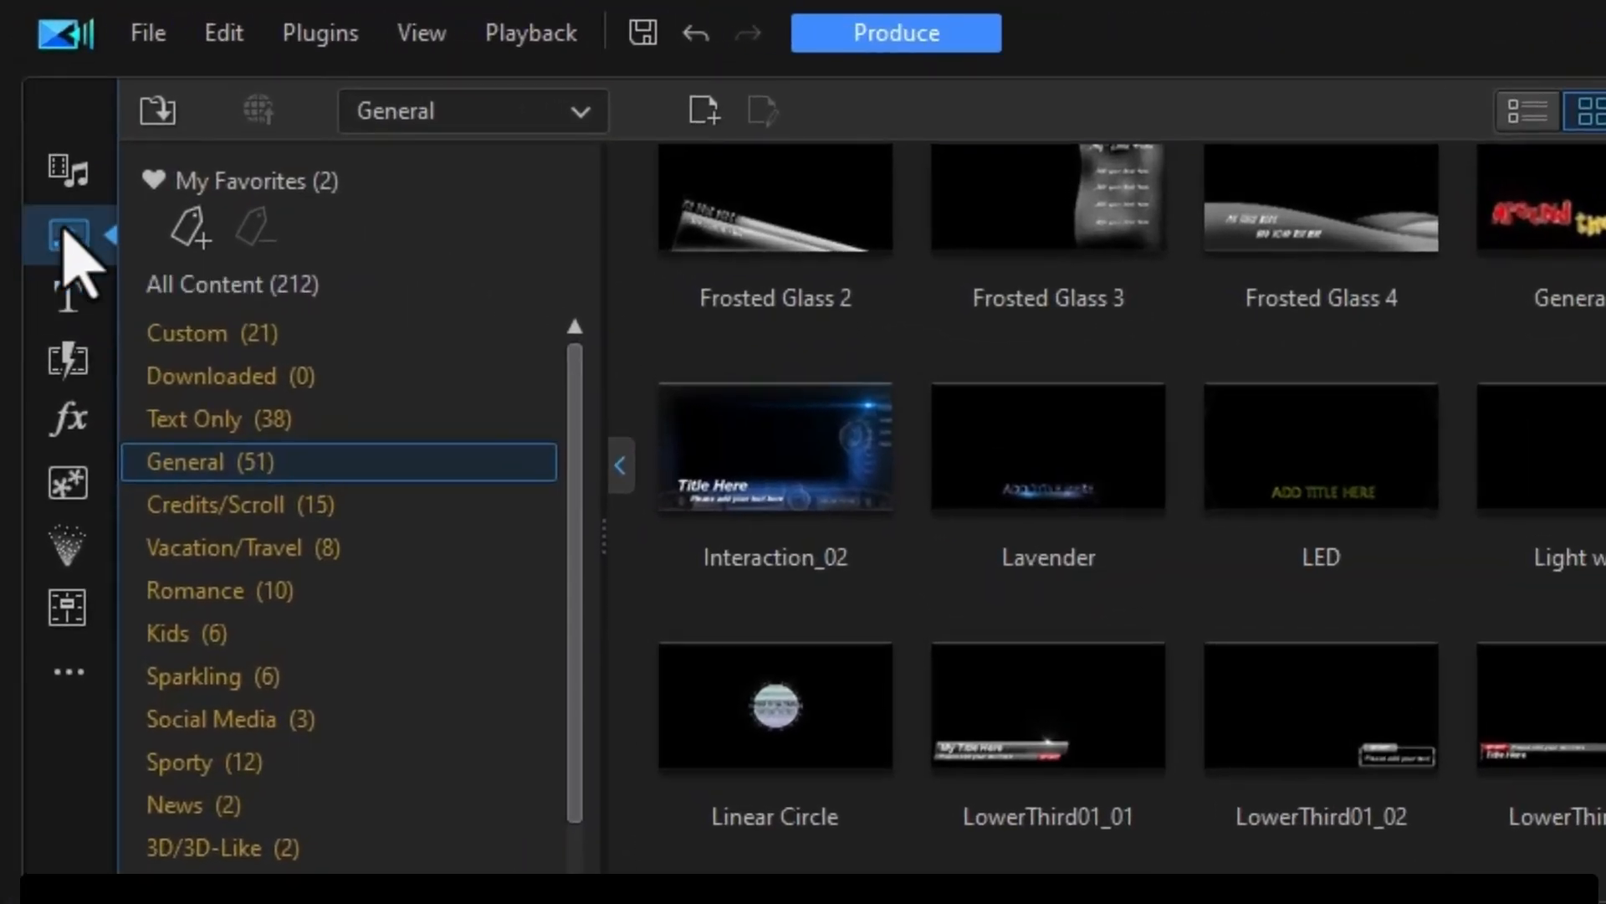
click(60, 174)
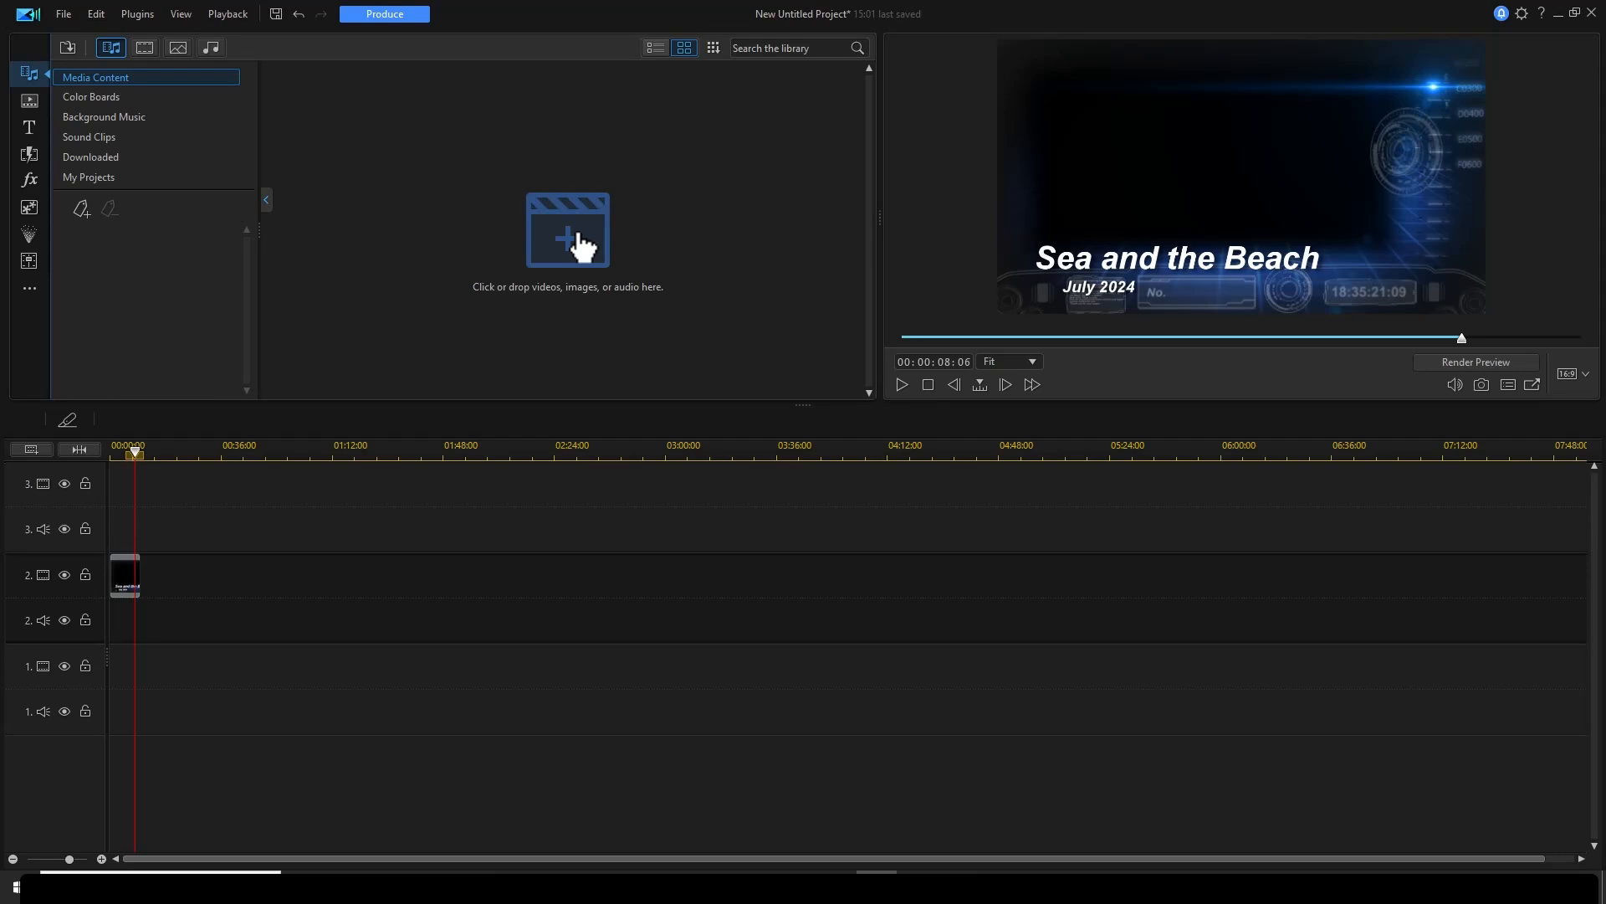
click(592, 282)
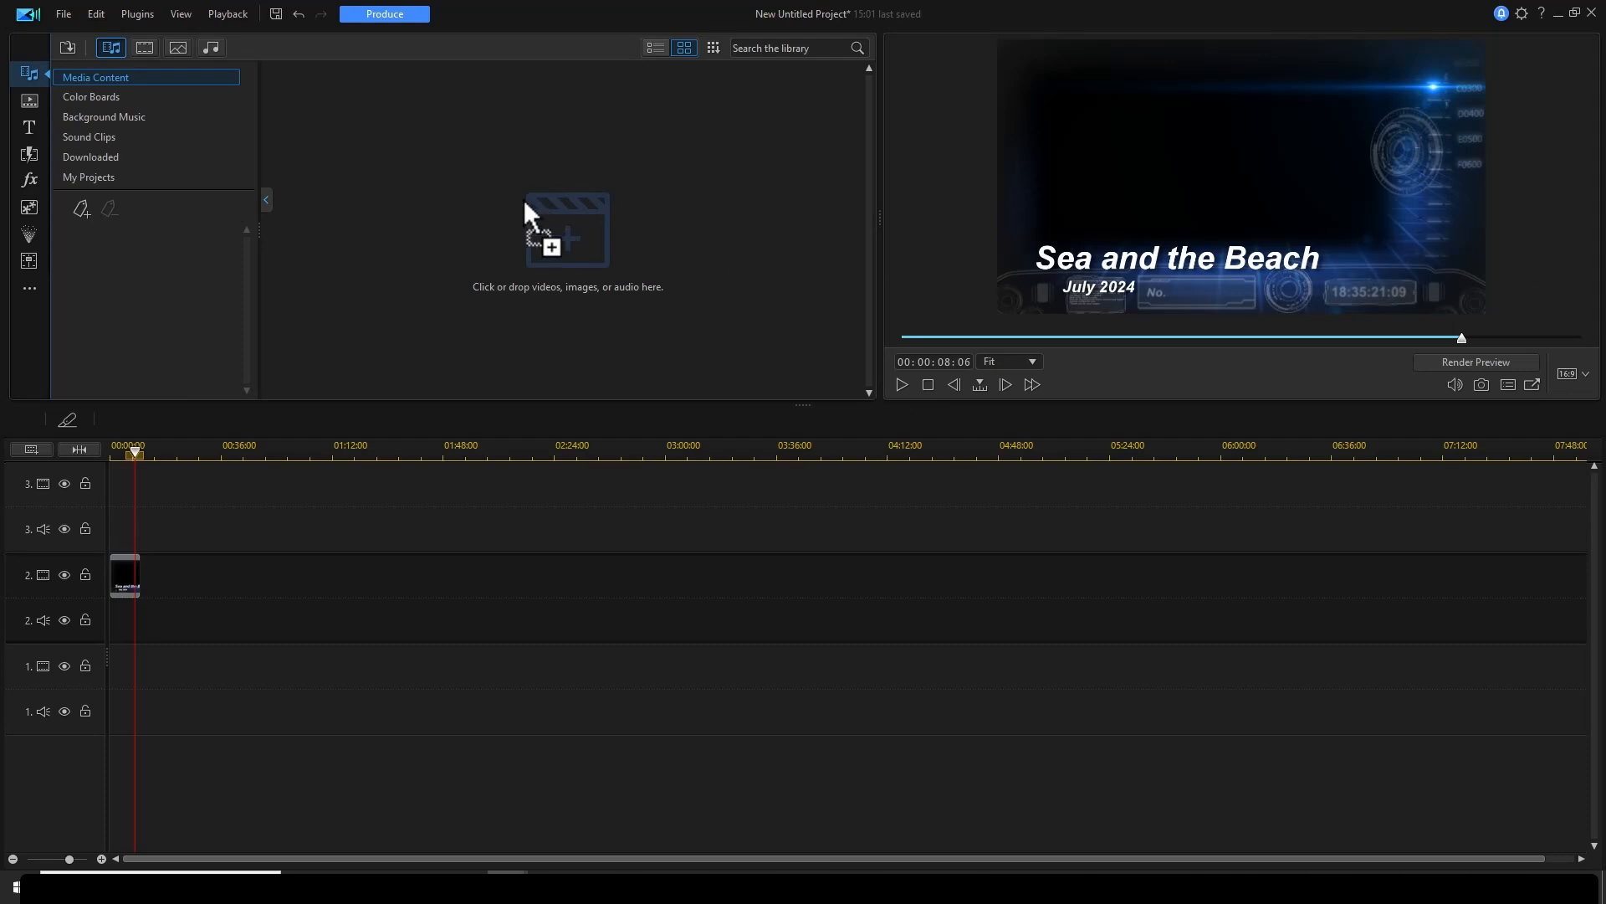
drag(524, 199, 564, 238)
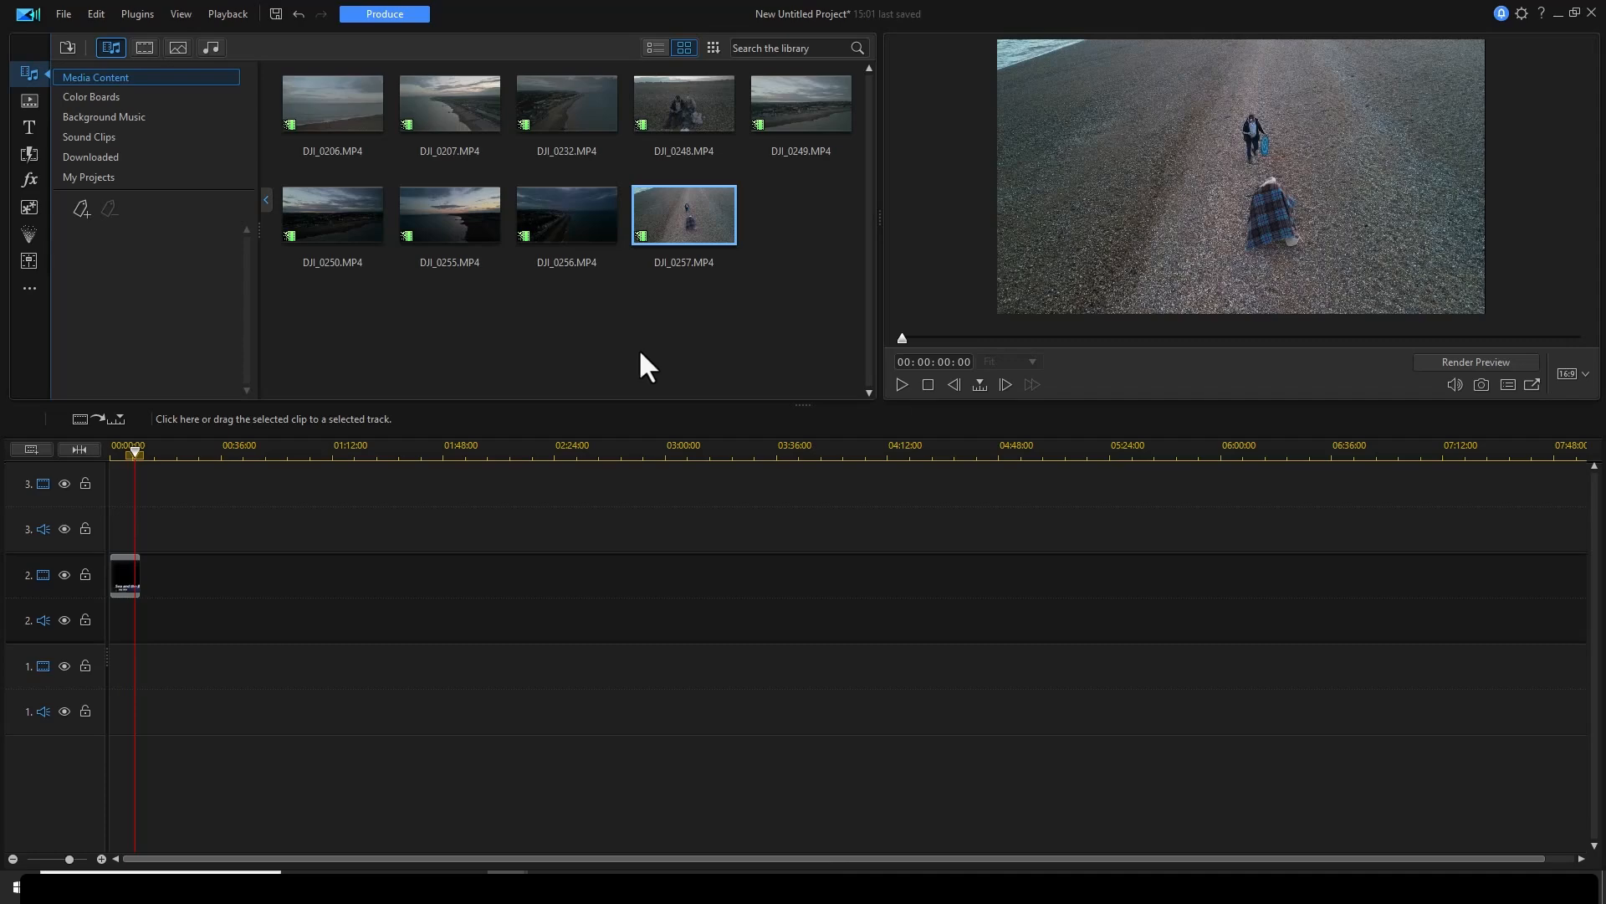
click(637, 355)
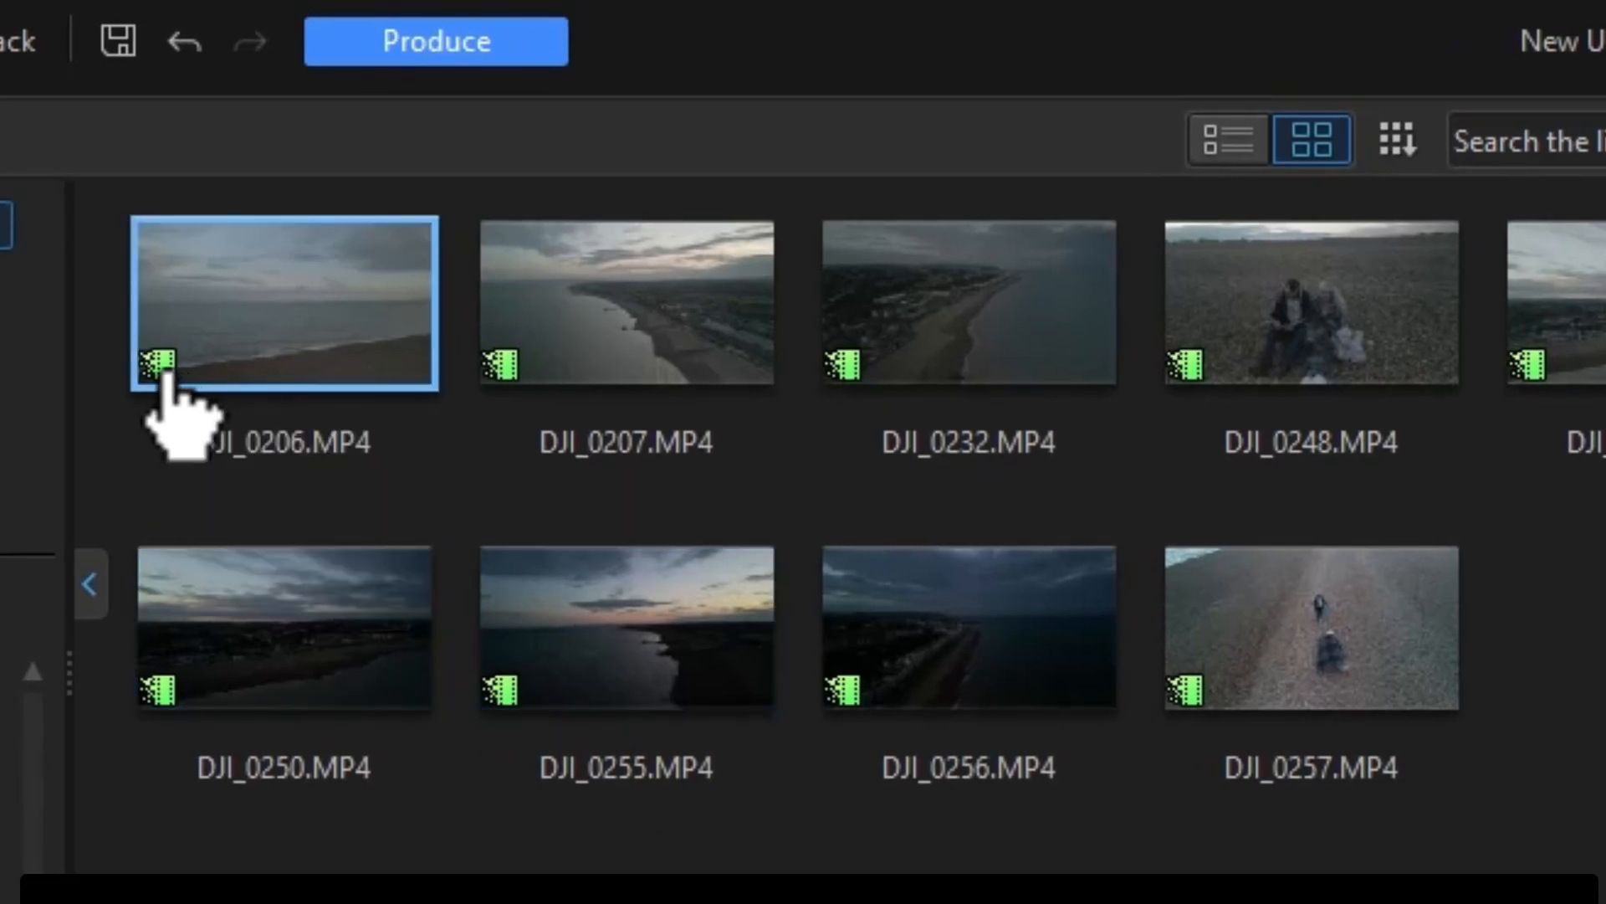
- Check the shadow file status of the imported clips and sort the media library by name
mouse_move(179, 347)
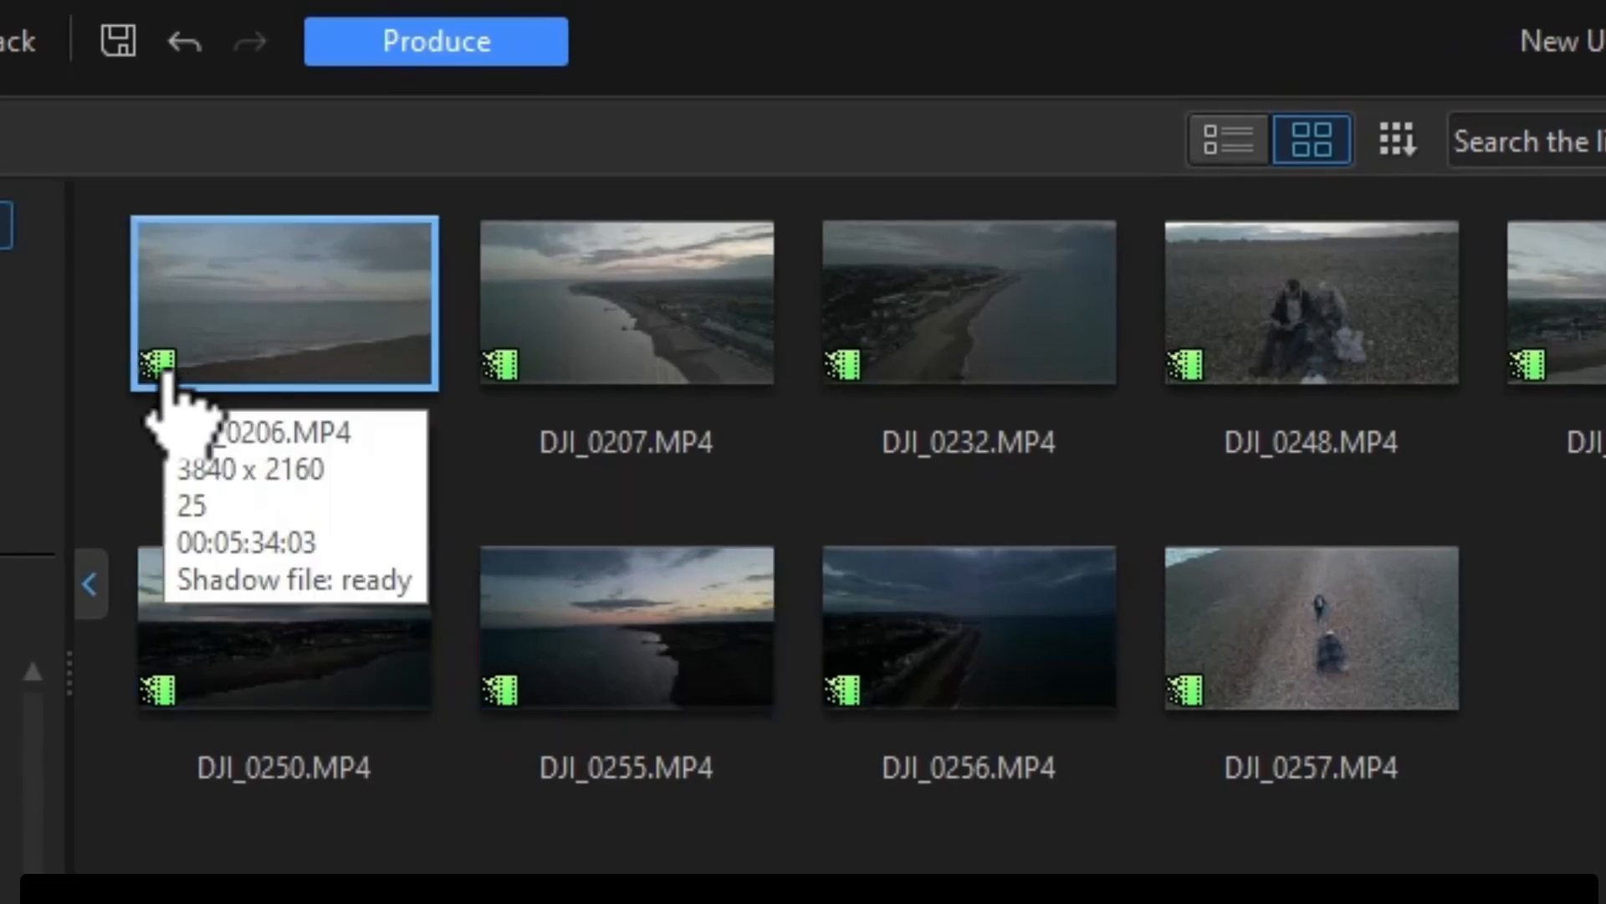
mouse_move(527, 373)
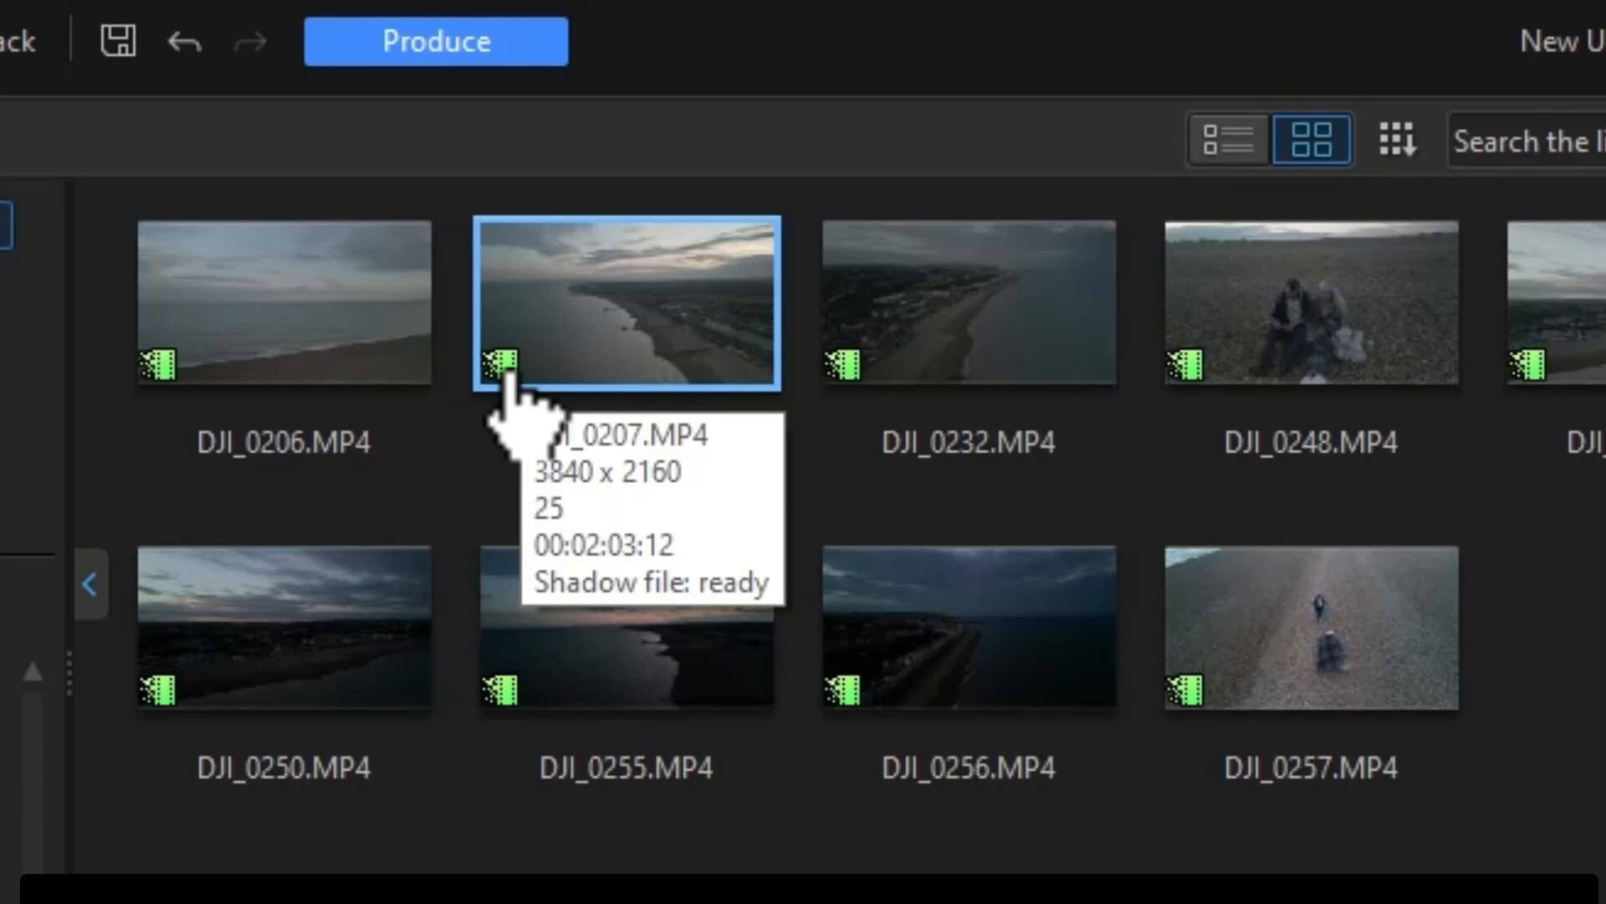
mouse_move(839, 391)
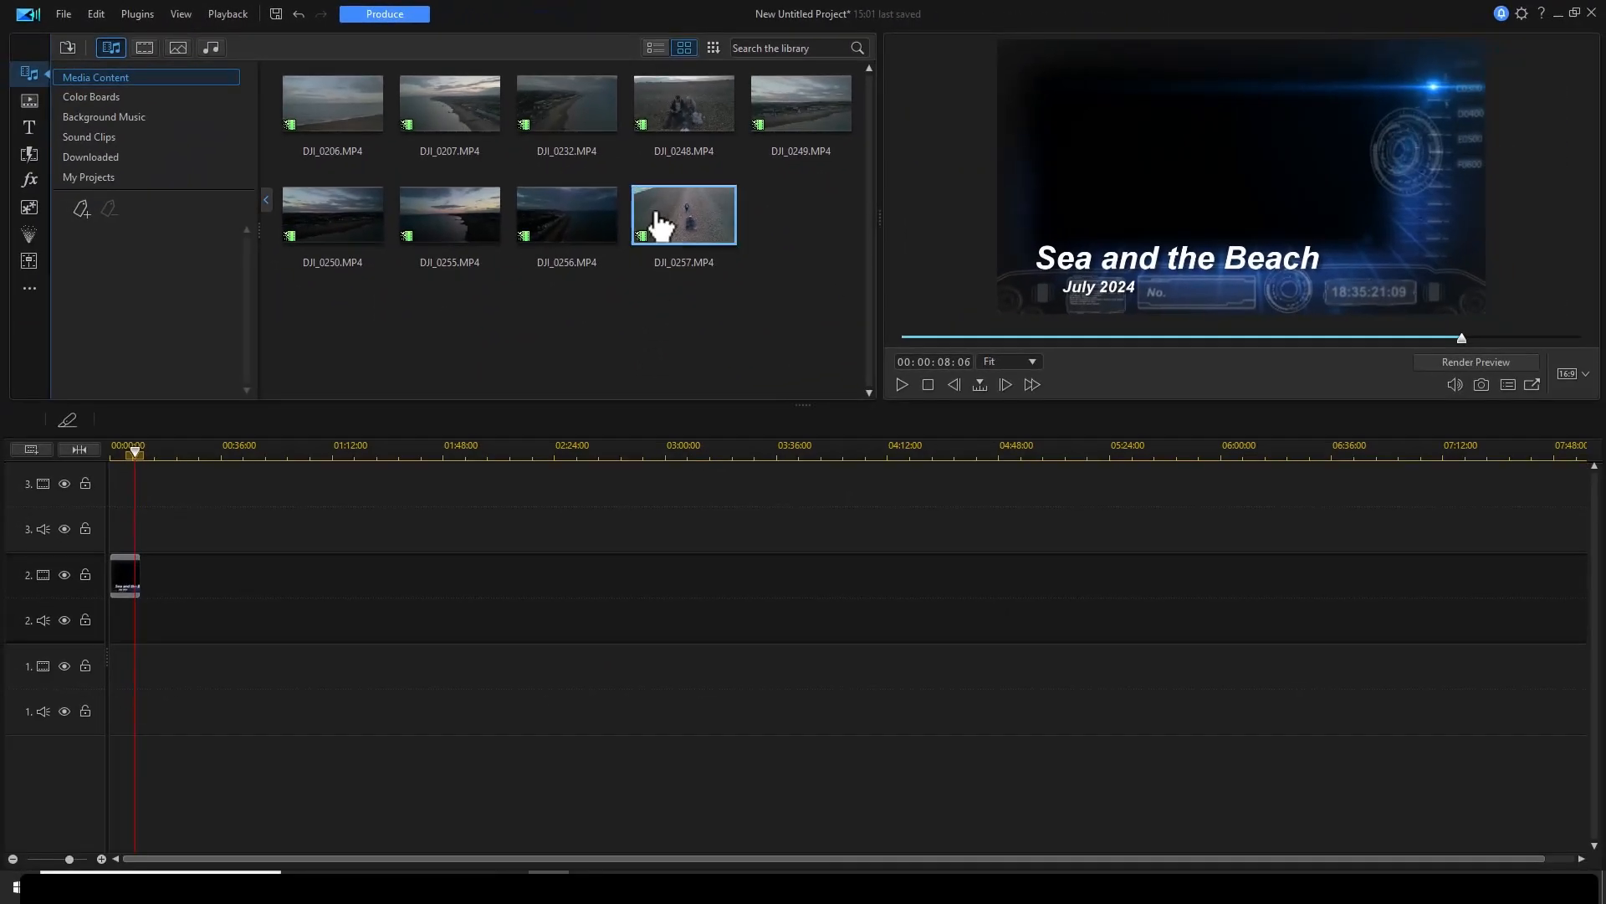
mouse_move(645, 132)
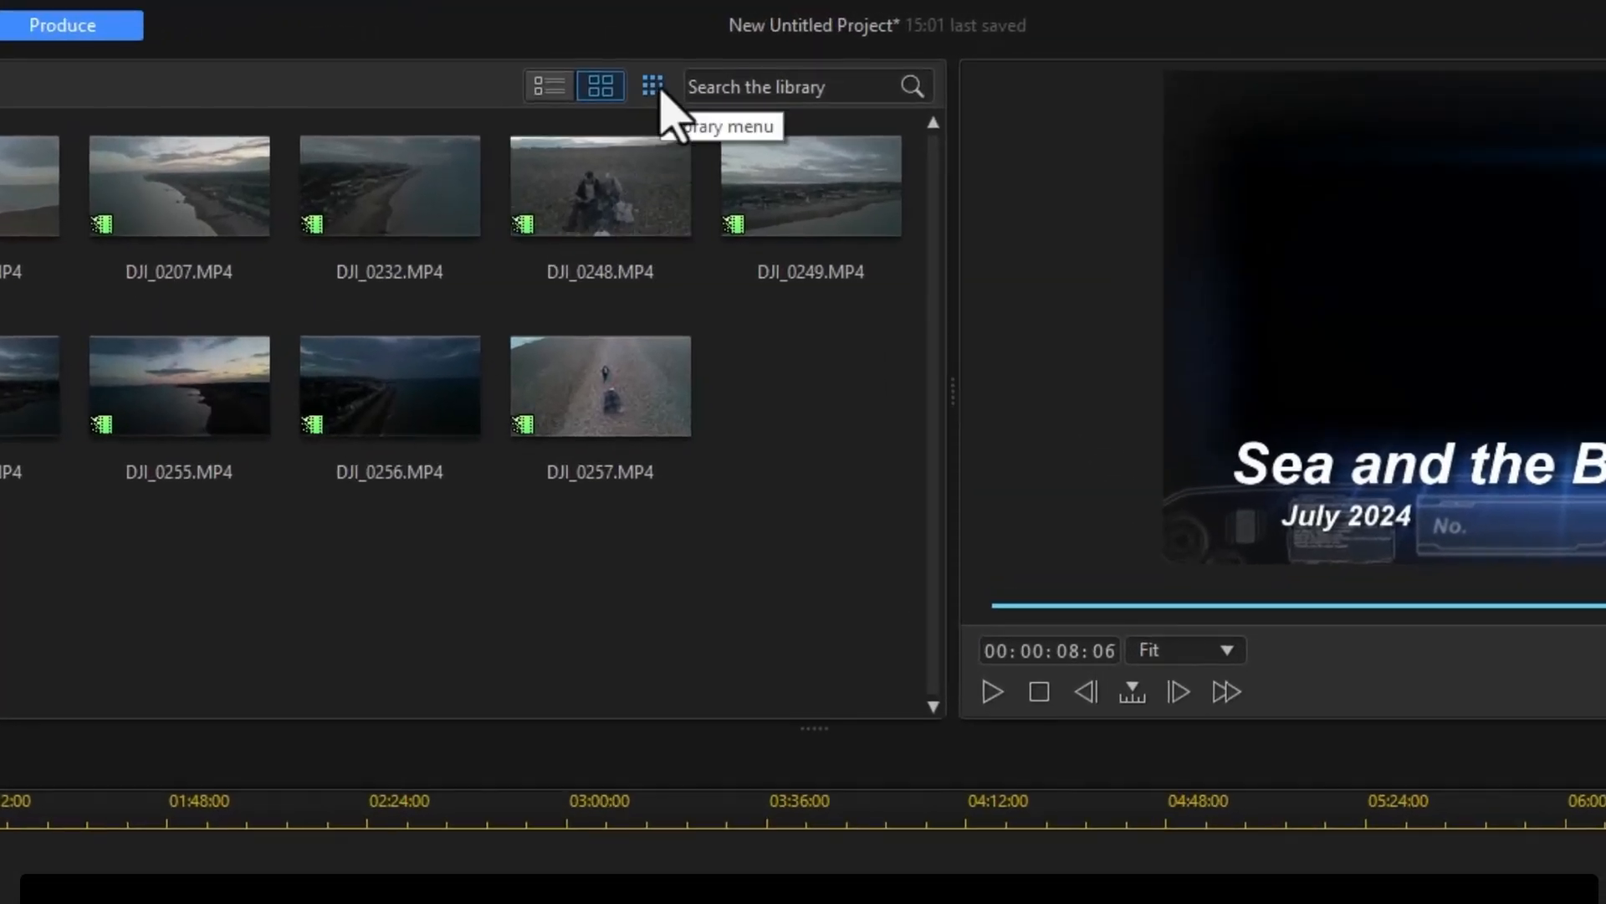
click(654, 86)
mouse_move(757, 134)
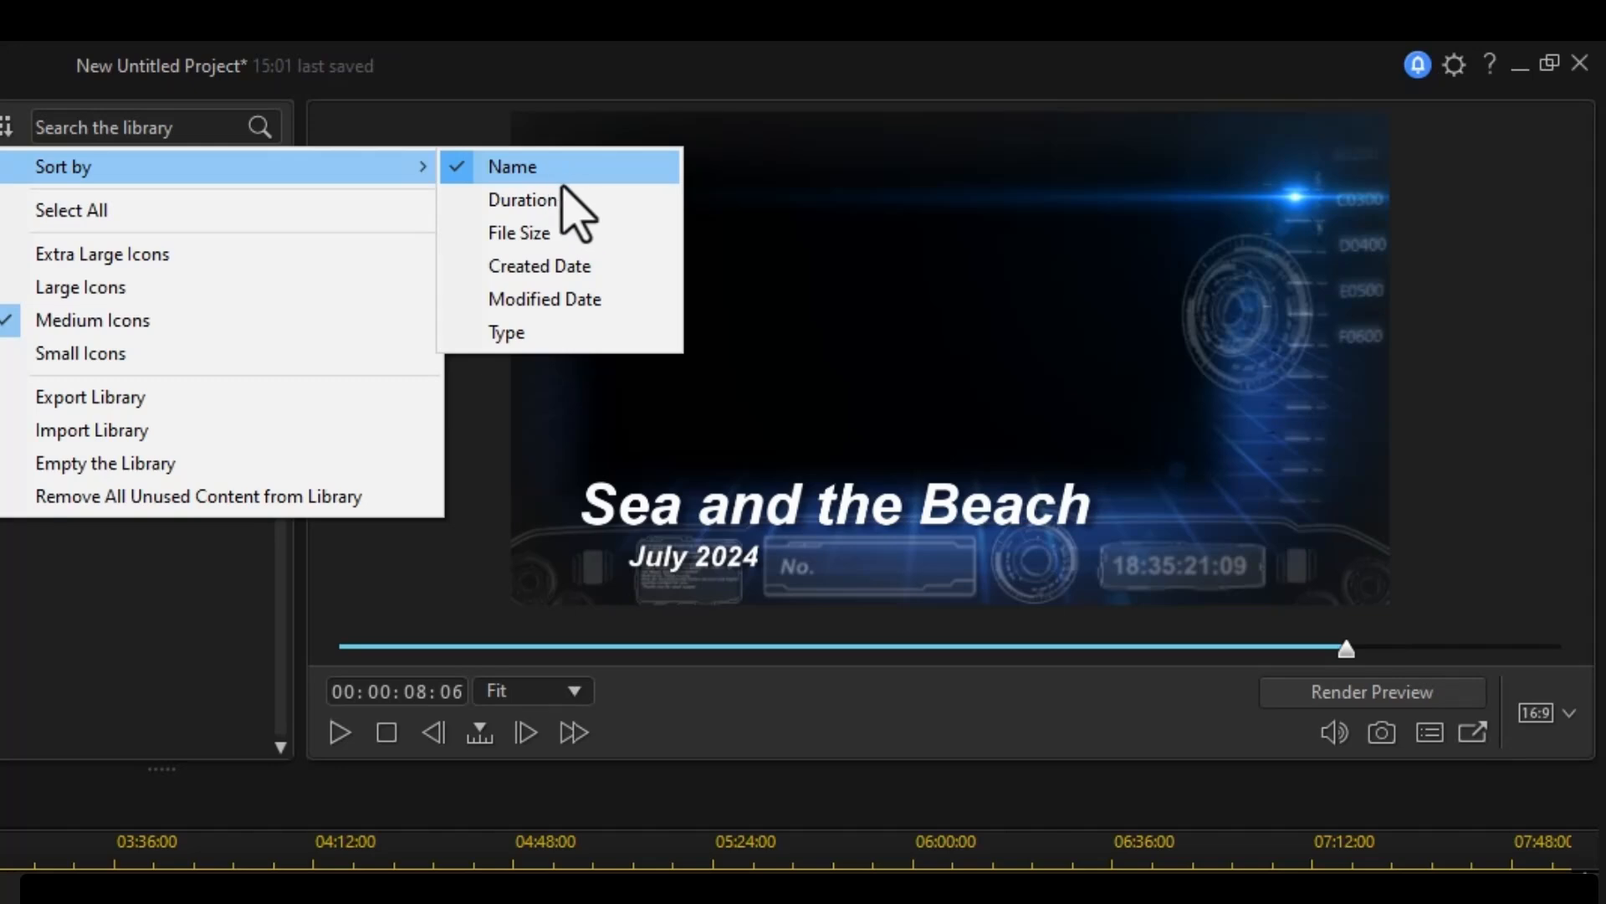
click(540, 170)
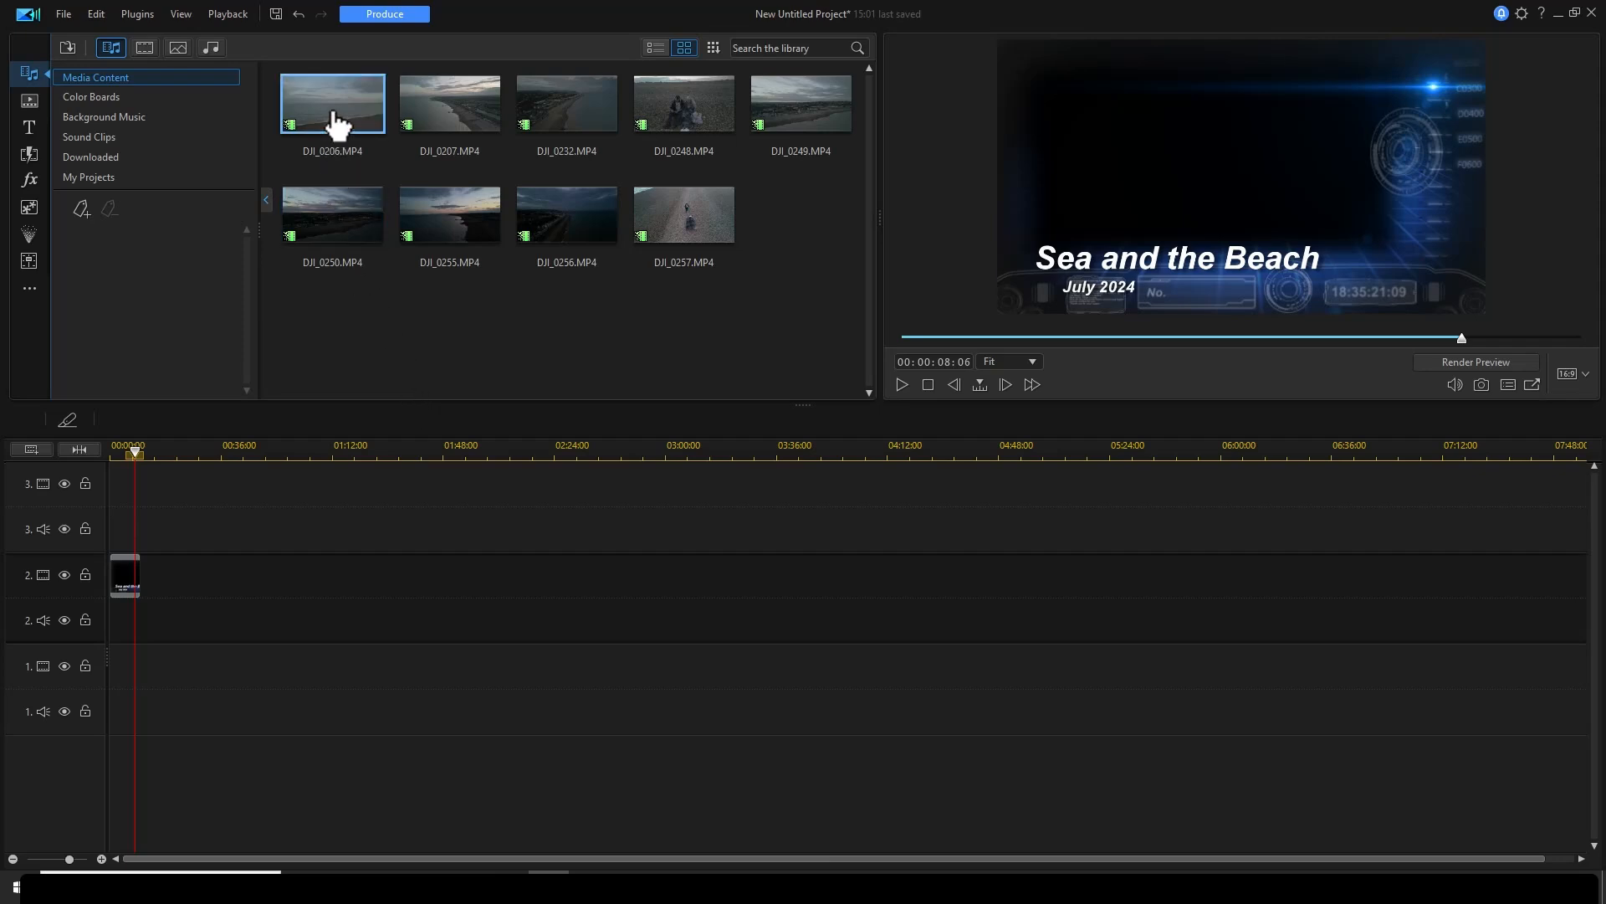
- Place DJI_0206.MP4 on track 2 directly after the title clip and move the playhead across the join between them
drag(338, 124, 142, 588)
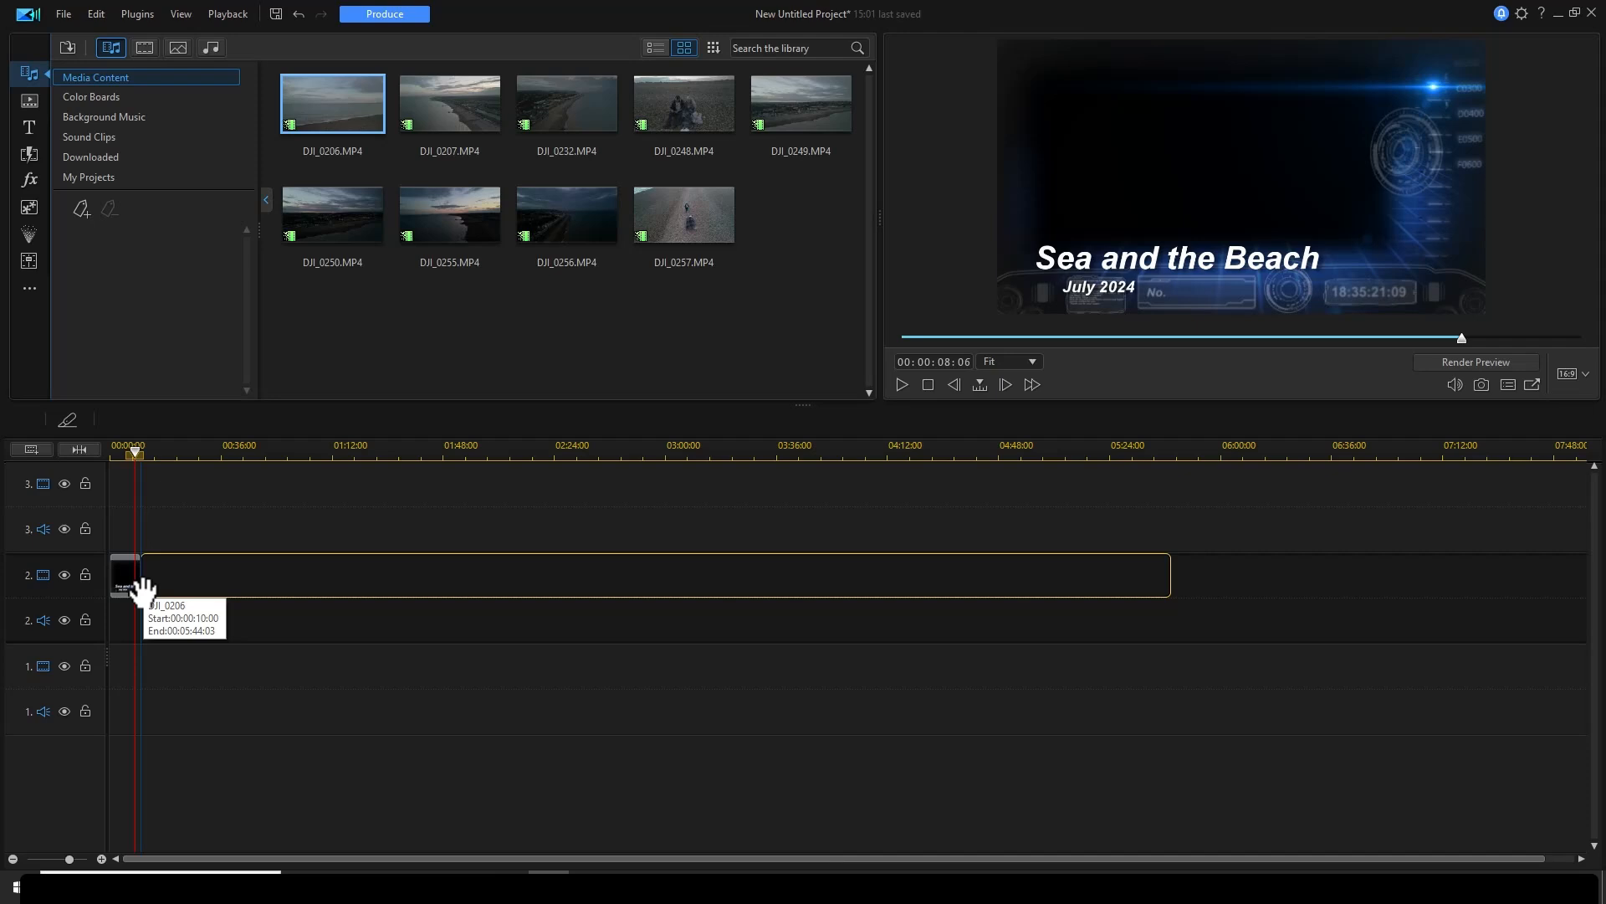
drag(142, 588, 149, 605)
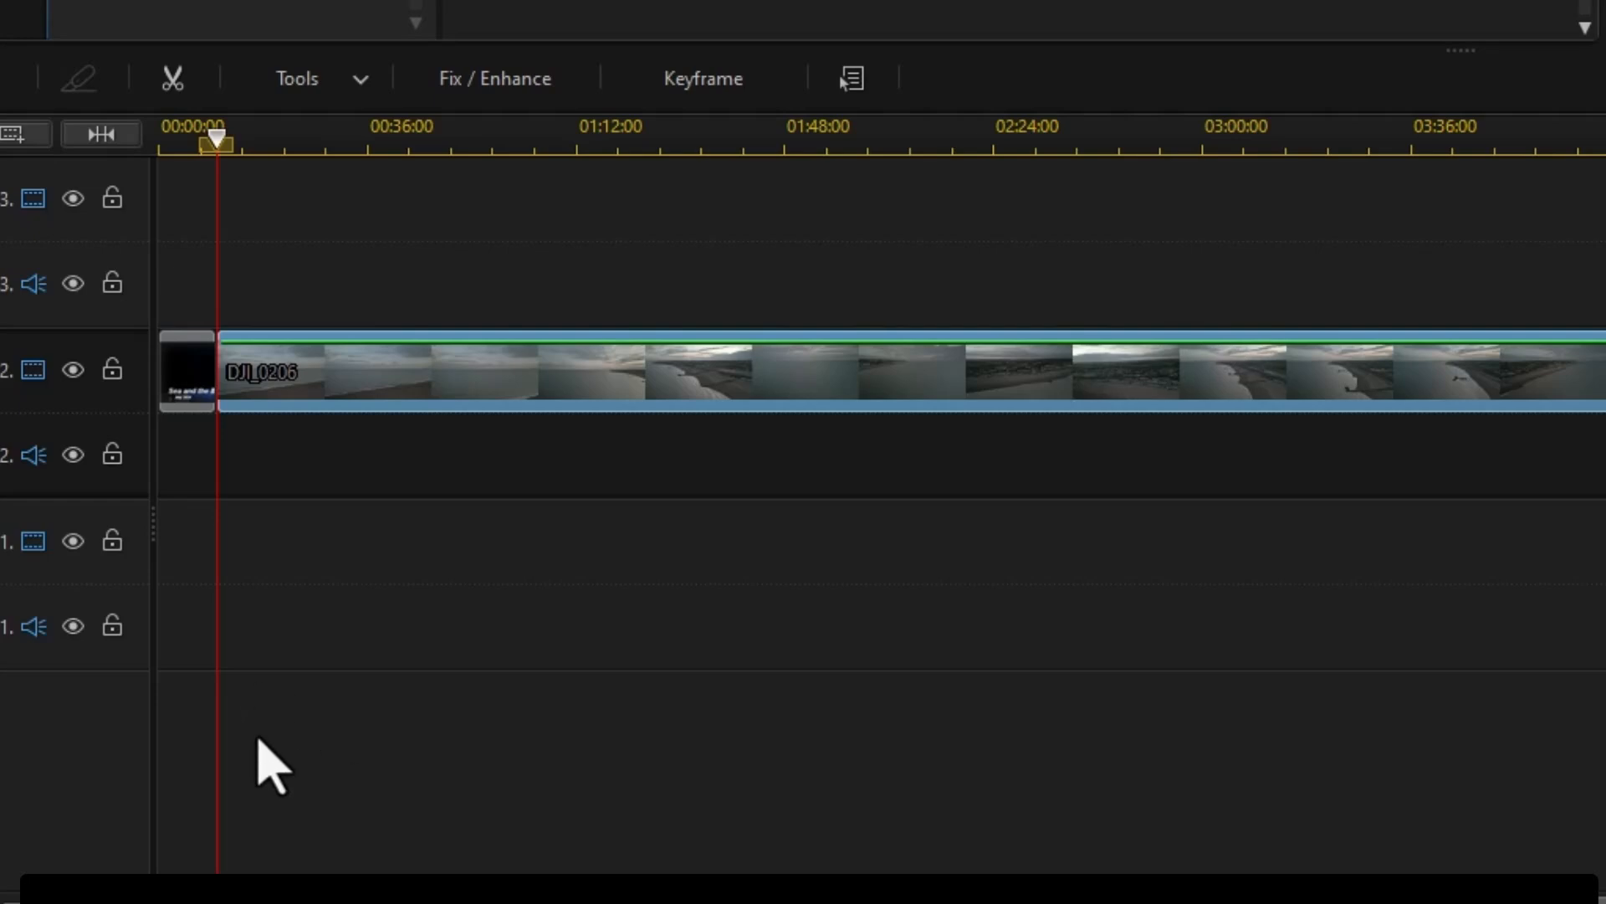
click(184, 141)
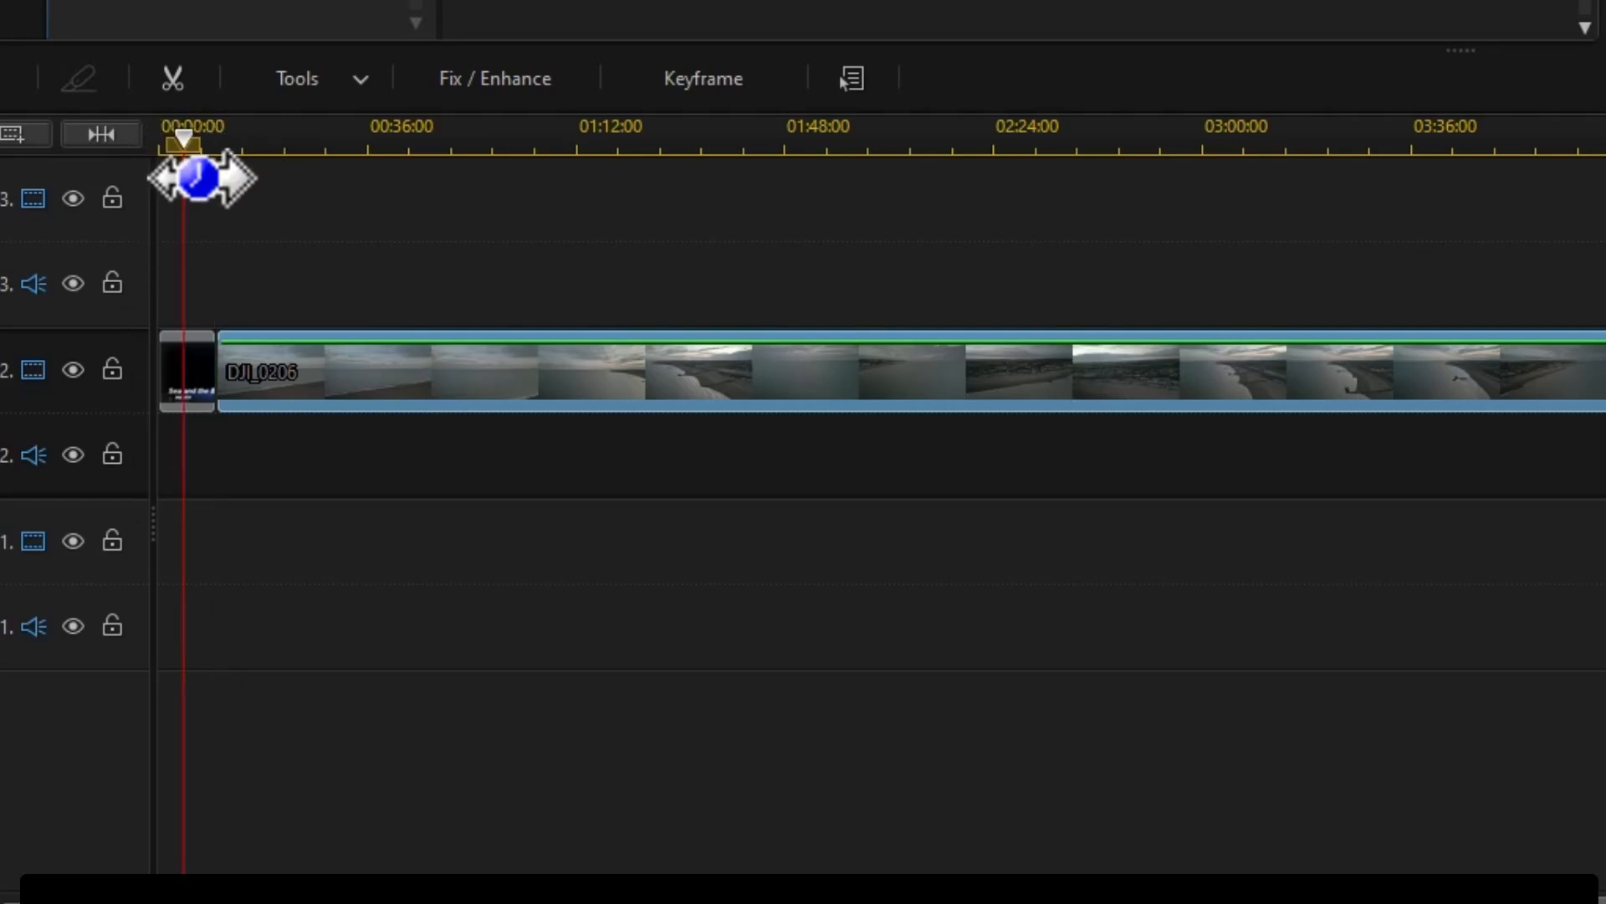
click(226, 142)
click(223, 143)
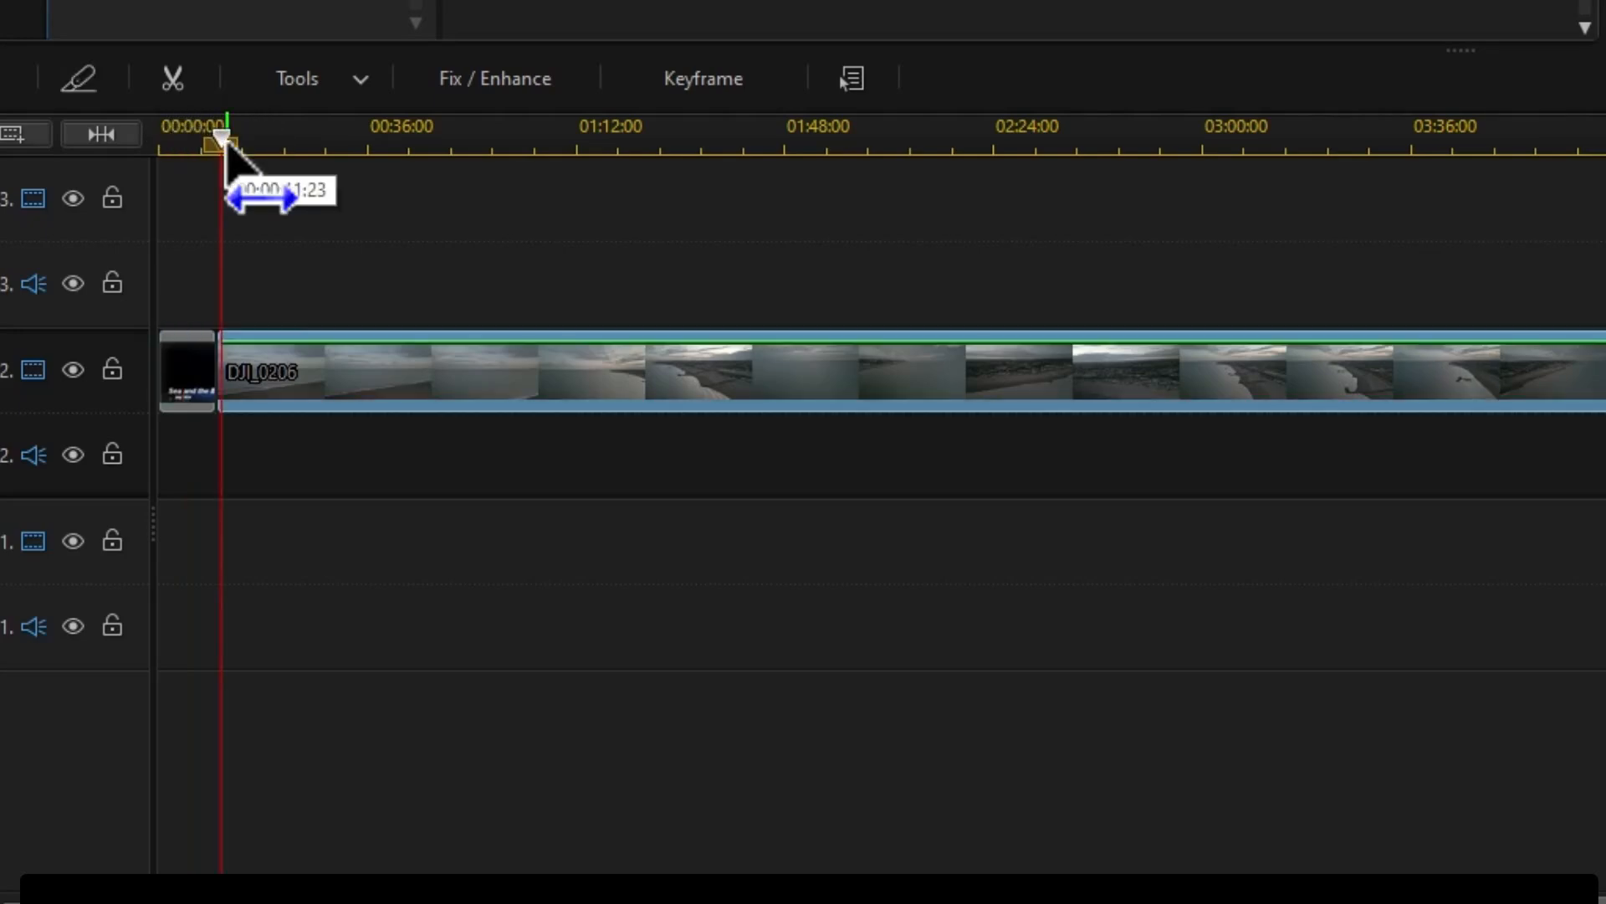
click(223, 139)
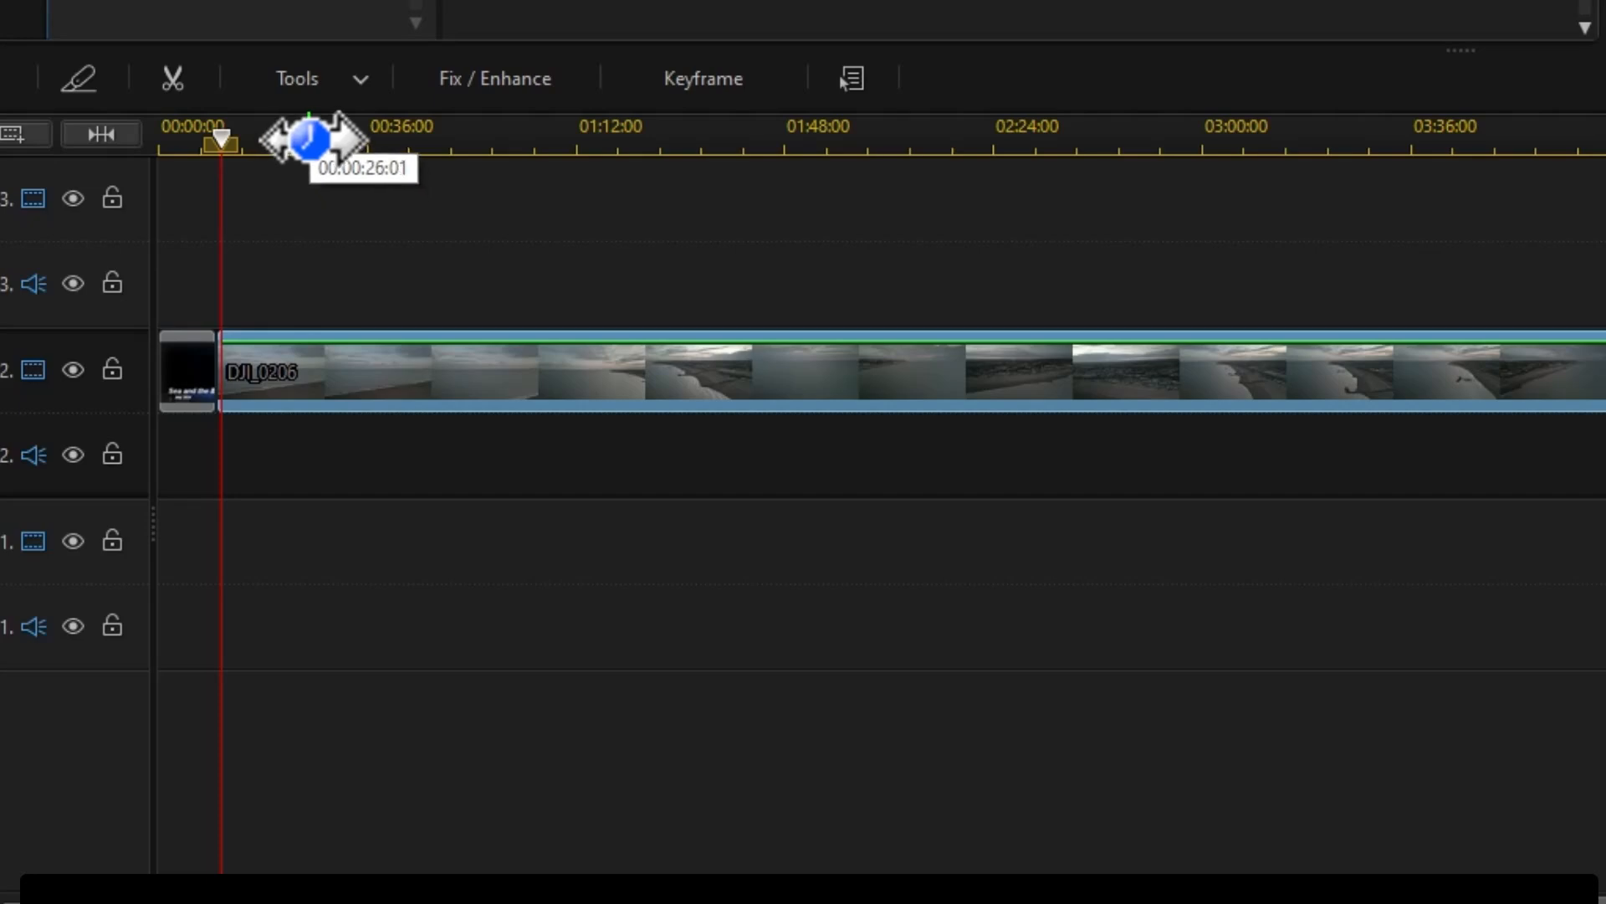
- Compress and stretch the timeline ruler to view the whole DJI_0206 clip and then its opening in finer detail
drag(310, 138, 262, 323)
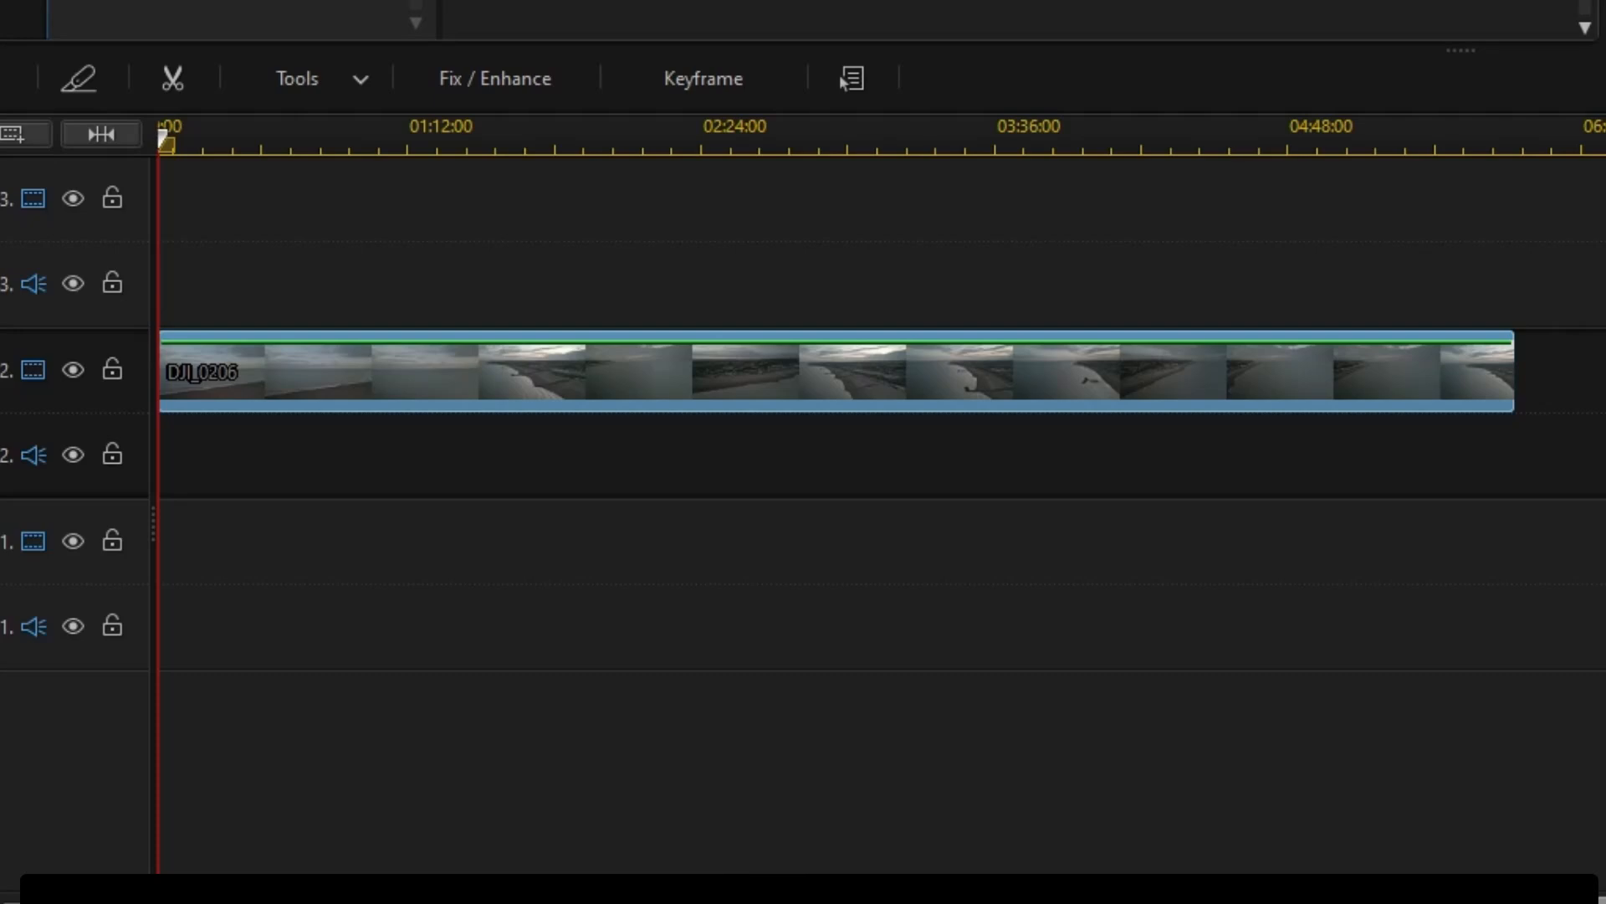
scroll(836, 370, right, 5)
scroll(837, 370, left, 5)
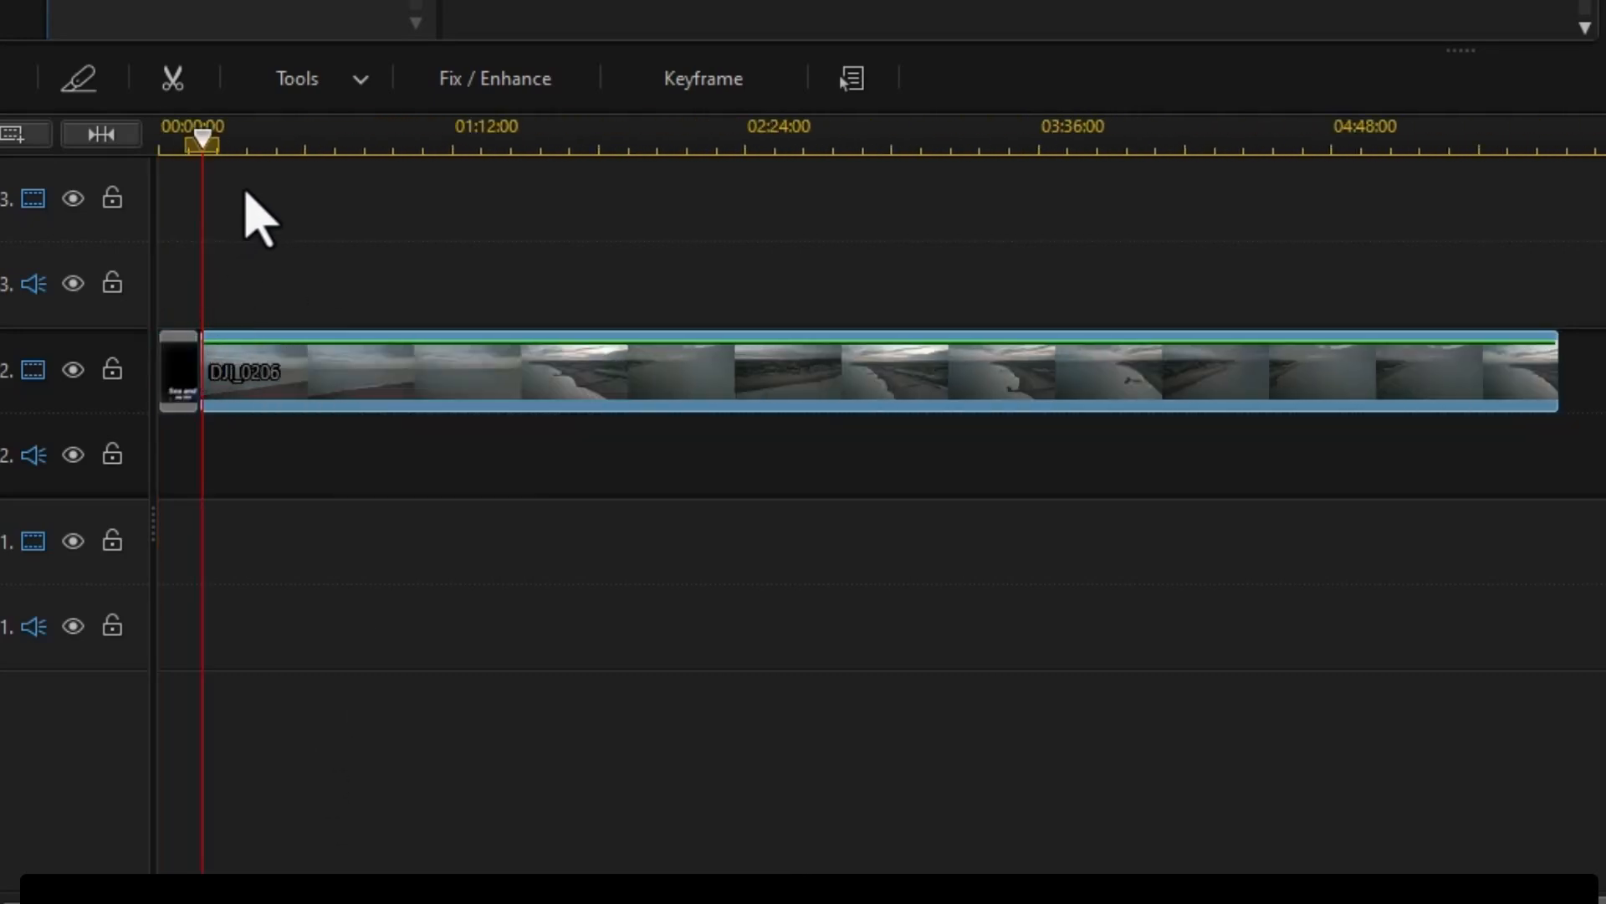
drag(256, 144, 825, 294)
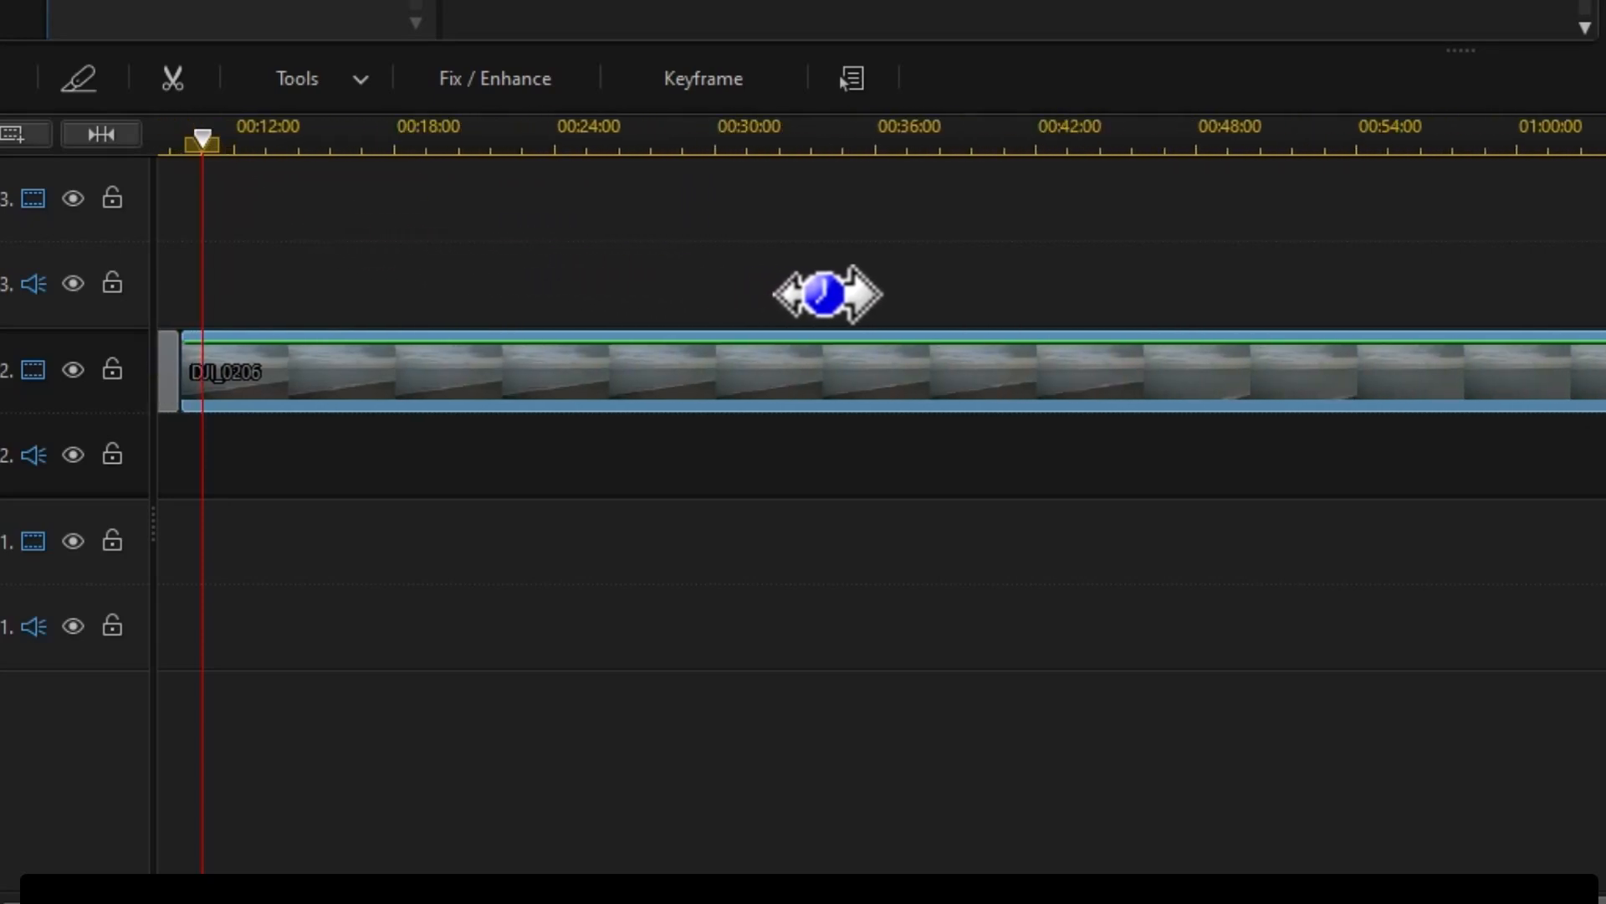
scroll(882, 371, left, 2)
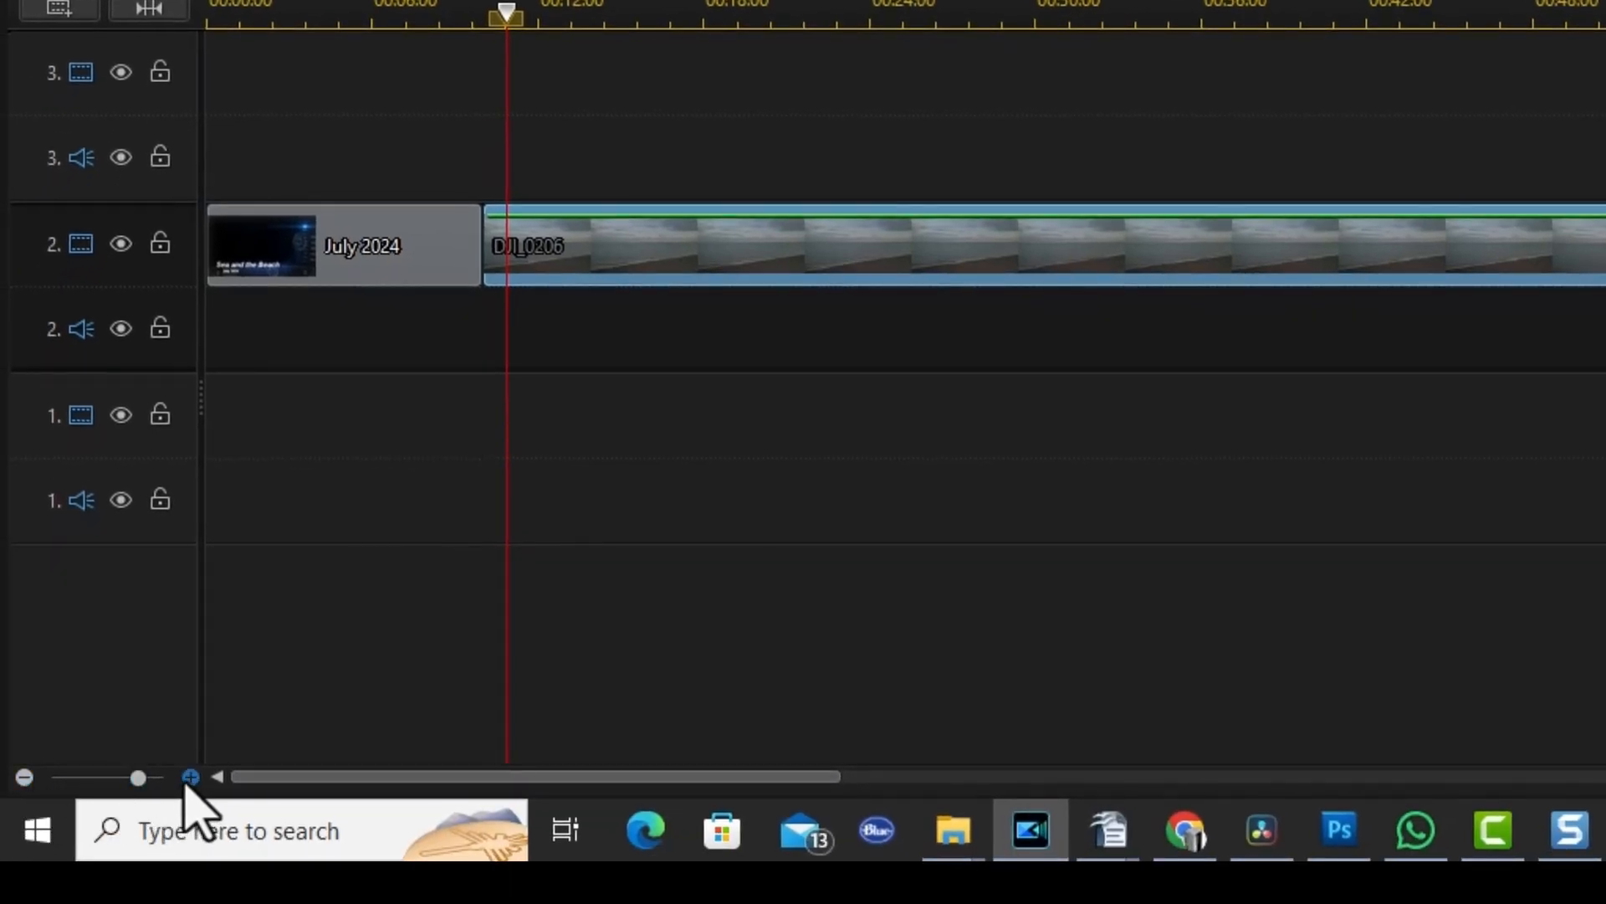
- Zoom the timeline out and back in, ending with the title and the start of DJI_0206 in view at two-second ruler divisions
click(190, 777)
click(25, 777)
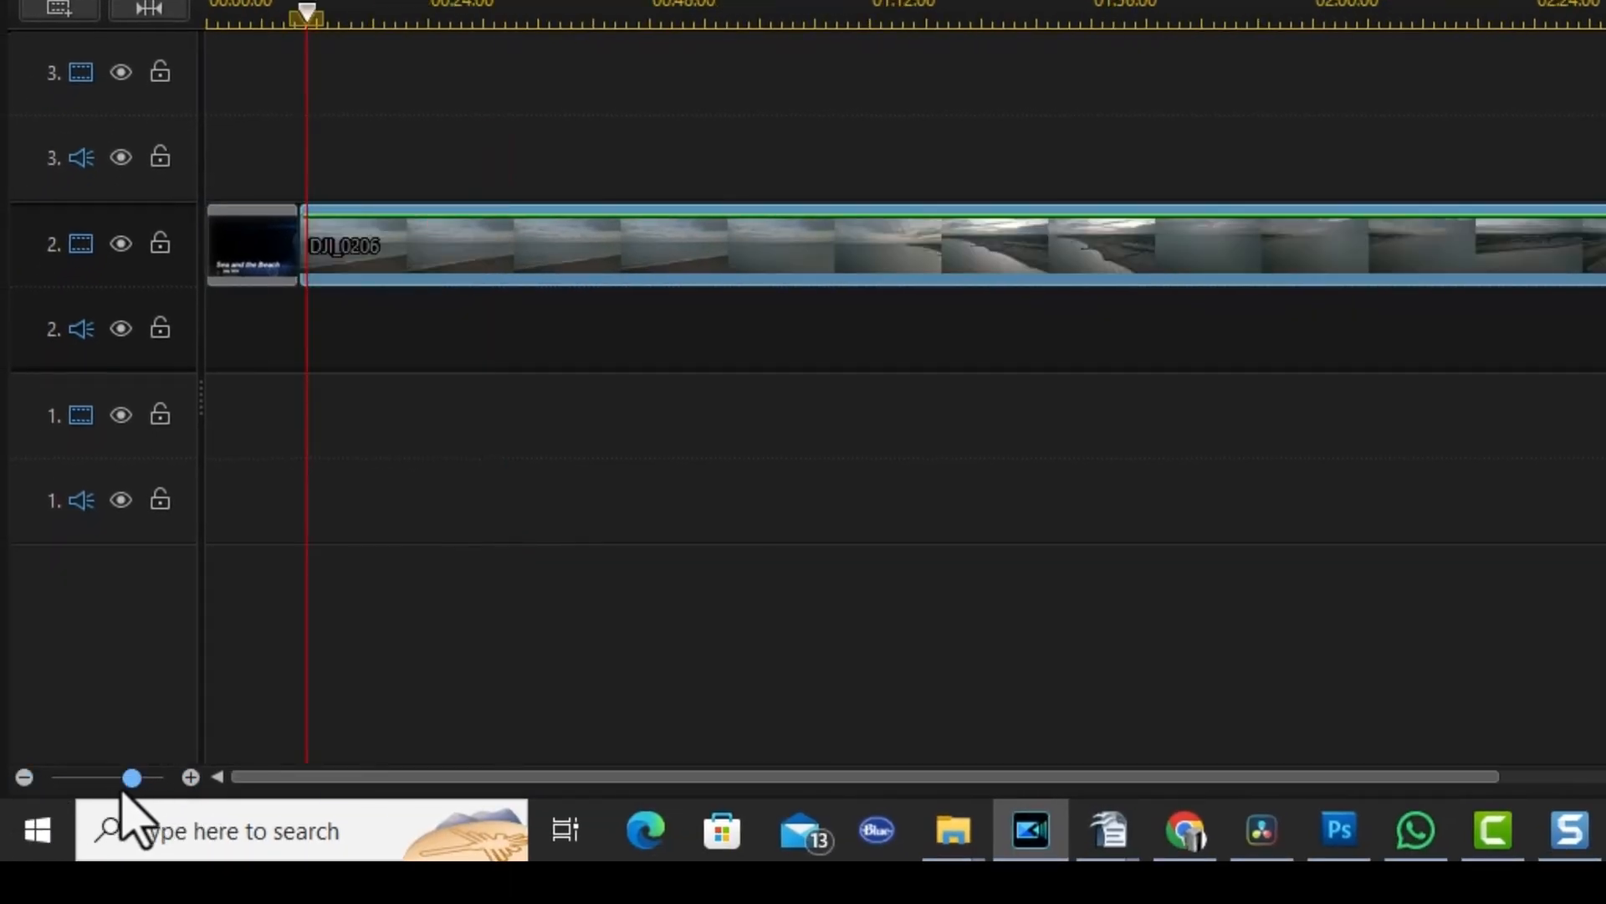
click(25, 777)
click(24, 777)
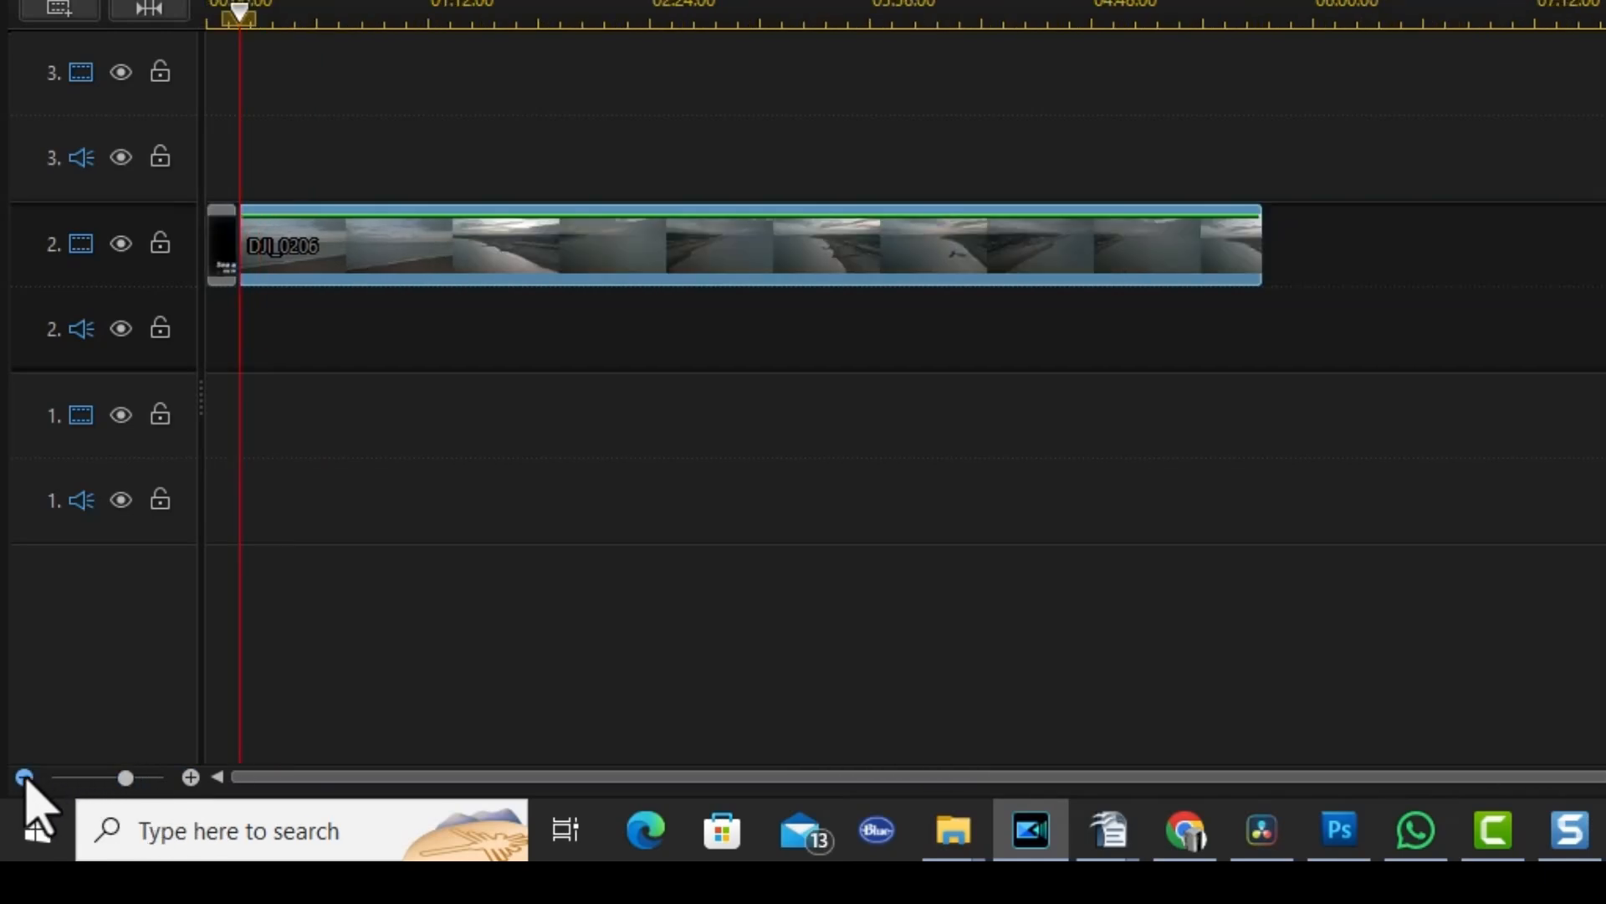
click(191, 777)
click(191, 777)
click(190, 778)
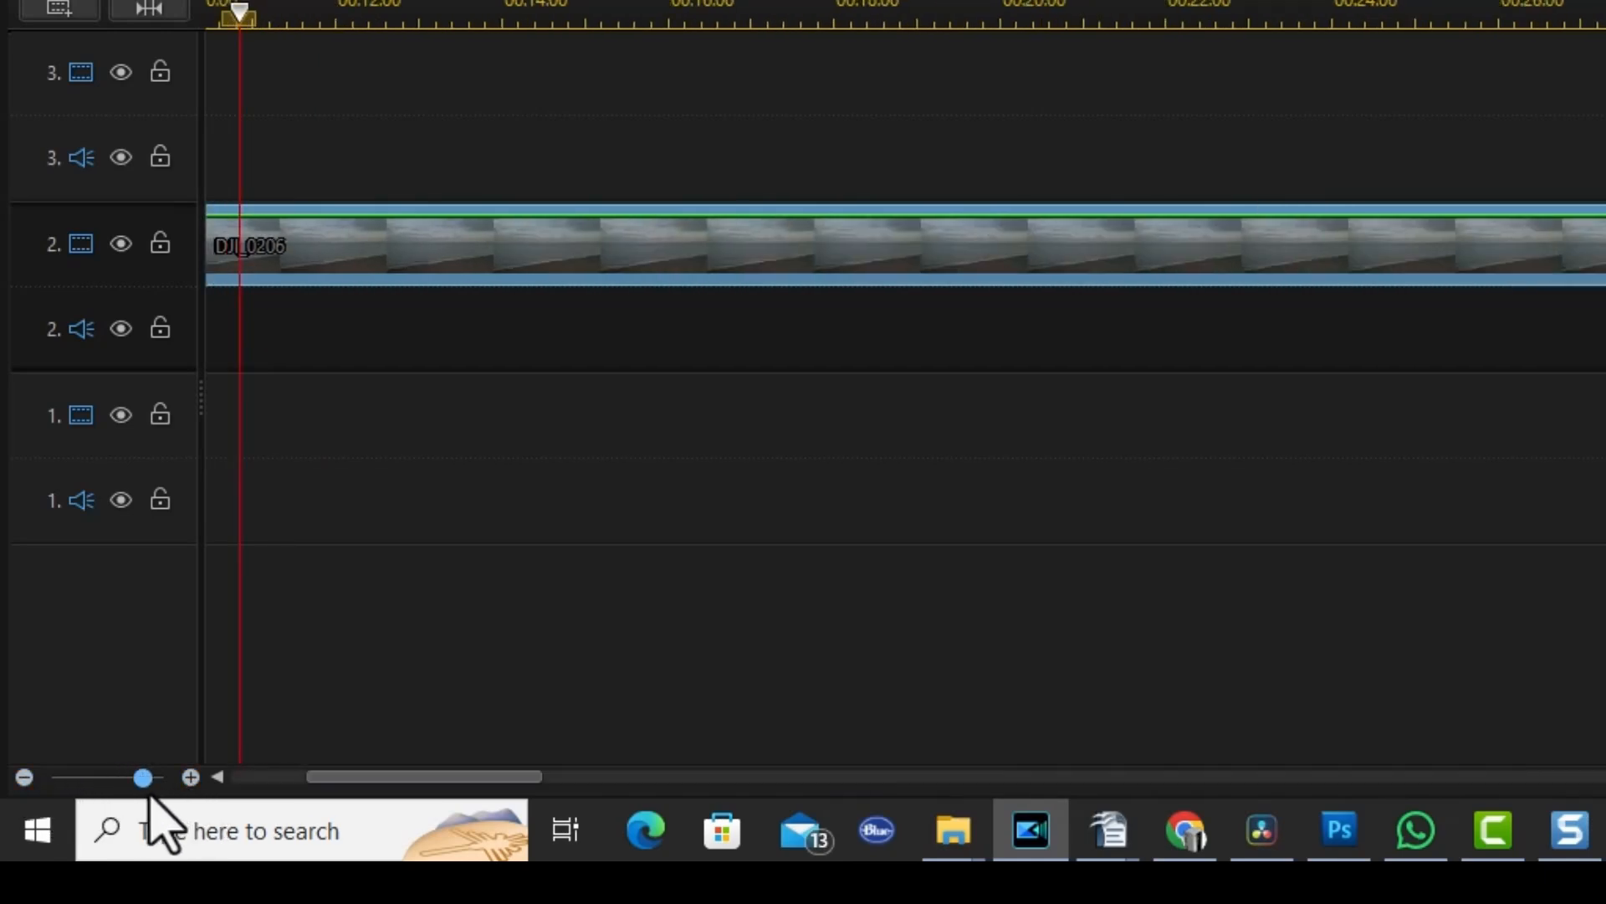
drag(315, 777, 182, 780)
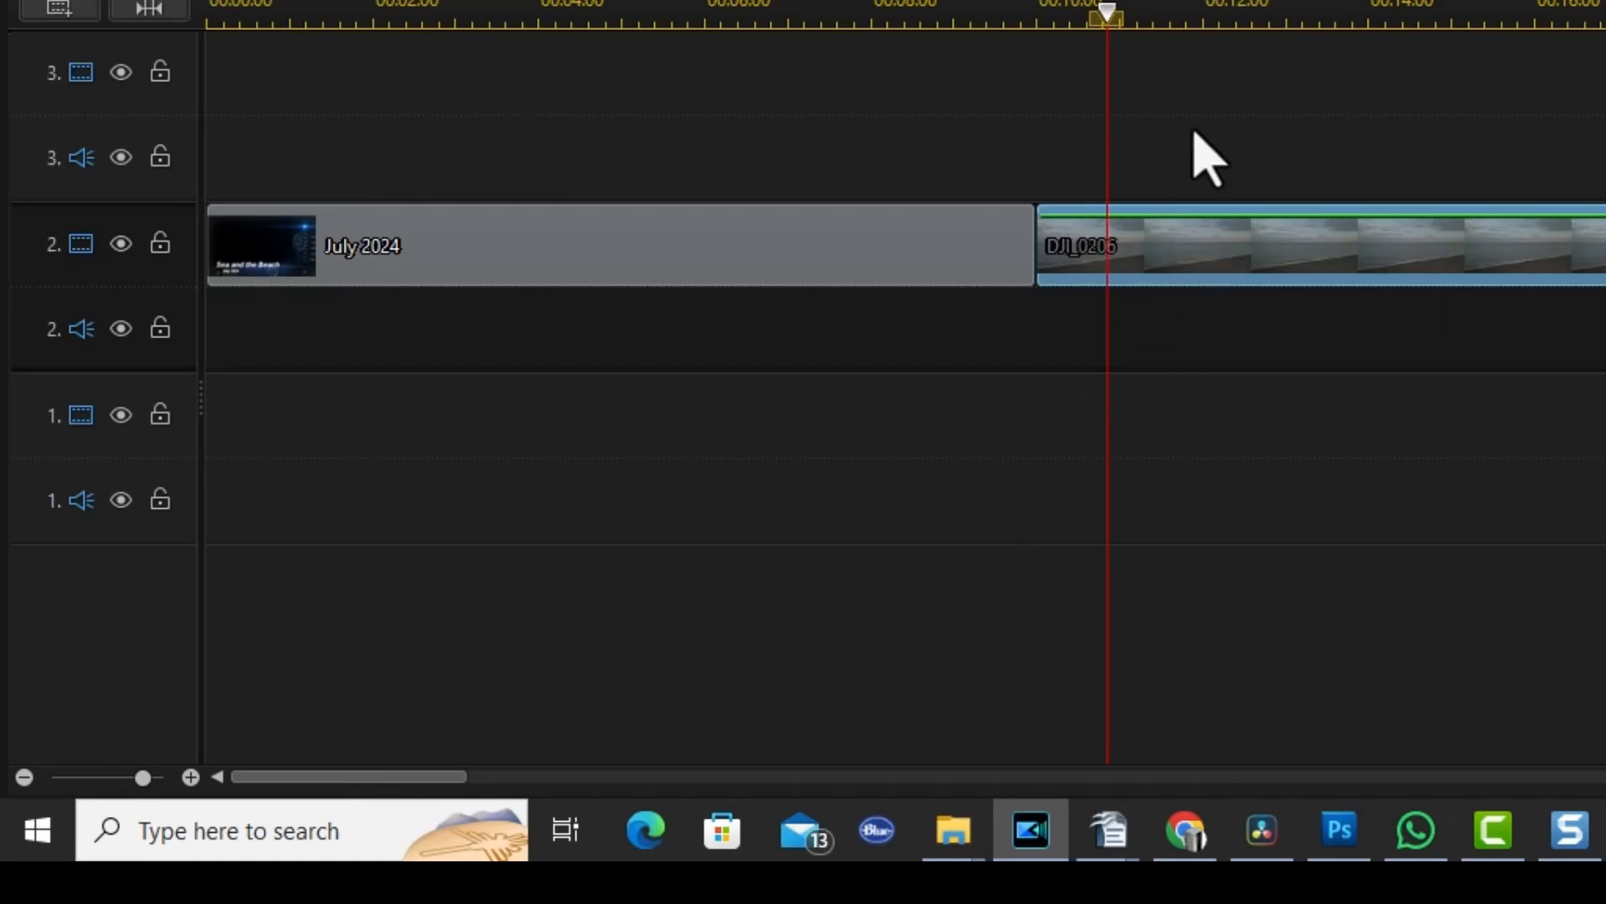
- Overlap the start of DJI_0206 with the end of the title as a Crossfade, starting the clip at 00:00:08:14
click(940, 18)
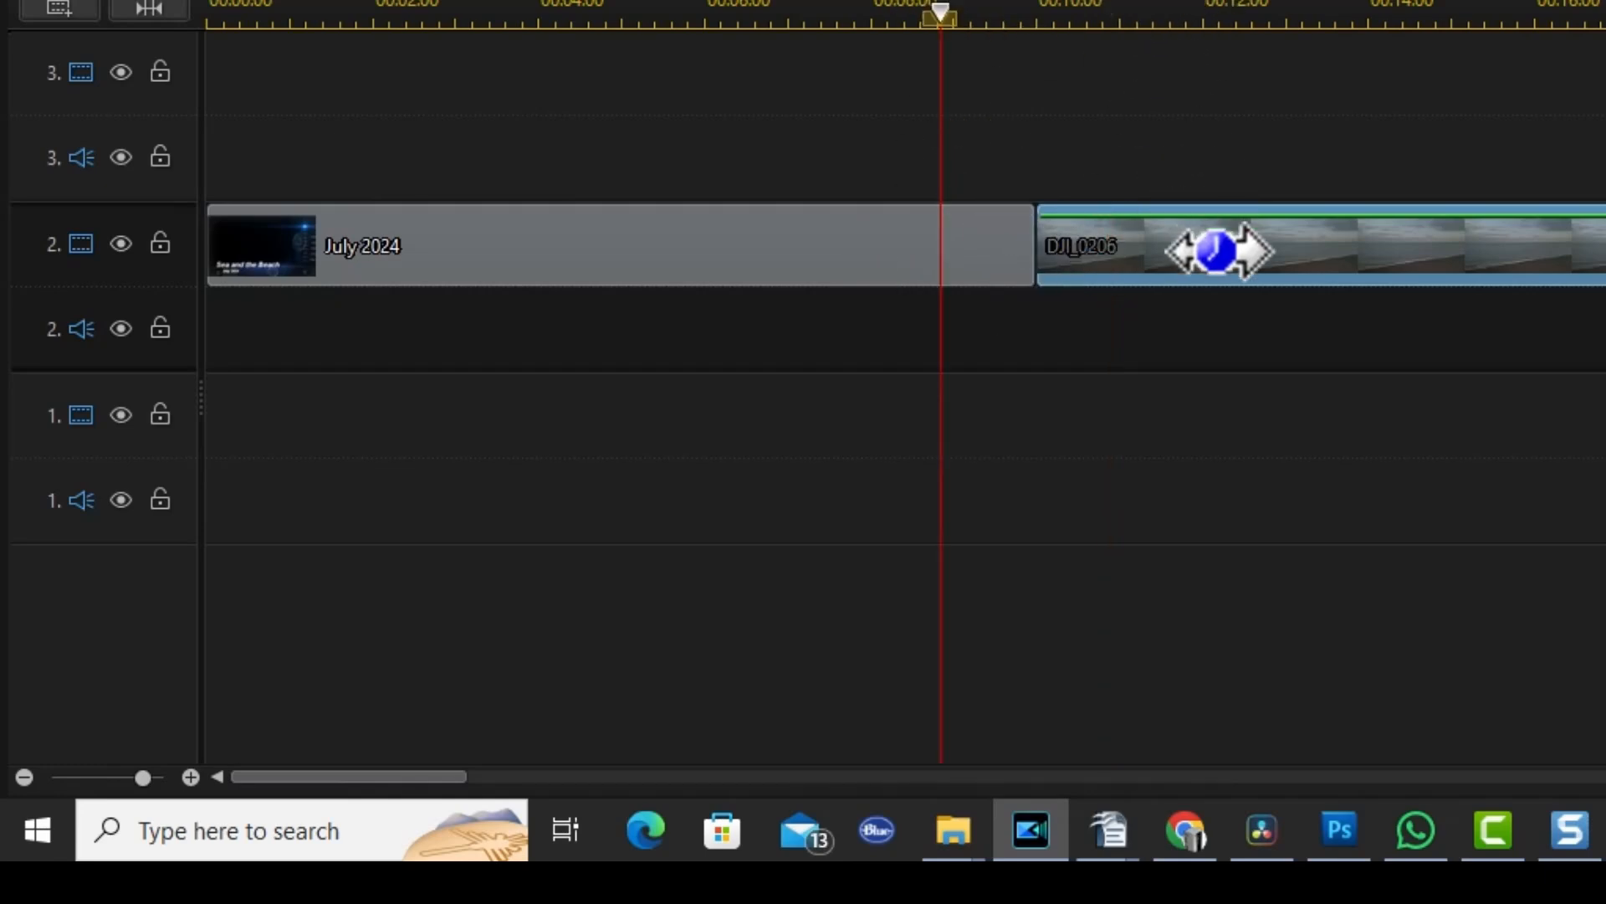
click(1146, 18)
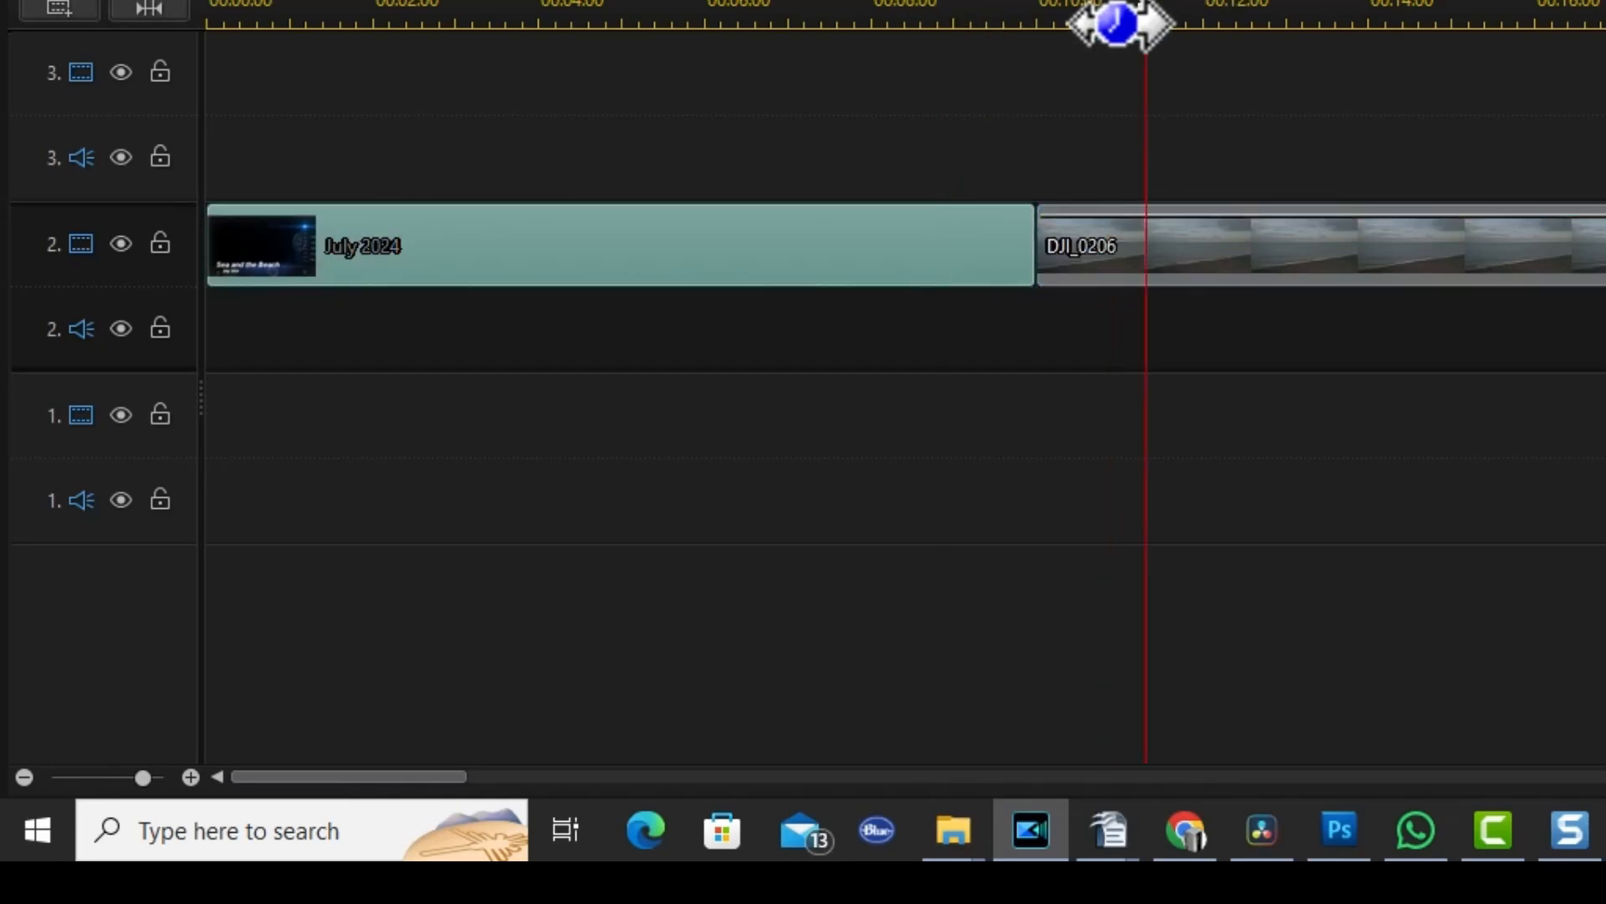
click(1236, 261)
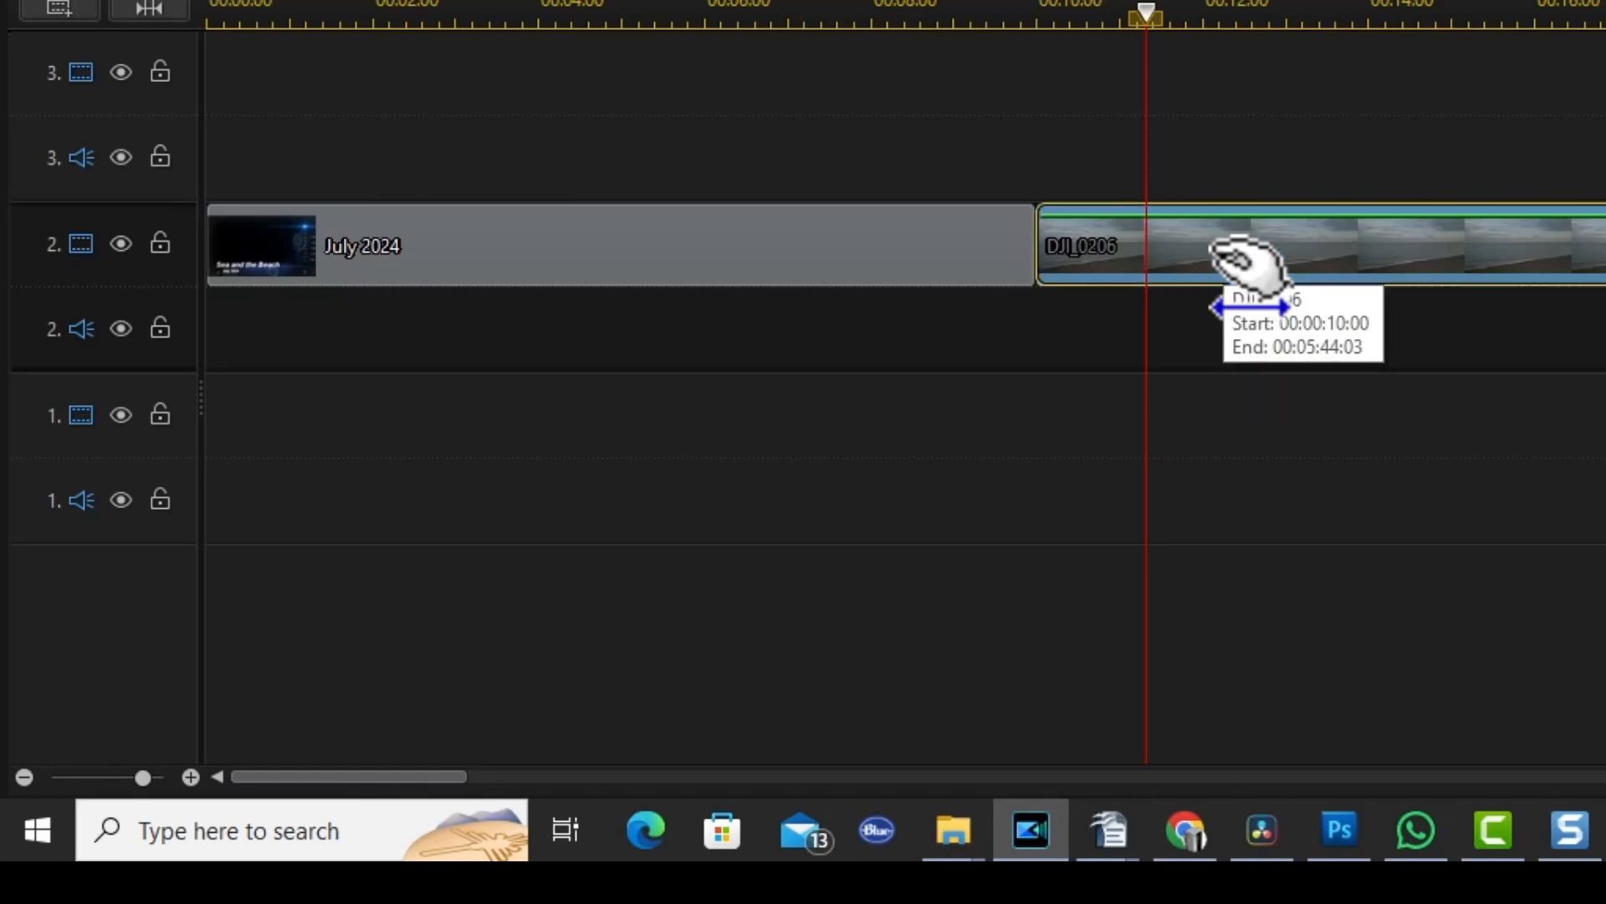
drag(1236, 261, 1169, 280)
drag(1220, 266, 1122, 254)
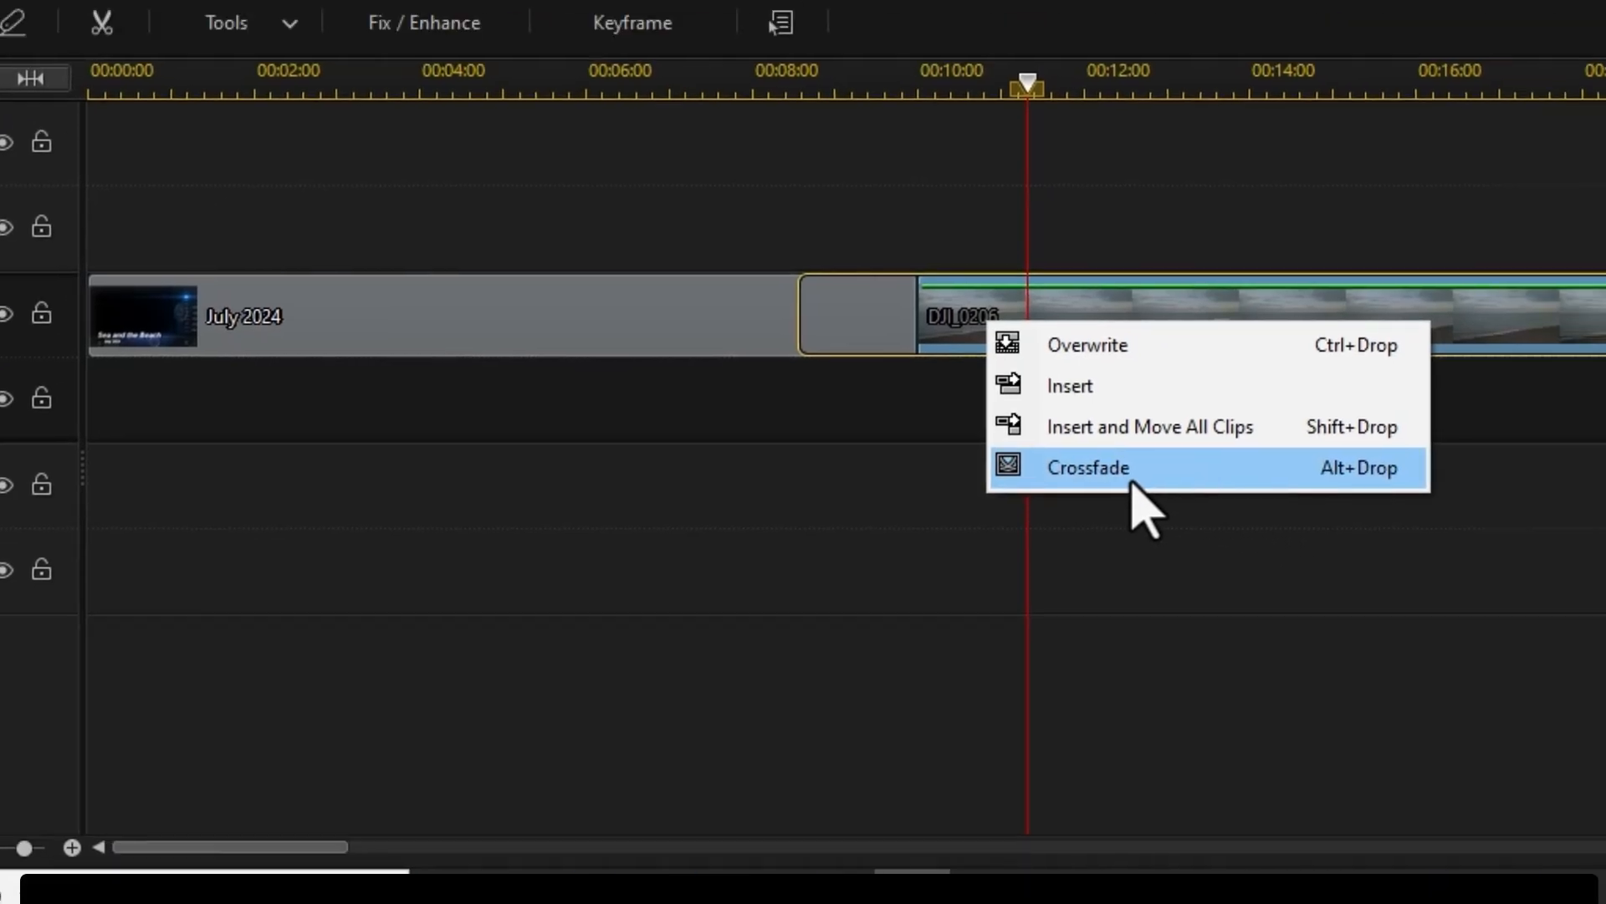
click(1250, 410)
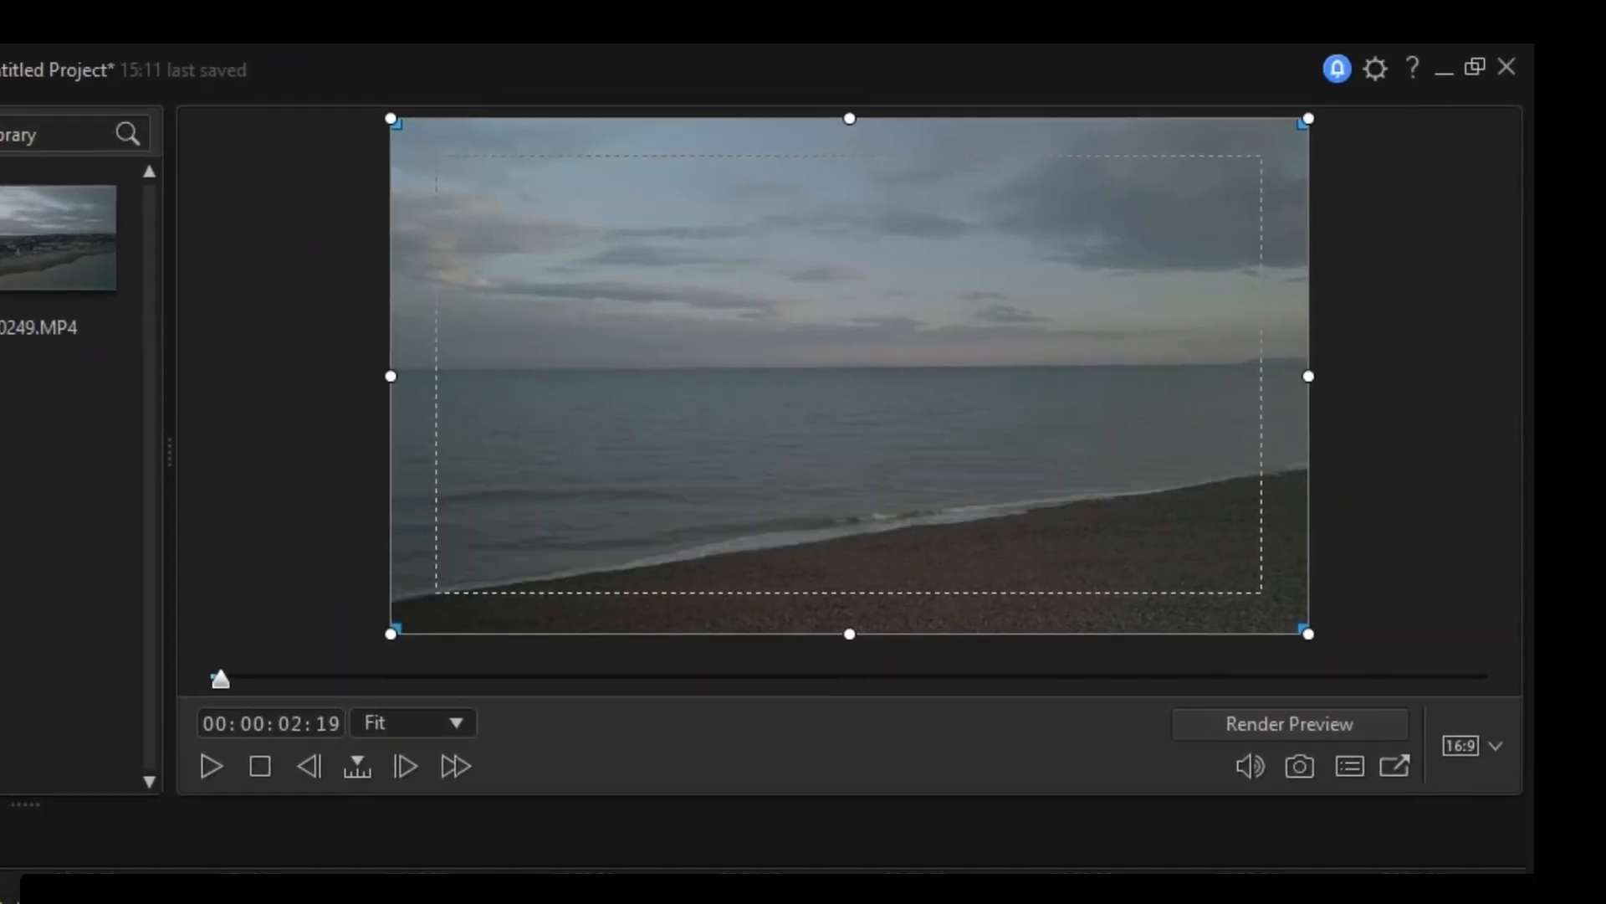
- Play the crossfade between the title and DJI_0206 from about 8 seconds
click(170, 870)
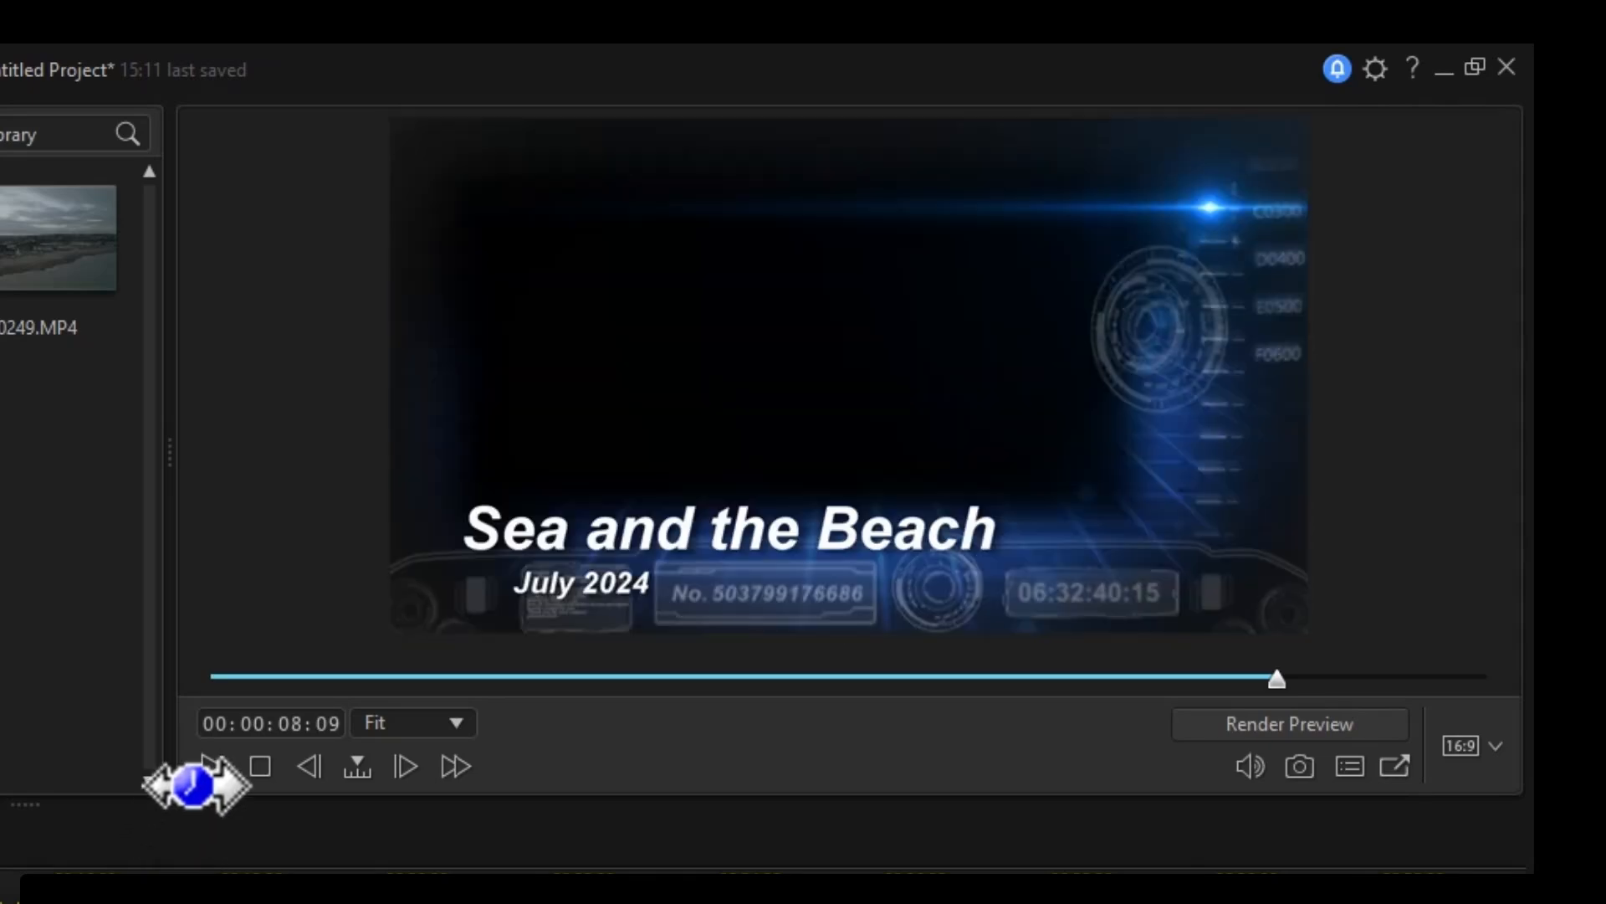
click(212, 768)
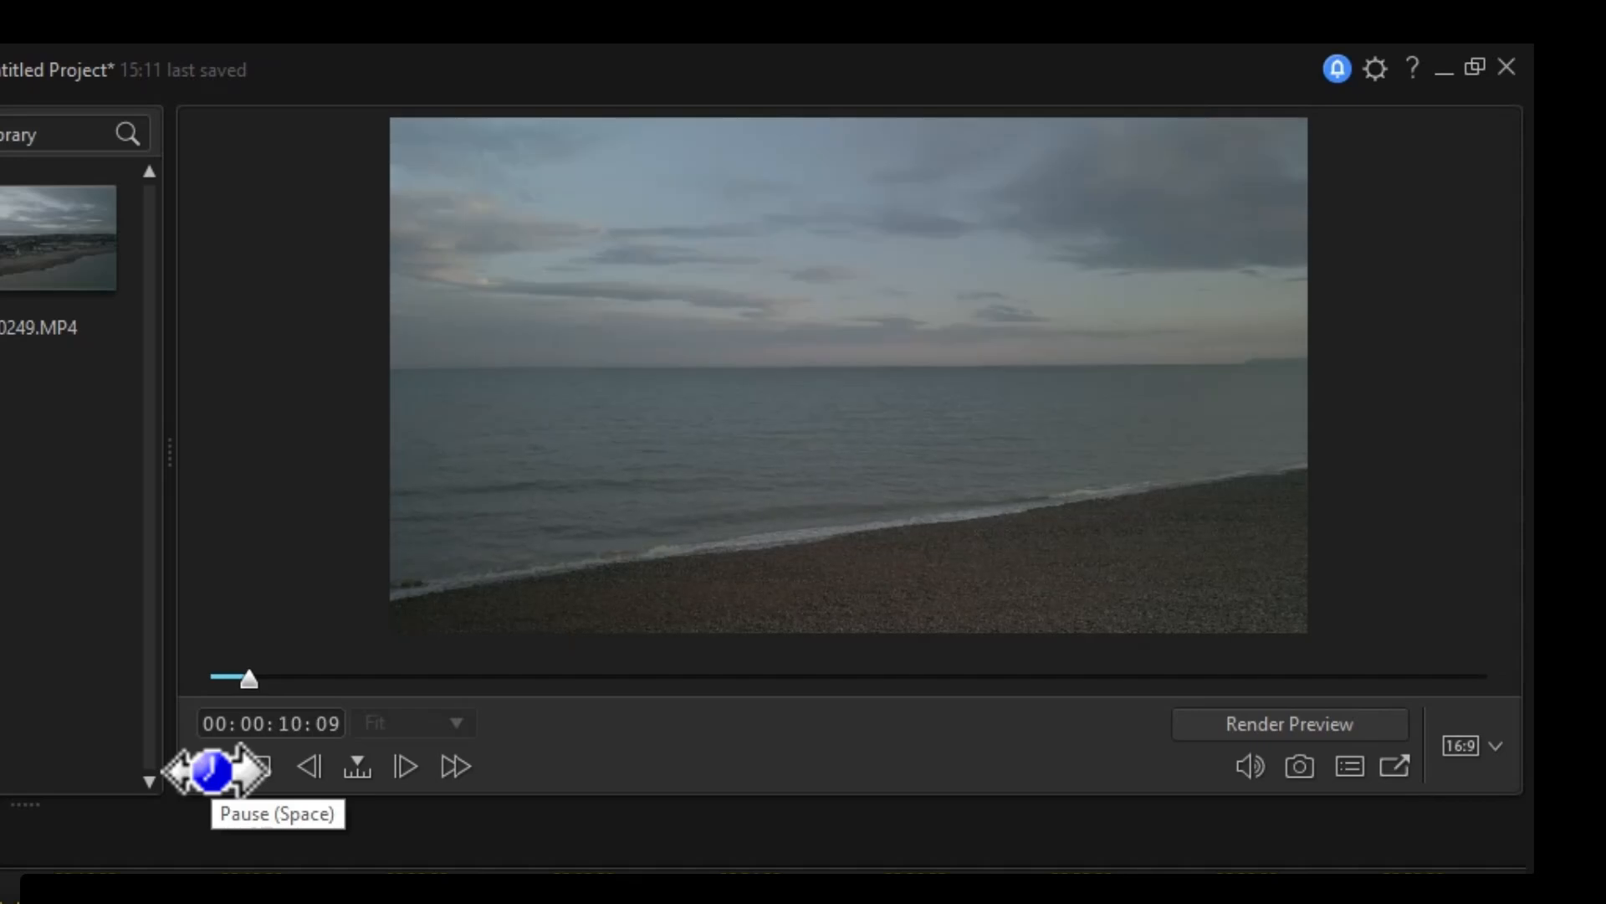
click(212, 768)
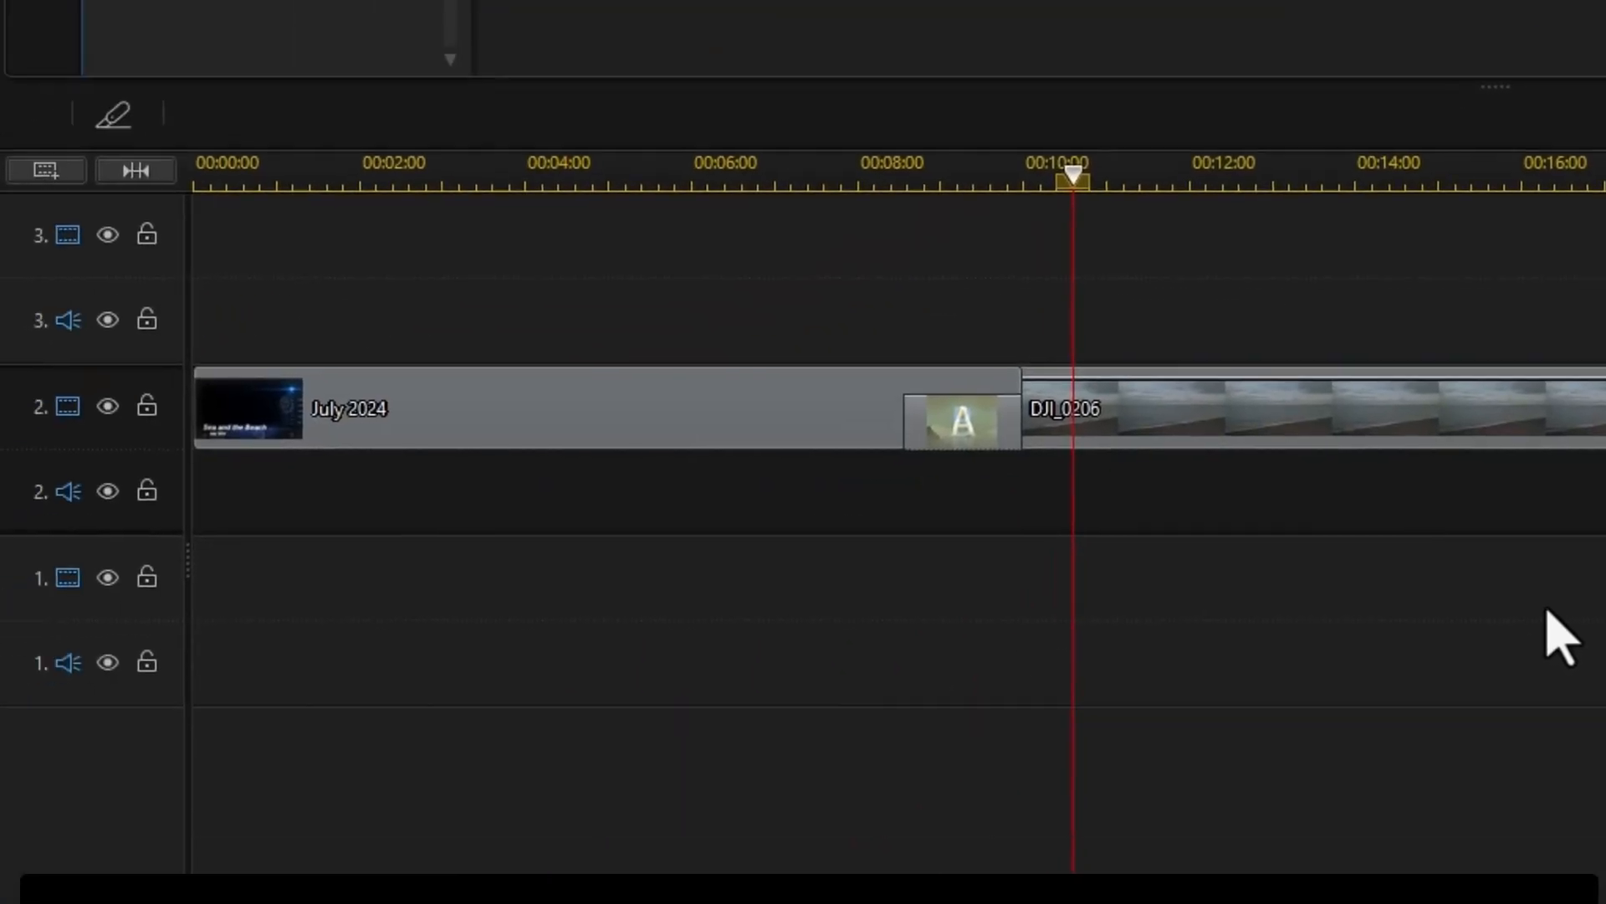
- Lengthen the title crossfade by moving DJI_0206 earlier, then shorten it by moving the clip to start at about 9 seconds
click(1401, 422)
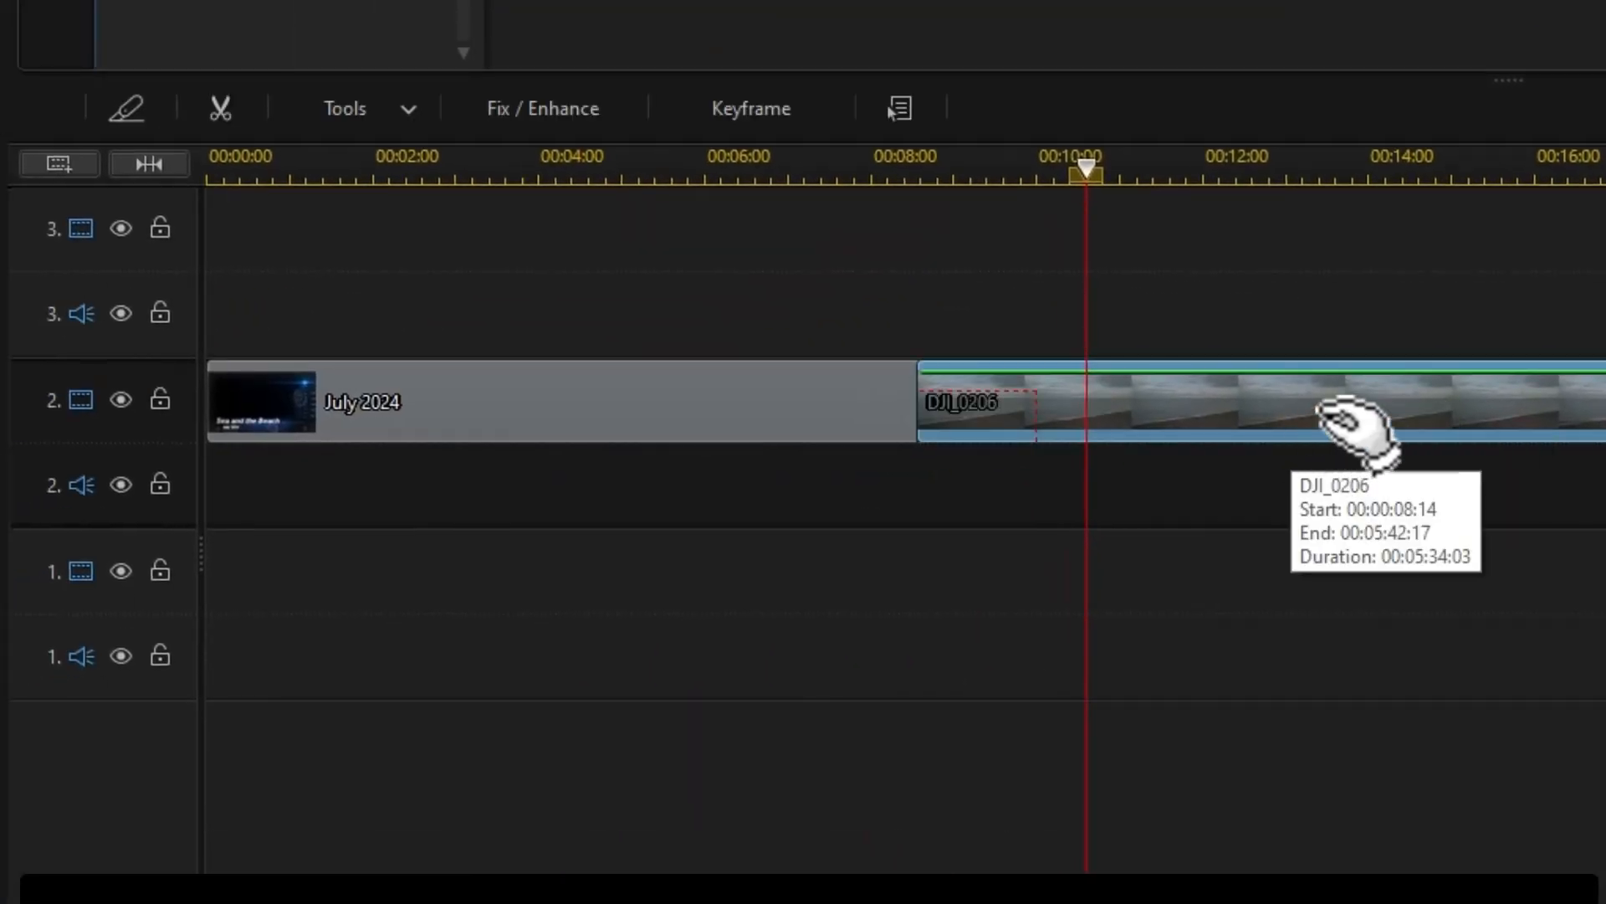
drag(1344, 423, 1255, 425)
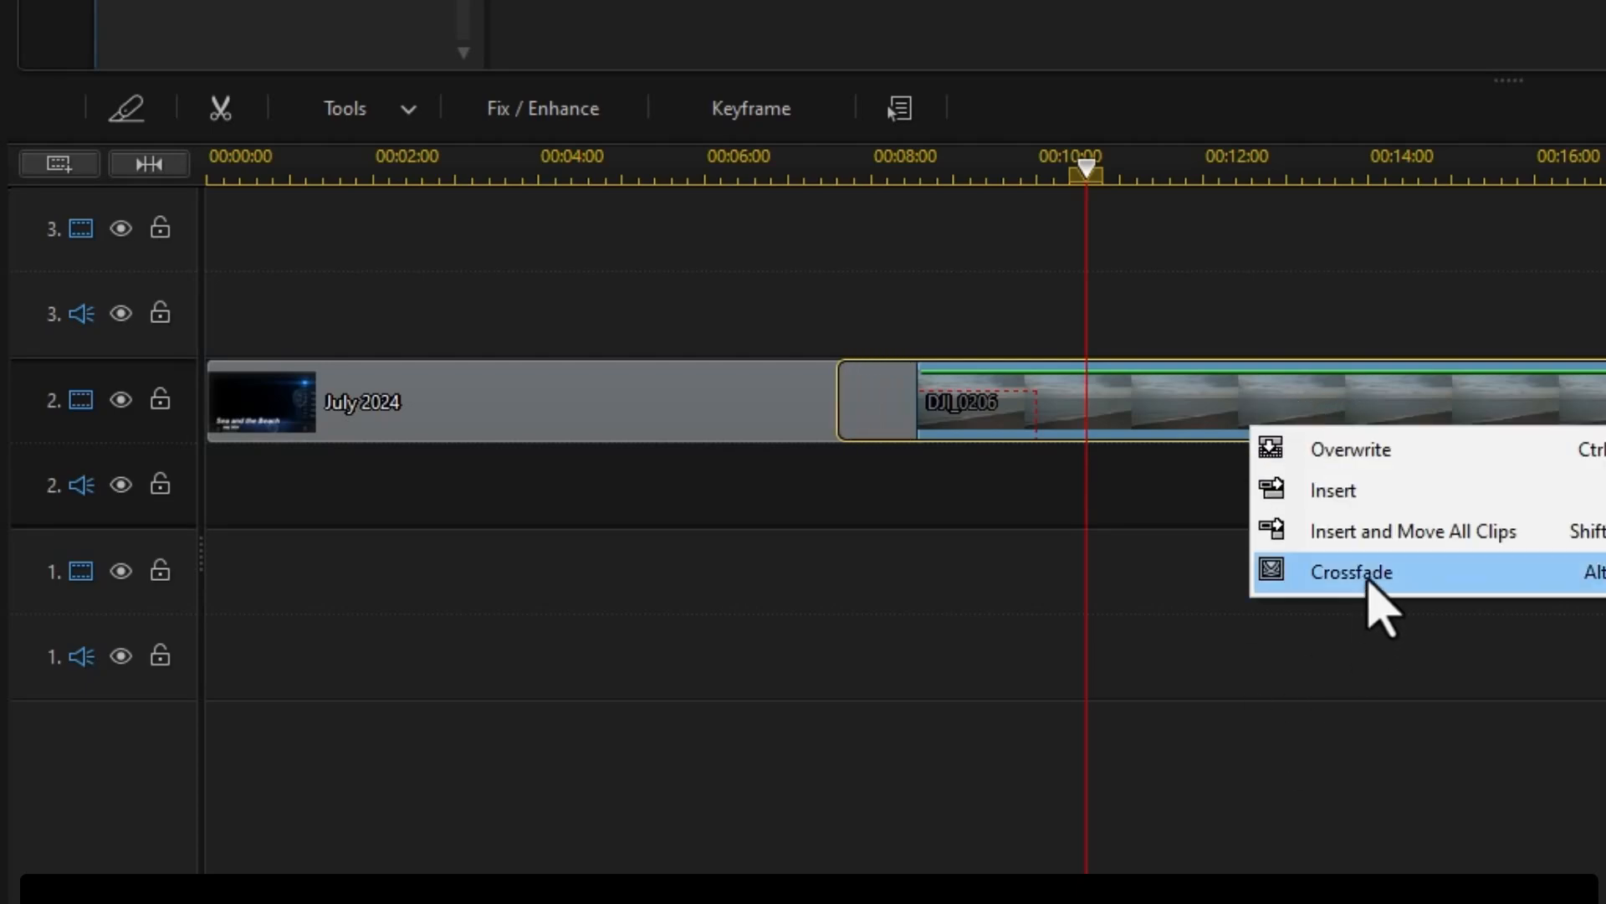
click(1370, 578)
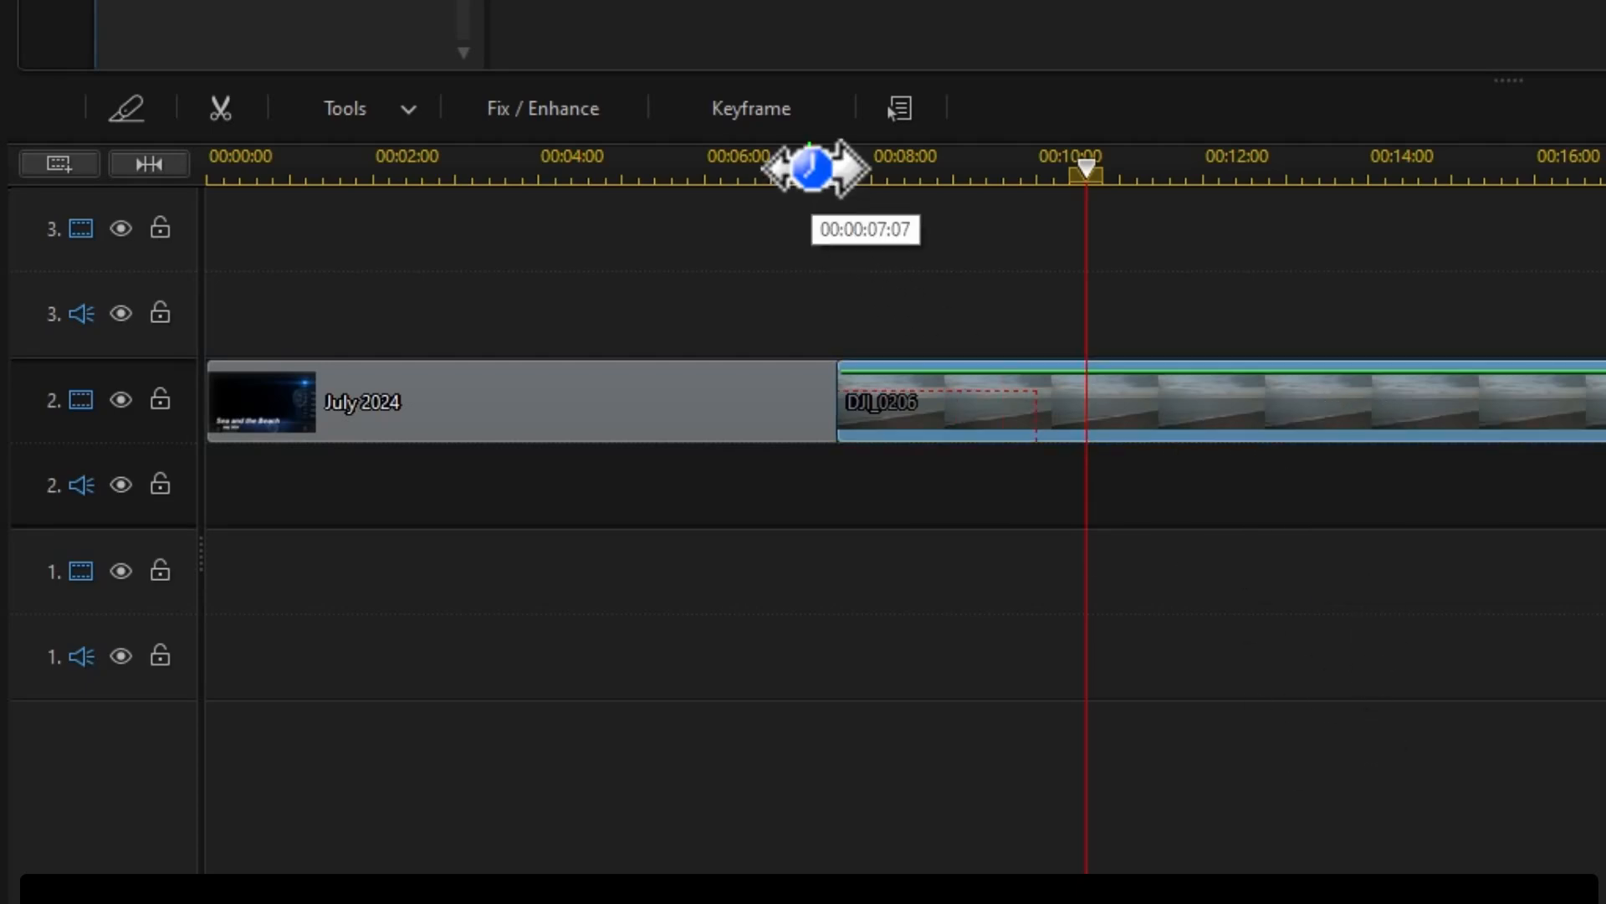
drag(1183, 424, 1339, 424)
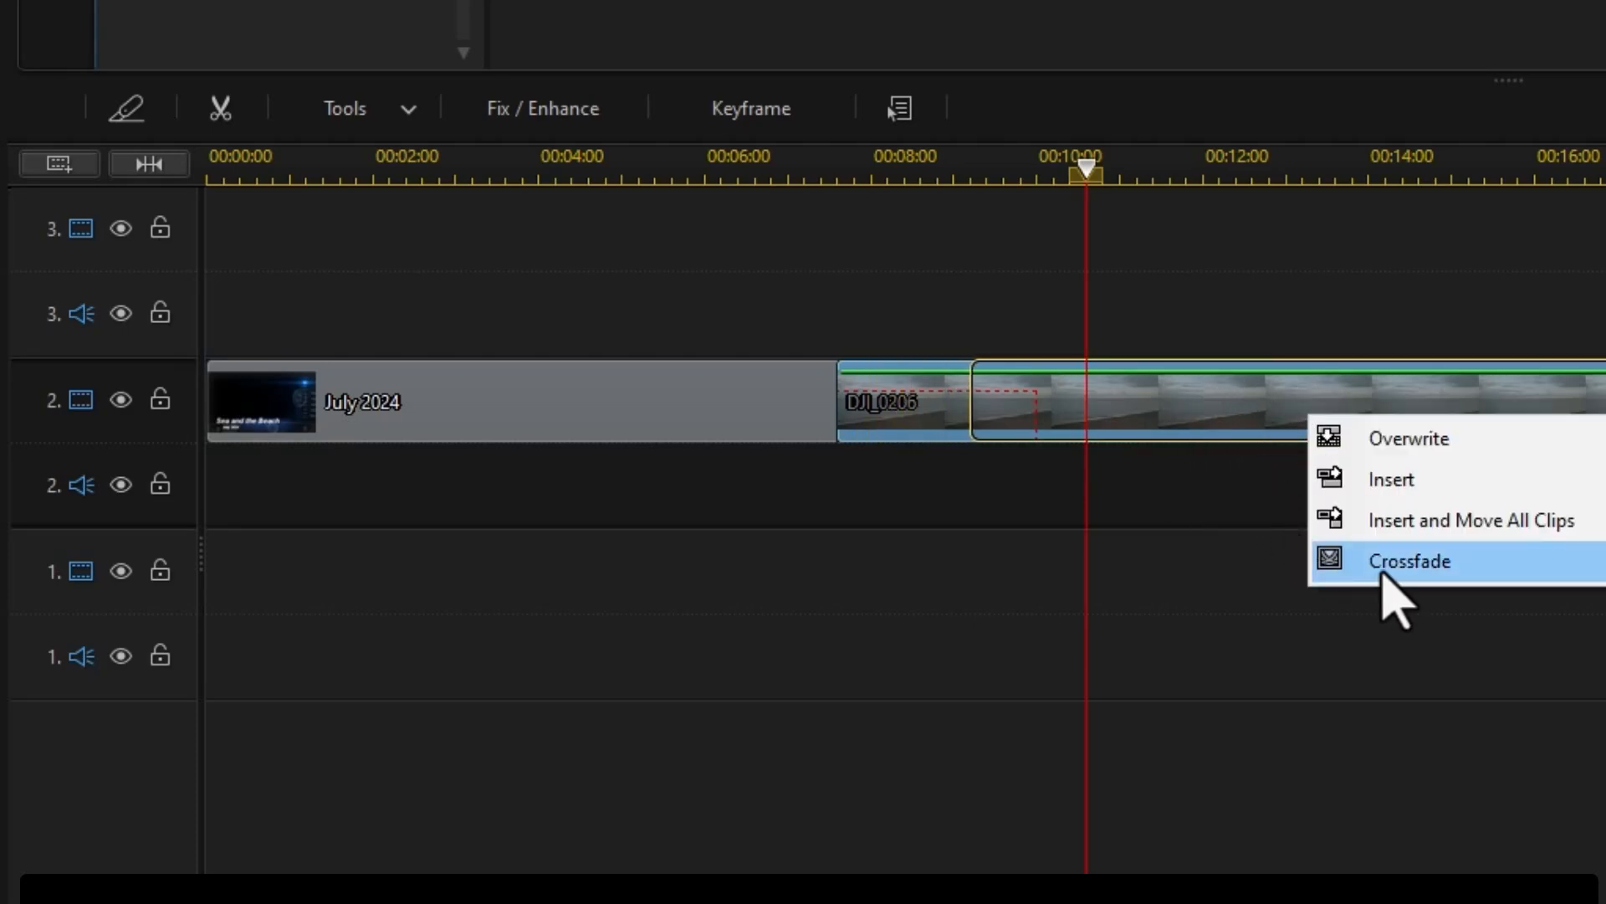
click(1383, 591)
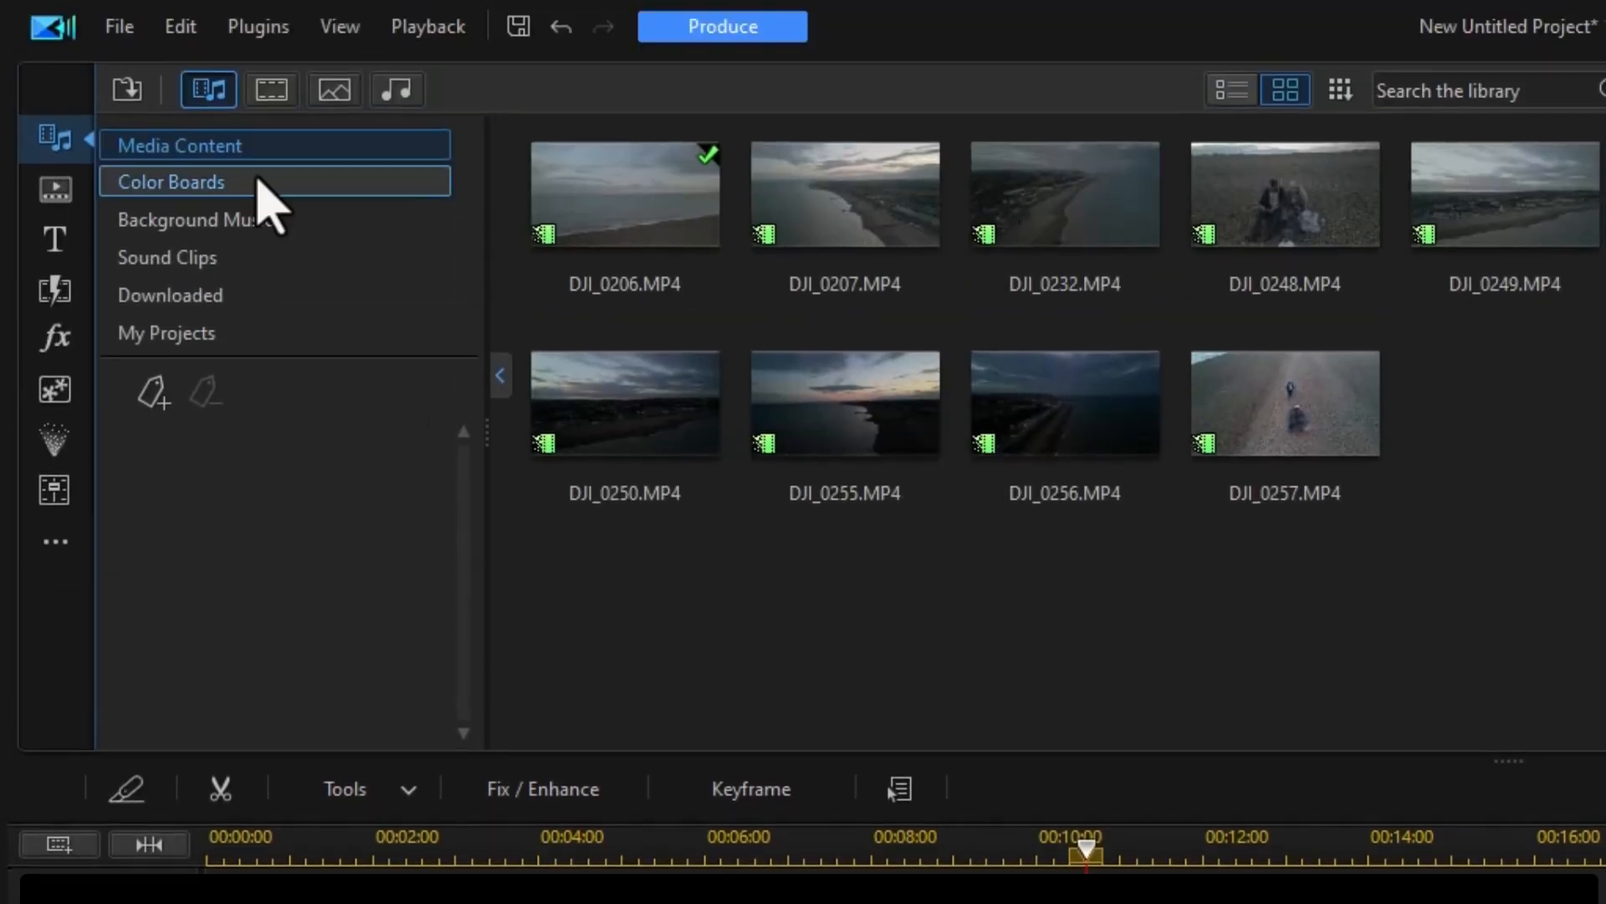
- Open the Editing preferences and review the transition type options, leaving Cross Fade selected
click(182, 25)
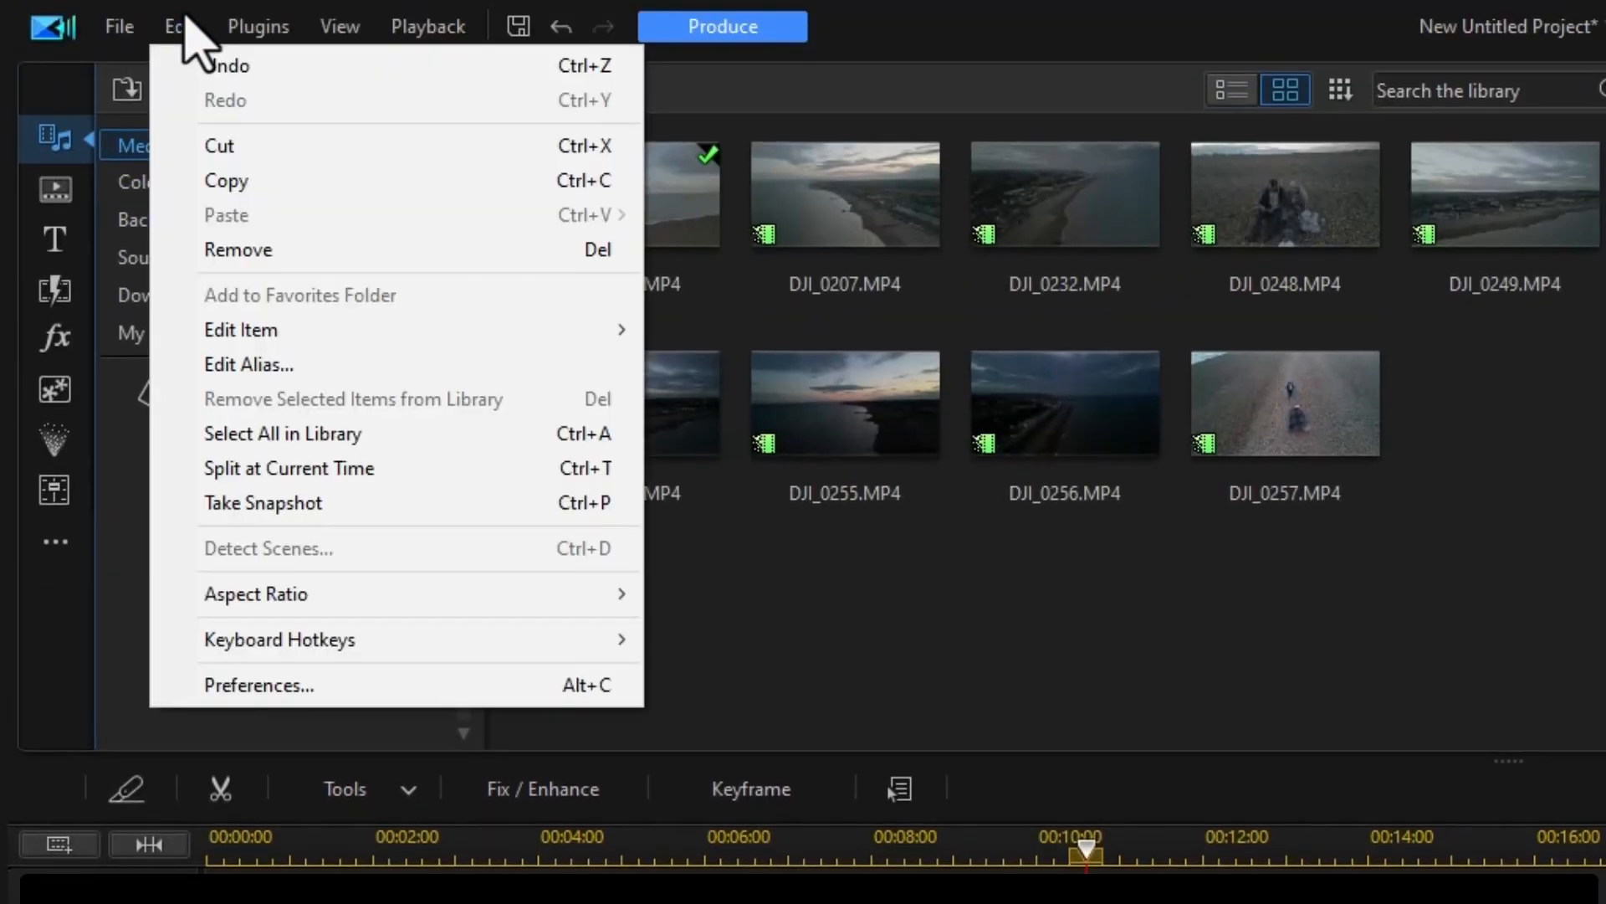
click(416, 688)
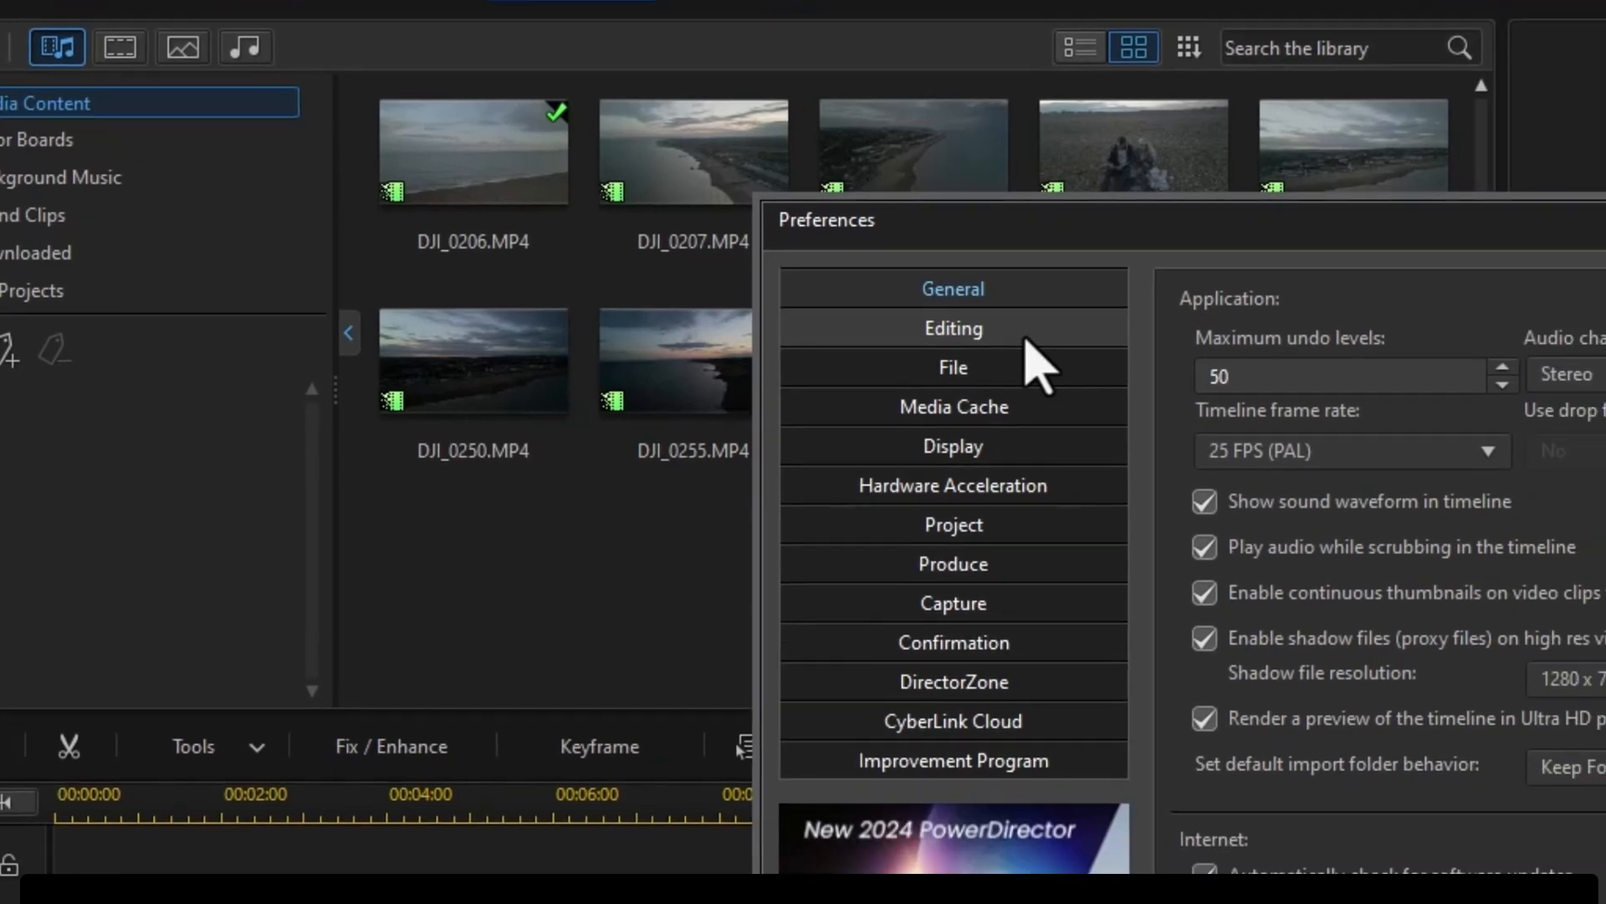
click(1027, 335)
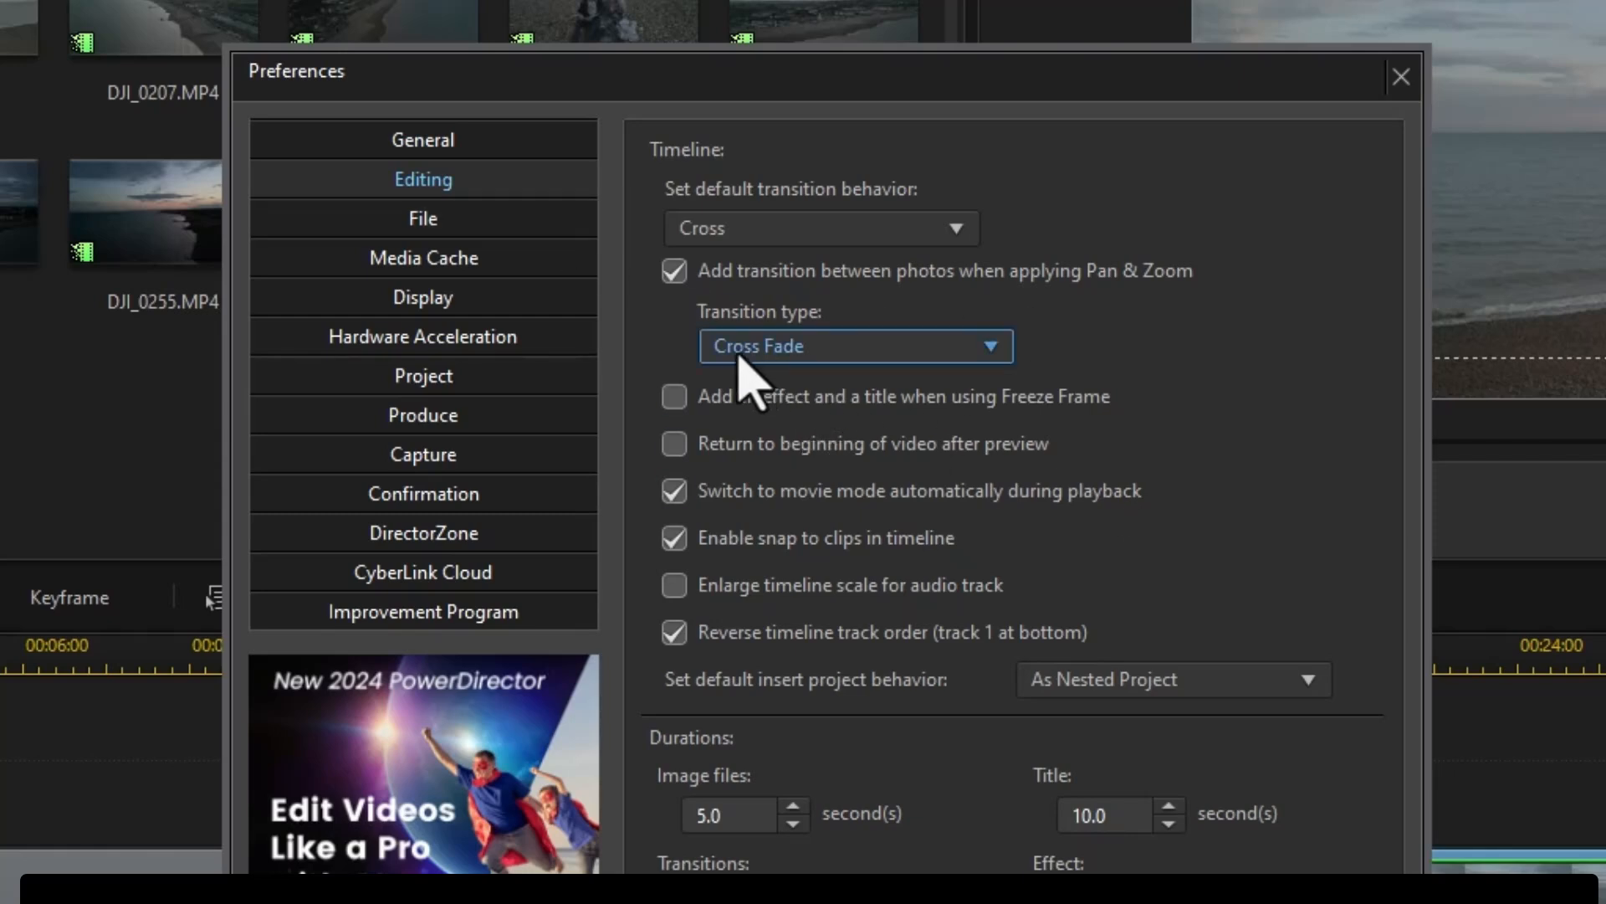
click(889, 347)
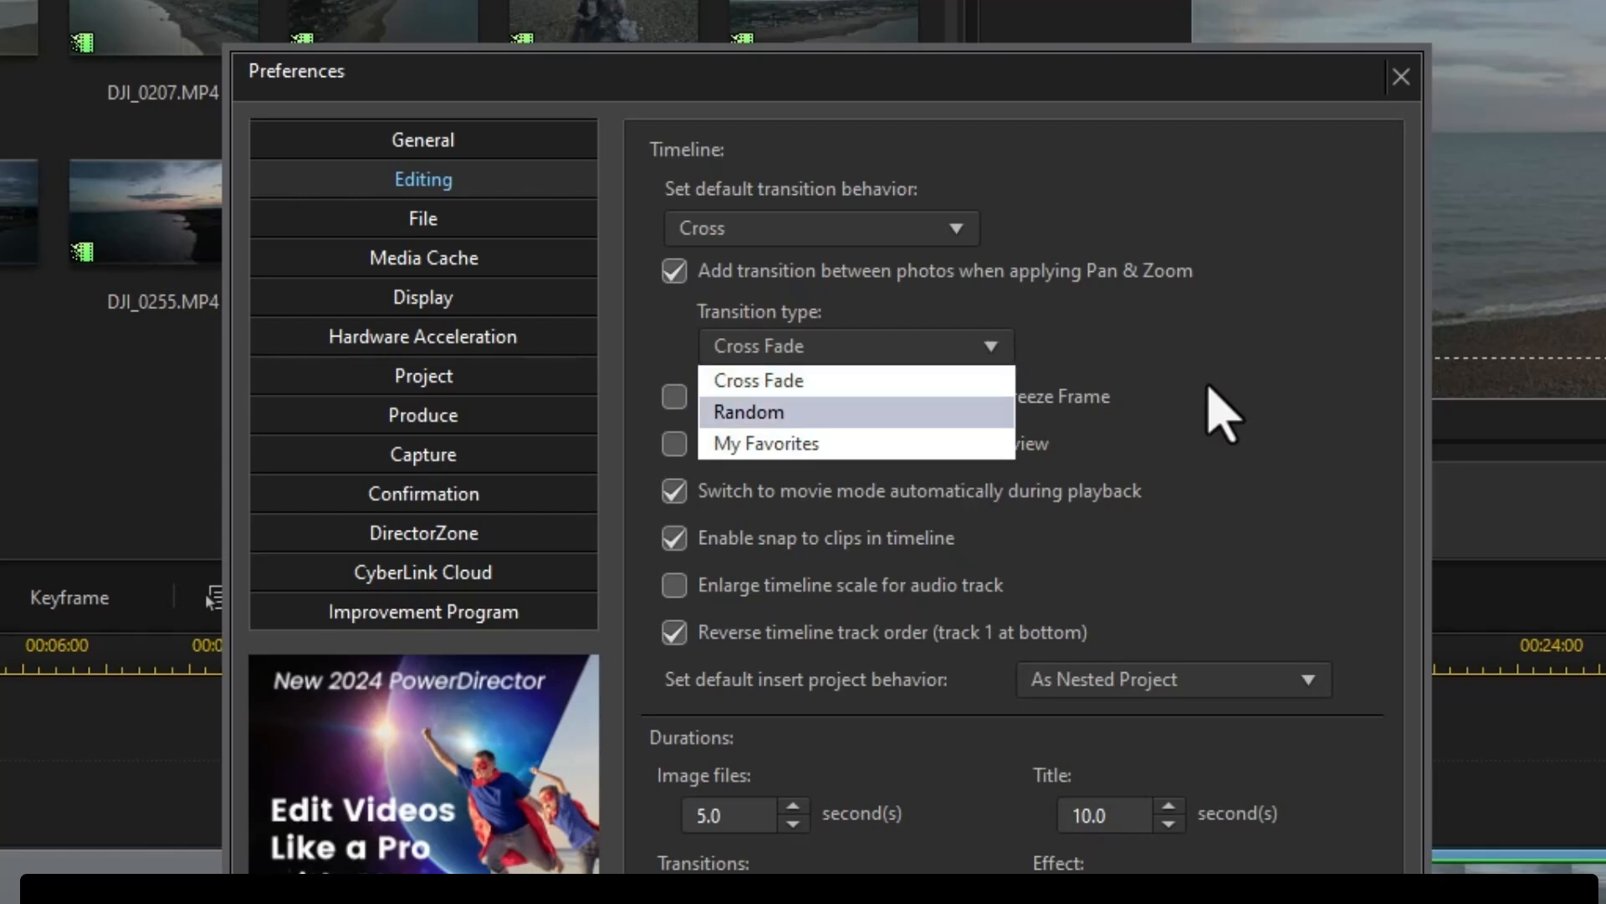
click(1280, 399)
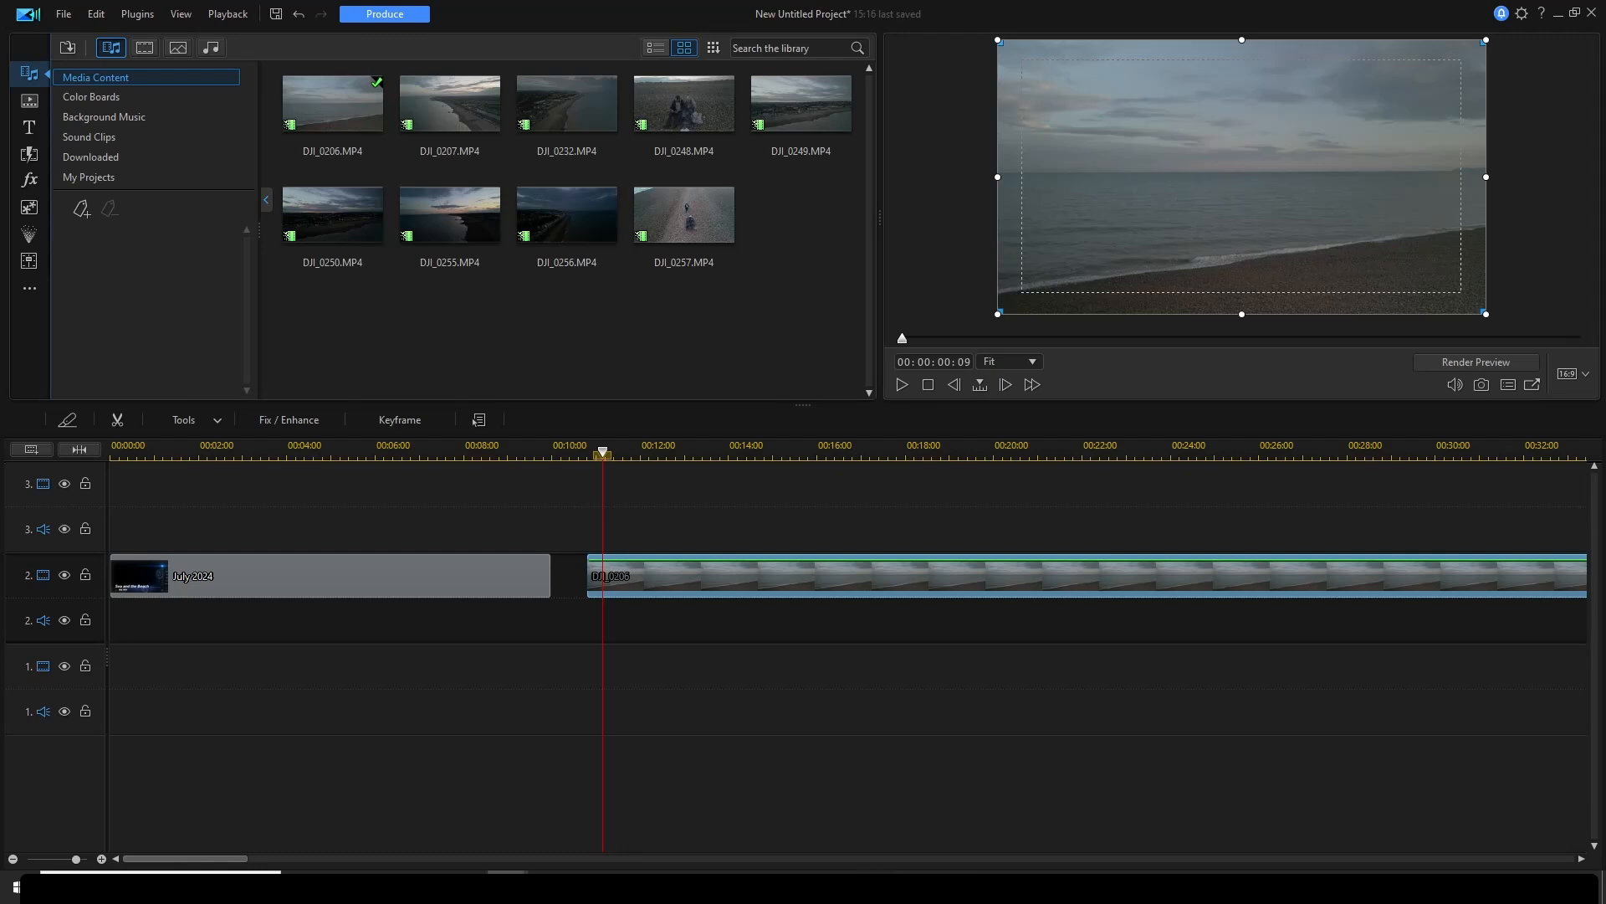
- Place the DJI_06_20240713_205209 audio recording on audio track 2 beneath DJI_0206, with both clips starting together
drag(1605, 627, 624, 661)
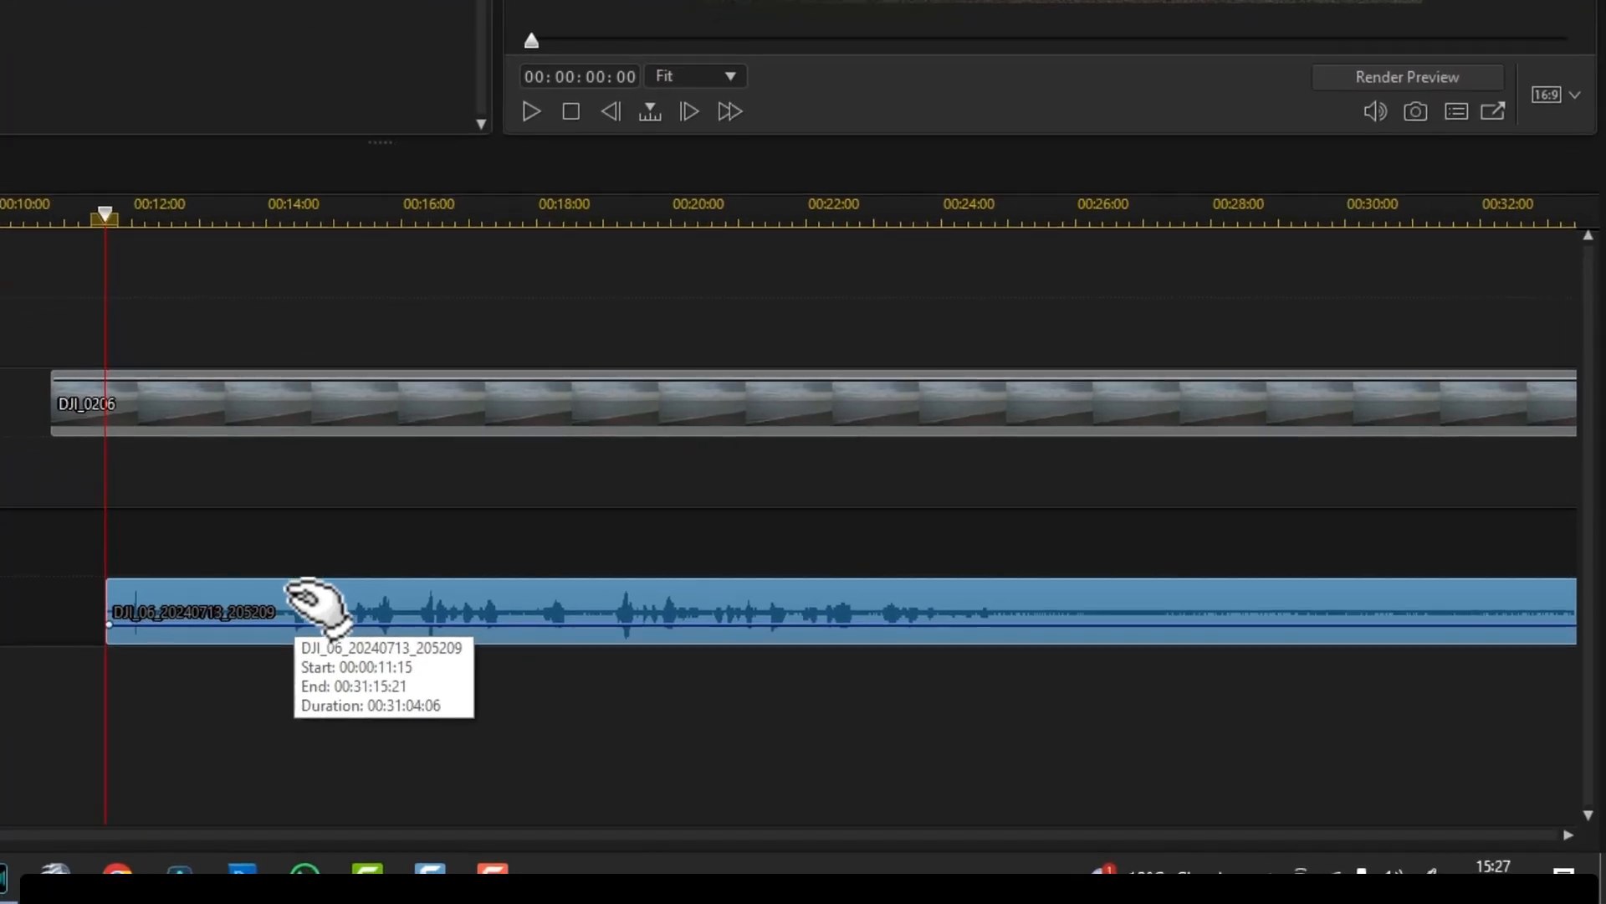
drag(753, 710, 721, 710)
drag(261, 613, 207, 615)
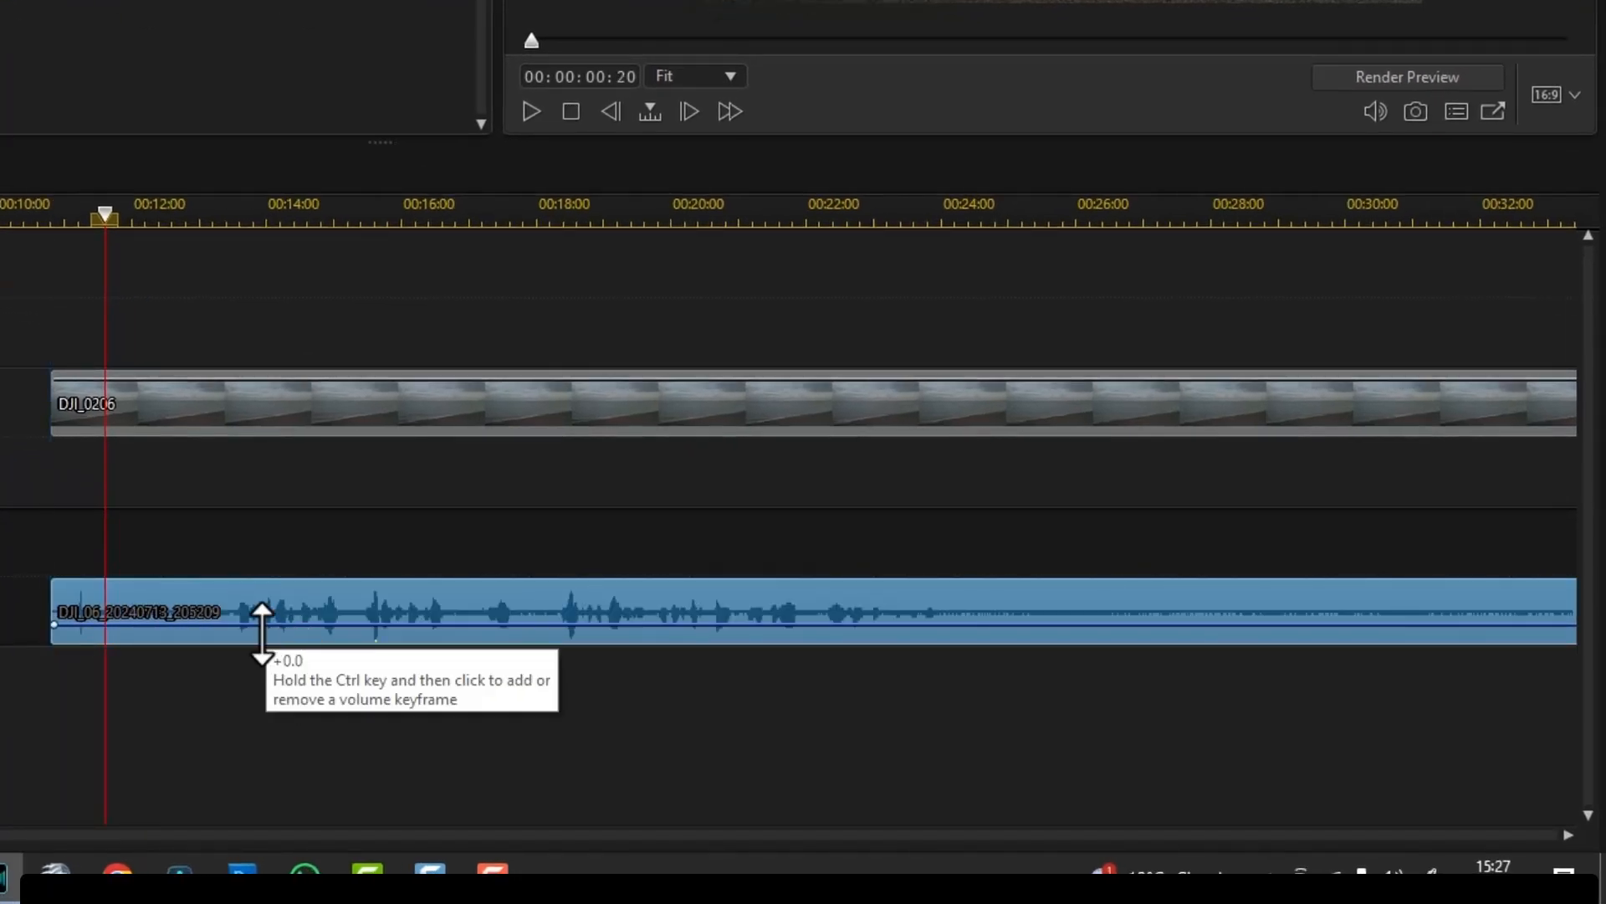
mouse_move(258, 627)
mouse_down()
mouse_move(245, 608)
mouse_move(250, 624)
mouse_up()
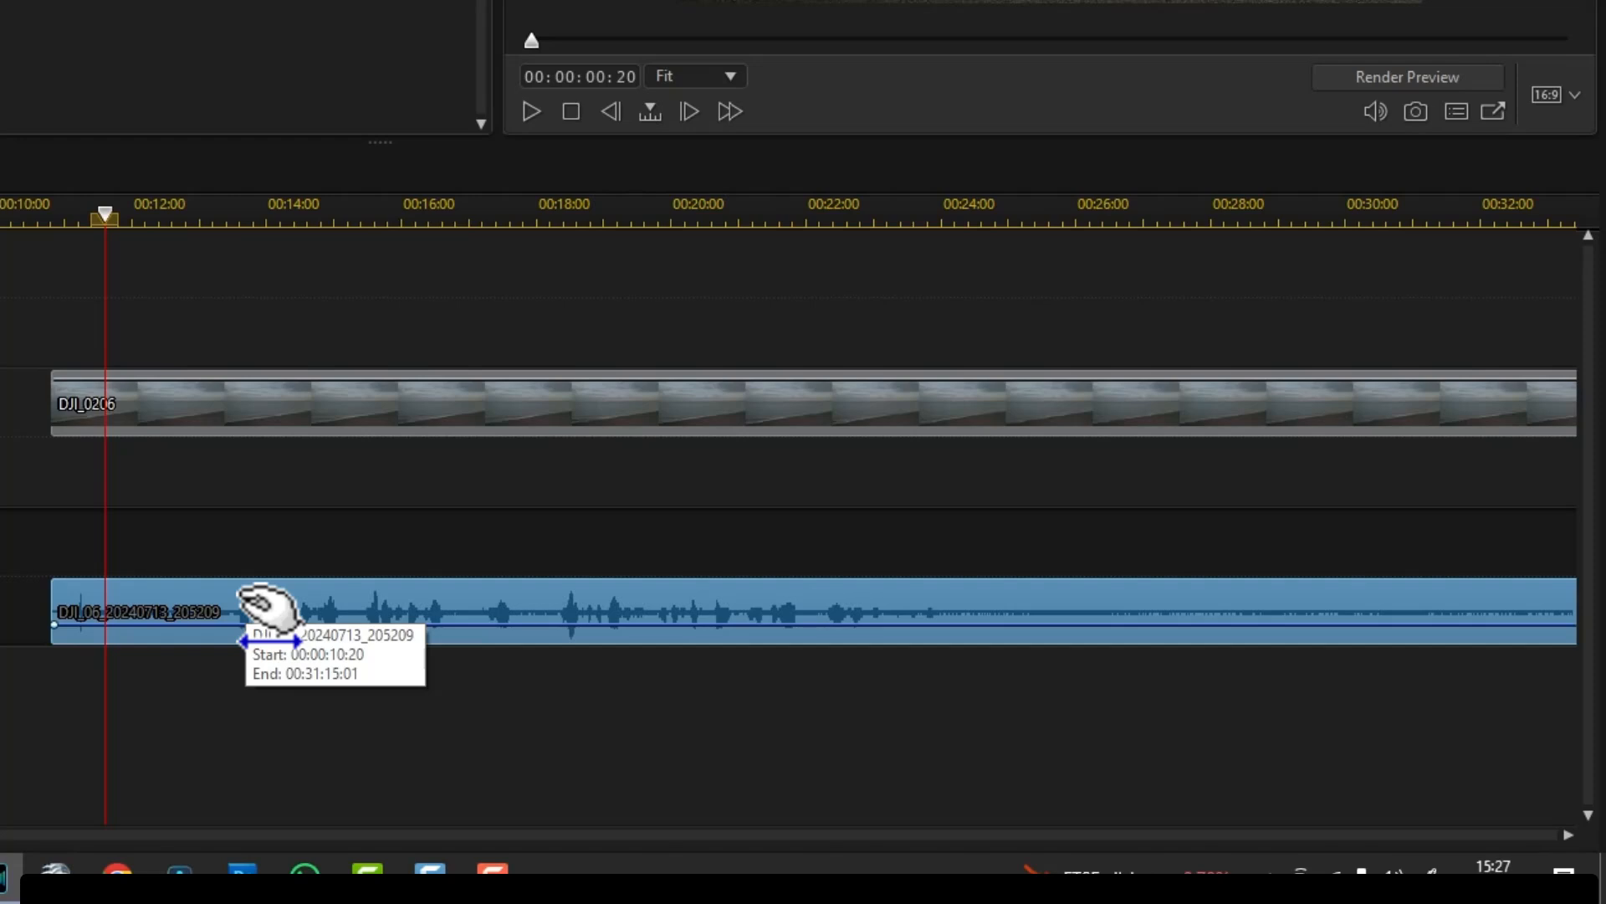
drag(266, 606, 261, 458)
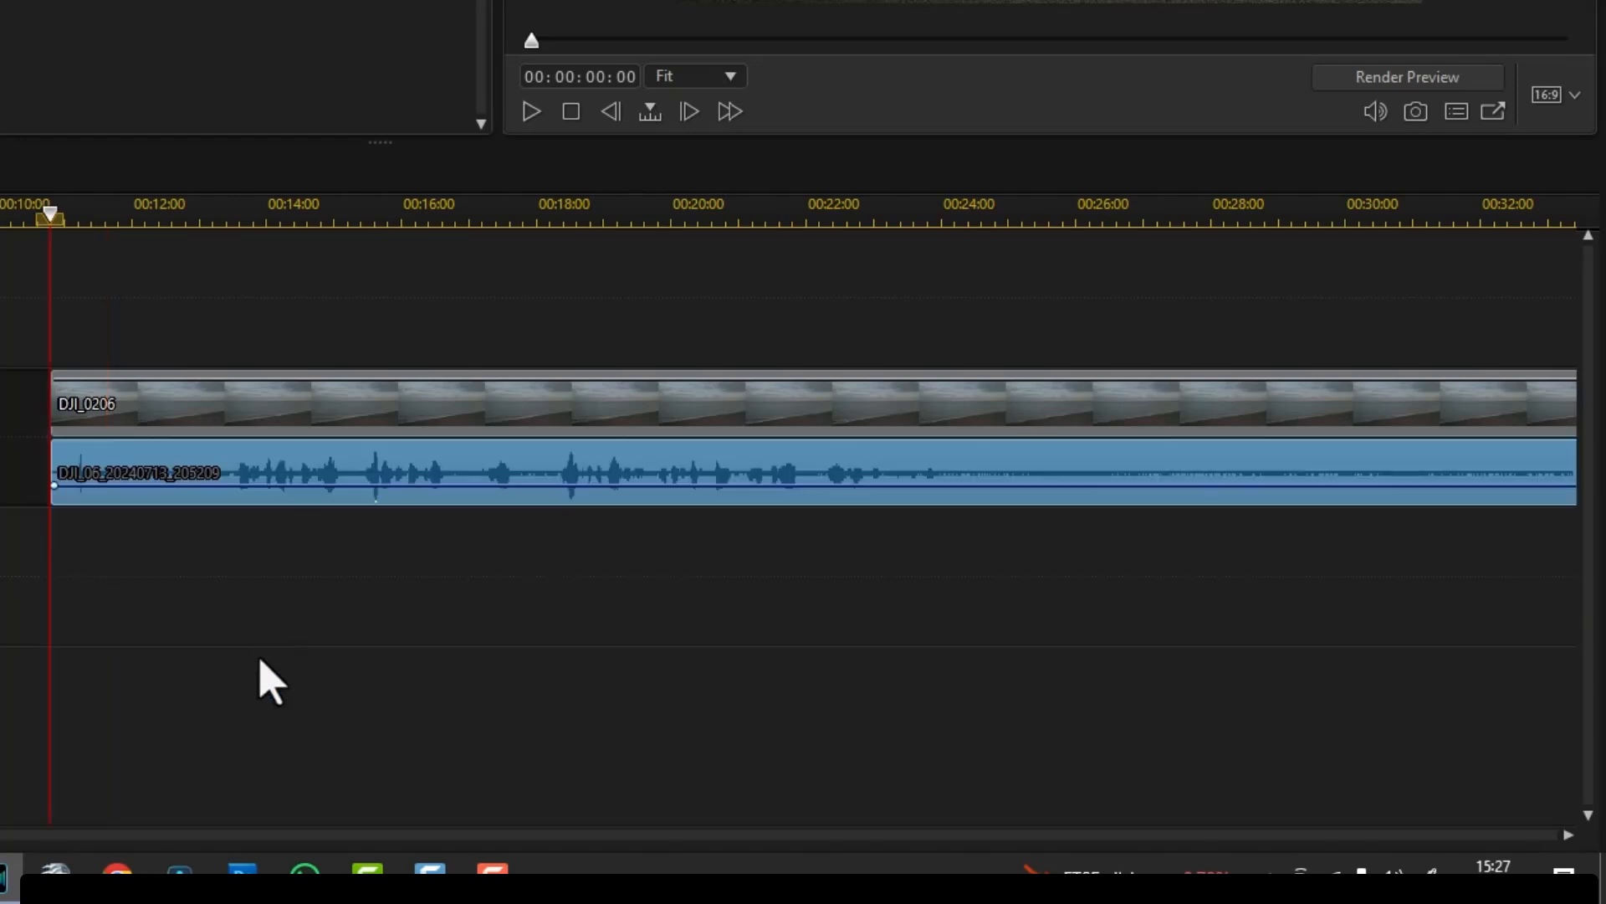
- Move the DJI_06_20240713_205209 recording from below DJI_0206 down to audio track 1, starting at 00:00:10:23
click(255, 403)
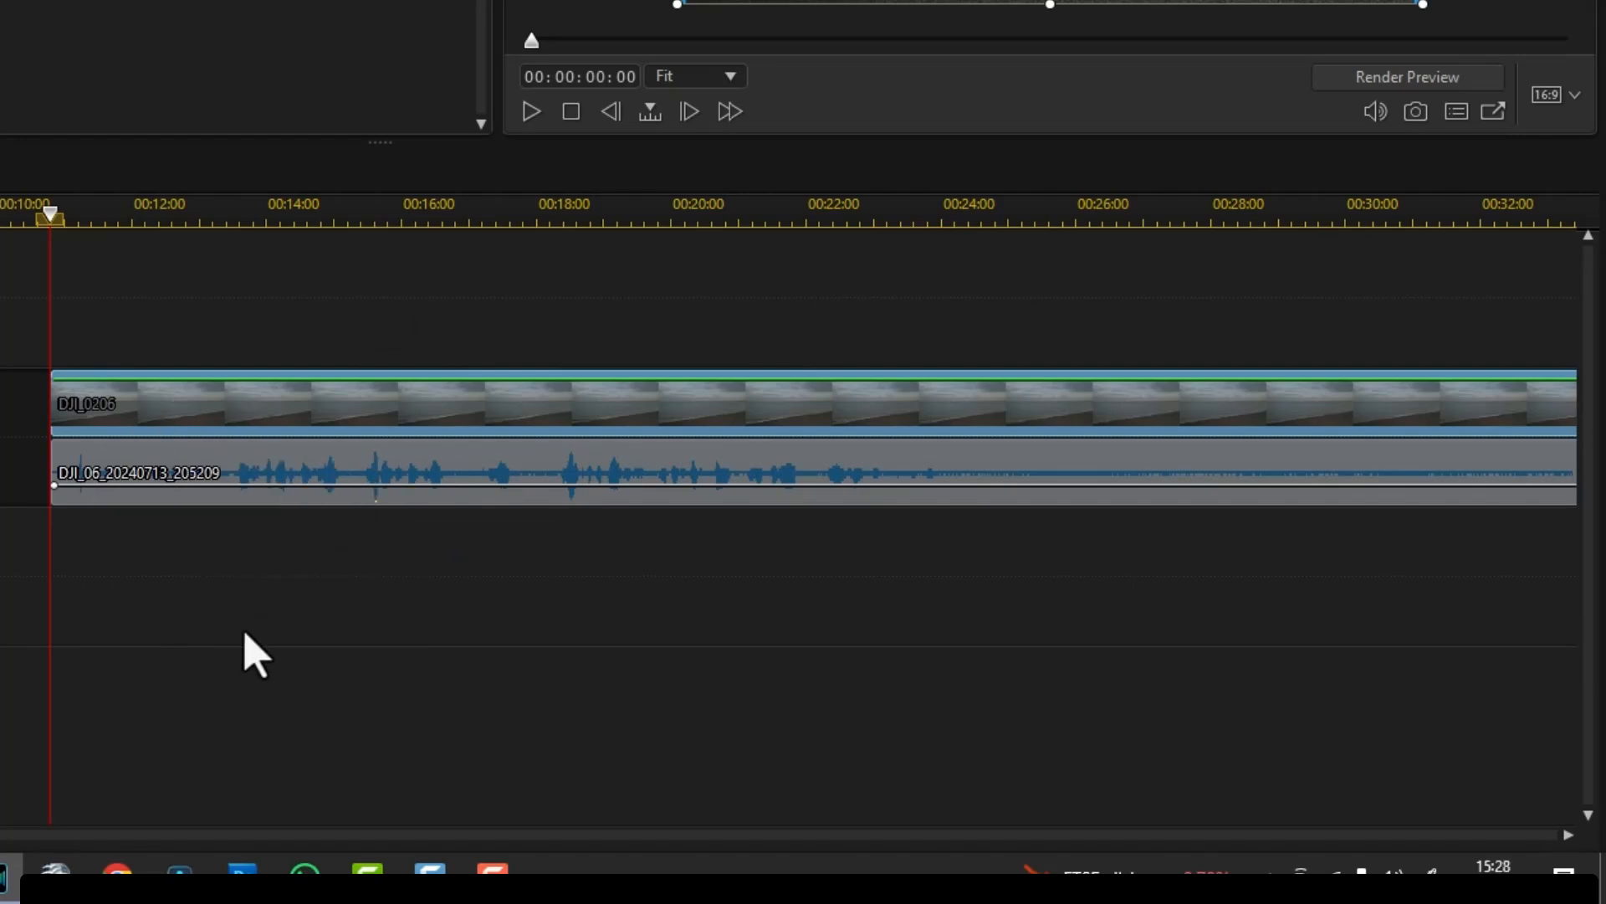
drag(201, 468, 222, 585)
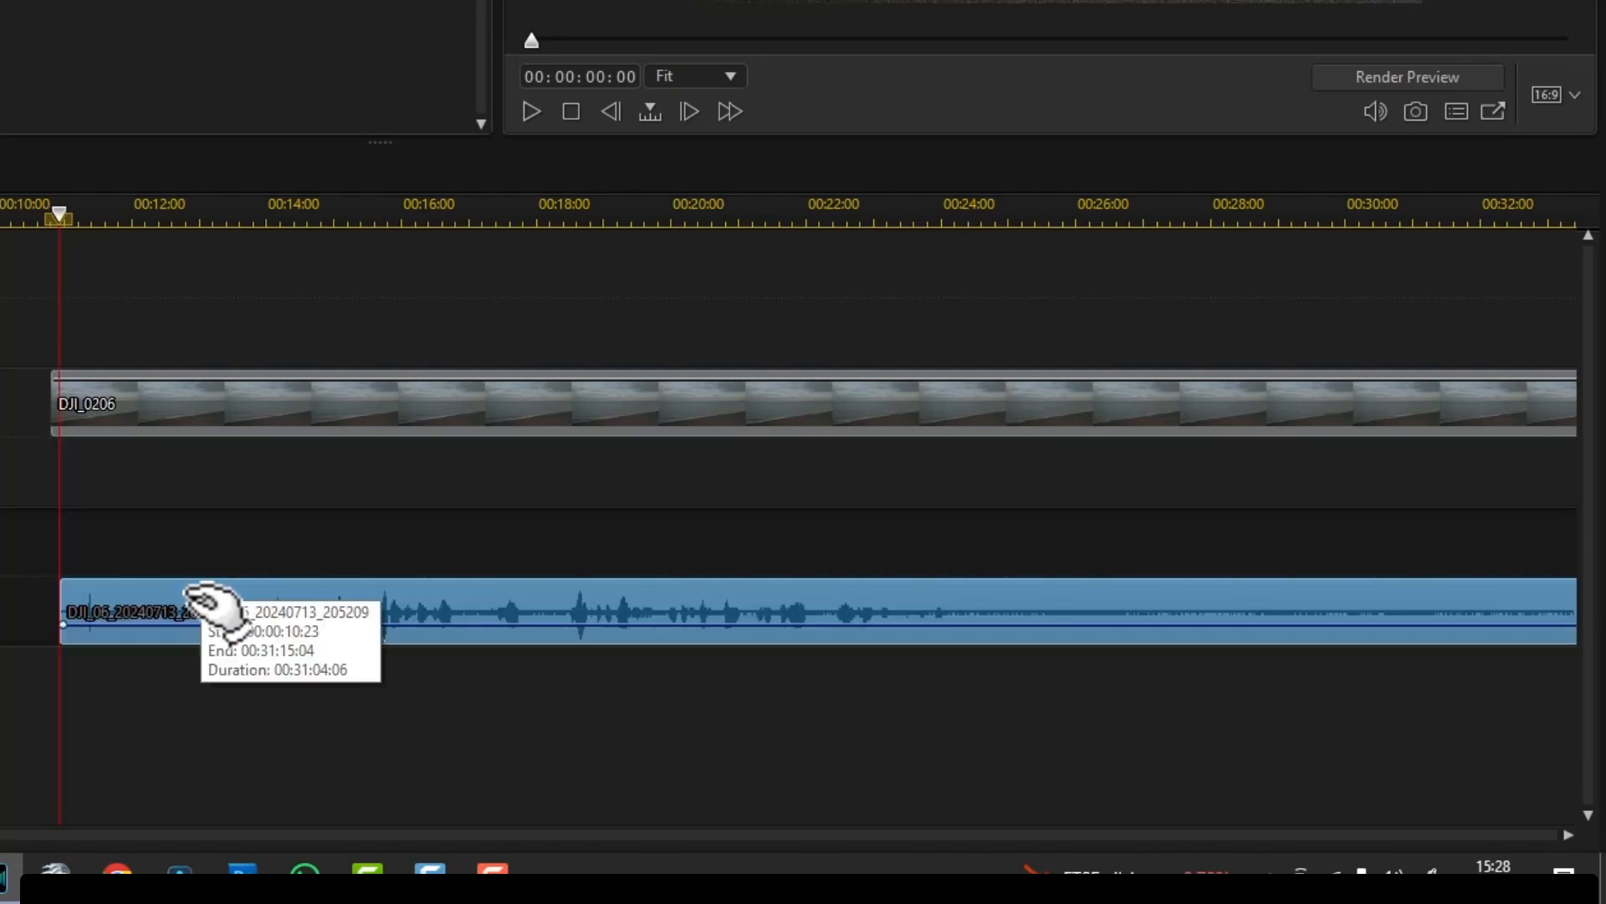
drag(214, 604, 213, 604)
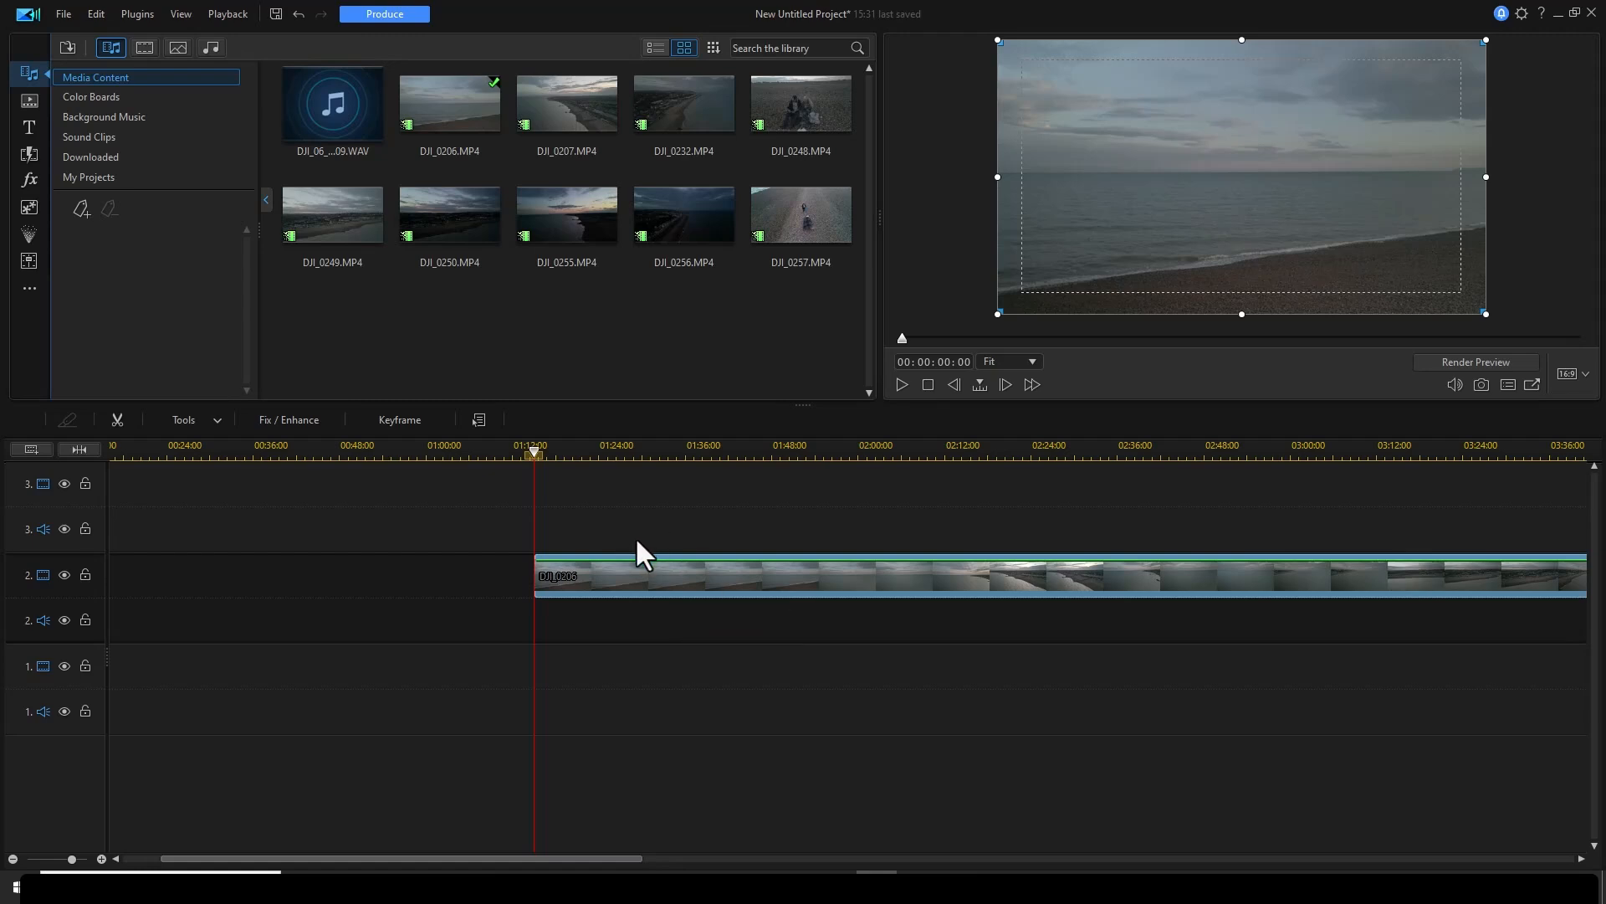
- Try trimming the start of DJI_0206 on video track 2 to about 1:43, then extend it back to its original start
drag(541, 460, 534, 452)
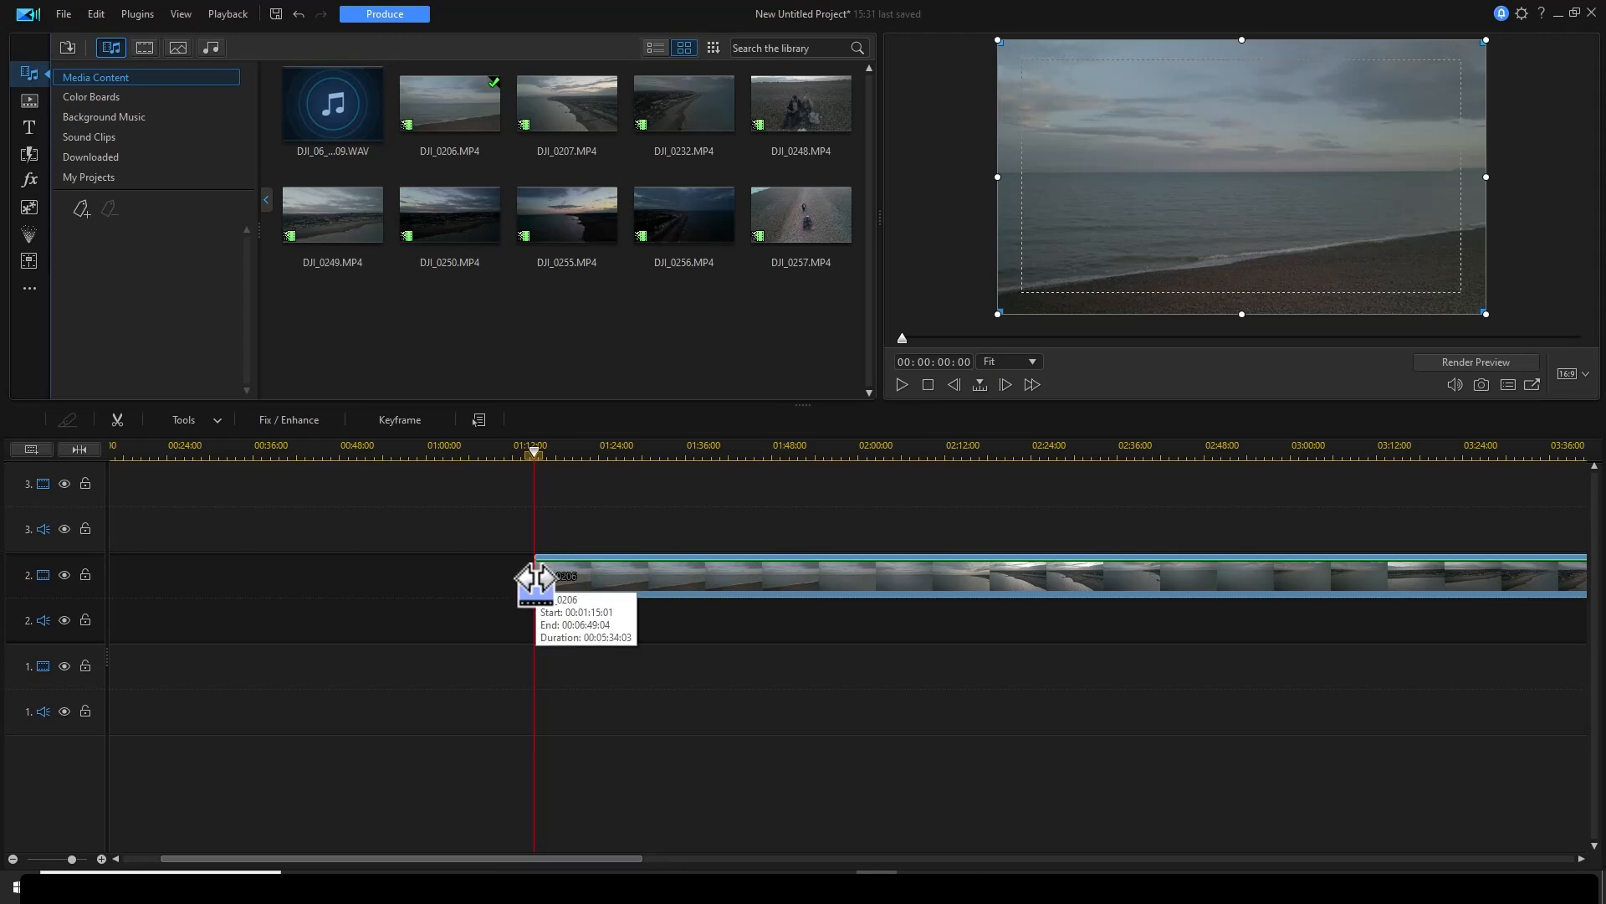
drag(534, 577, 733, 758)
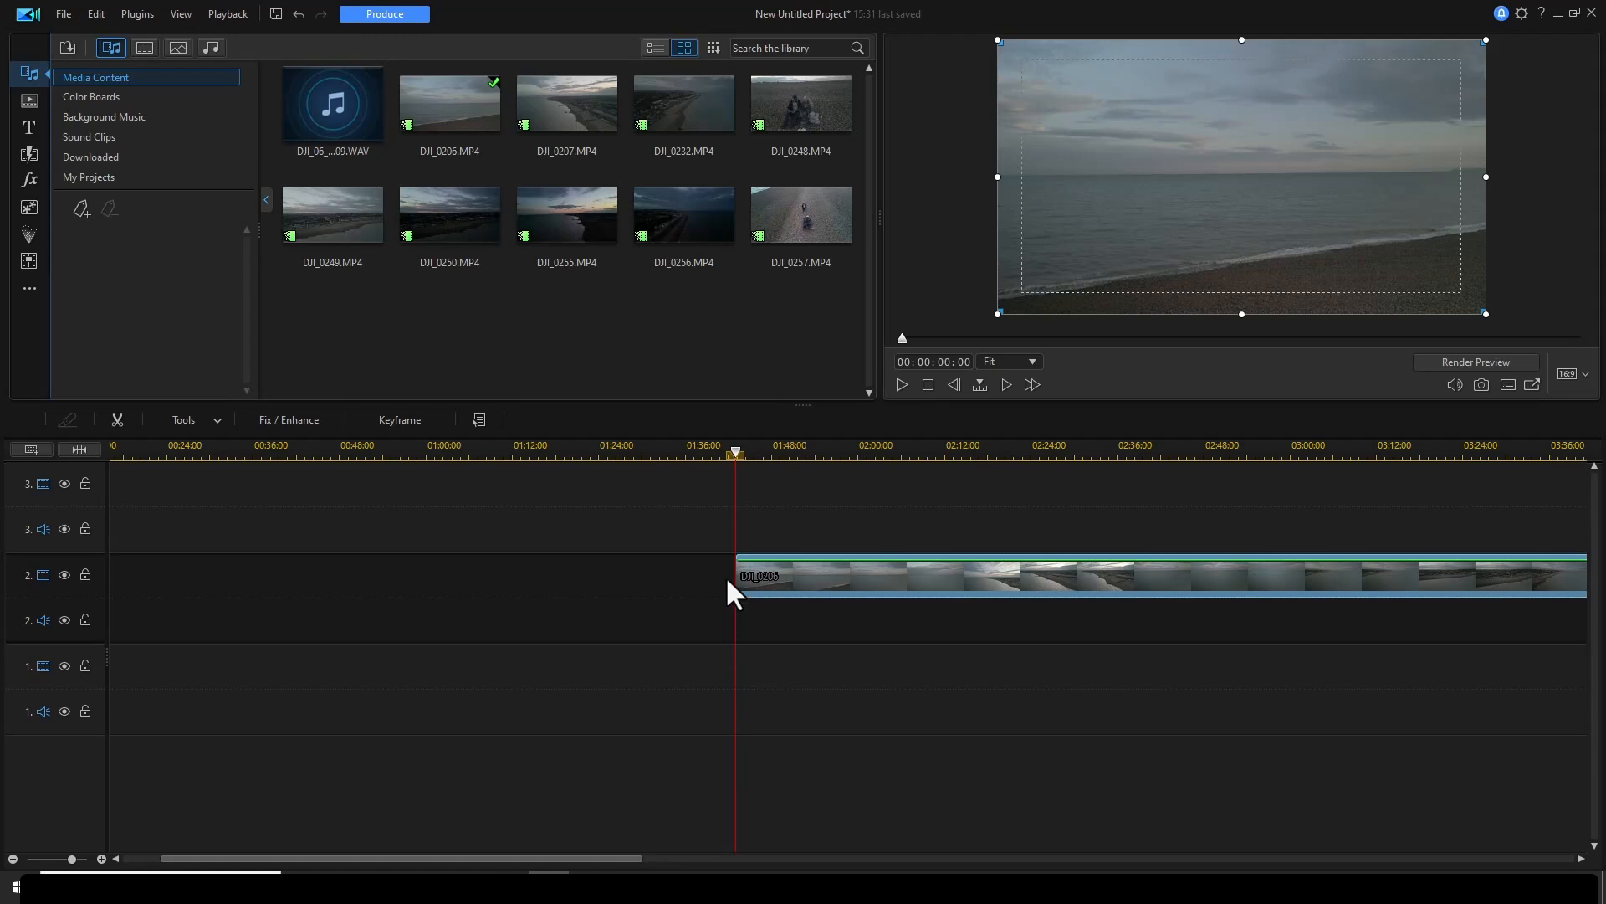
drag(735, 579, 304, 590)
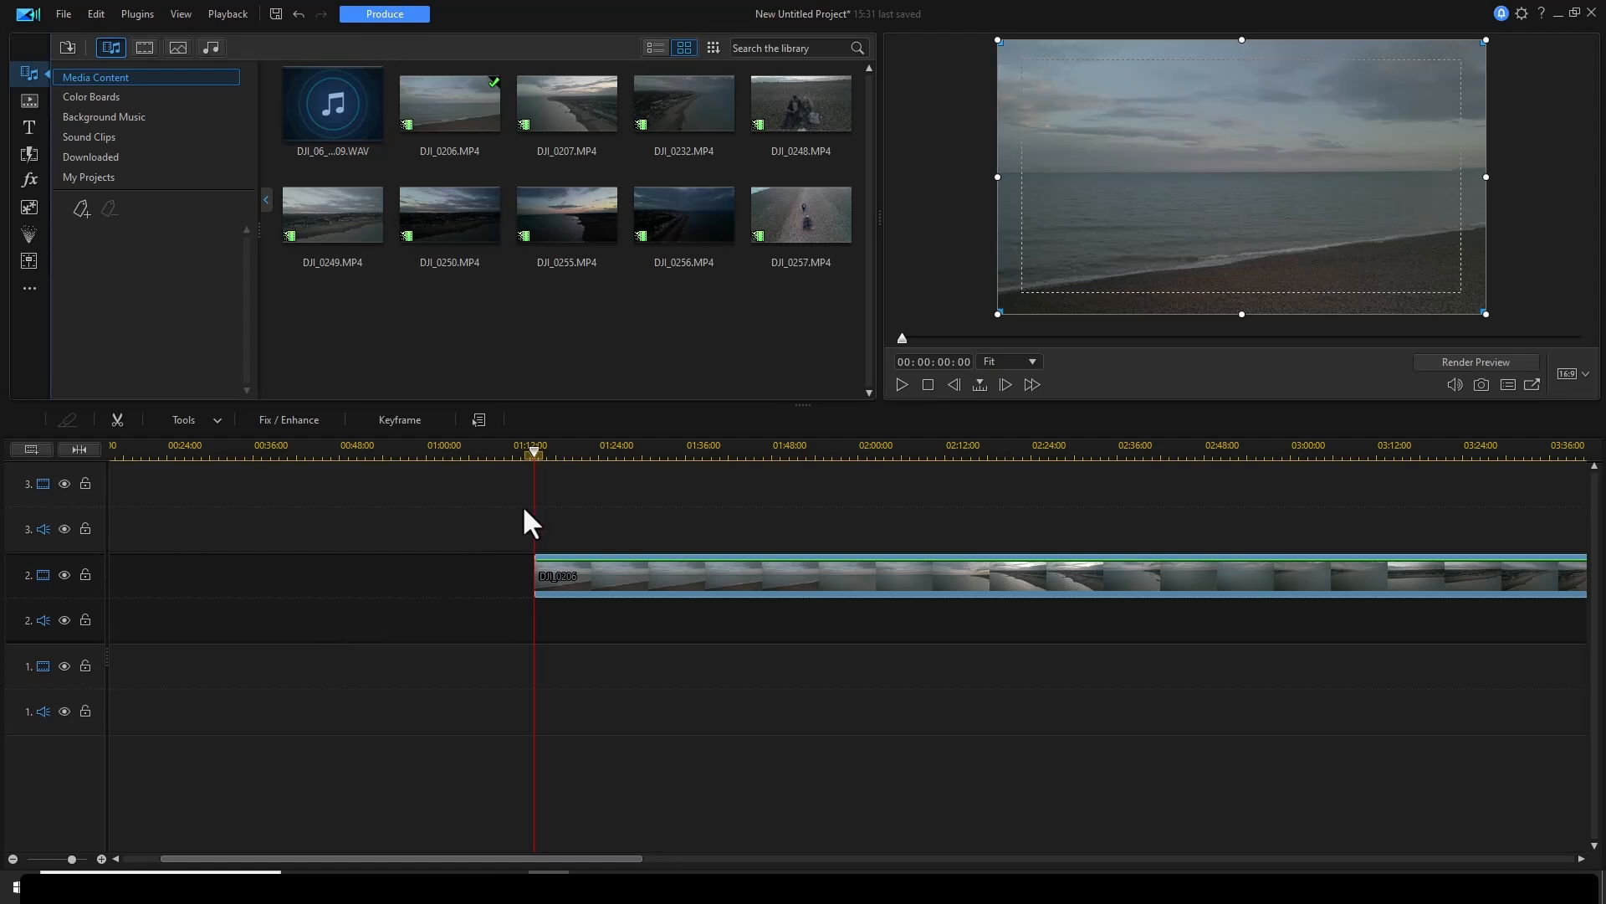
- Try trimming the start of DJI_0206 to the playhead, set 34 seconds into the clip
drag(536, 456, 782, 519)
click(753, 578)
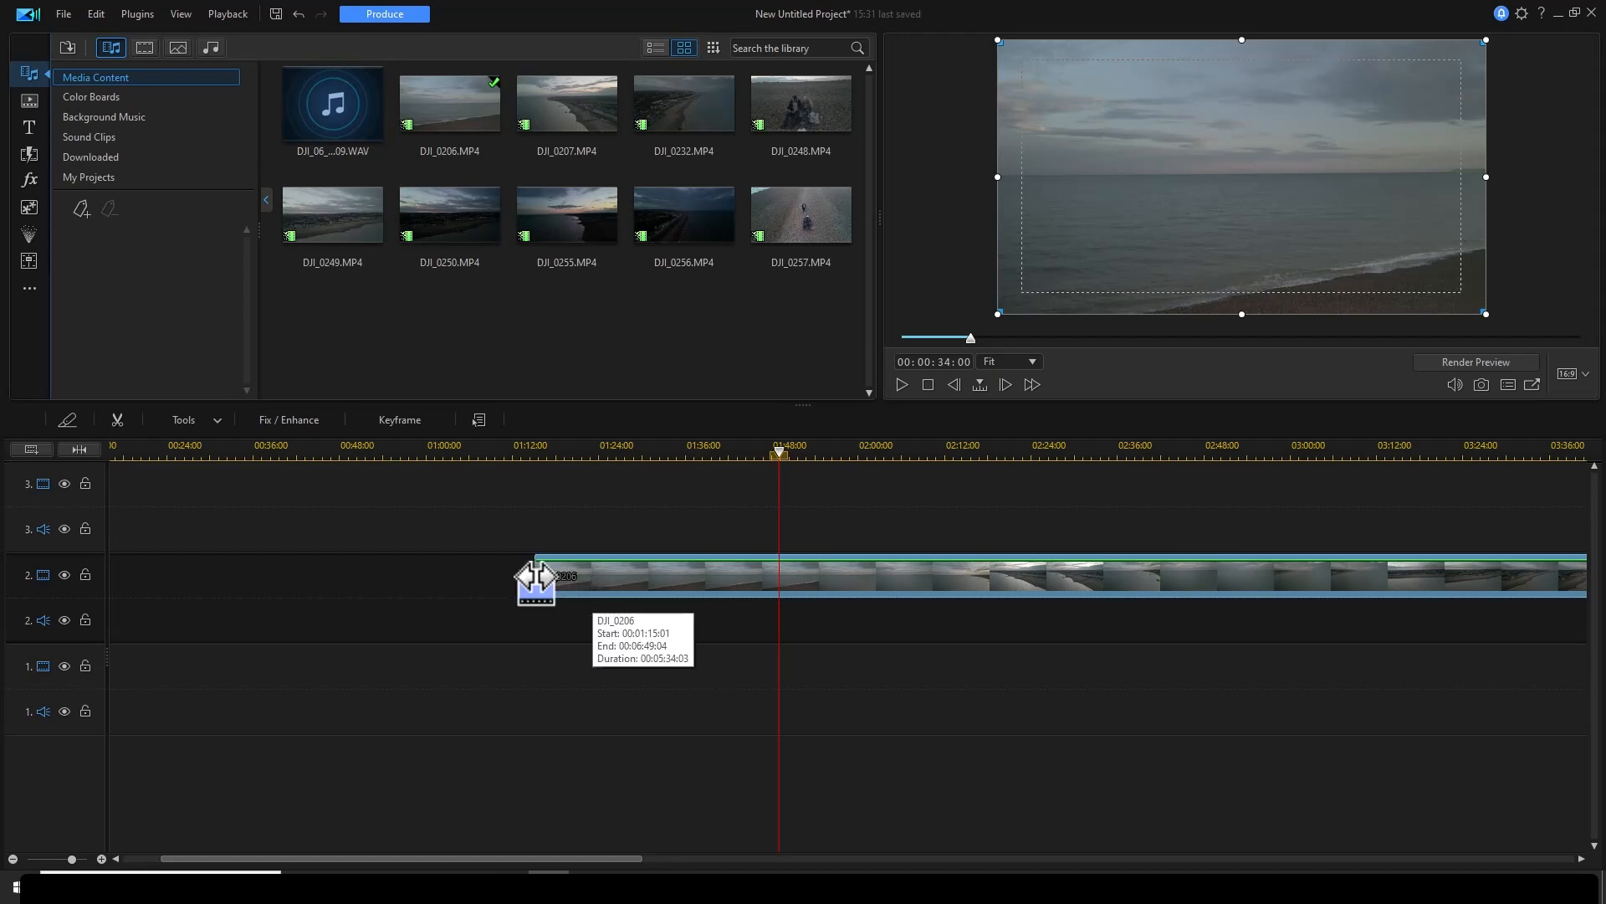
drag(538, 575, 325, 771)
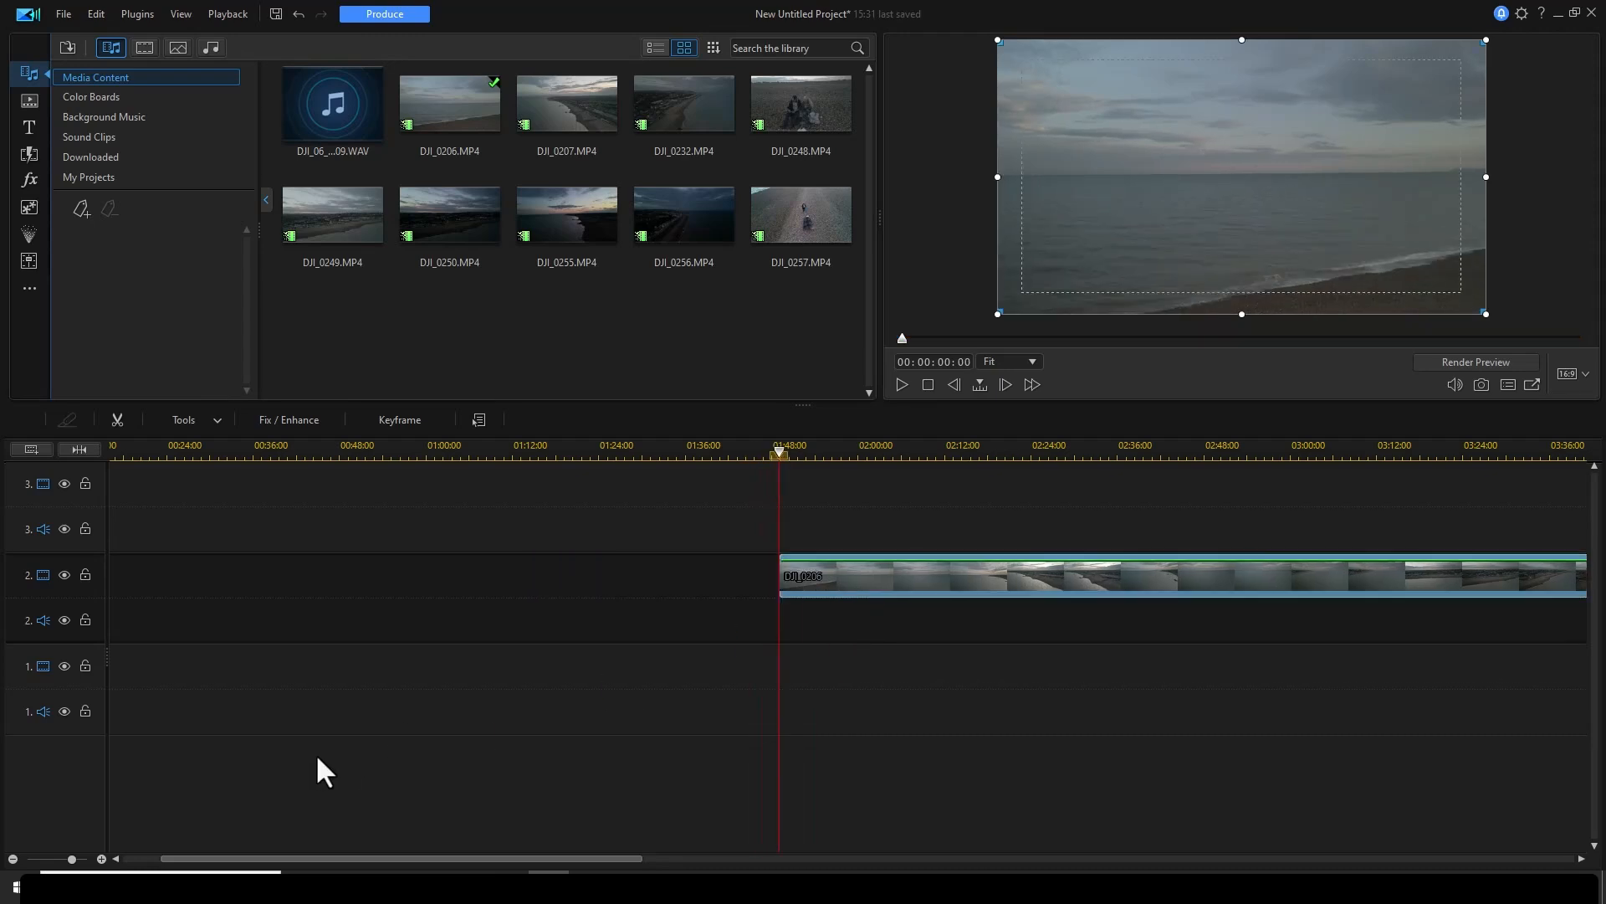
- Restore the trimmed start of DJI_0206 and split the clip at 00:00:32:09 from its beginning
drag(780, 579, 767, 456)
click(766, 578)
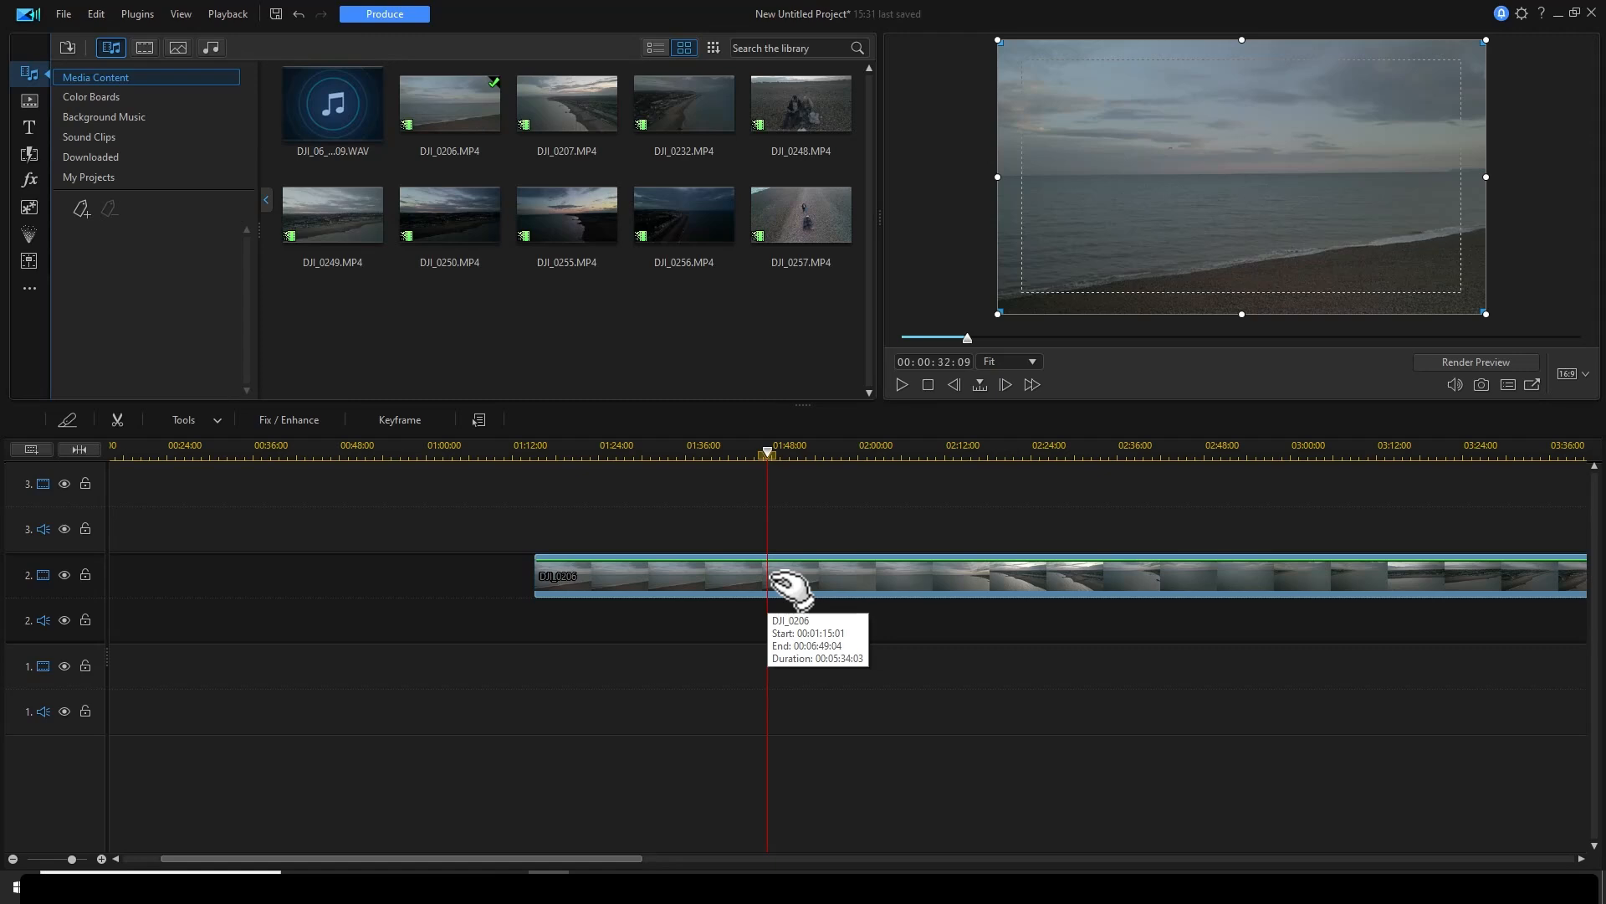
key(ctrl+t)
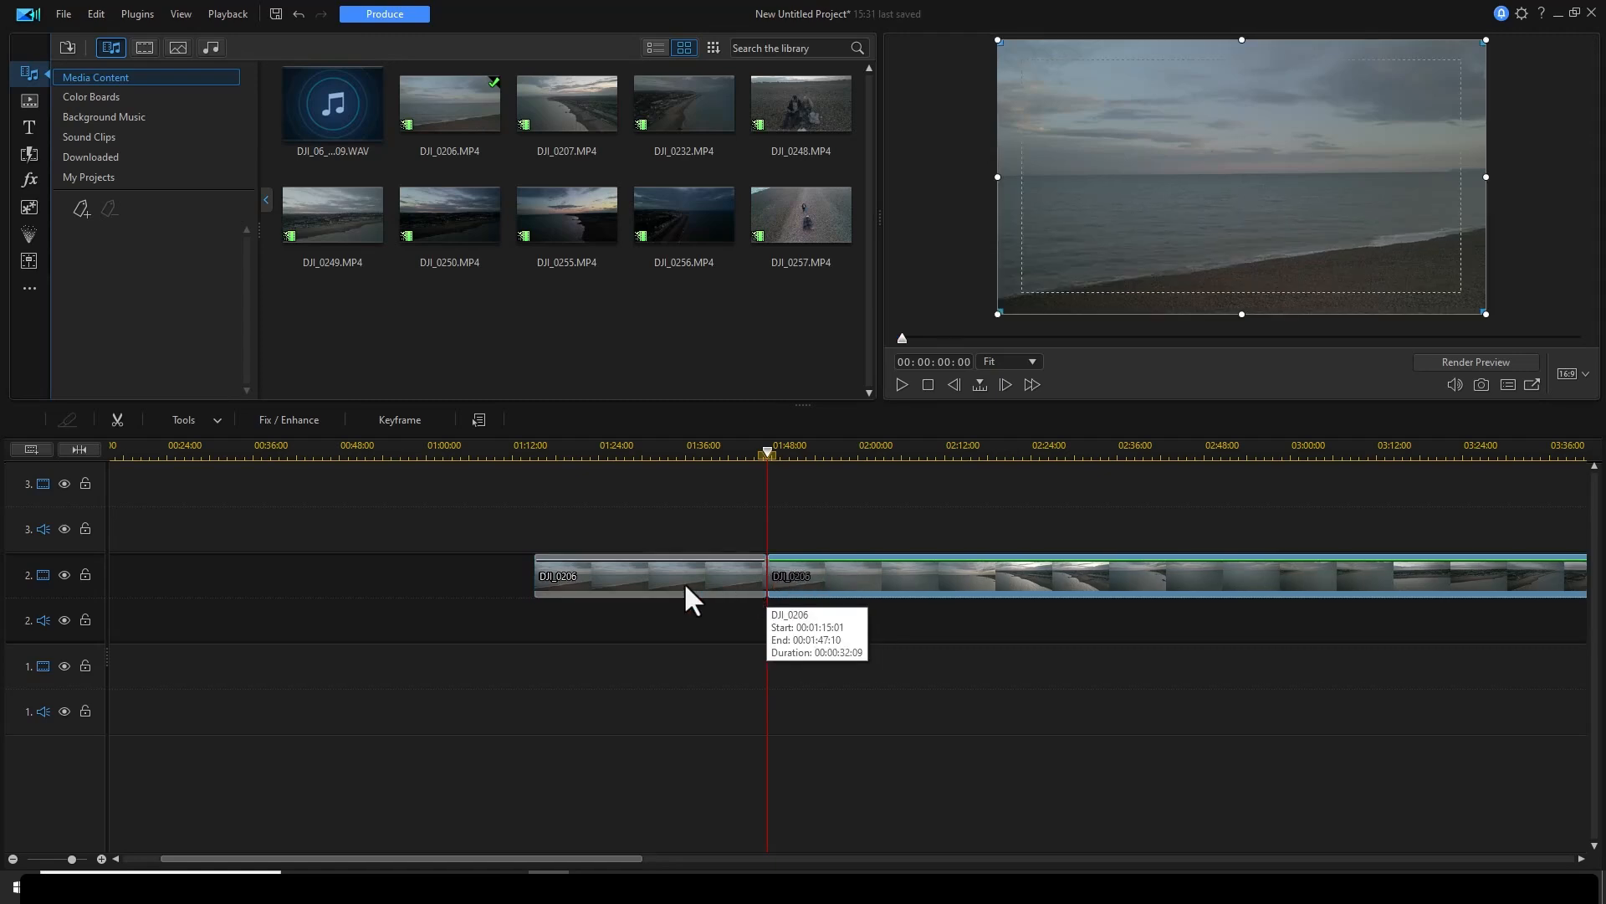
- Remove the section of DJI_0206 before the split and leave the gap
click(699, 577)
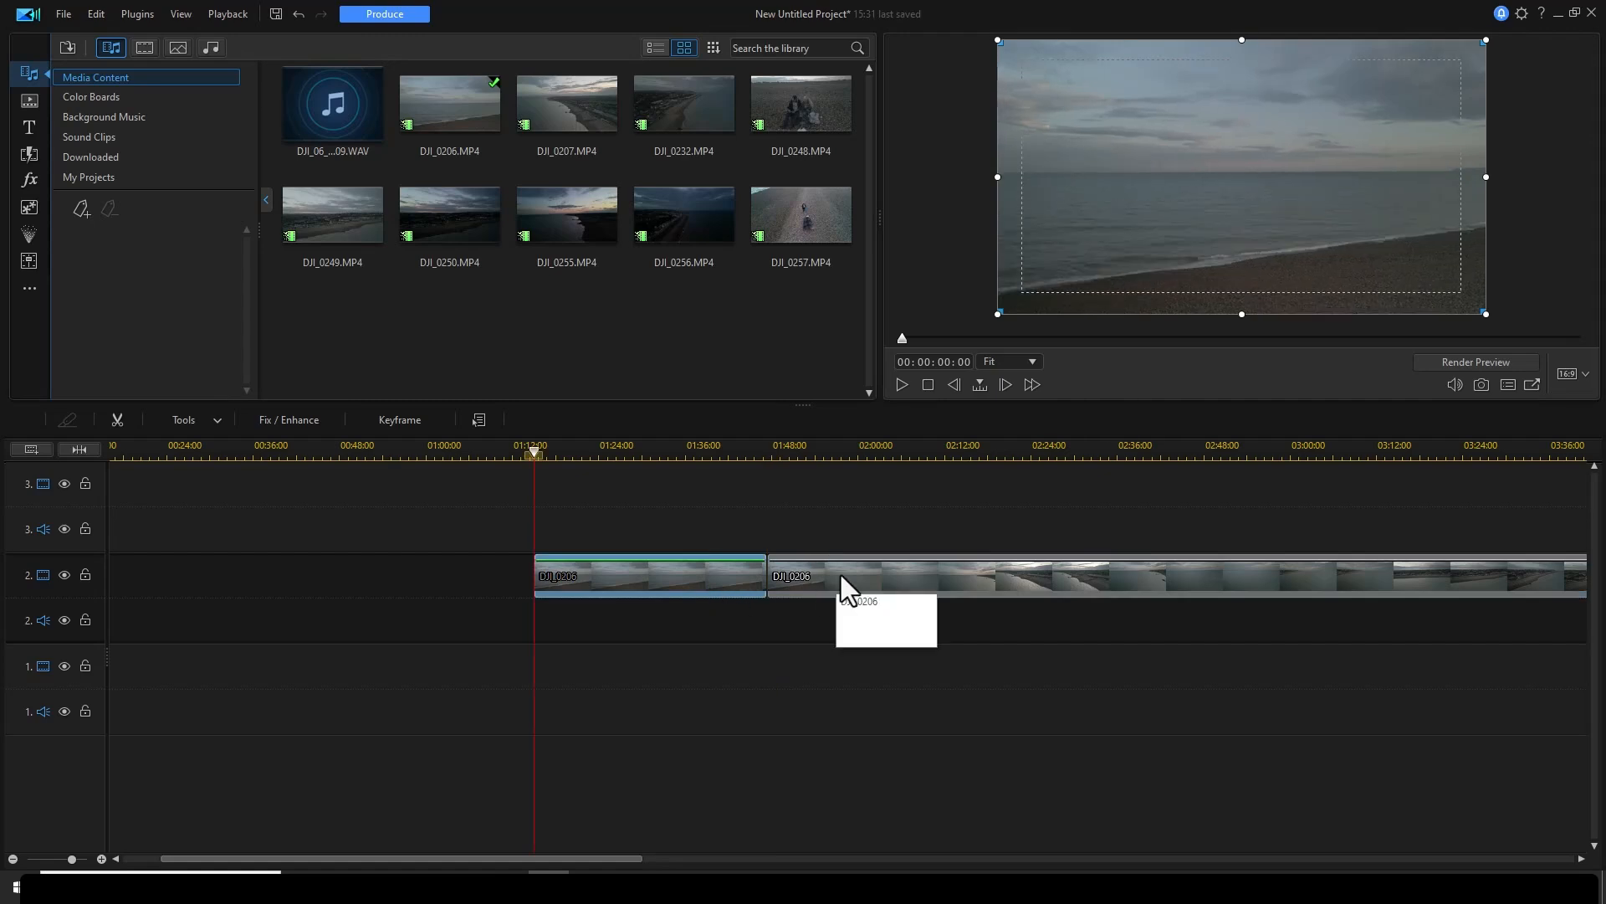
click(795, 573)
click(692, 577)
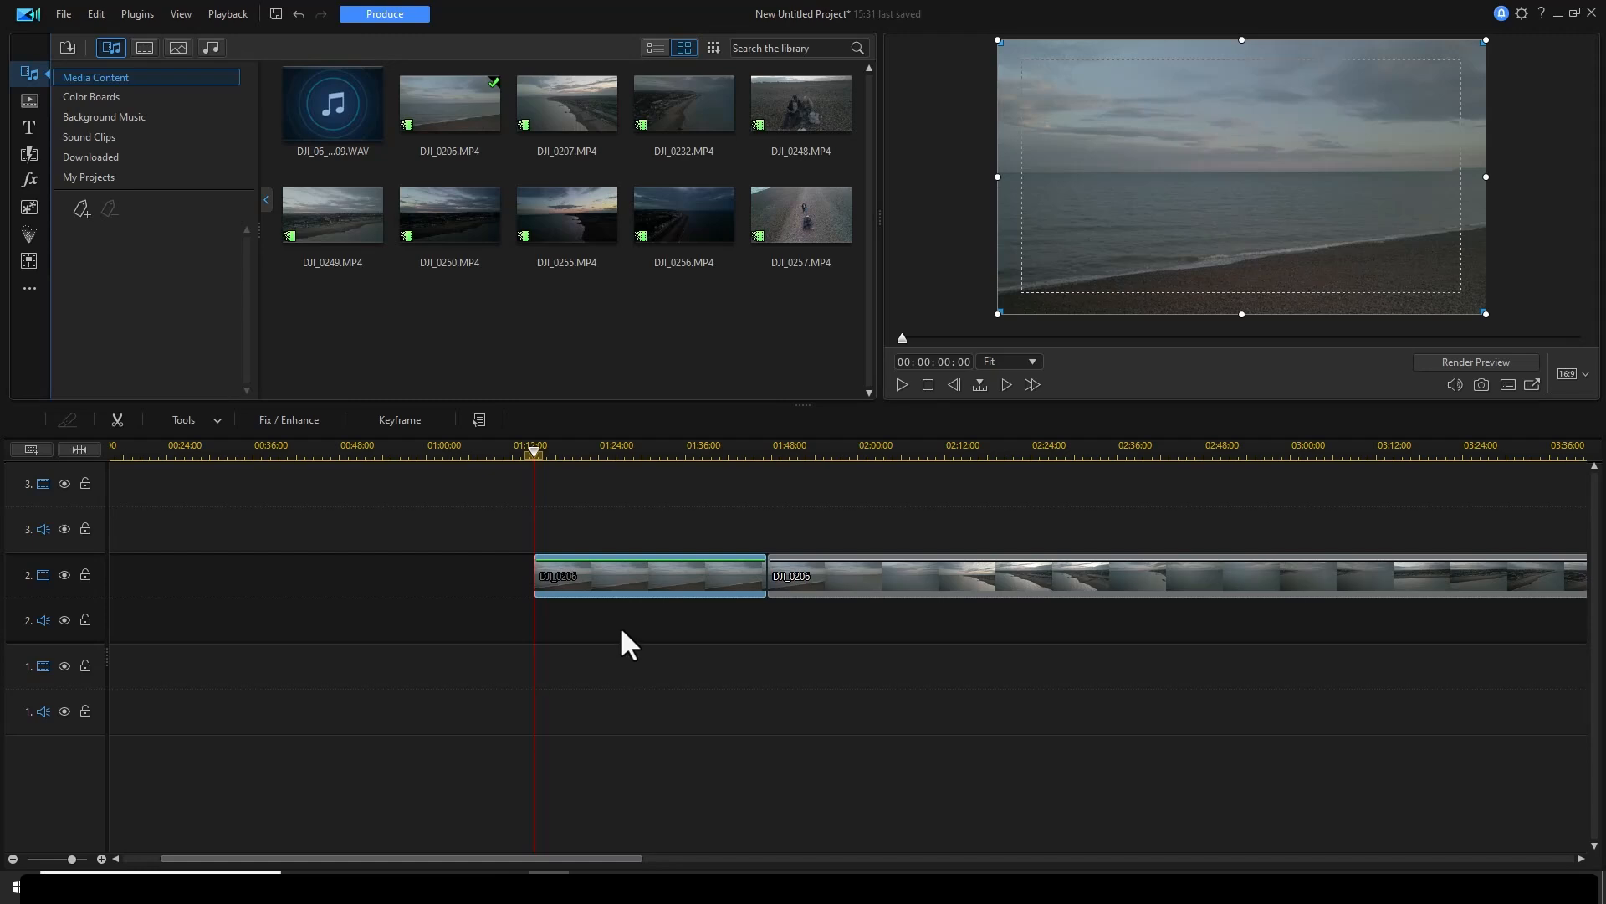
key(Delete)
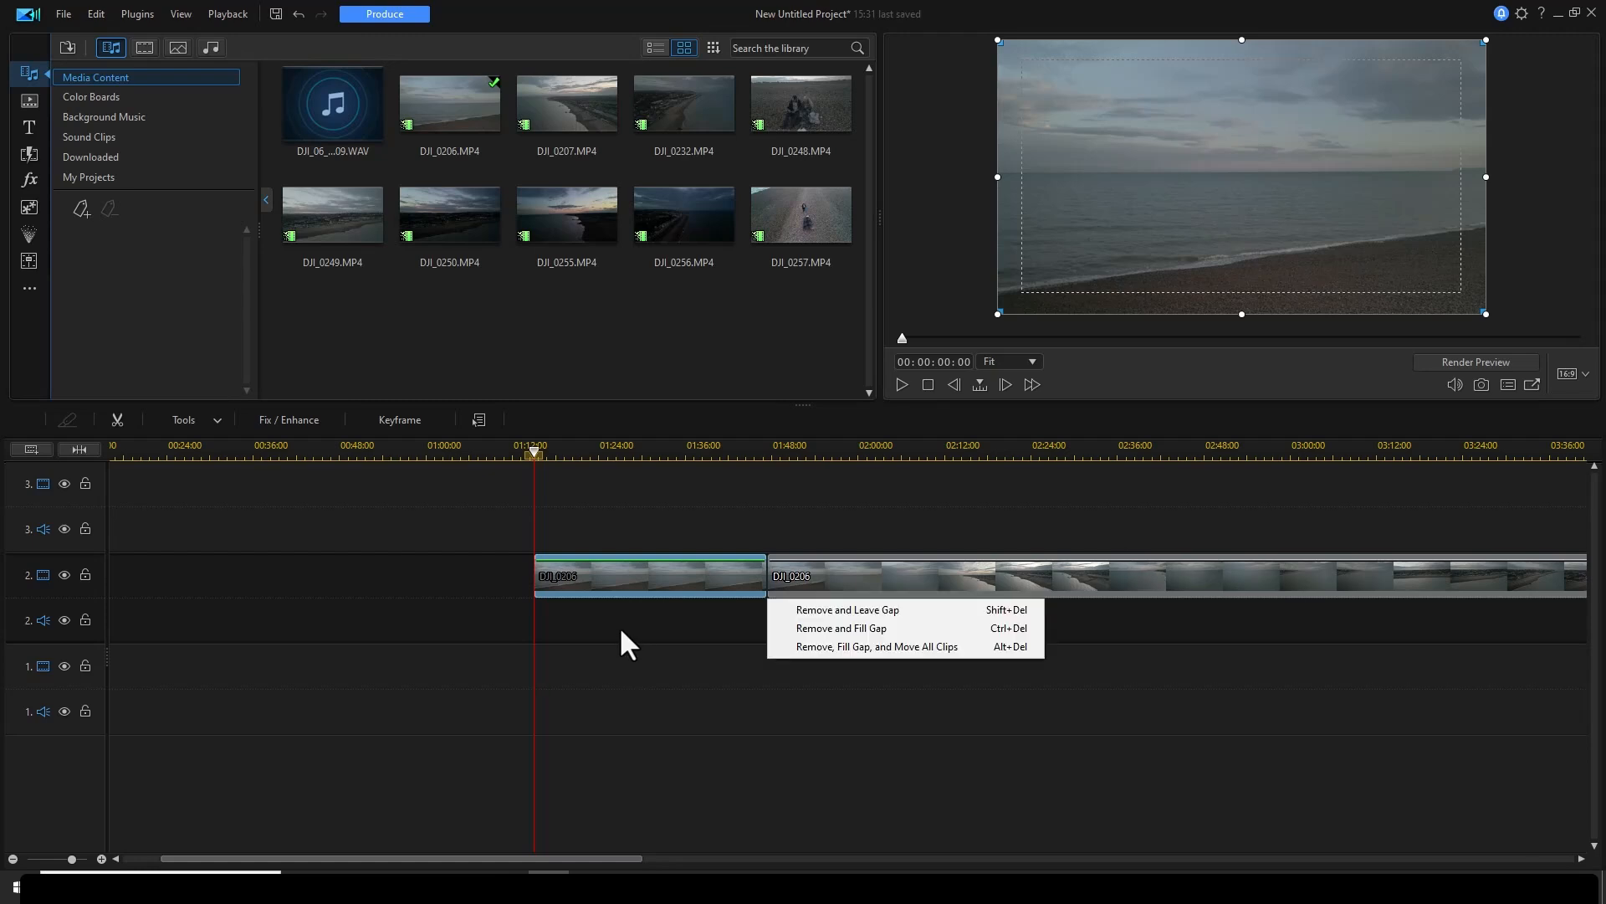
click(897, 611)
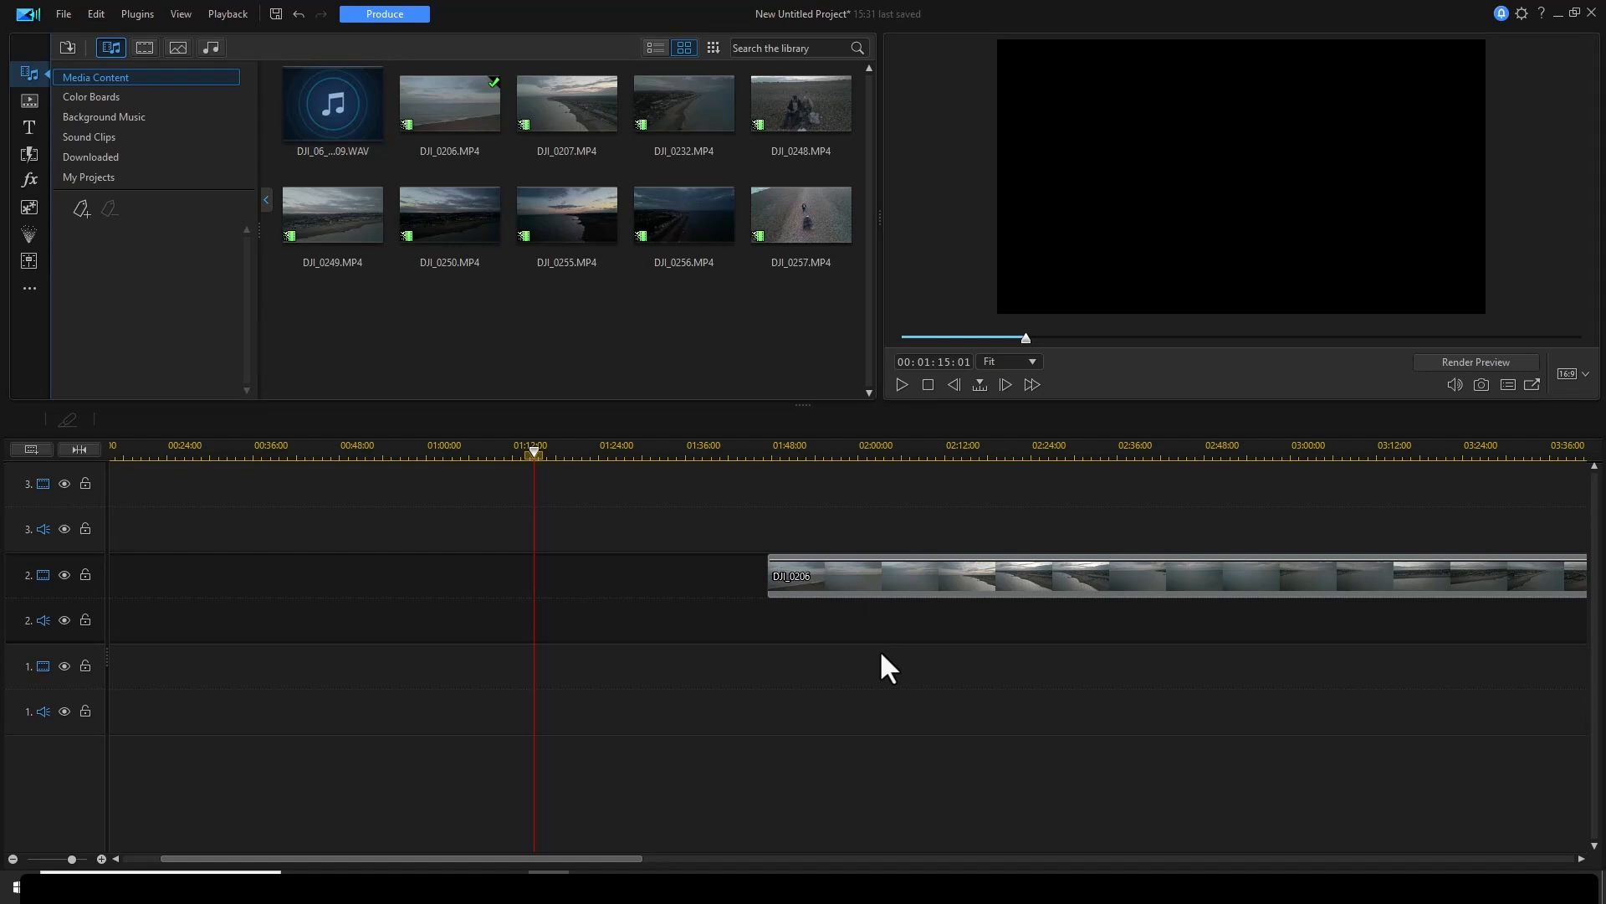
- Mark a timeline range of about 10 seconds from the start of DJI_0206, then clear it and return the playhead to the clip's start
click(767, 452)
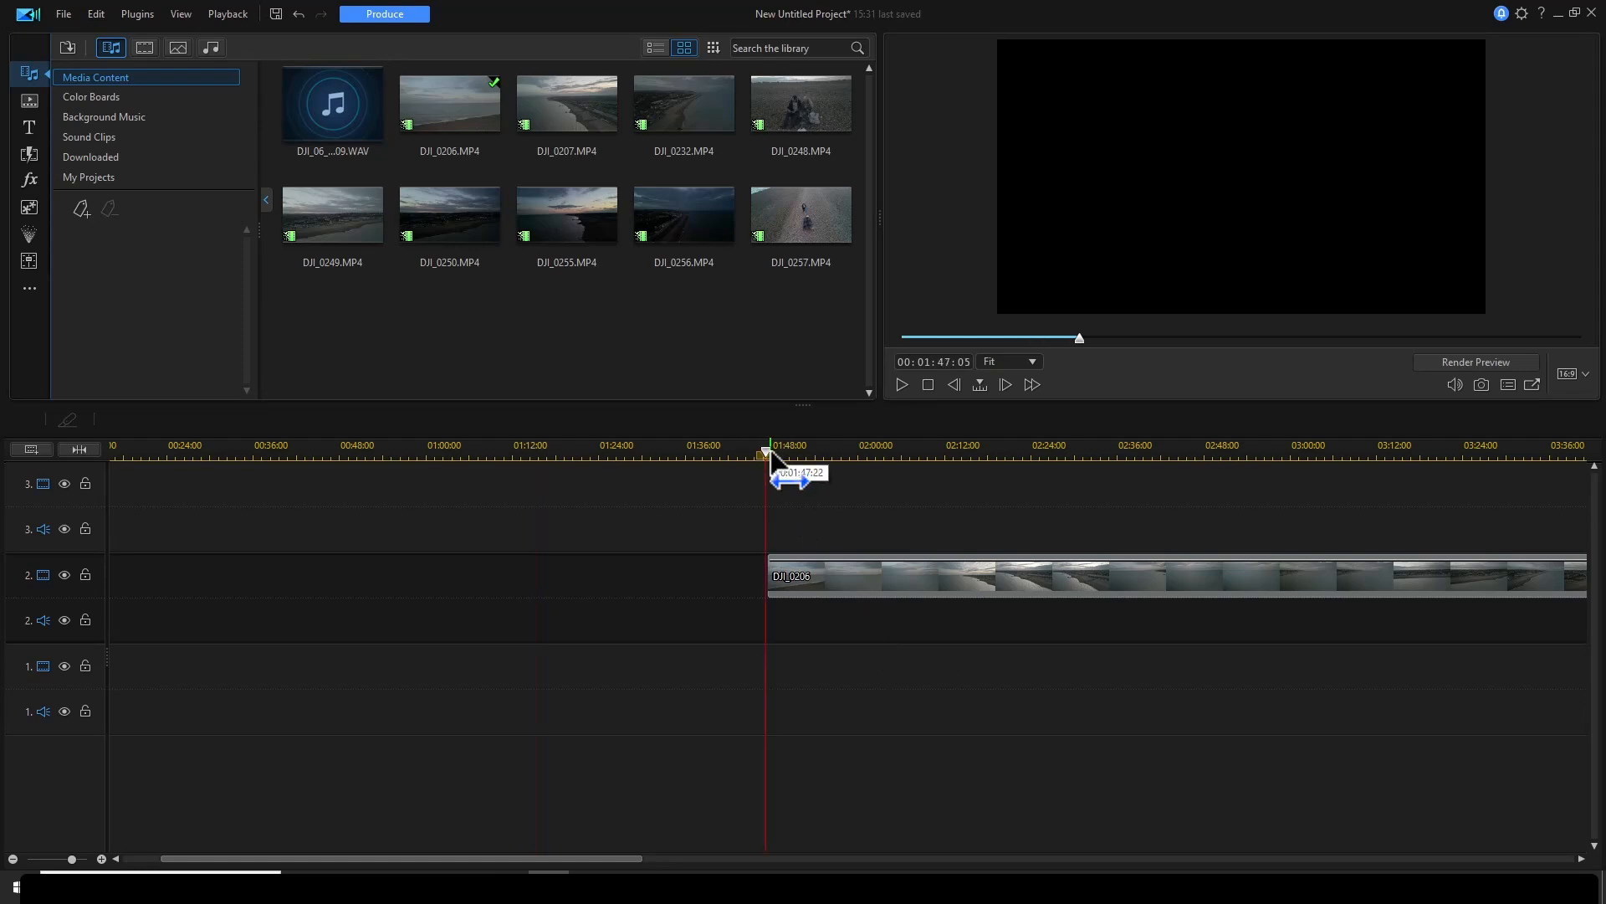
mouse_move(765, 453)
mouse_down()
mouse_move(984, 480)
mouse_move(763, 494)
mouse_move(749, 435)
mouse_move(767, 456)
mouse_move(854, 465)
mouse_up()
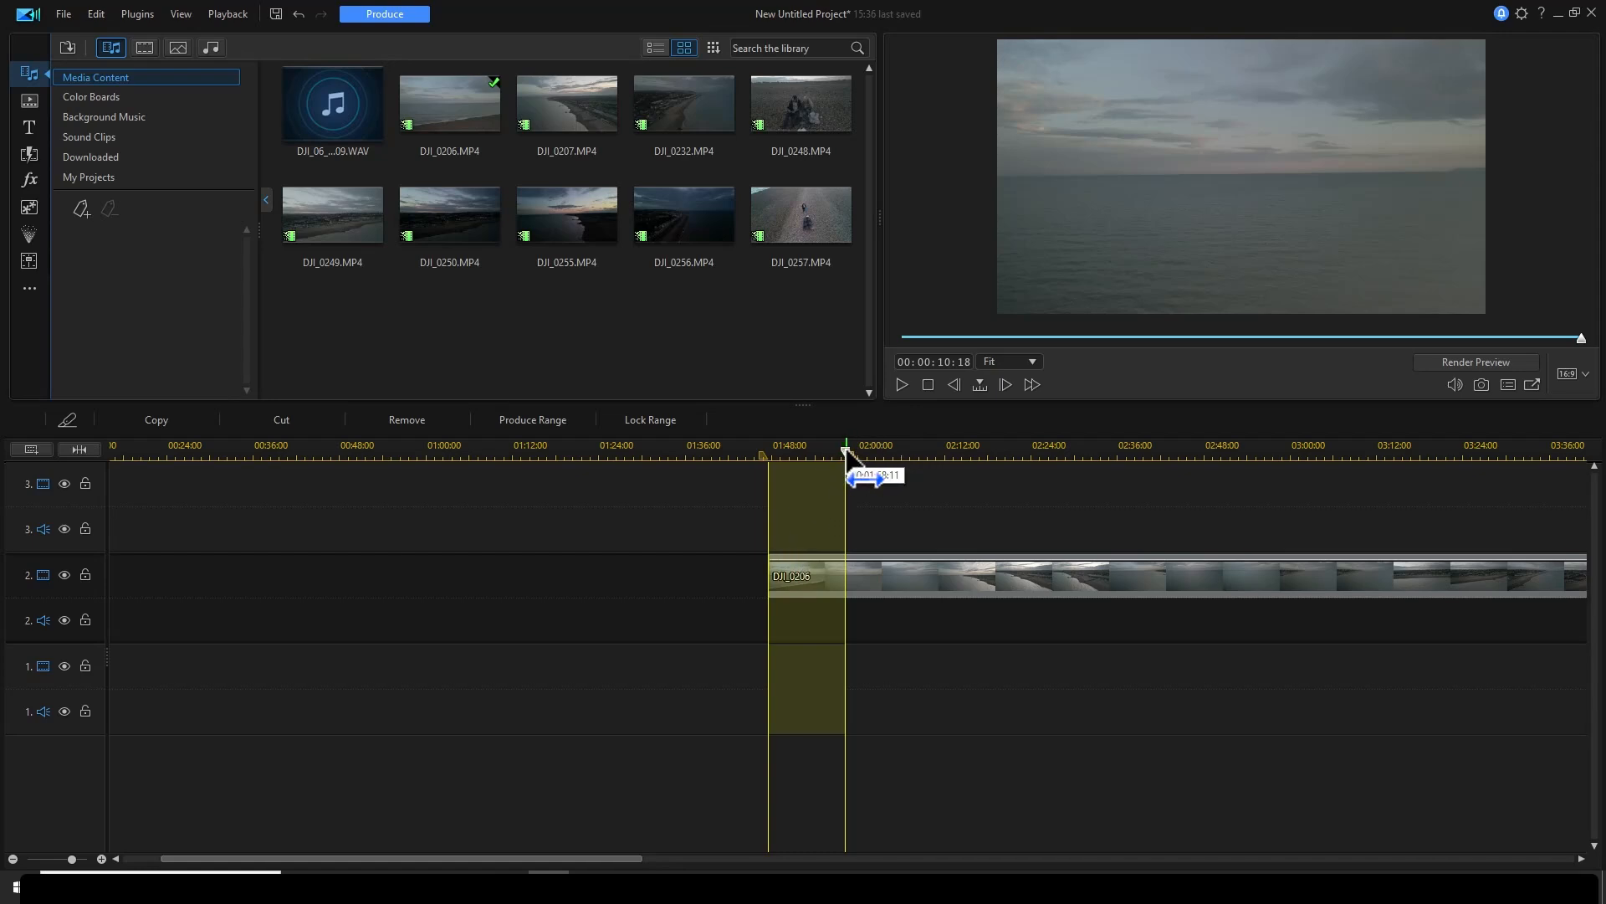
click(840, 493)
drag(843, 450, 766, 471)
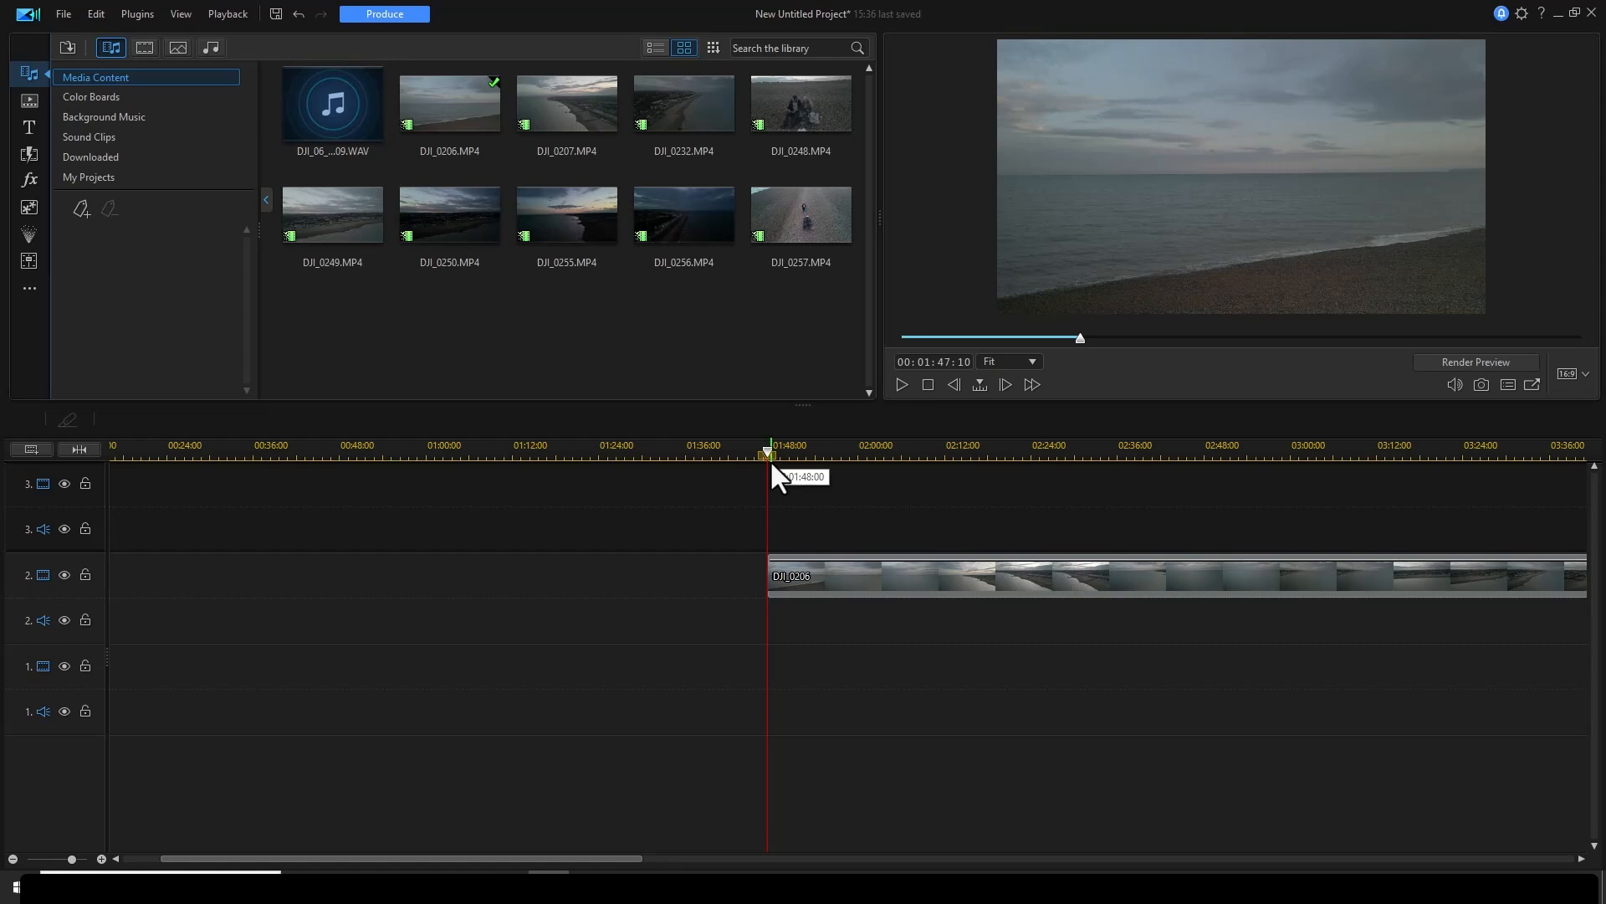
- Mark a range of 00:00:10:06 from the start of DJI_0206, split the clip at 00:01:57:16 and clear the range
drag(770, 460, 845, 474)
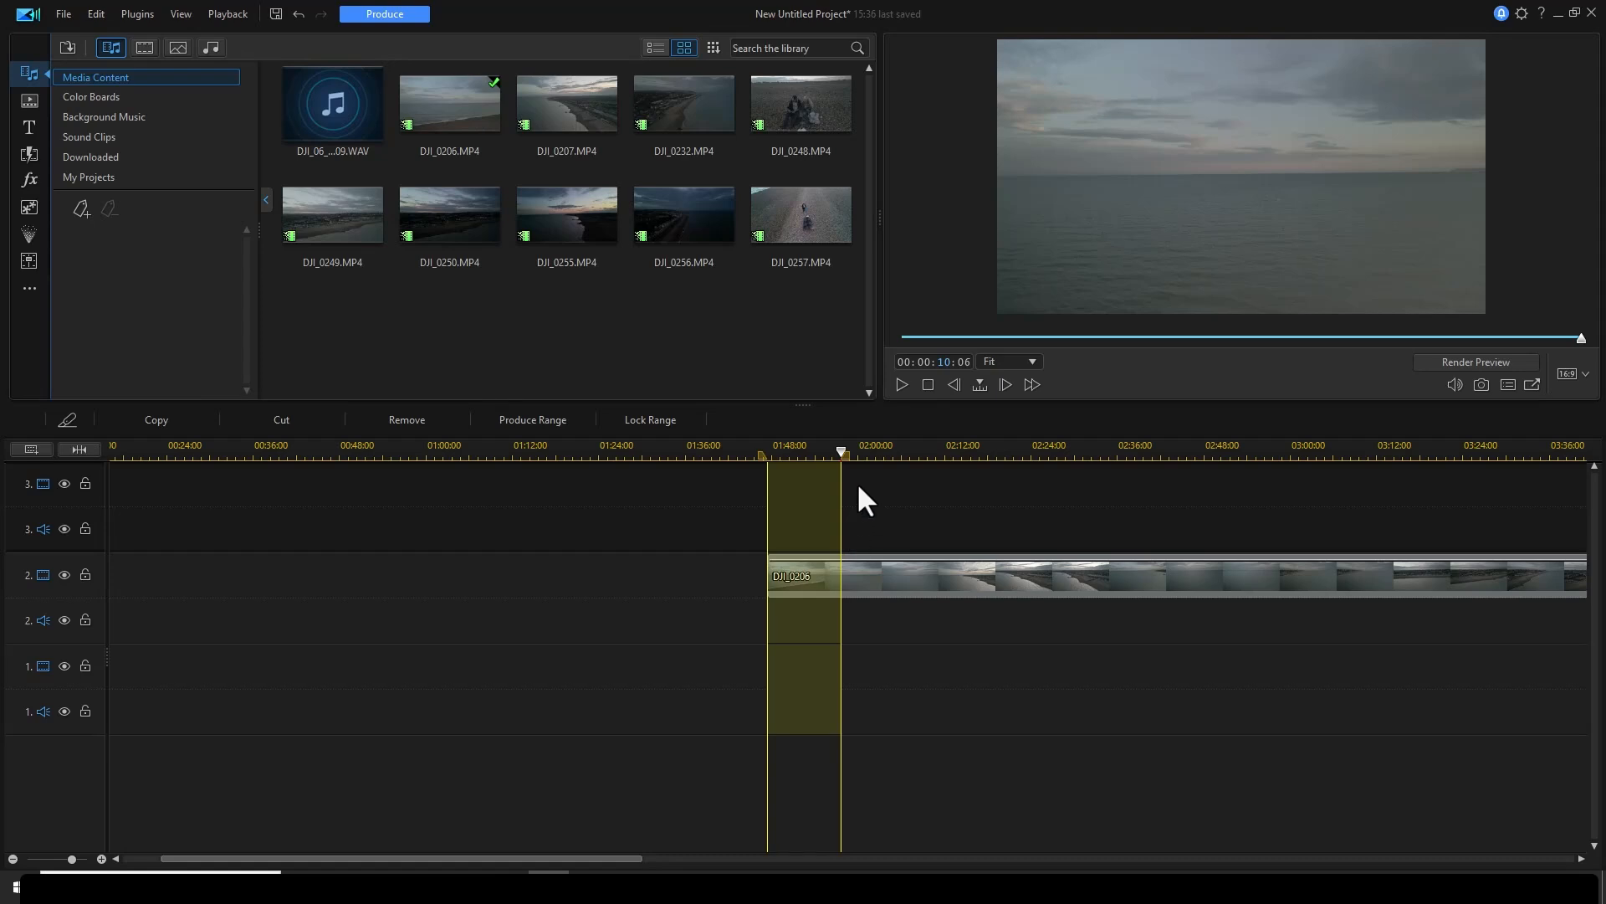
key(ctrl+t)
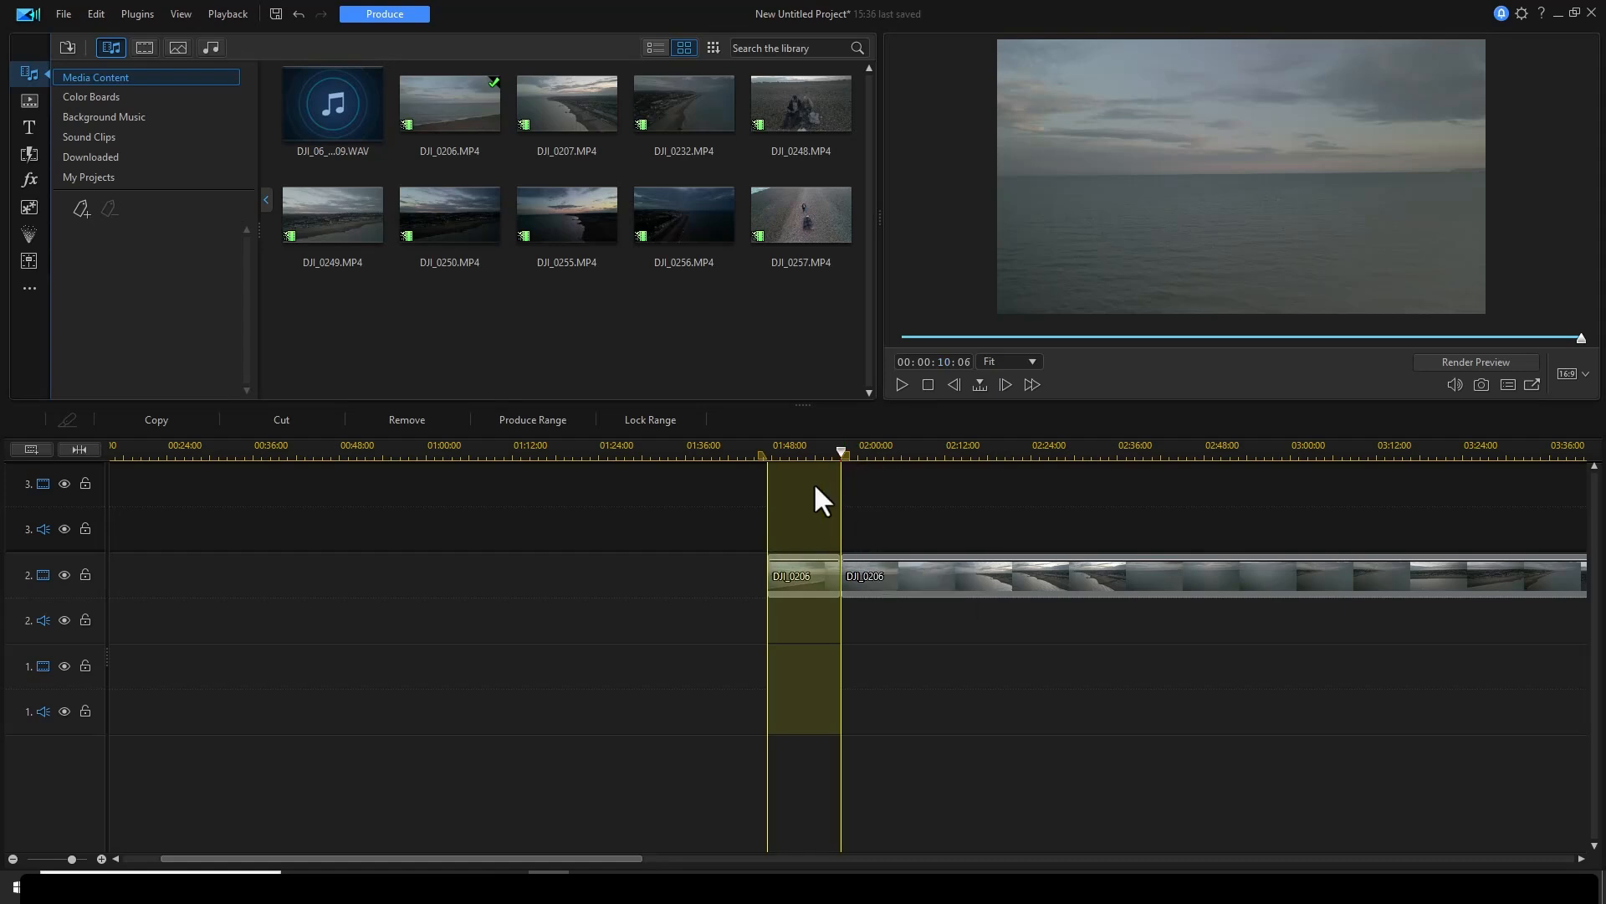
click(880, 495)
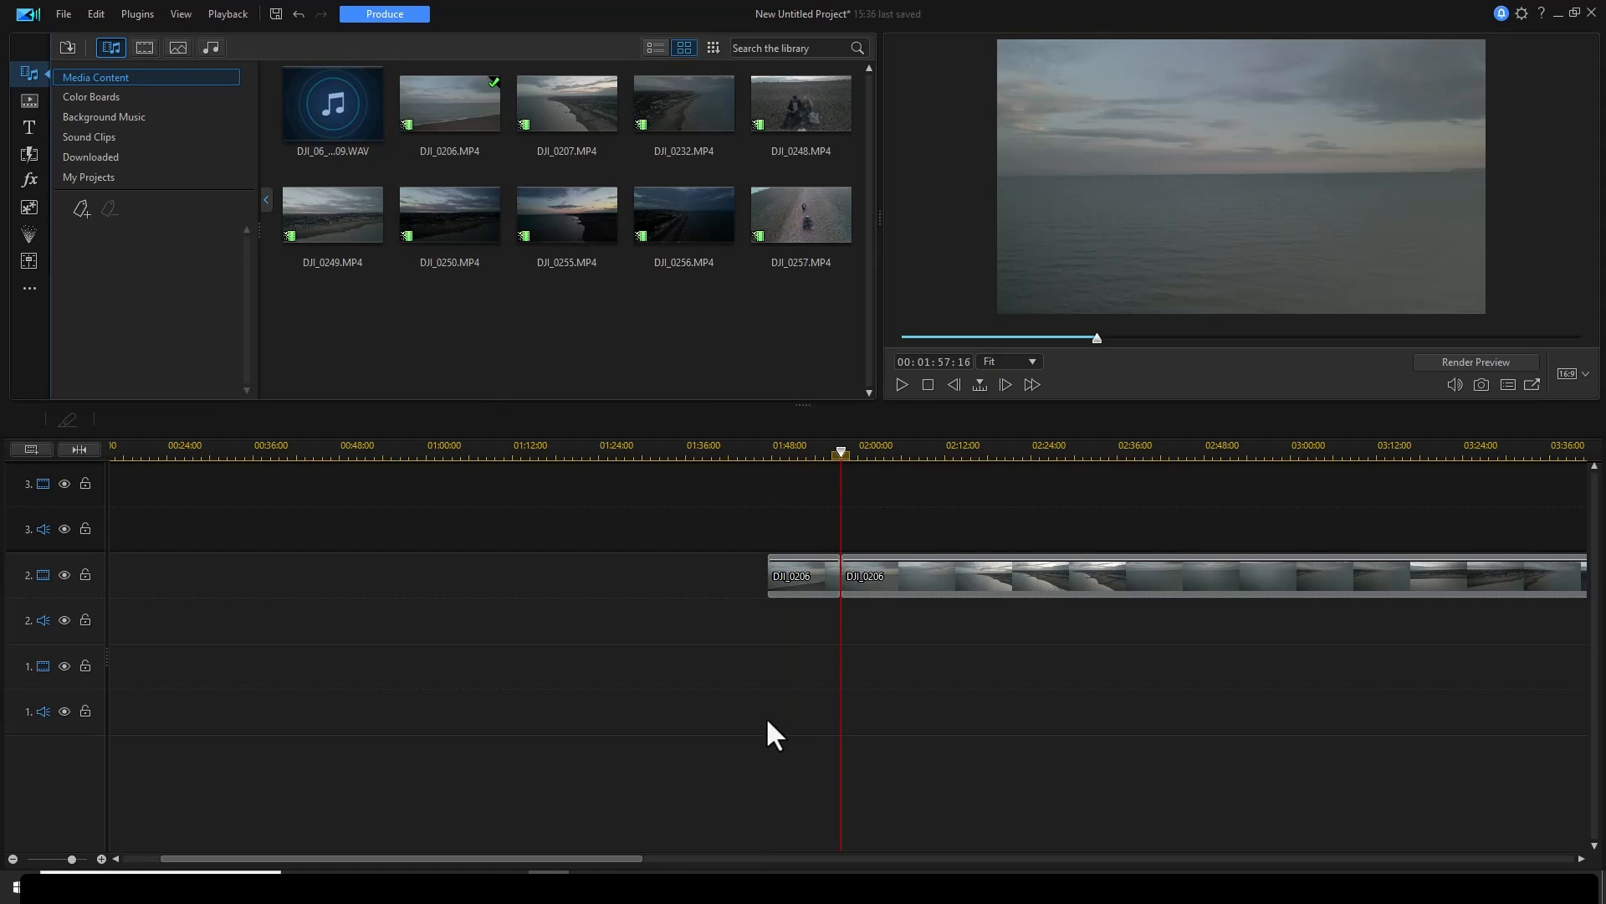
- Split DJI_0206 at 00:02:18:14 and again 00:00:31:18 into the section that follows
click(789, 583)
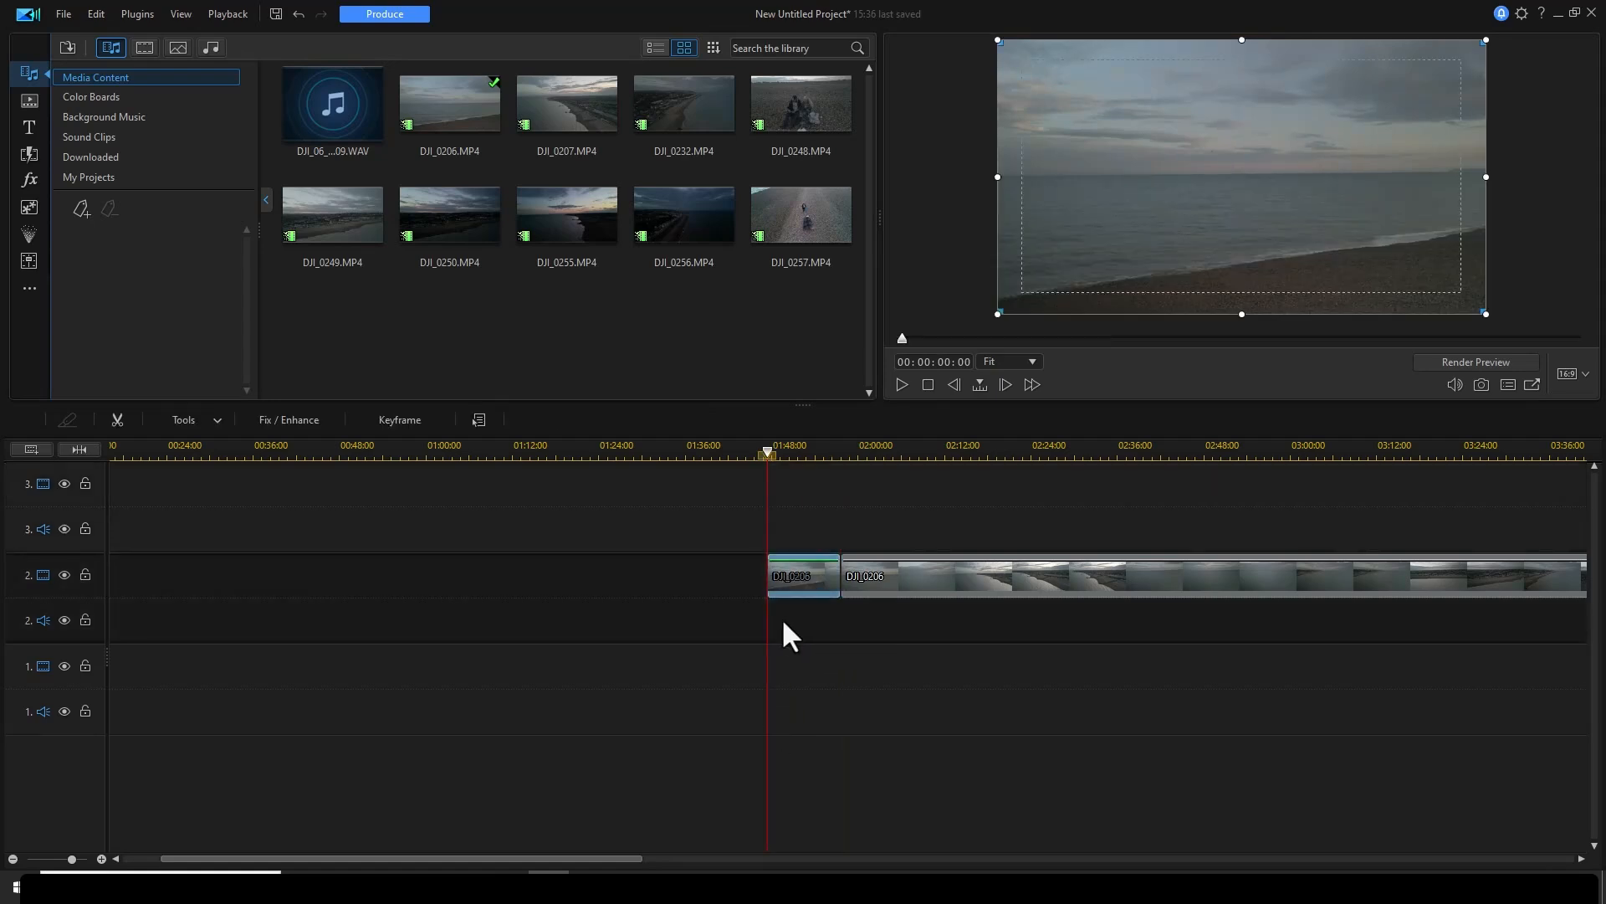
click(844, 456)
drag(845, 456, 991, 469)
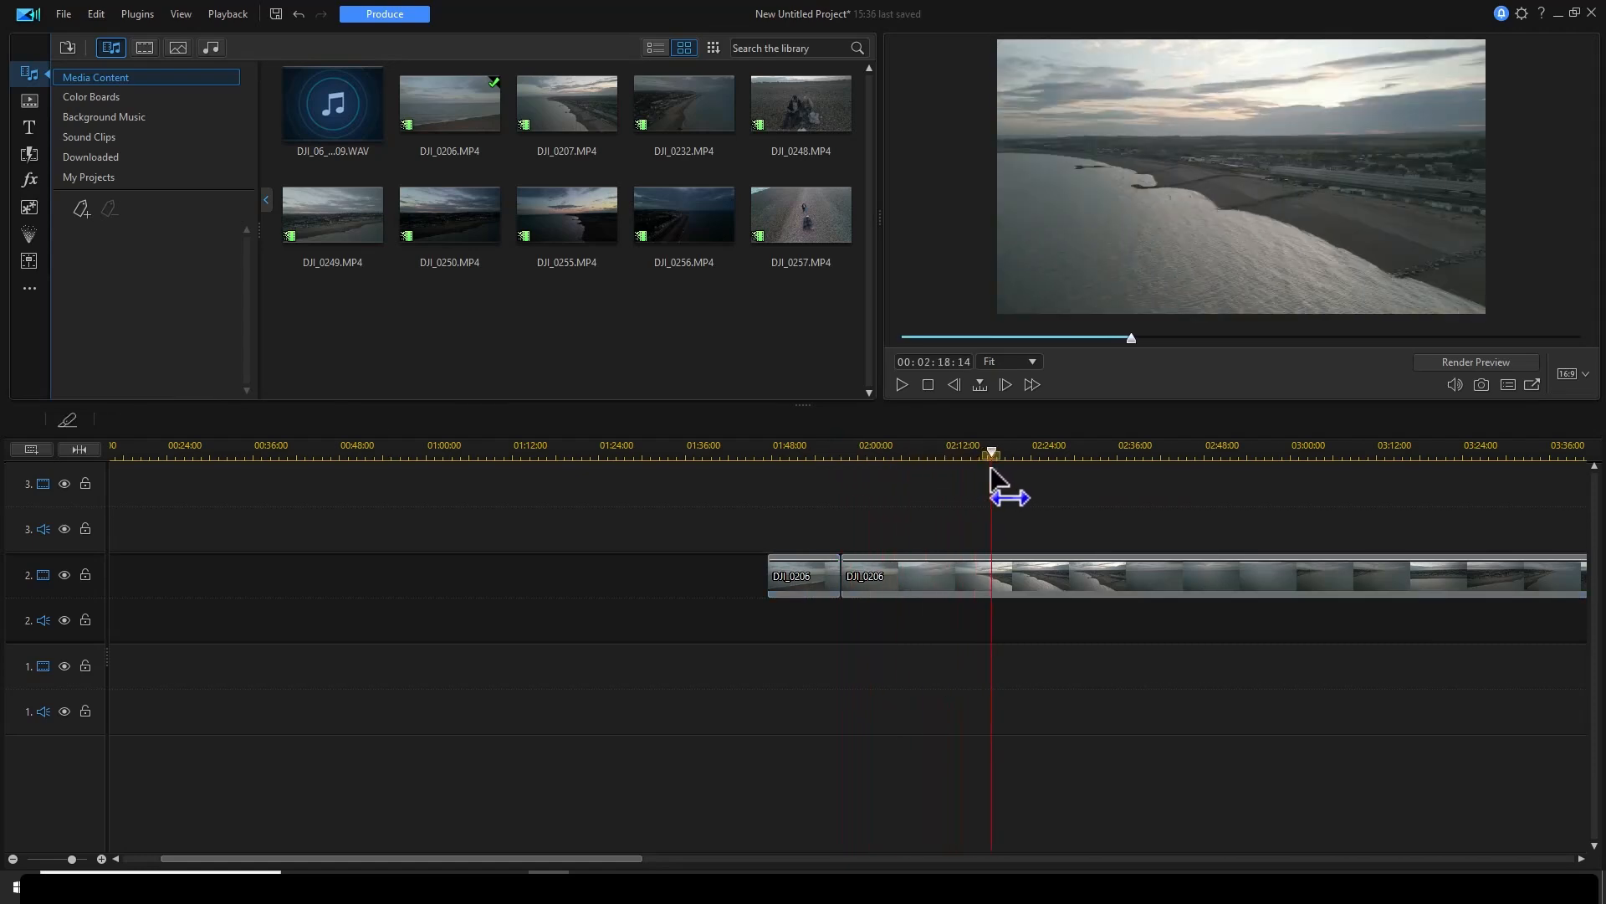
click(1004, 577)
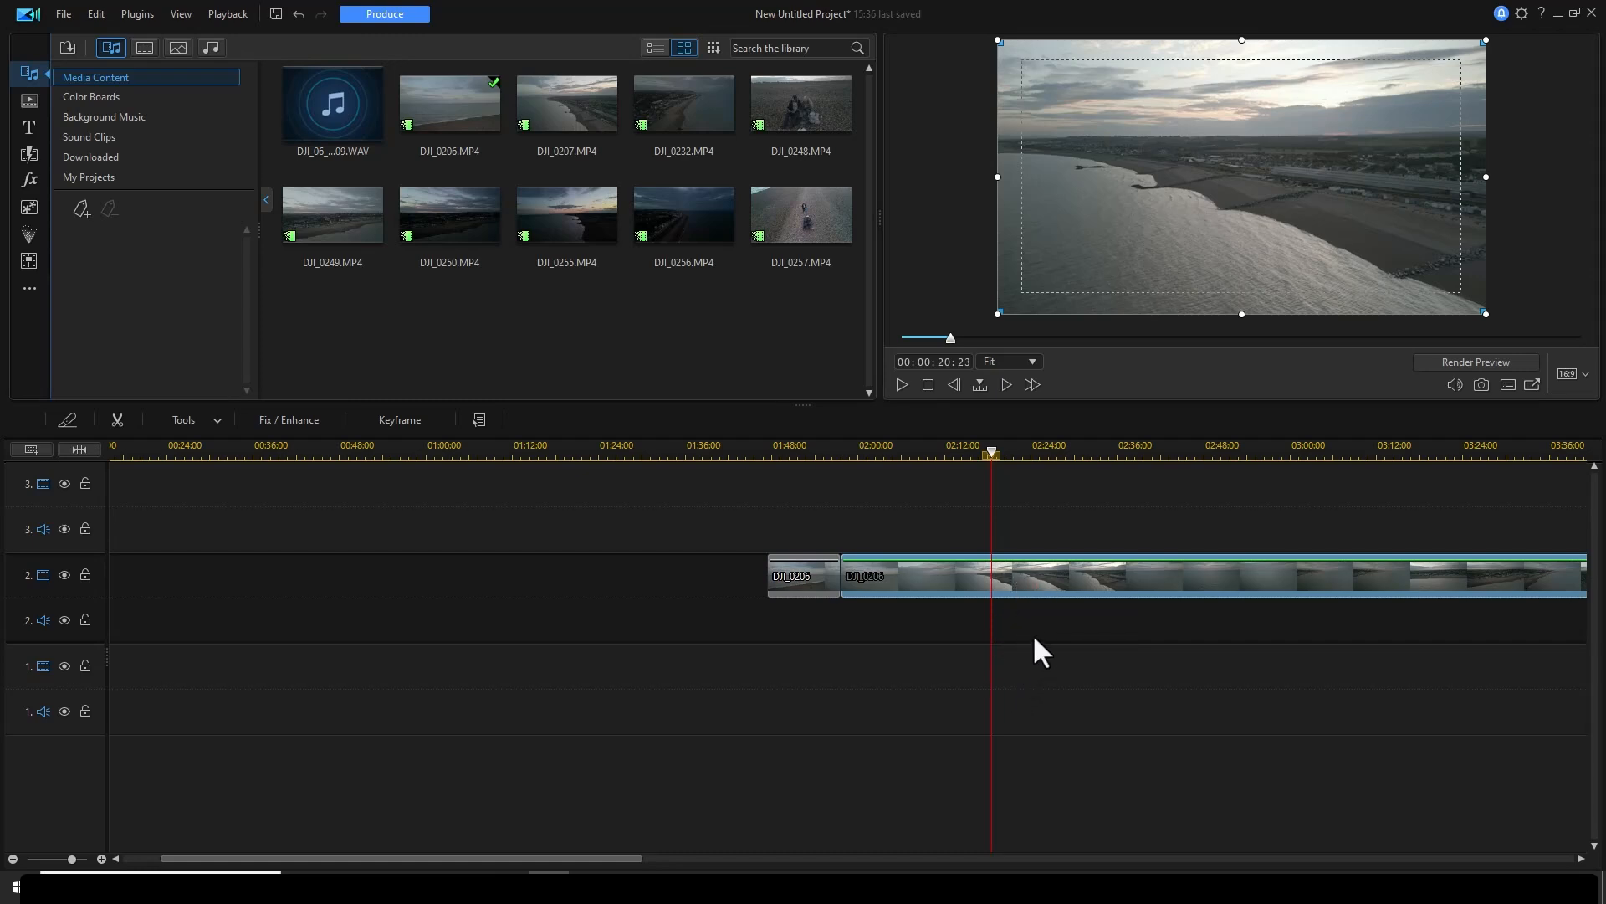
key(ctrl+t)
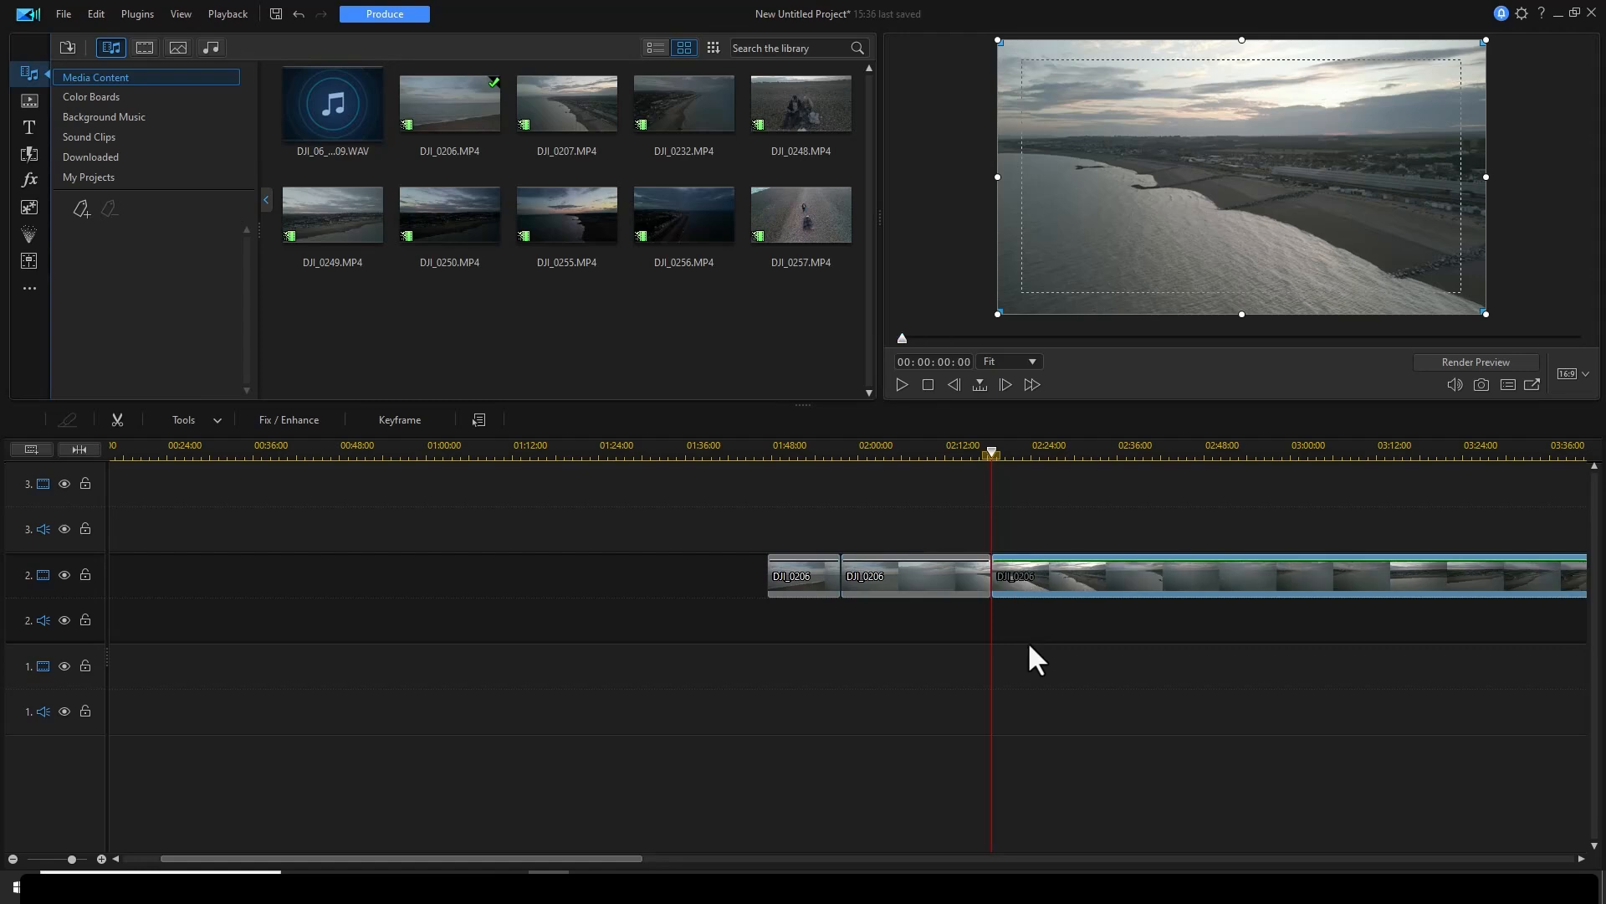
drag(992, 453, 1221, 468)
click(1237, 564)
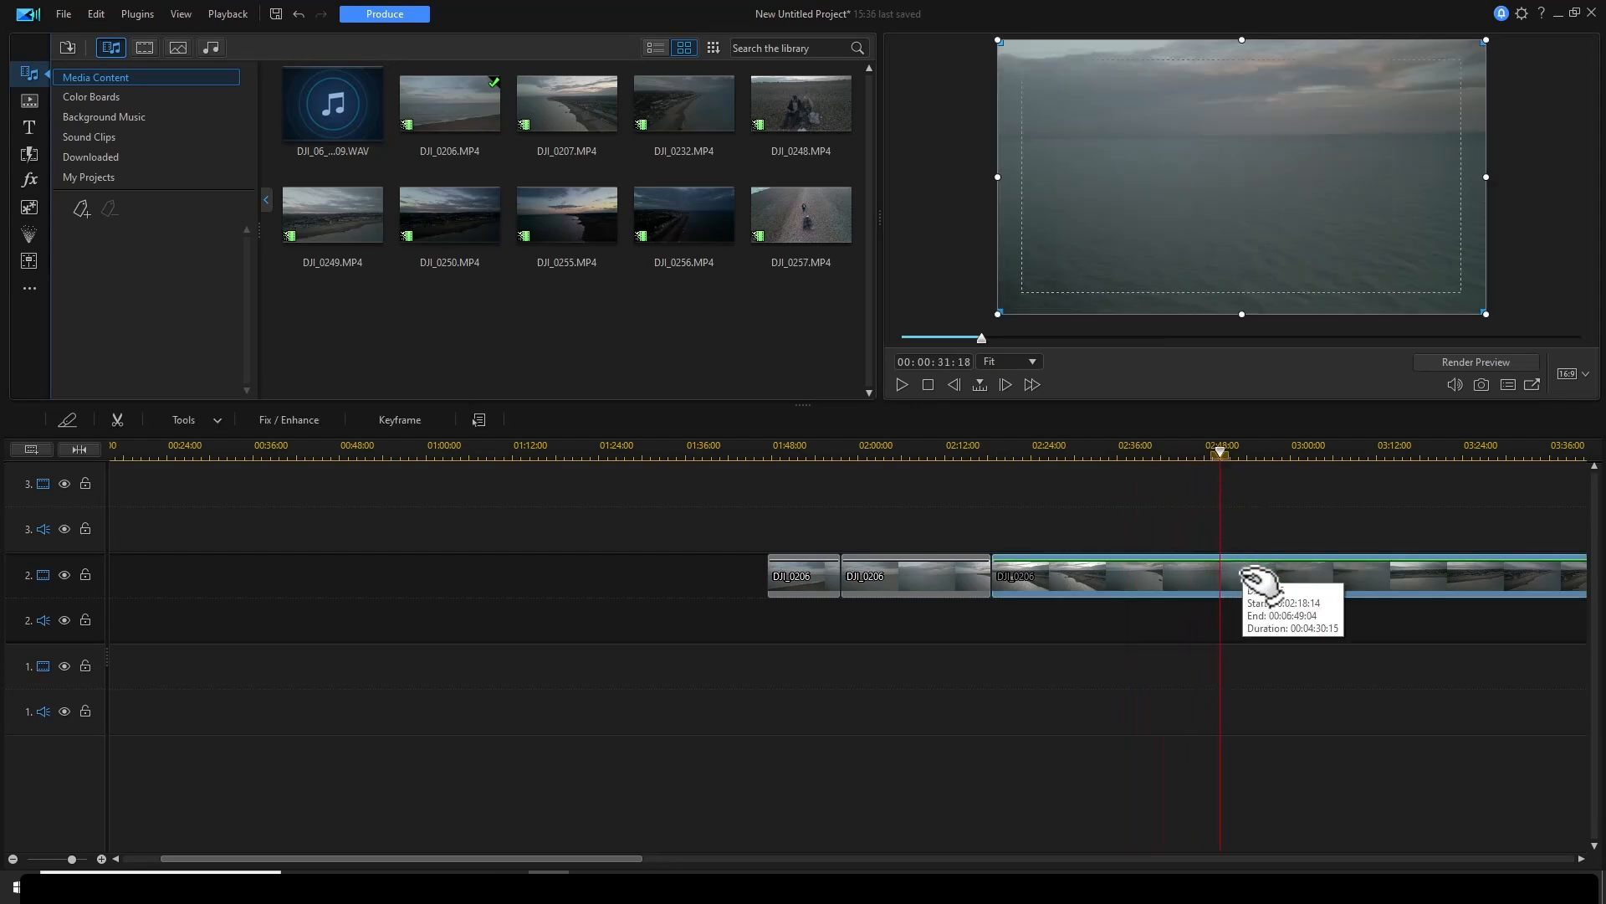
key(ctrl+t)
- Remove the second DJI_0206 section, filling the gap and moving all clips
click(947, 571)
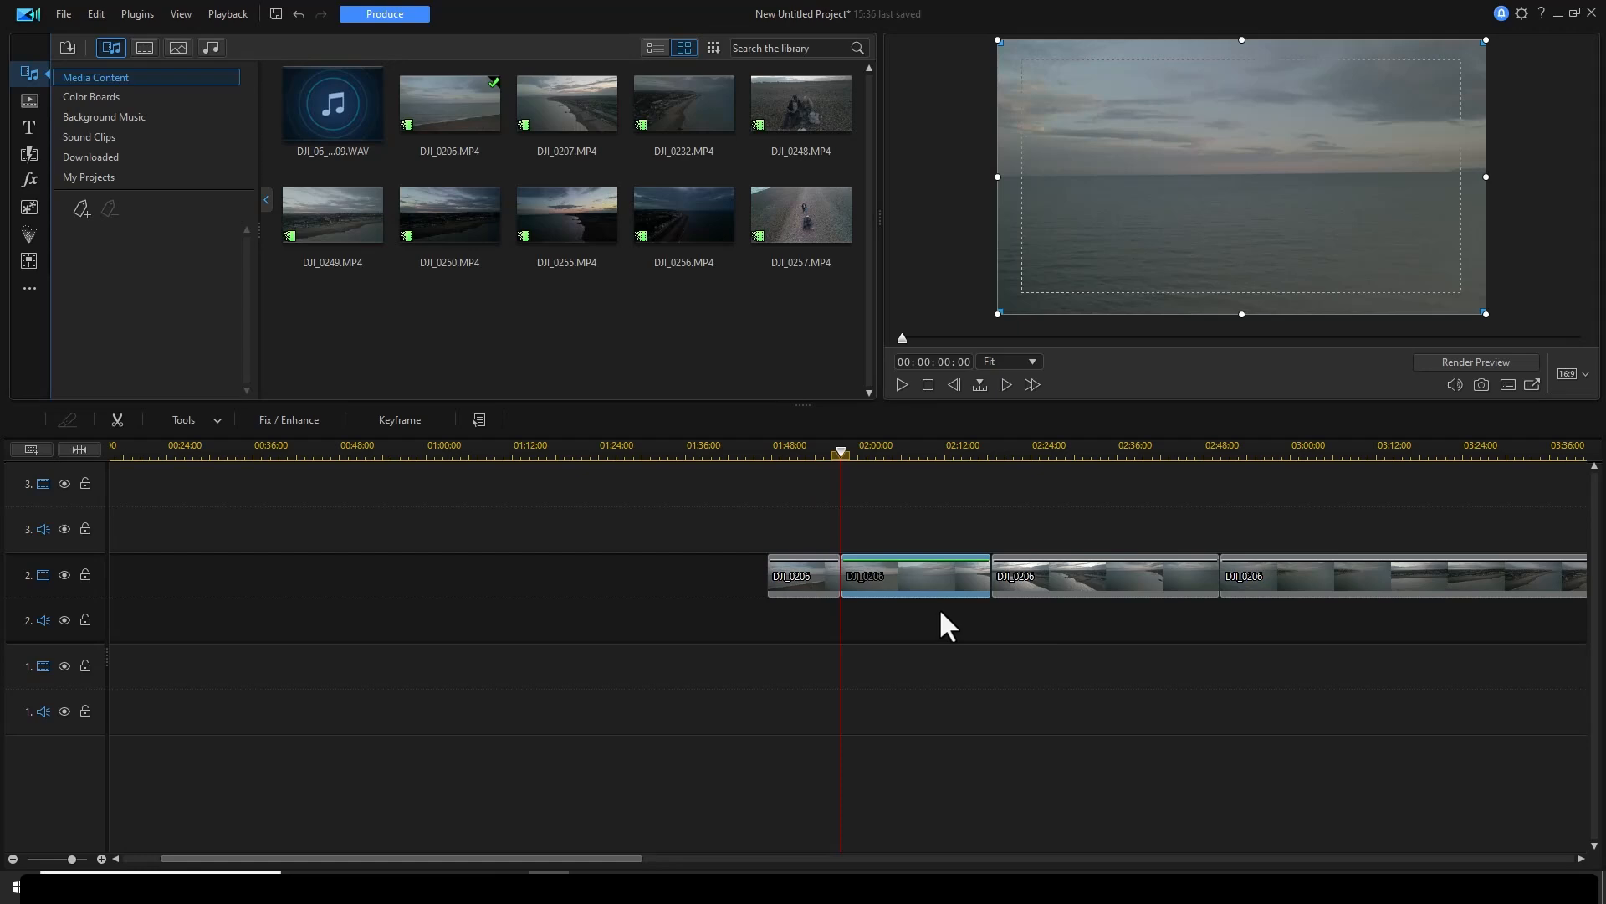
key(Delete)
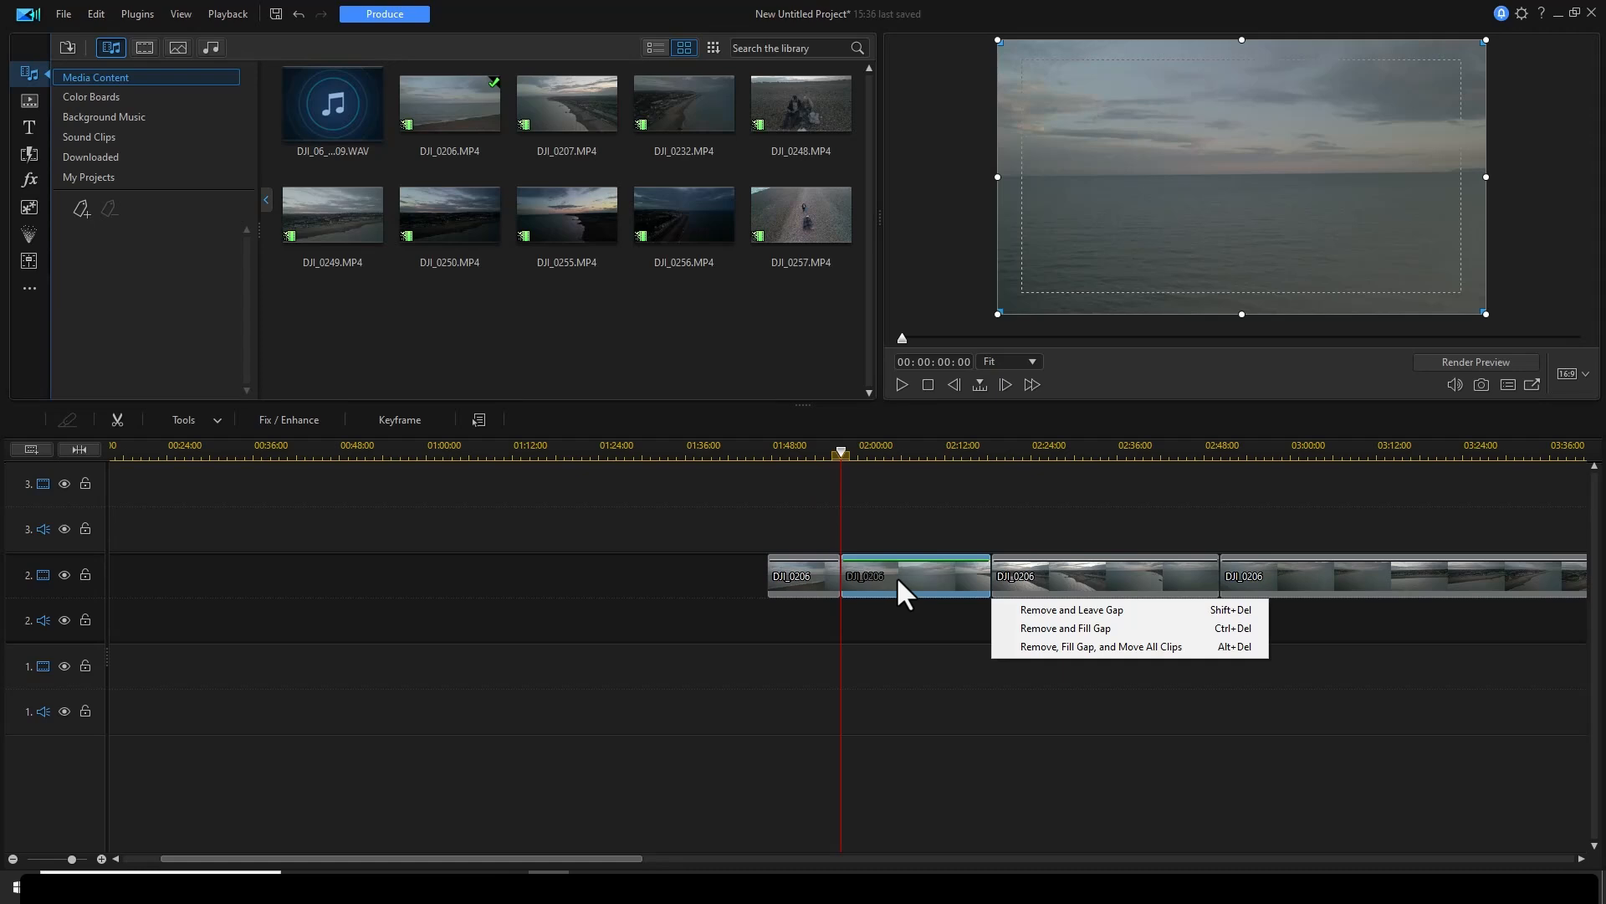
click(1136, 648)
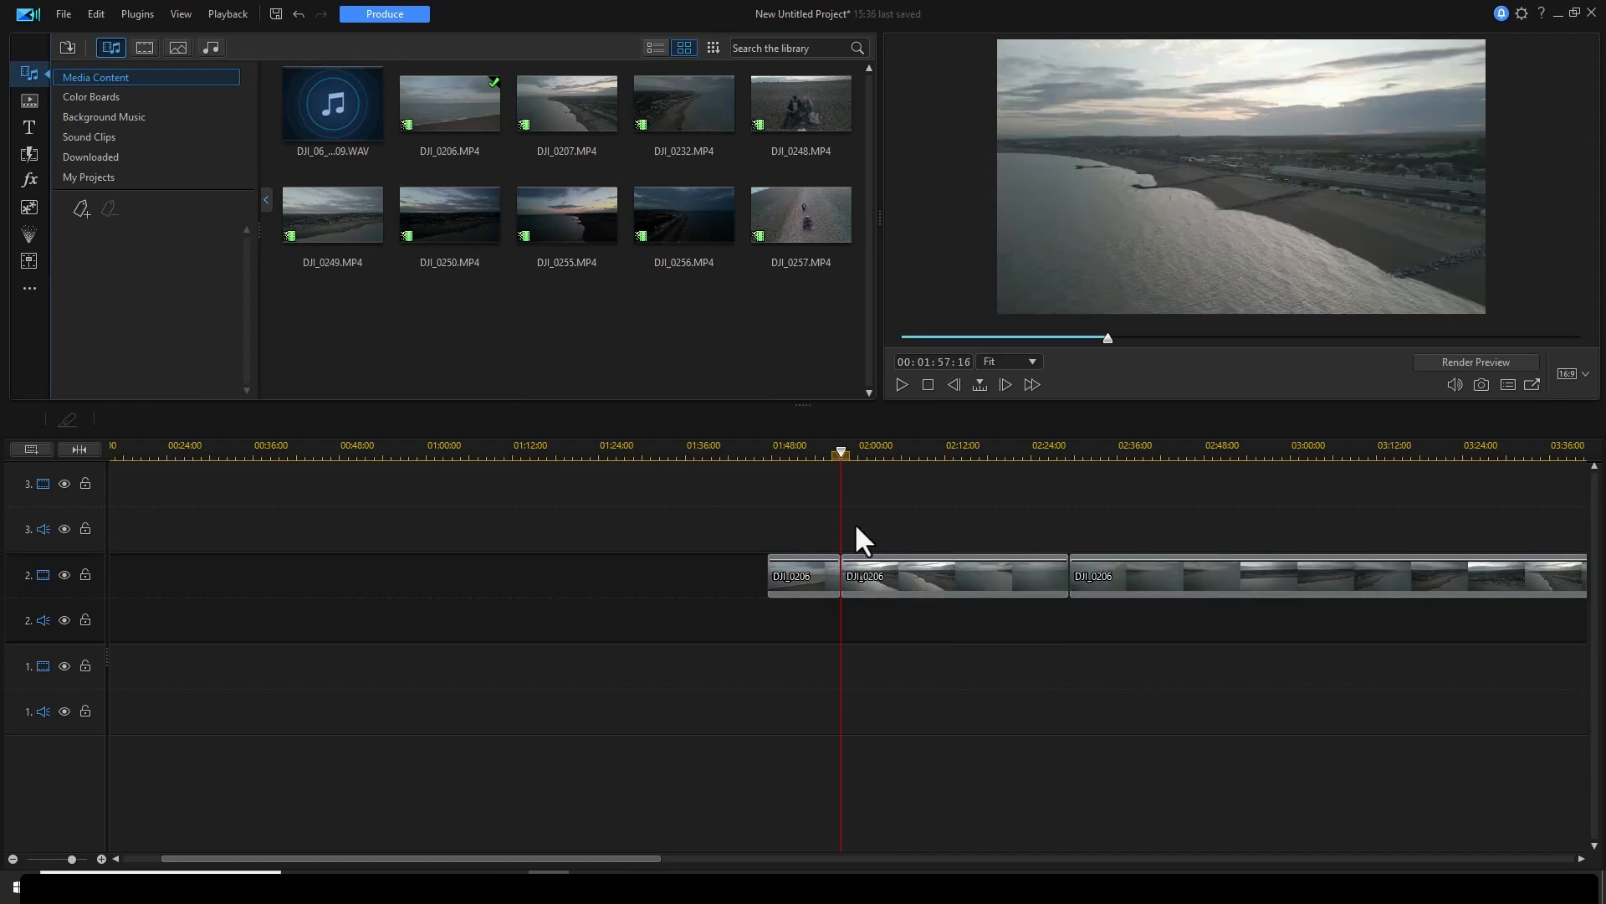
- Trim the second DJI_0206 section at both ends to a length of 00:00:12:08, moving all clips with each trim
click(805, 579)
click(825, 452)
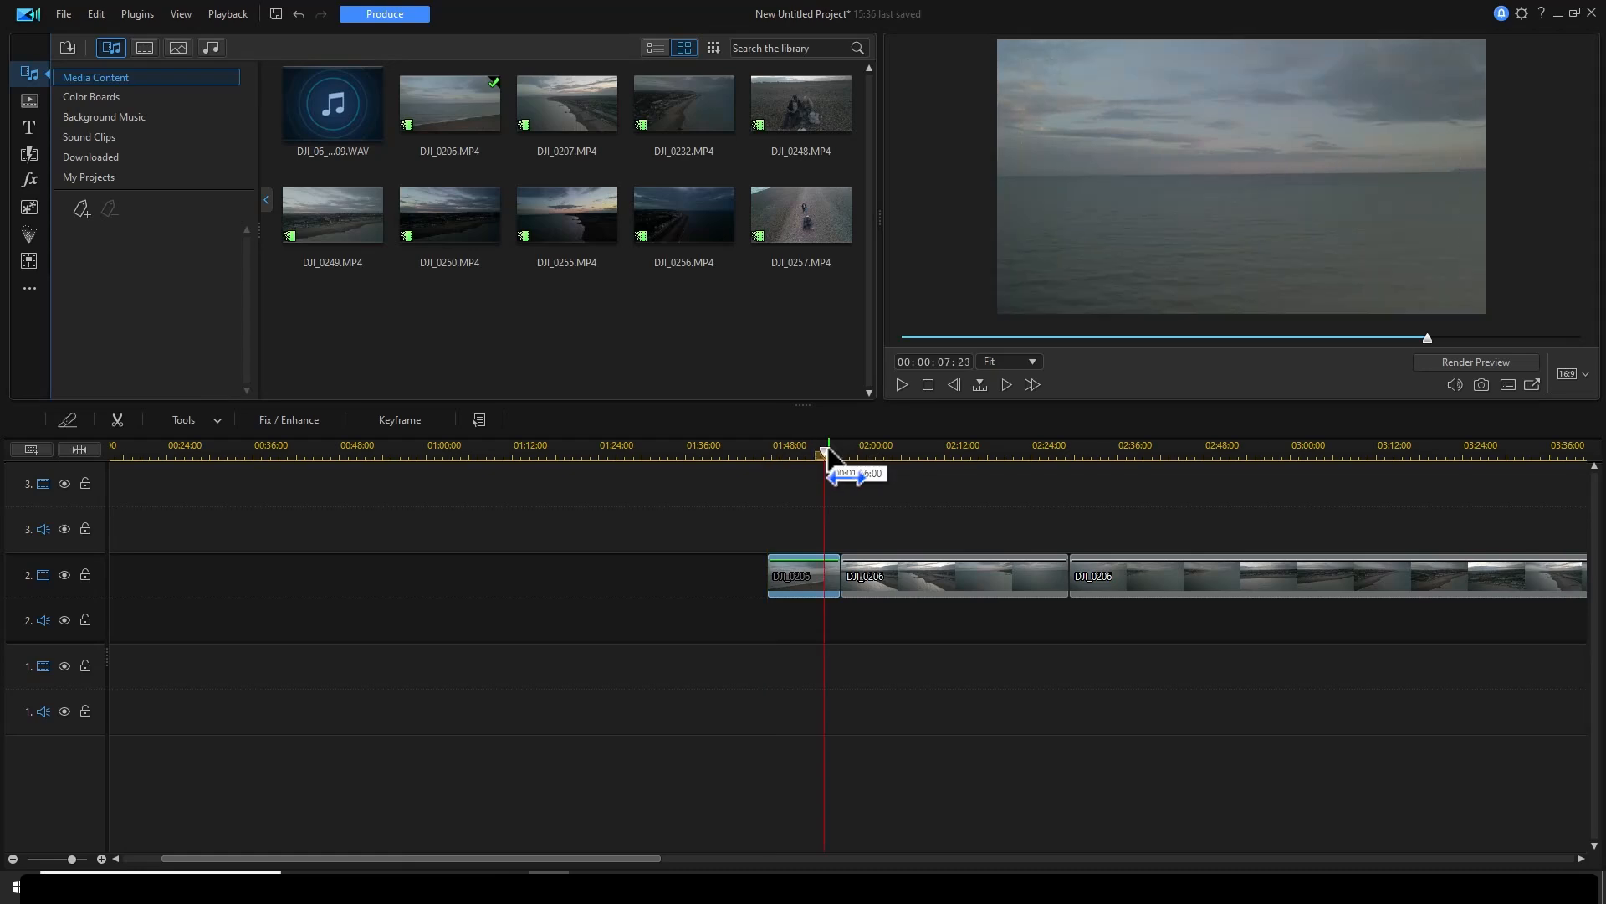
drag(825, 452, 802, 495)
drag(850, 497, 902, 583)
click(890, 569)
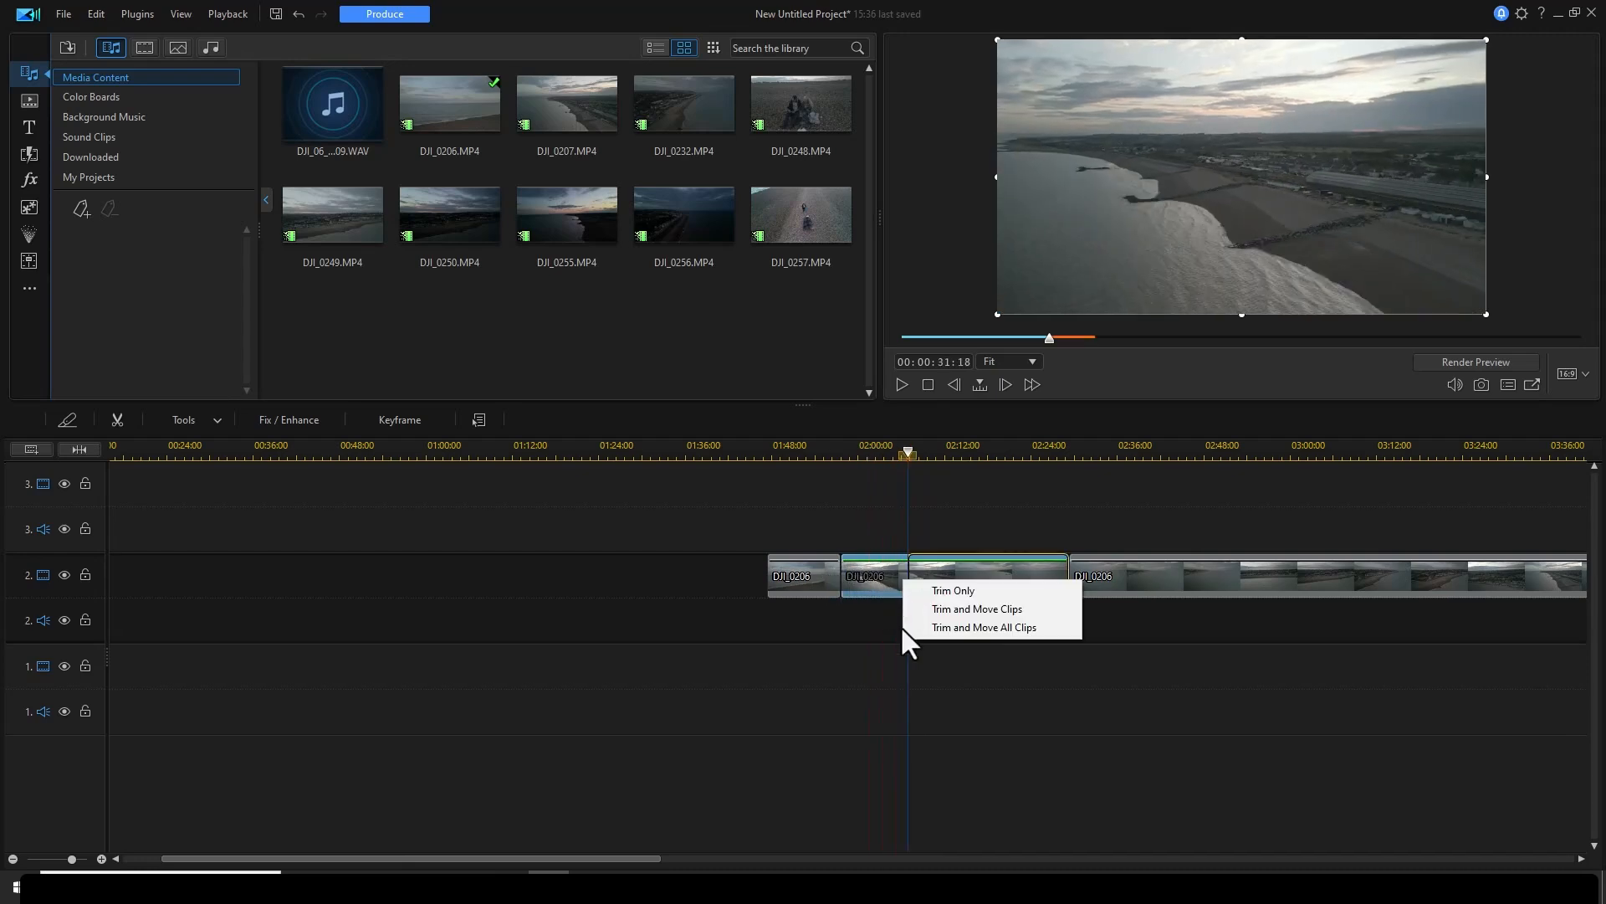
click(950, 630)
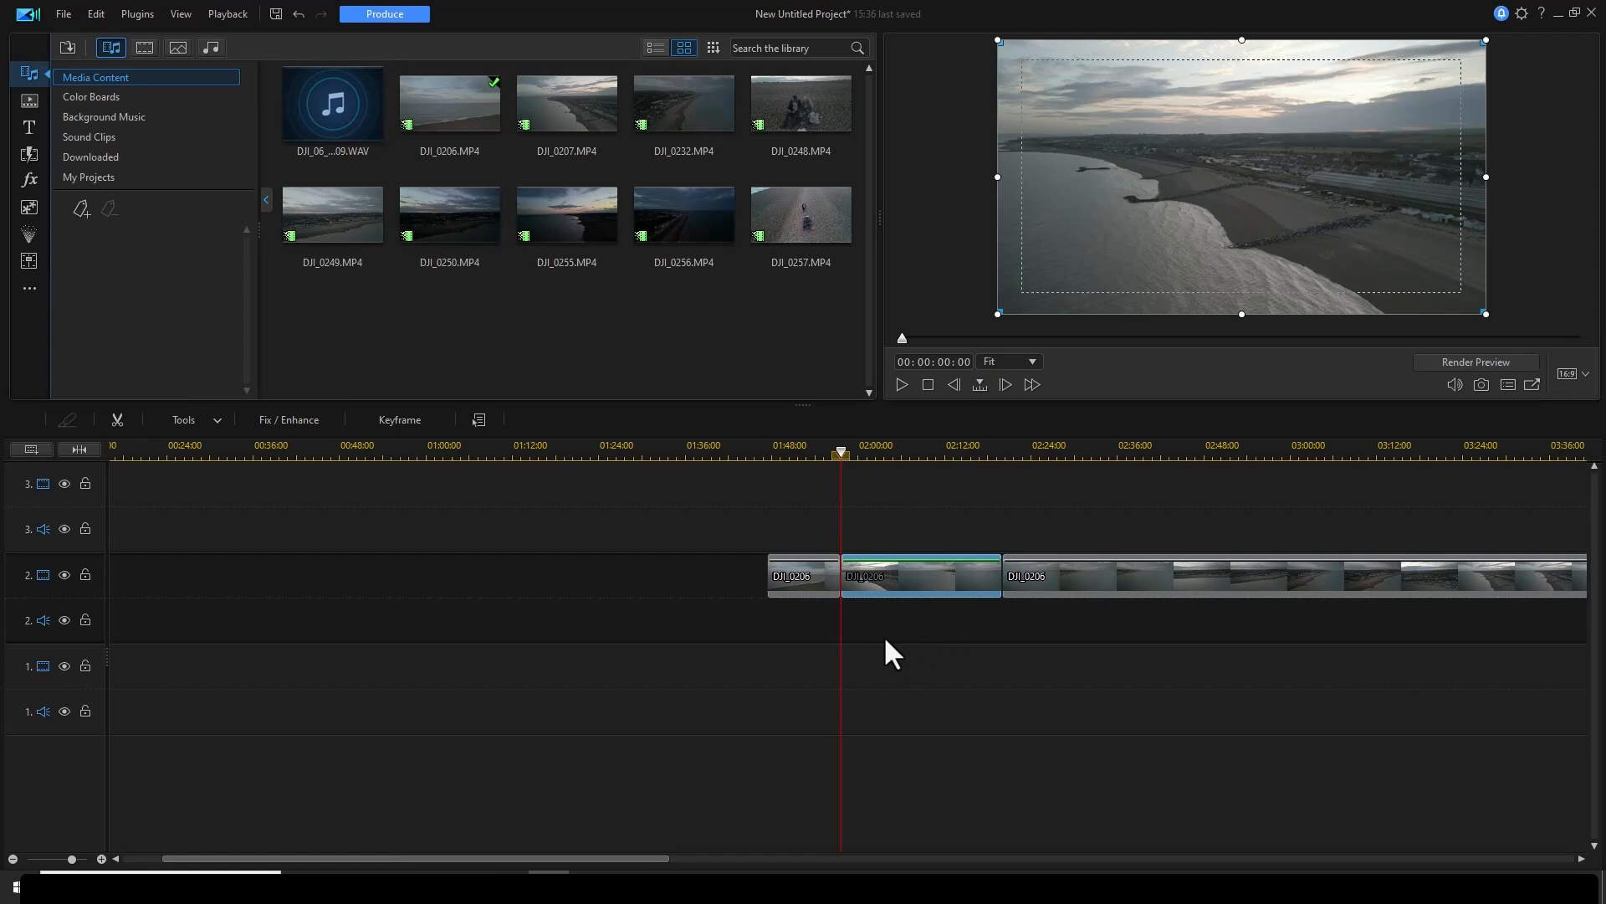
drag(1000, 584, 928, 577)
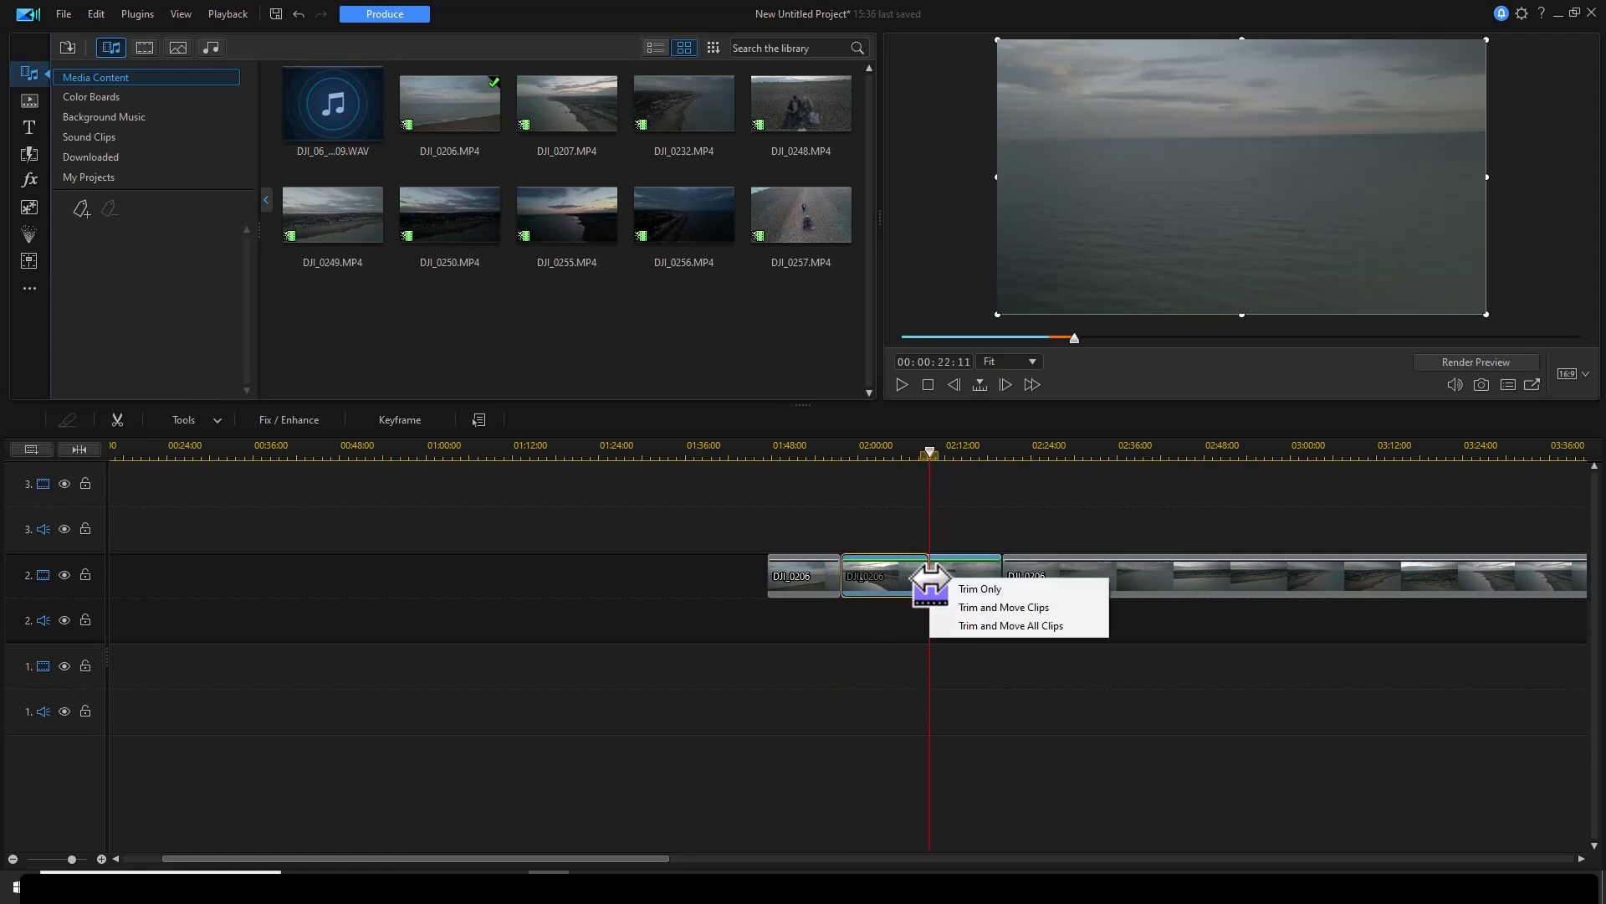
click(982, 629)
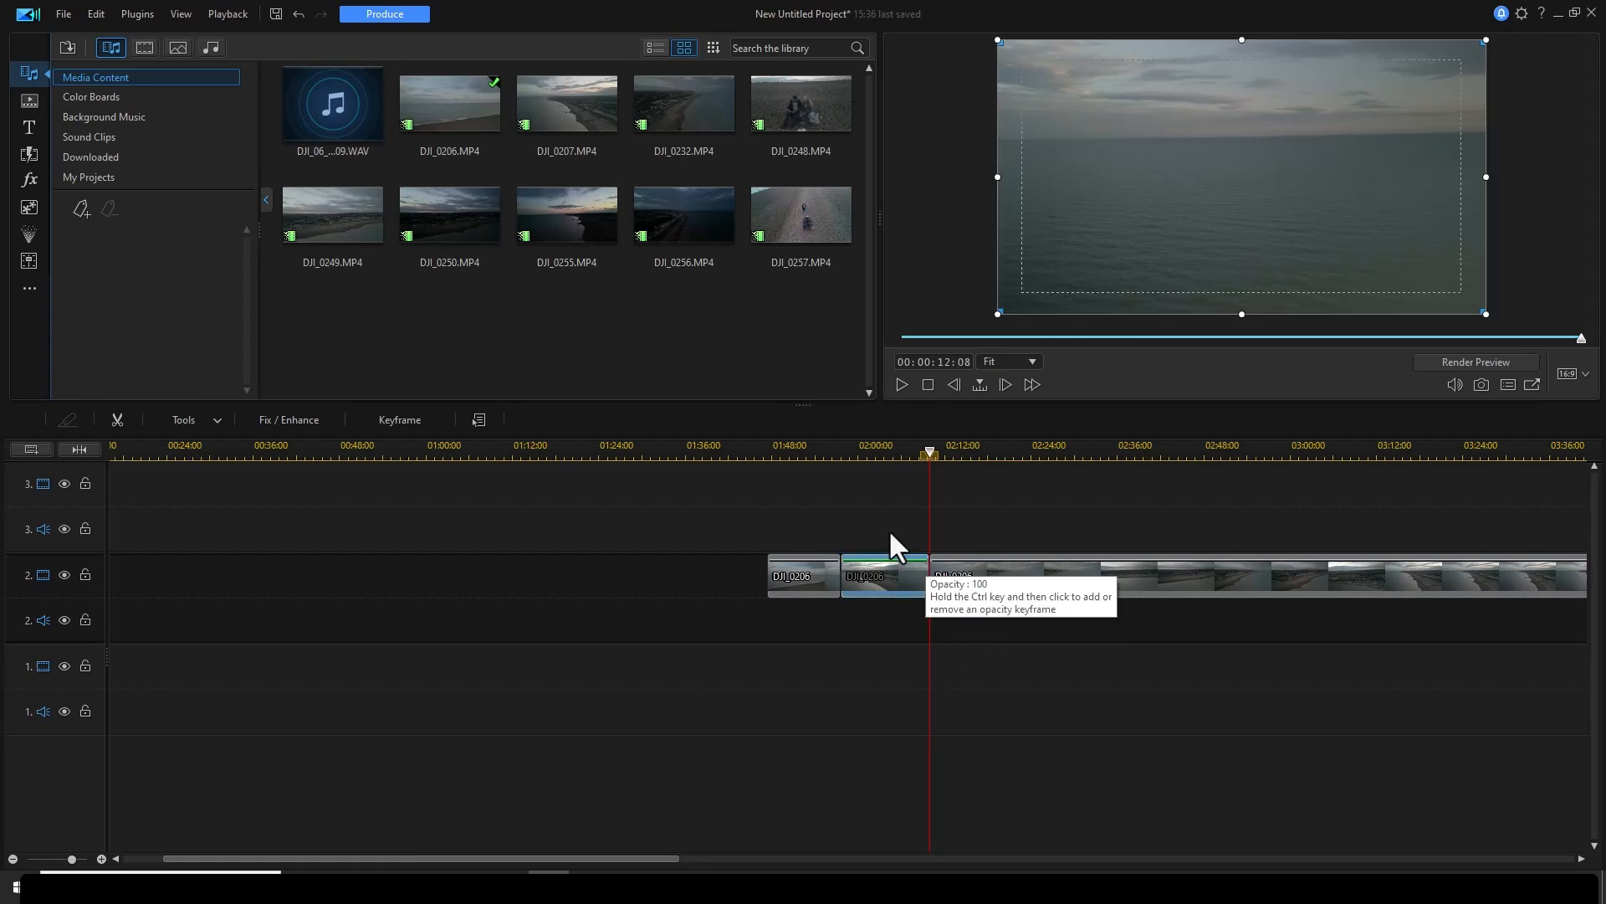
- Scrub through the joined DJI_0206 sections from about 1:48 to 2:38 to review the cuts
click(780, 452)
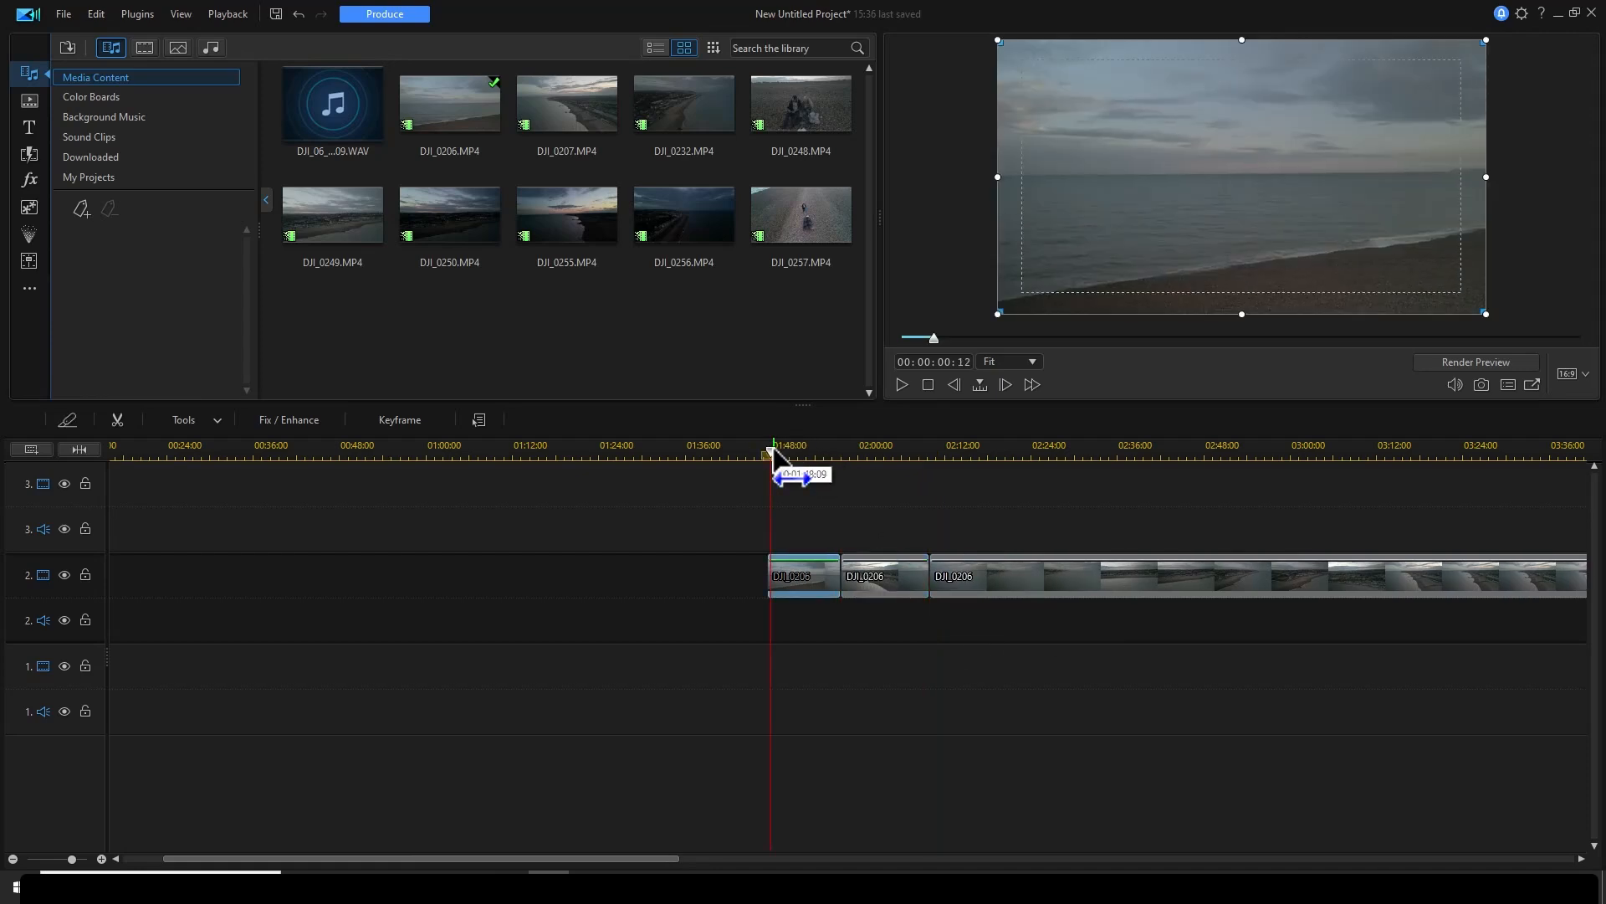
click(822, 453)
drag(828, 459, 1147, 488)
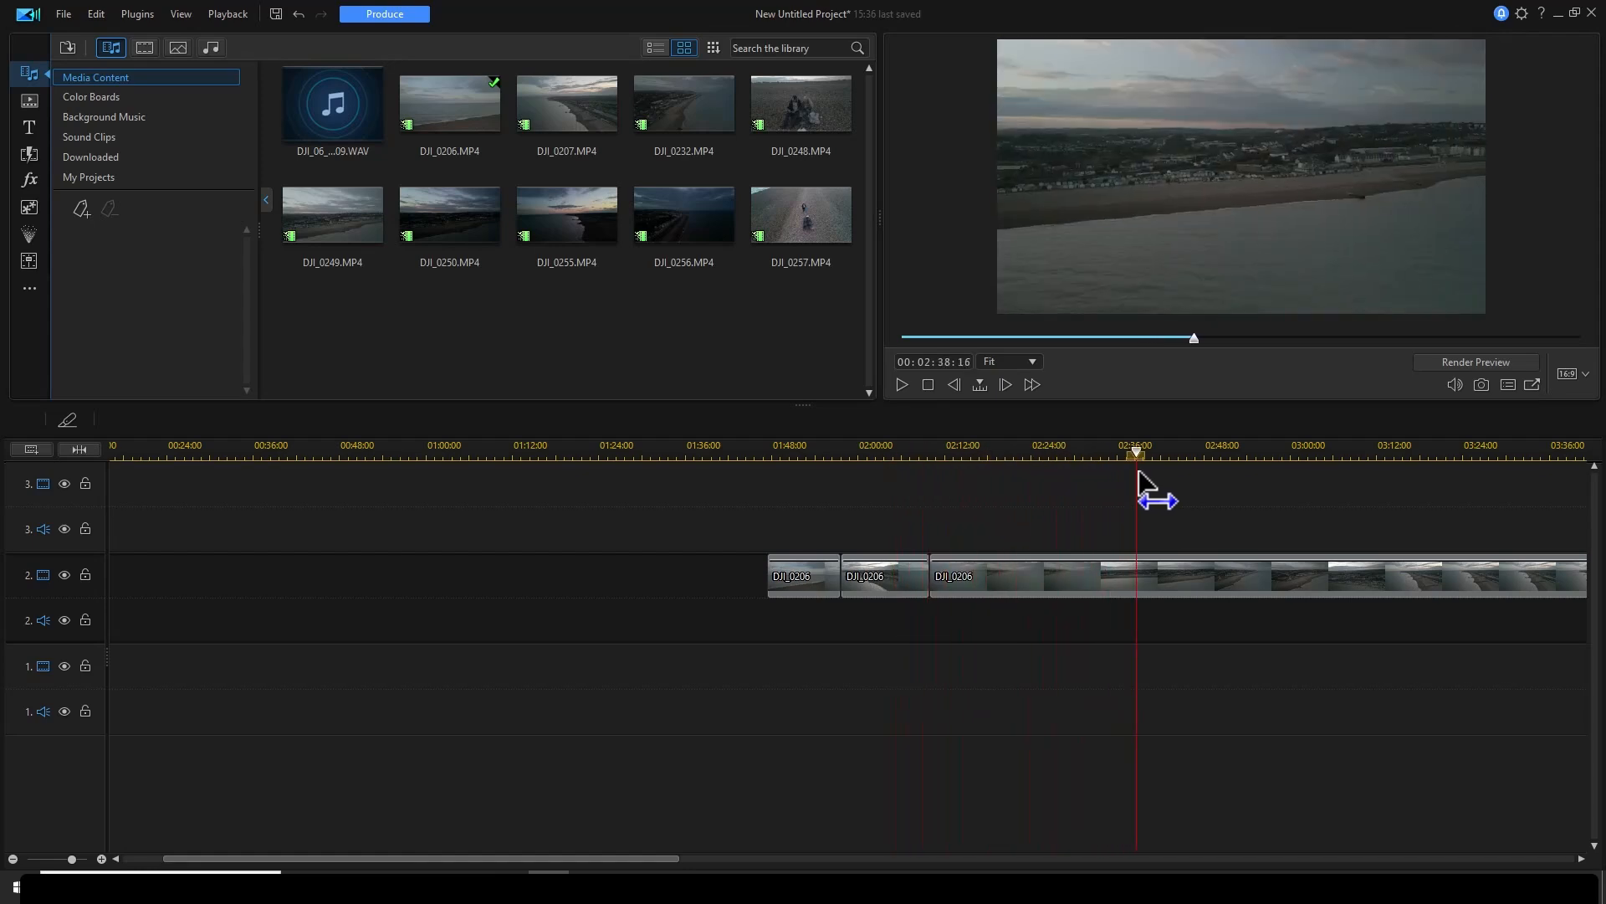
- Cut the third DJI_0206 section to the part from 00:02:38:16 to 00:03:00:15 and join that part to the preceding section
click(1146, 575)
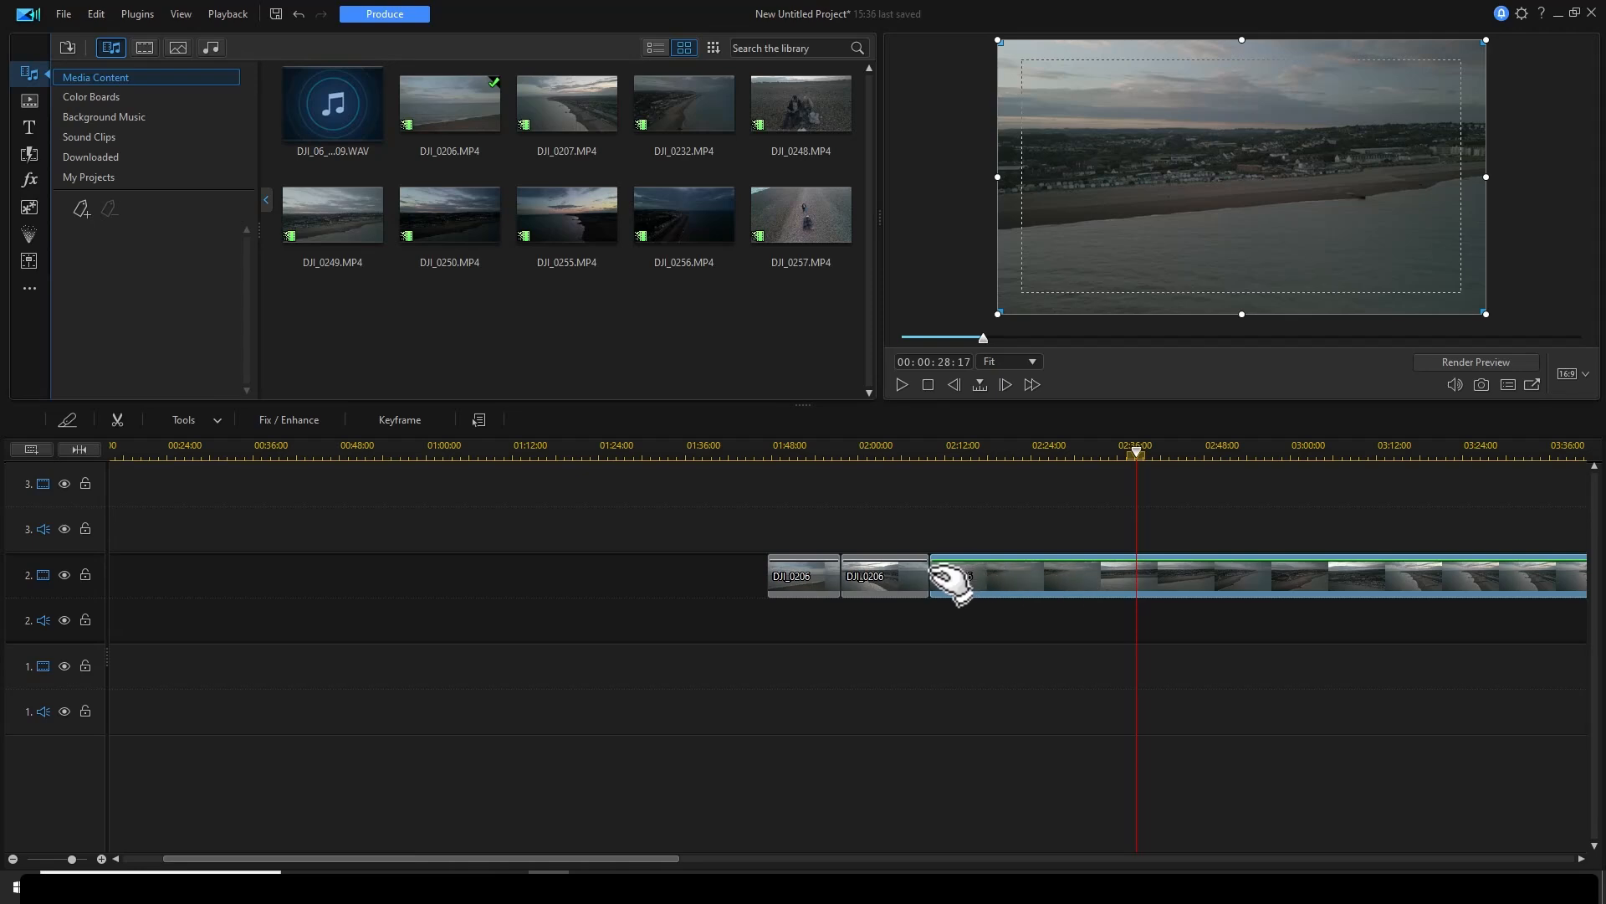
drag(932, 581, 1136, 594)
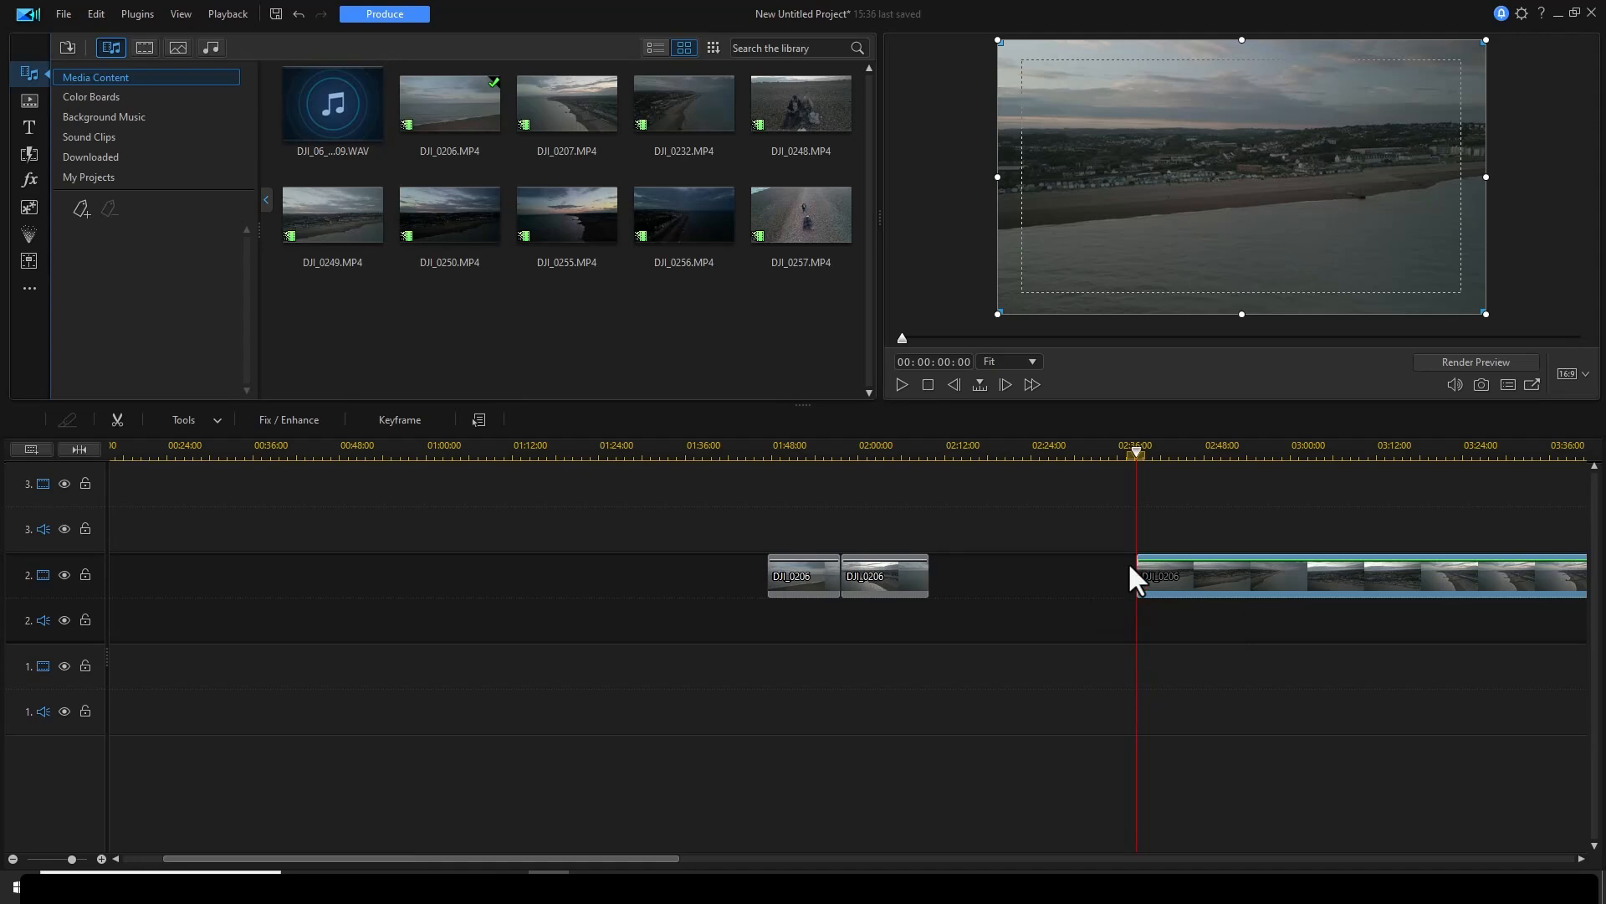
drag(1138, 452, 1297, 474)
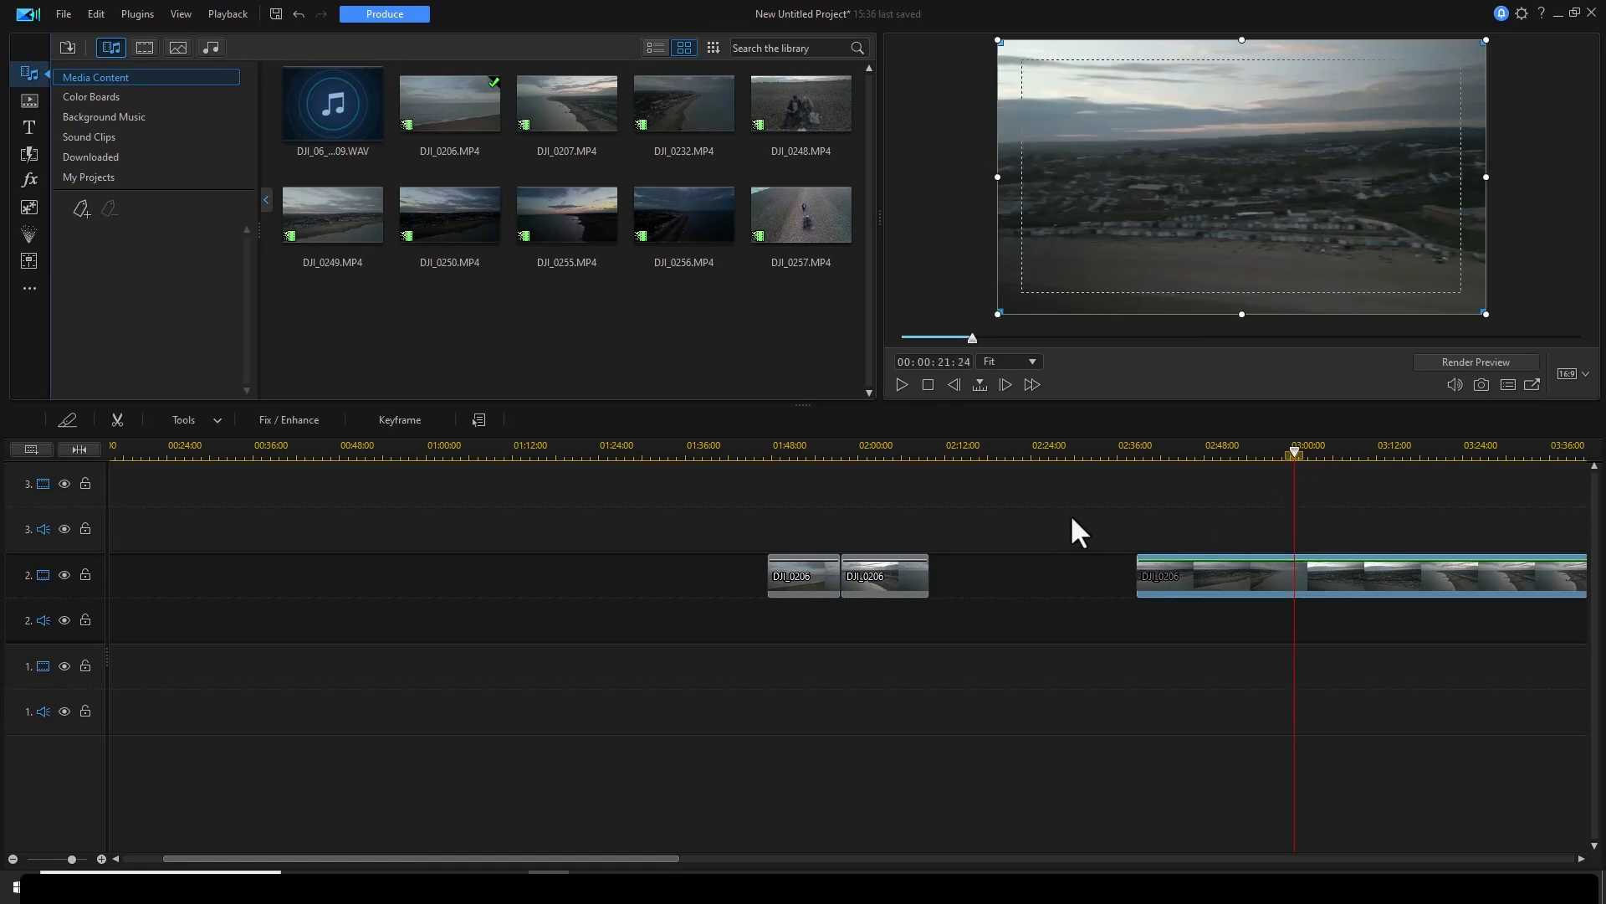
key(ctrl+t)
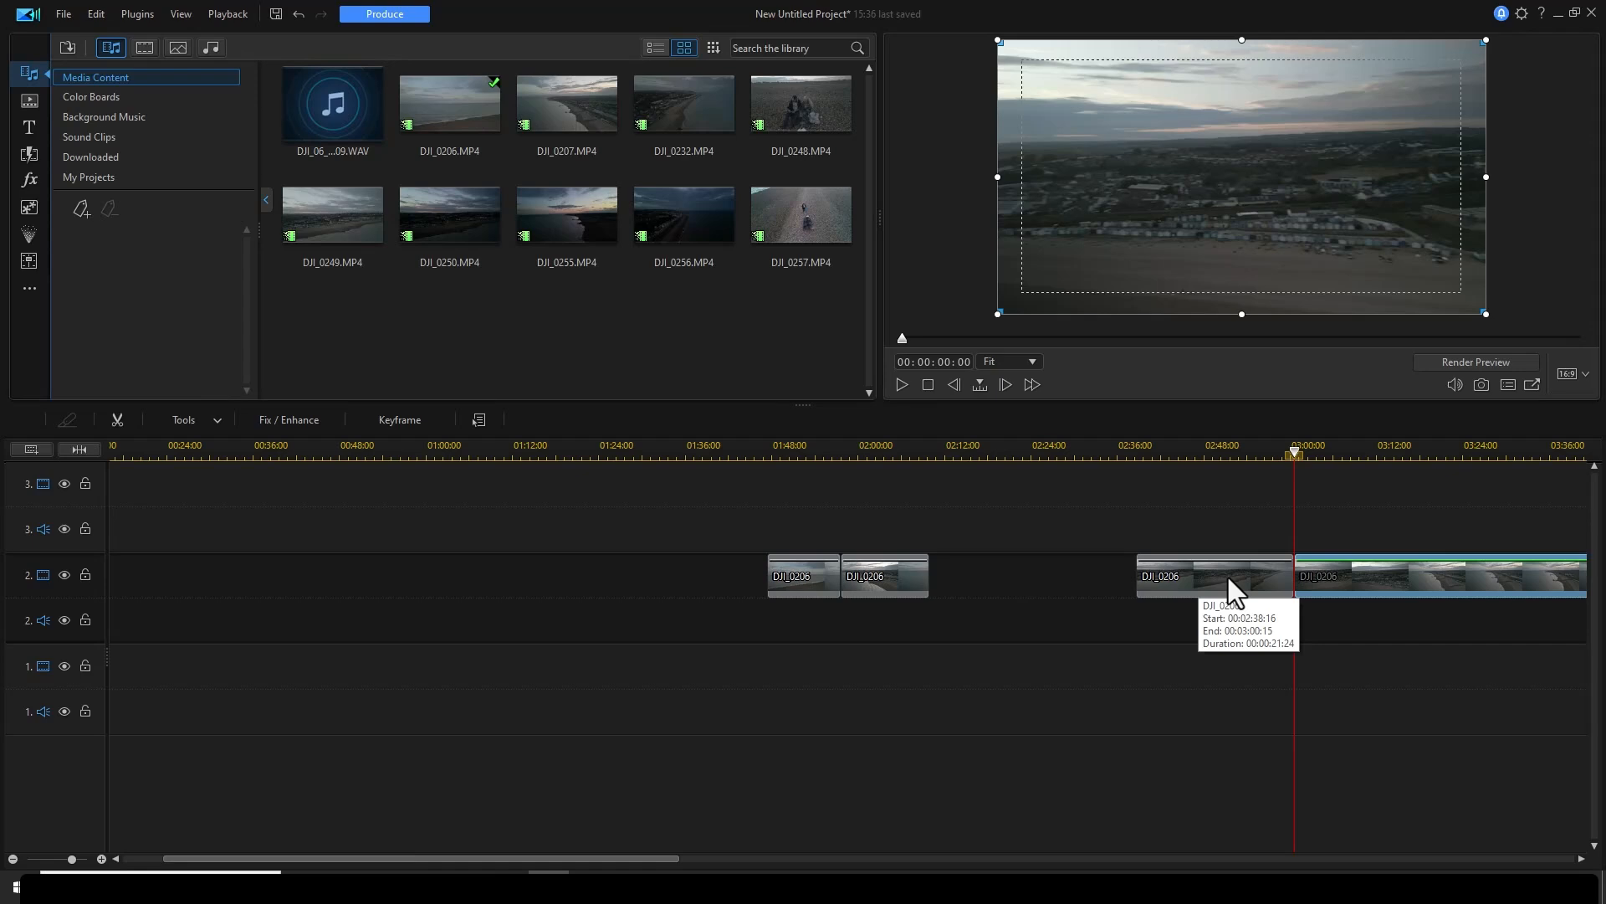
drag(1228, 578, 1039, 589)
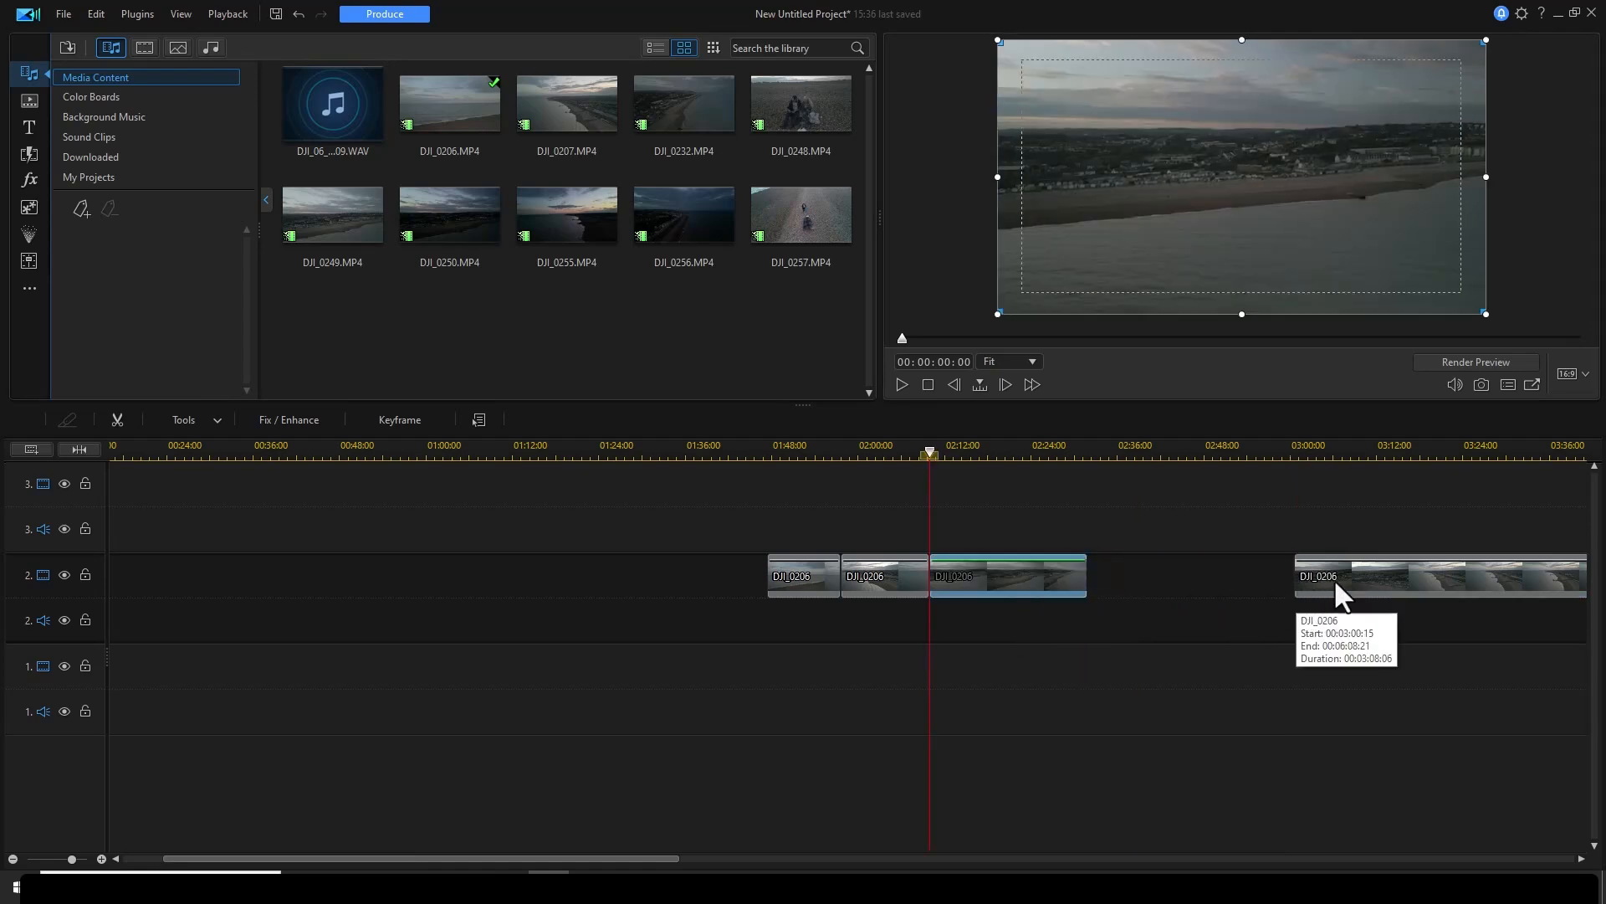
- Review the leftover DJI_0206 section up to about 00:03:14:13 and remove it from the track
drag(1334, 579, 1208, 599)
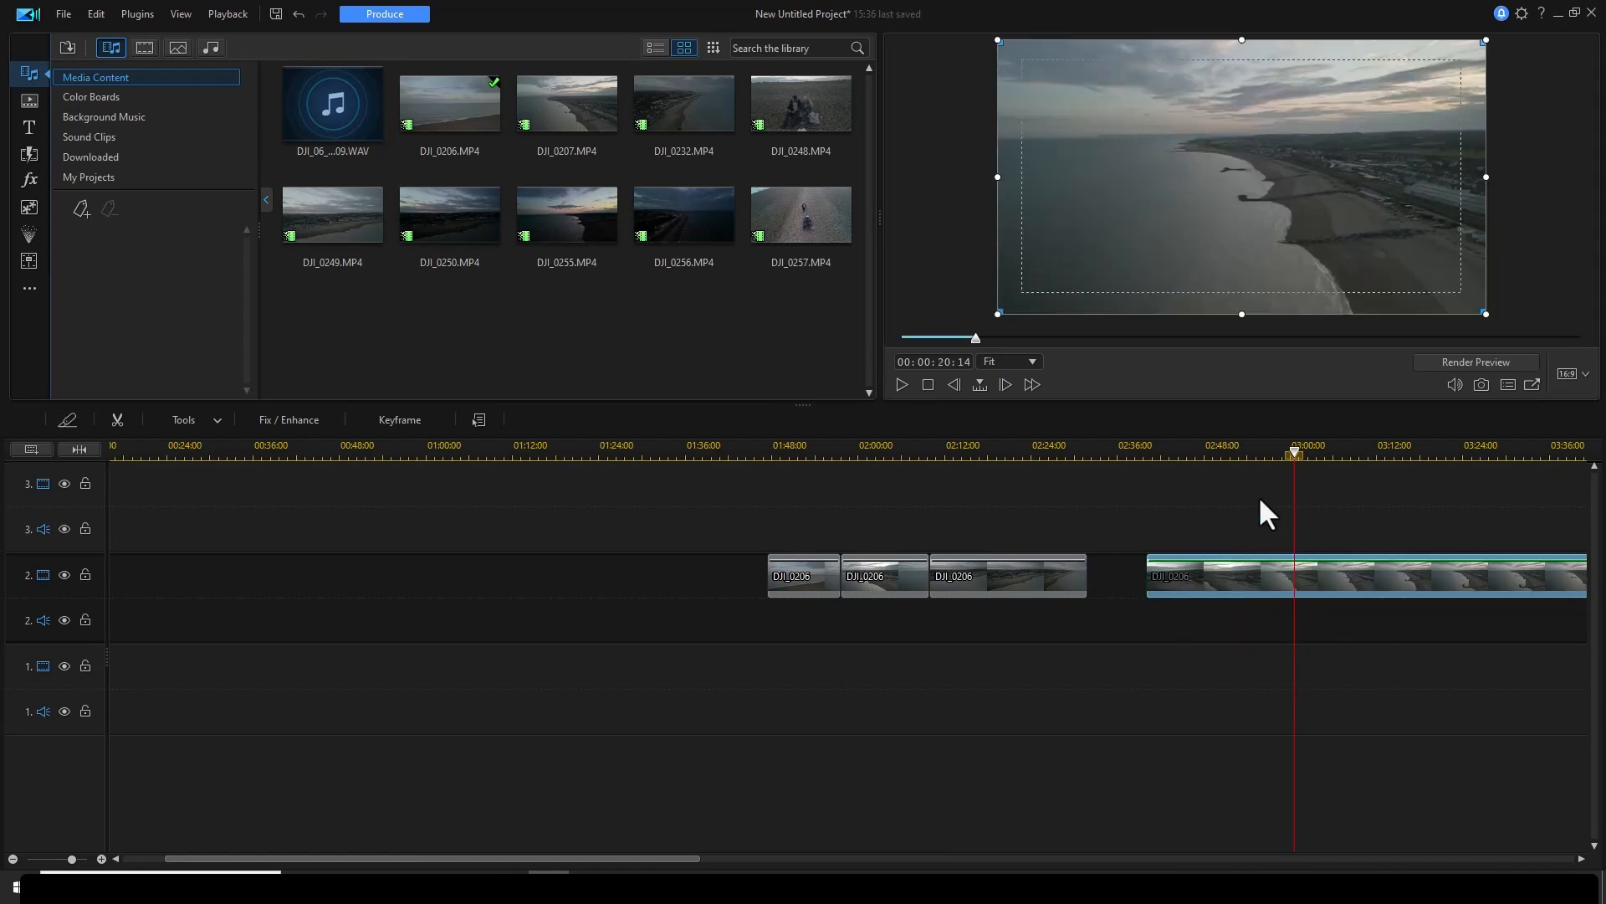
drag(1298, 453, 1394, 456)
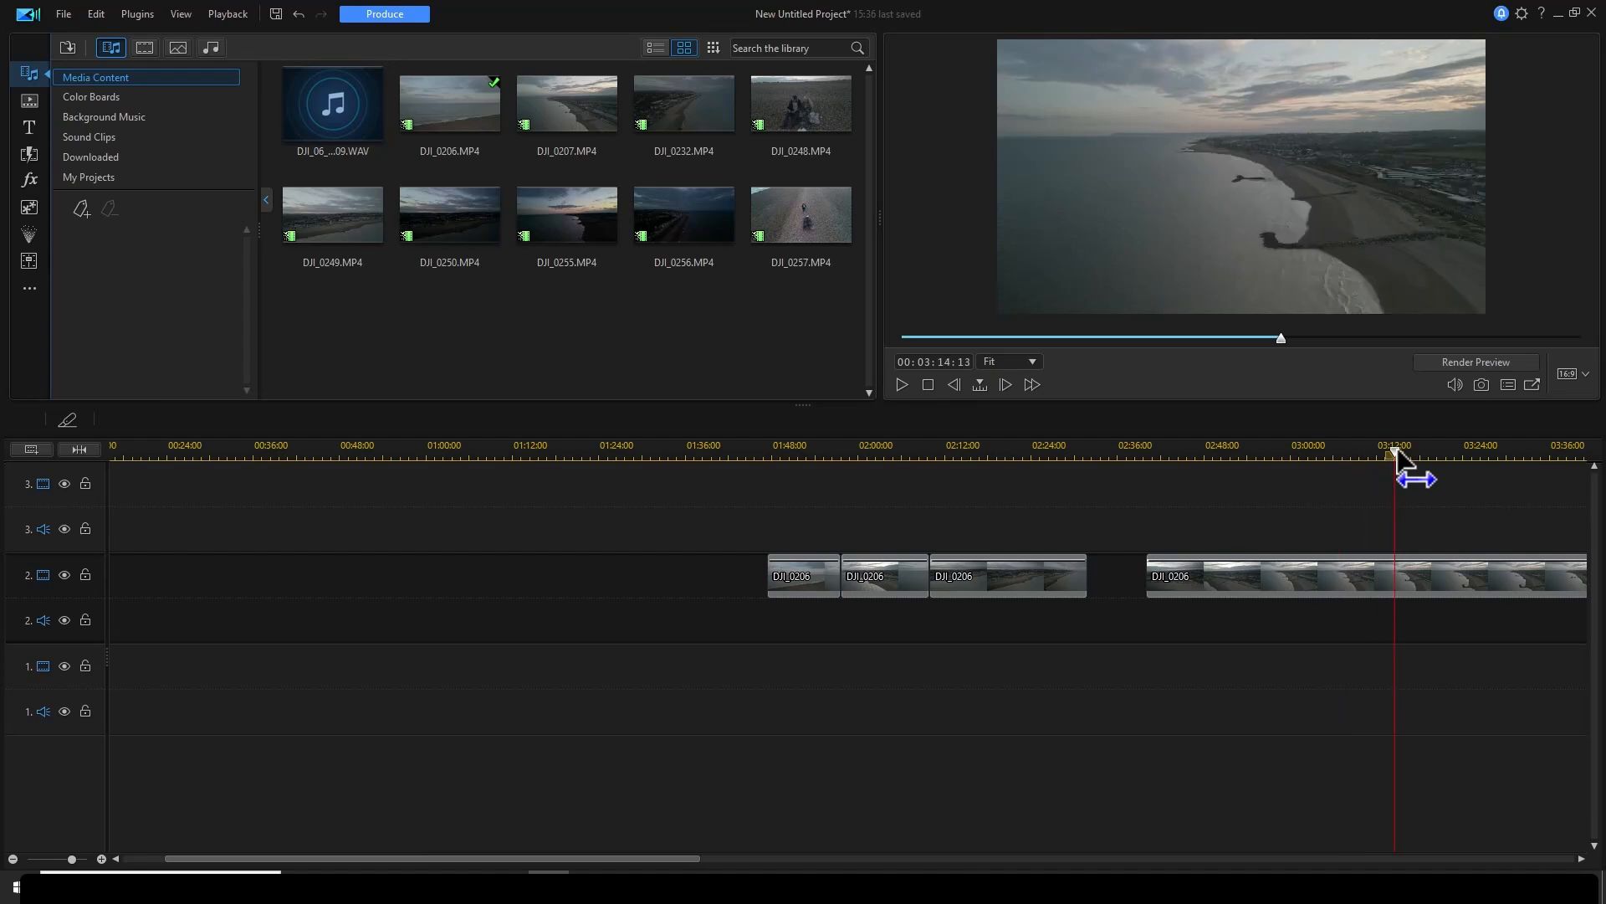
click(1330, 575)
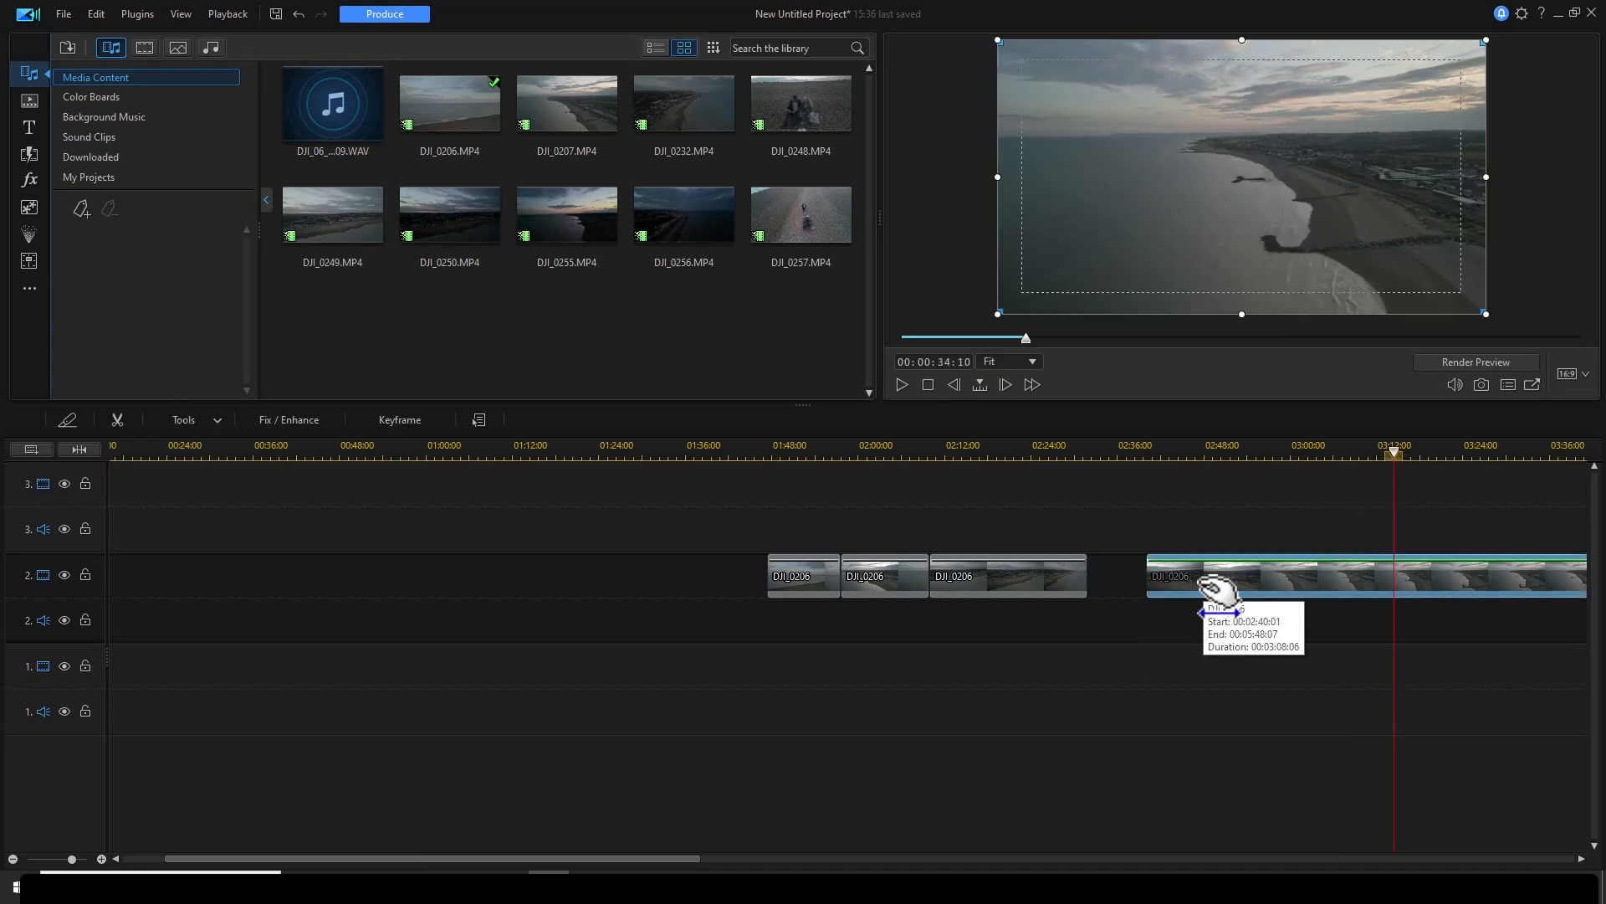
key(Delete)
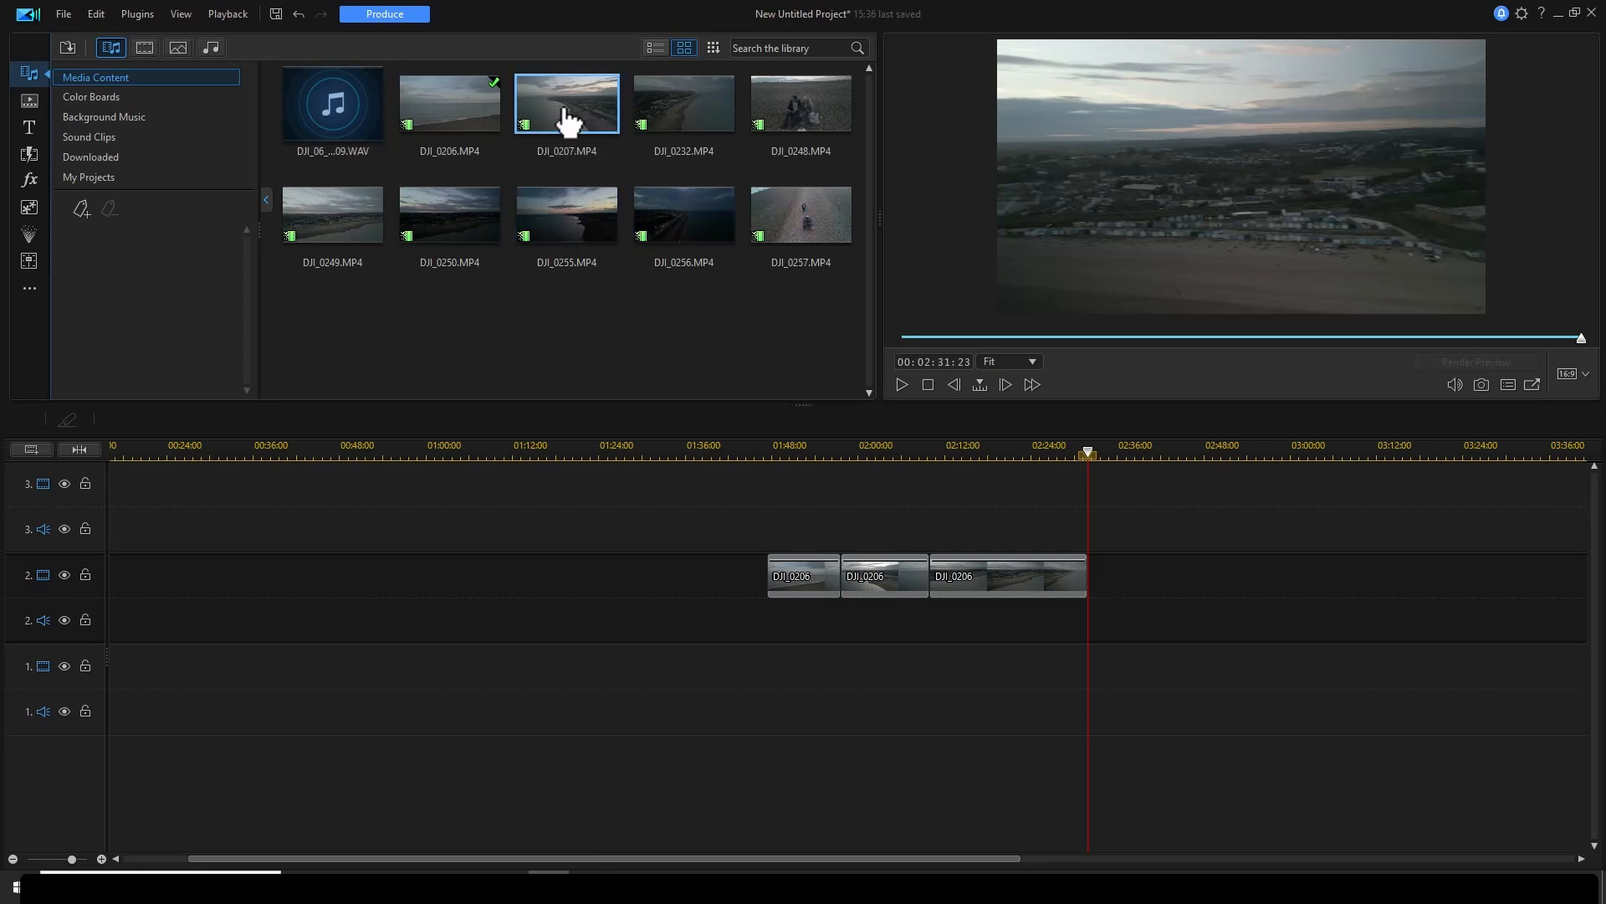
- Add DJI_0207 to video track 2, trim its start to a length of 00:01:36:07, and join it to the last DJI_0206 section
drag(566, 115, 1111, 595)
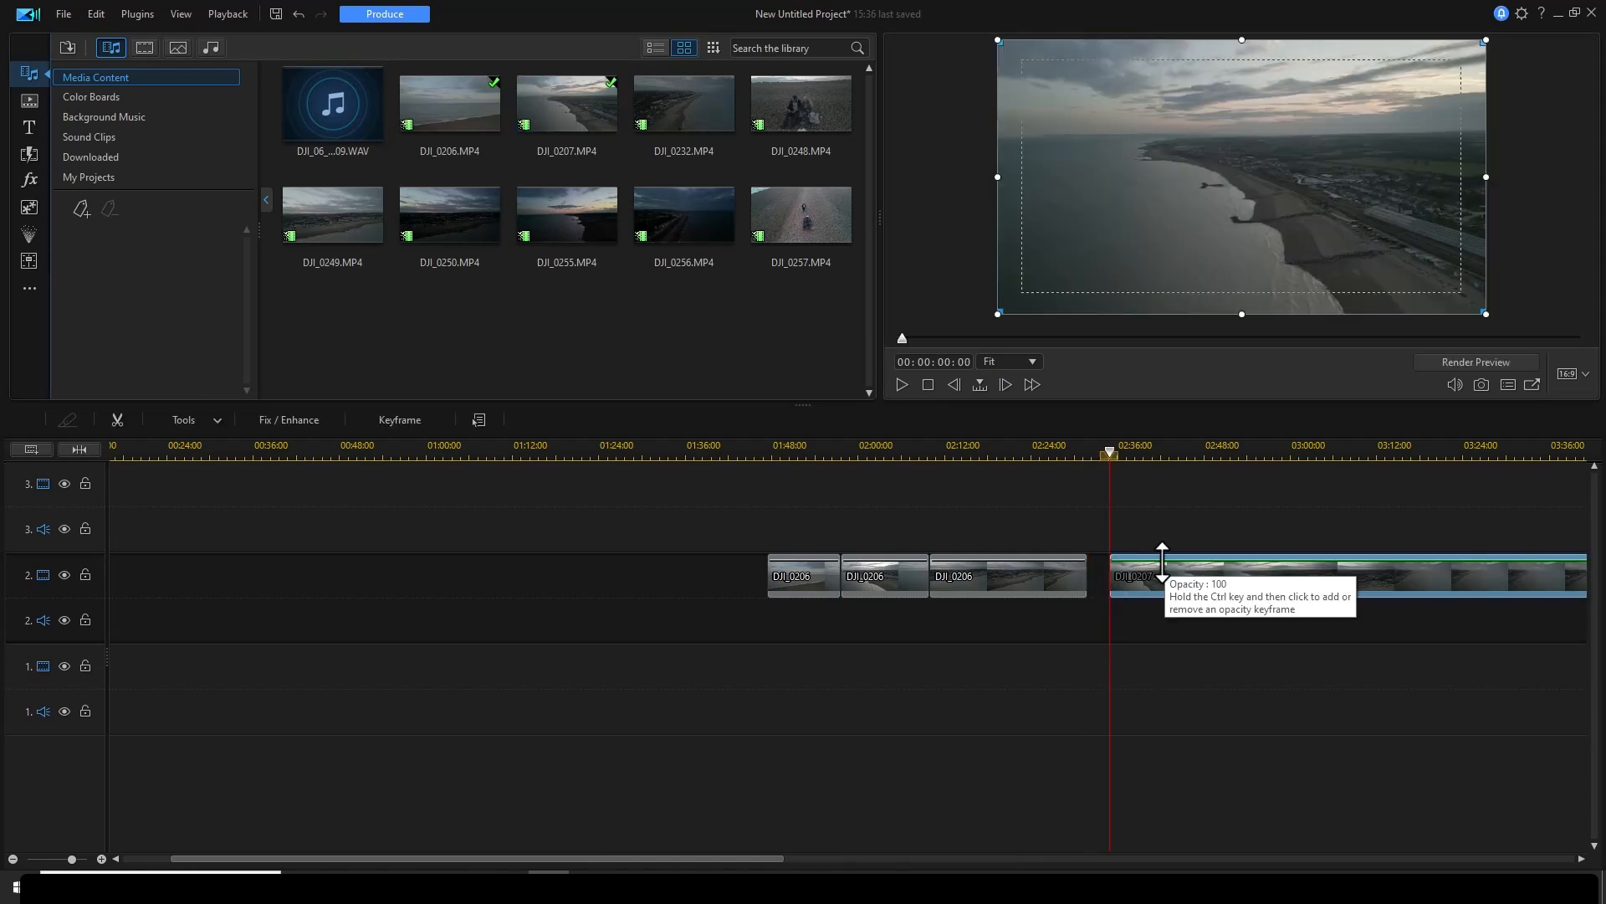
drag(1111, 455, 1306, 459)
click(1276, 577)
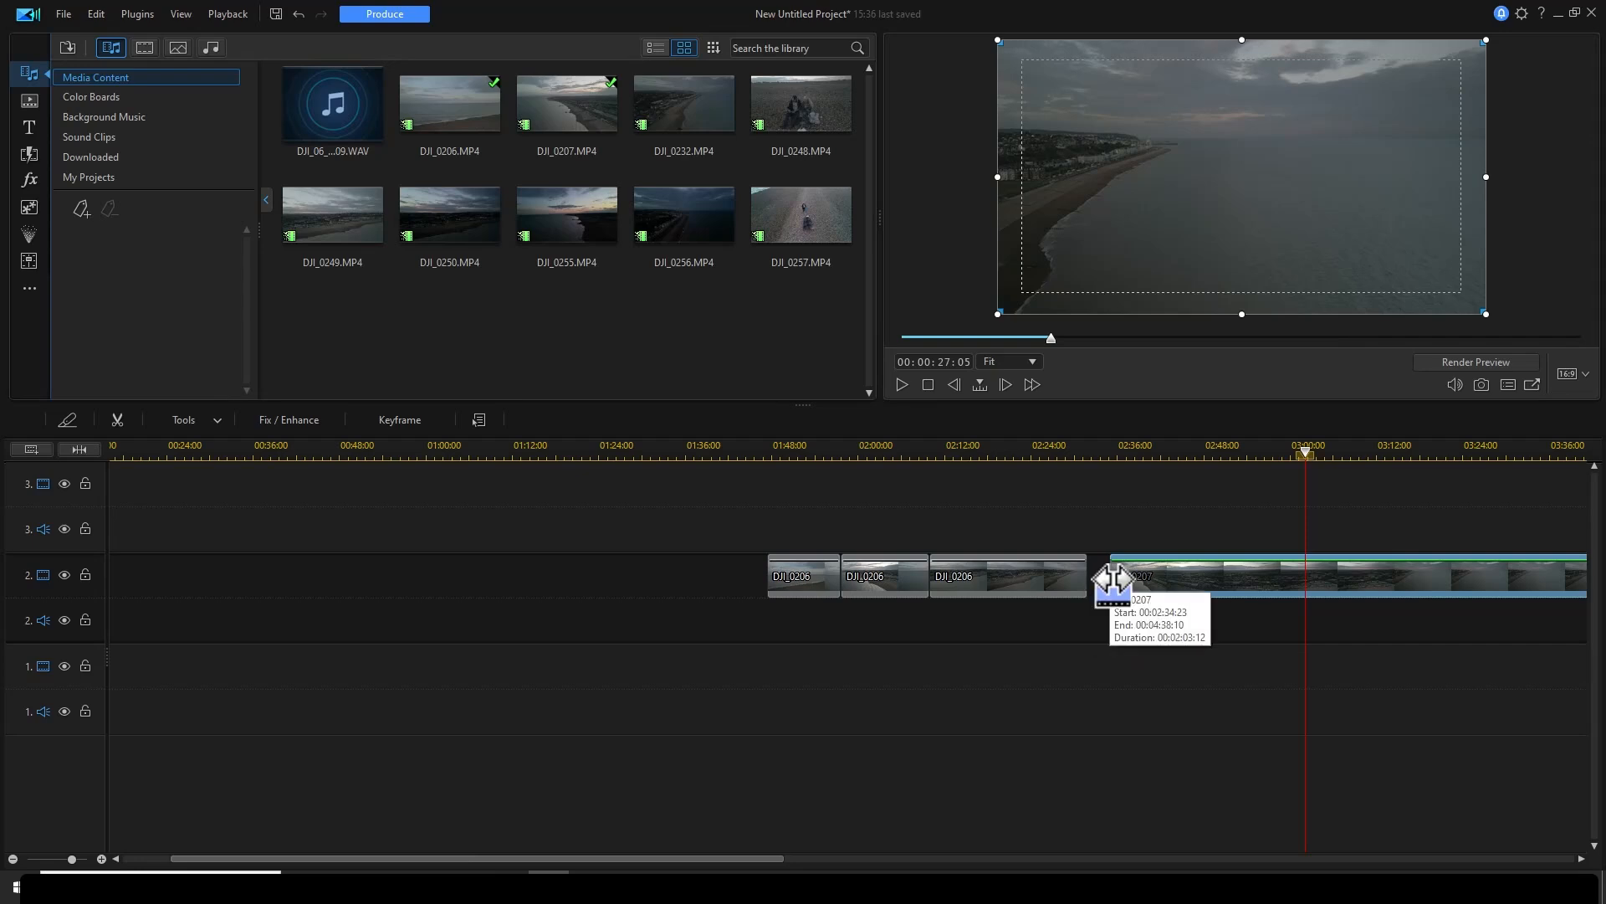
drag(1110, 575, 1122, 703)
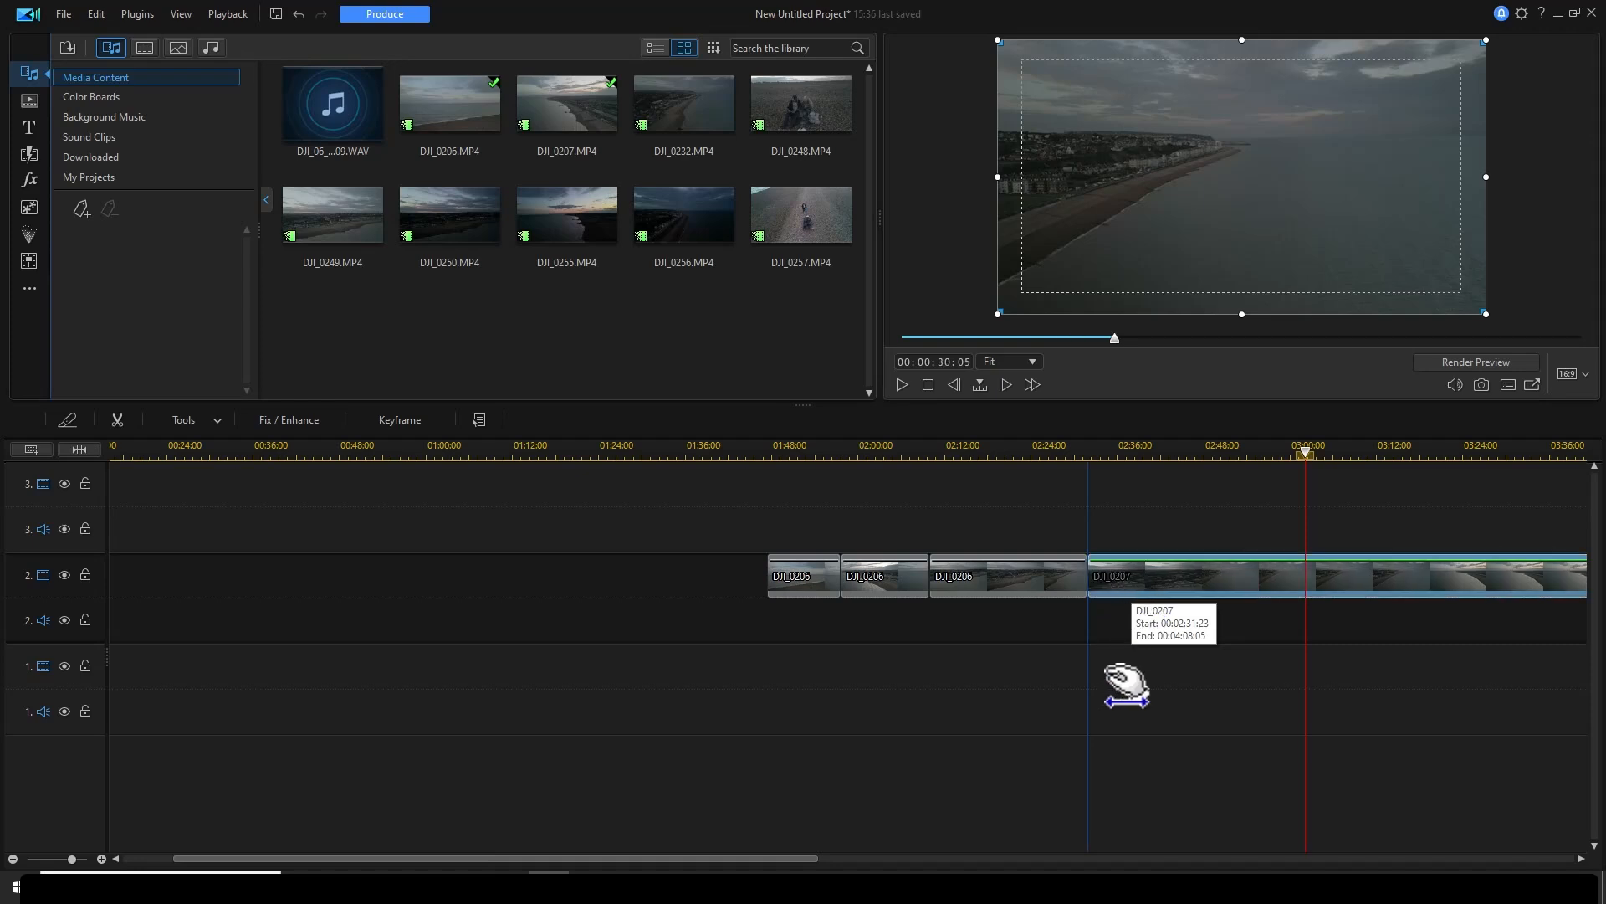
- Split DJI_0207 at 00:02:54:14 and again at 00:03:28:06
click(1088, 453)
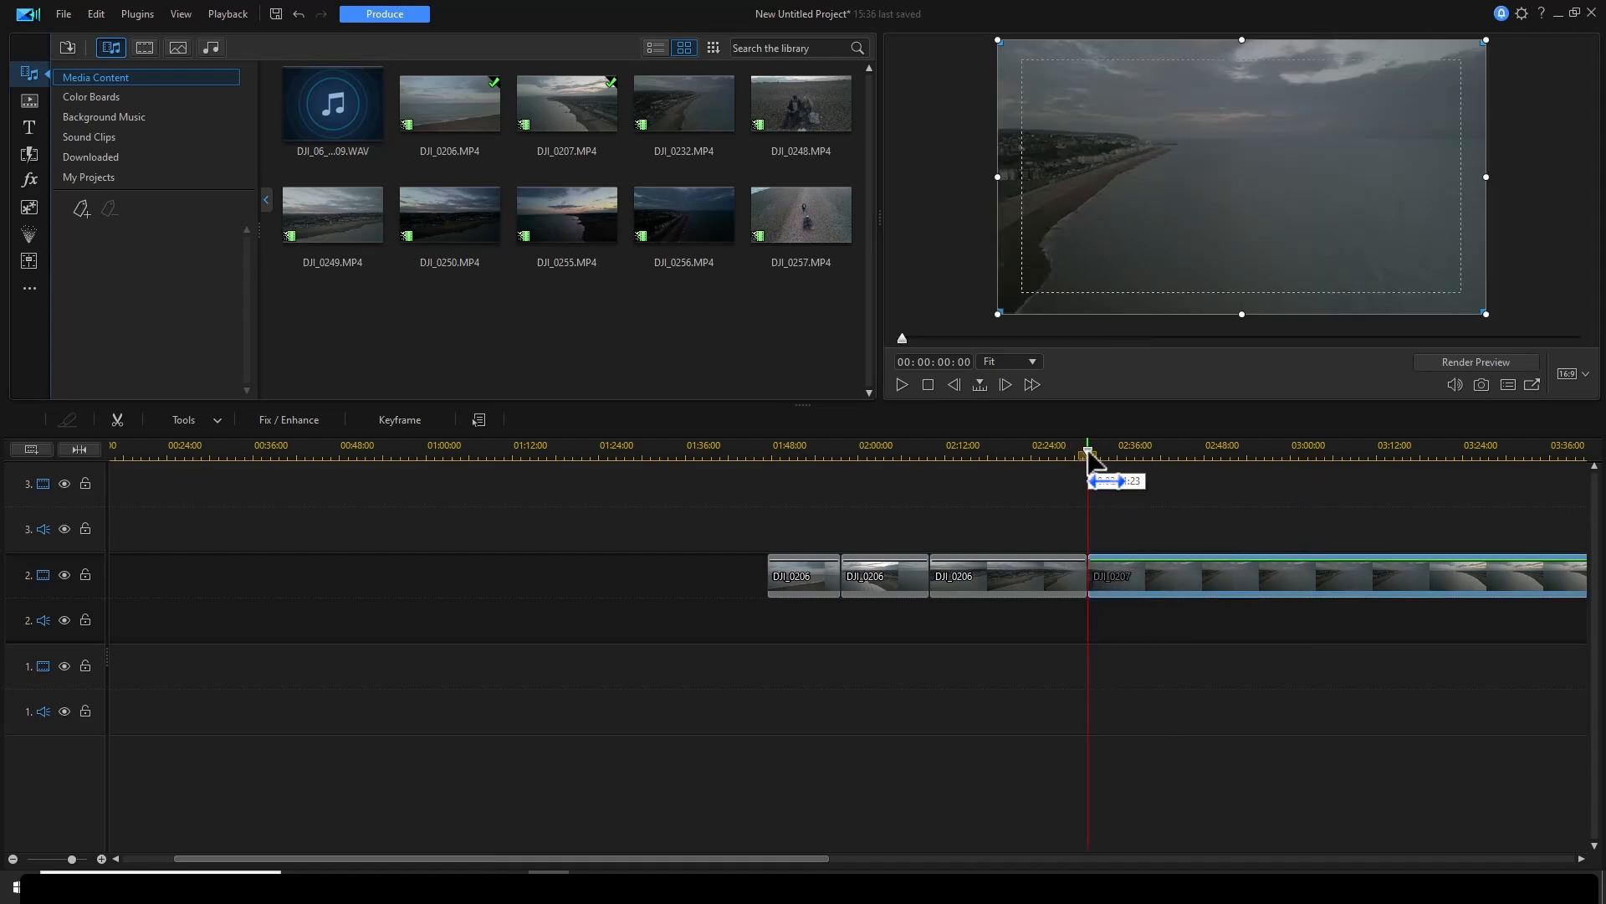
drag(1089, 453, 1255, 483)
click(1293, 578)
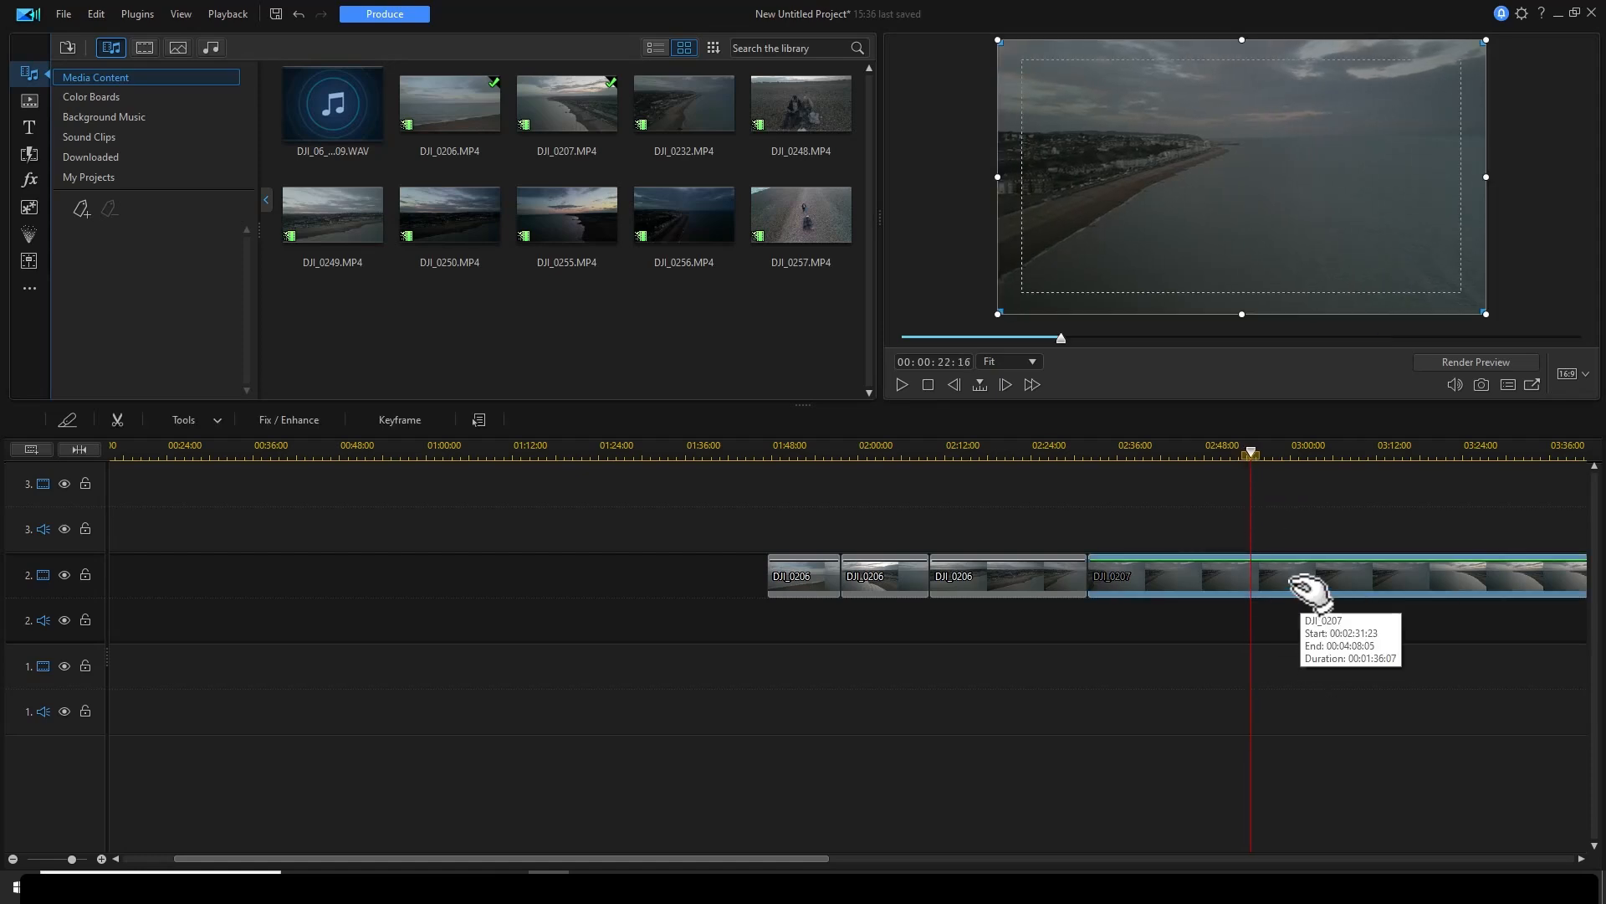
key(ctrl+t)
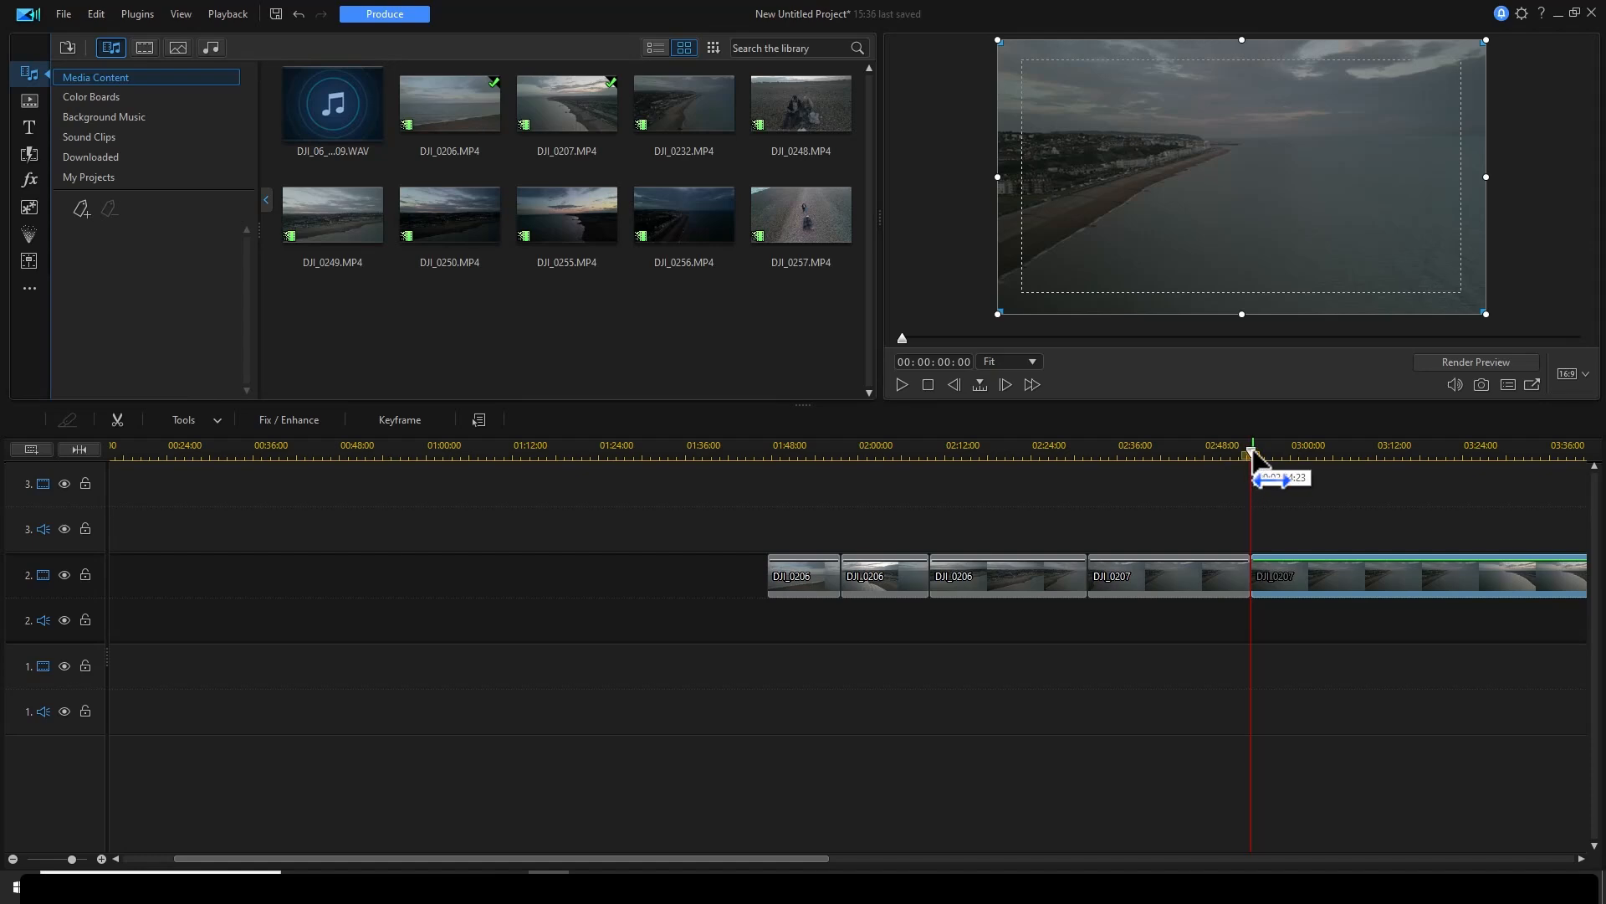
drag(1255, 456, 1510, 484)
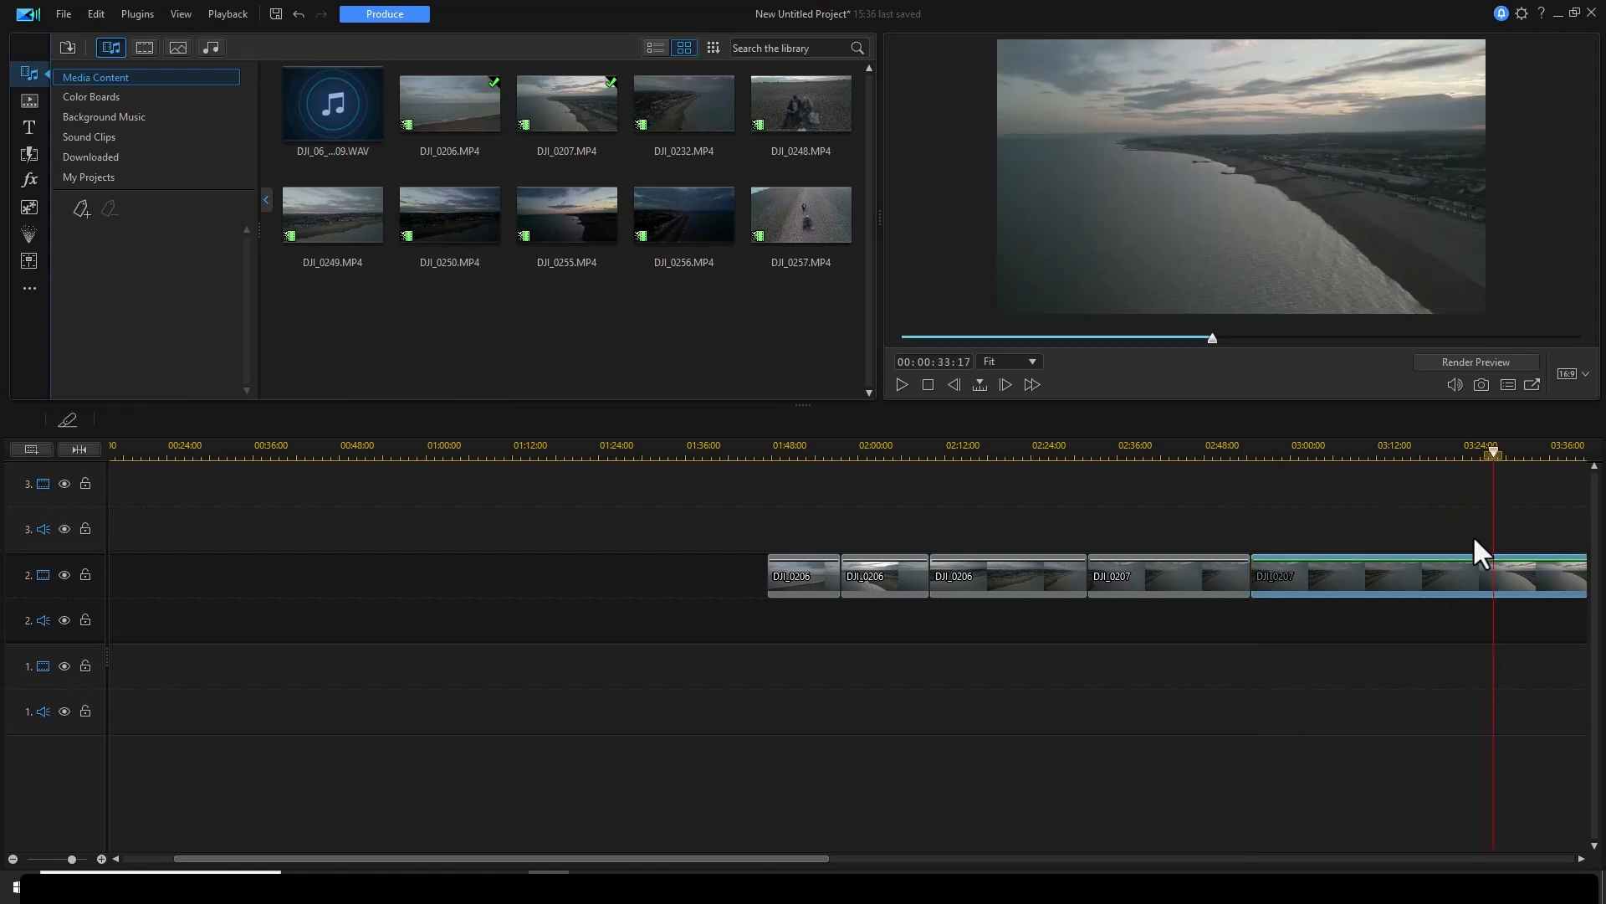
click(1483, 576)
key(ctrl+t)
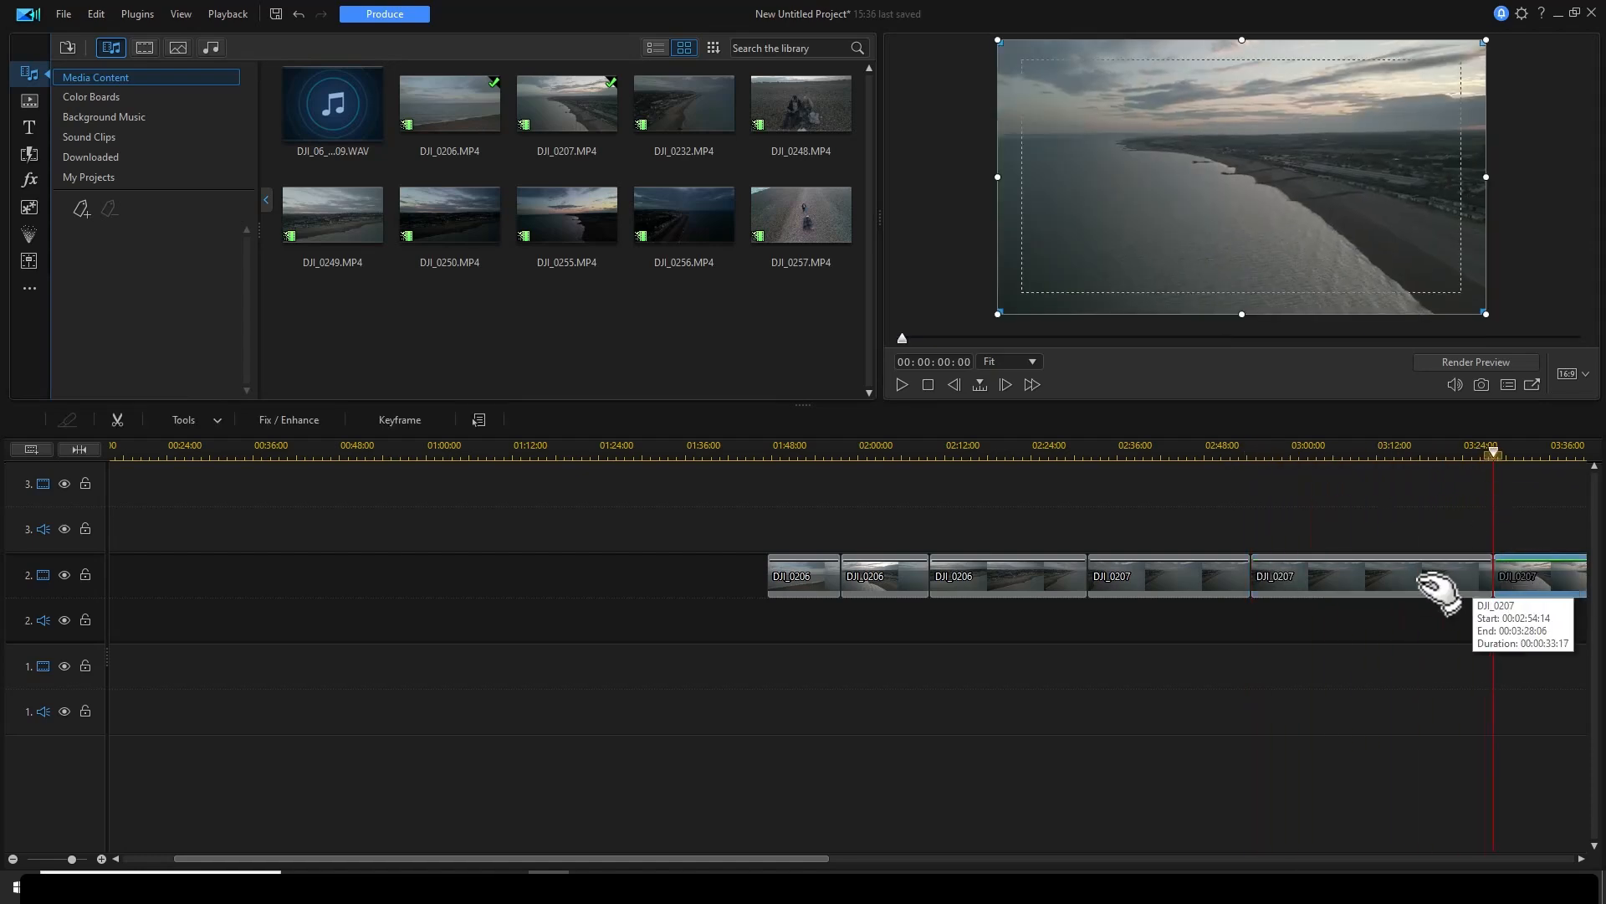
- Remove the middle DJI_0207 section, filling the gap and moving all clips, and trim the last section's end to 00:03:15:20
click(1419, 581)
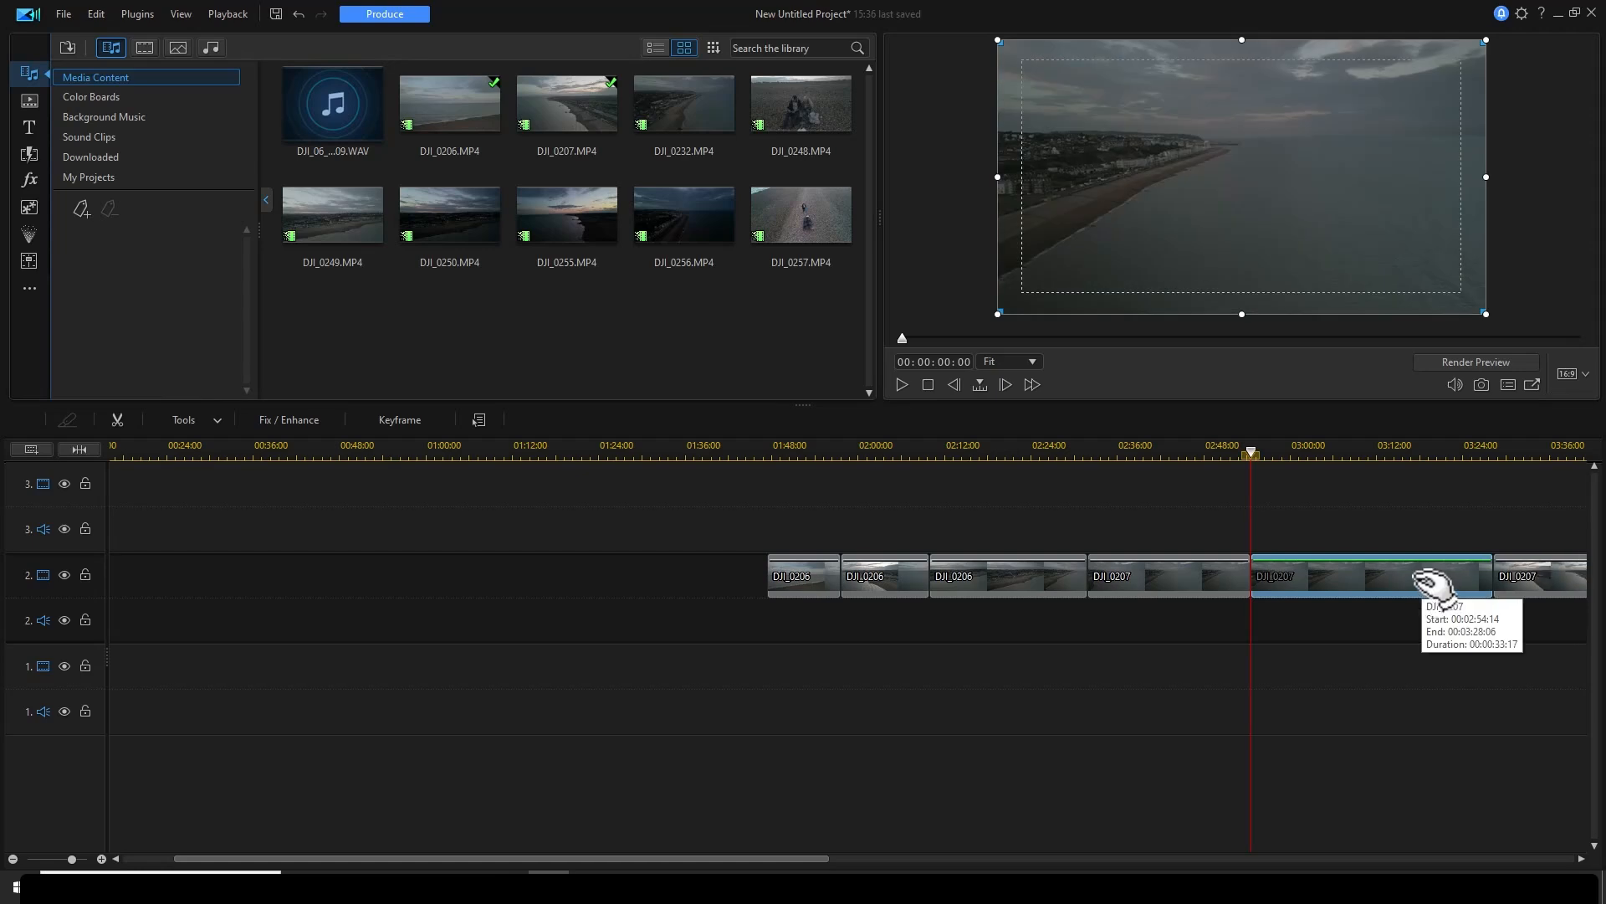
key(Delete)
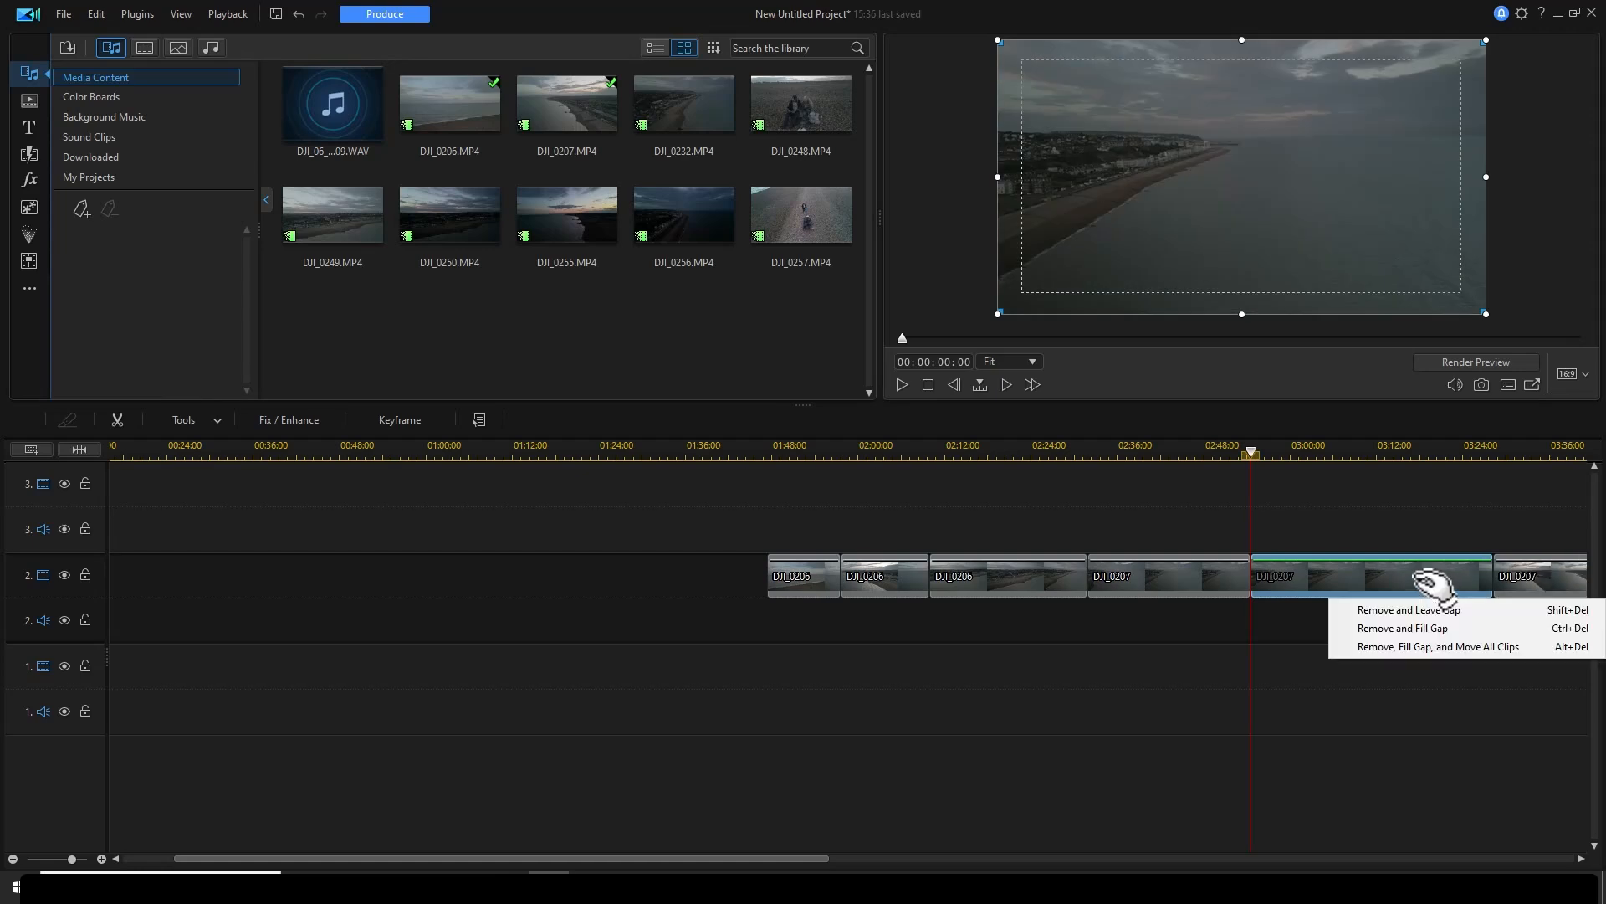
click(1399, 649)
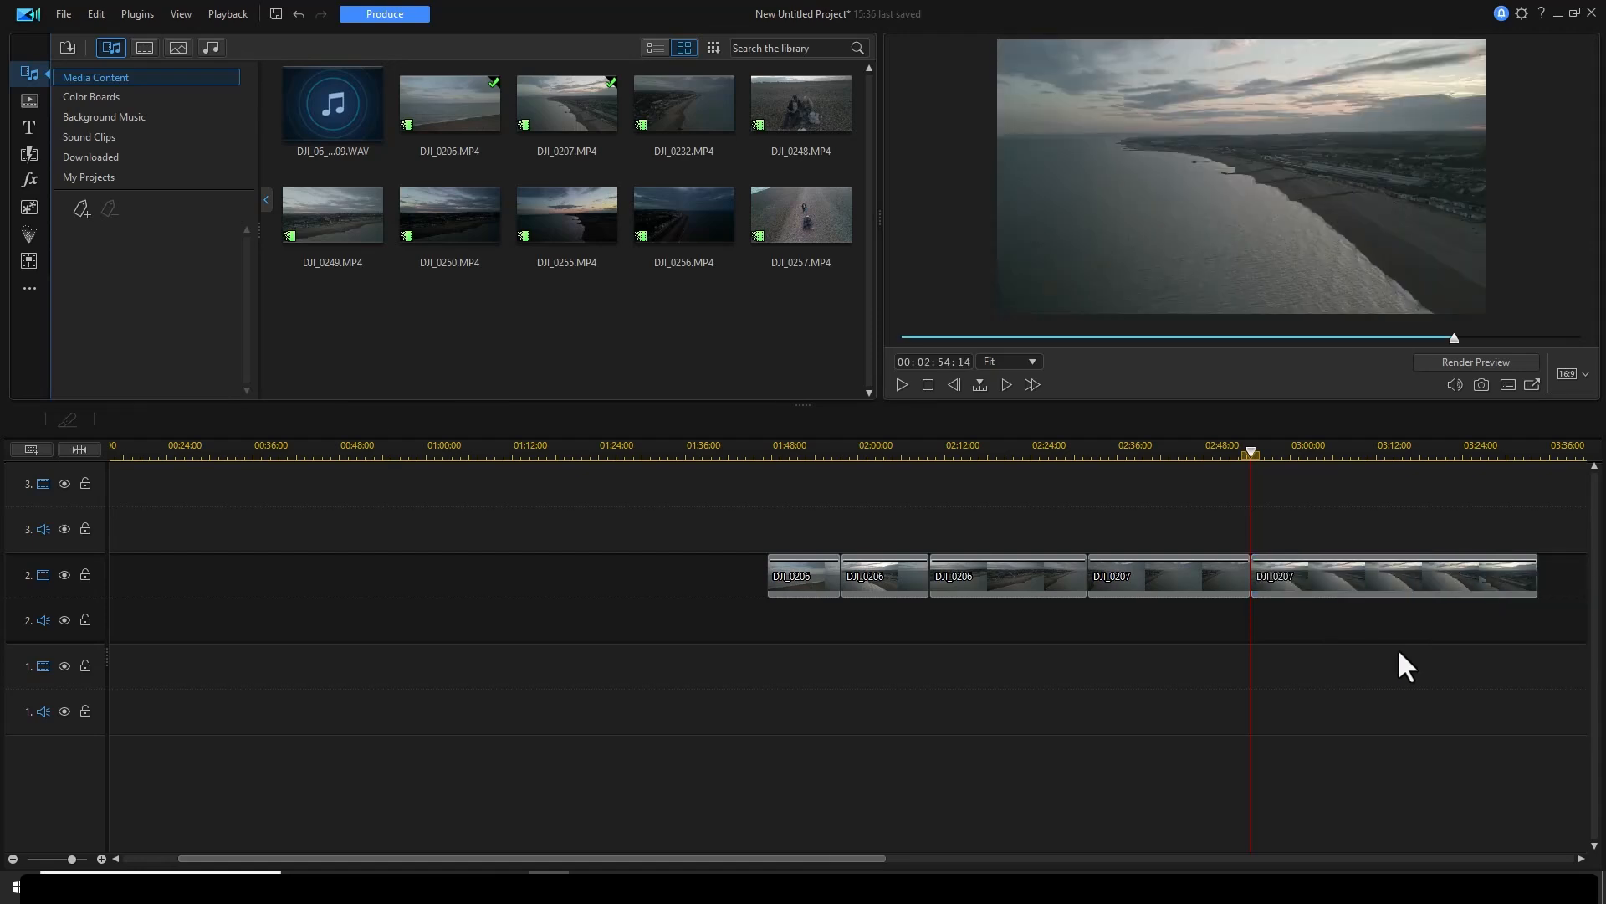
click(1425, 585)
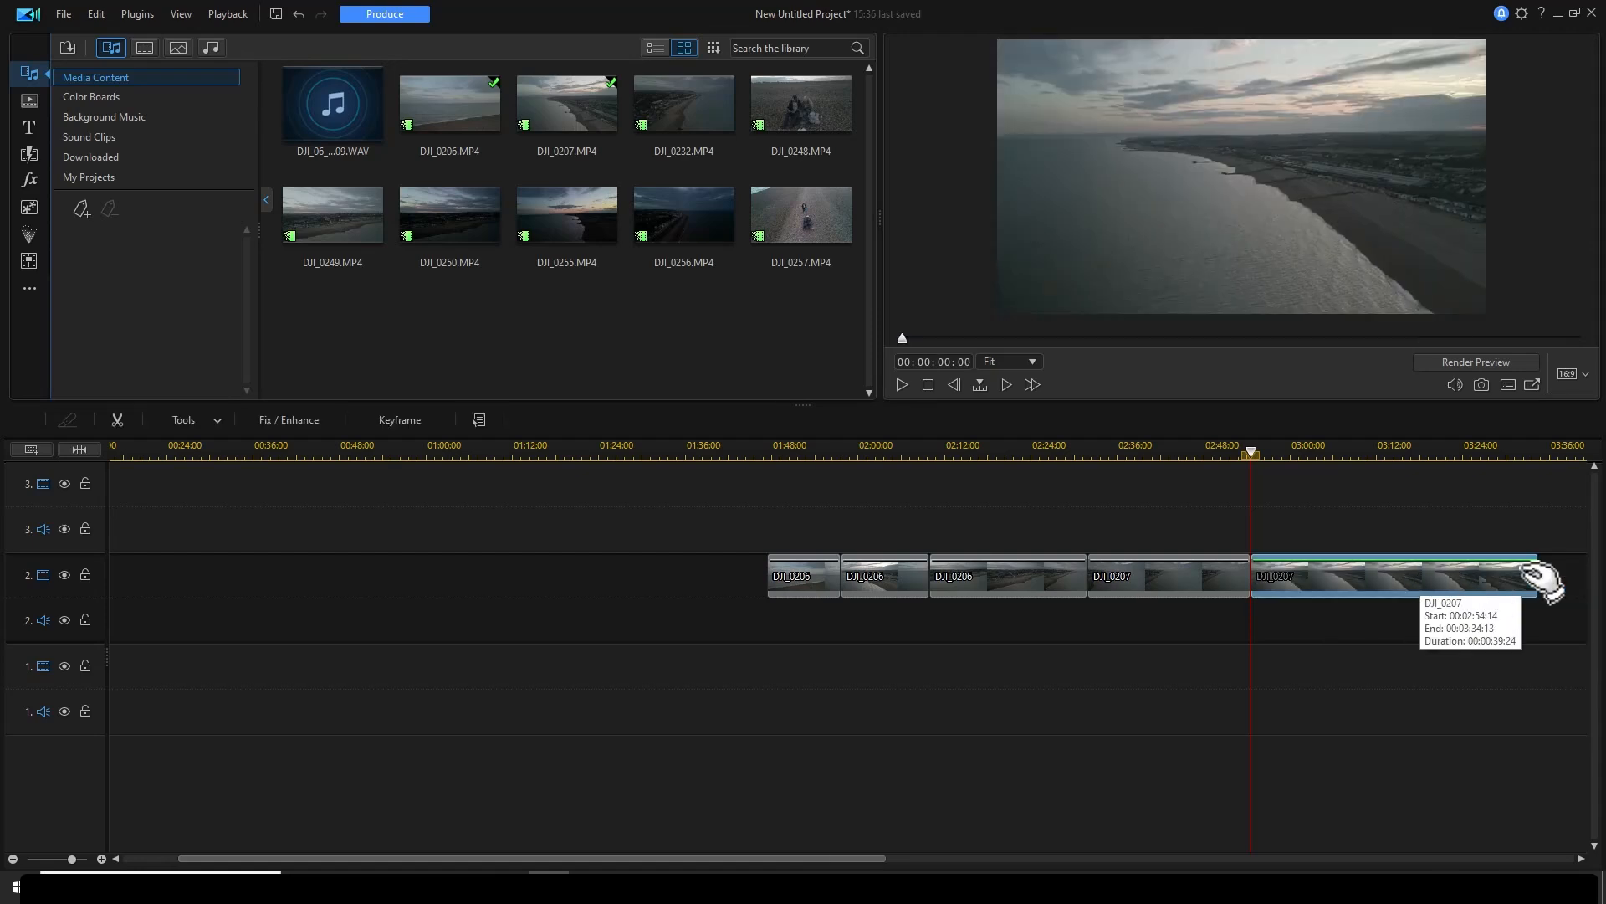
drag(1514, 586, 1326, 649)
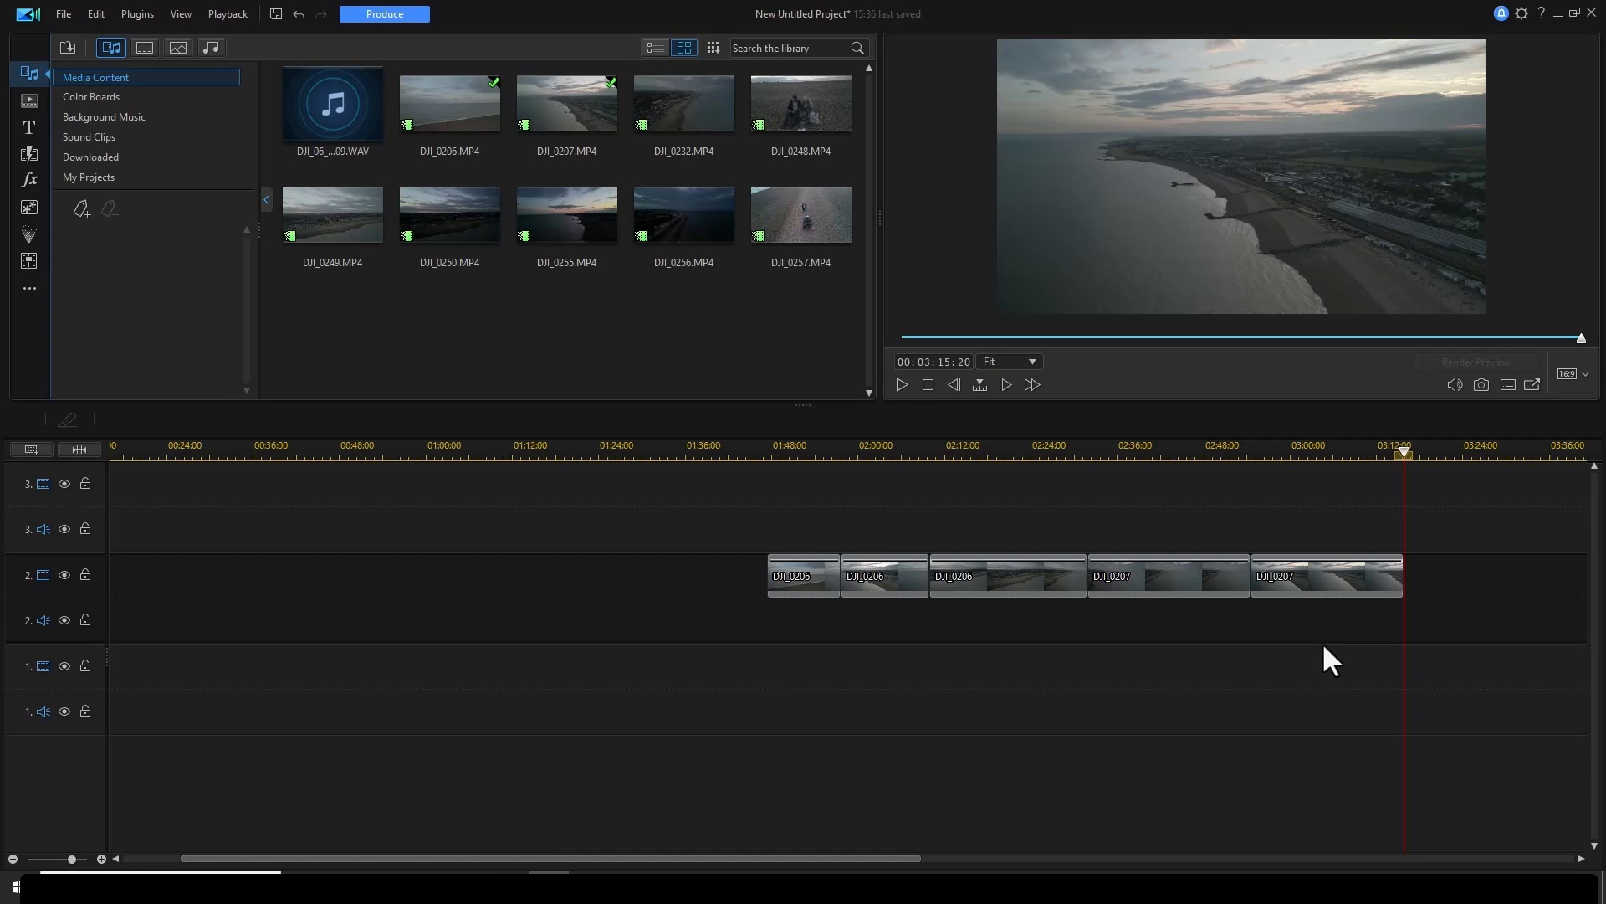
- Move all five DJI_0206 and DJI_0207 sections together to 00:00:10:00, directly after the title clip
drag(1473, 565, 770, 630)
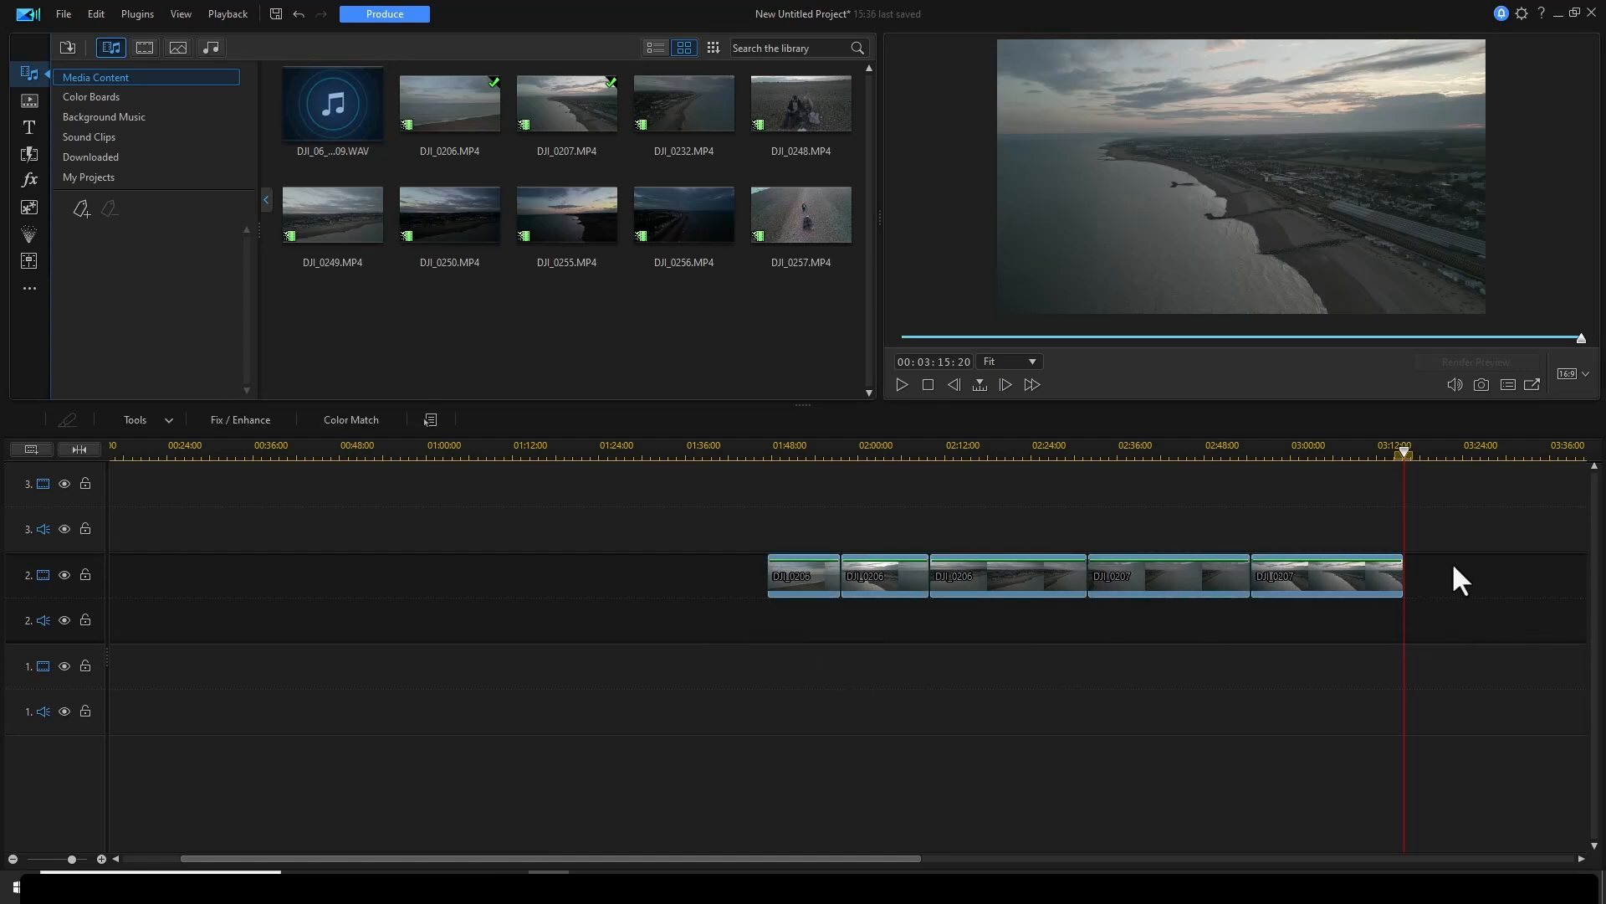
drag(1459, 560, 747, 639)
drag(903, 581, 316, 644)
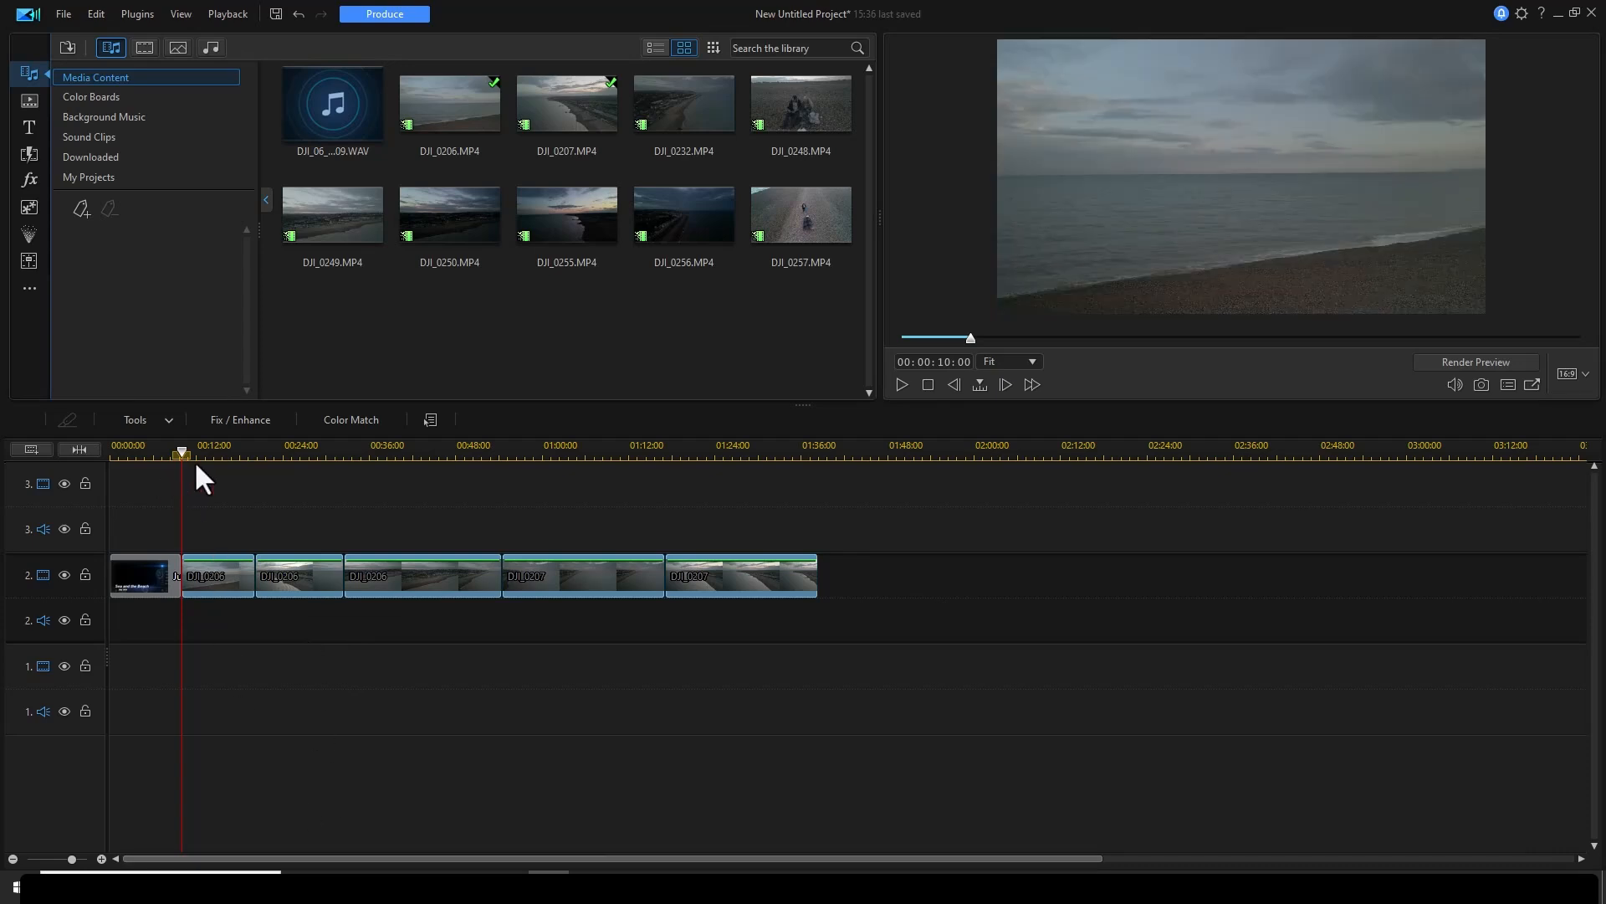
- Shift the first DJI_0206 section slightly earlier so it overlaps the title clip, using the Crossfade option
drag(195, 461, 695, 760)
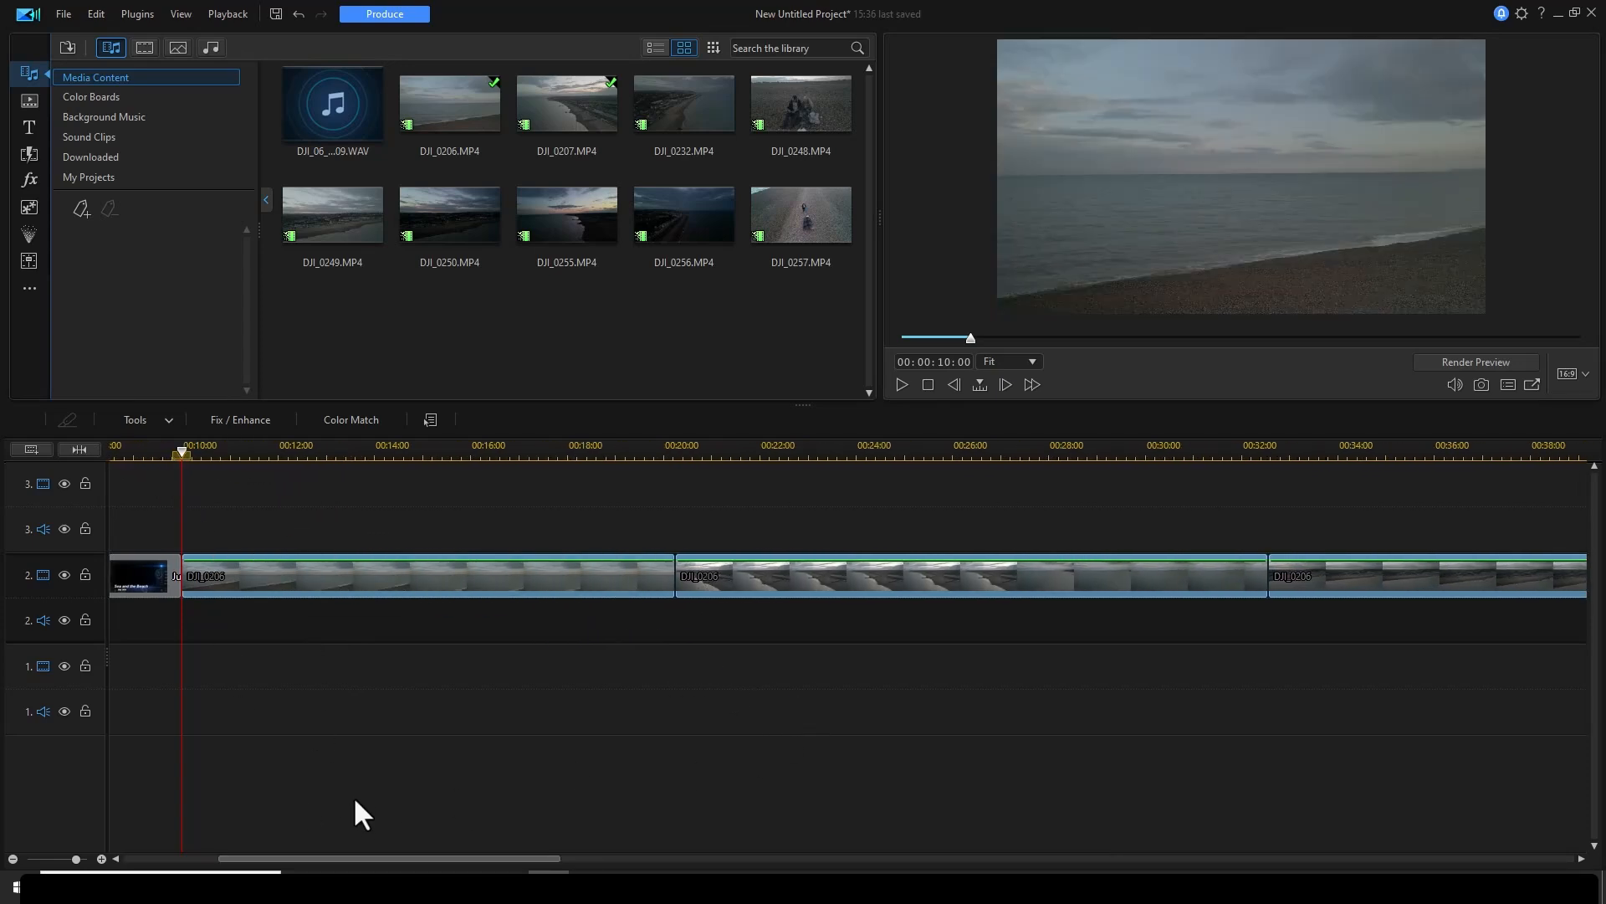
click(338, 661)
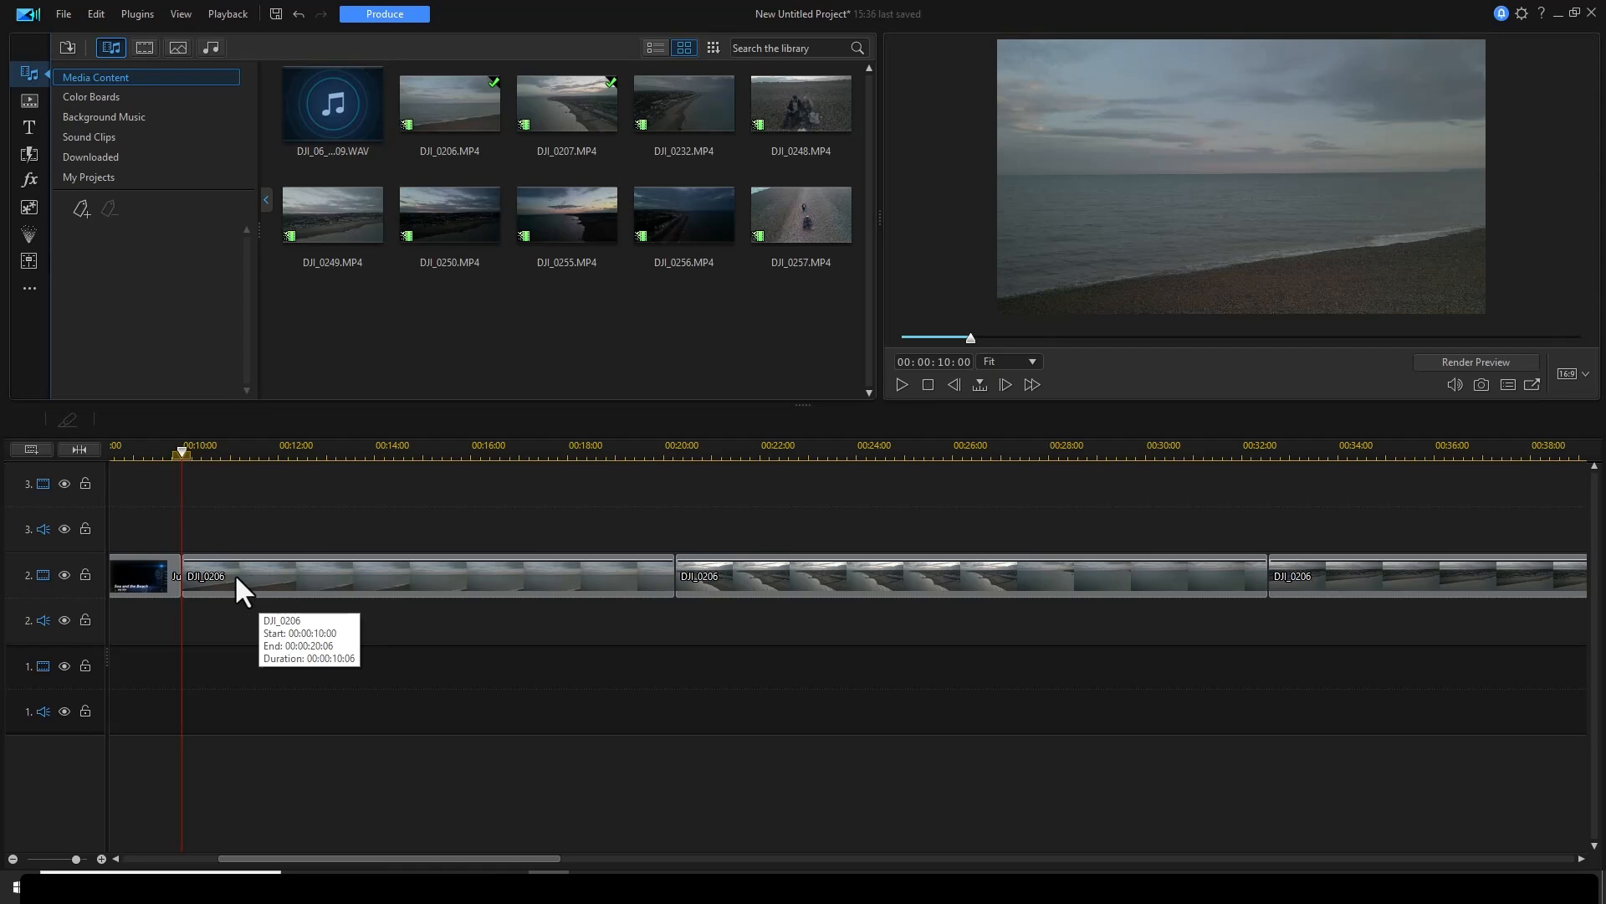
drag(241, 451, 347, 675)
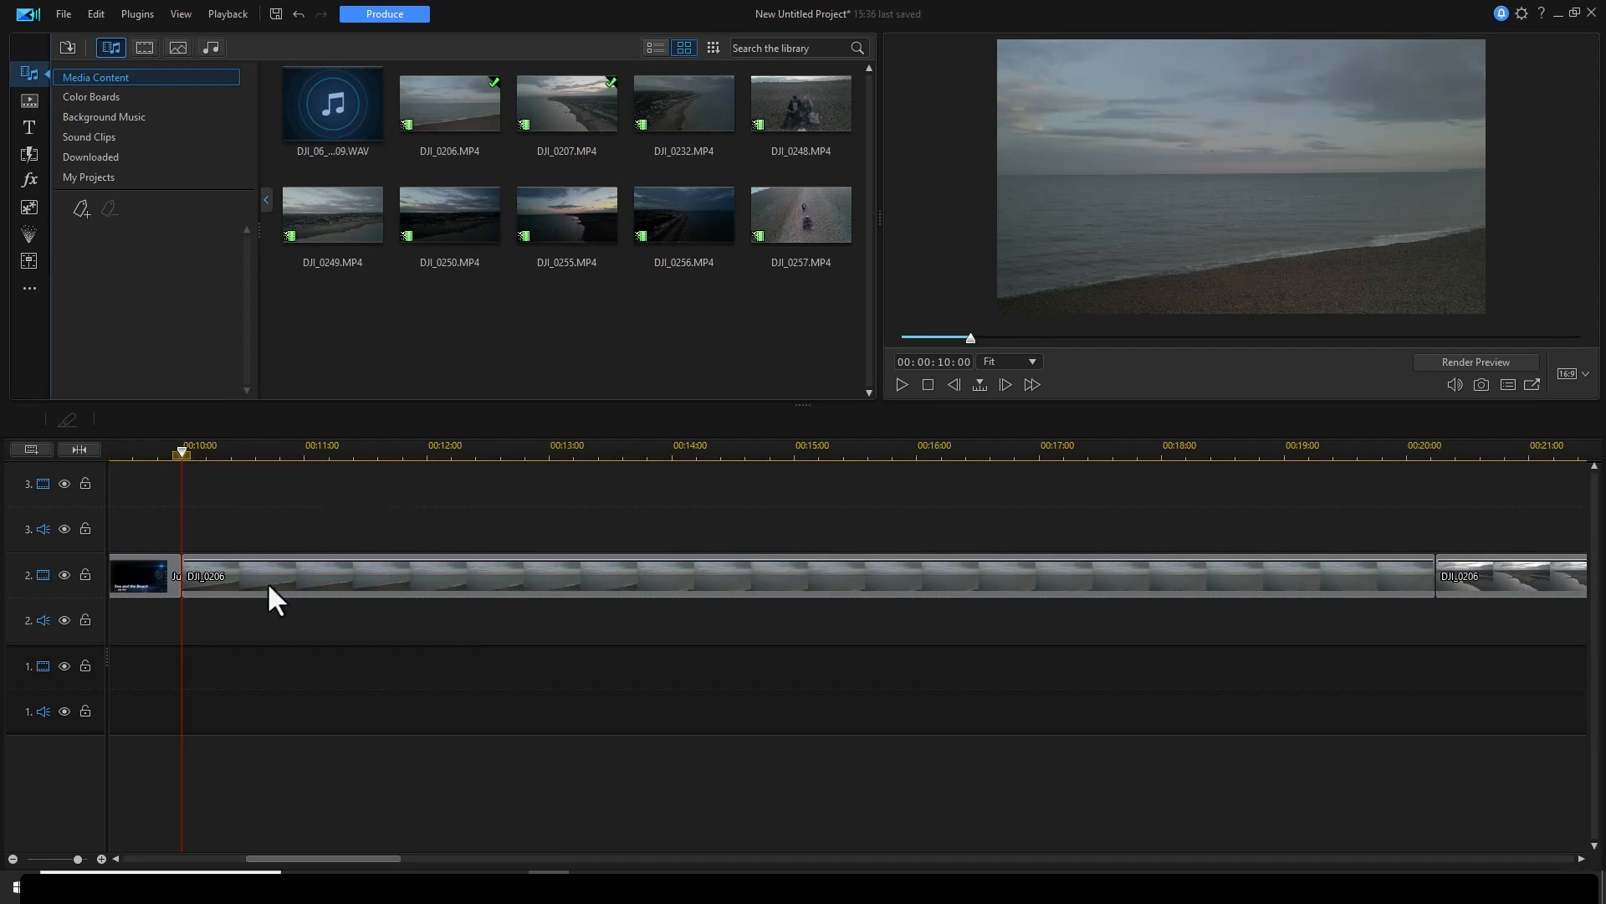
drag(267, 581, 259, 583)
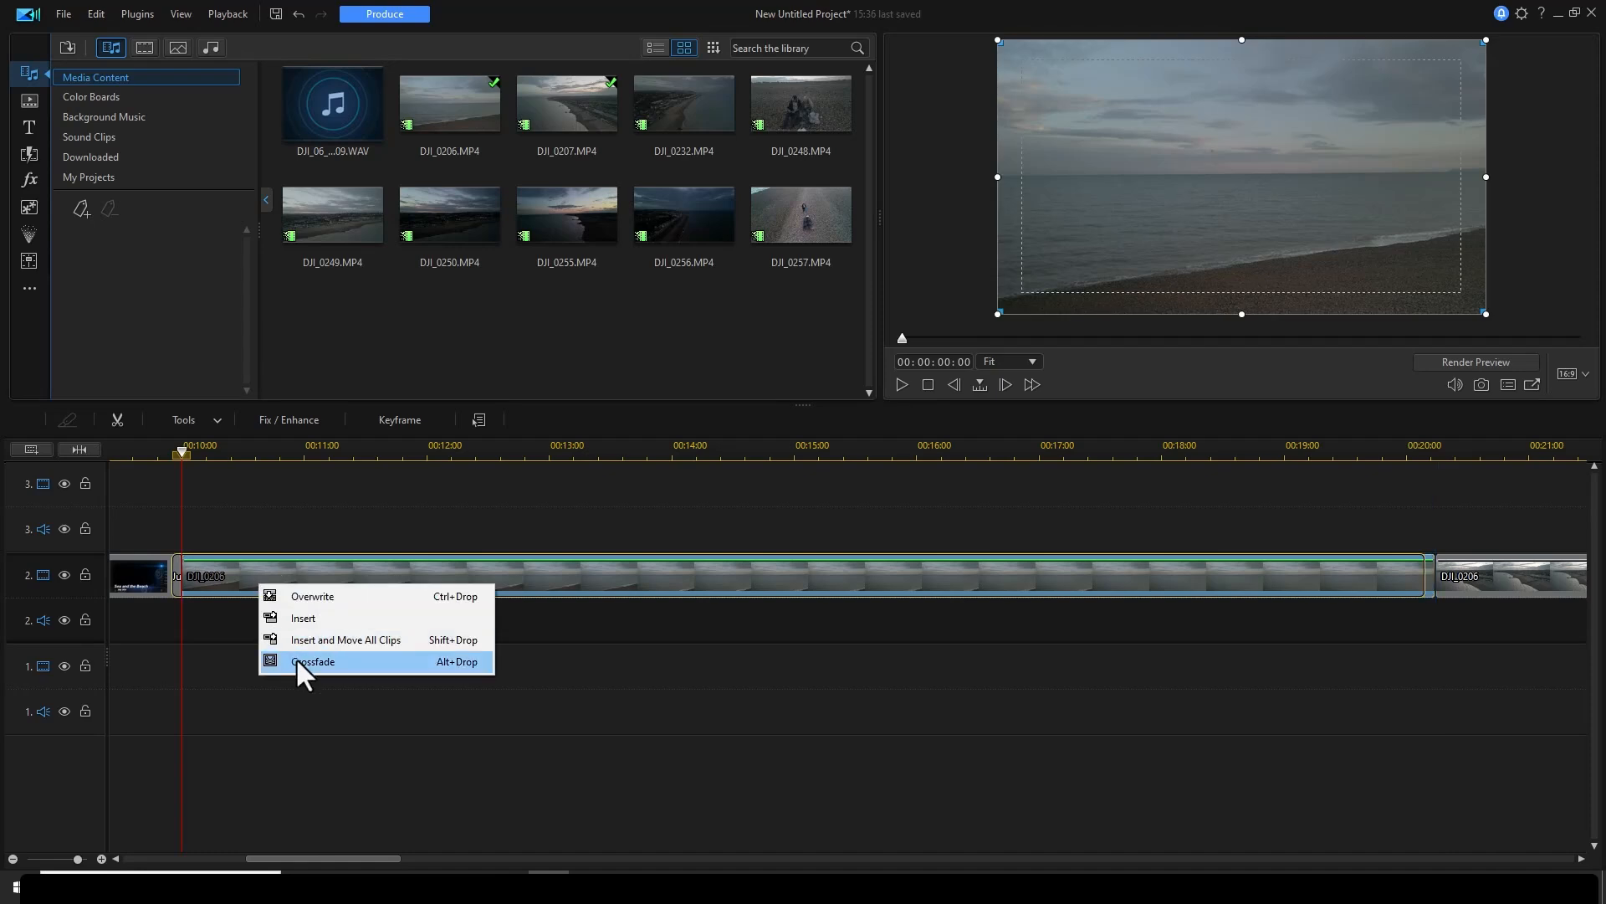
click(298, 662)
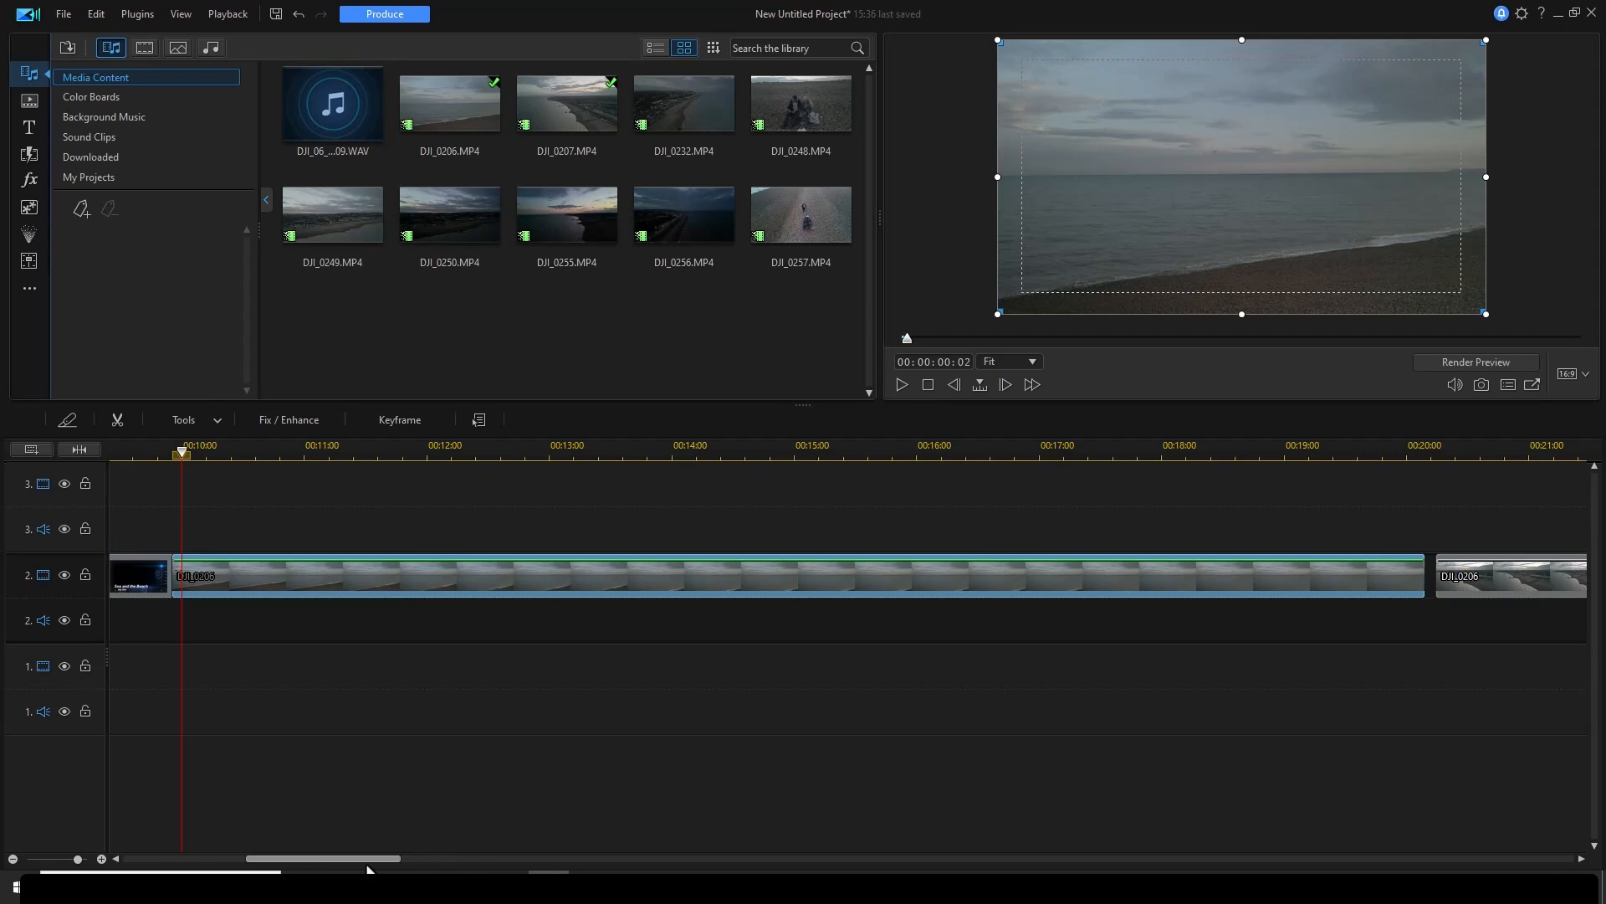
- Move the remaining four drone sections together to 00:00:20:04, closing the gap after the first DJI_0206 section
drag(374, 858, 450, 860)
drag(761, 451, 423, 756)
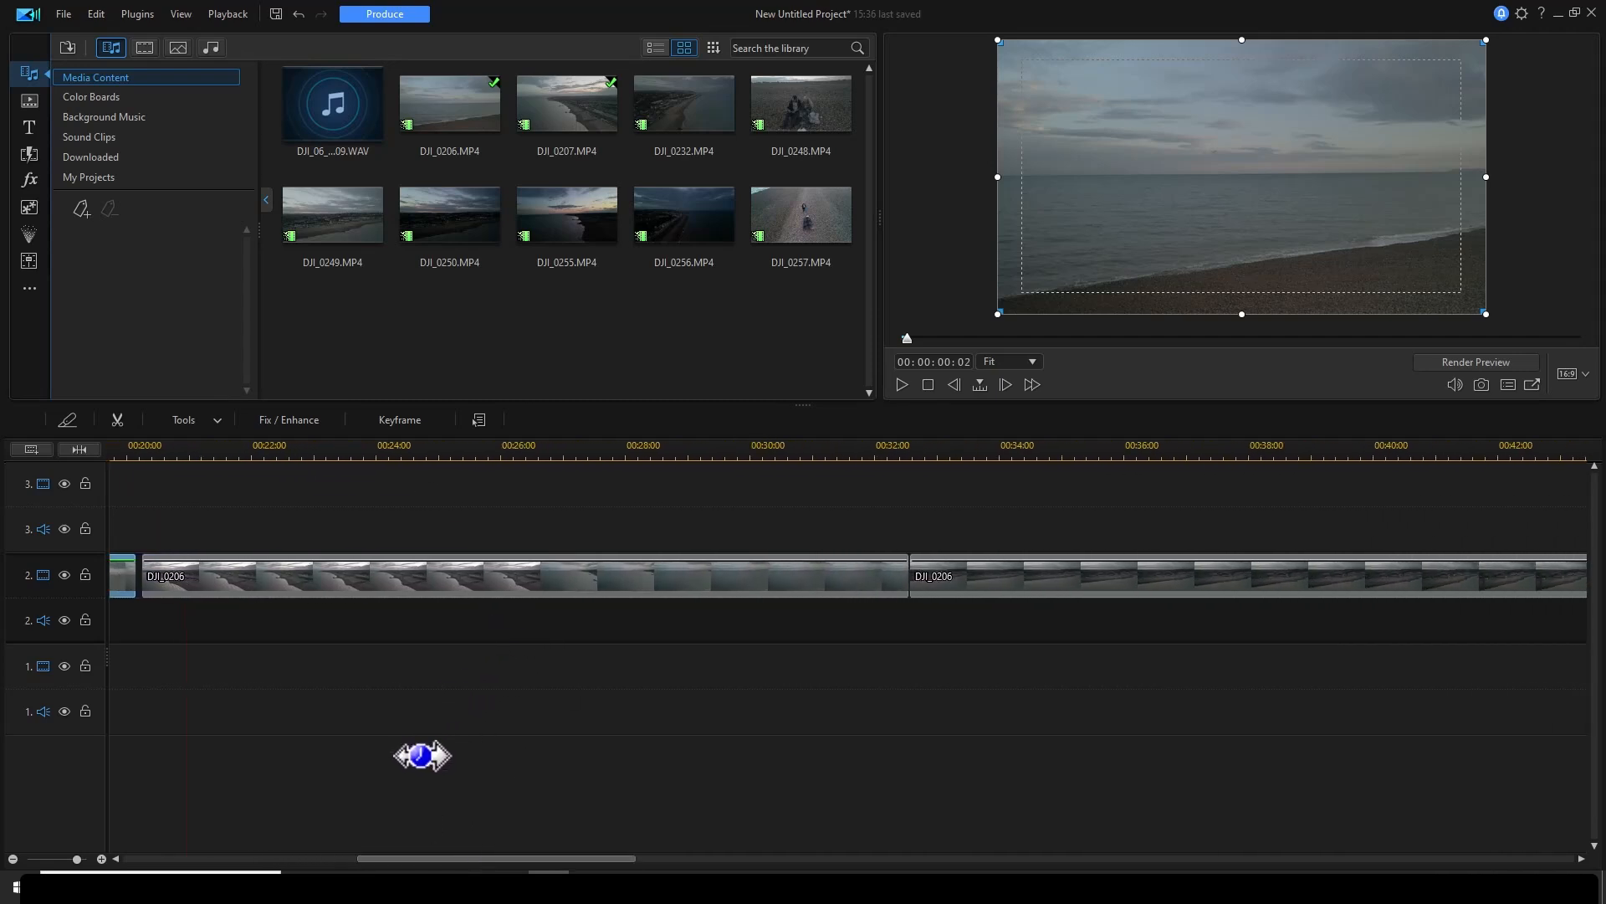
drag(853, 452, 503, 718)
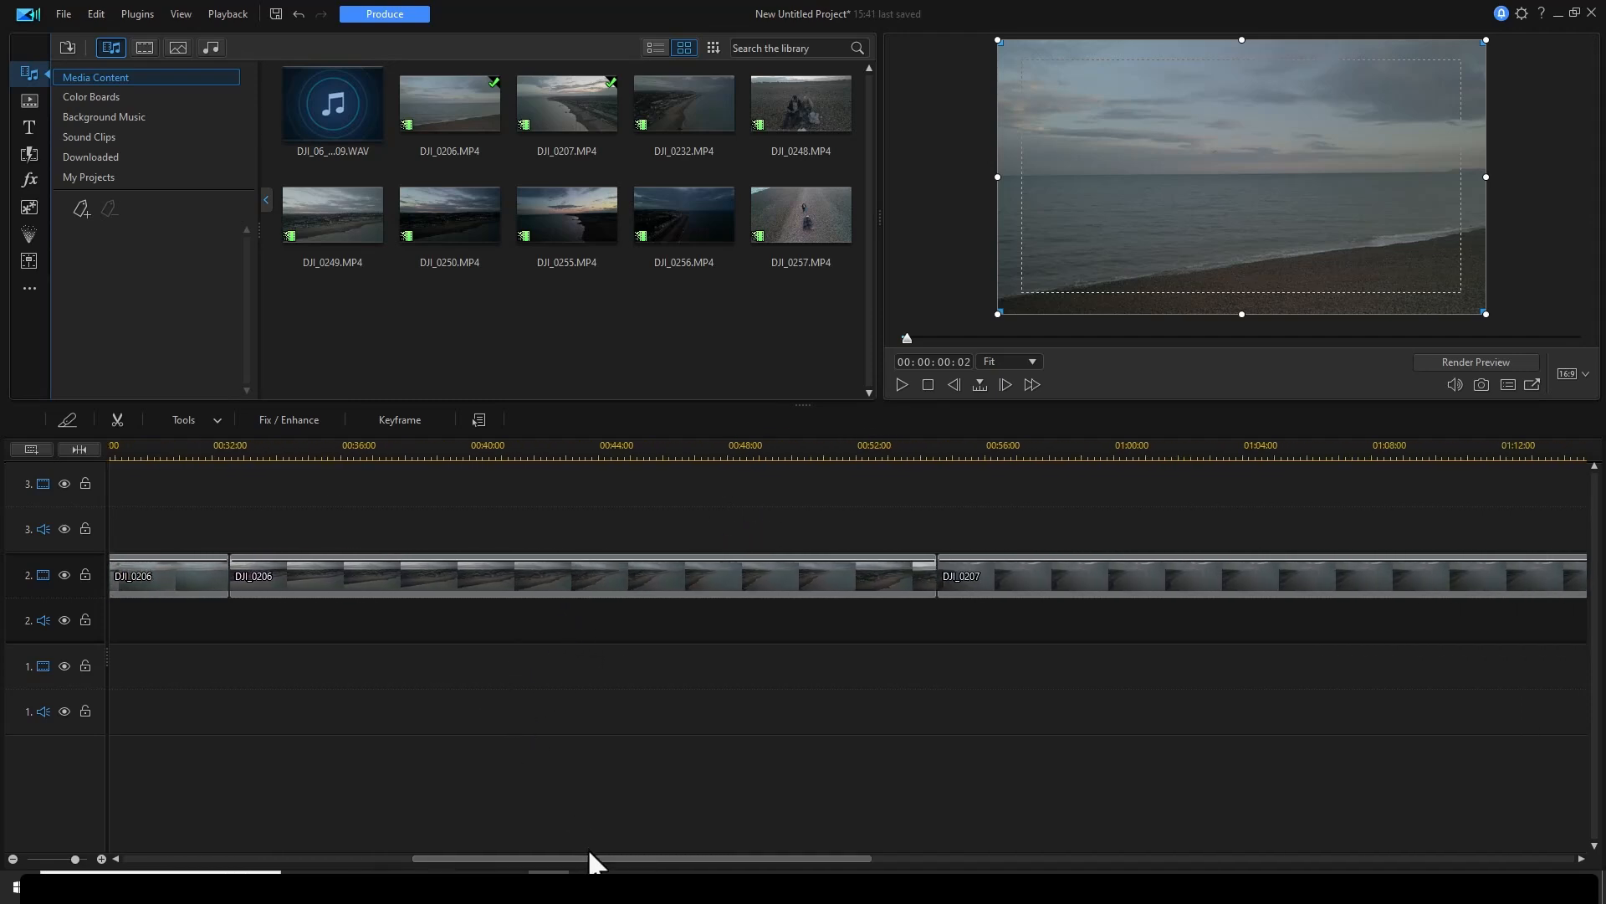
drag(594, 860, 560, 862)
drag(907, 445, 400, 867)
drag(1526, 526, 441, 595)
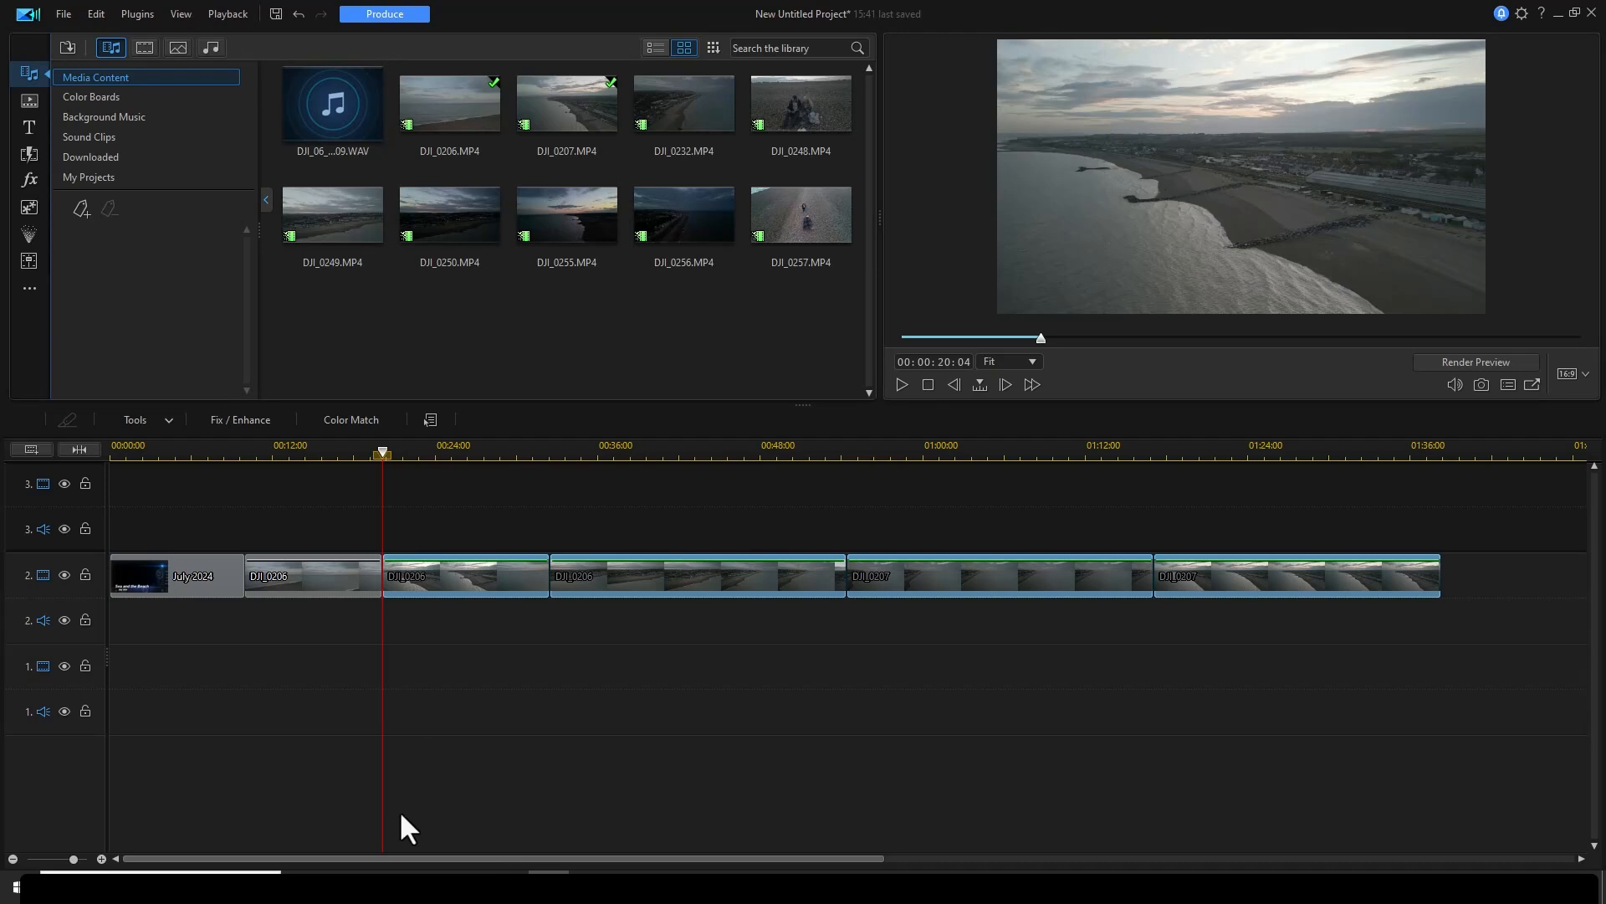
- Place the WAV recording on audio track 1, starting in line with the first DJI_0206 section
mouse_move(444, 860)
mouse_down()
mouse_move(820, 870)
mouse_move(468, 870)
mouse_up()
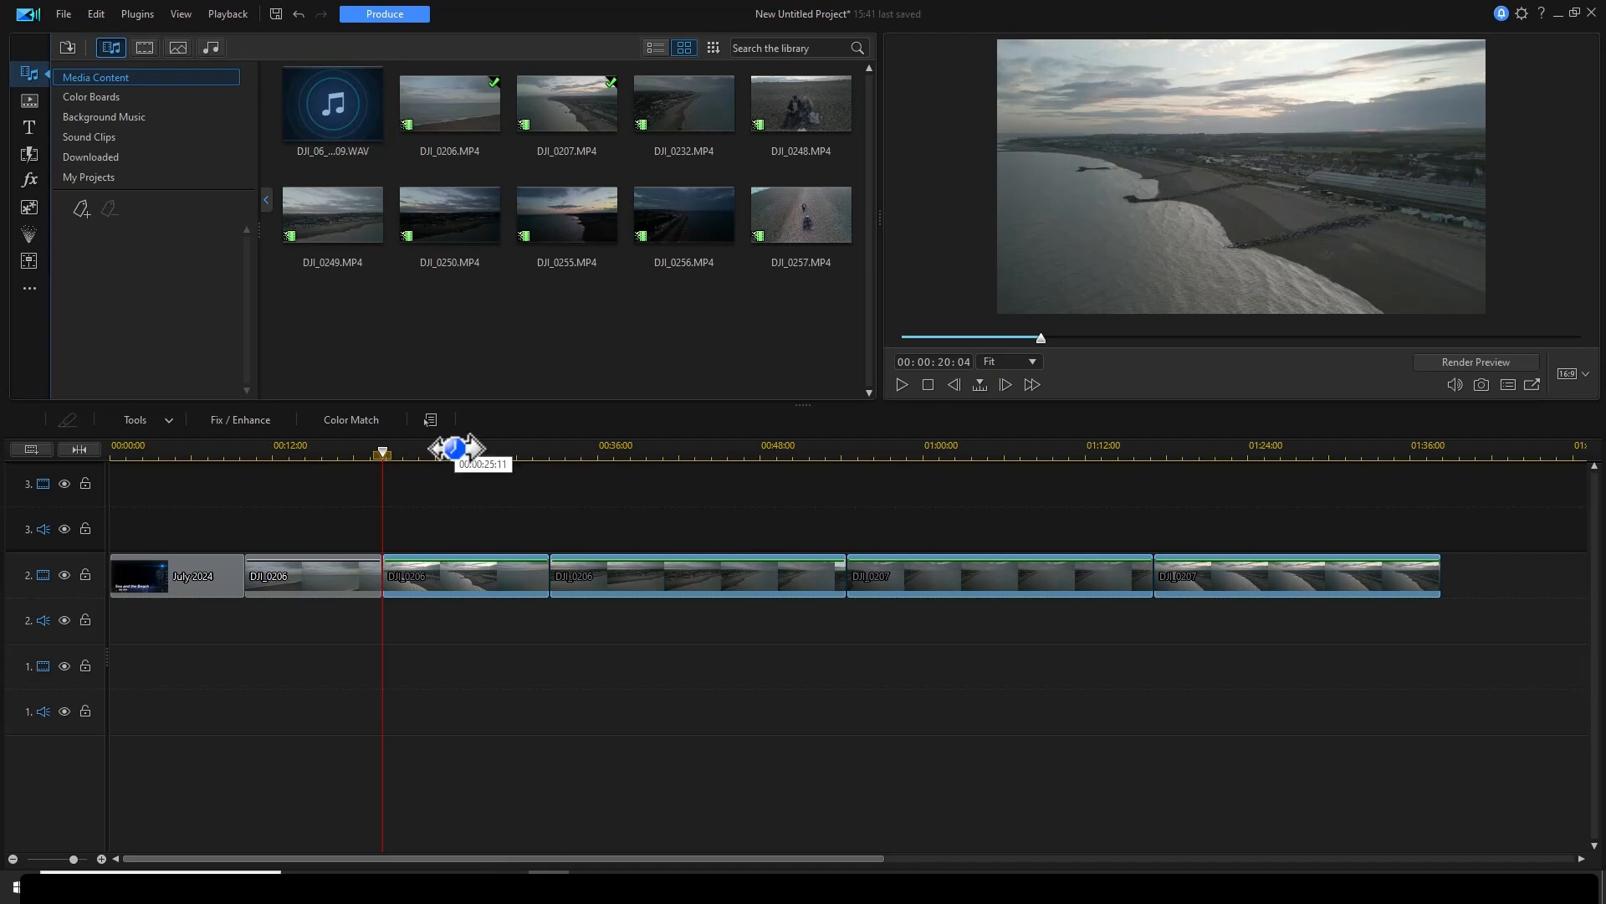
click(358, 110)
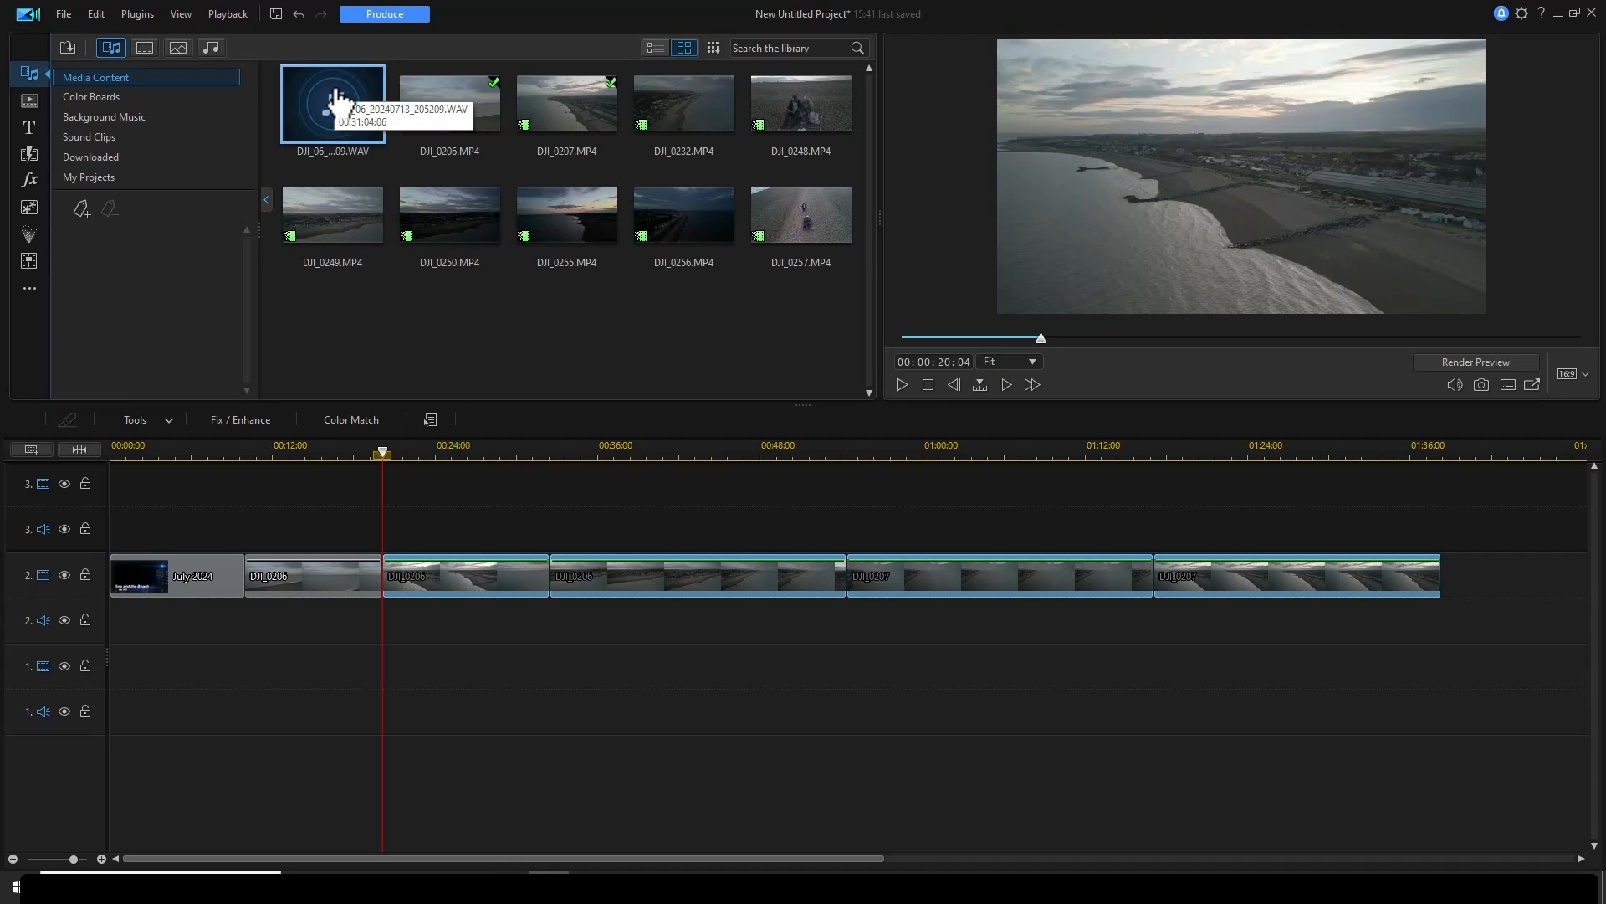
drag(338, 101, 251, 655)
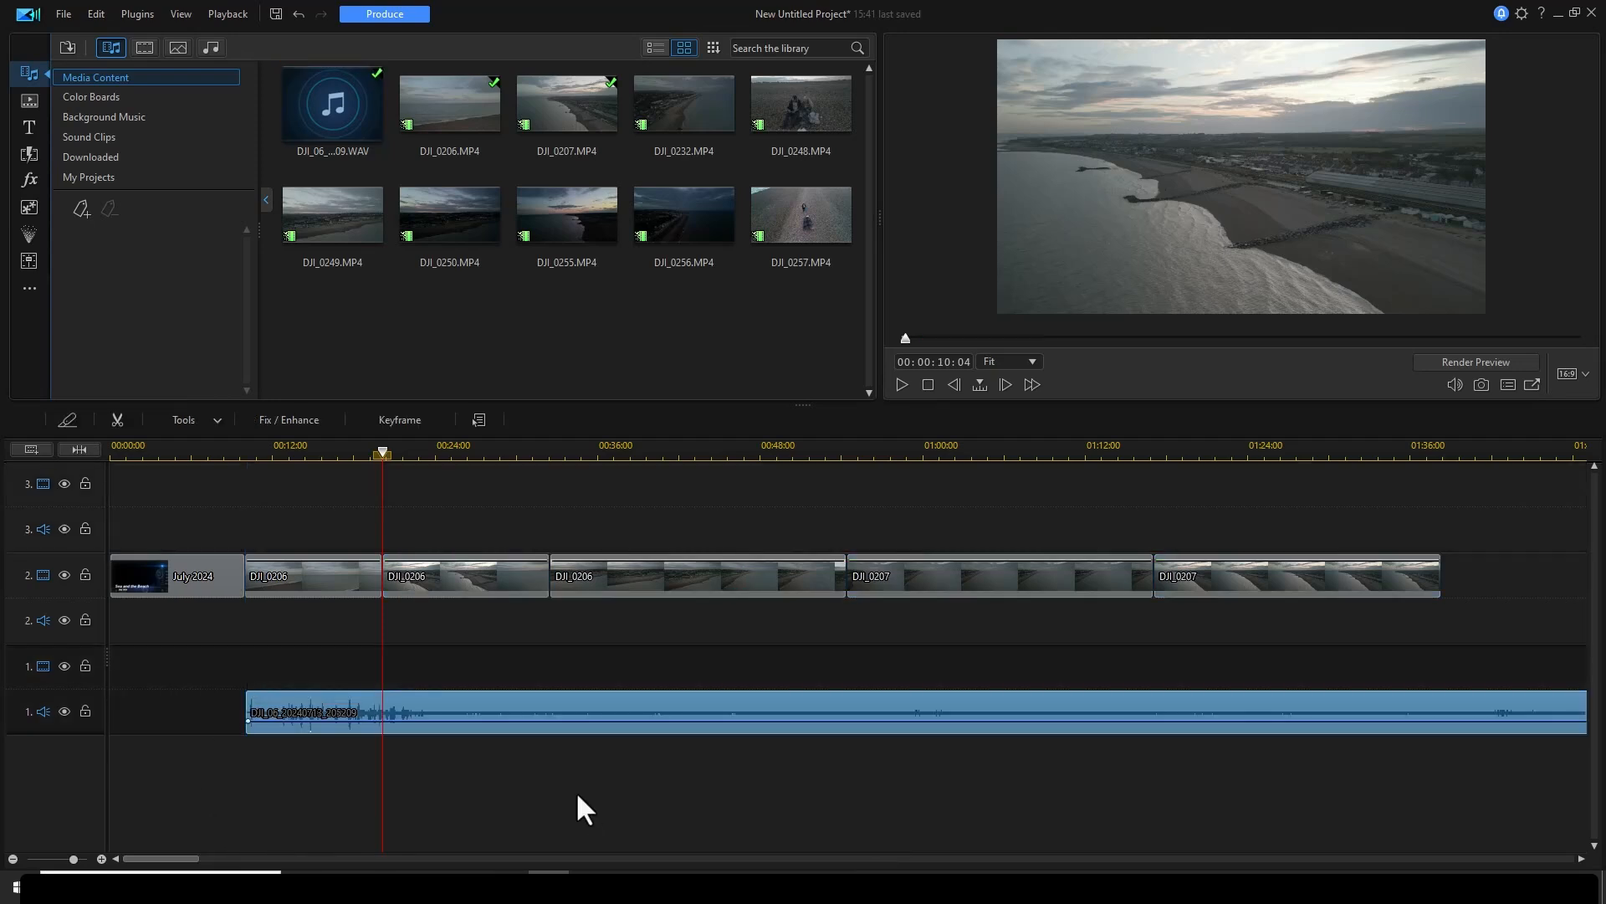
- Remove the separately recorded WAV clip from audio track 1
drag(522, 721, 524, 721)
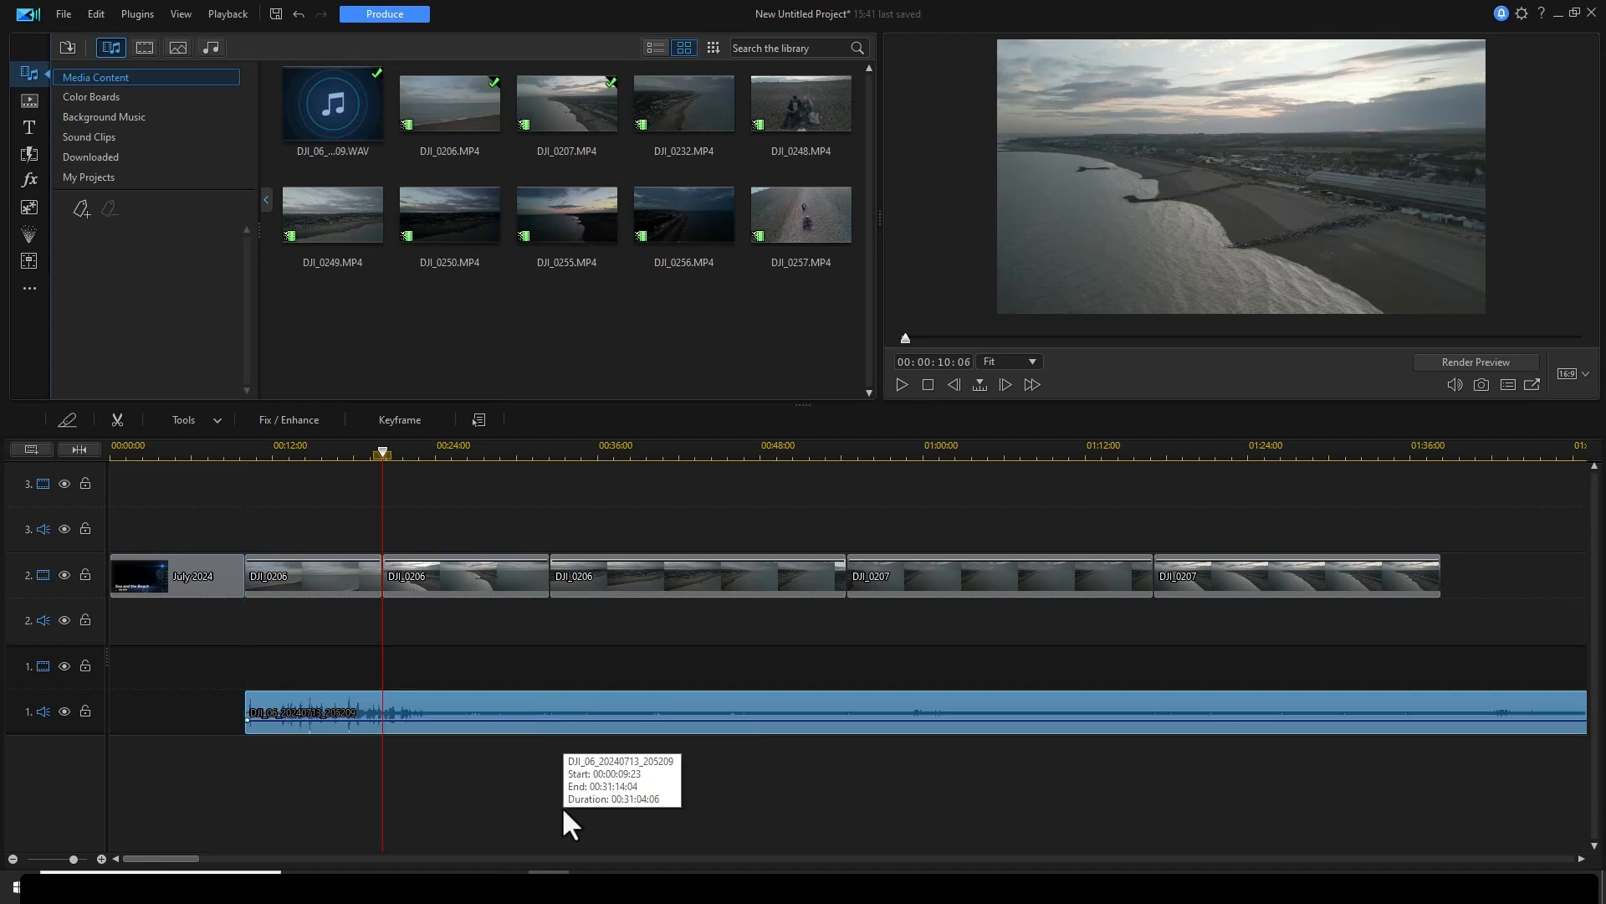
key(Delete)
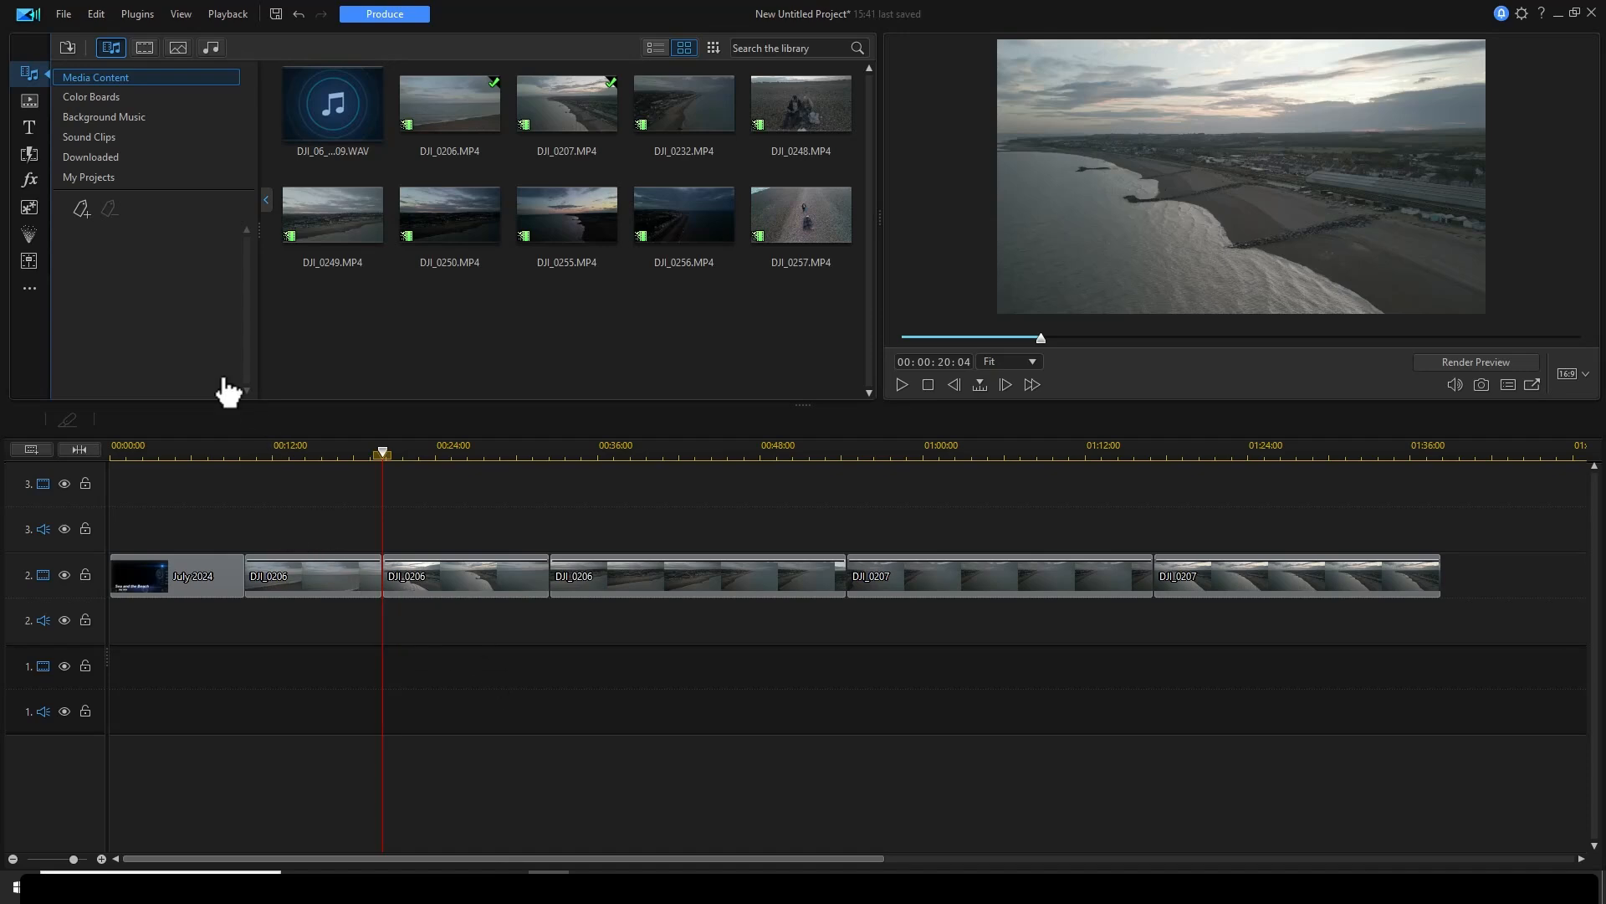
- Look through the transition library's categories, including All Content, Roll Transitions Pack, Visual and Alpha
click(30, 155)
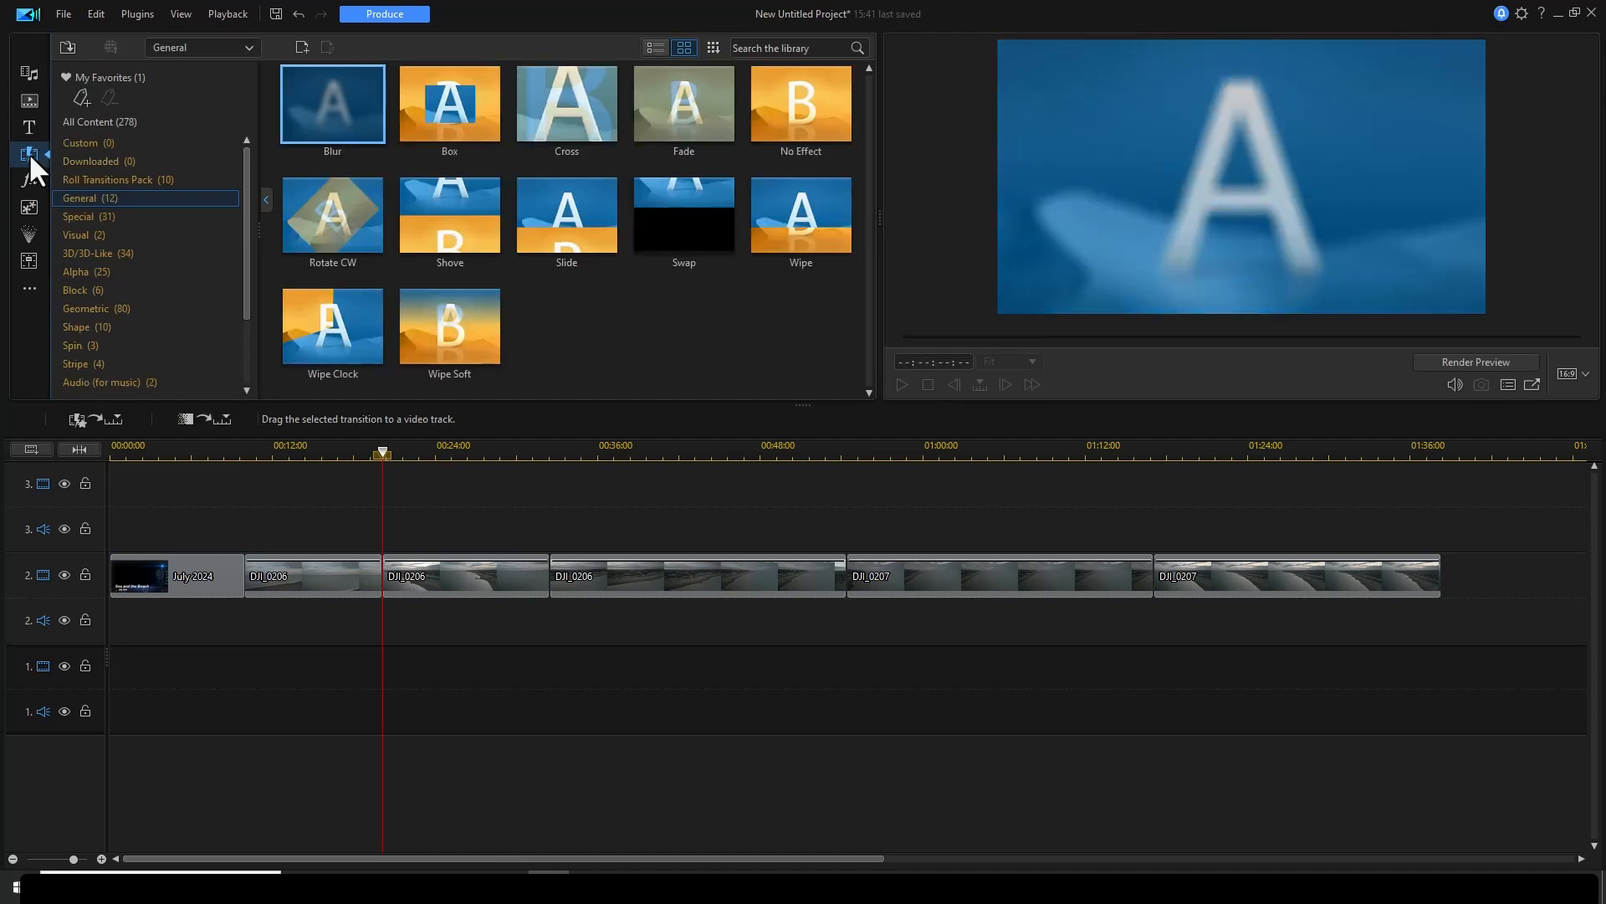
click(118, 126)
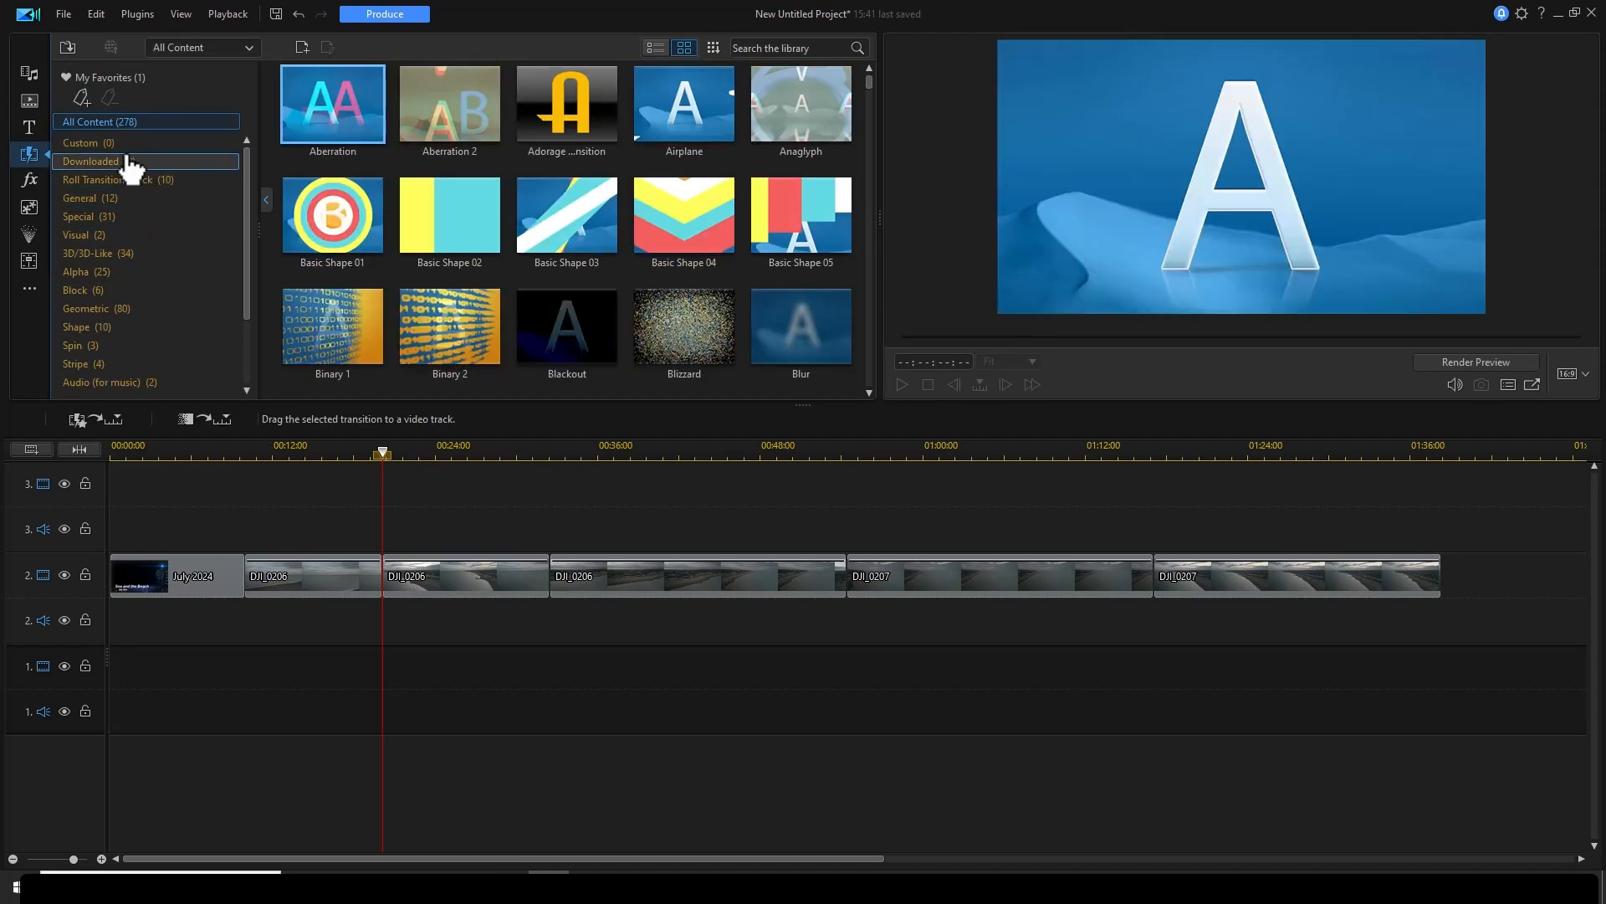
click(115, 144)
click(117, 180)
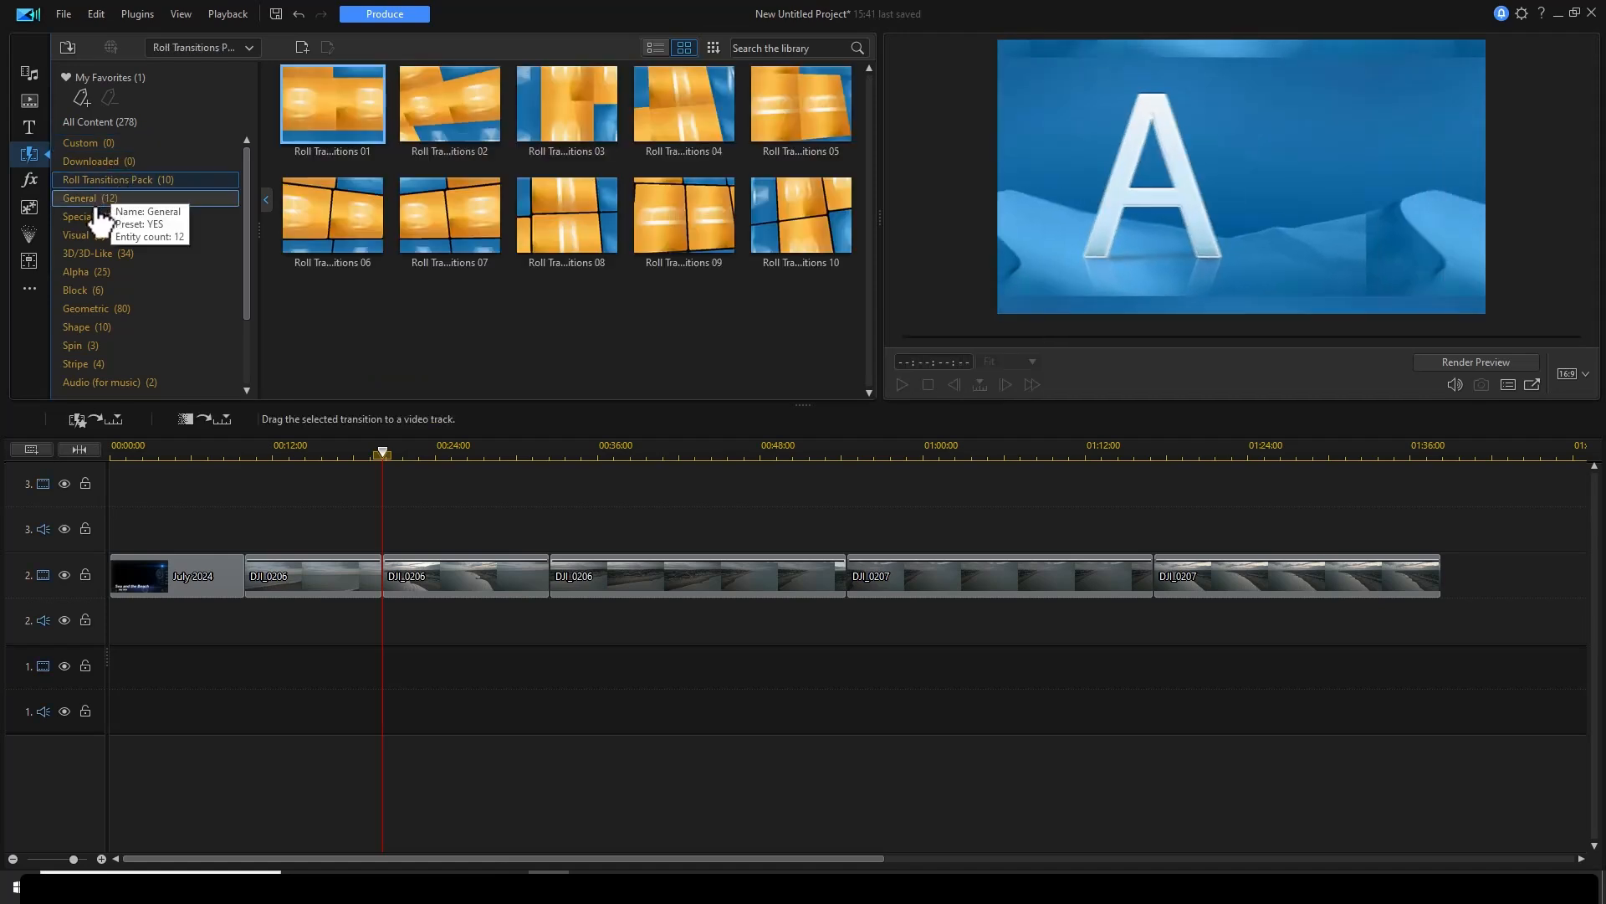
click(94, 217)
click(91, 236)
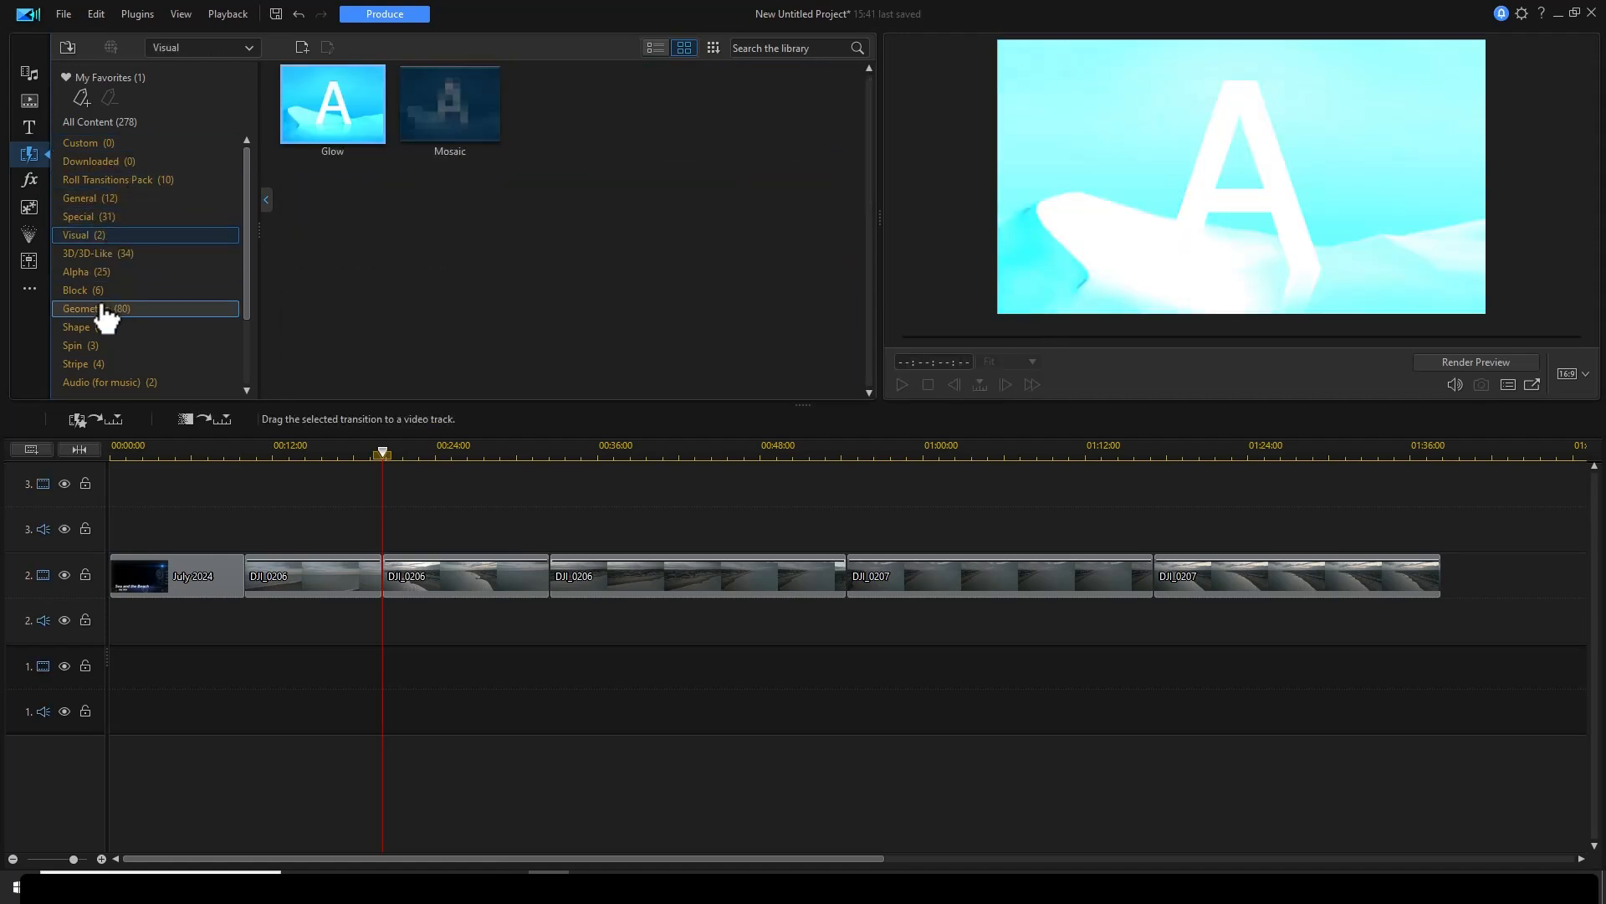
click(92, 272)
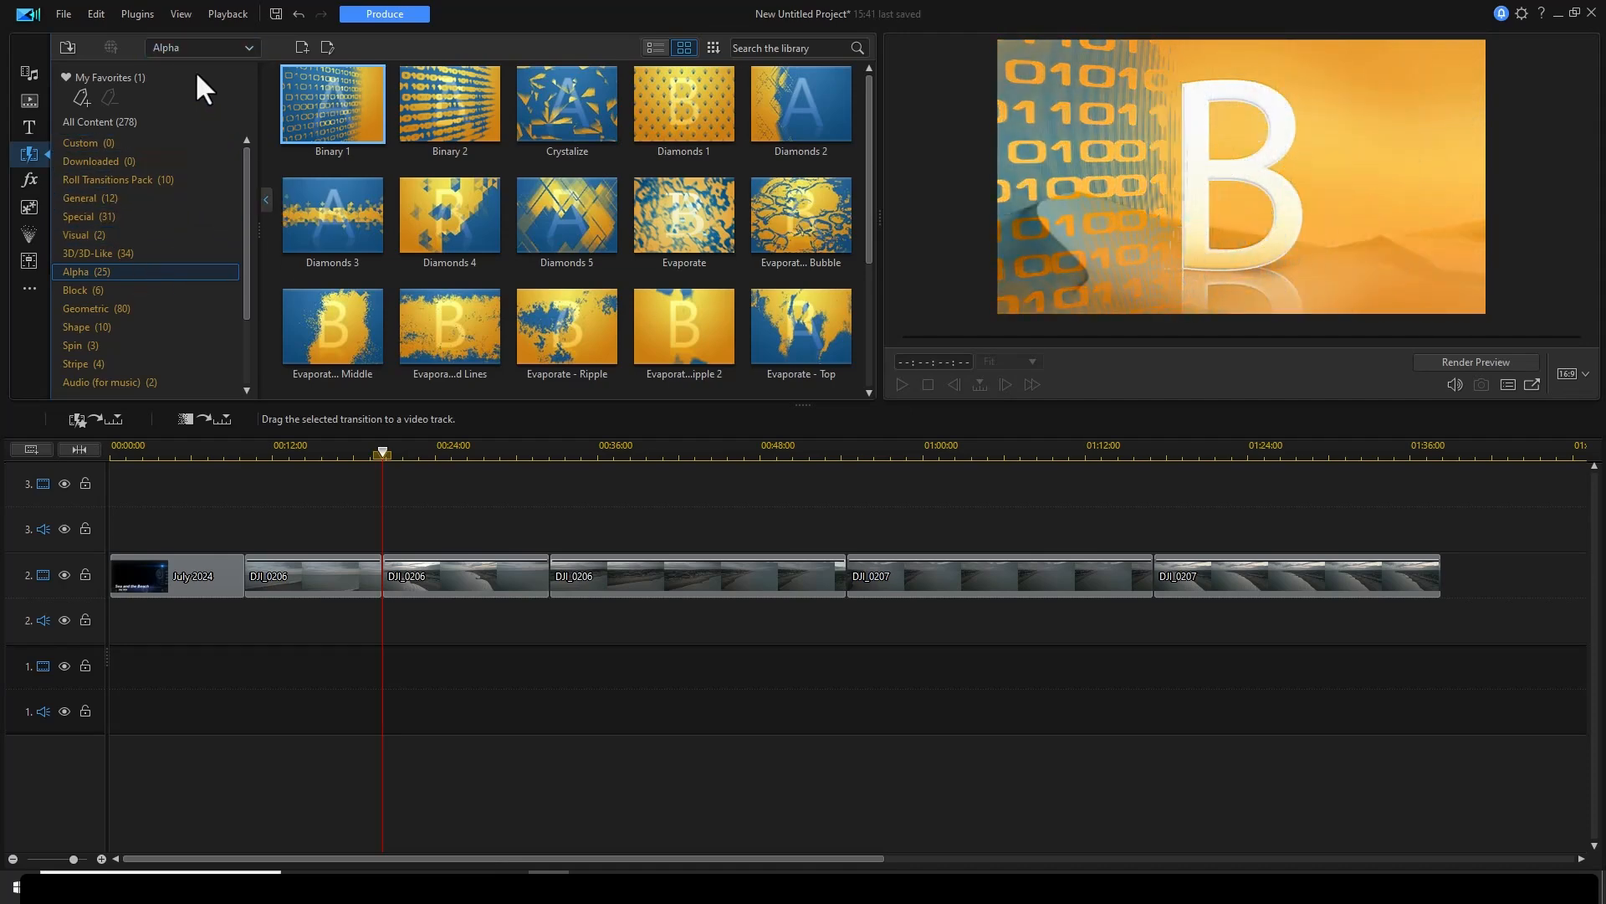
click(248, 49)
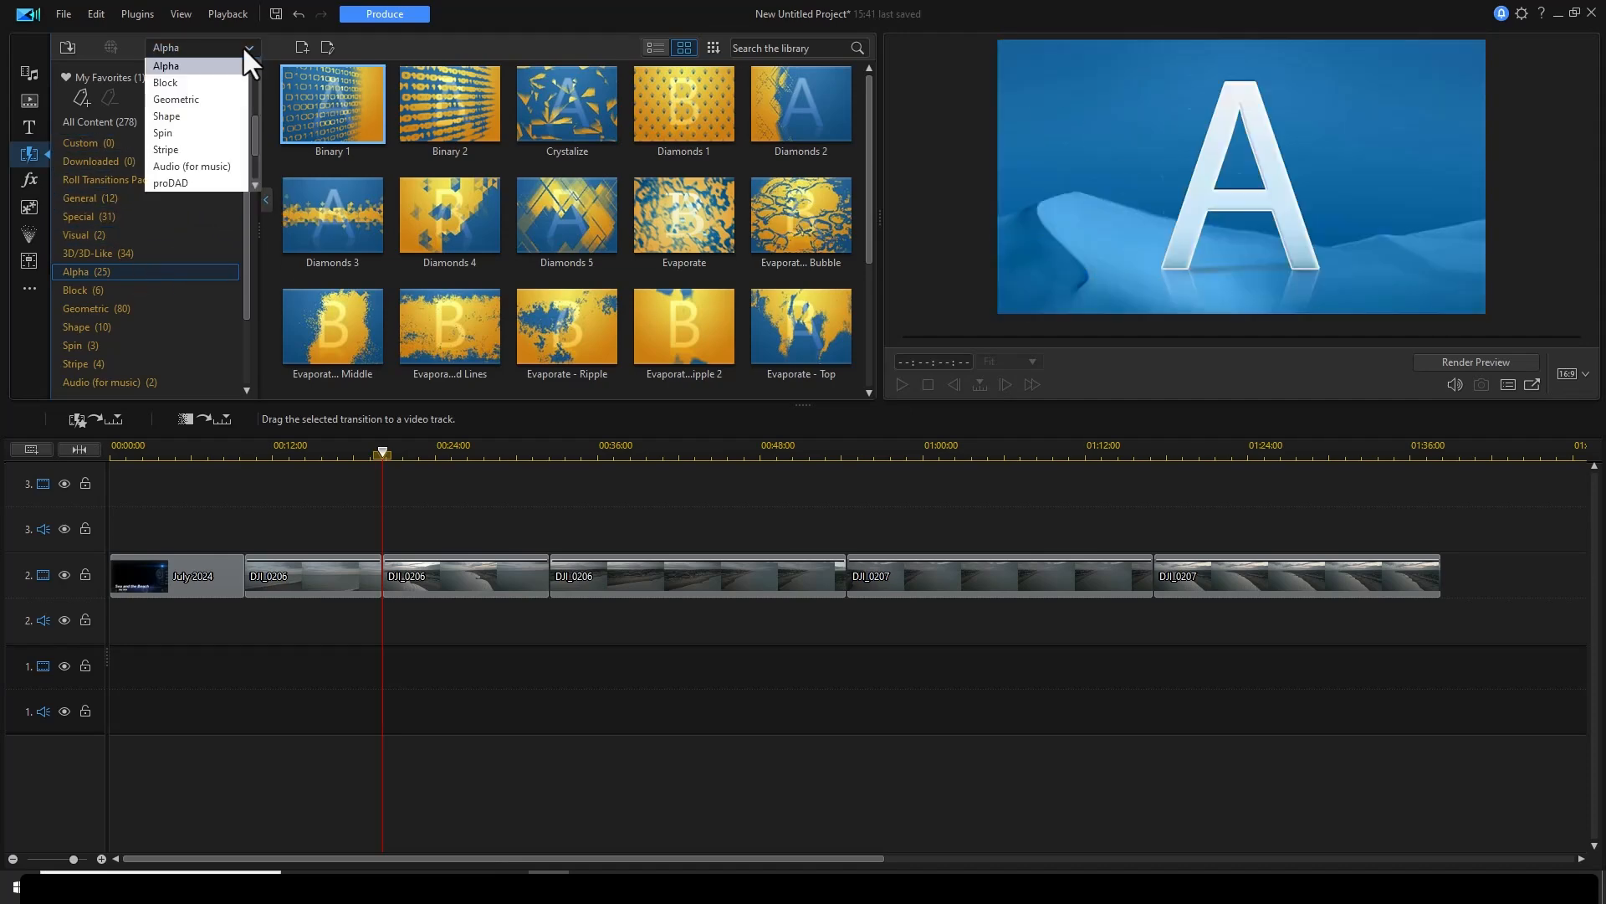
scroll(246, 132, up, 1)
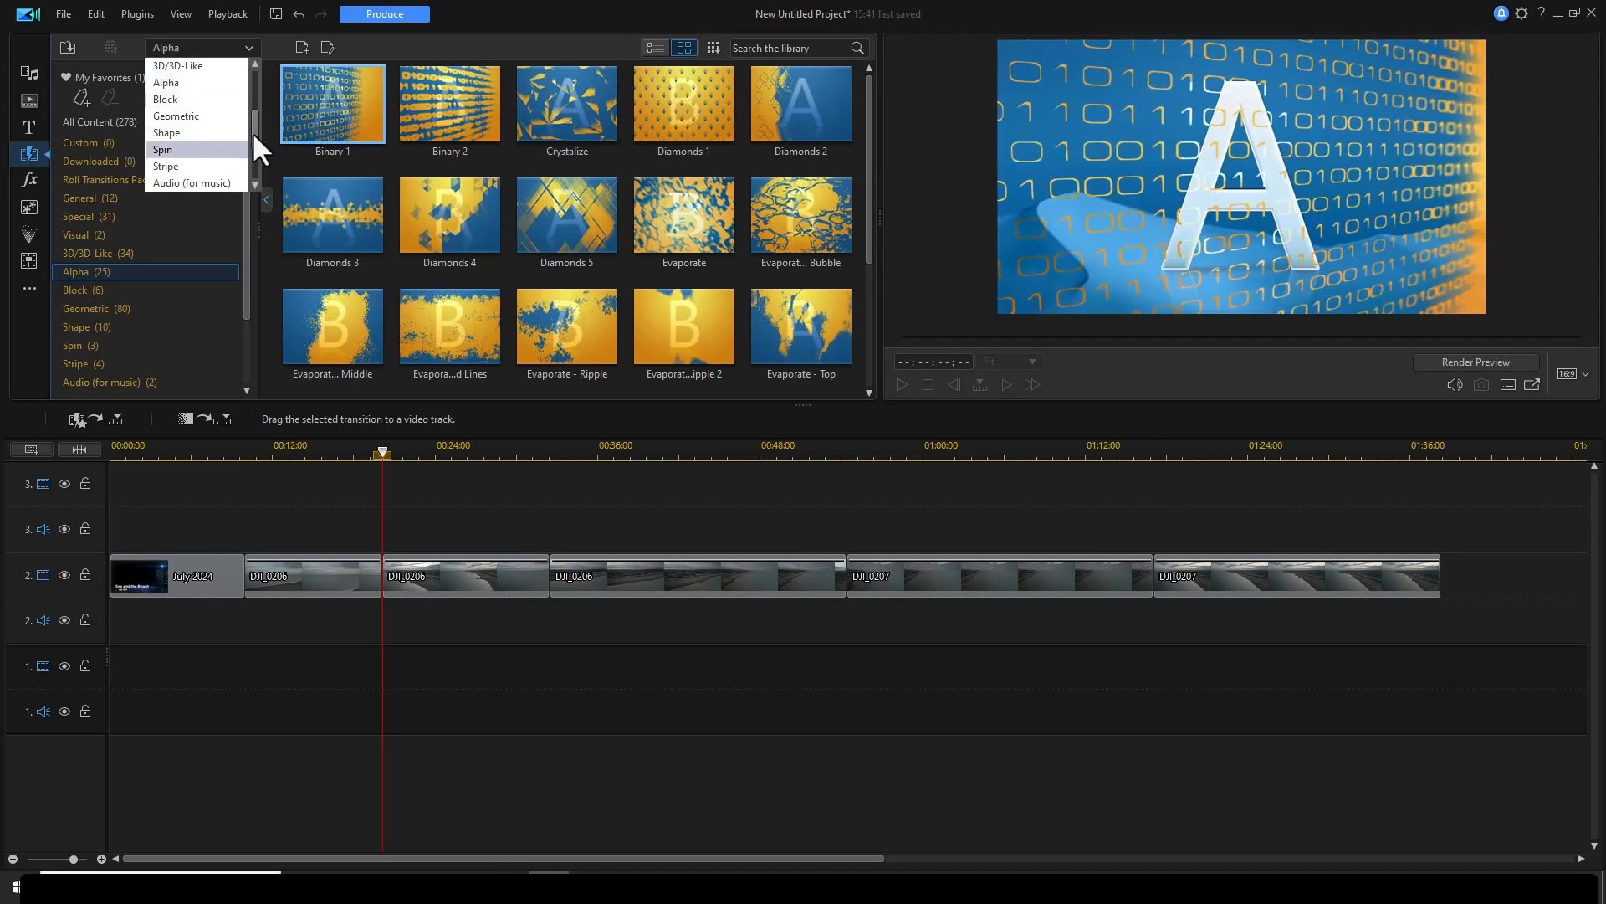
drag(252, 132, 246, 99)
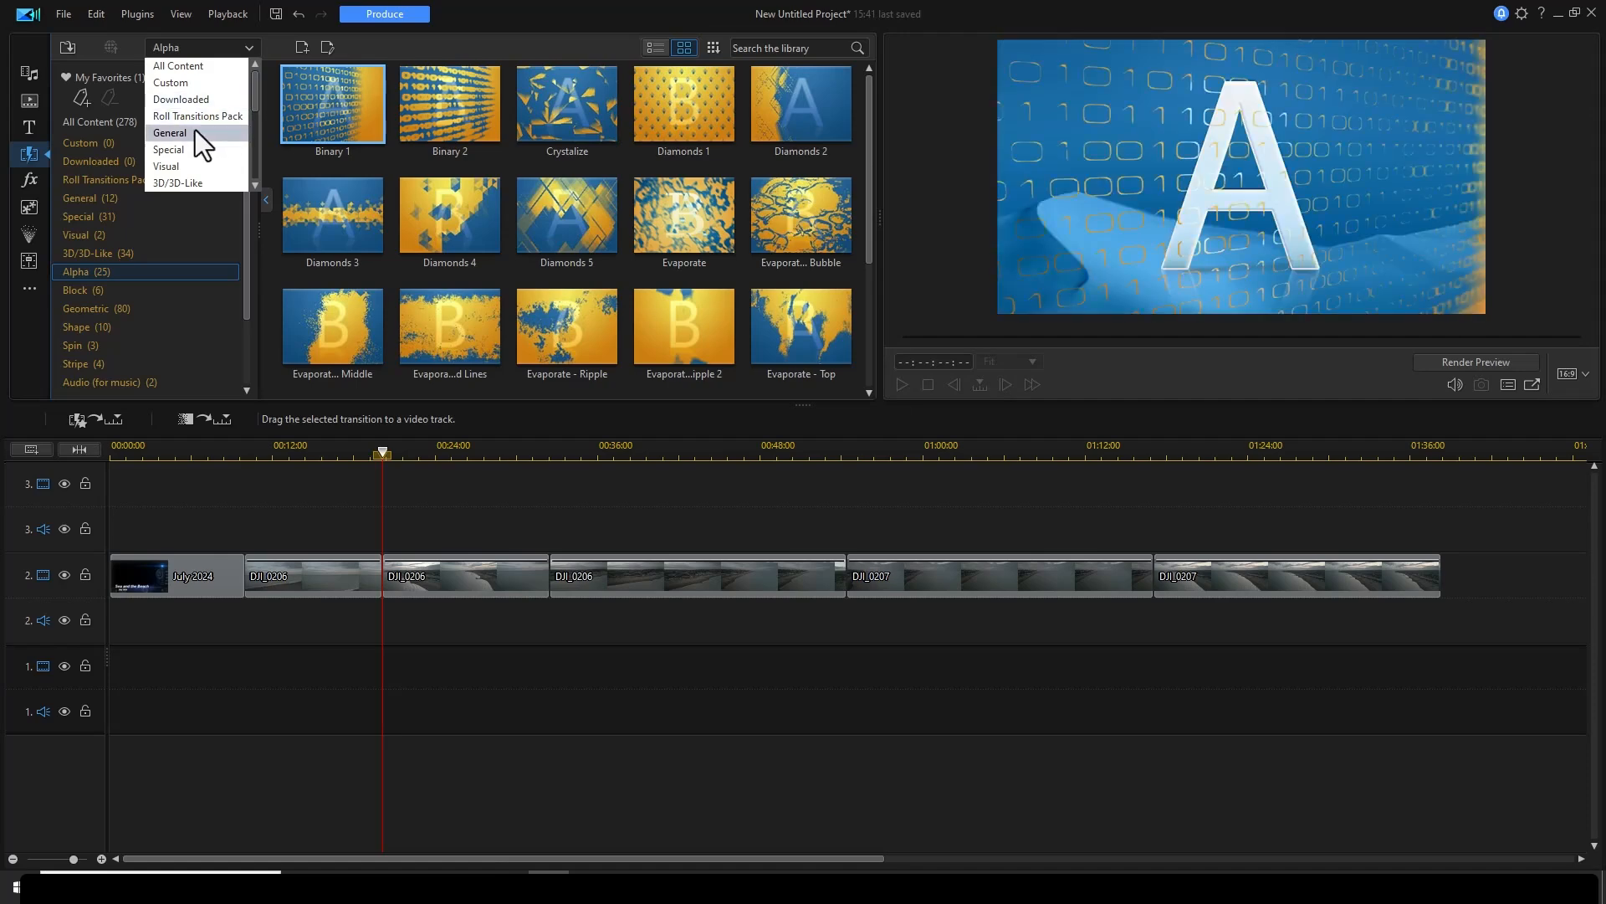
- Add the General category's Fade transition between the first two DJI_0206 sections and centre it over the cut
click(194, 131)
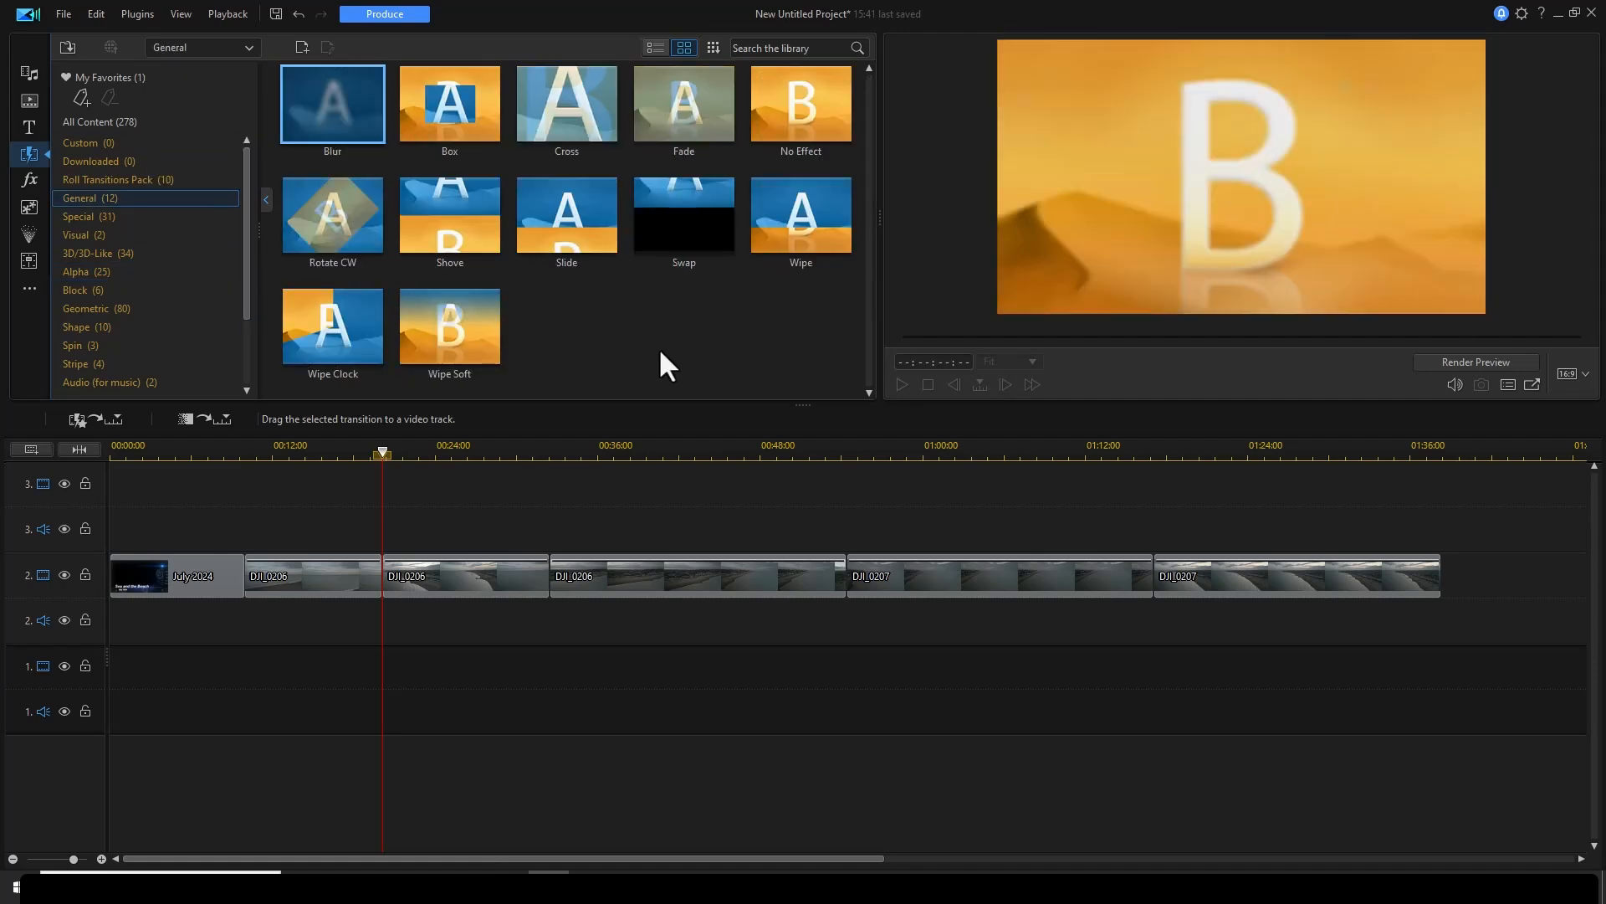
drag(699, 126, 387, 578)
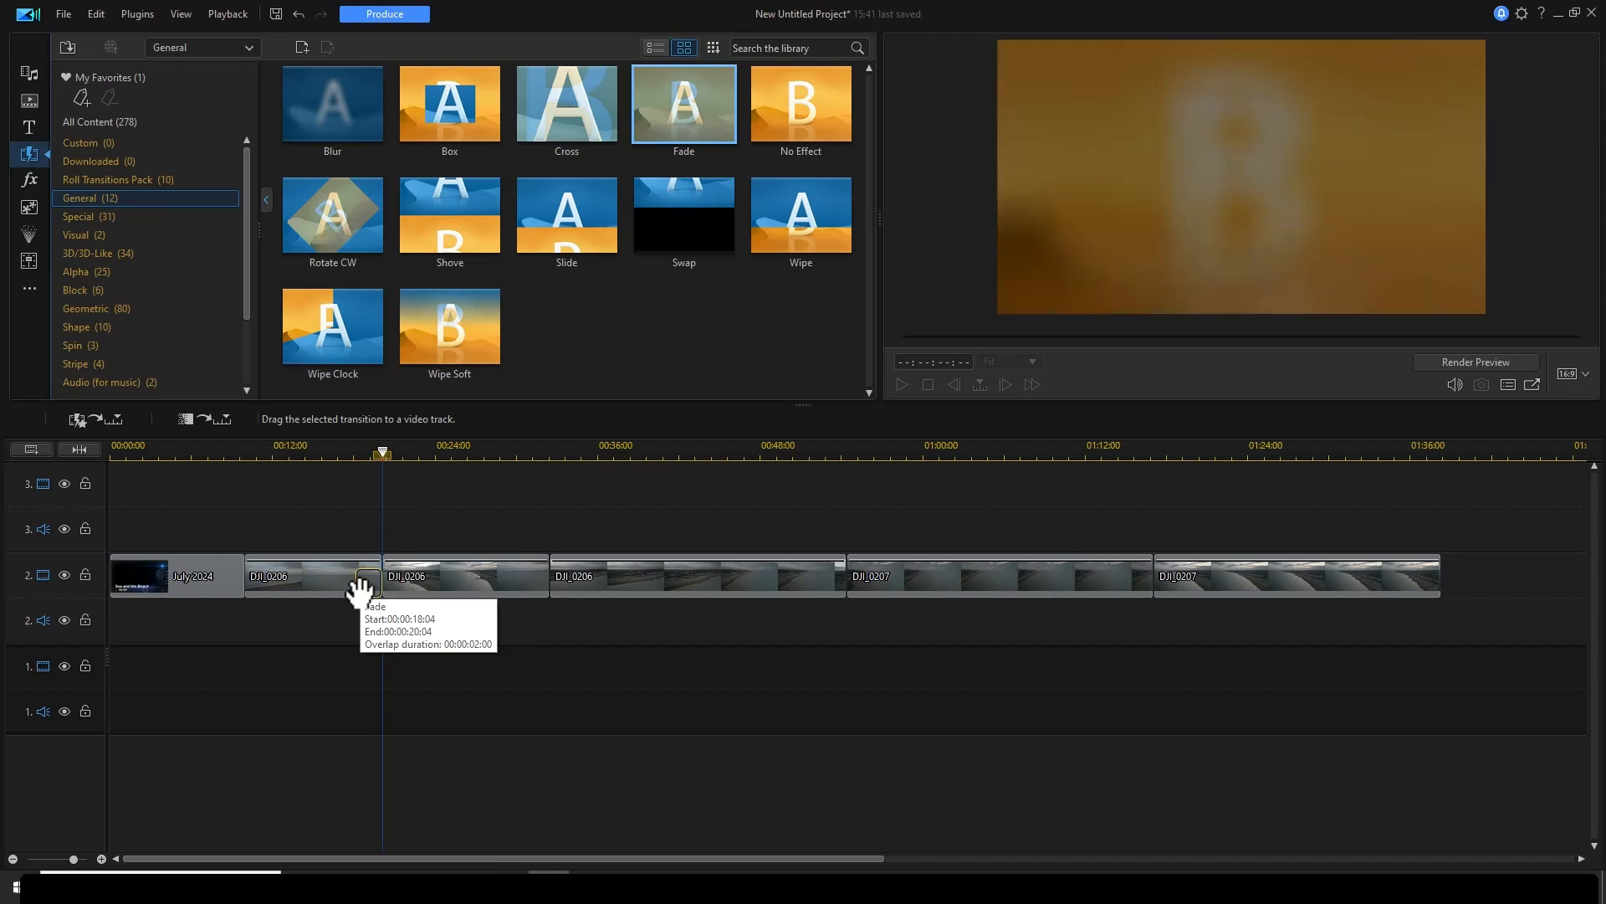
mouse_move(360, 590)
mouse_down()
mouse_move(401, 596)
mouse_move(388, 593)
mouse_up()
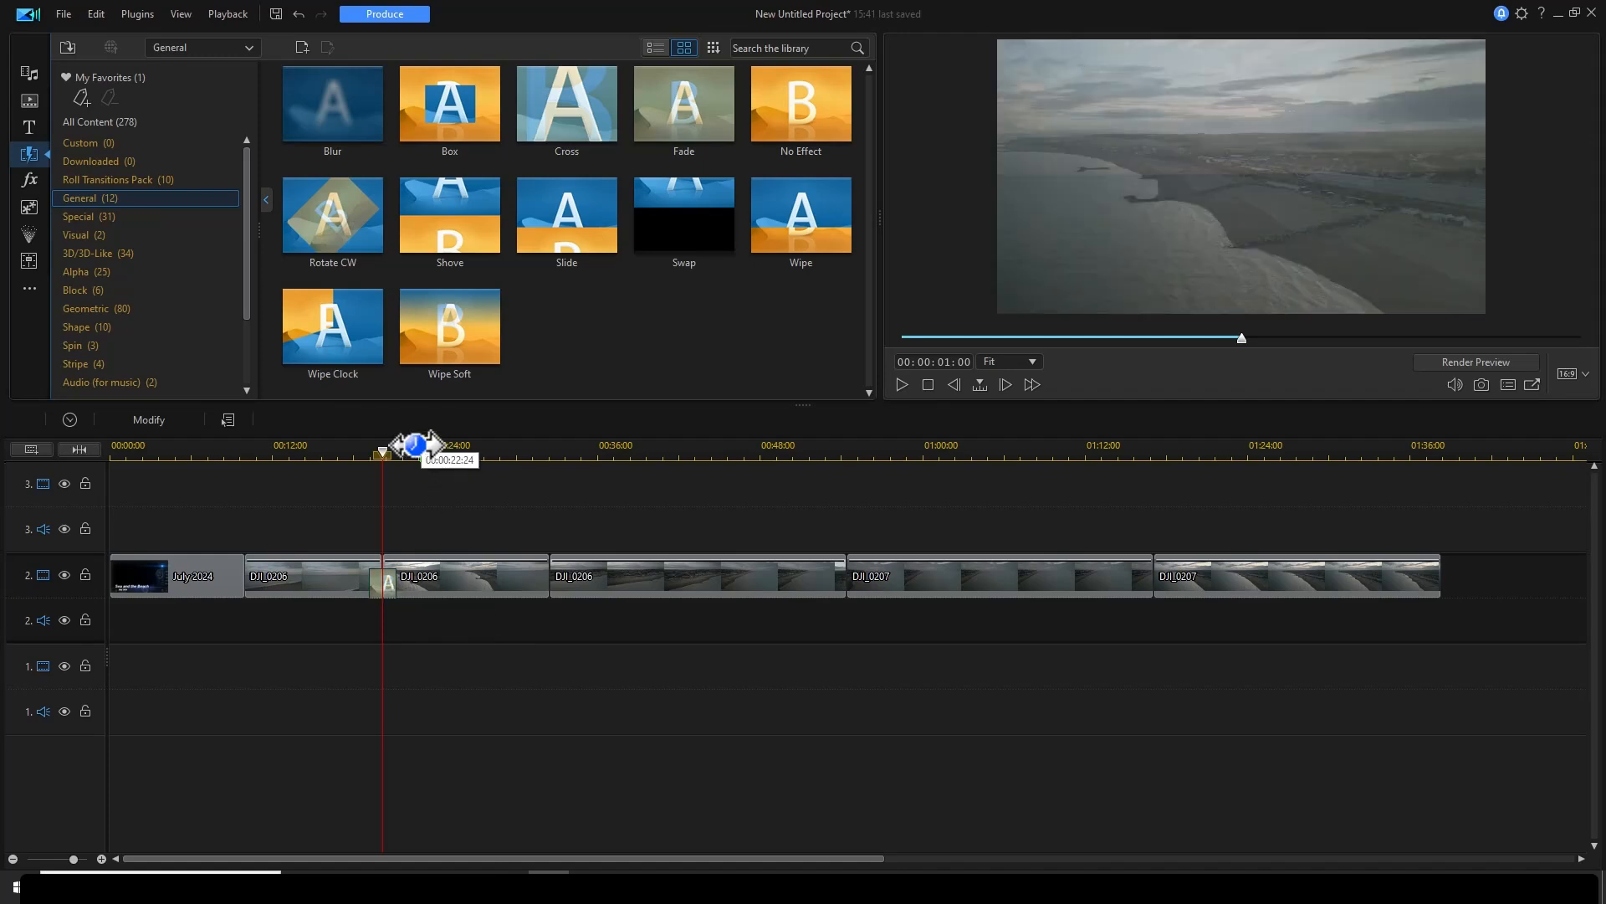
- Play back the faded DJI_0206 cut and the two cuts that follow it to check the scene changes
drag(384, 458, 357, 459)
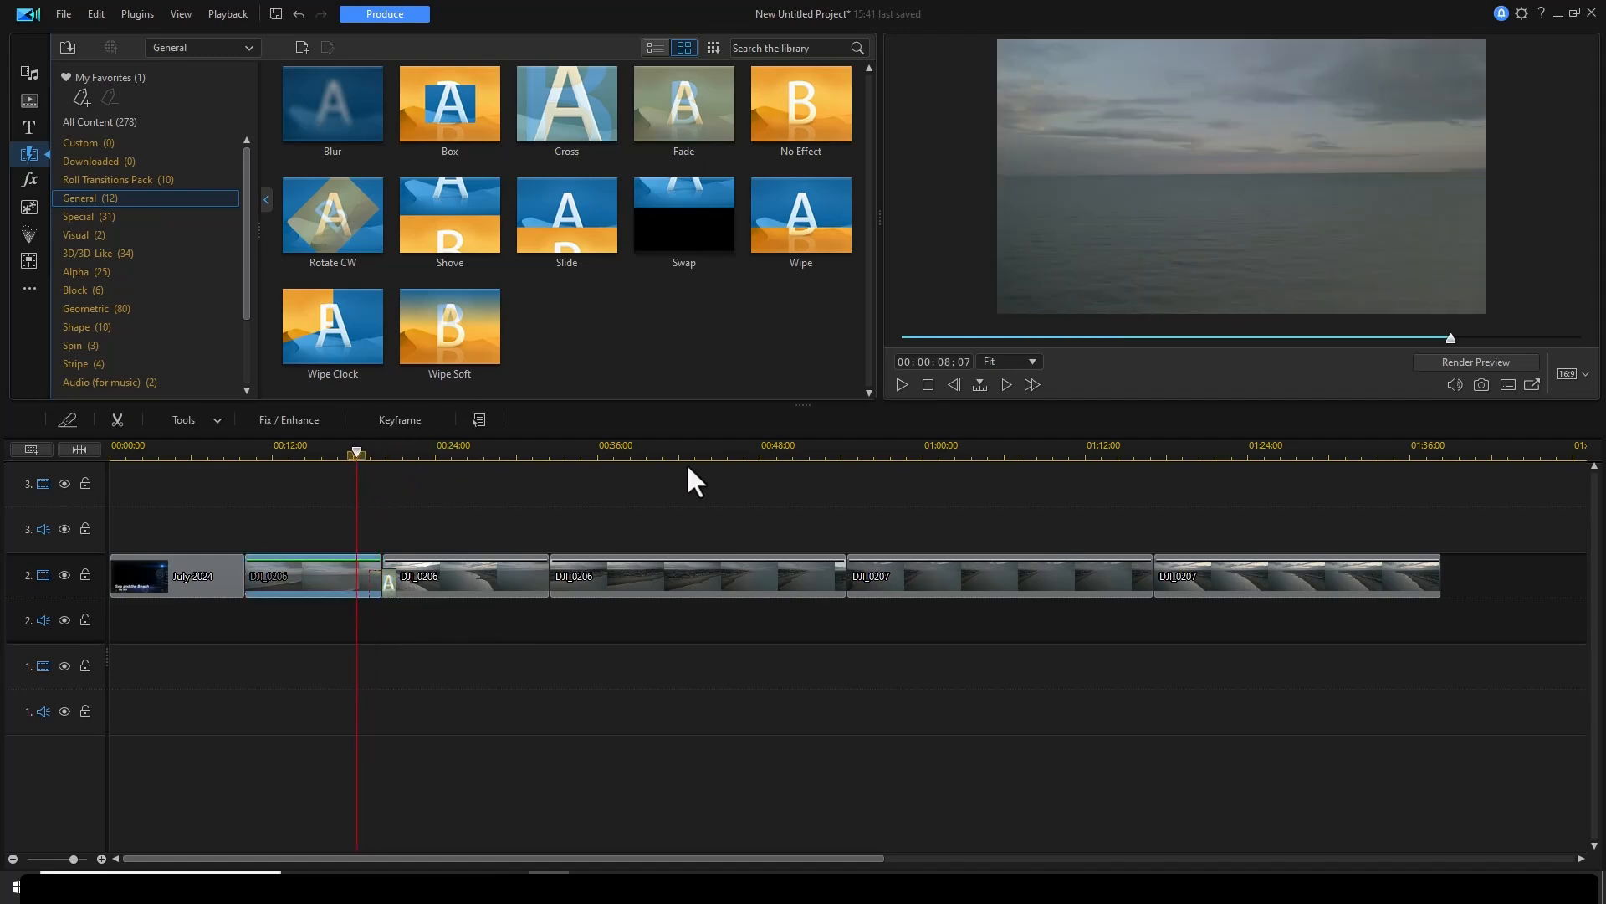
click(901, 383)
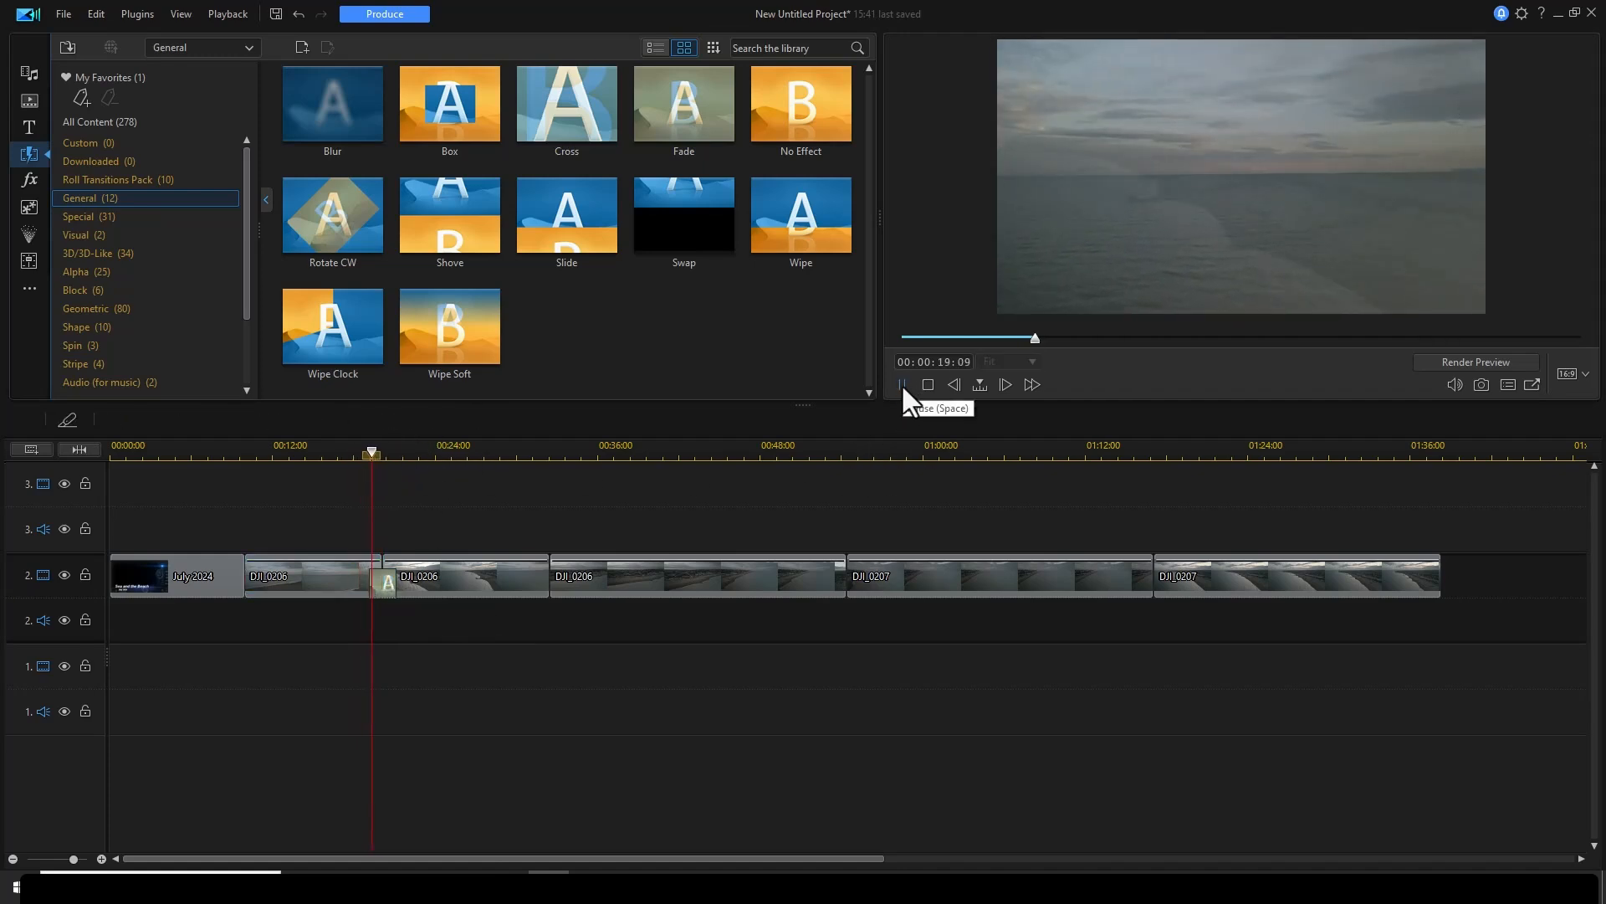
click(901, 383)
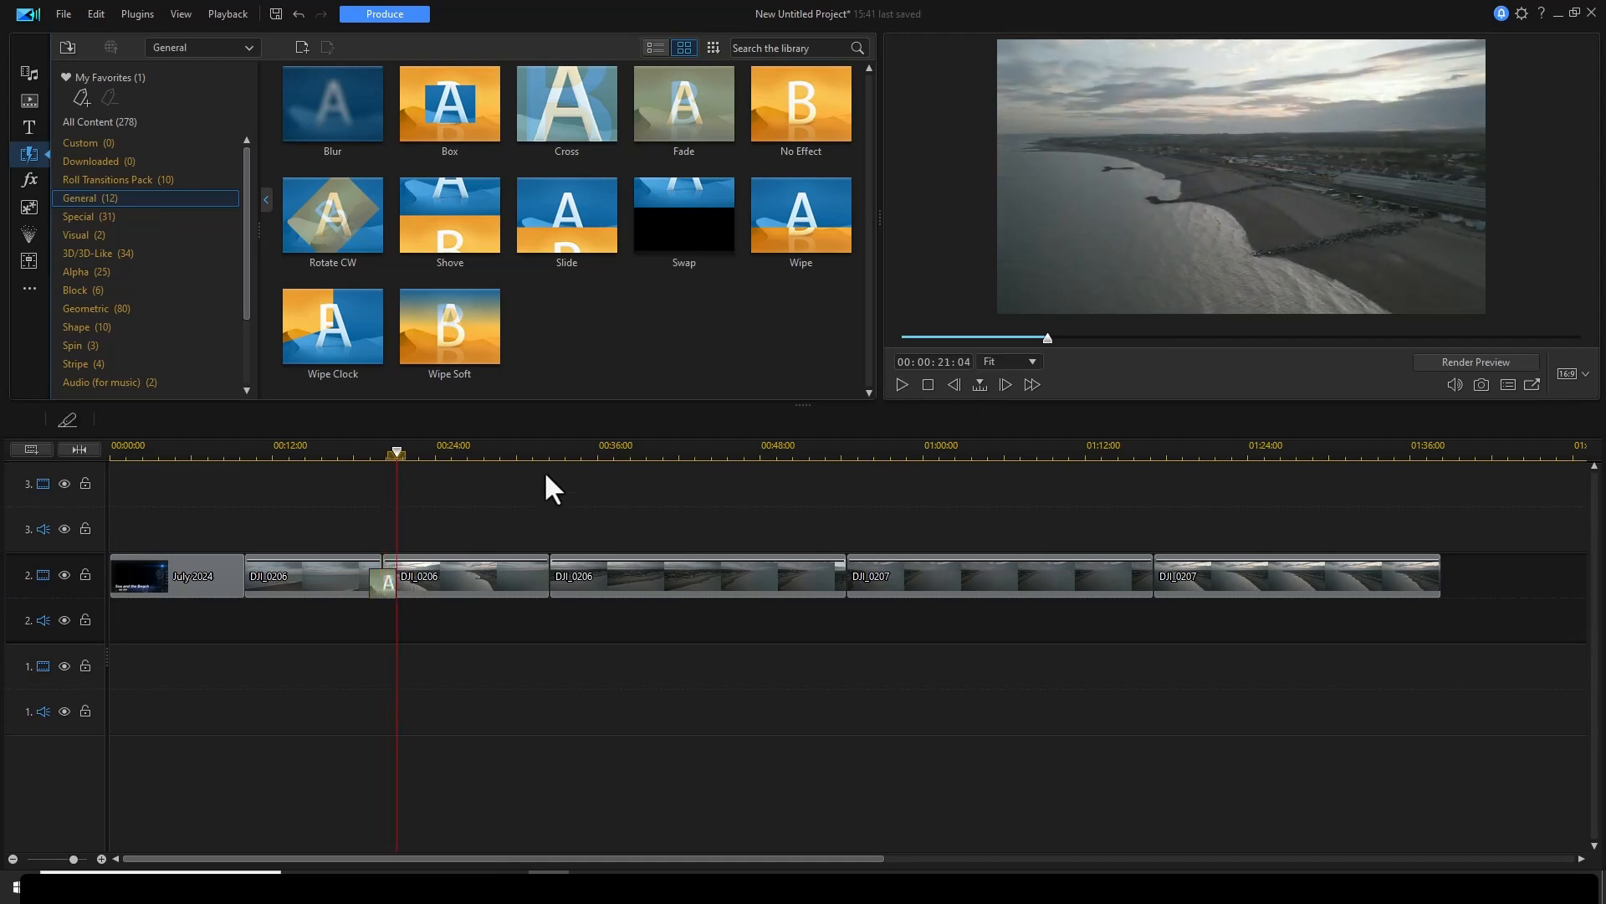
click(538, 451)
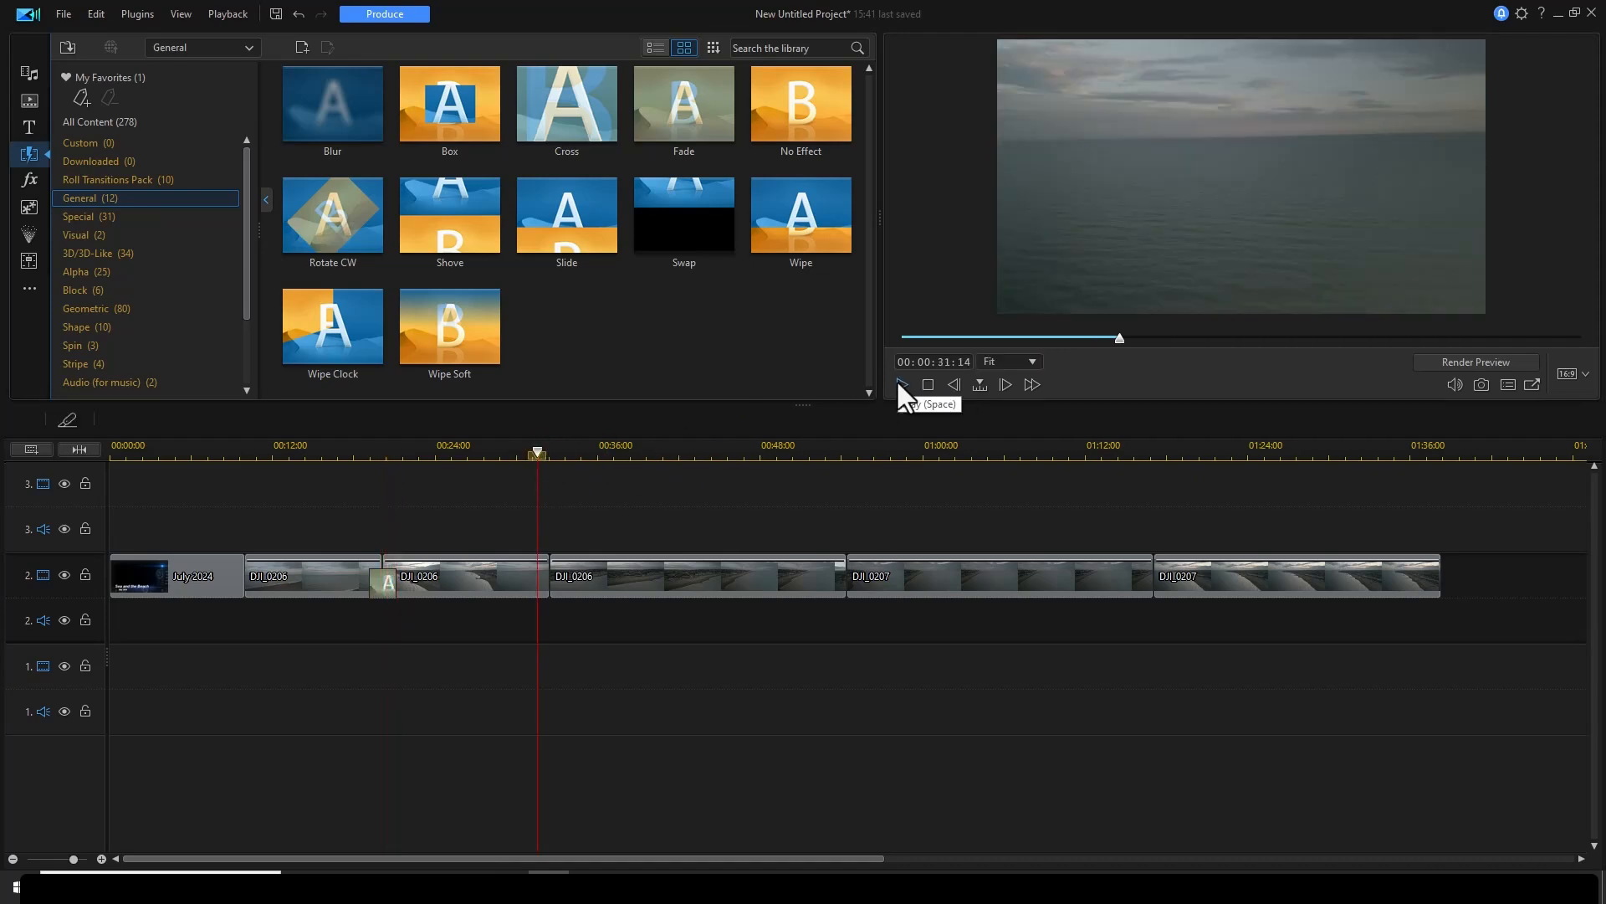
click(898, 383)
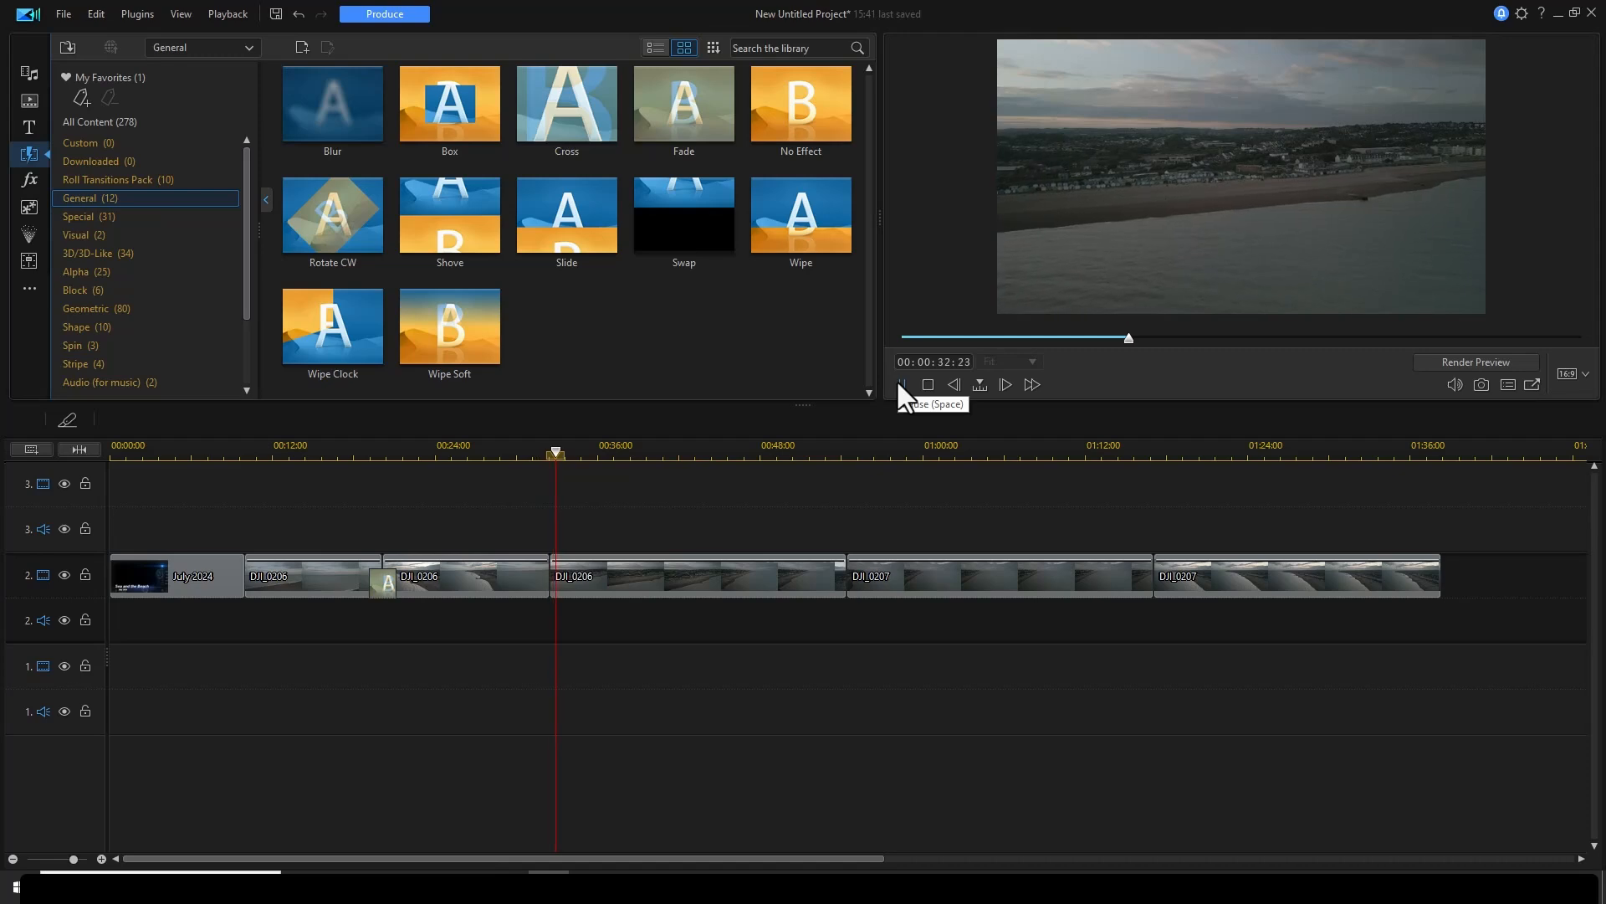
click(830, 450)
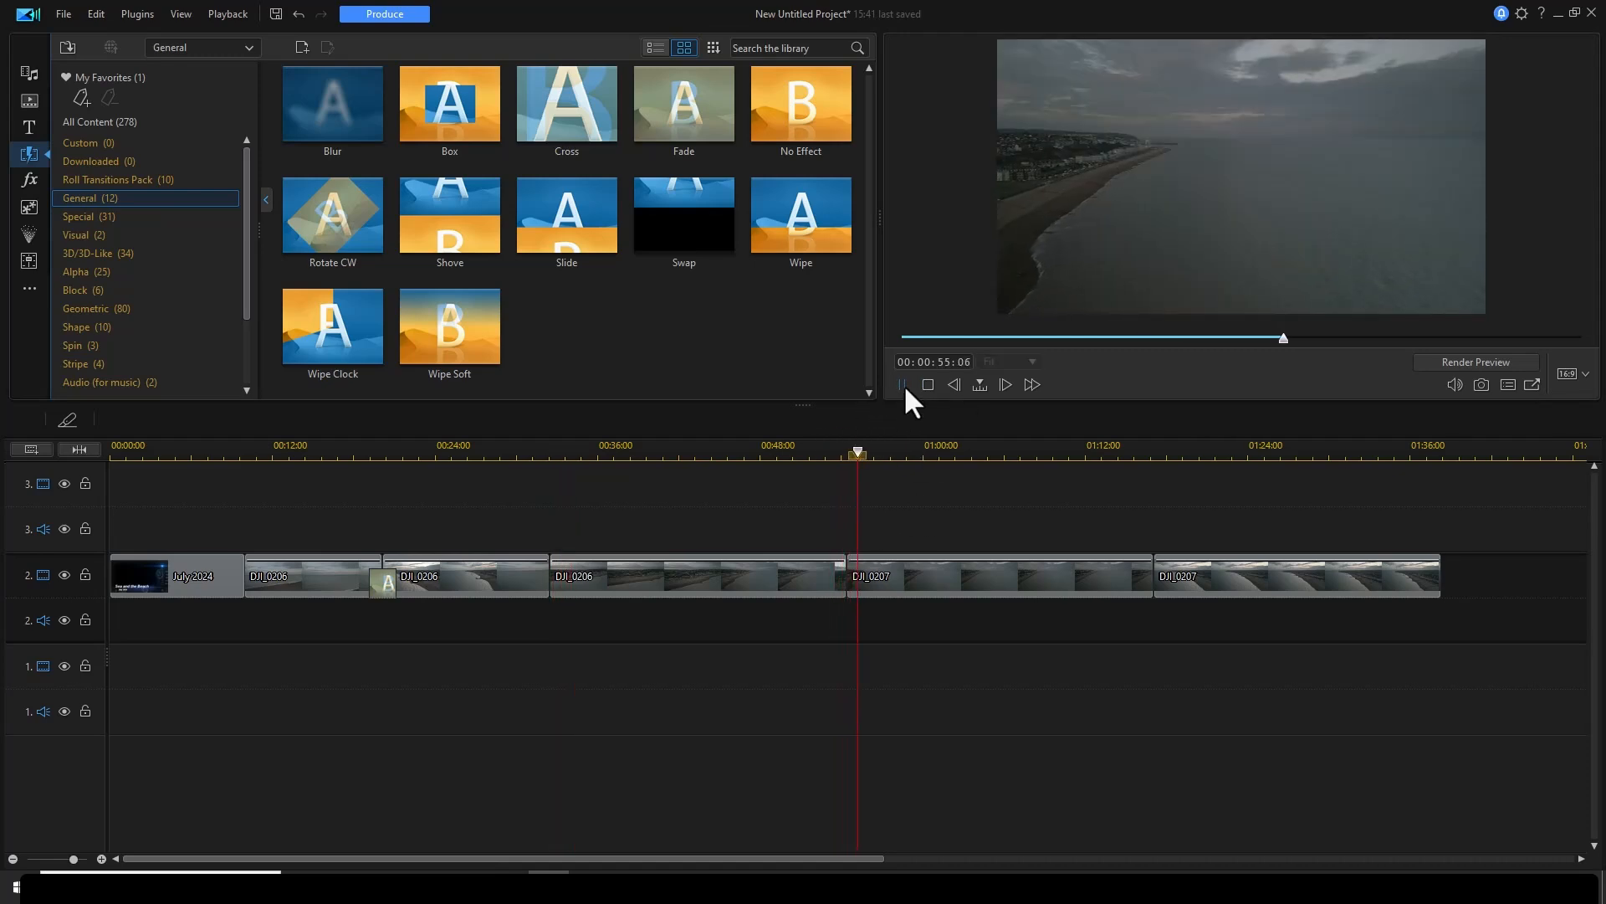
click(903, 384)
- Add a Fade transition between the two DJI_0207 sections and another at the end of the last section, and play the ending
drag(683, 102, 1160, 586)
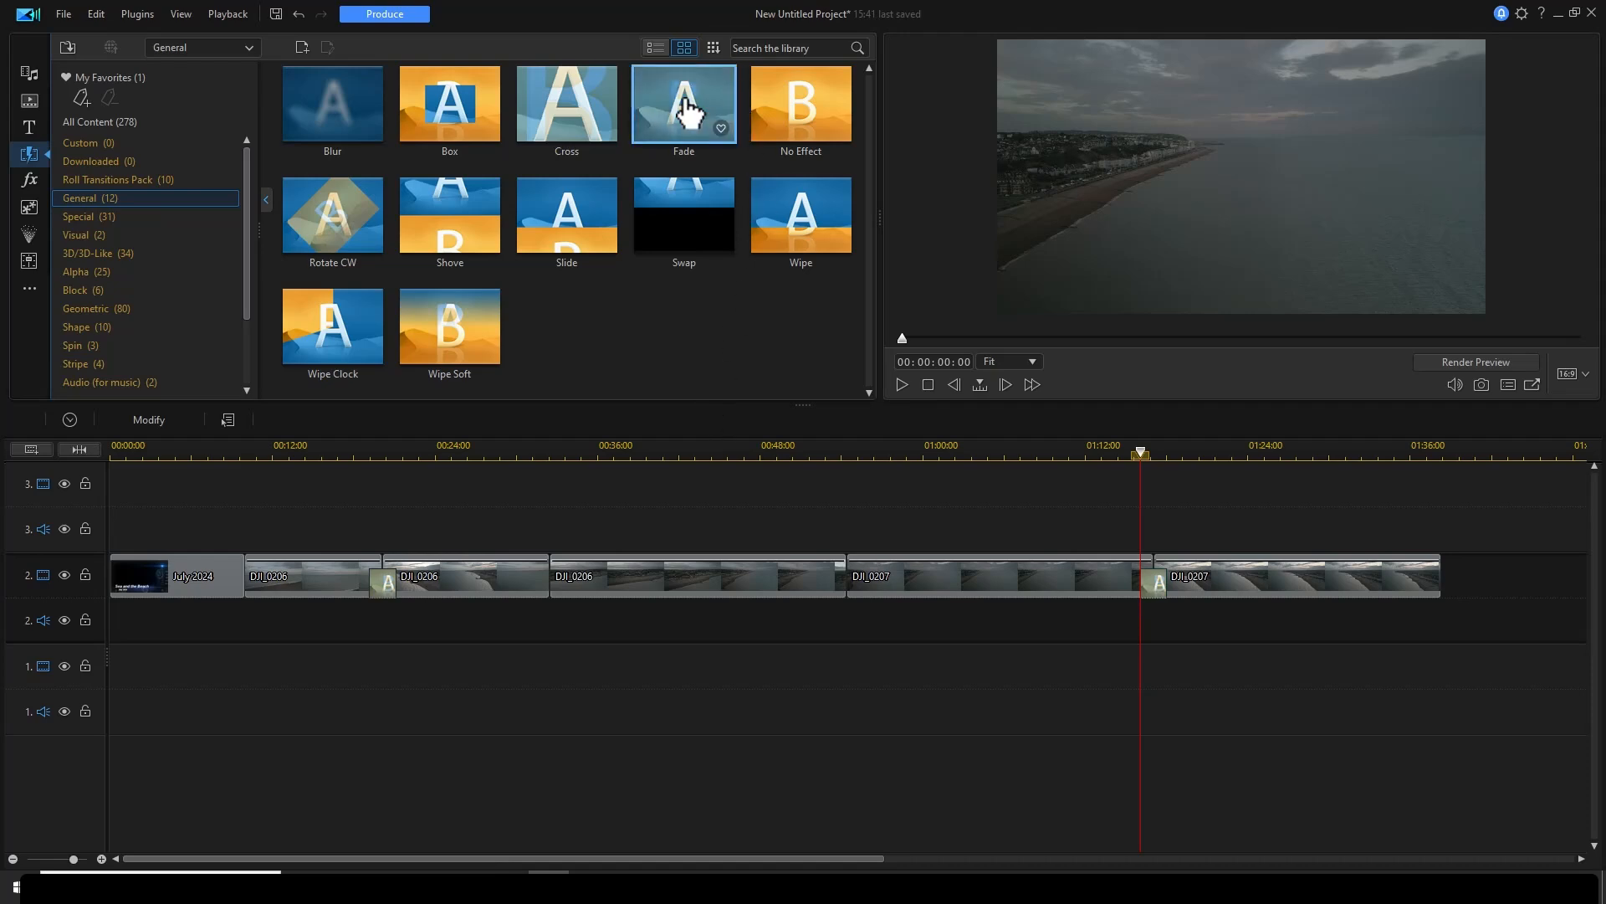
drag(689, 108, 1431, 583)
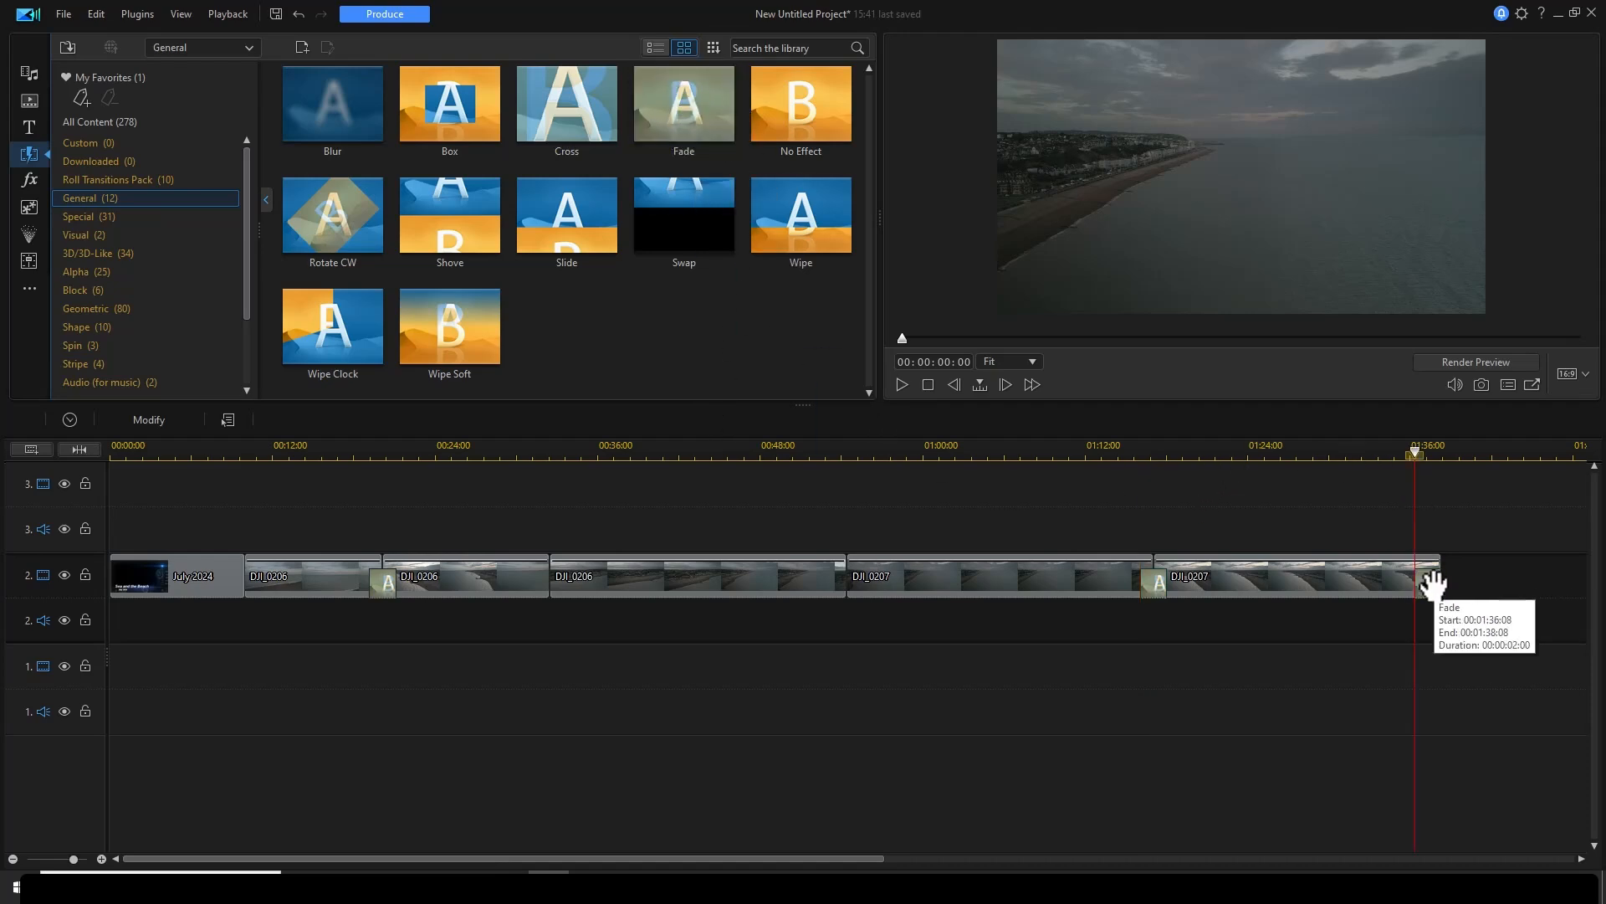
click(902, 385)
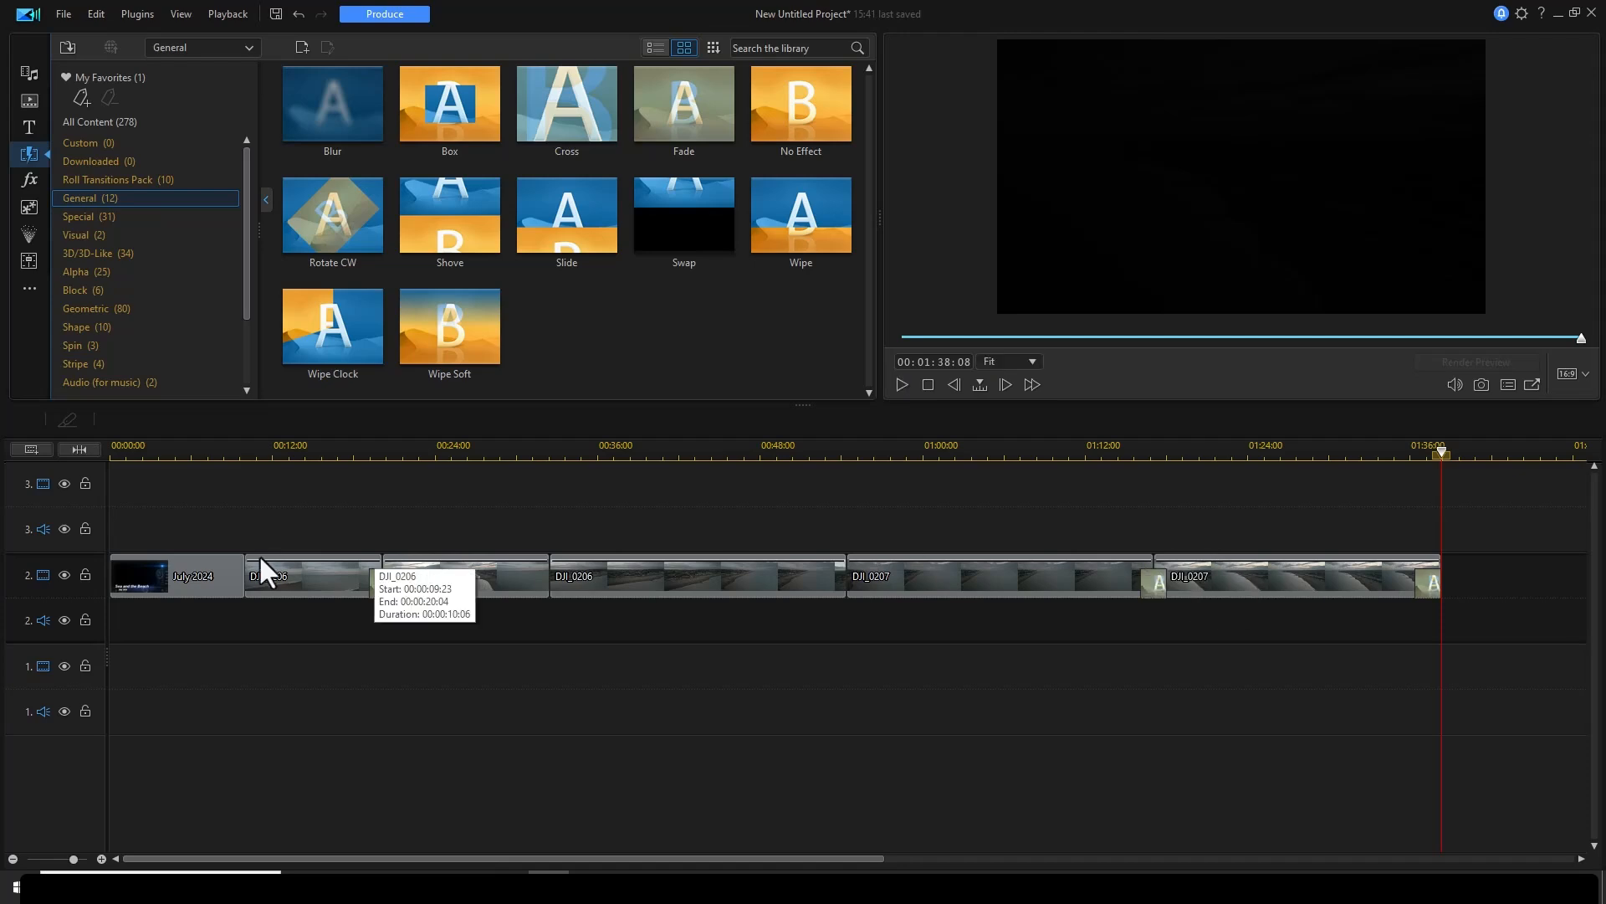
click(178, 451)
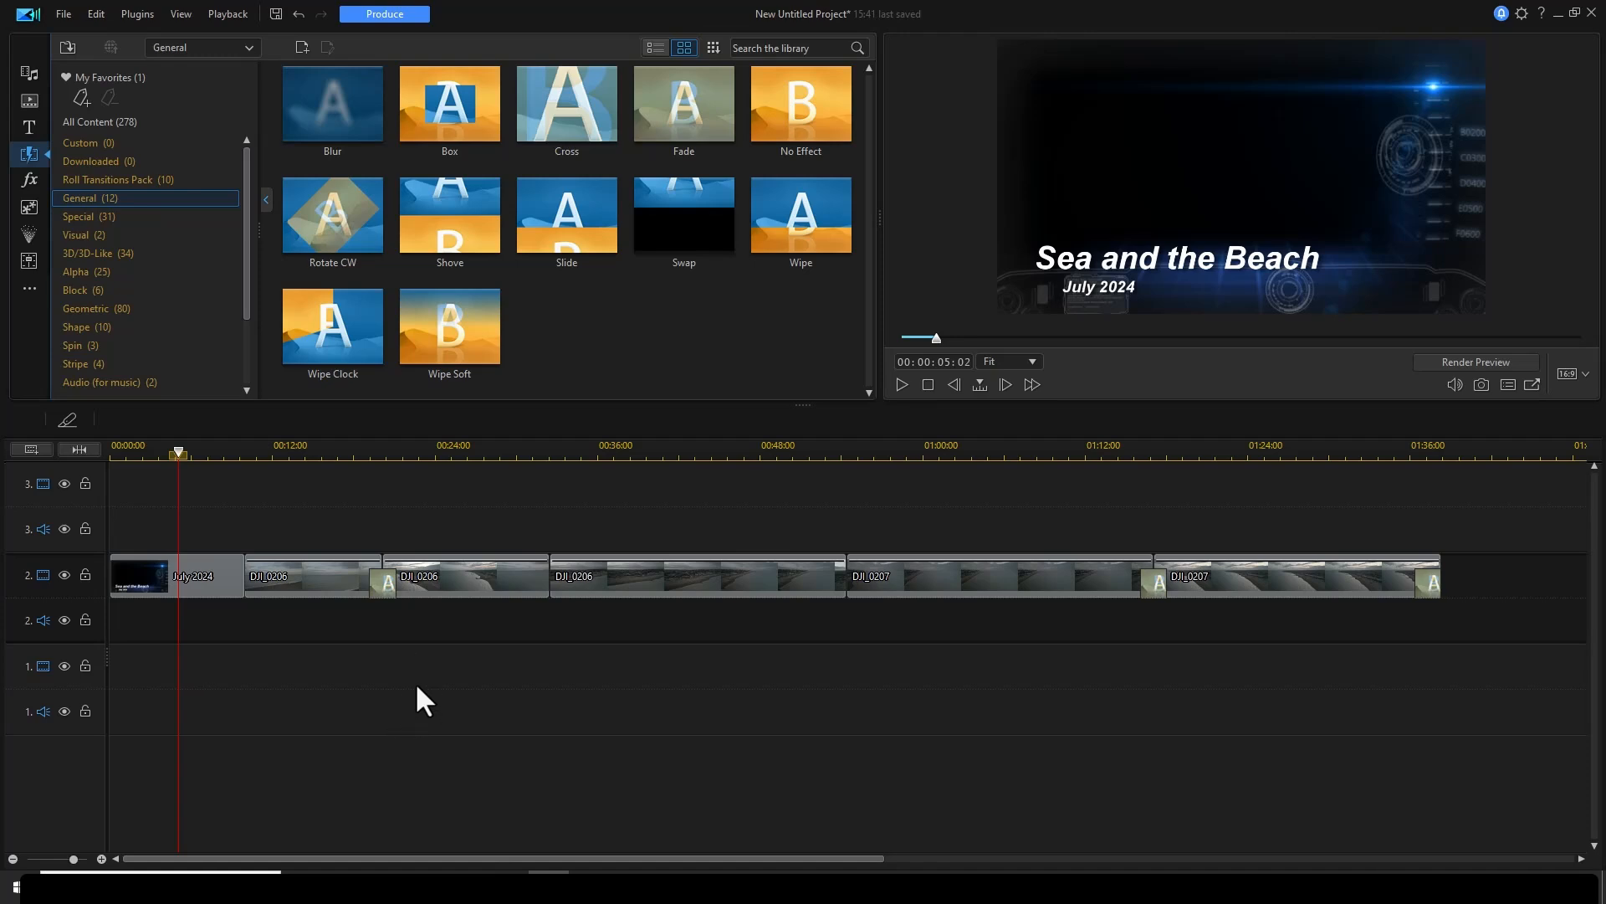
click(451, 583)
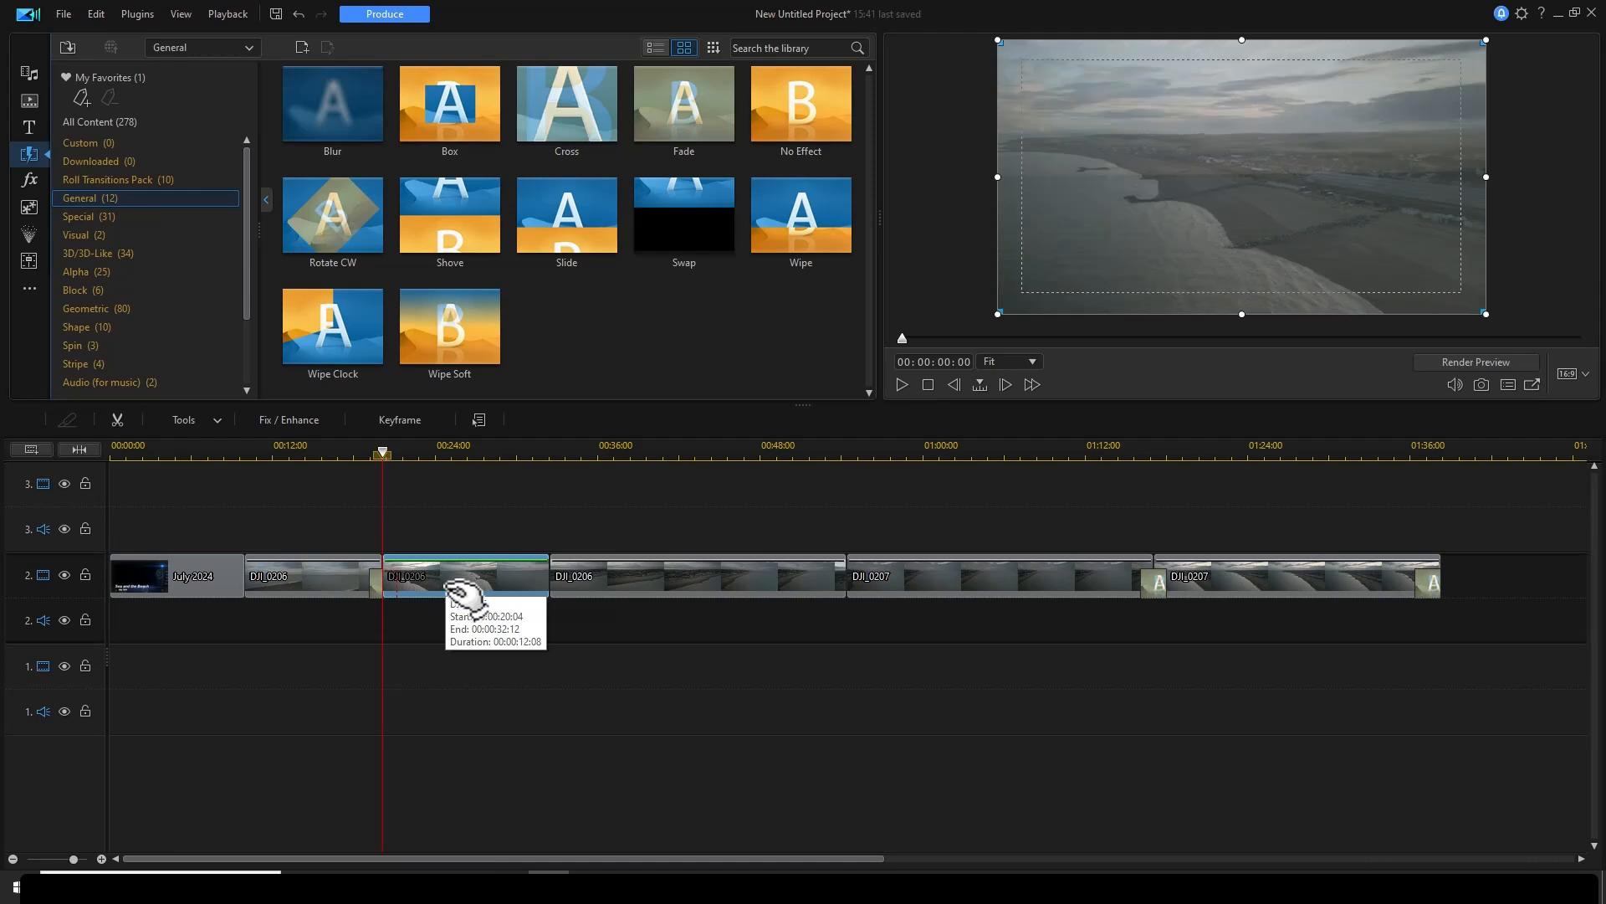
click(468, 629)
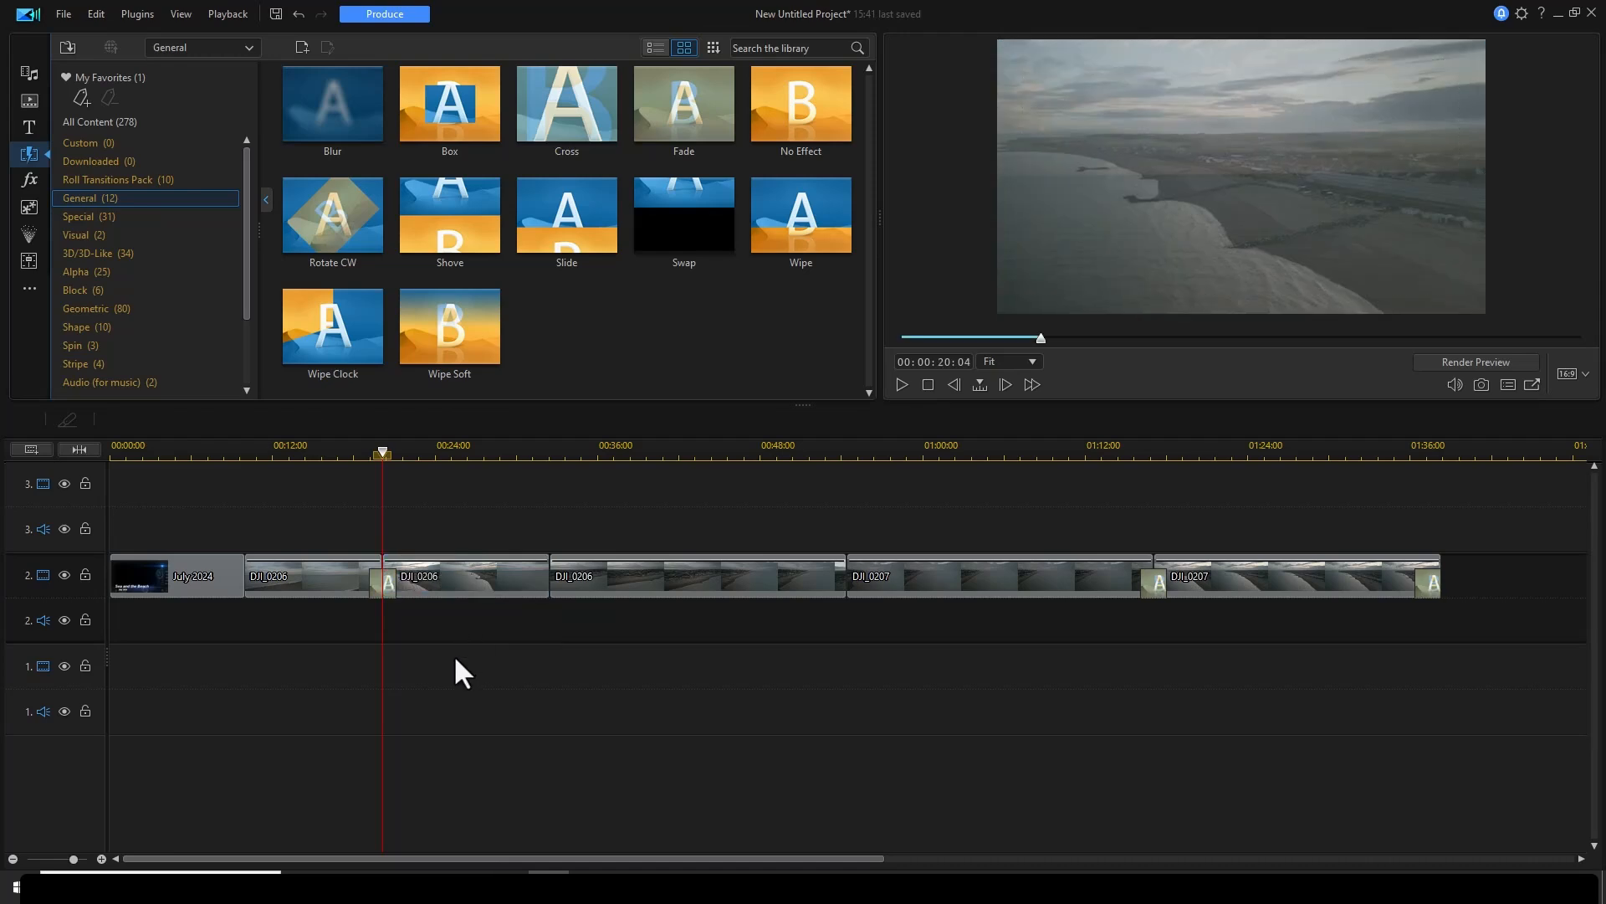
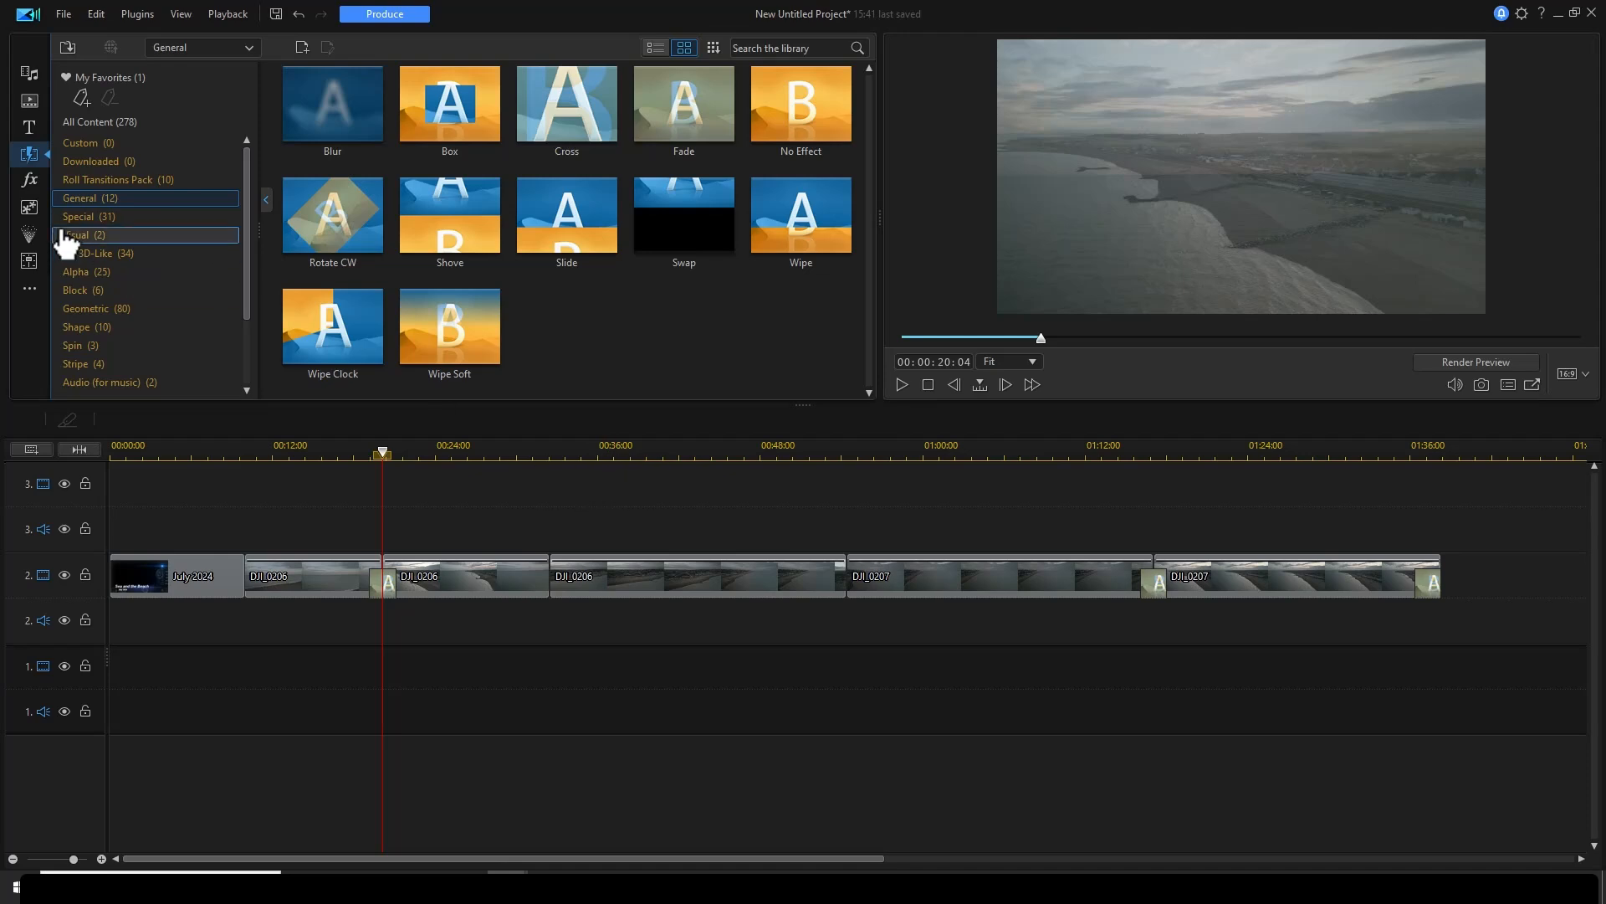
click(28, 72)
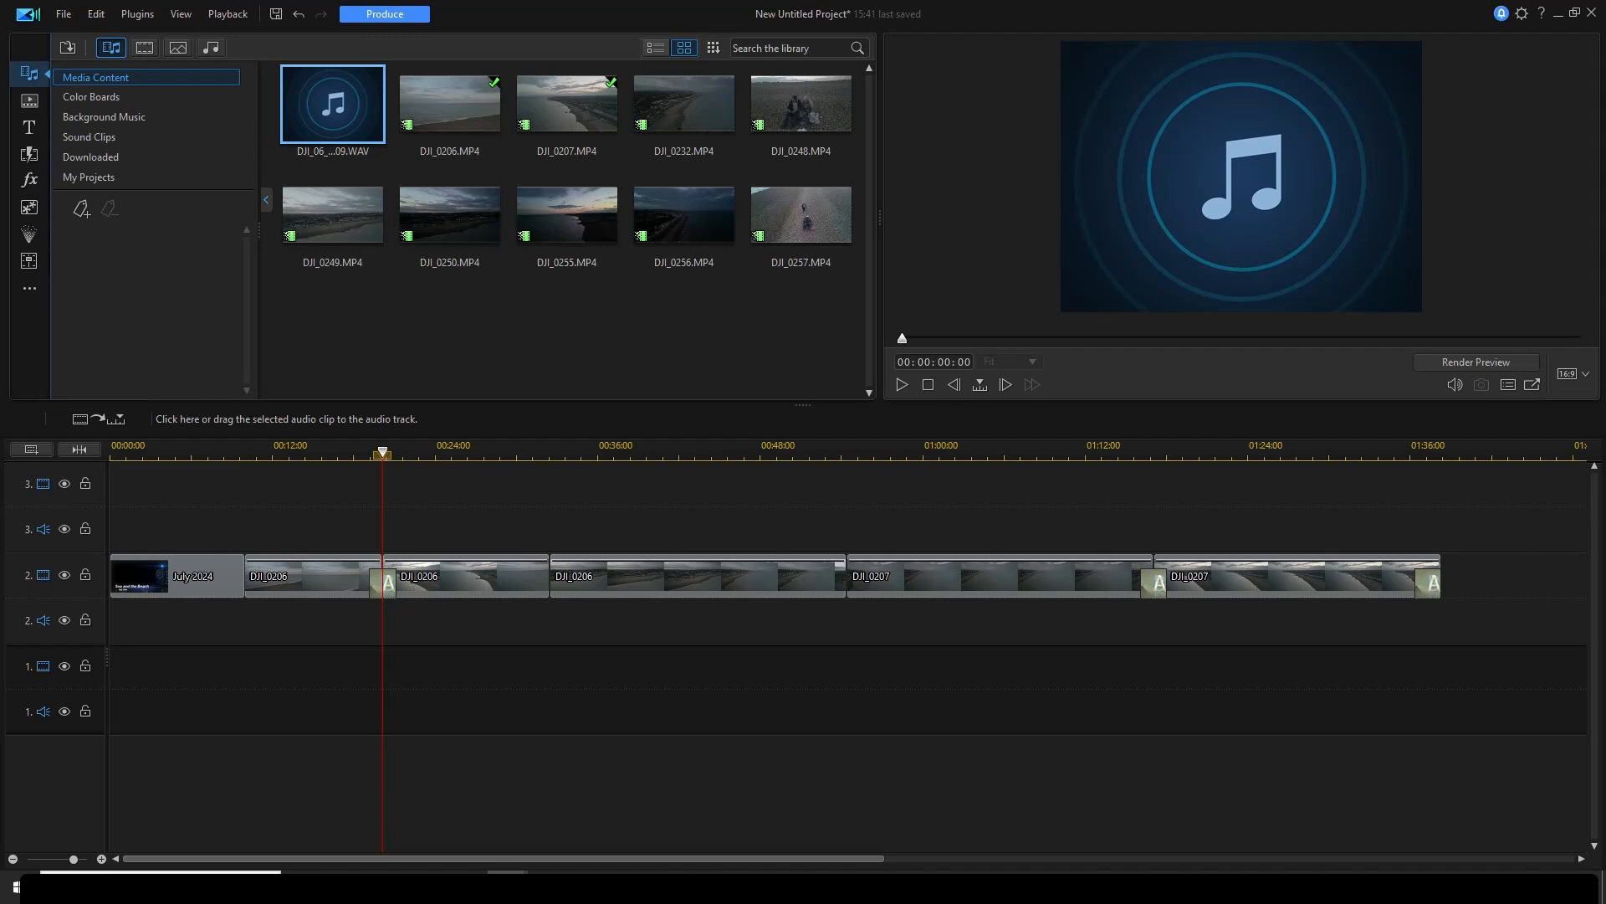
drag(1451, 617, 394, 484)
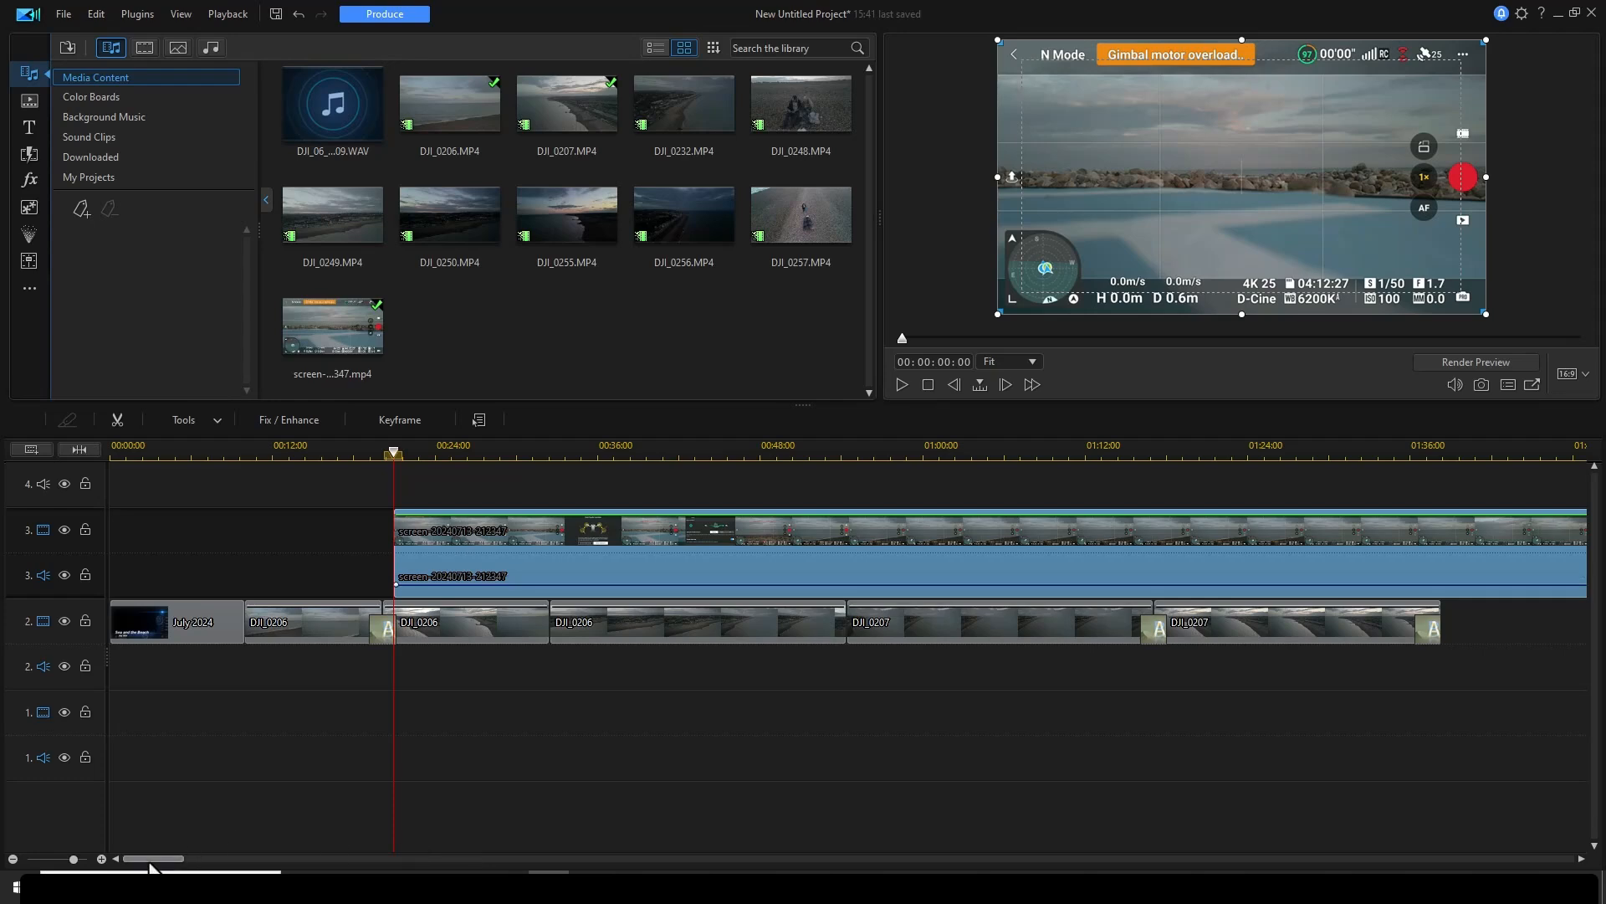
drag(483, 571, 339, 554)
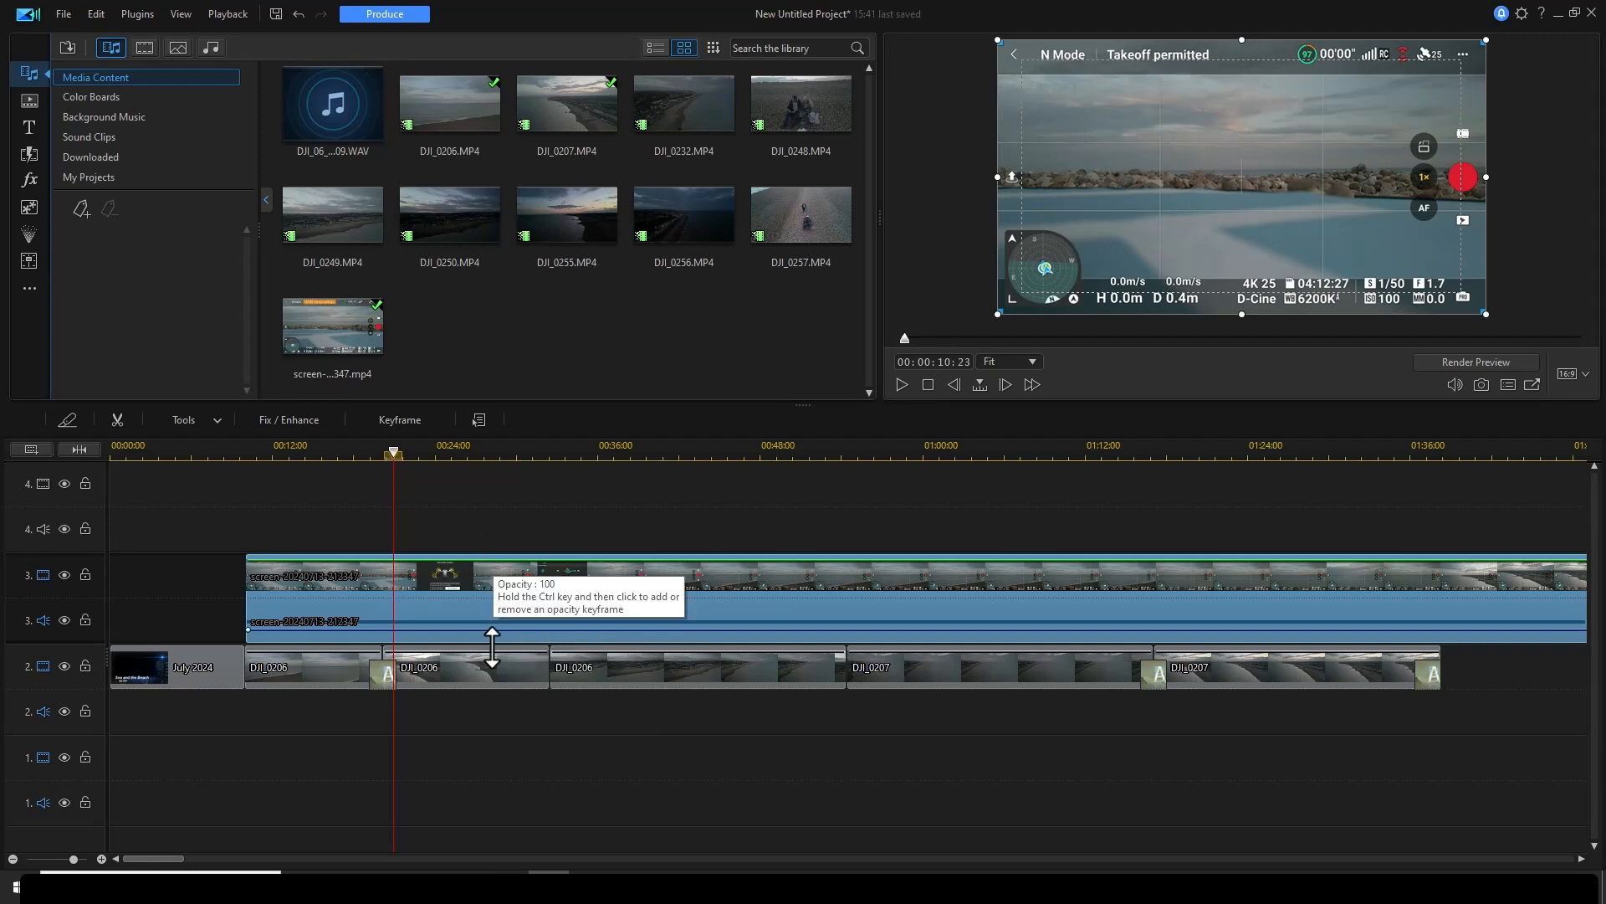
- Try splitting the clips on all tracks at 00:00:38:18 with nothing selected, and undo the split
click(504, 731)
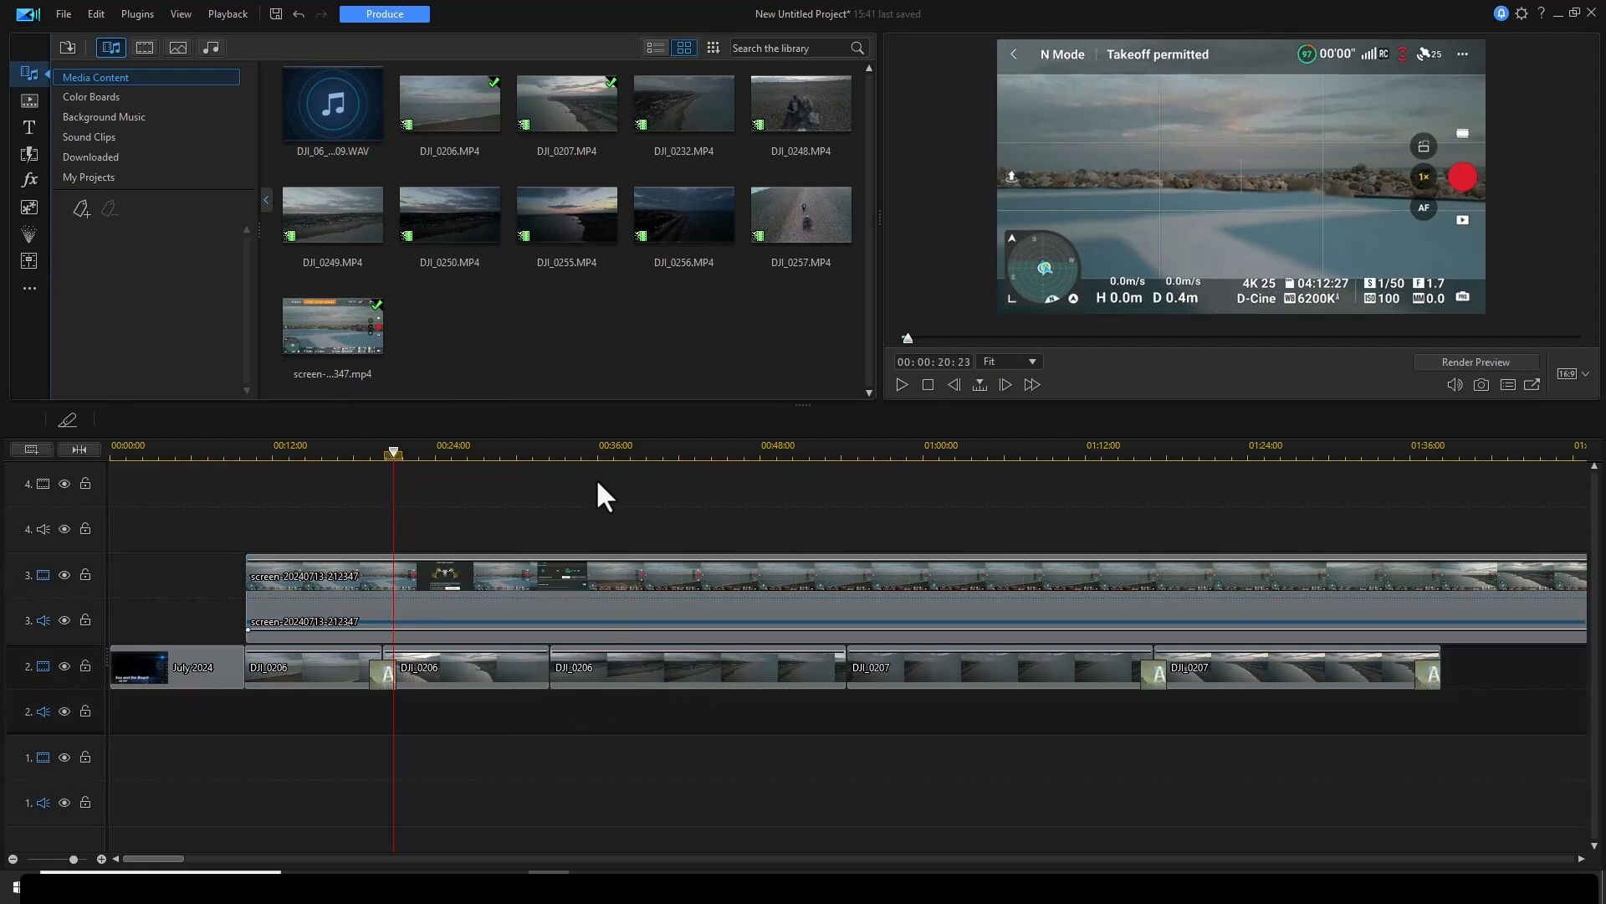
click(636, 452)
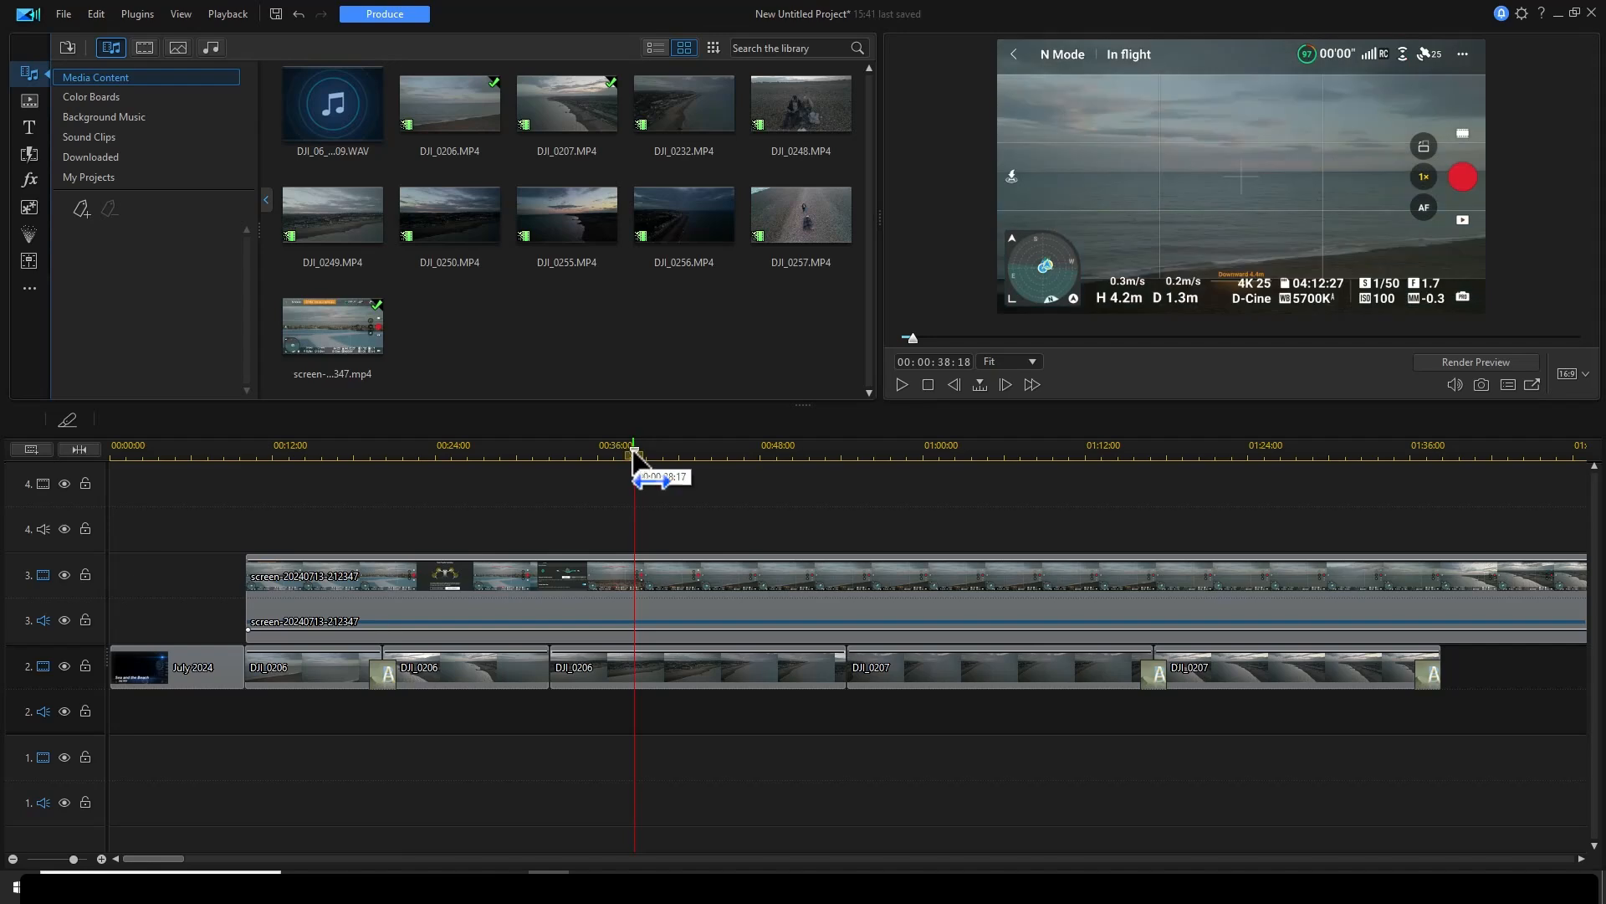
key(ctrl+t)
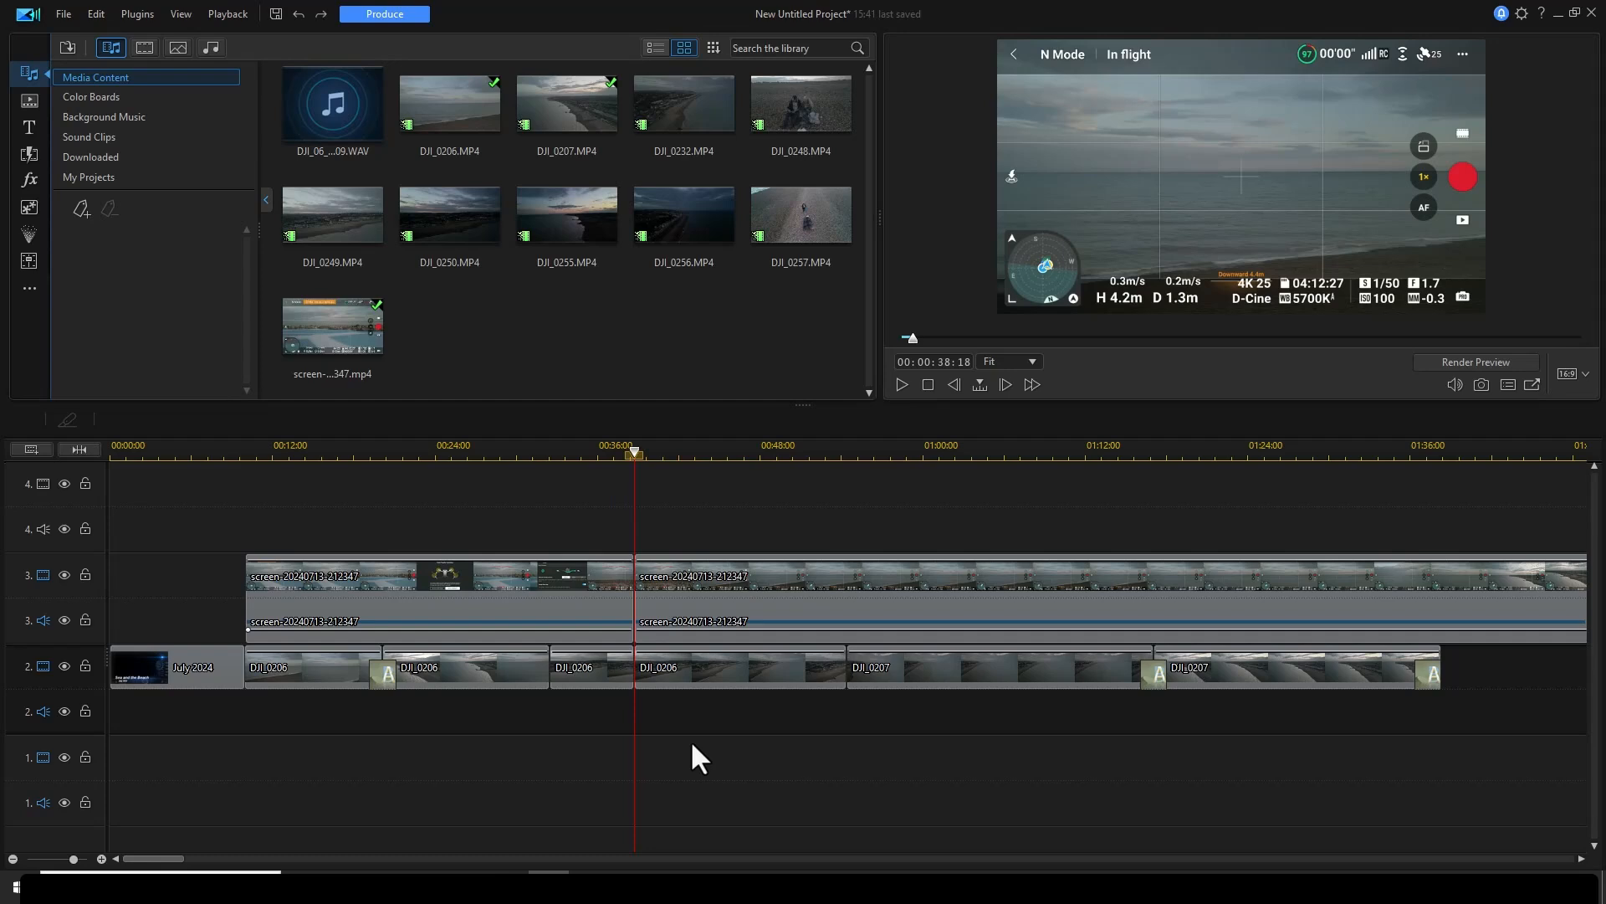
key(ctrl+z)
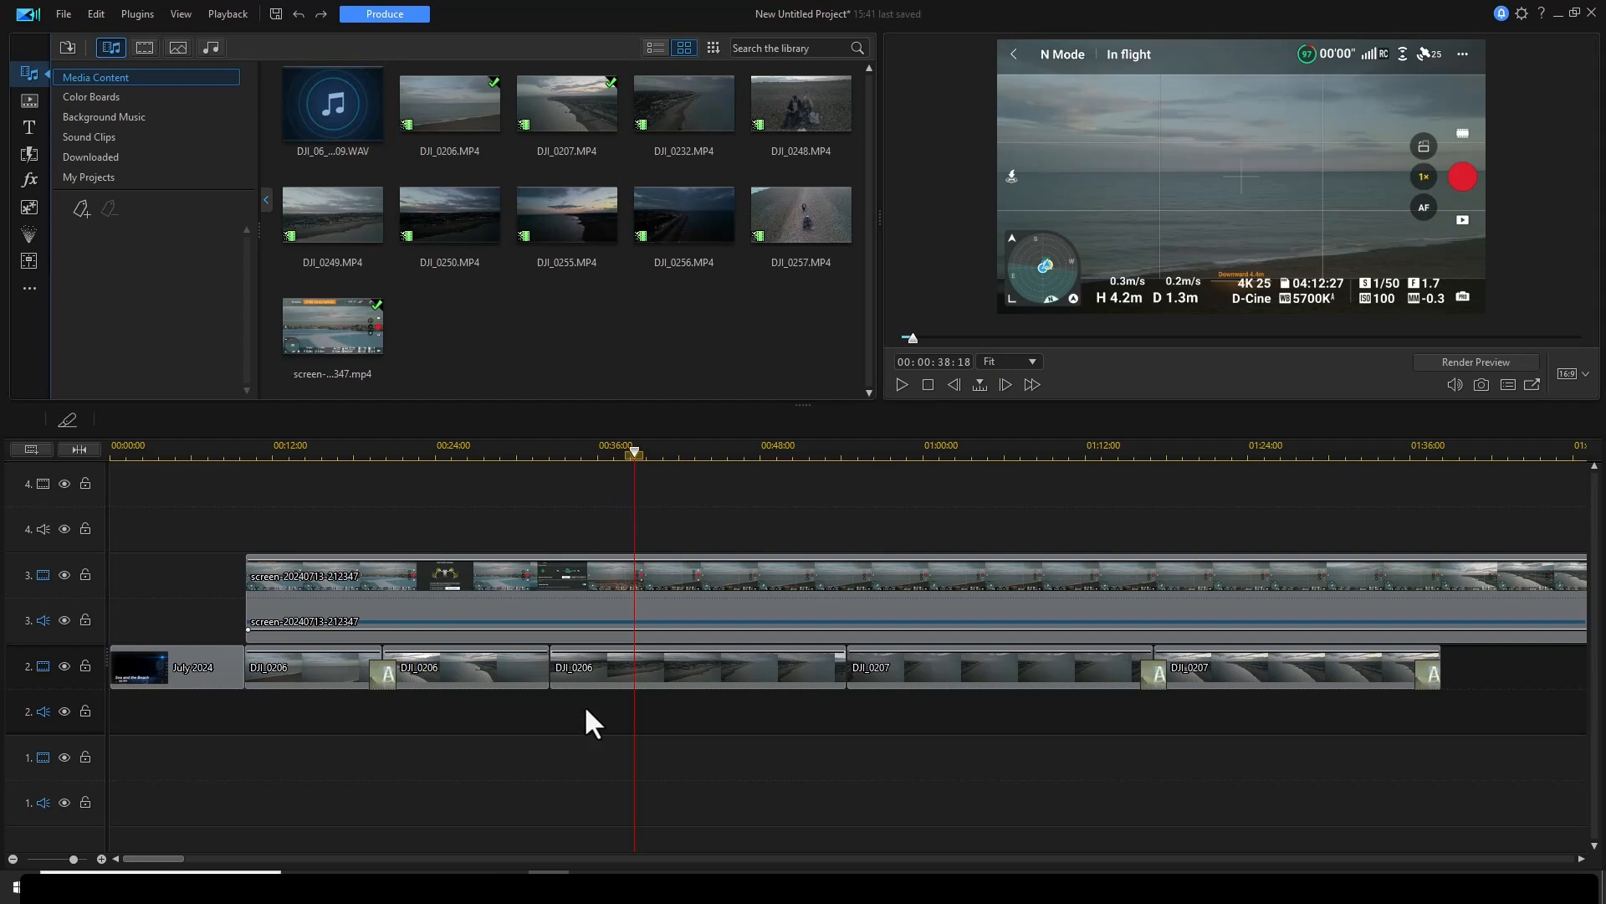
click(701, 617)
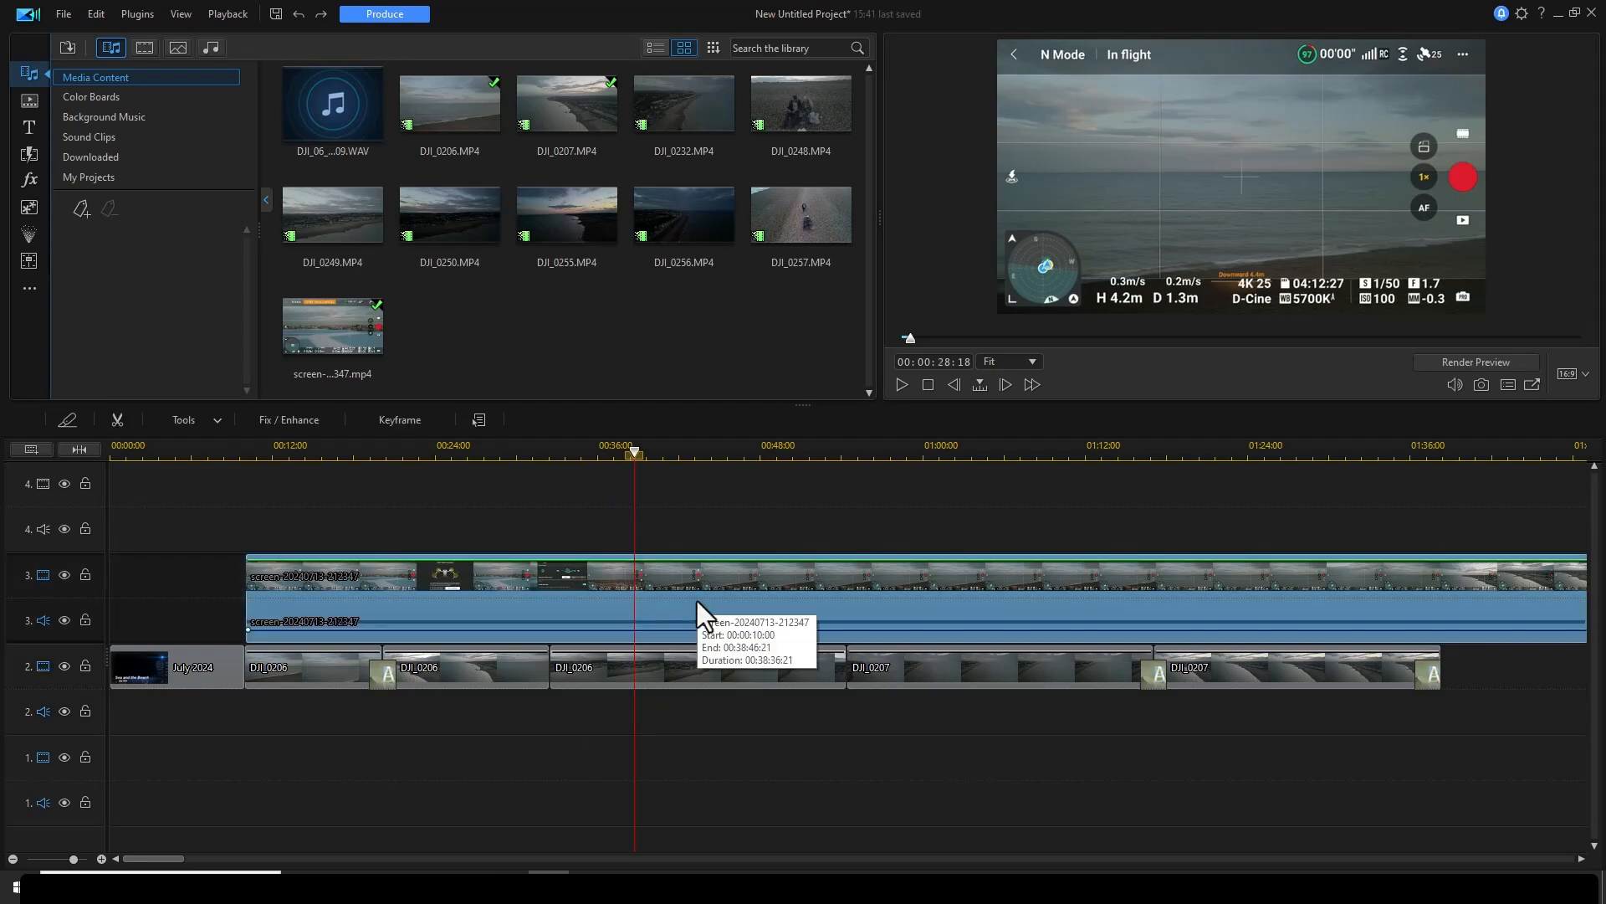
click(699, 672)
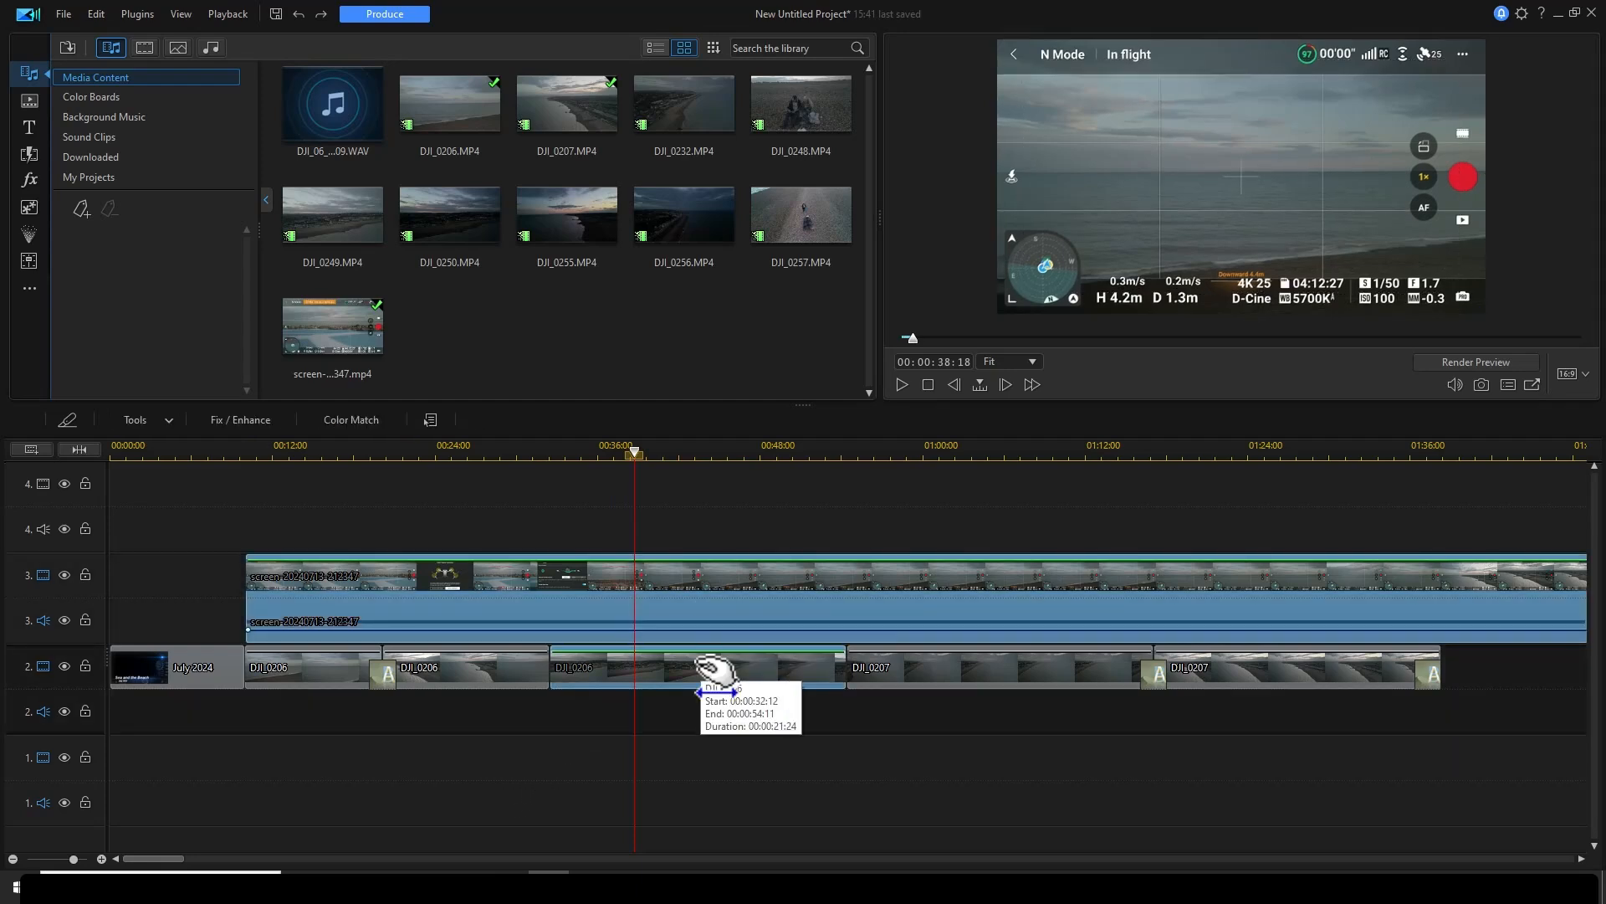
right_click(701, 588)
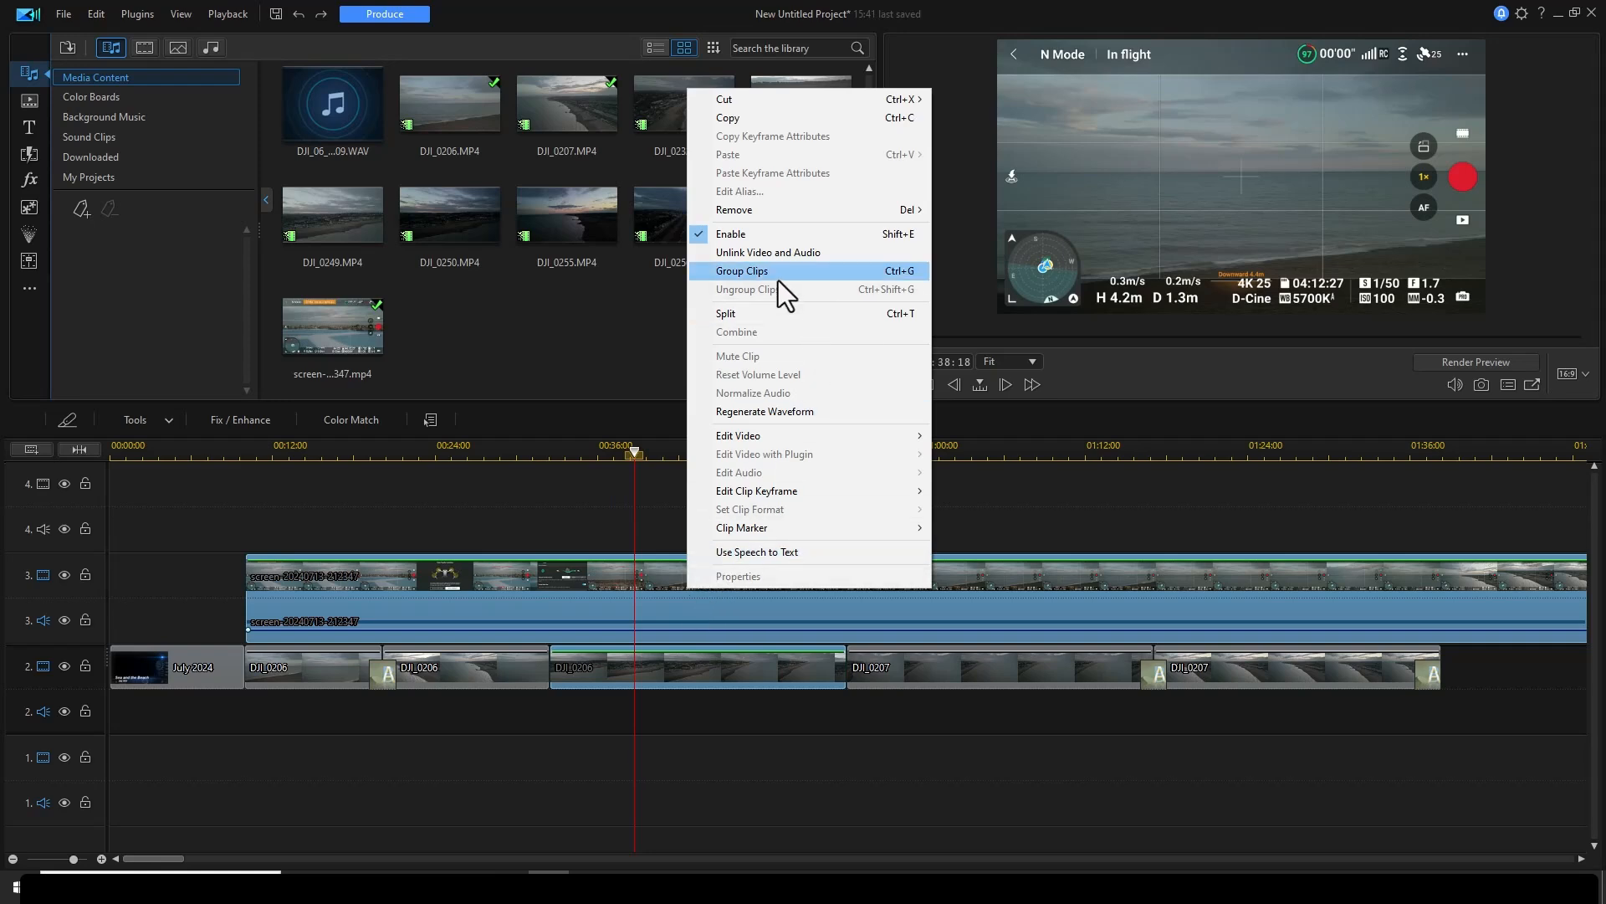
click(700, 757)
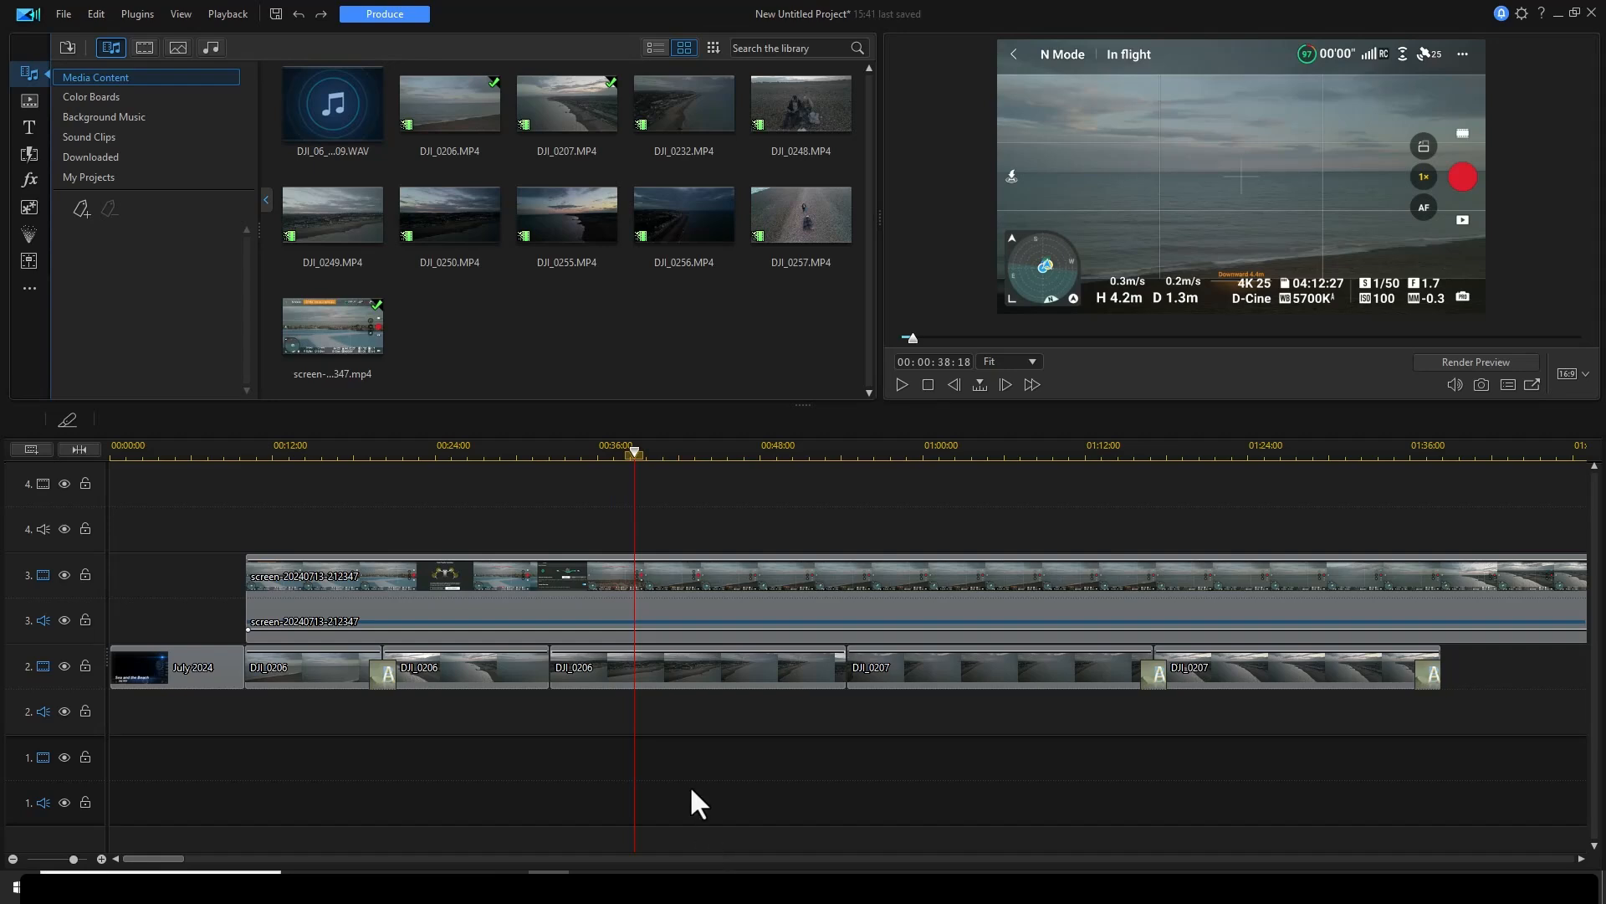
- Split the screen recording on track 3 at 00:00:27:20 and delete everything after the cut
click(542, 590)
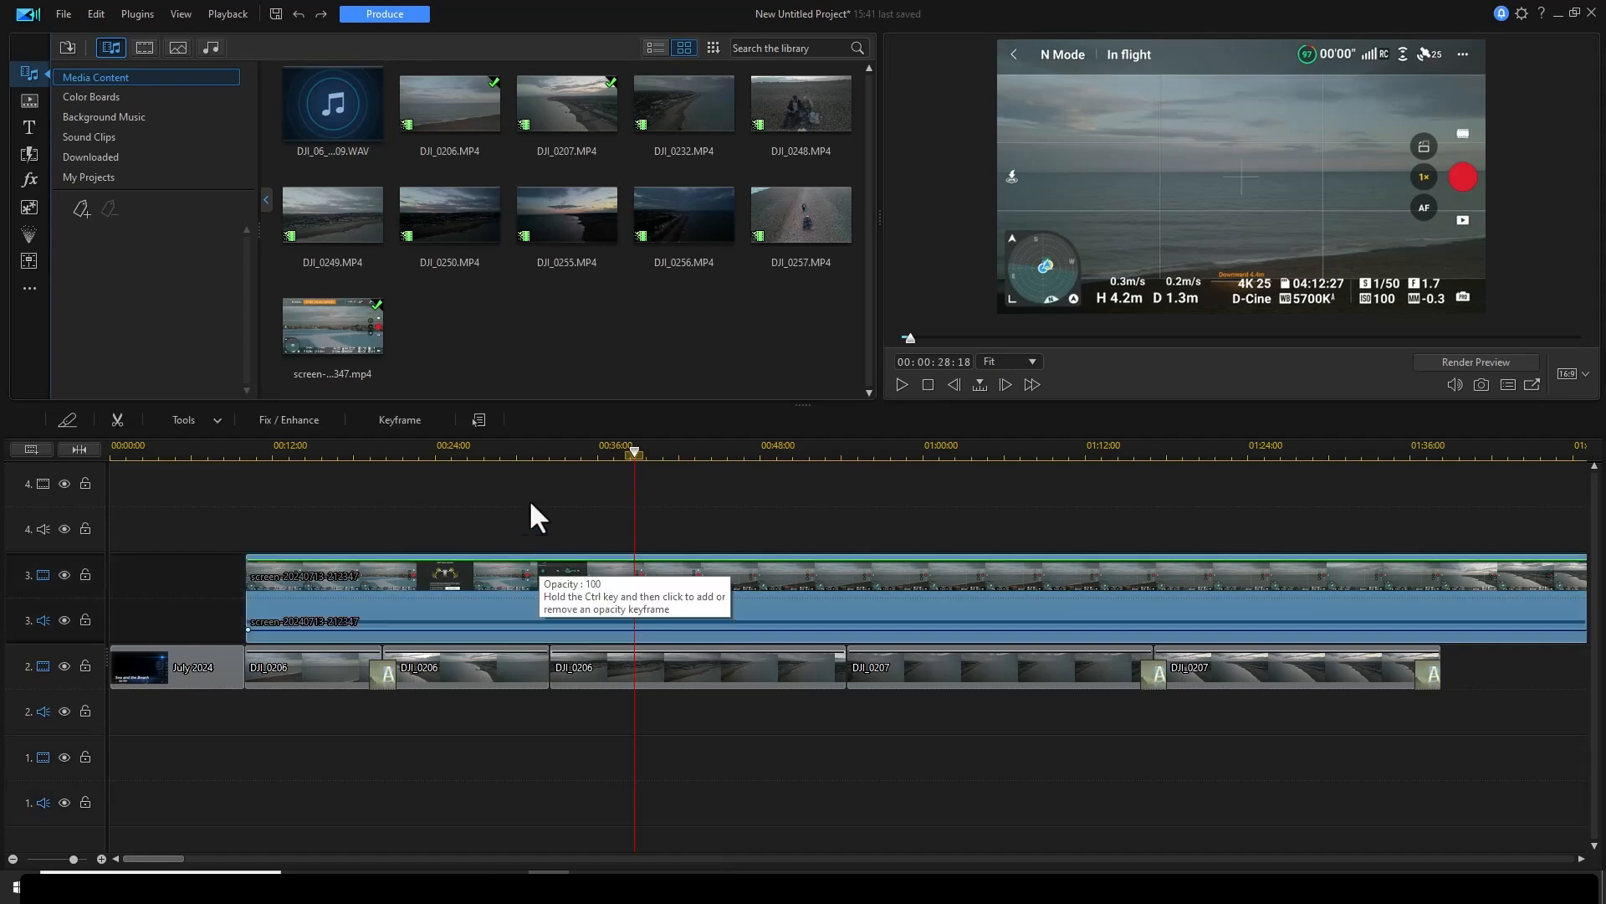
click(488, 449)
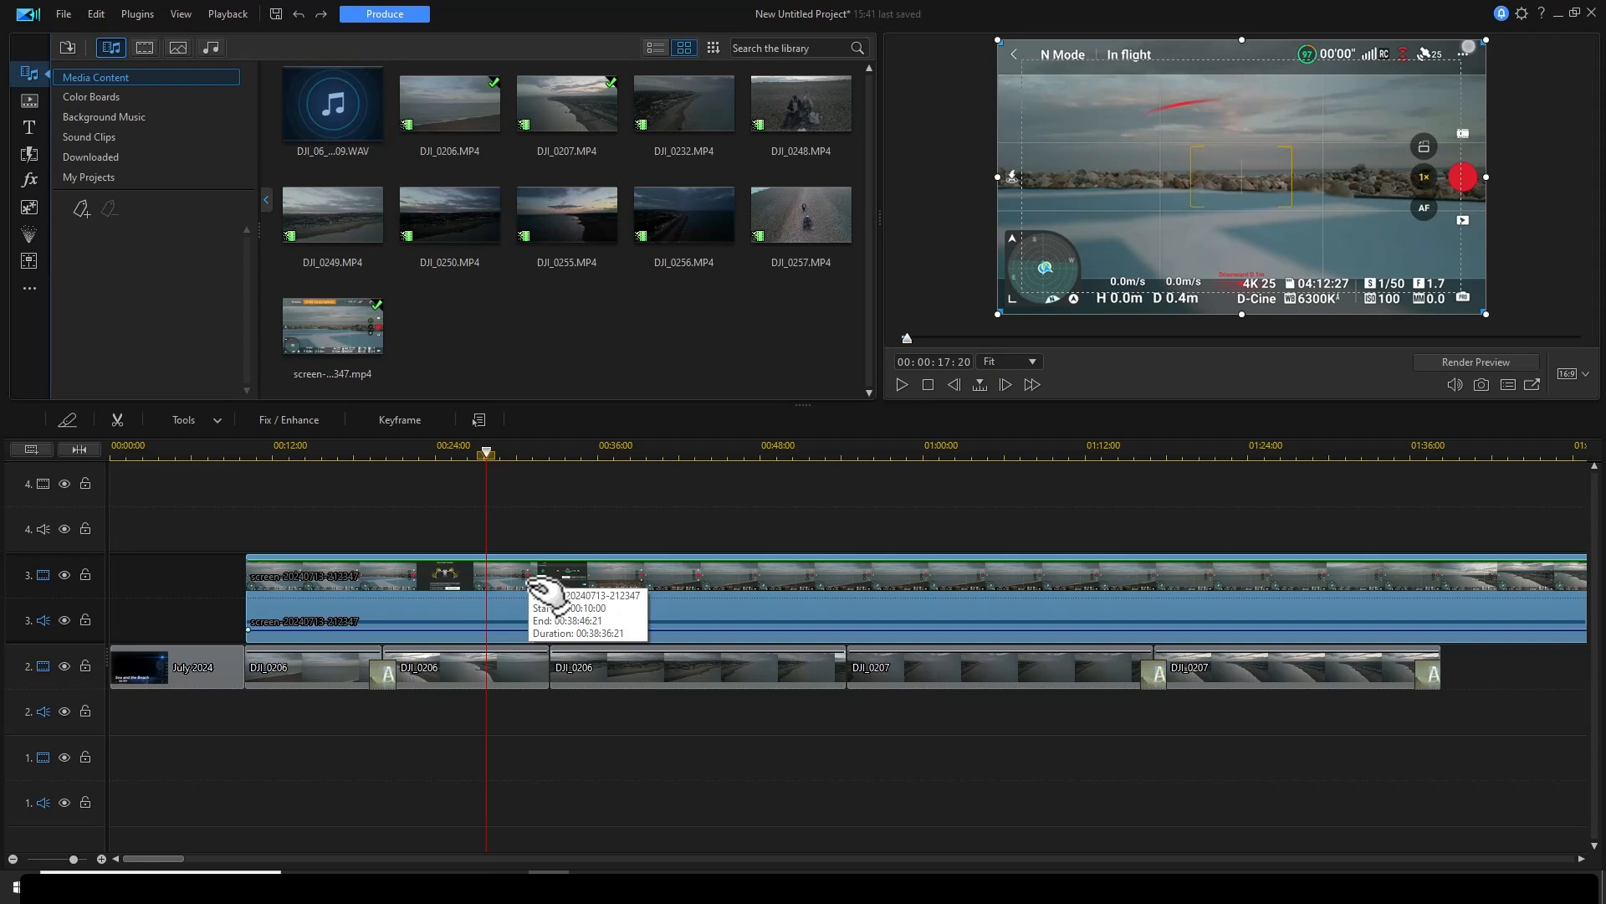
key(ctrl+t)
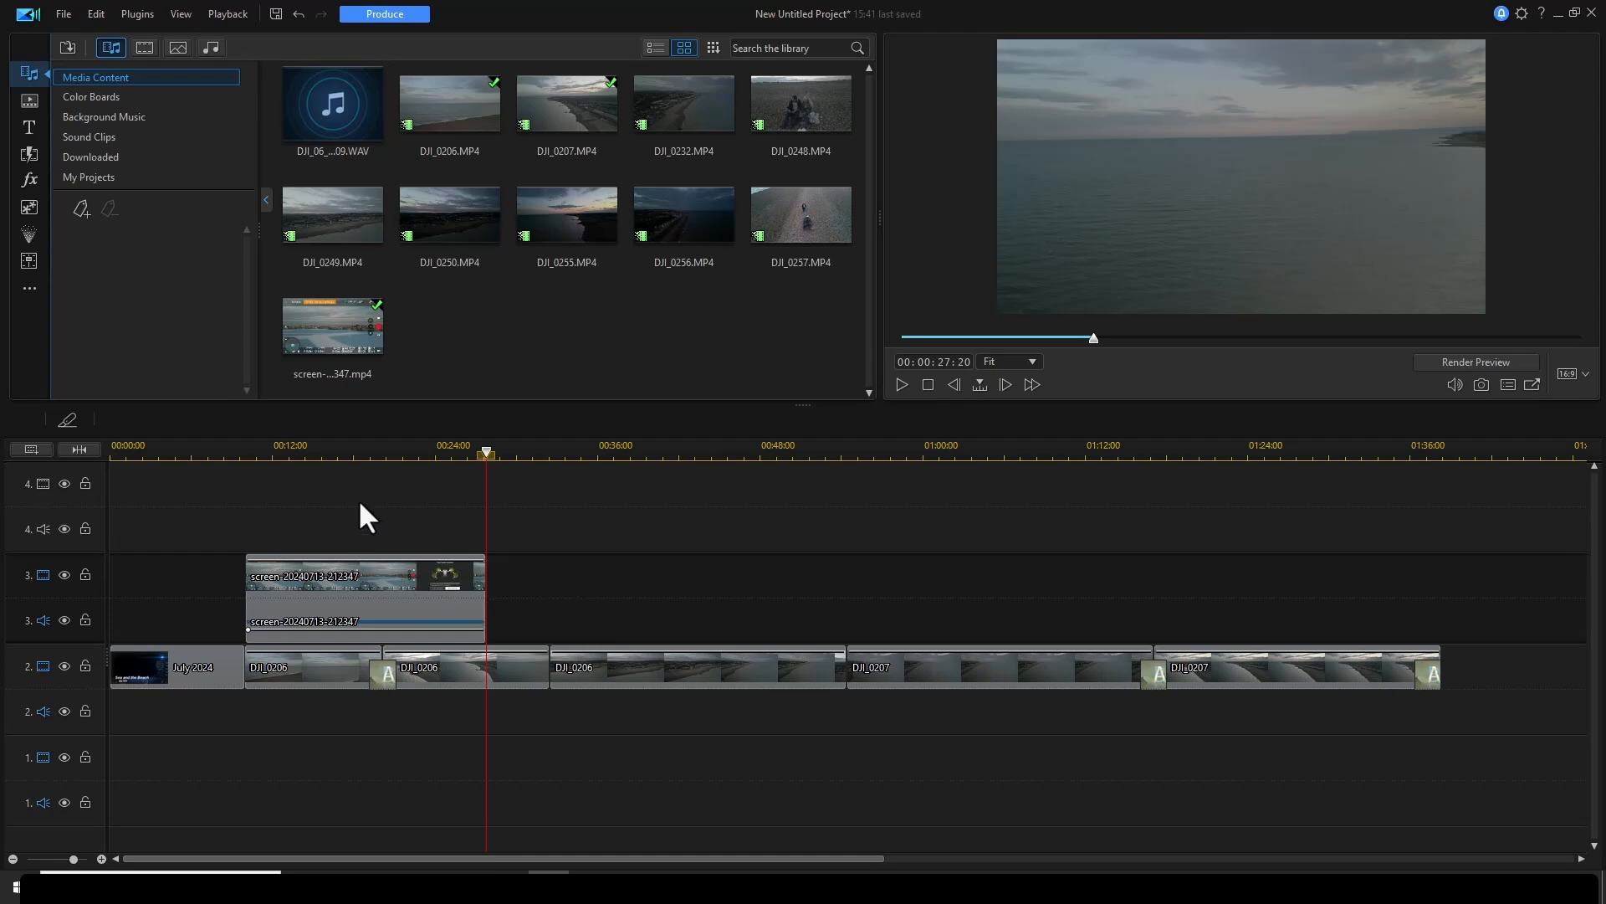
- Shrink the screen recording overlay to a little over a third of the frame width and place it in the frame's lower-right safe-area corner
click(344, 449)
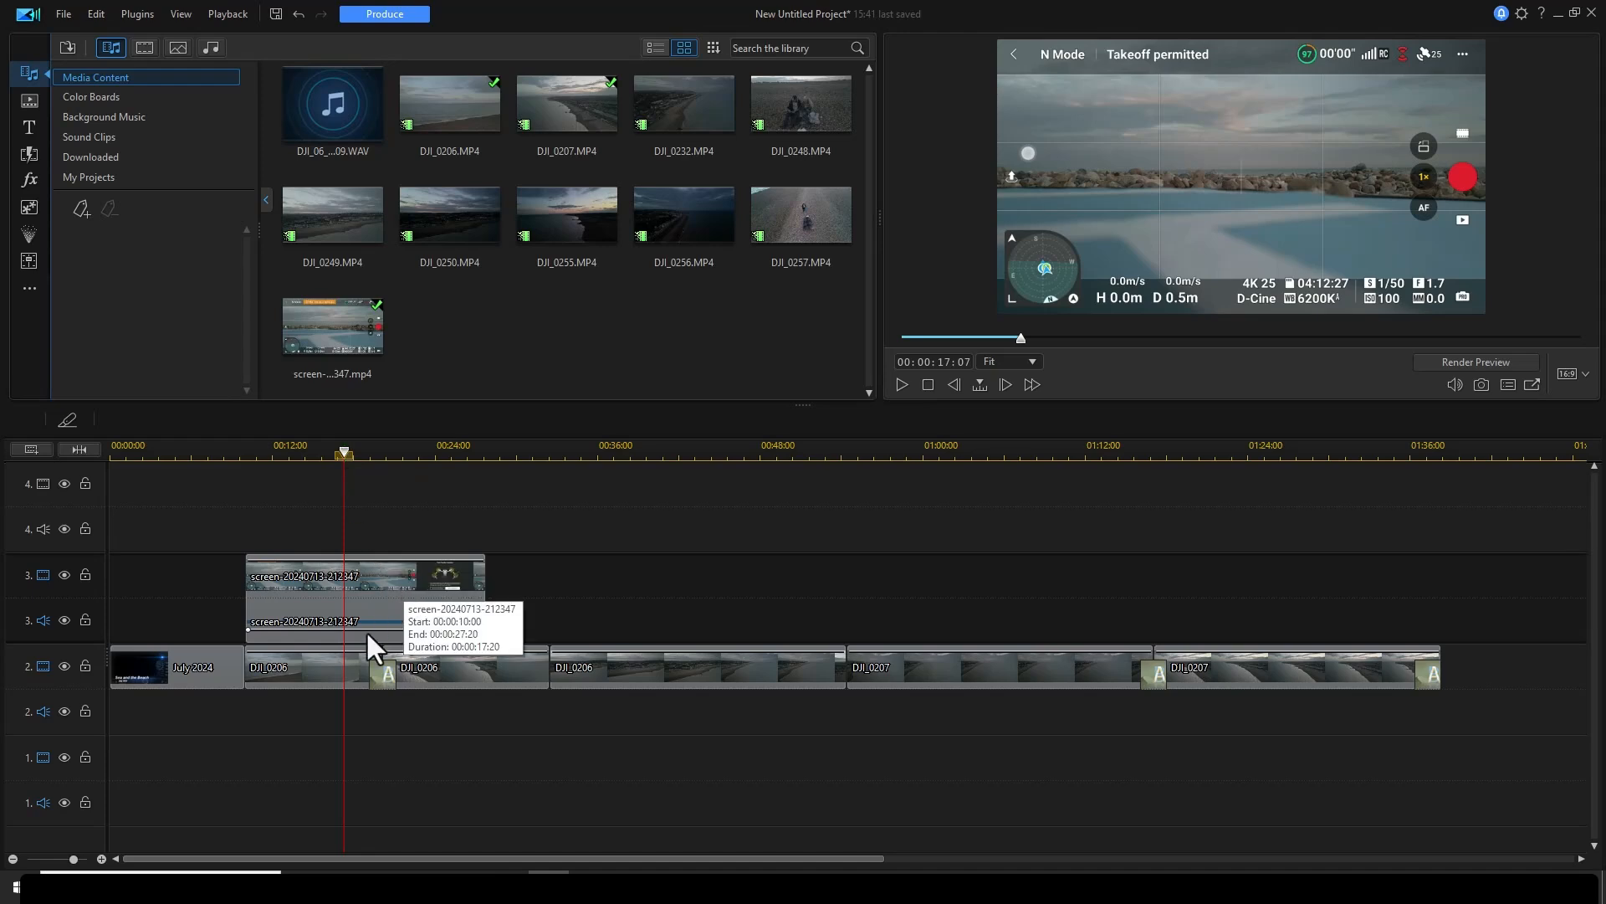
click(436, 589)
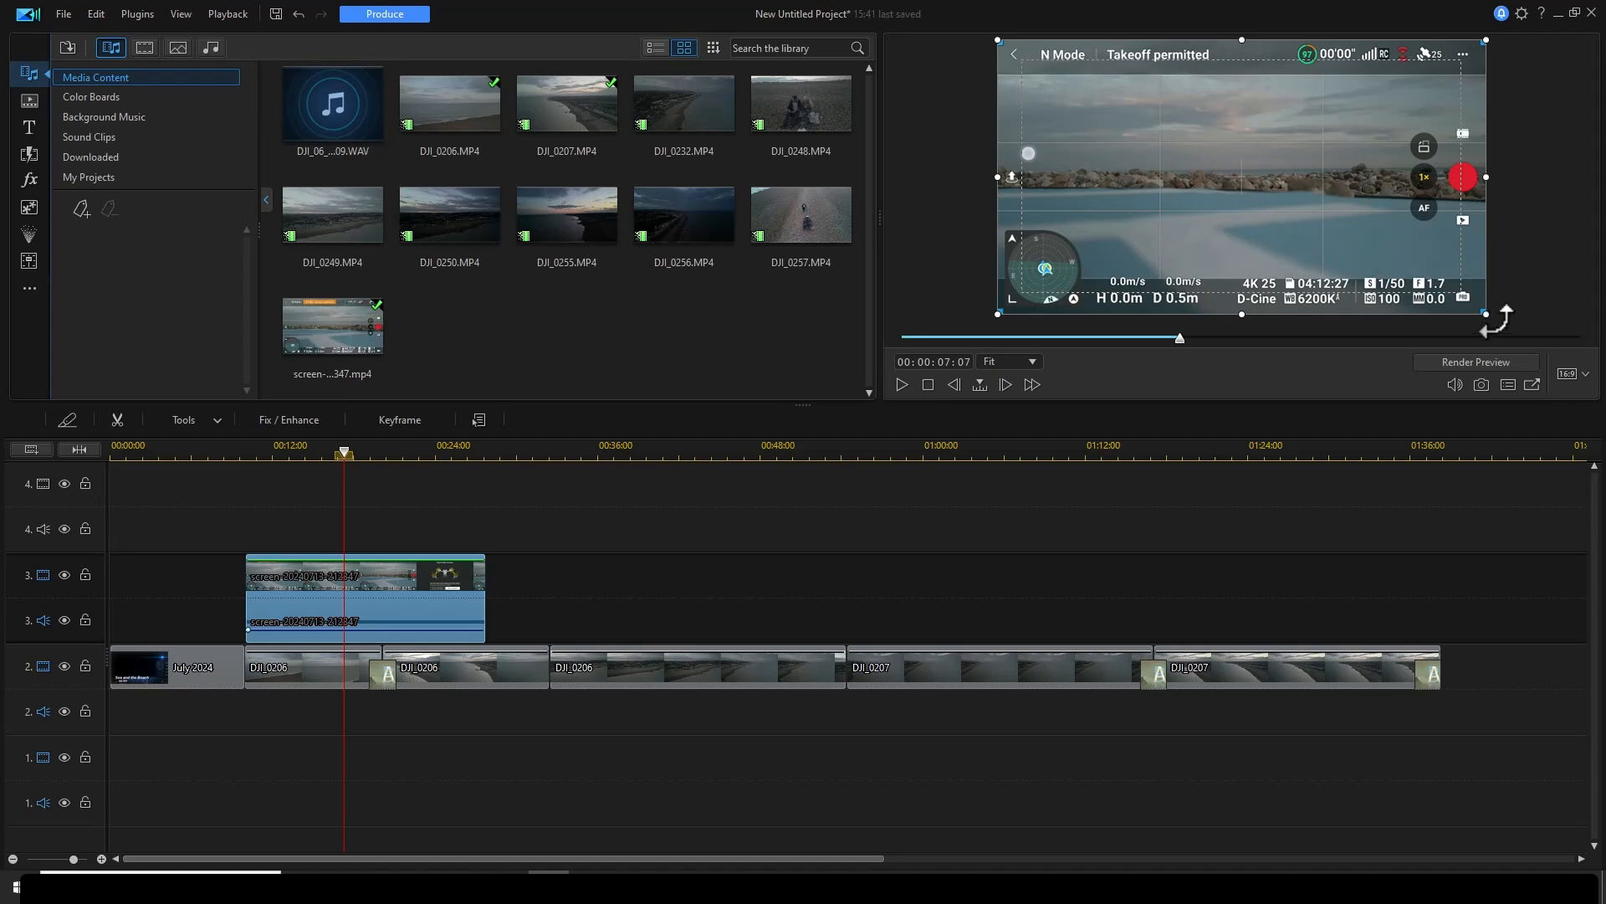
drag(1474, 305, 1253, 228)
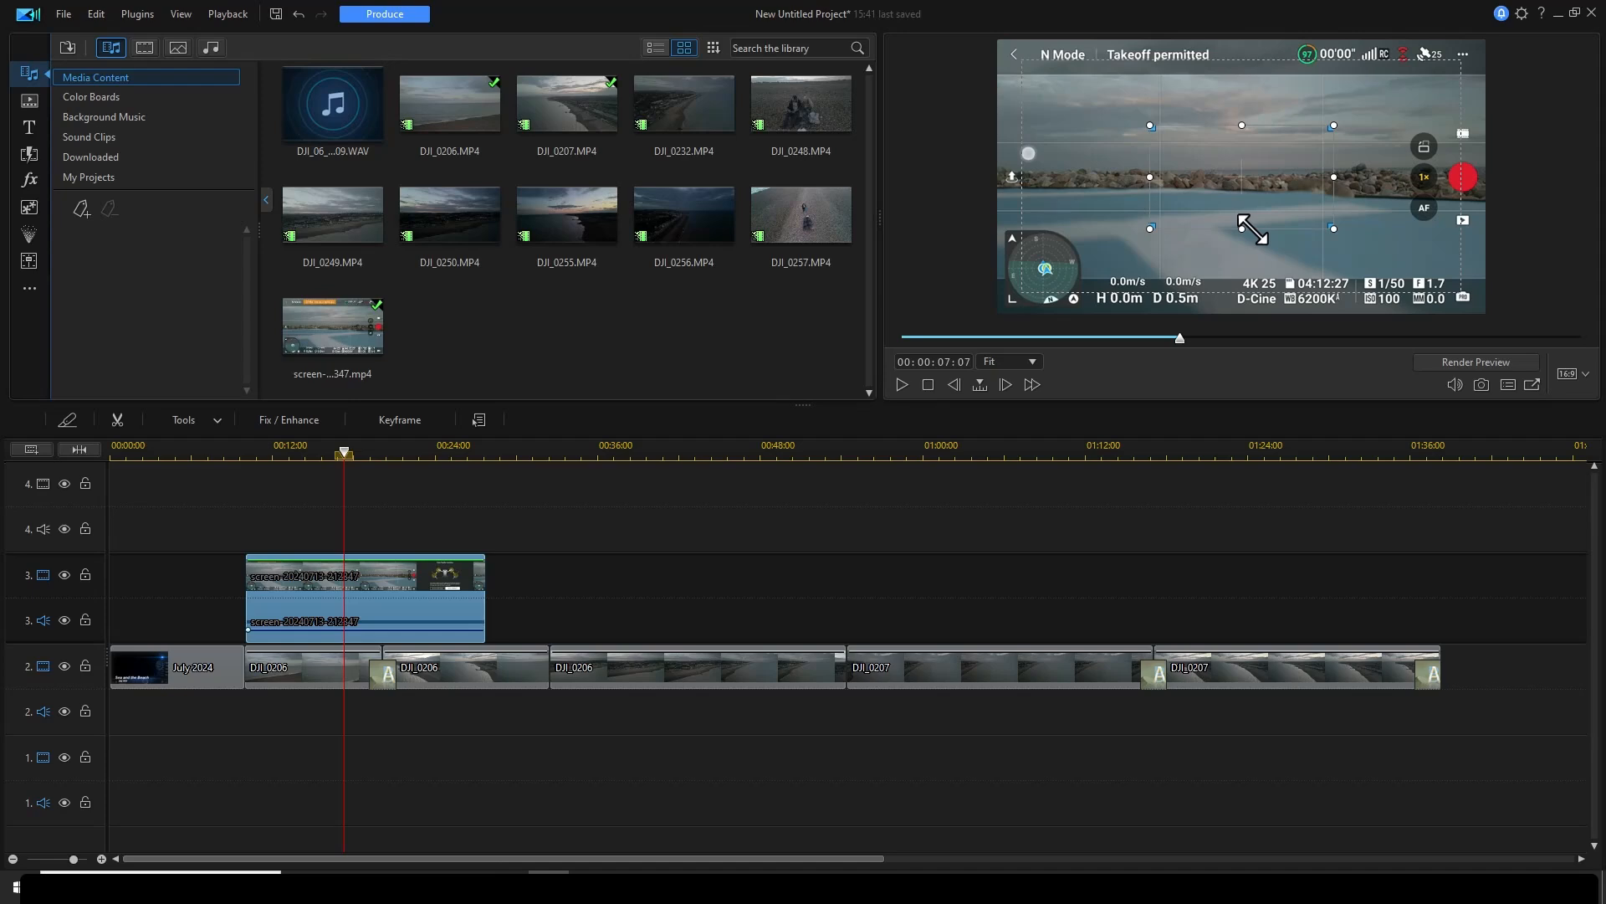
drag(1255, 172, 1373, 209)
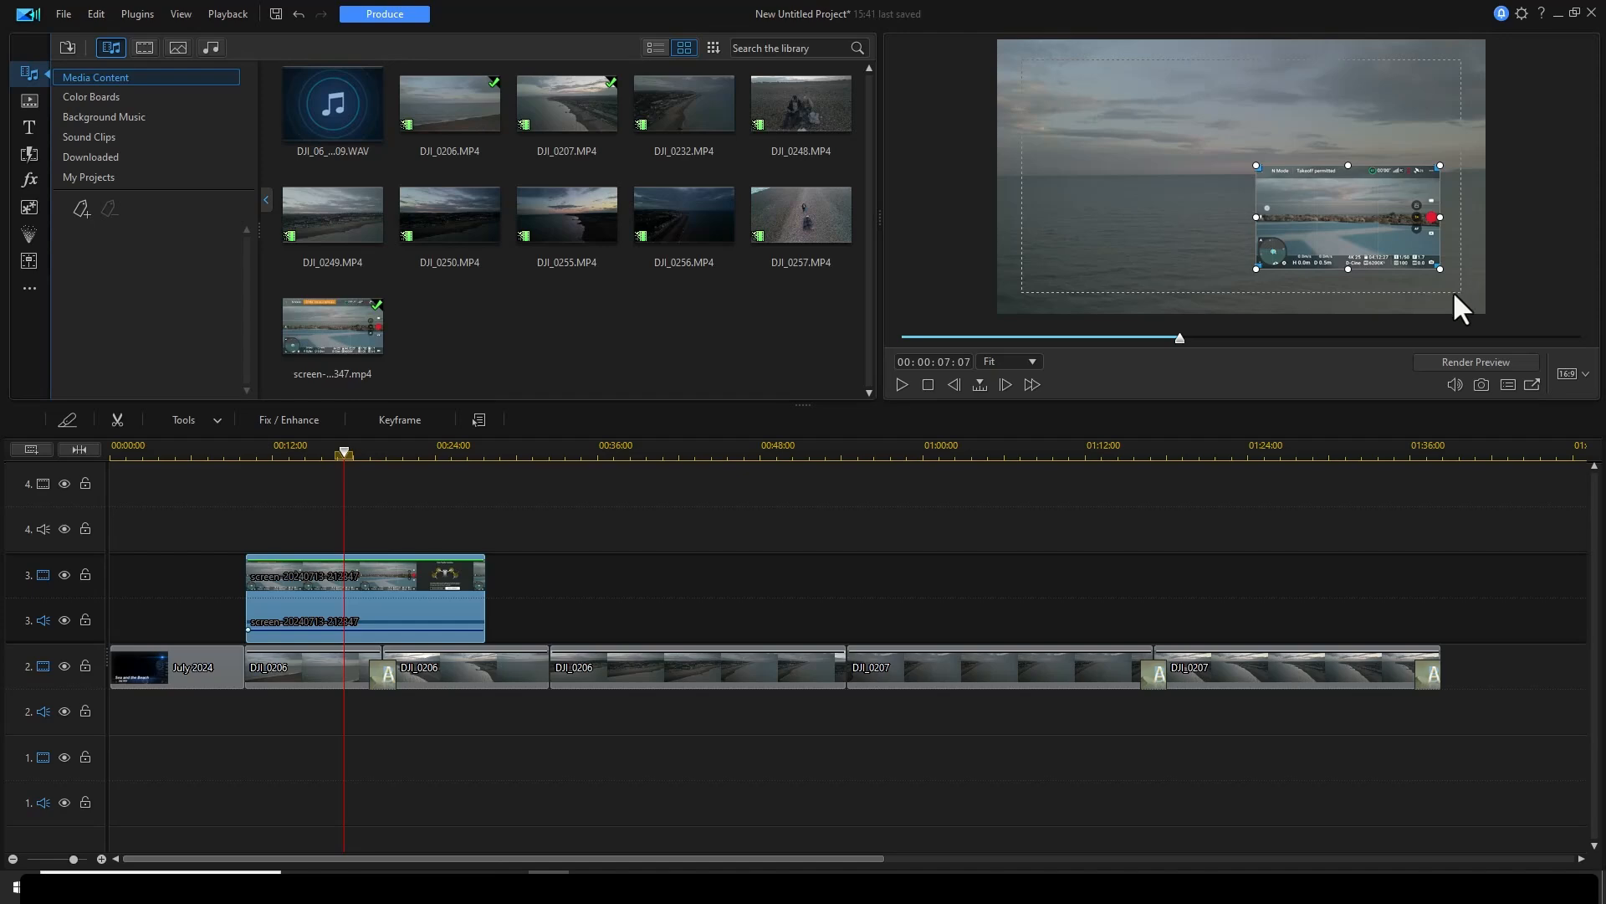
drag(1334, 217, 1353, 241)
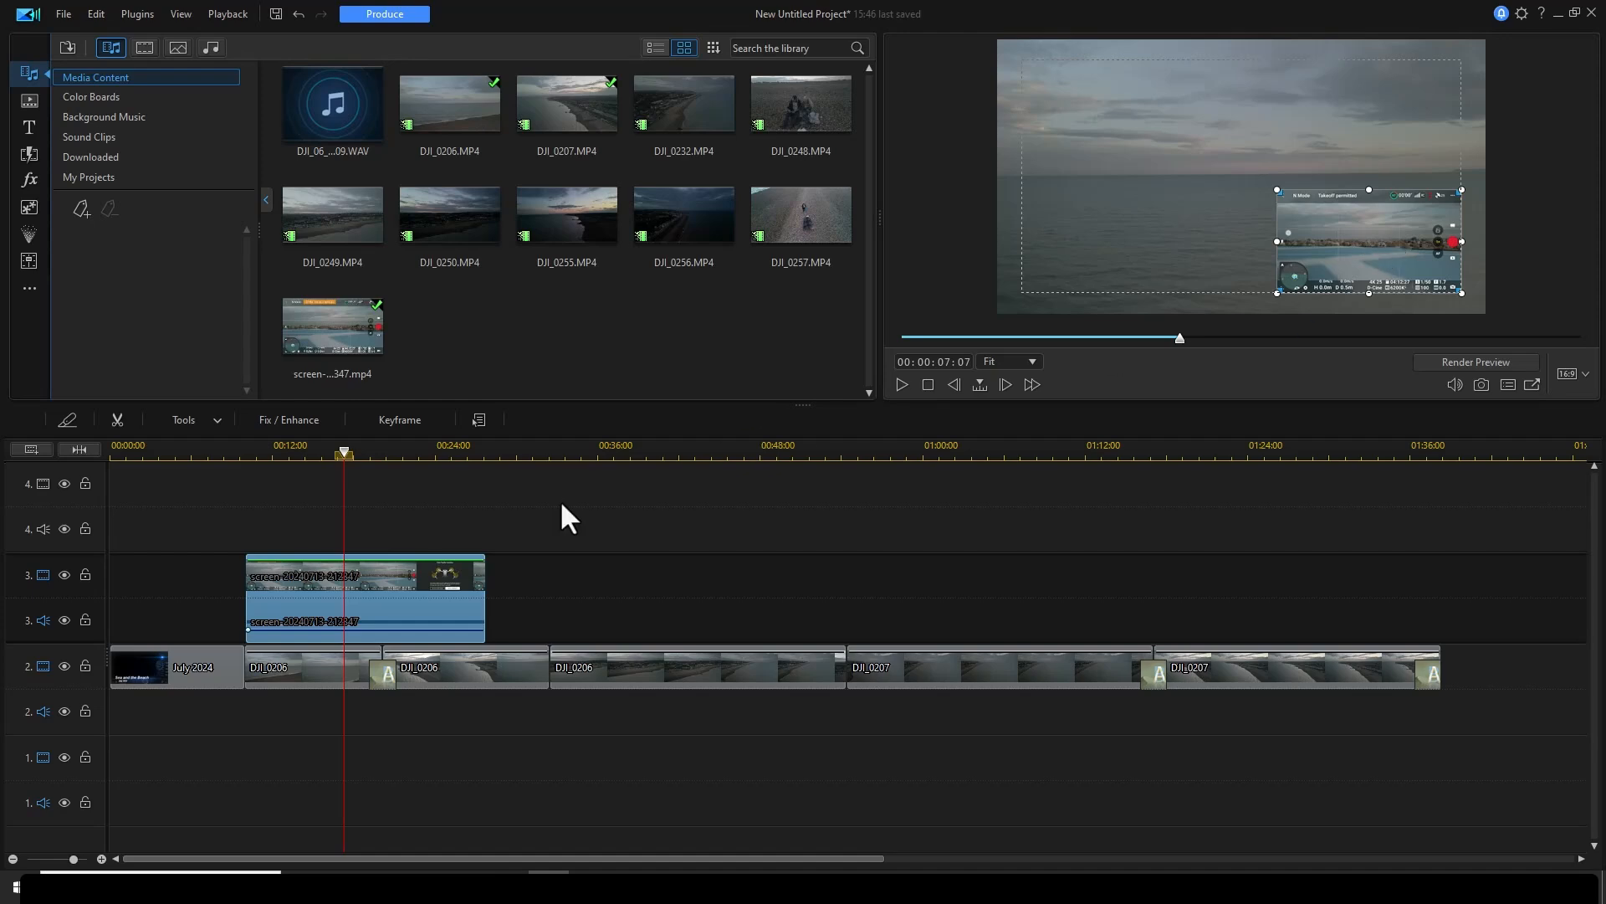
- Play from the title at about 00:00:08:10 into the first DJI_0206 section to check the recording overlay
drag(344, 453, 223, 462)
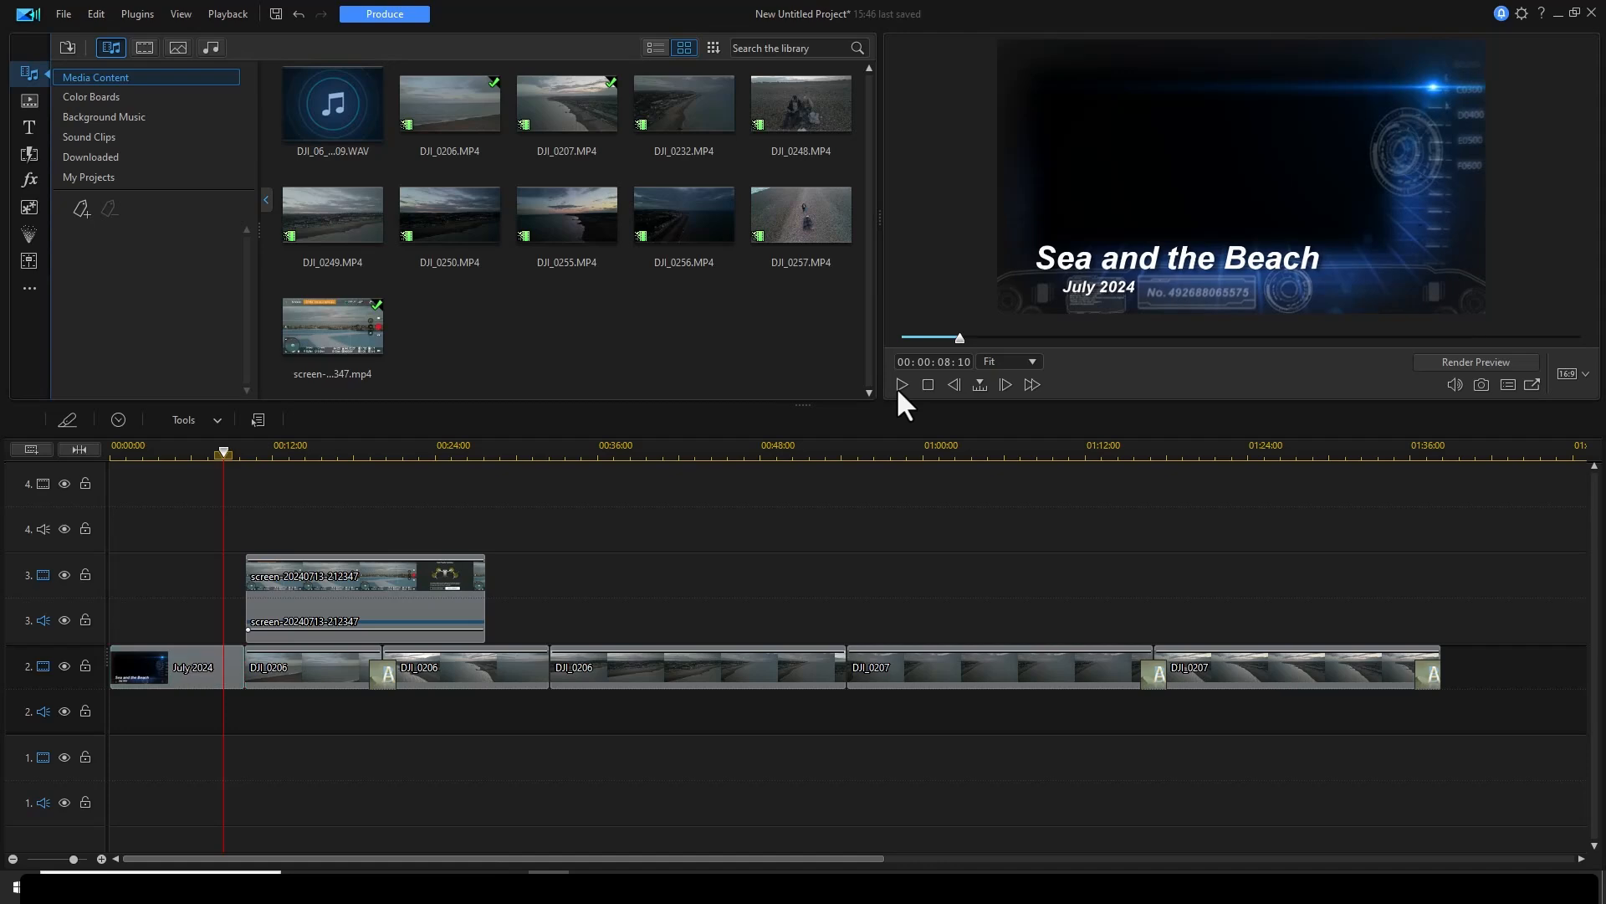
click(900, 387)
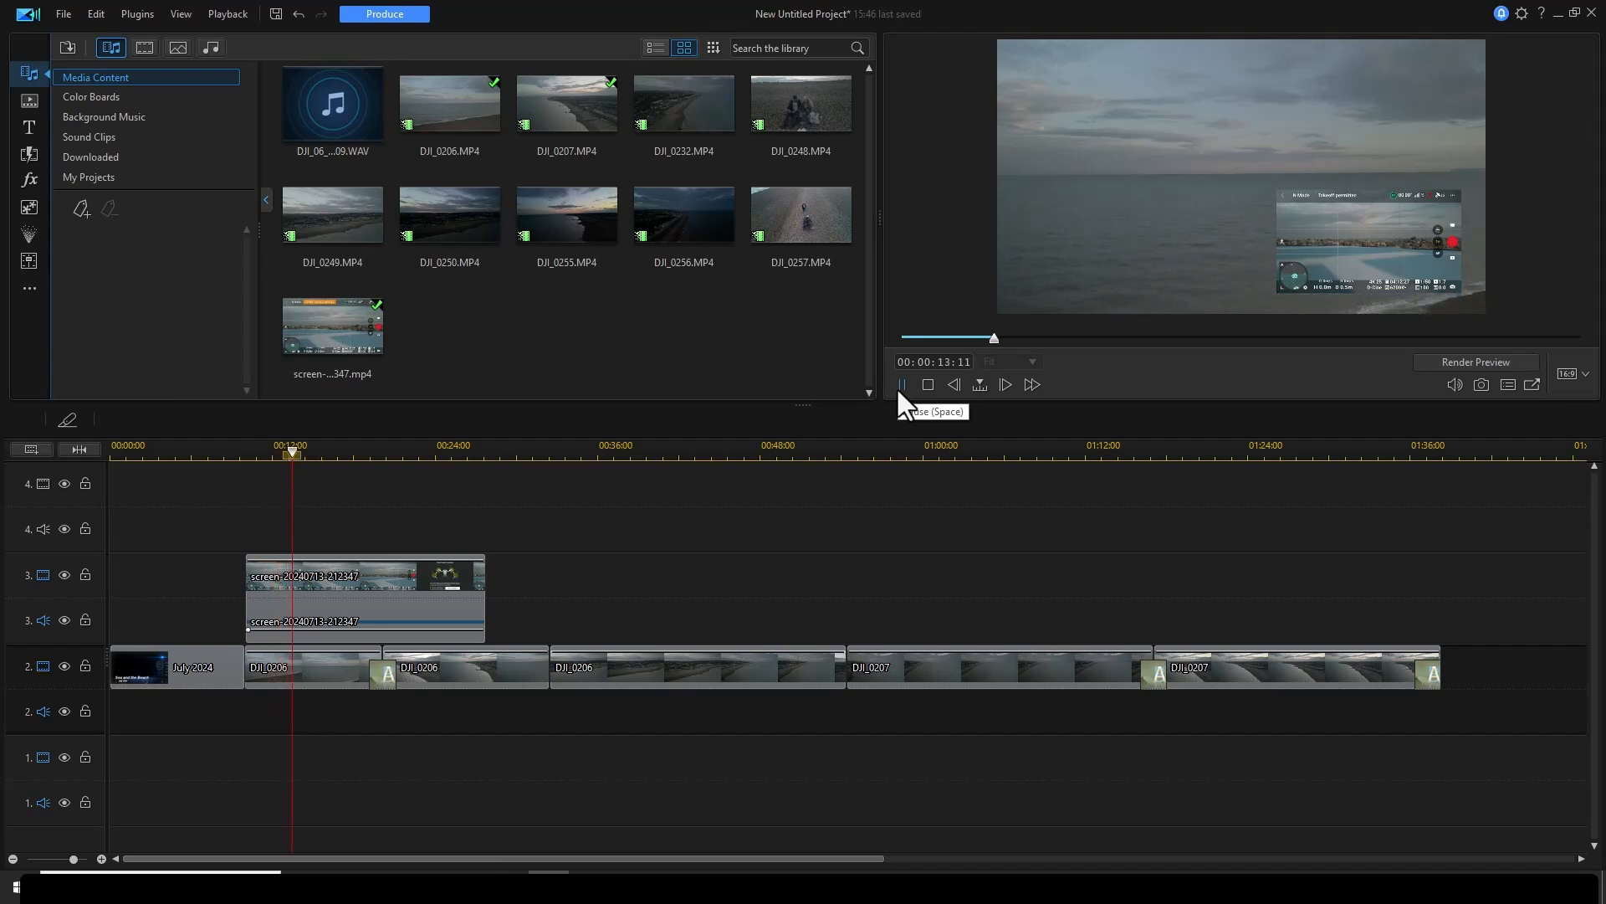
click(901, 387)
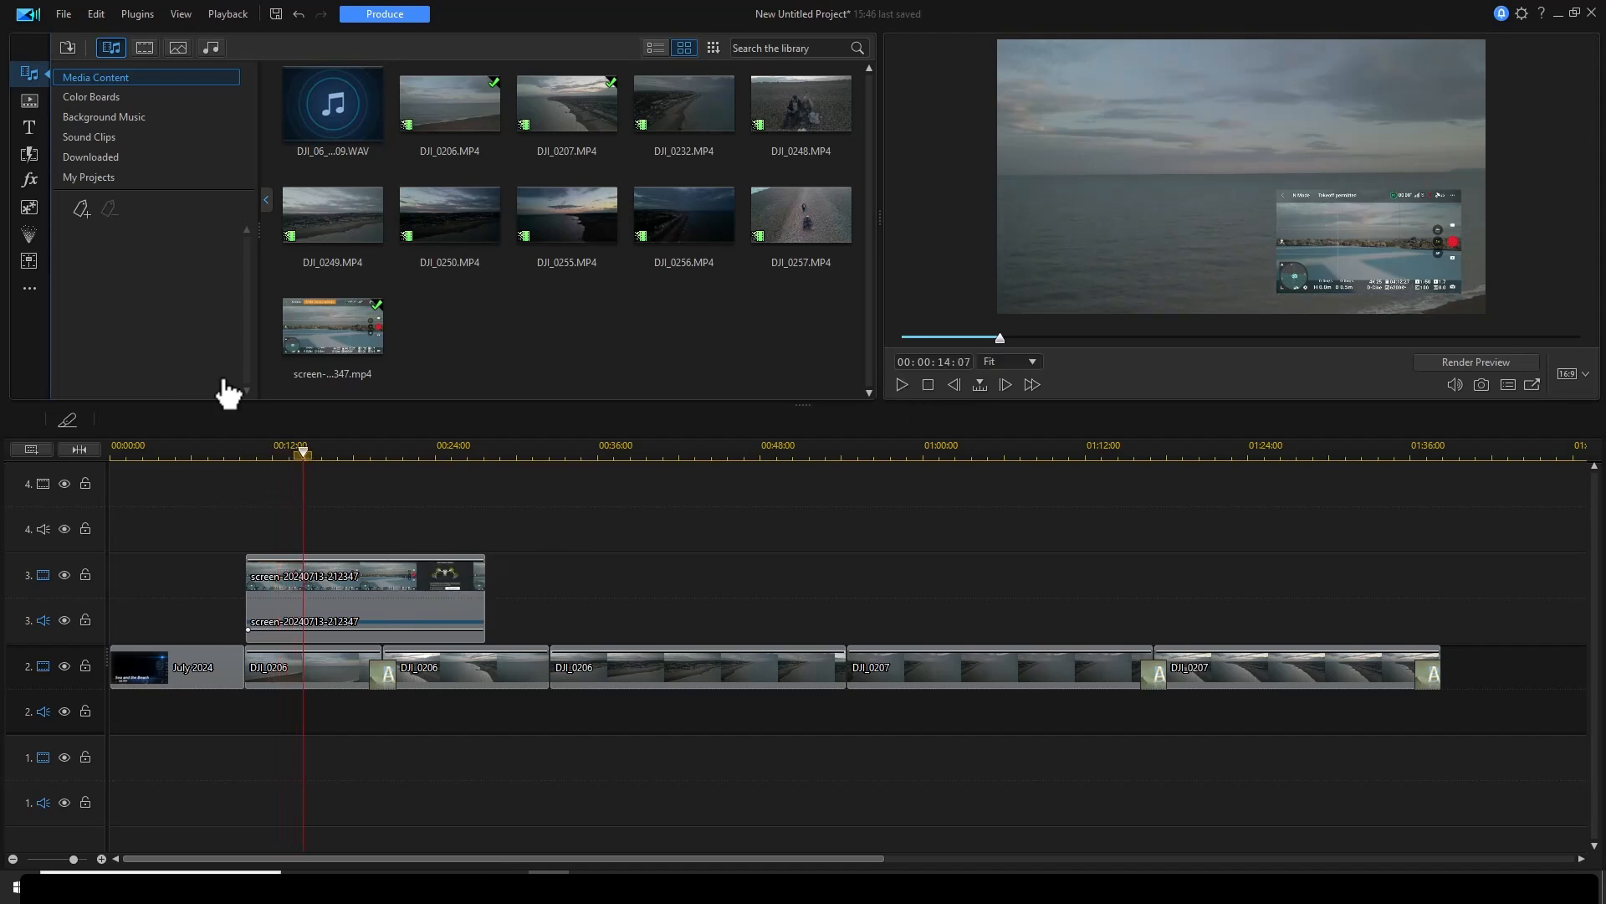
- Add a transition at the end of the shortened screen recording on track 3 and another at its start
click(29, 154)
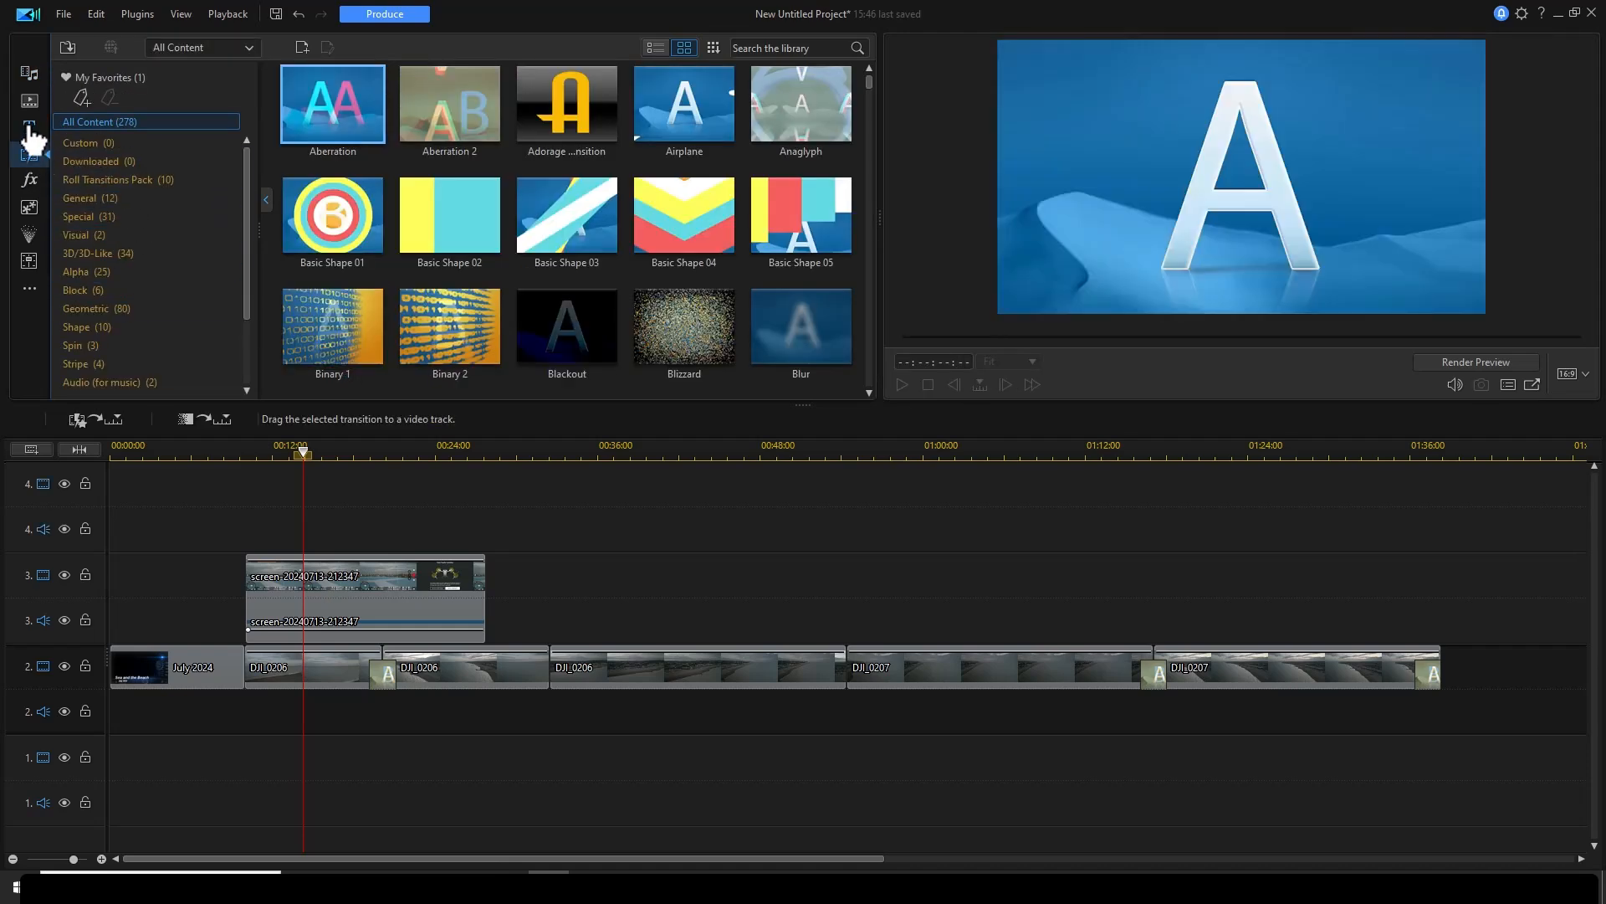
click(29, 130)
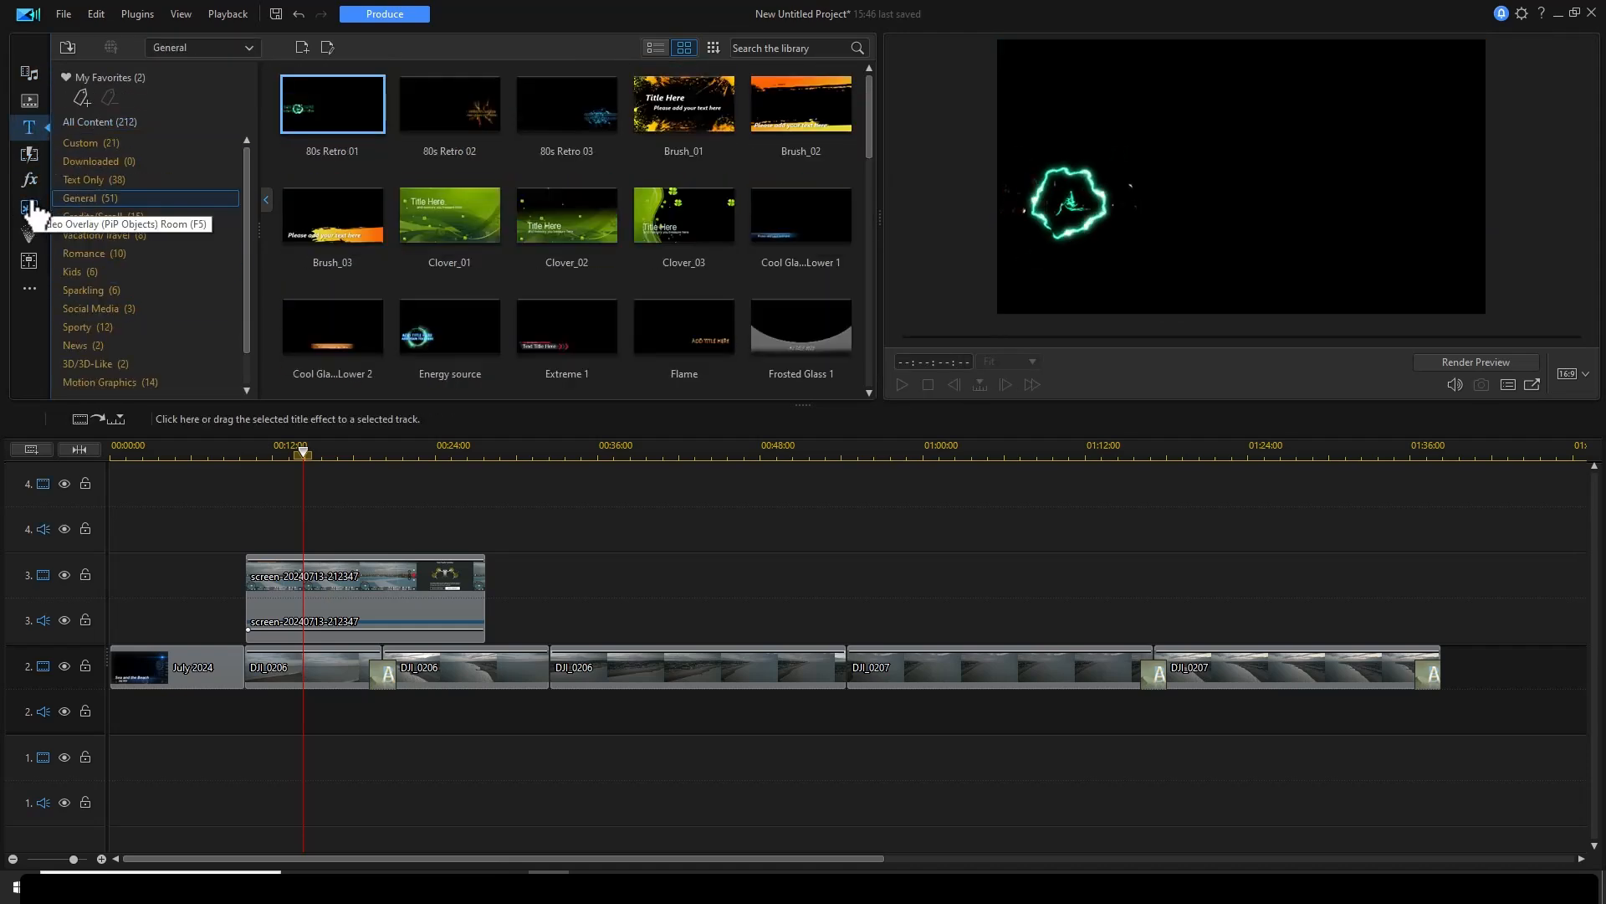
click(29, 159)
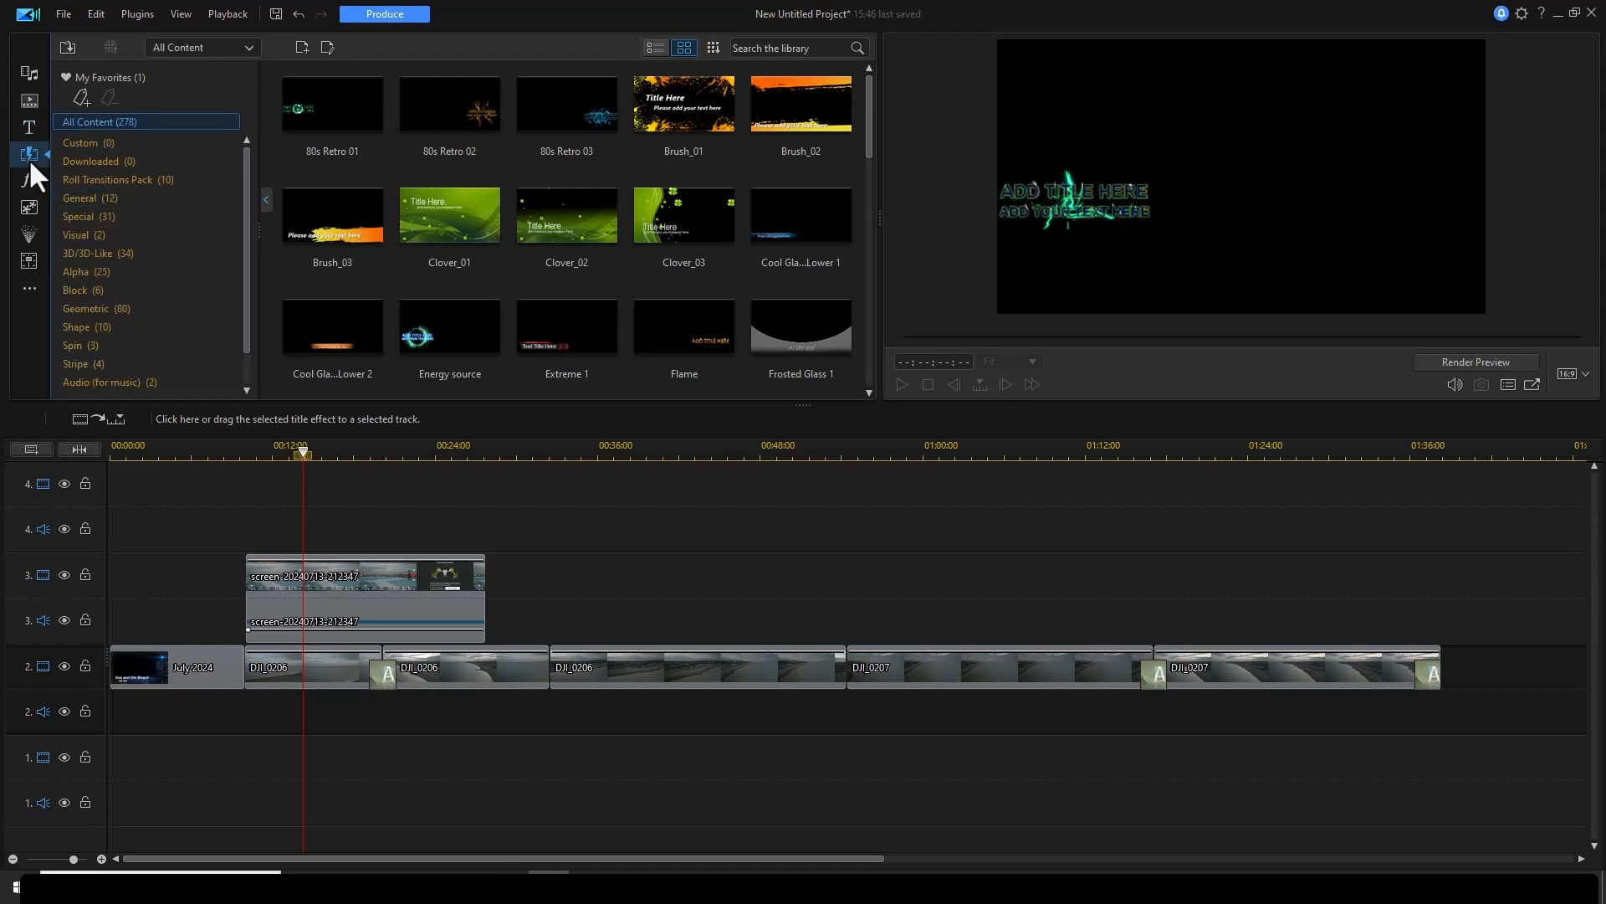
drag(428, 125, 466, 575)
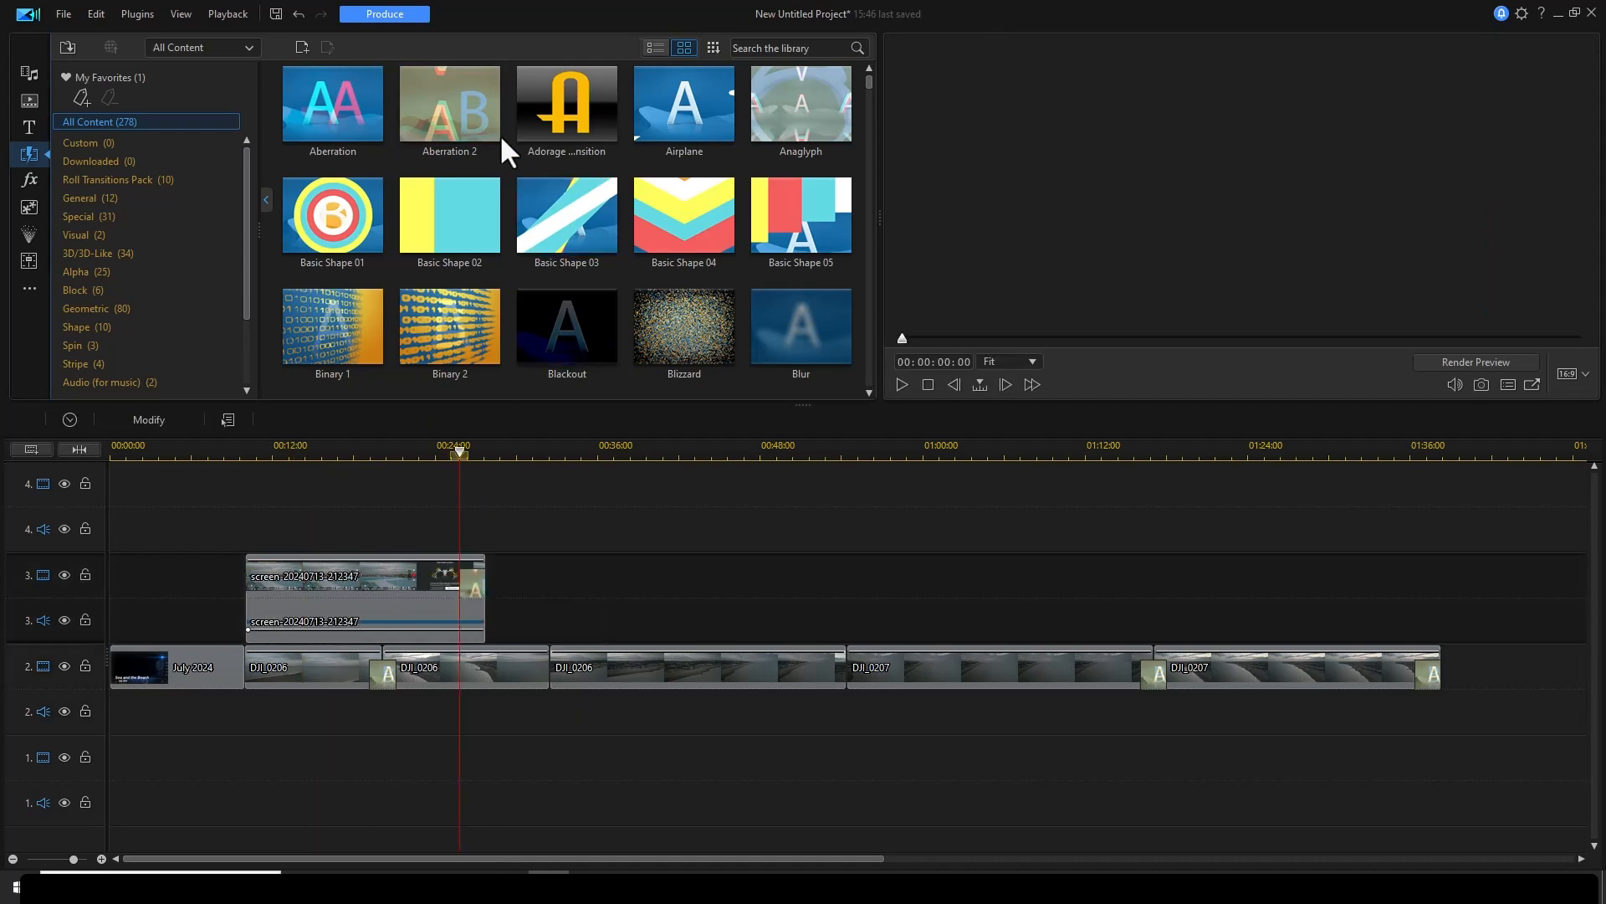
drag(255, 589, 255, 586)
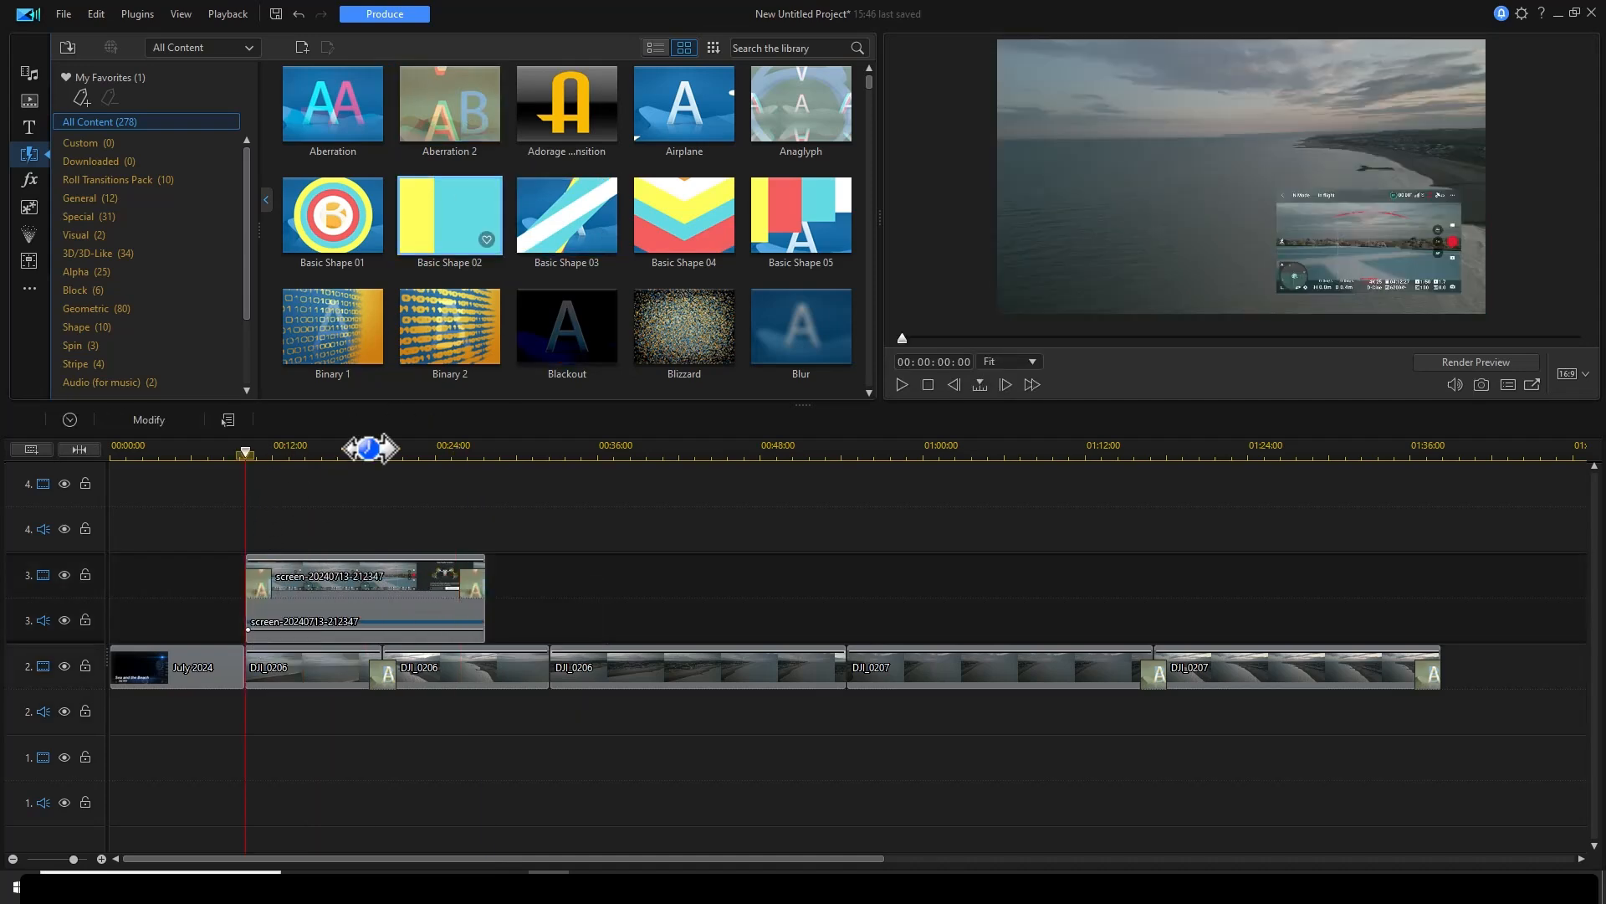
- Play the start and the end of the recording overlay to check both transitions
click(902, 384)
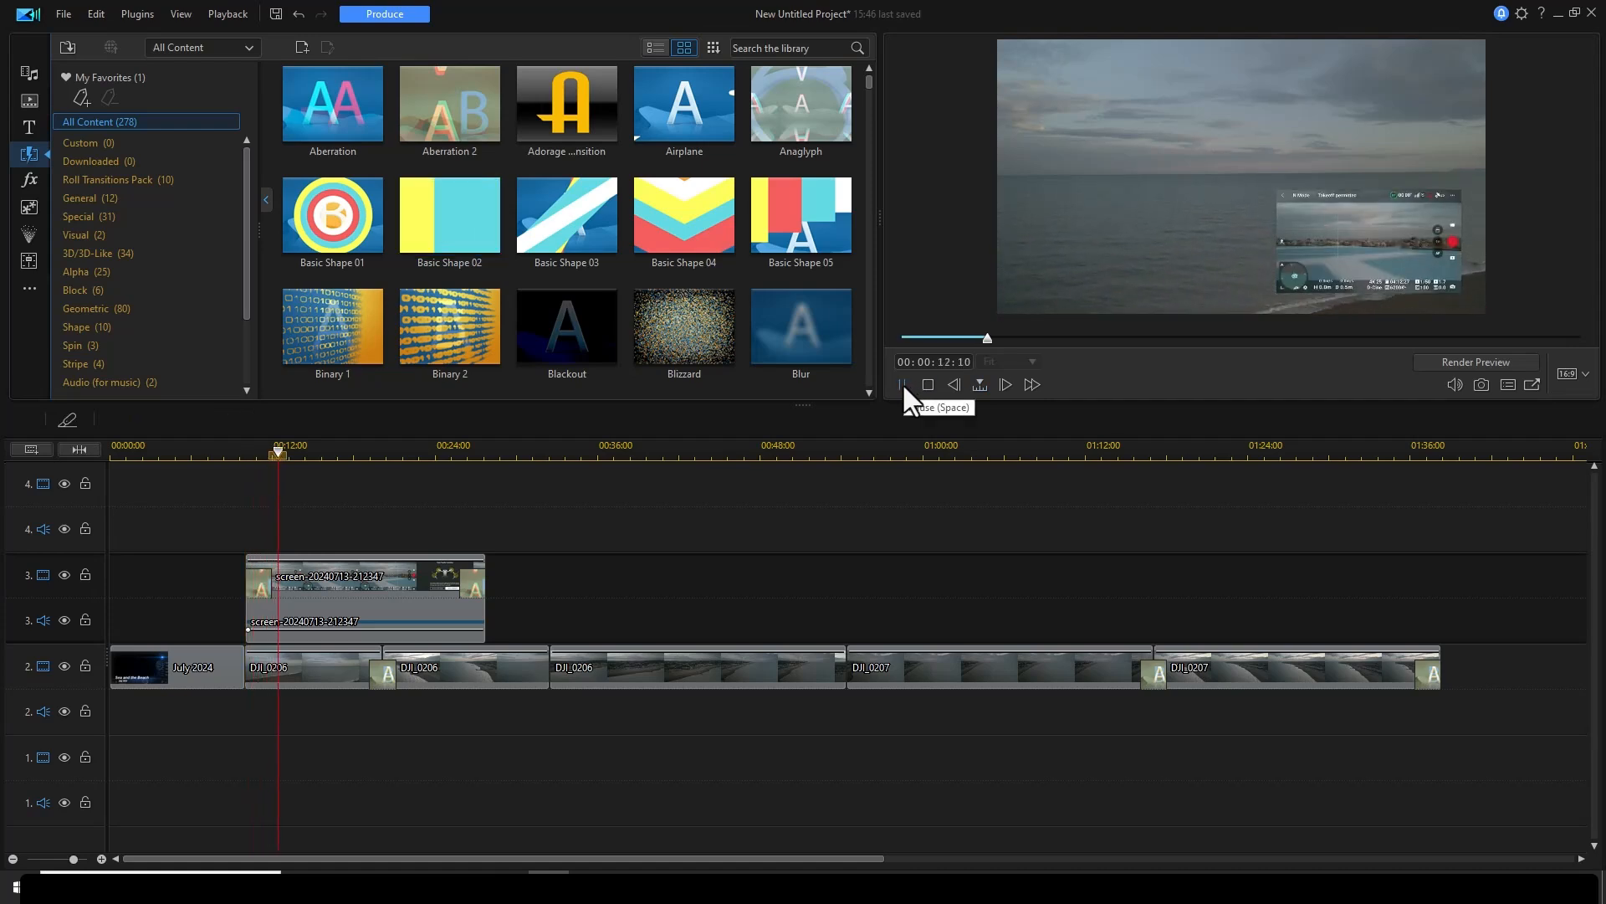
click(902, 384)
click(460, 455)
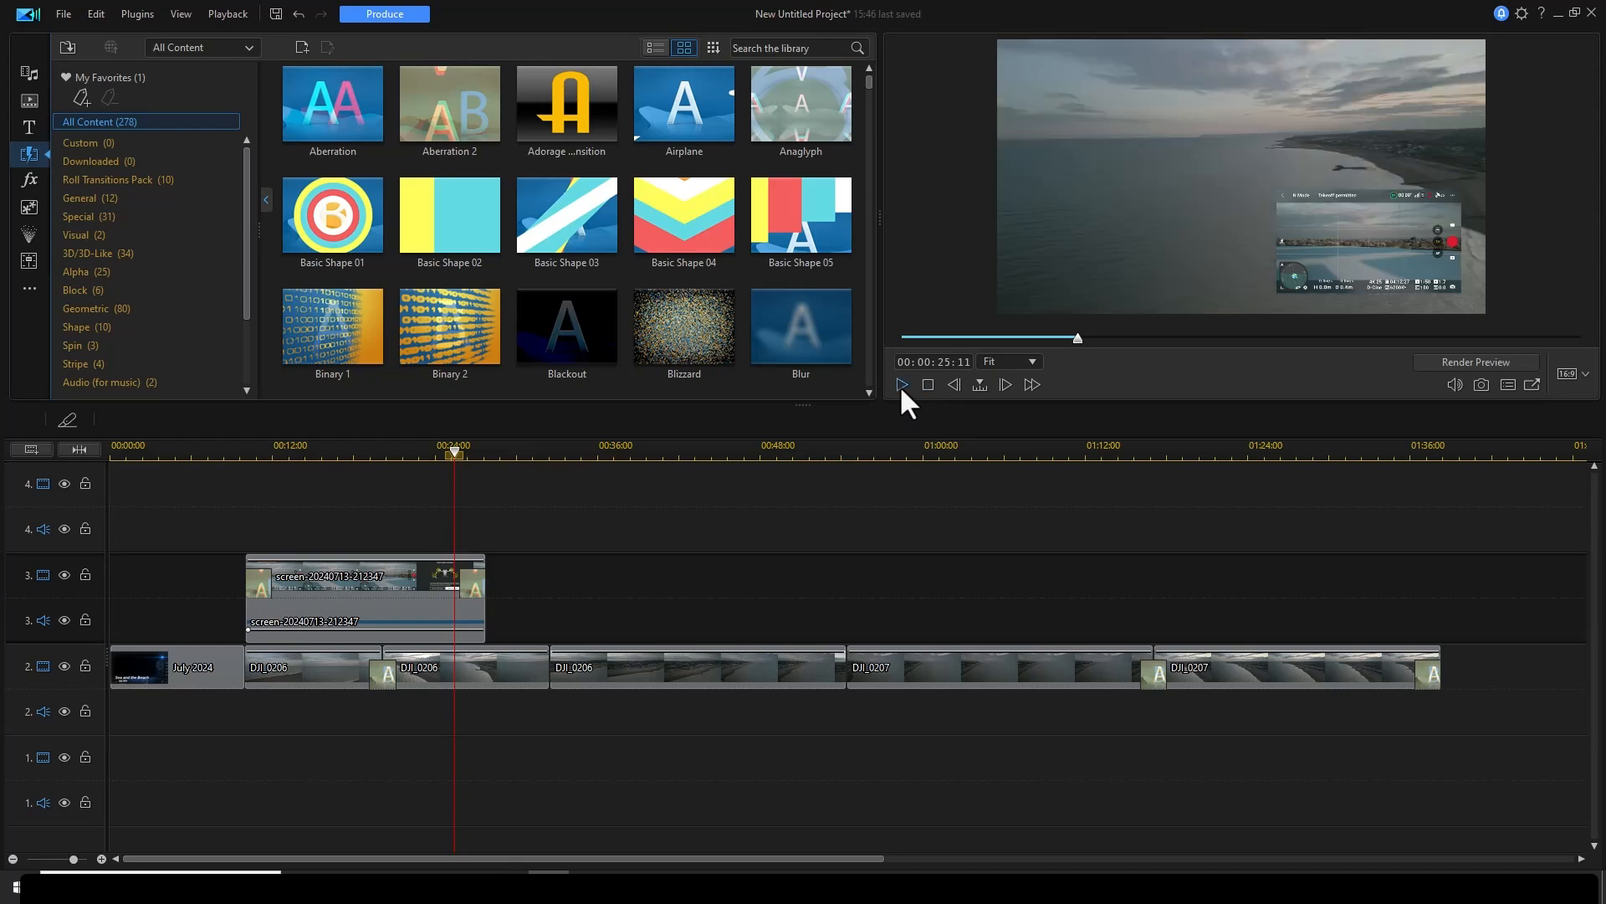
click(901, 385)
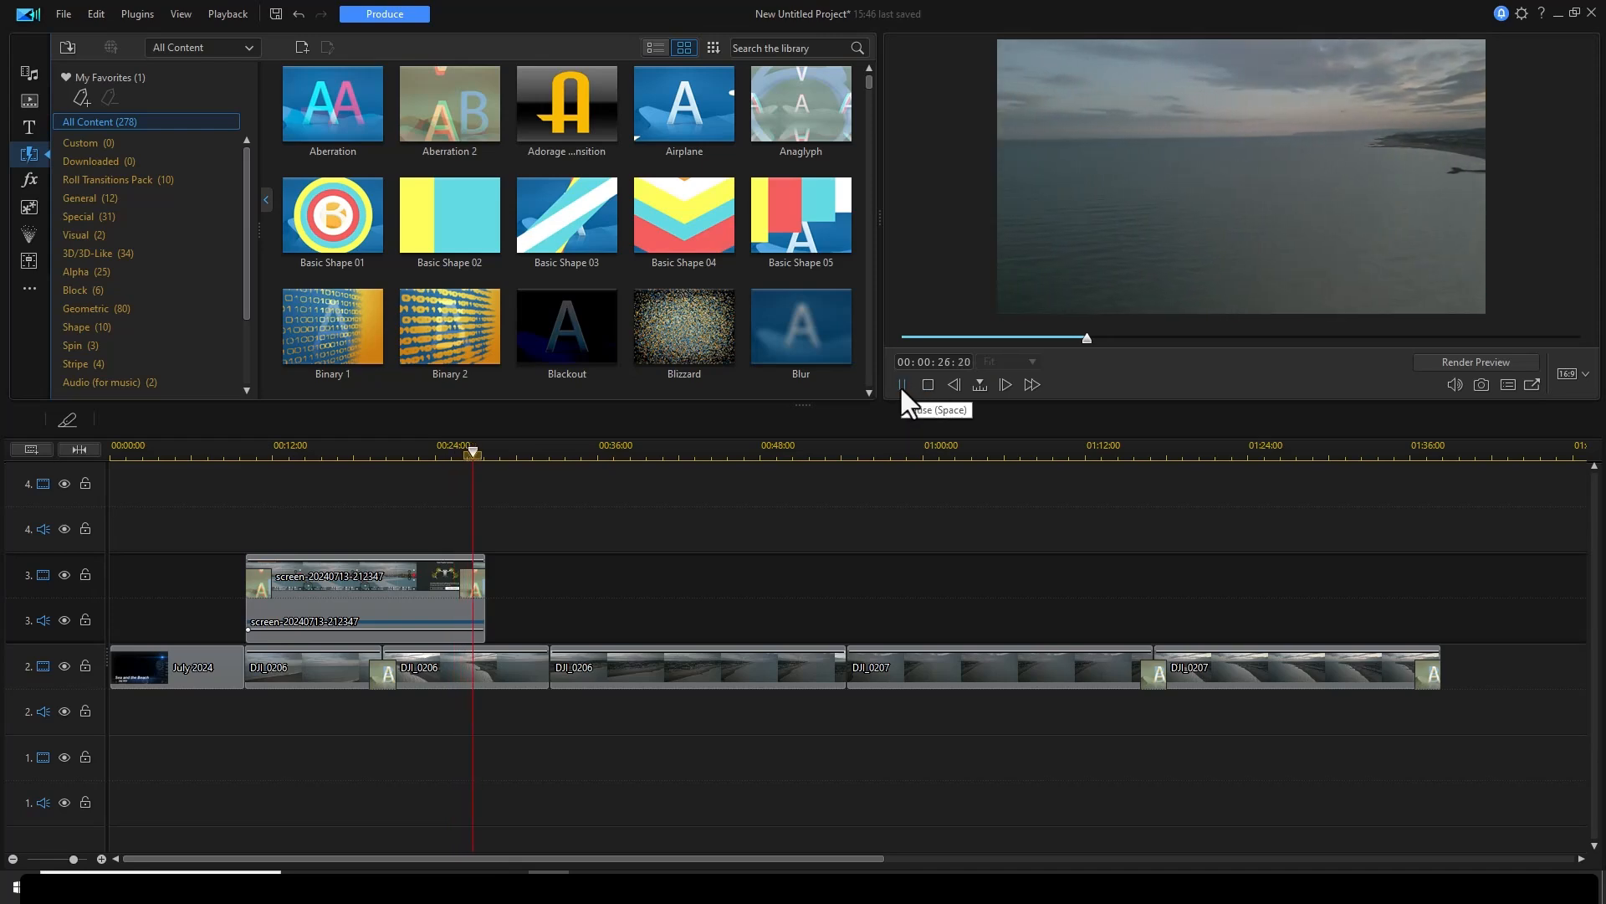
click(901, 385)
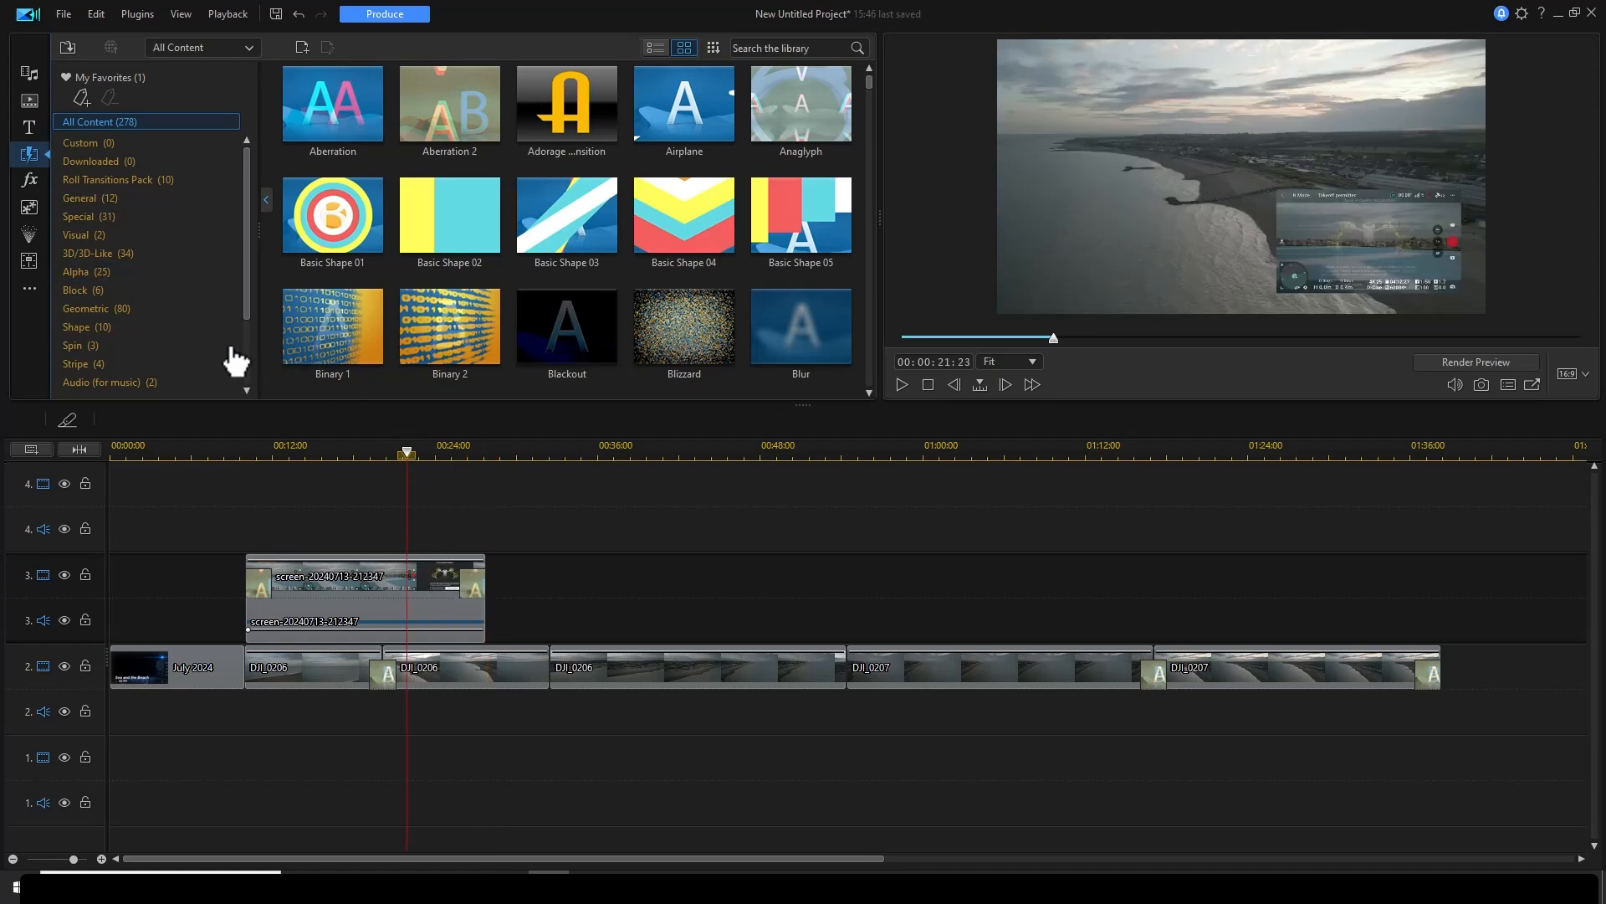
- Place a second copy of the screen recording on track 3 at 00:00:33:23, split it at 00:00:43:00 and delete the remainder
drag(1029, 532, 570, 569)
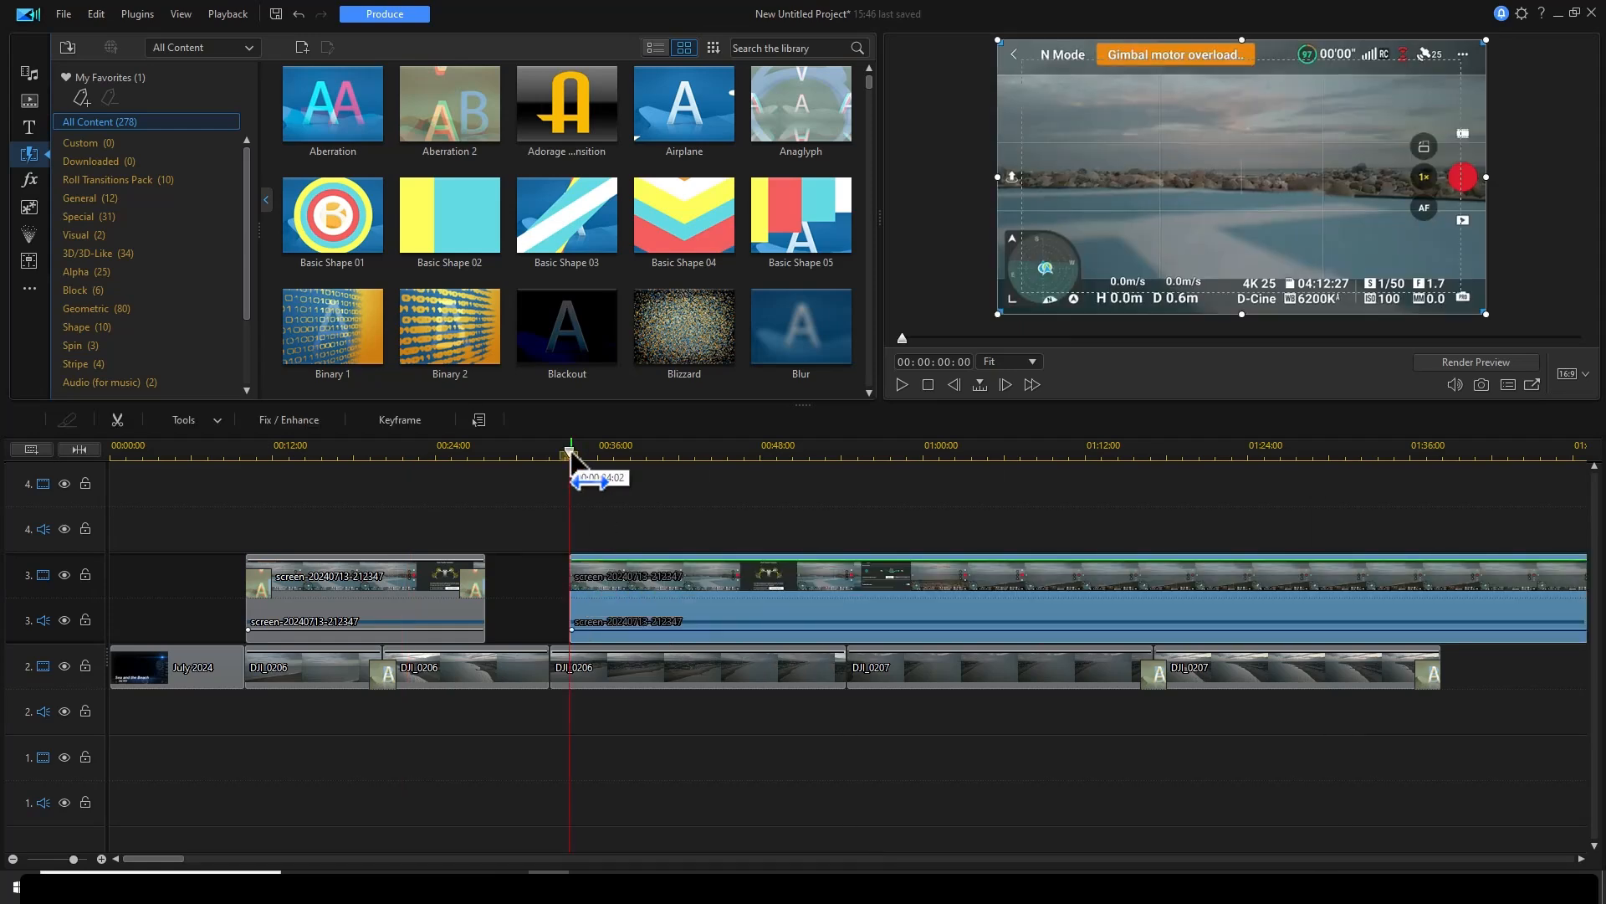
drag(574, 455, 692, 470)
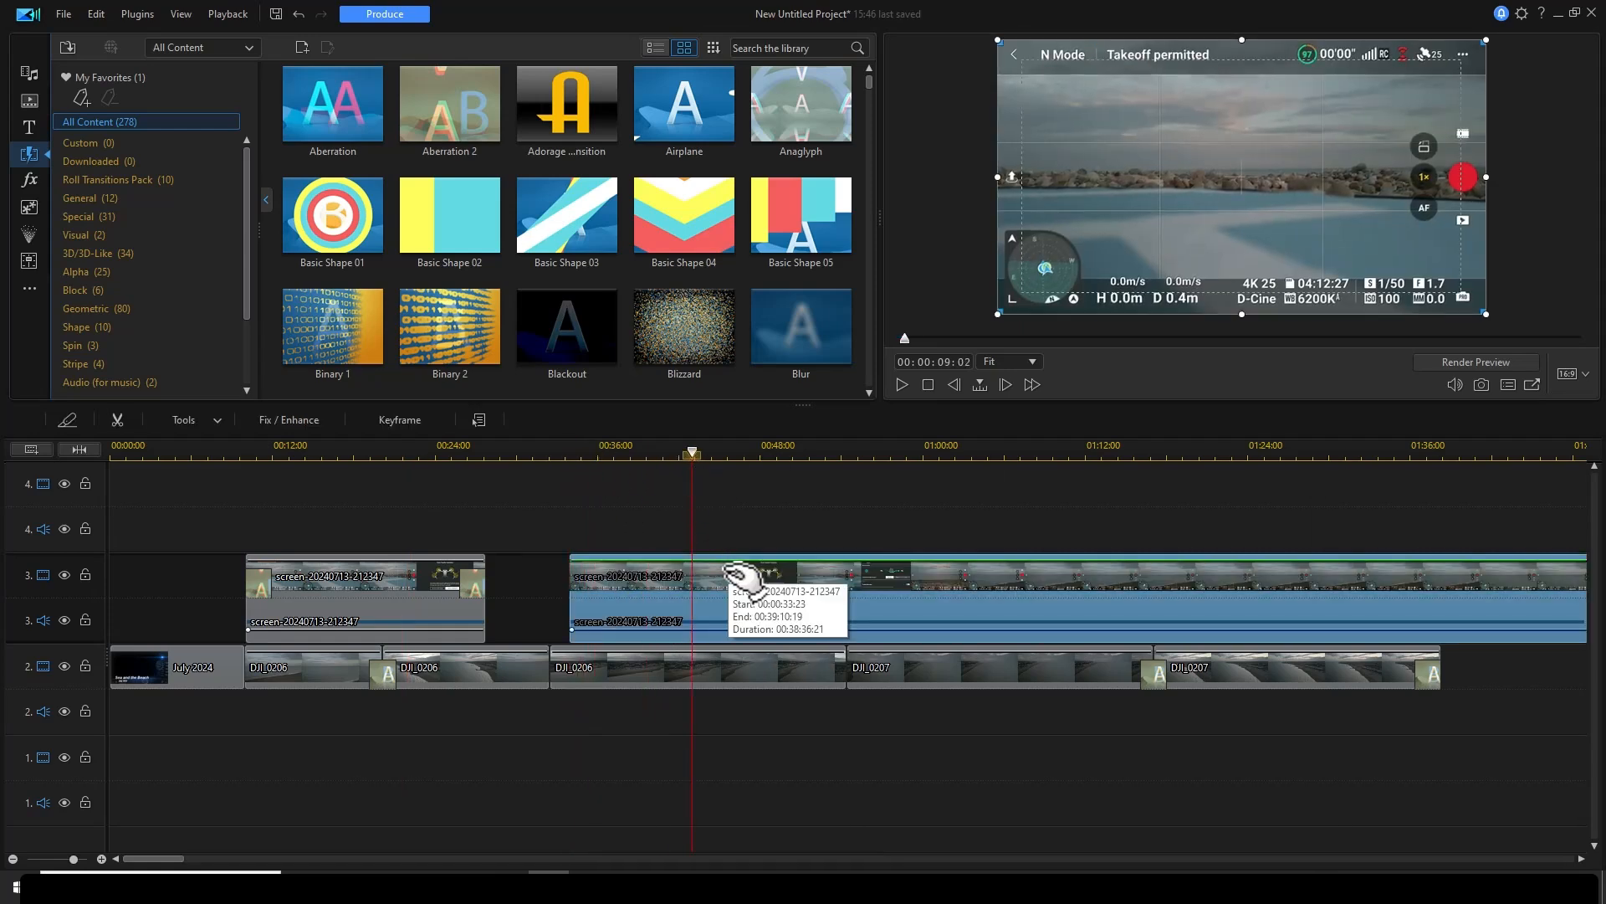
key(ctrl+t)
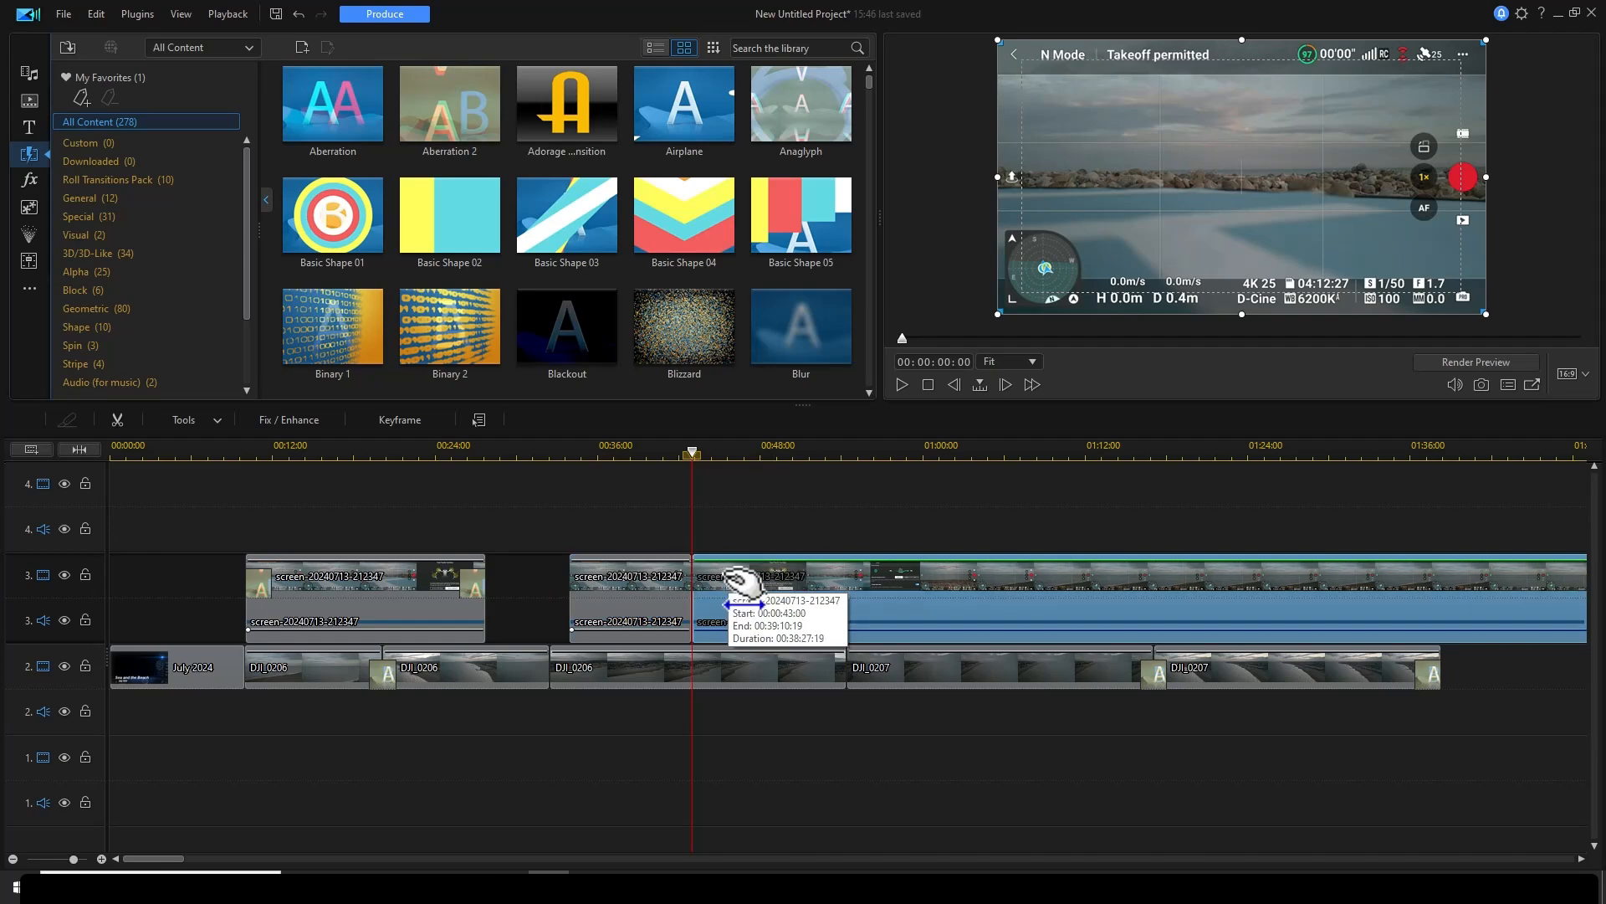
key(Delete)
- Shrink the second recording overlay to a little over half the frame width and place it in the frame's upper-left safe-area corner
click(649, 575)
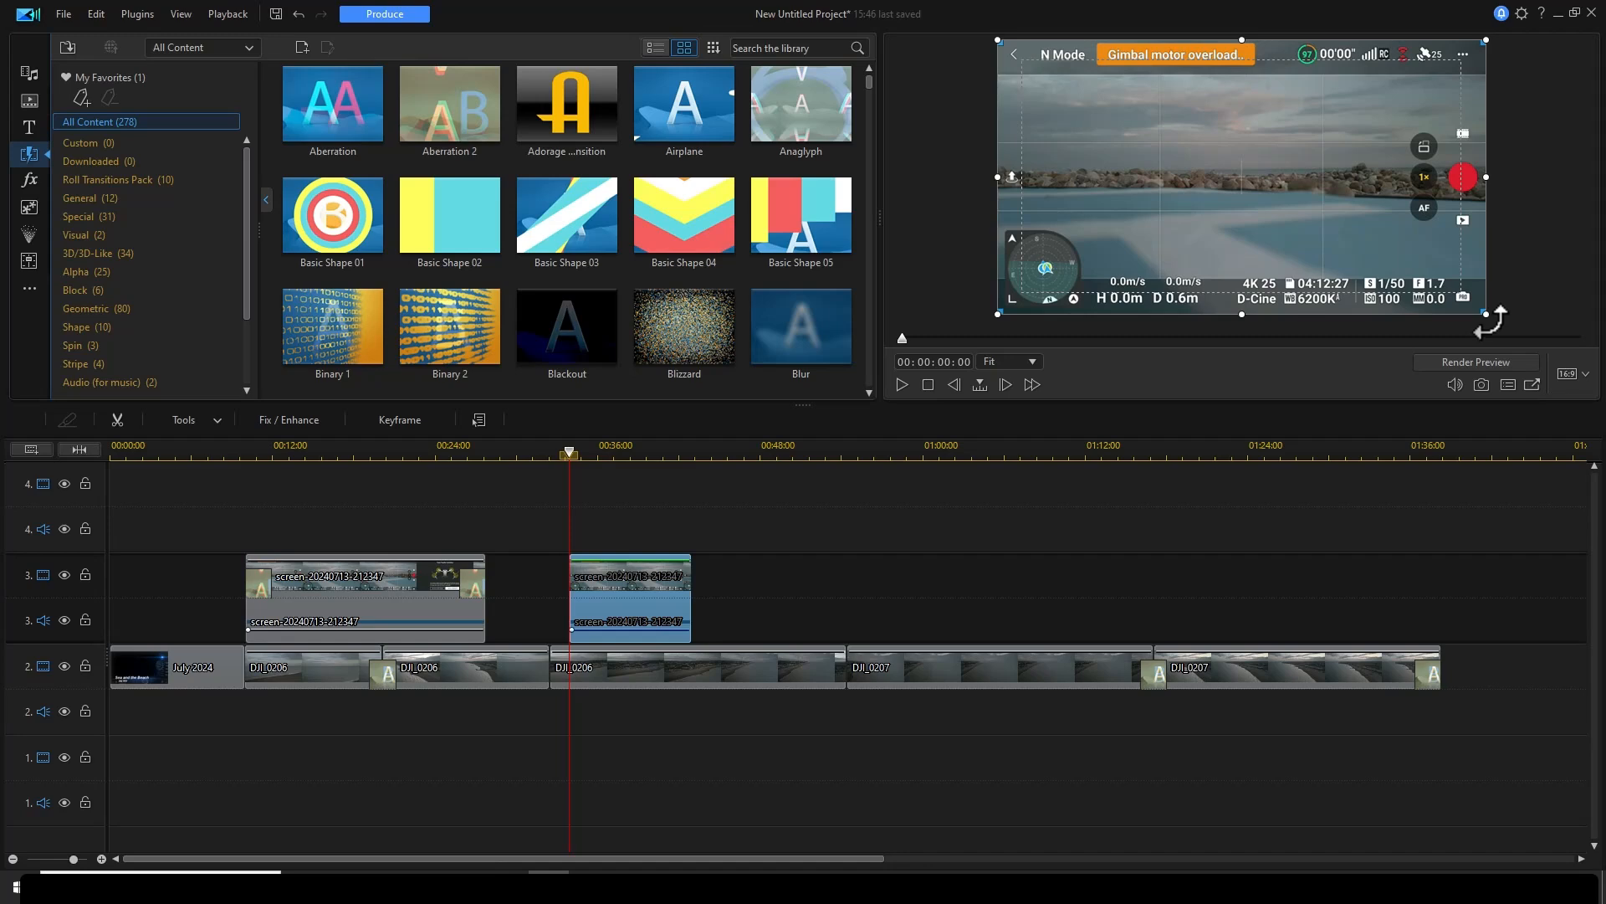
drag(1489, 321, 1380, 254)
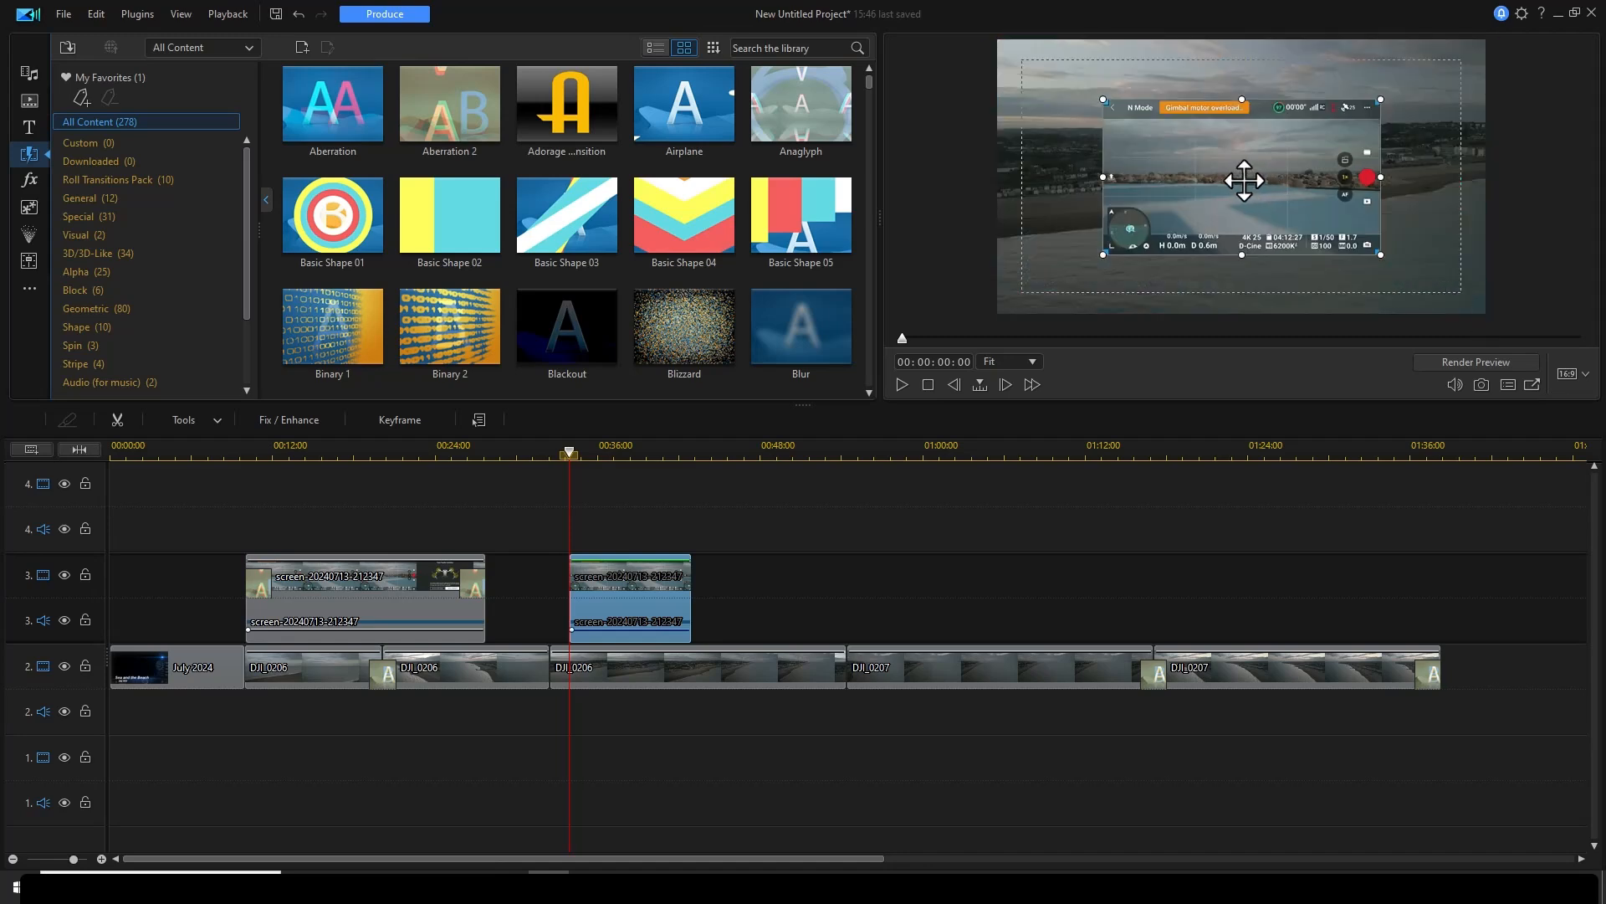
drag(1244, 180, 1166, 138)
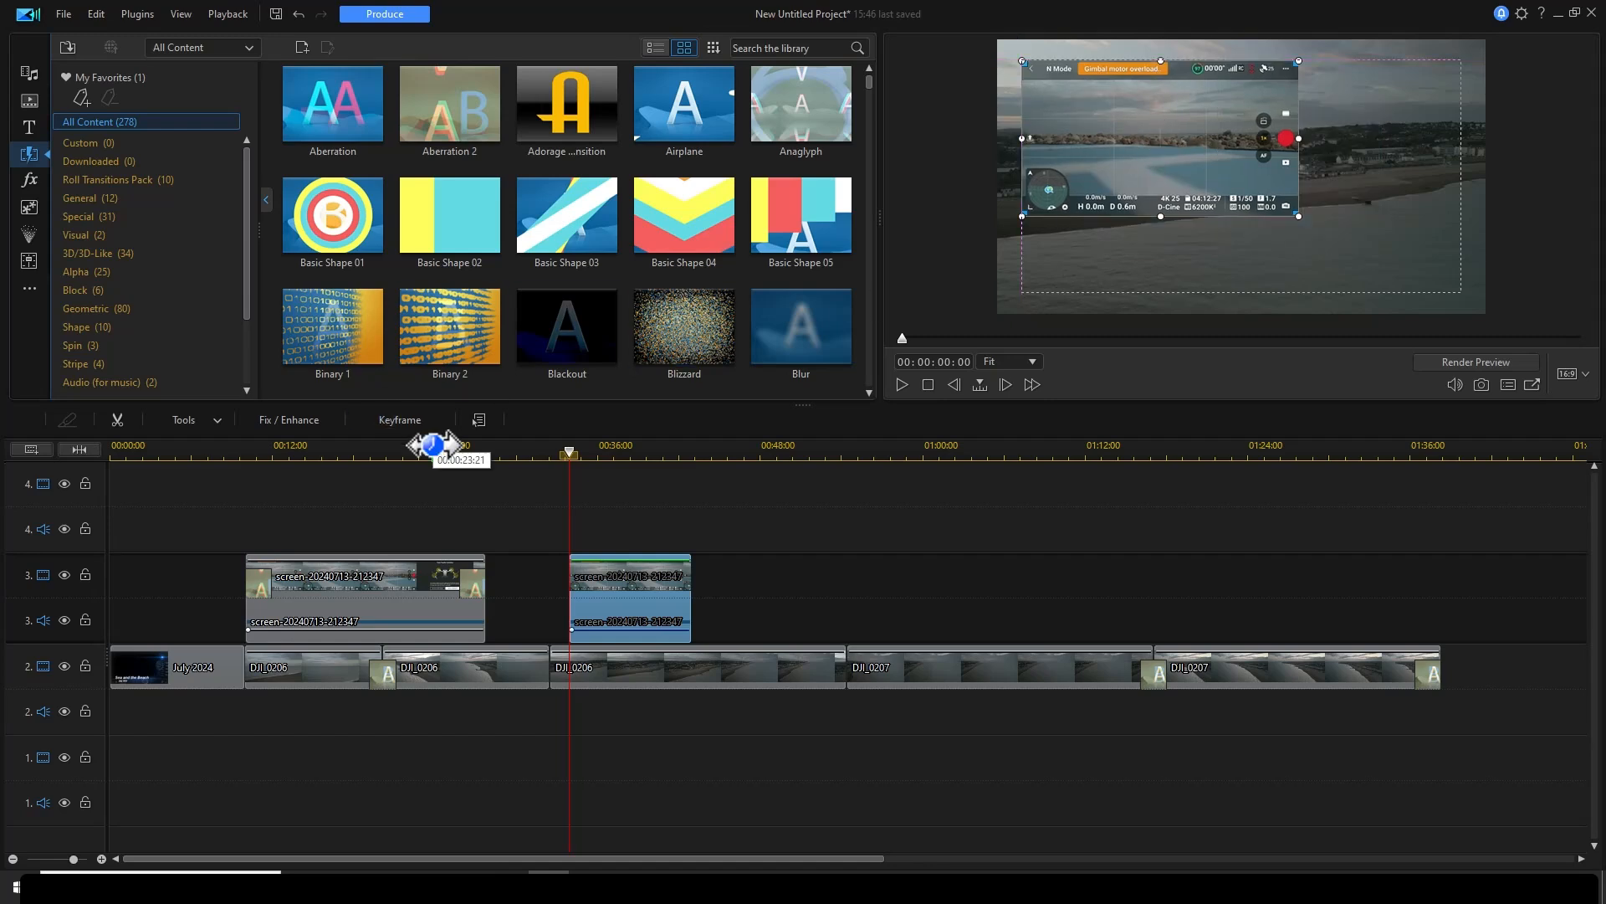
- Move the second recording overlay to the centre of the frame and enlarge it to fill the whole frame
click(432, 444)
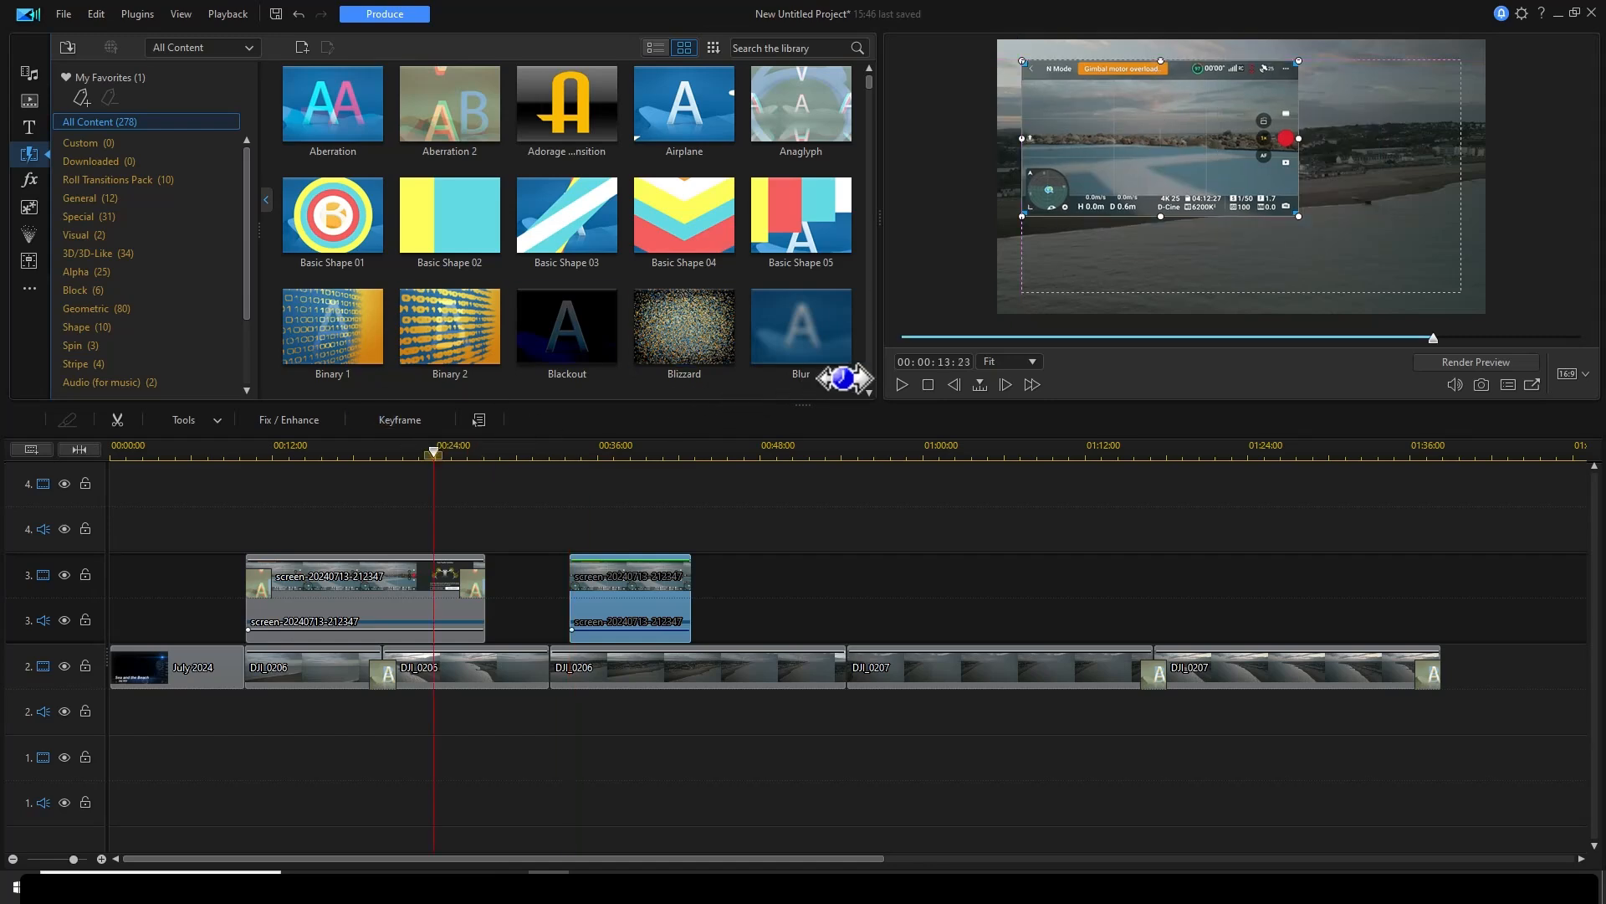
click(621, 452)
click(1165, 136)
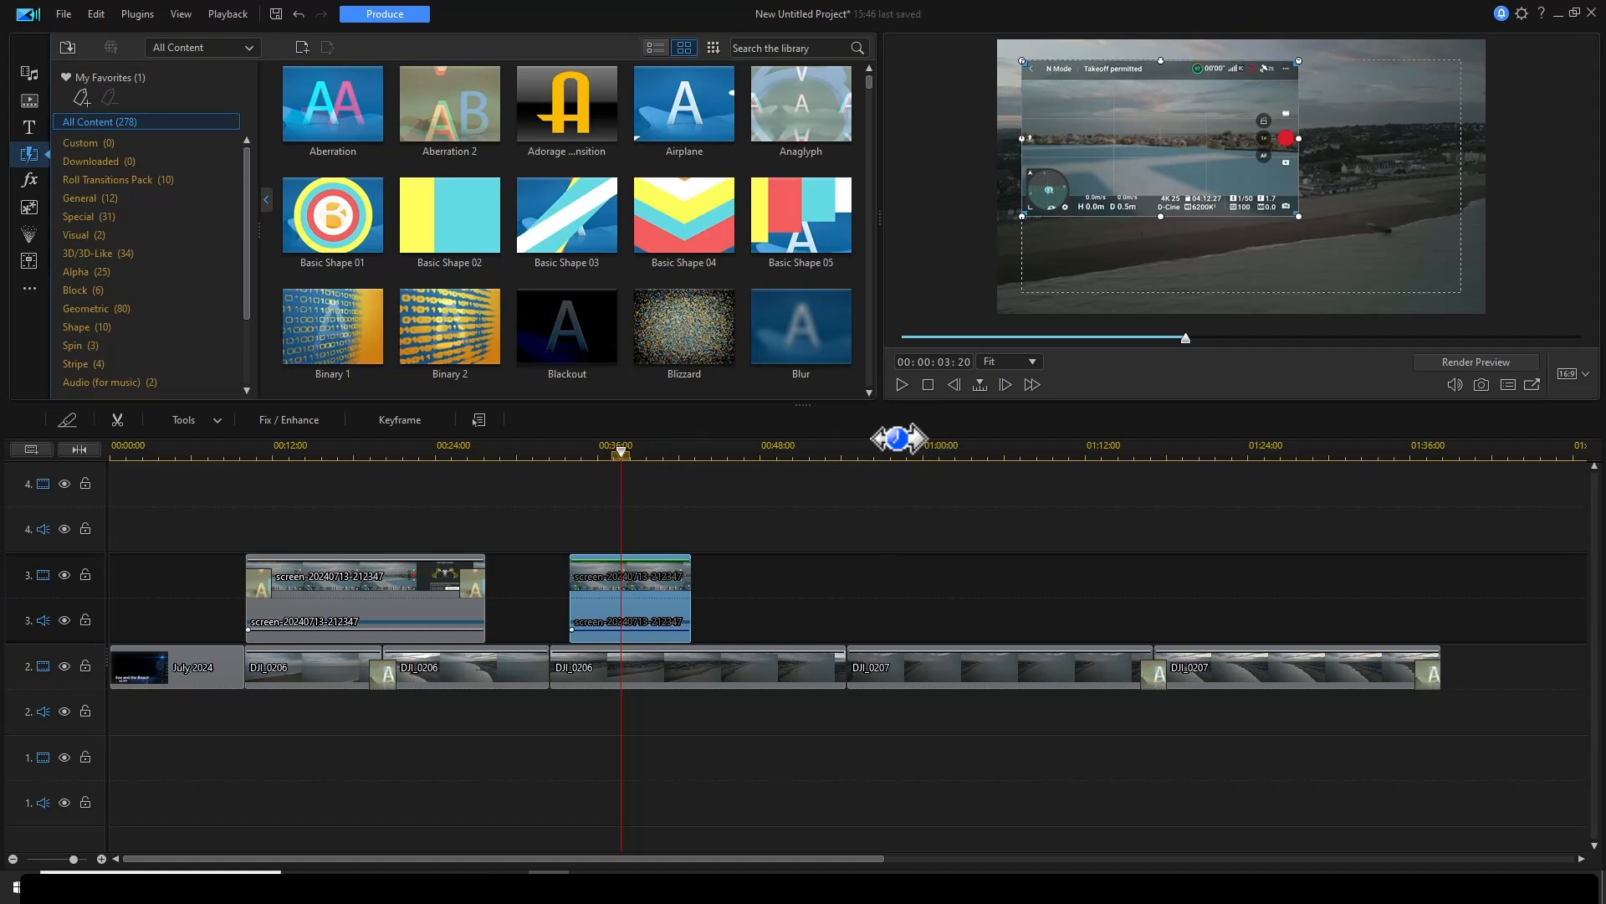
click(617, 453)
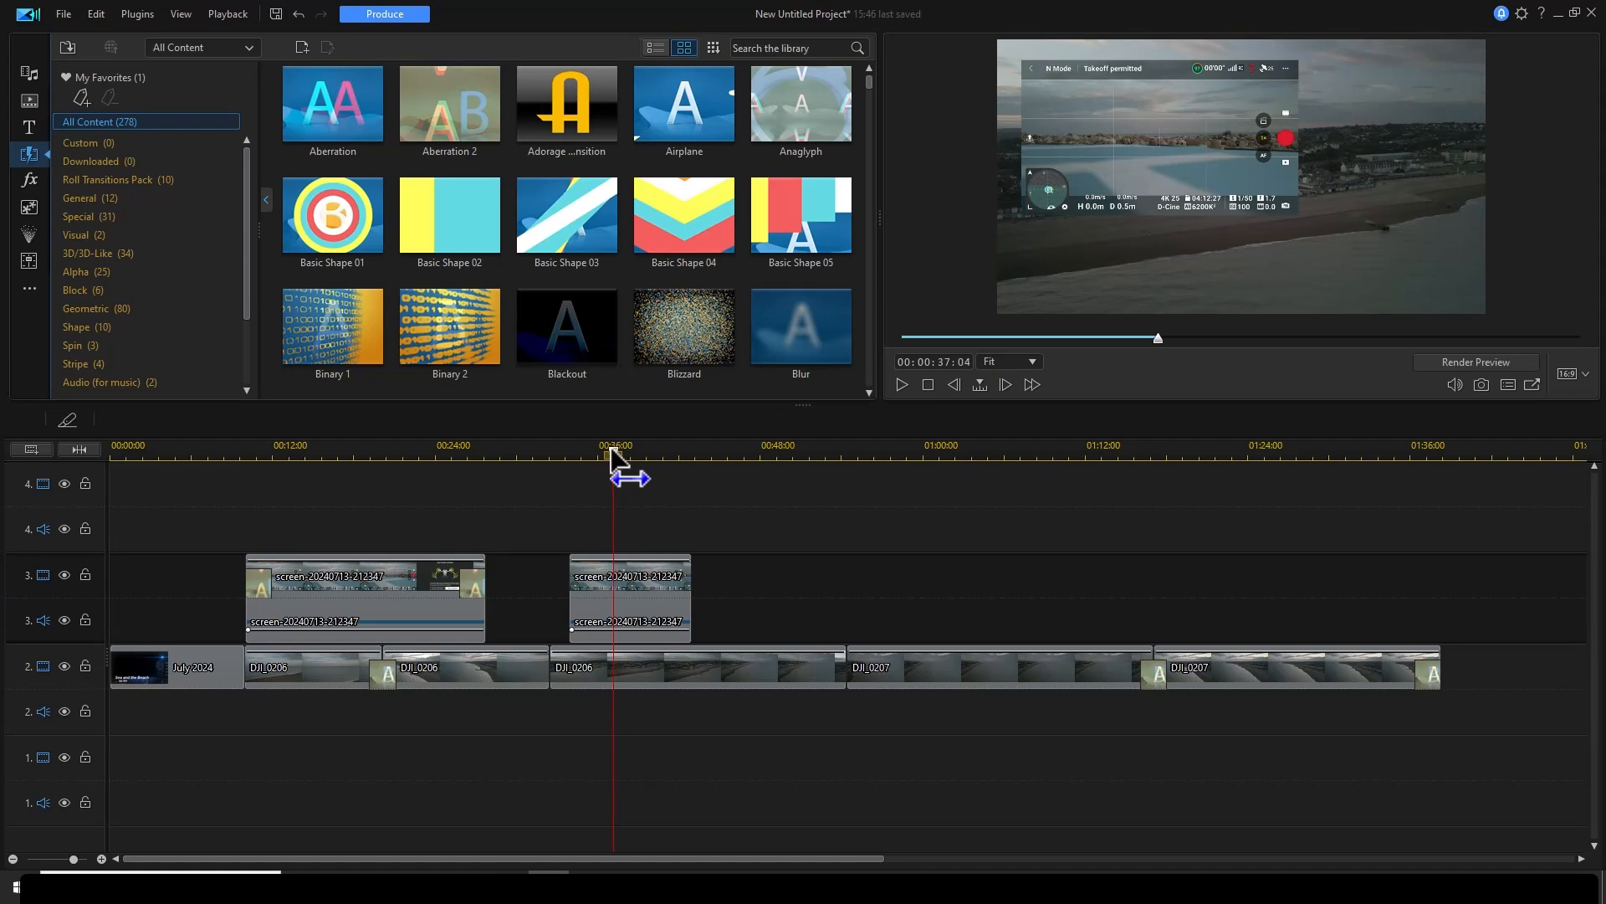
drag(617, 452, 611, 452)
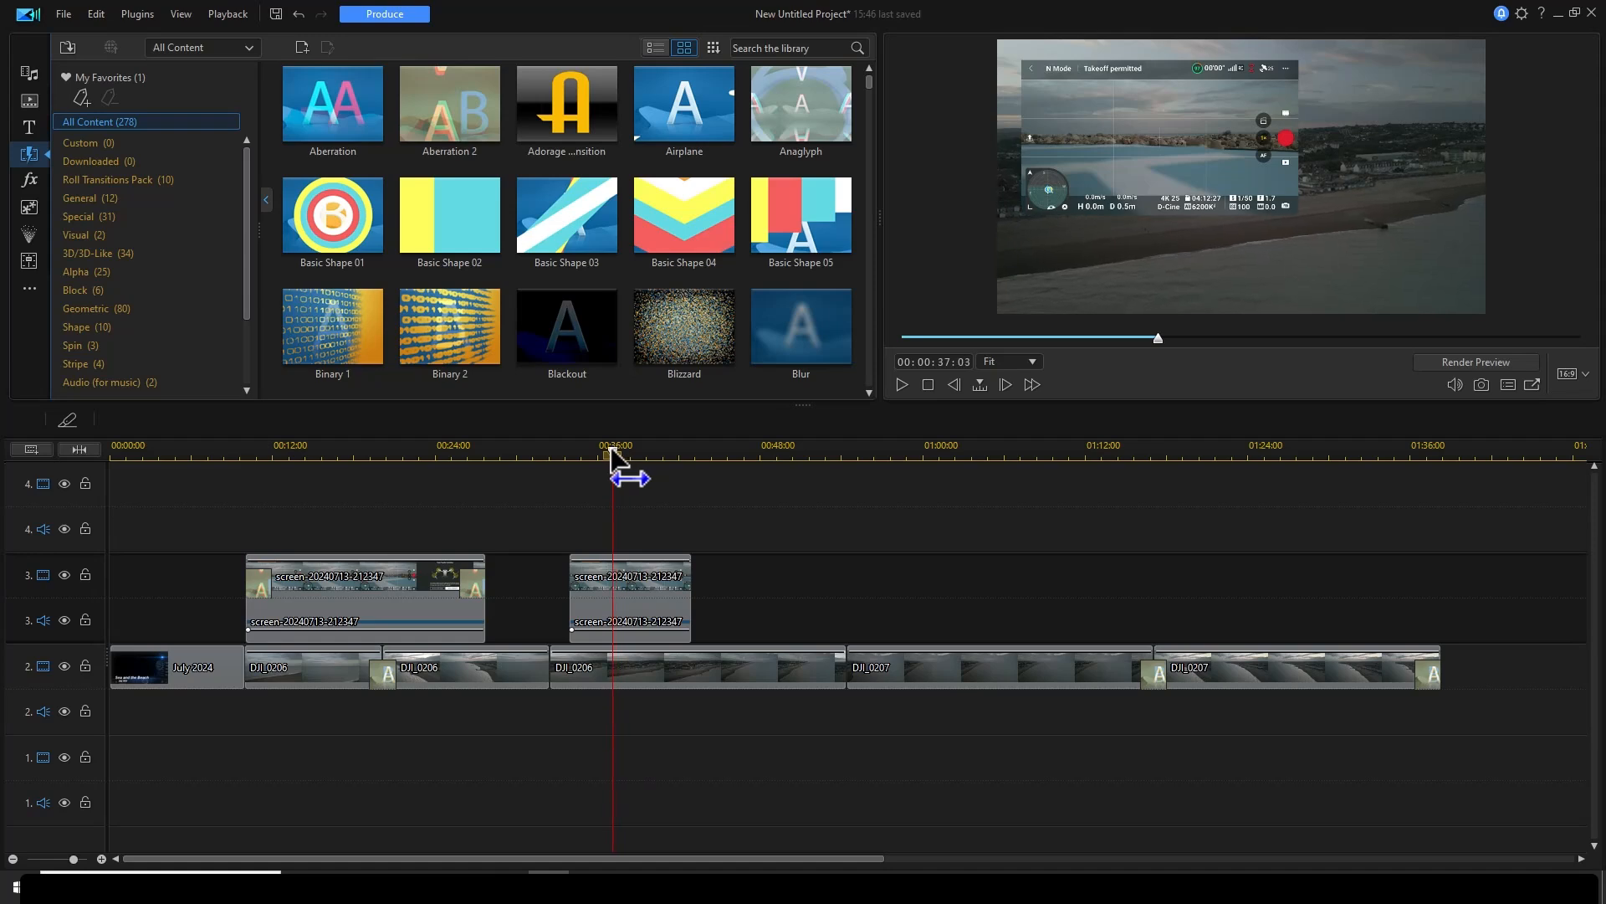
click(1201, 166)
drag(1212, 173, 1289, 213)
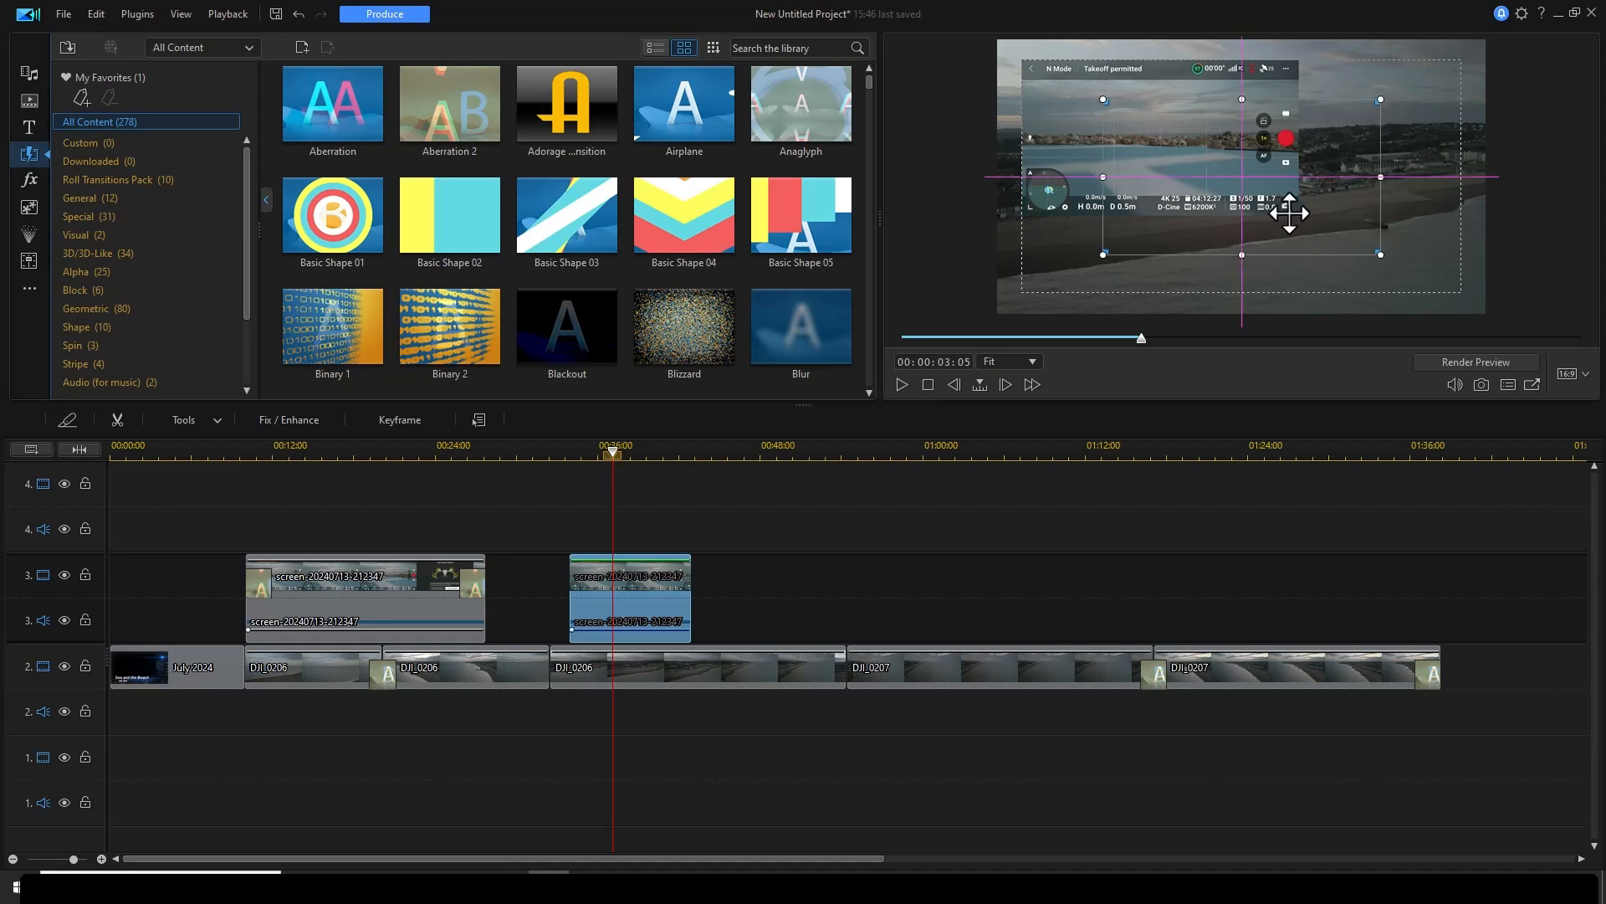
drag(1290, 213, 1289, 213)
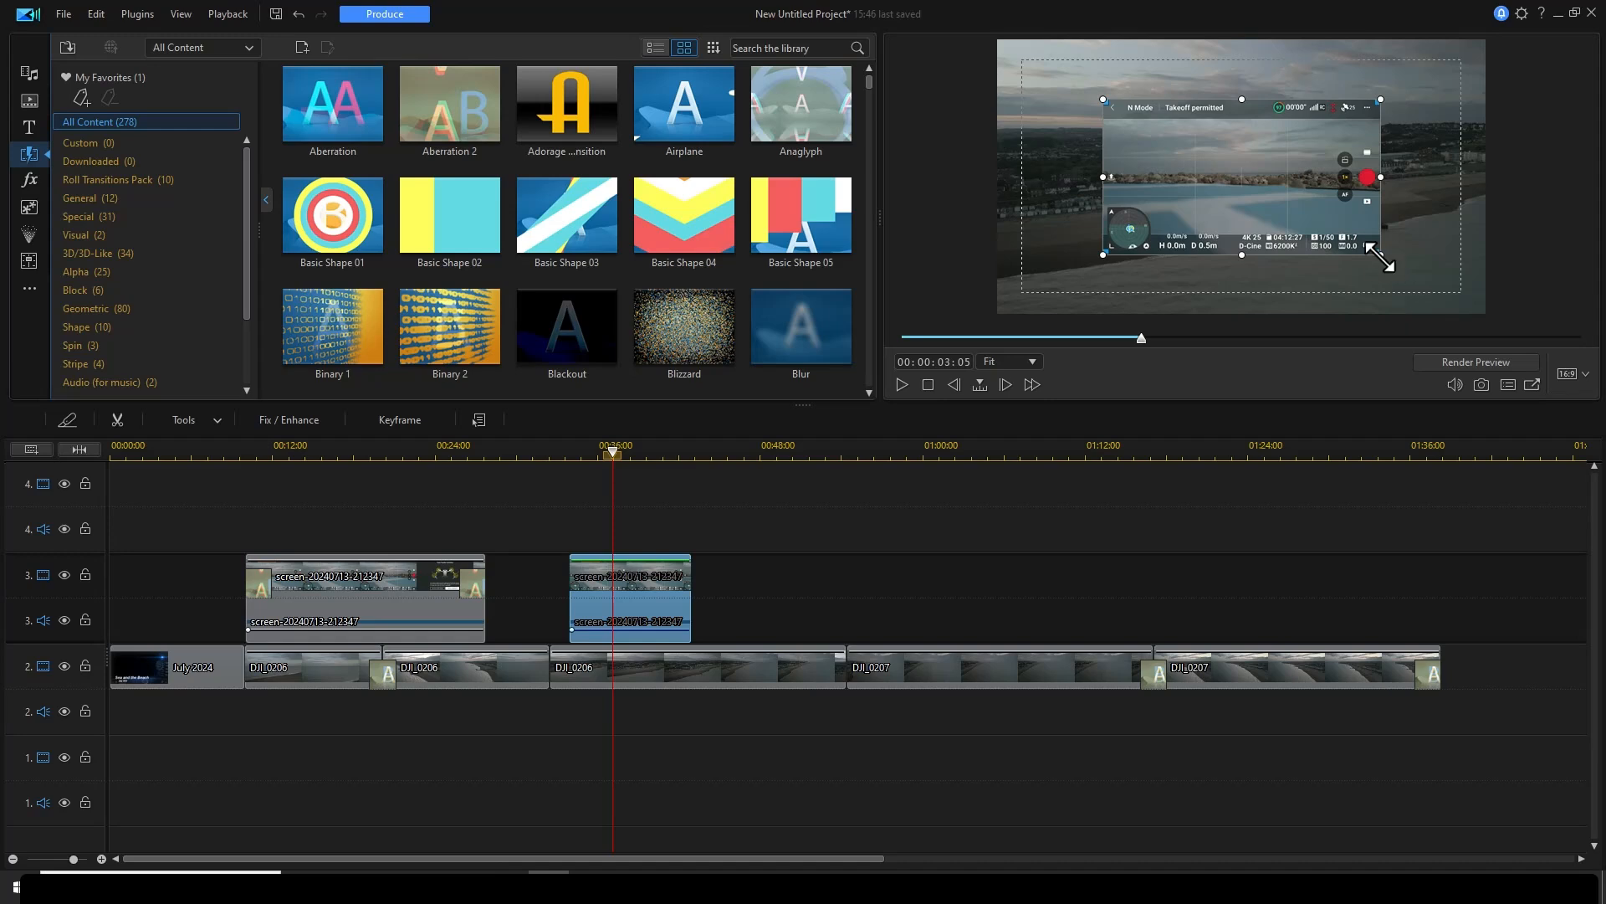
drag(1380, 255, 1480, 314)
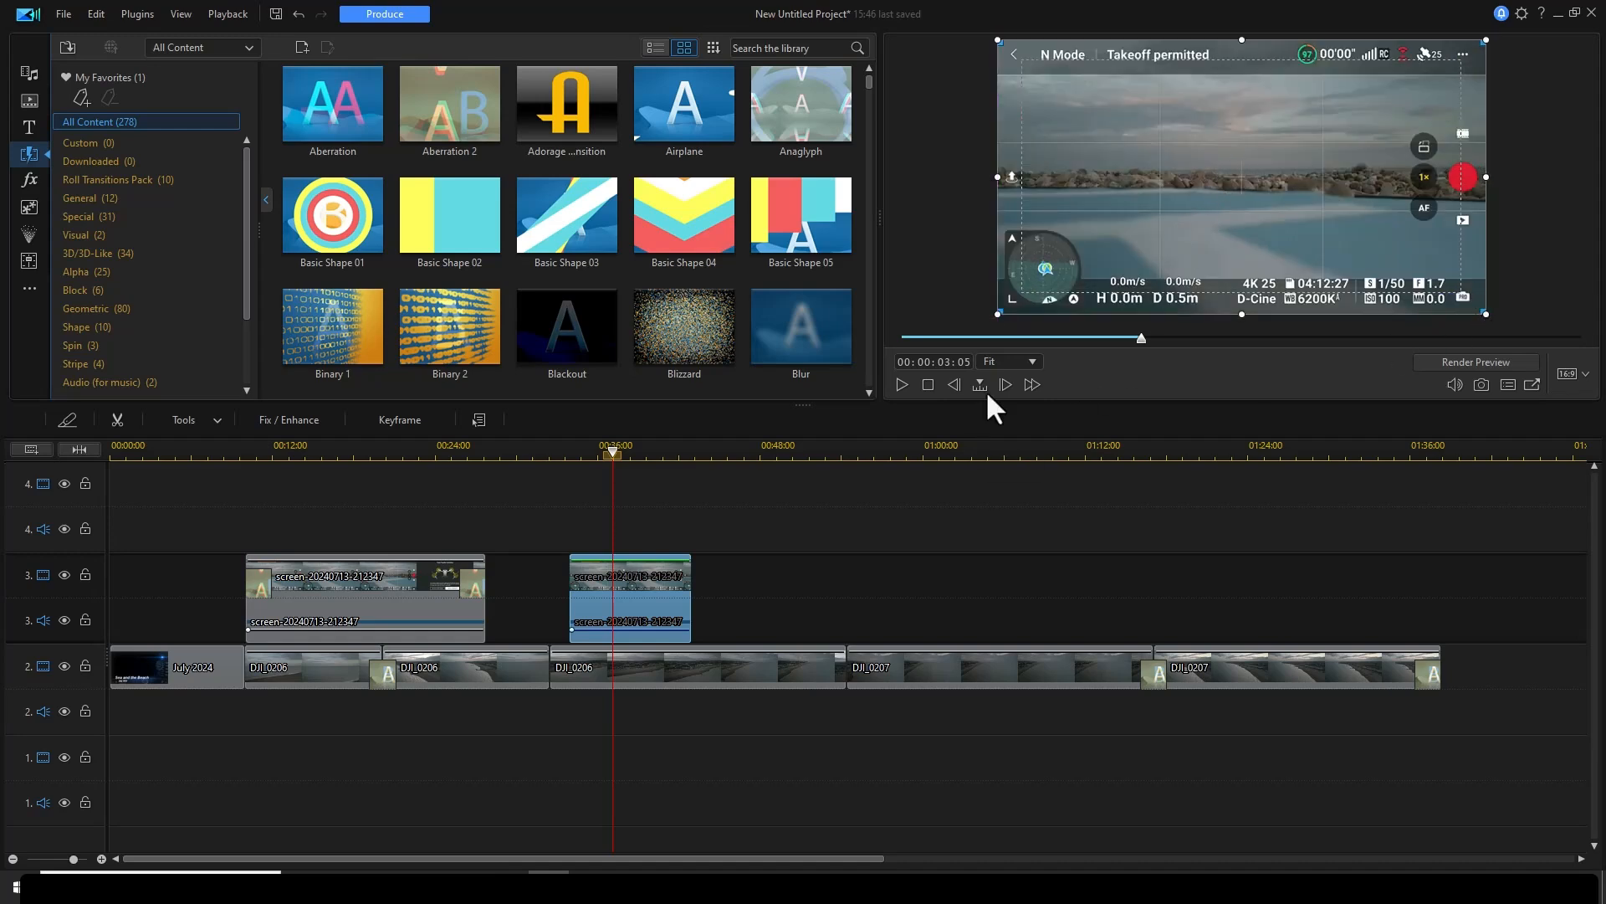
- Split the second recording overlay on track 3 into four pieces at 00:00:35:24, 00:00:38:20 and 00:00:41:02
drag(623, 456, 595, 456)
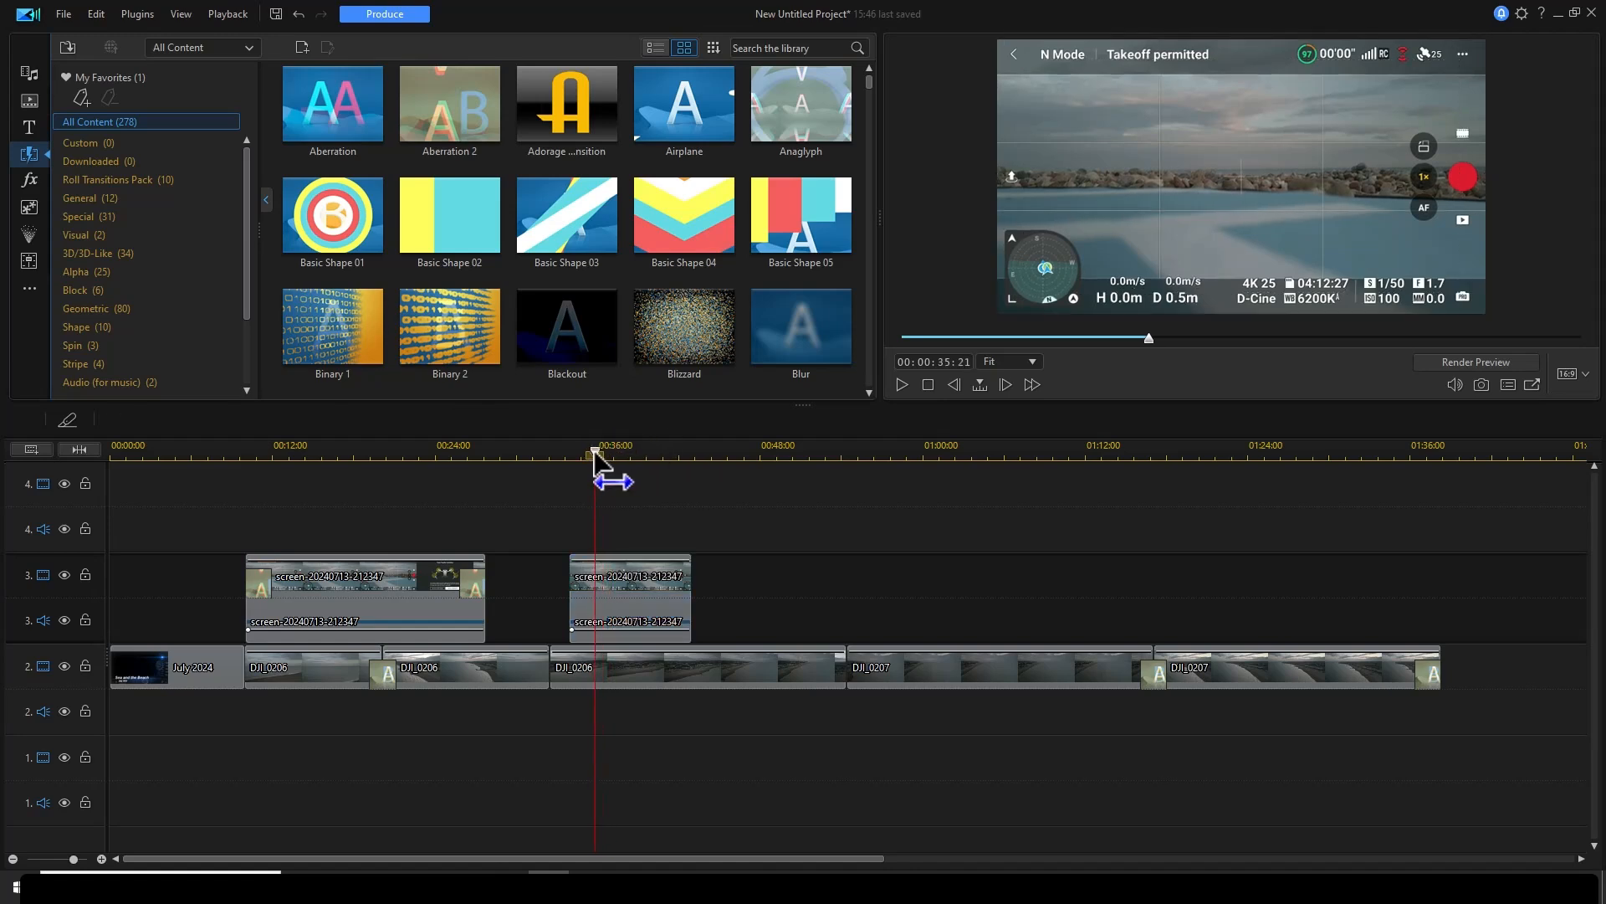
click(636, 573)
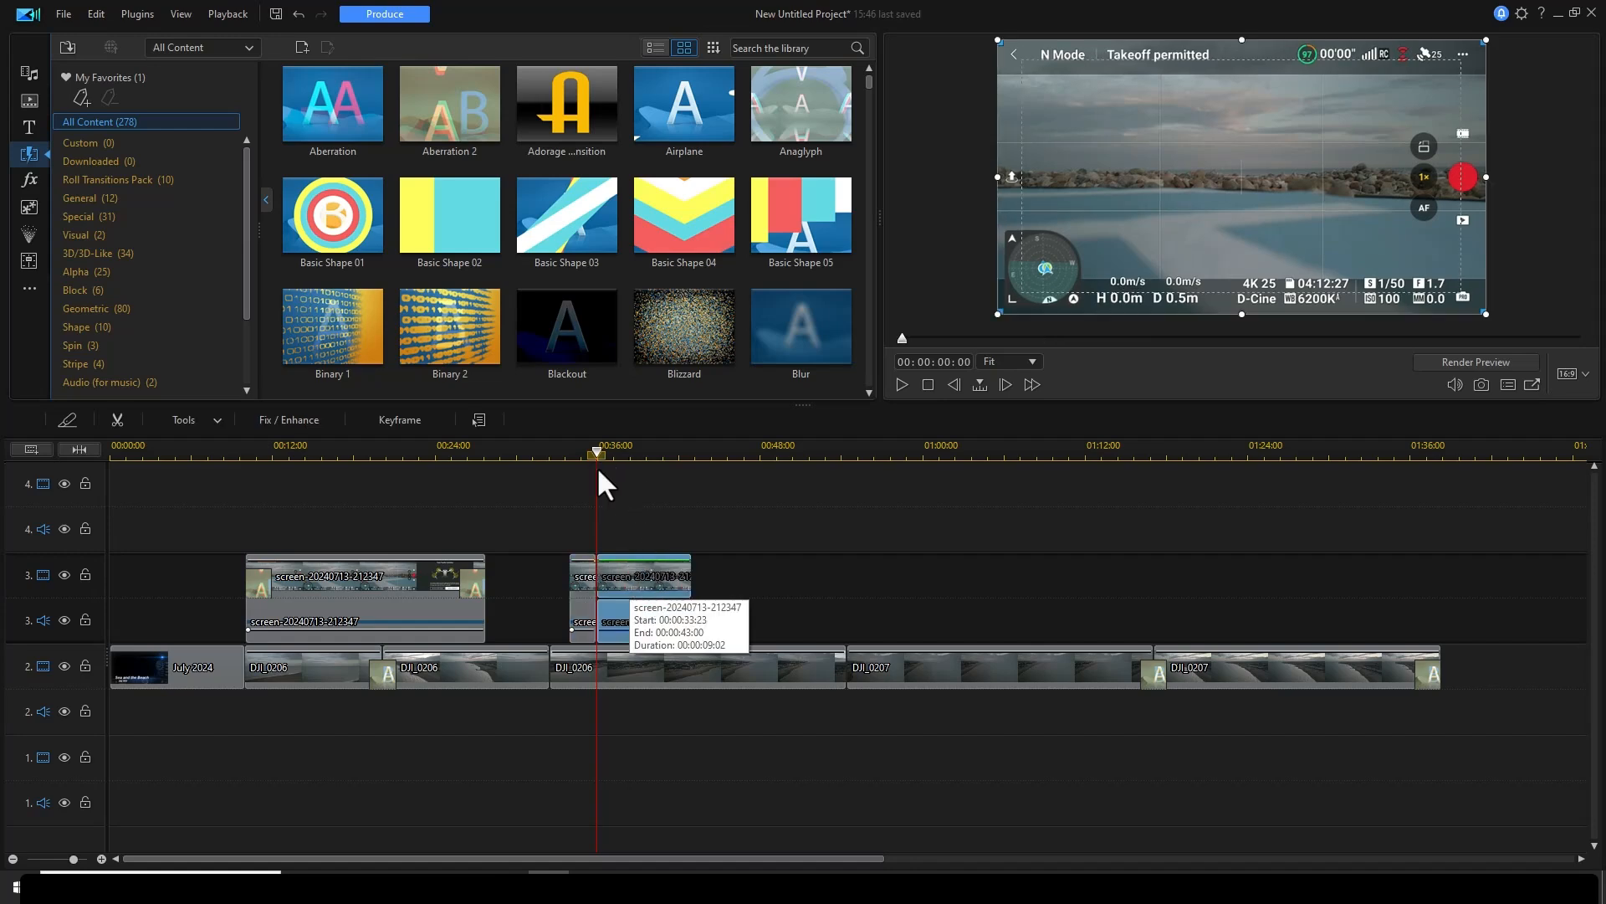
key(ctrl+t)
drag(596, 452, 635, 453)
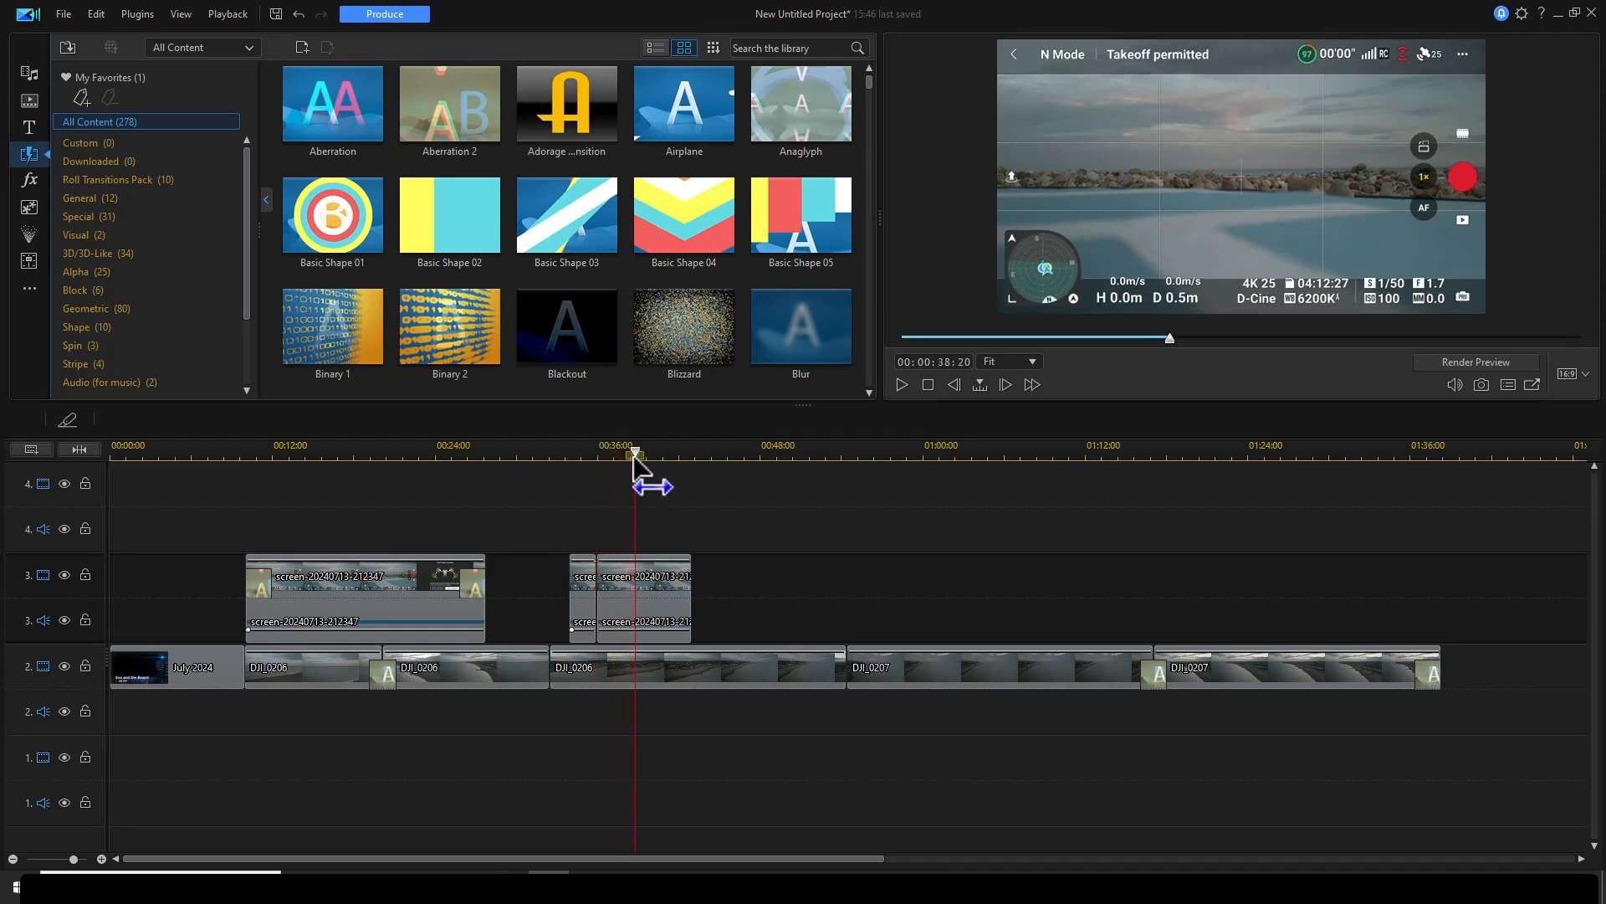
click(654, 569)
key(ctrl+t)
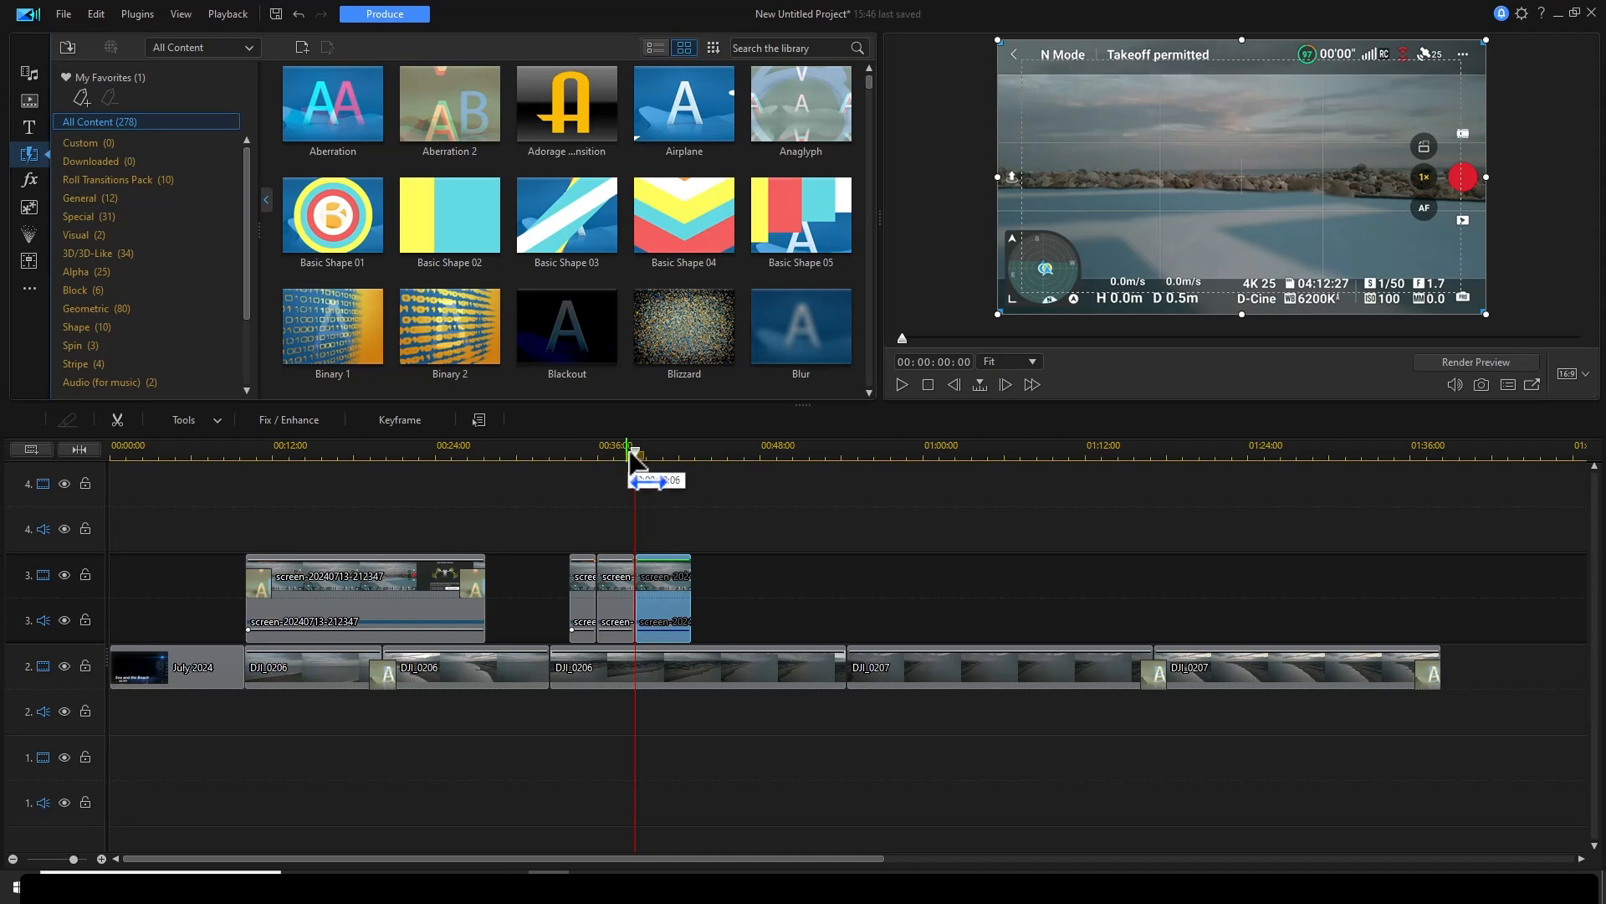
drag(635, 453, 665, 453)
key(ctrl+t)
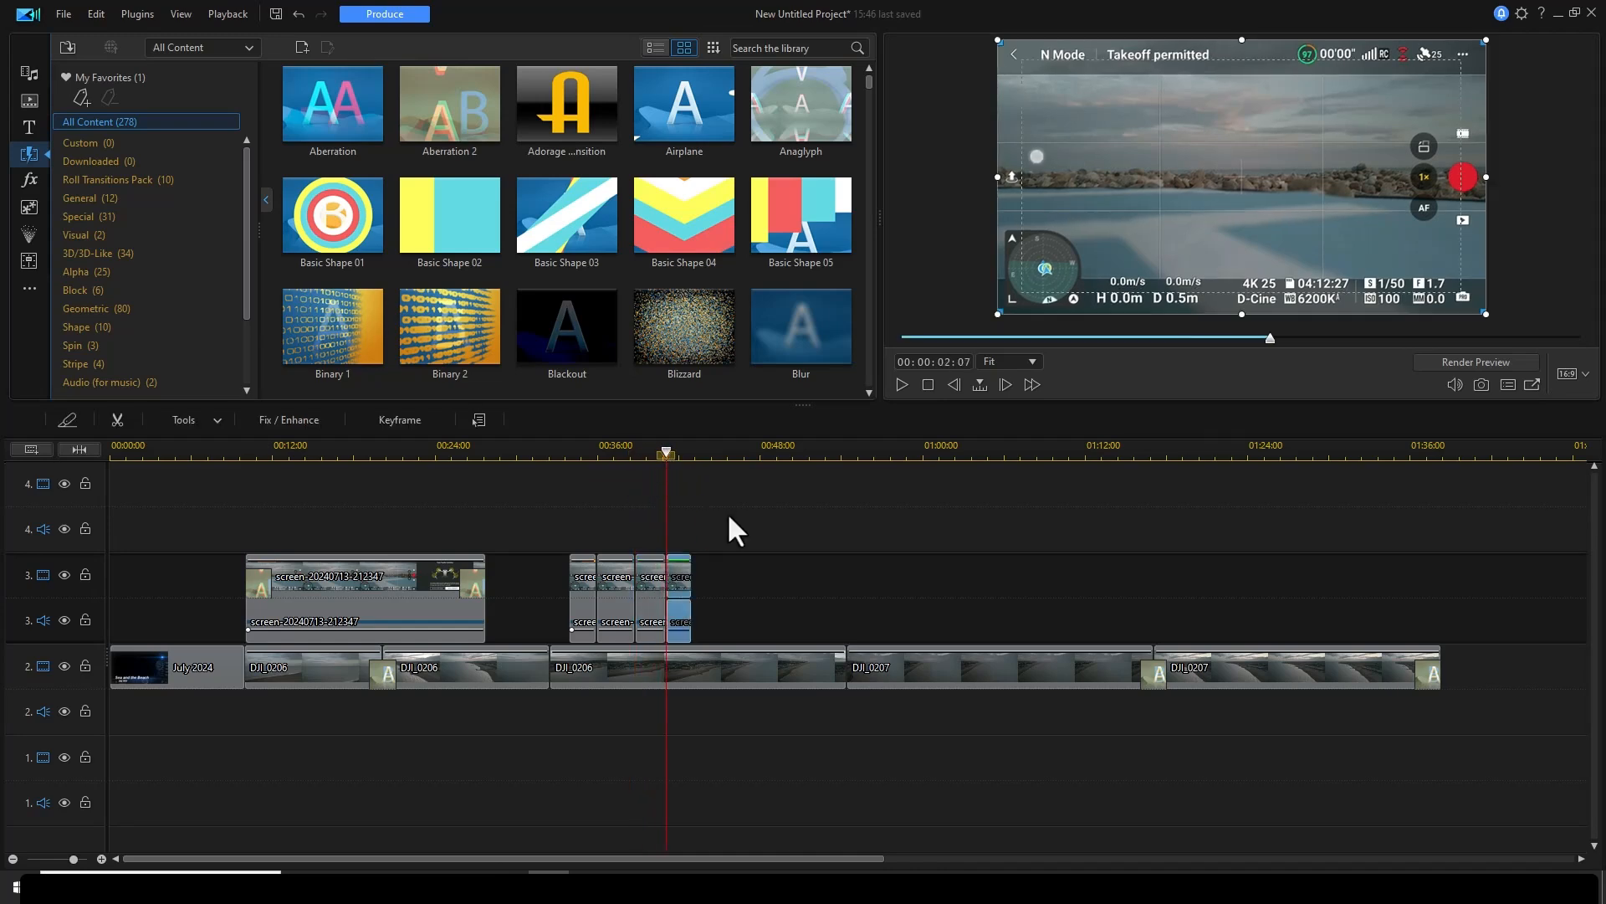
- Lower the opacity of the second and fourth pieces of the split recording overlay to fully transparent
click(611, 580)
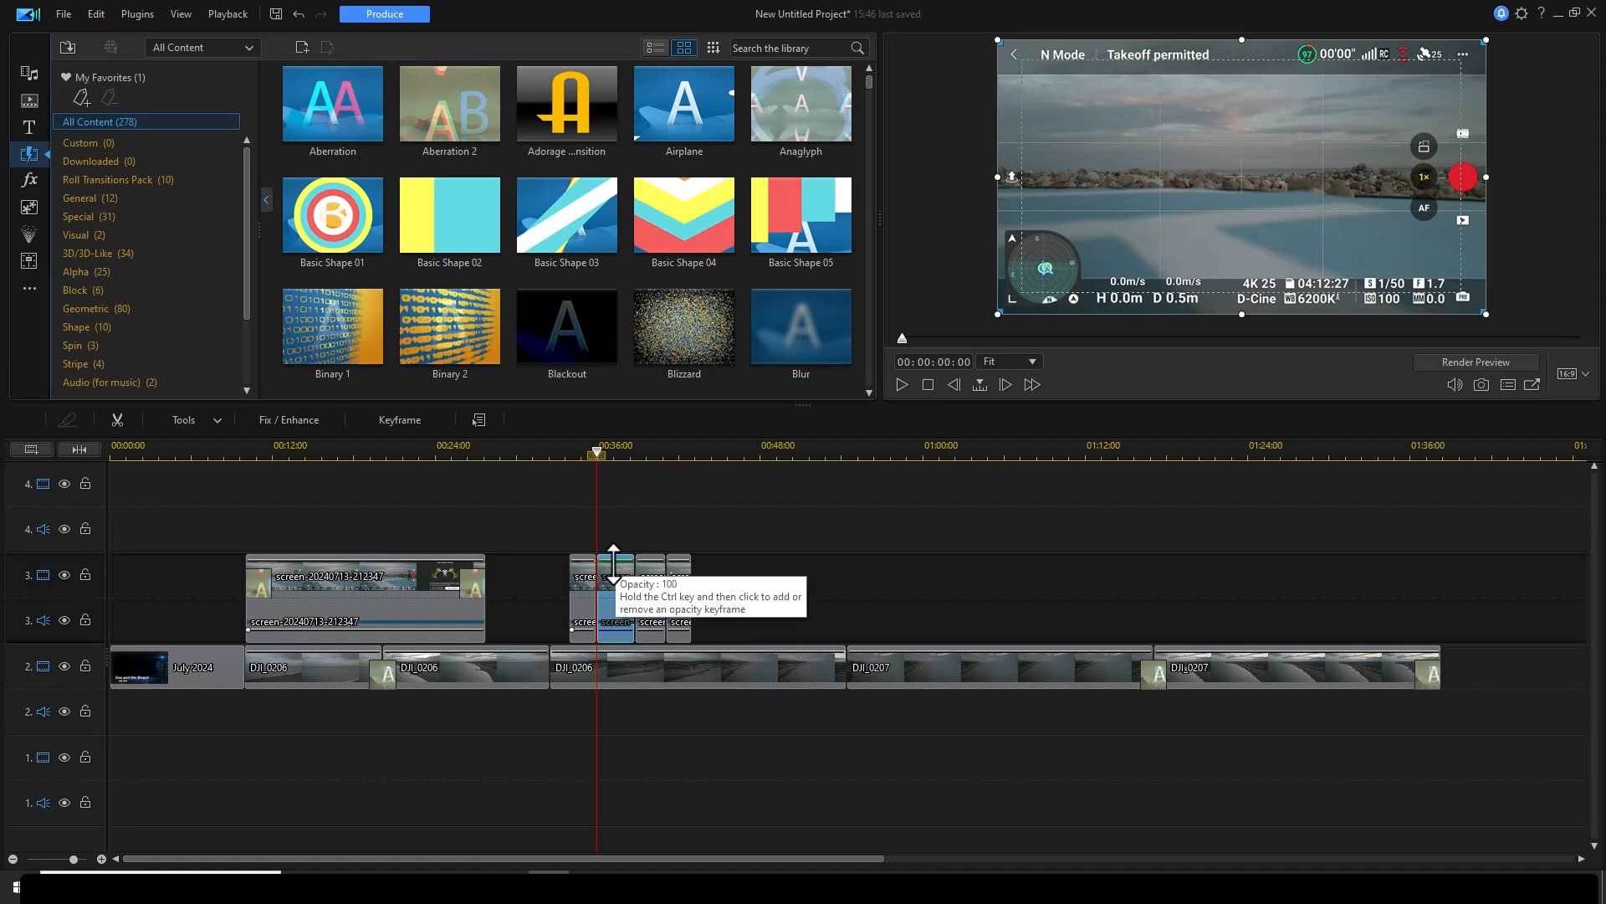
drag(613, 558, 619, 609)
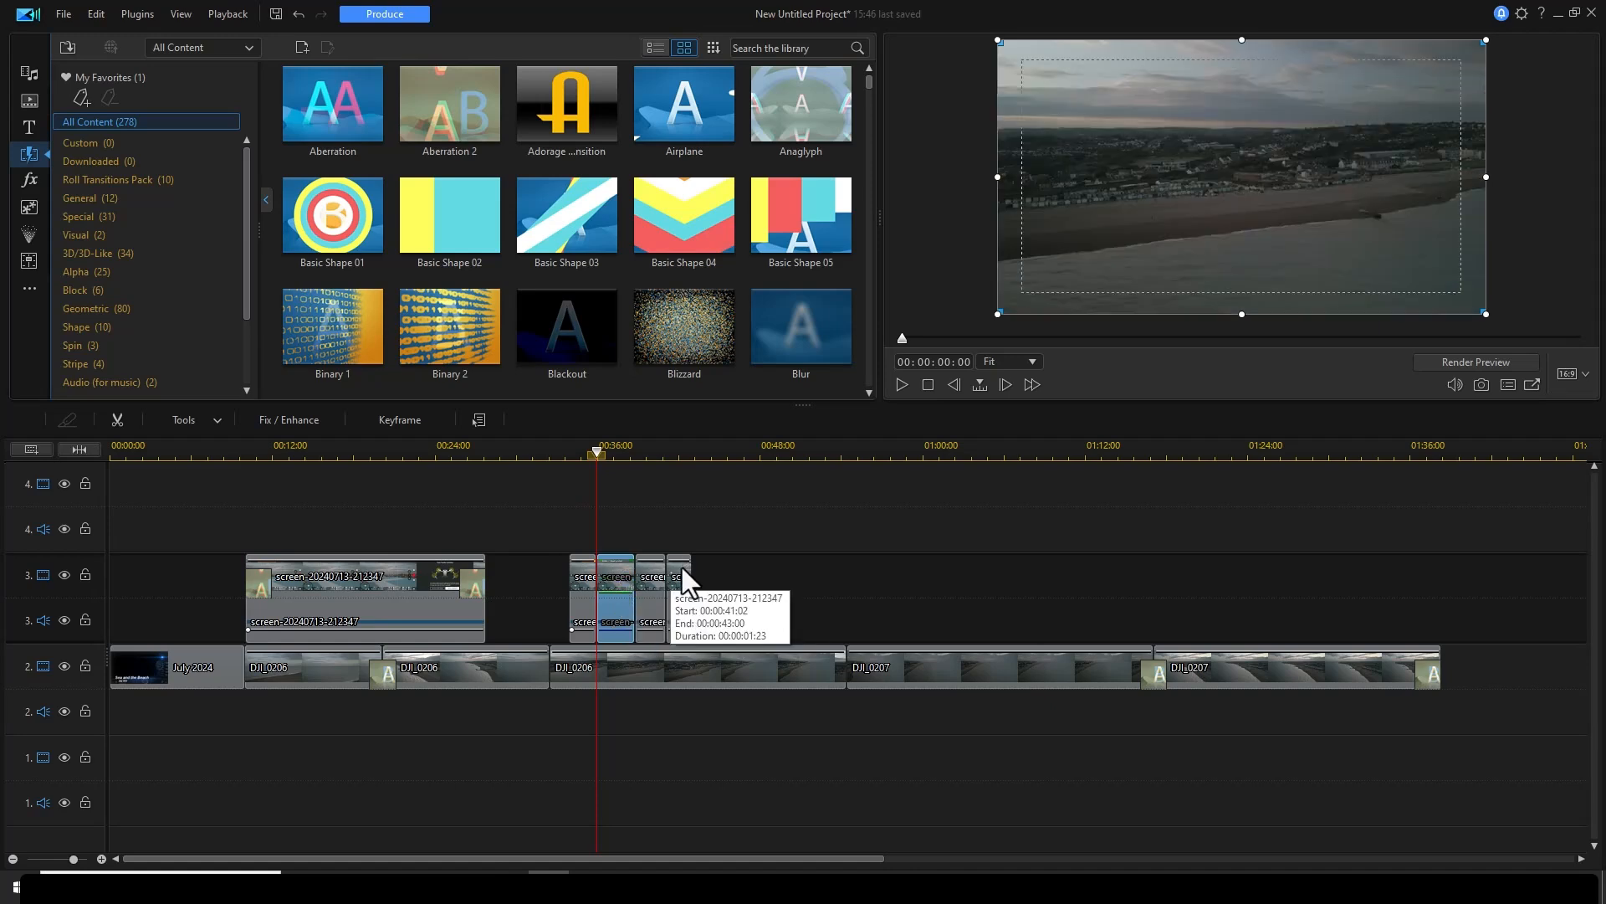
click(681, 560)
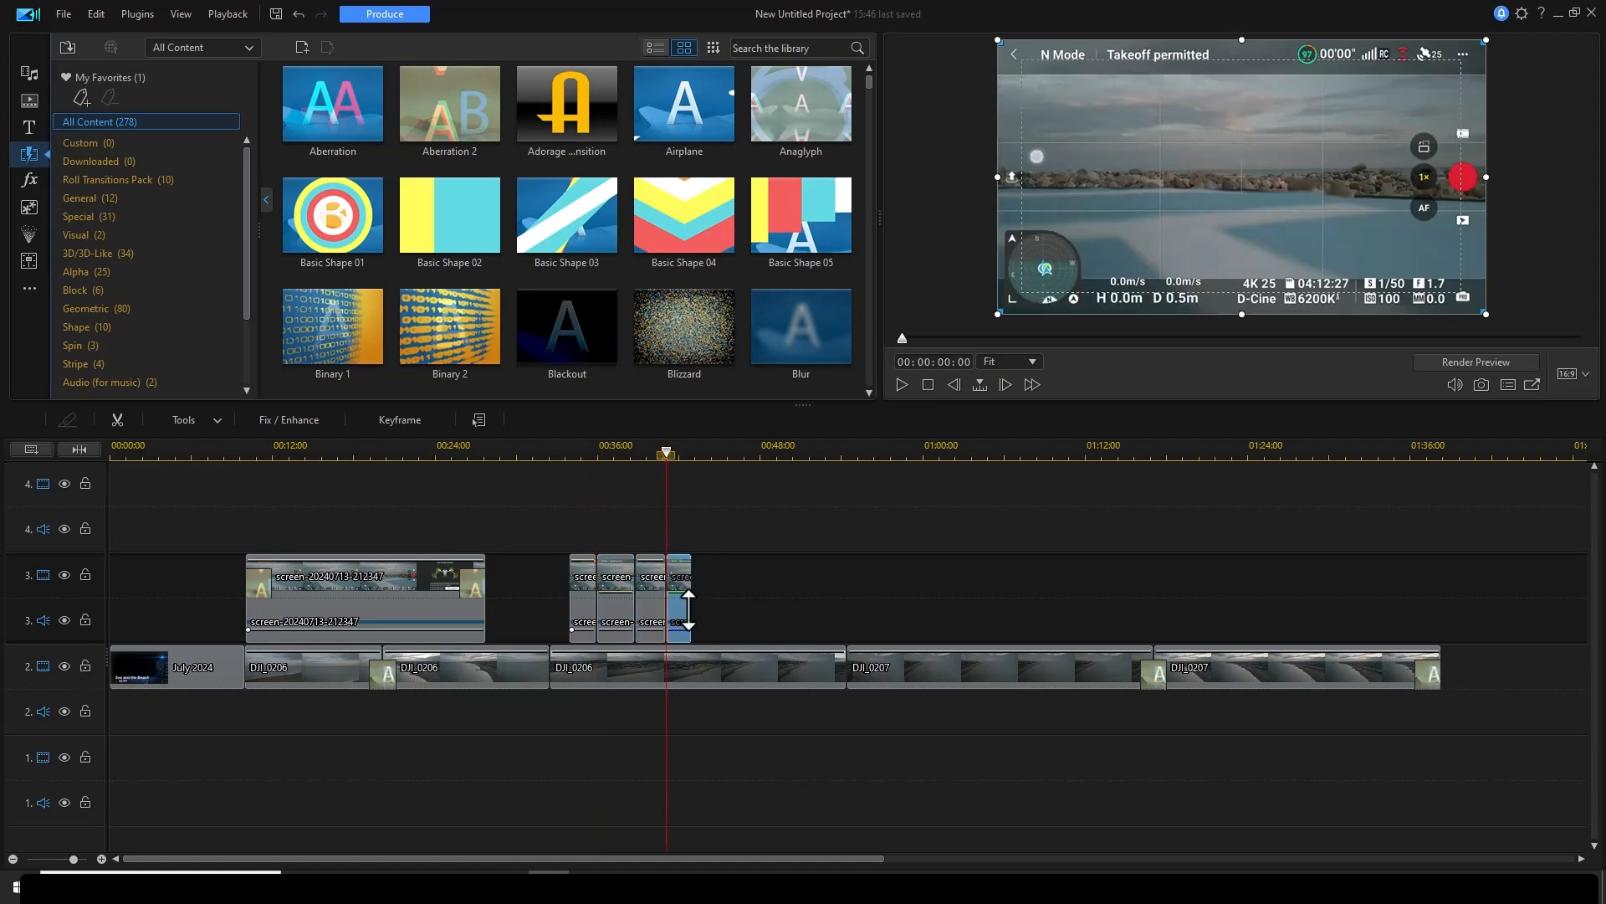
drag(688, 610, 688, 606)
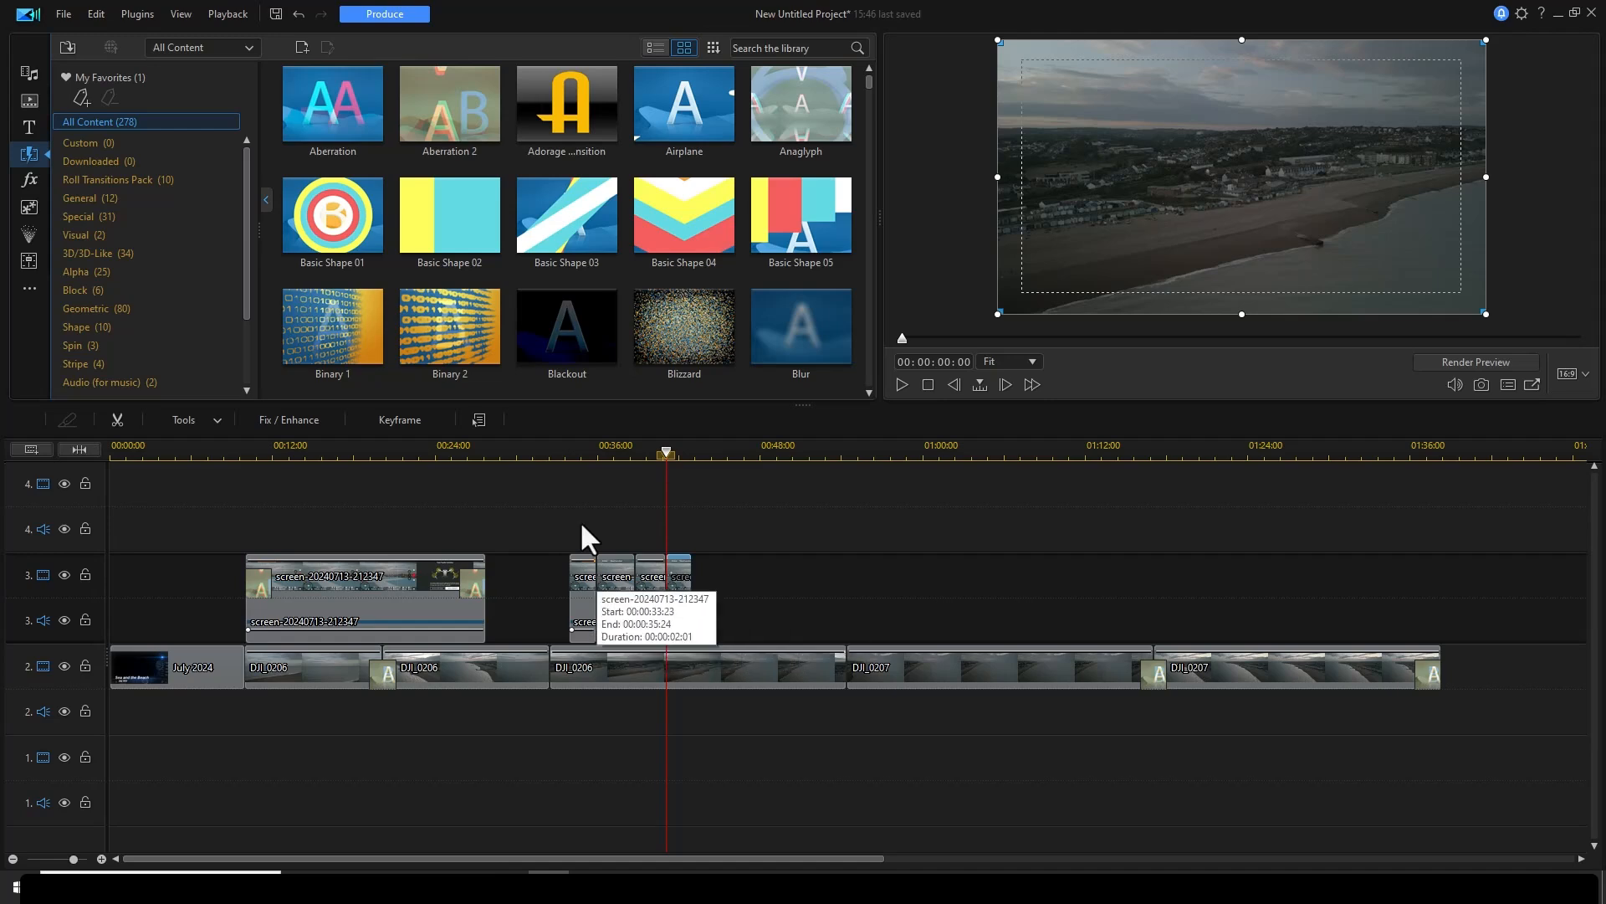
- Play the timeline from the start of the split recording overlay to just past its end to check the alternating visibility
click(566, 454)
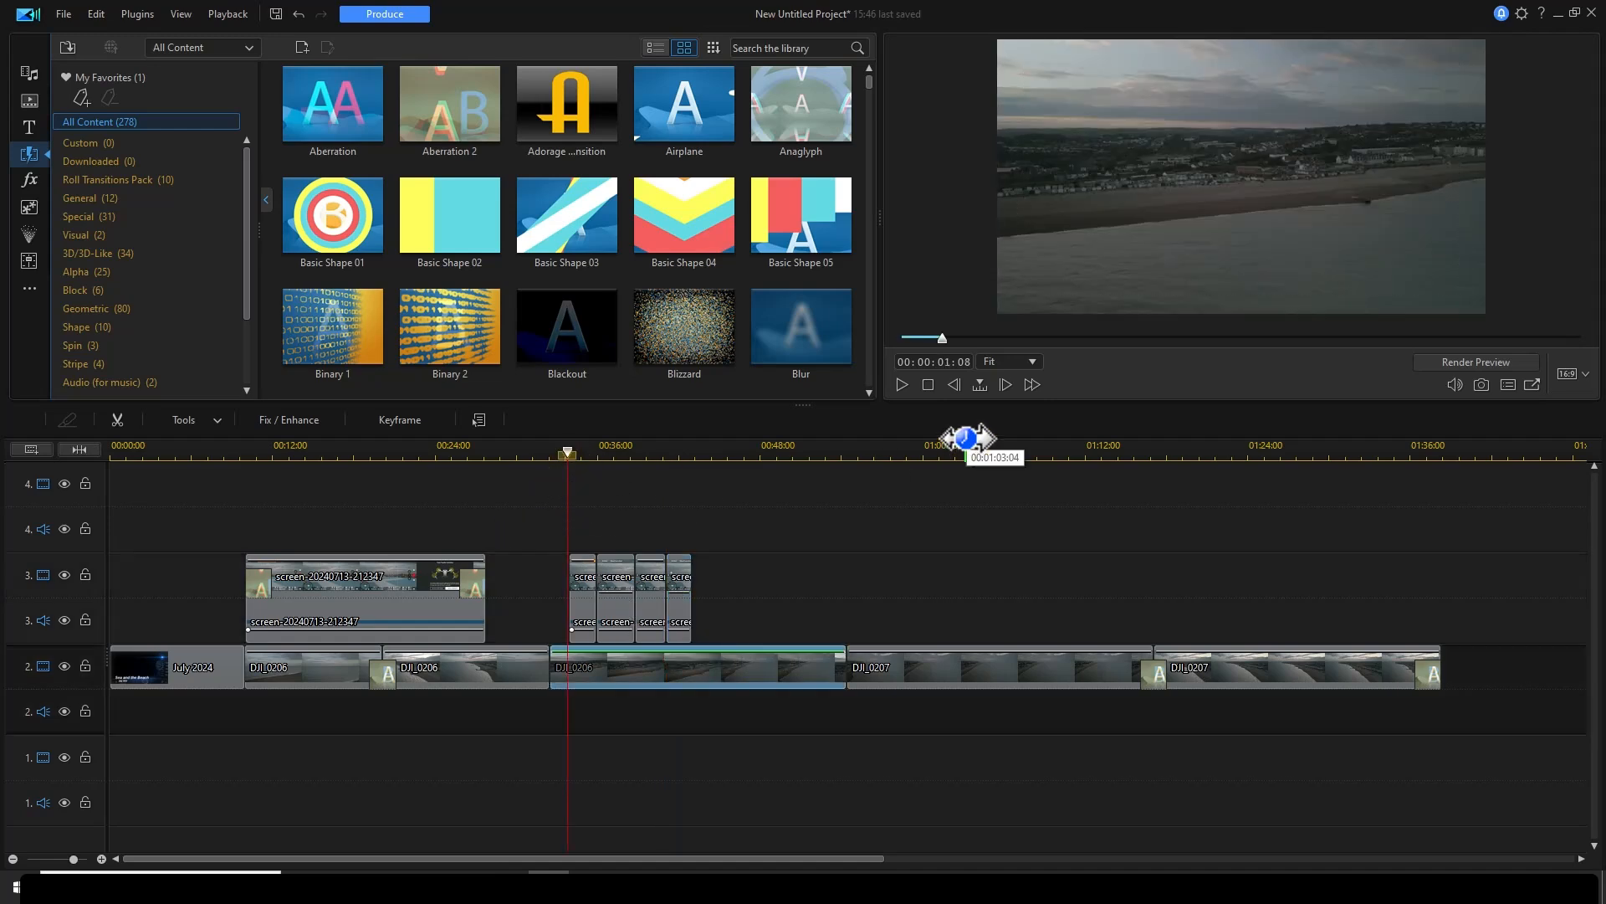
click(901, 384)
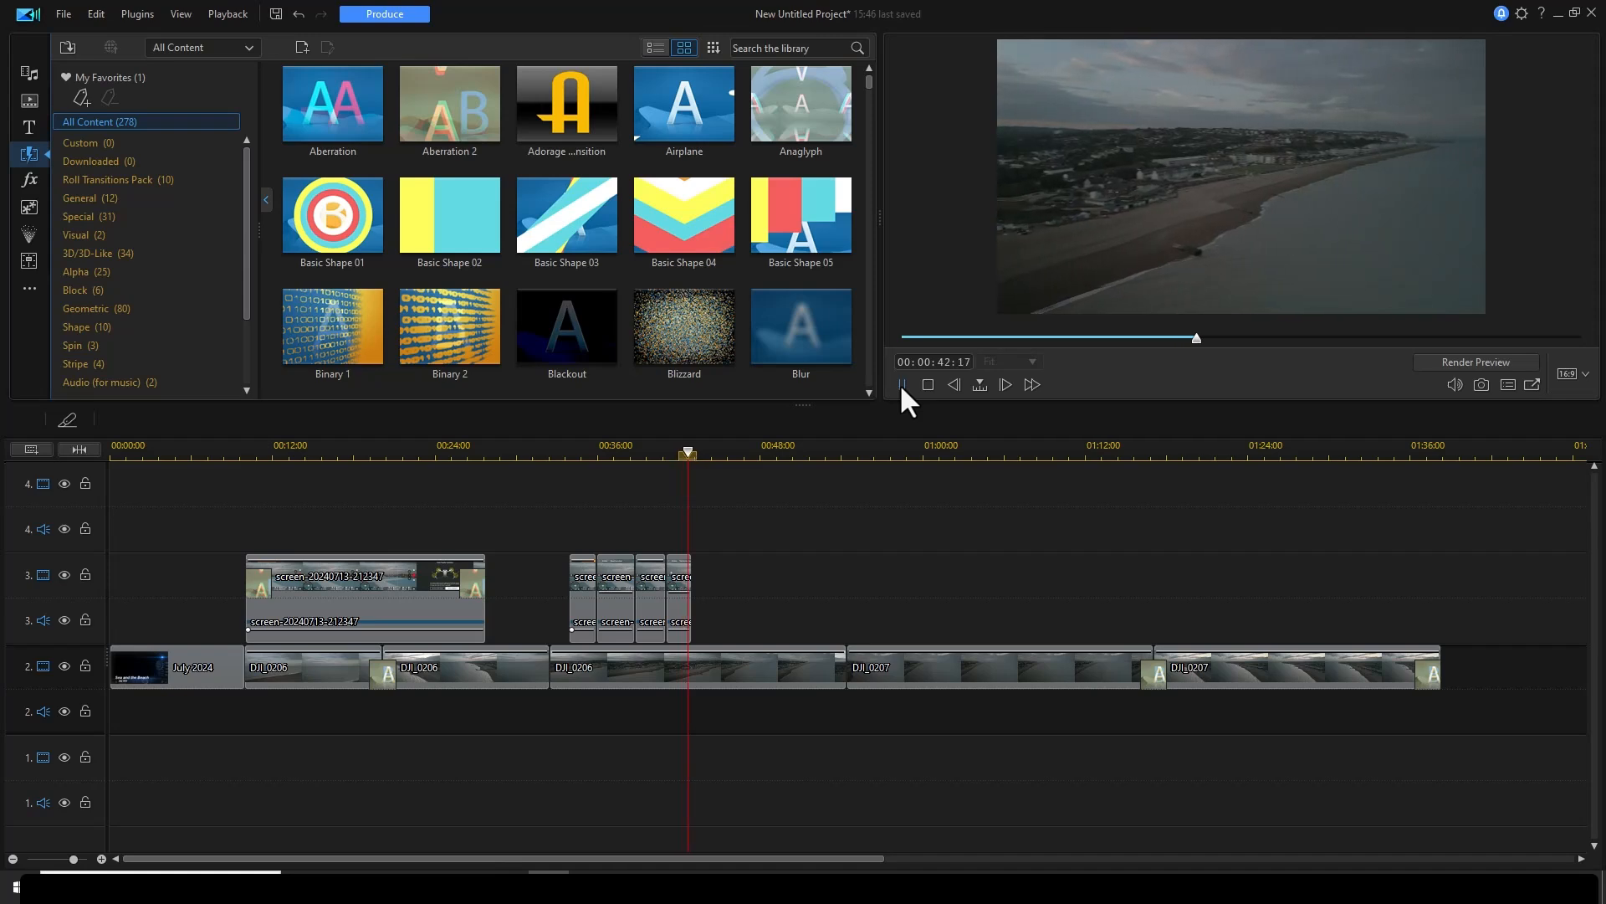
click(901, 384)
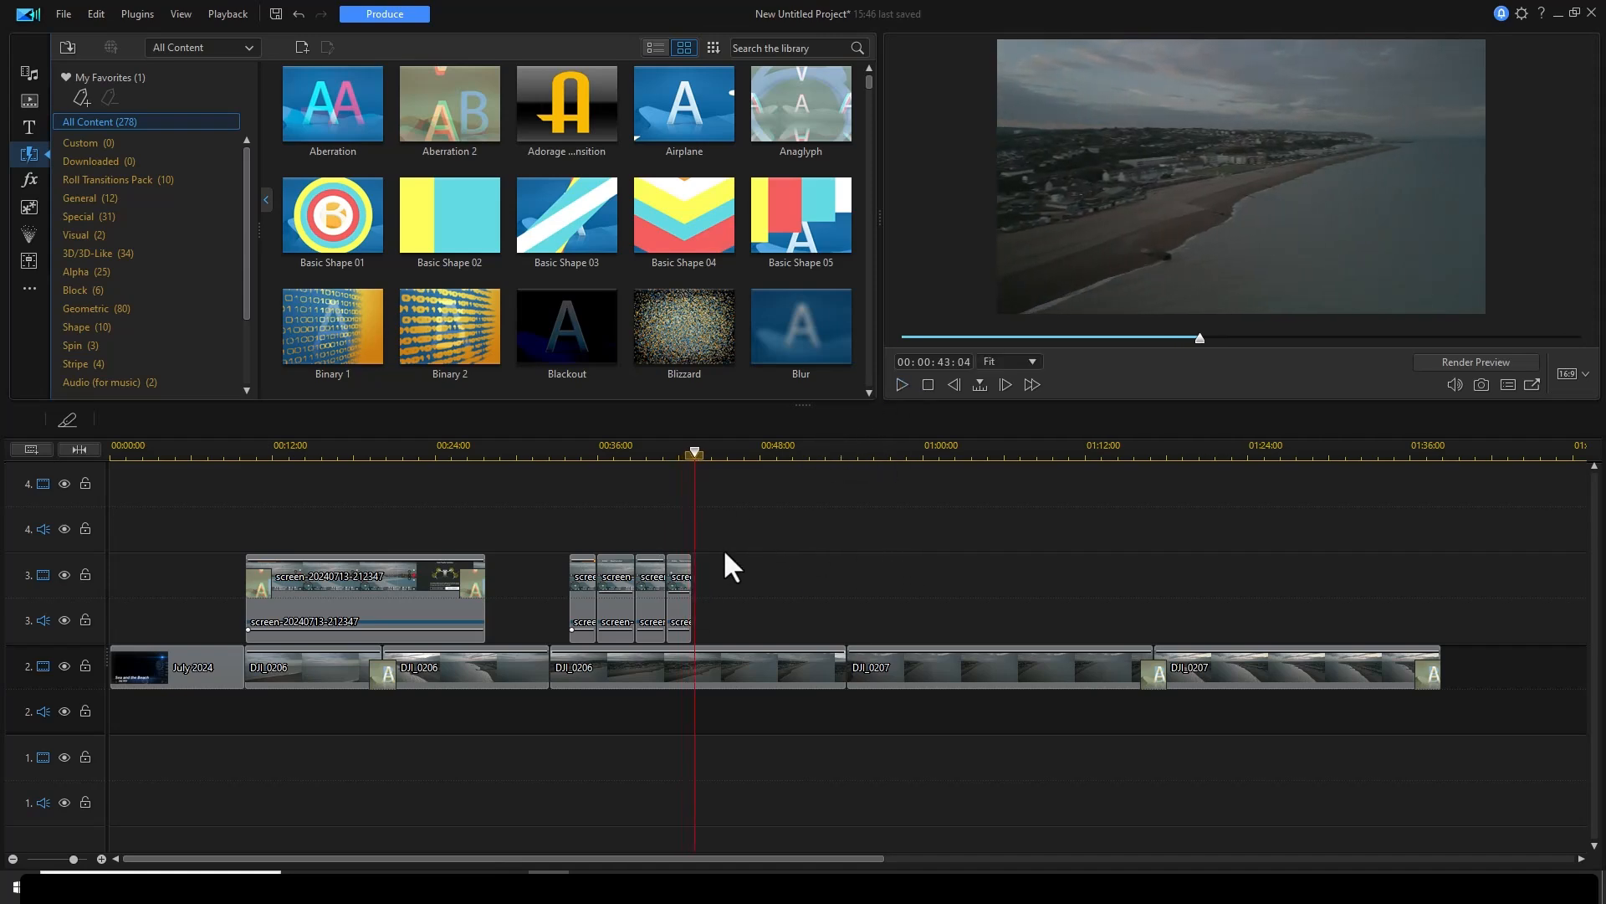
- Remove the two transparent recording pieces leaving gaps on track 3, and undo the removal
click(683, 575)
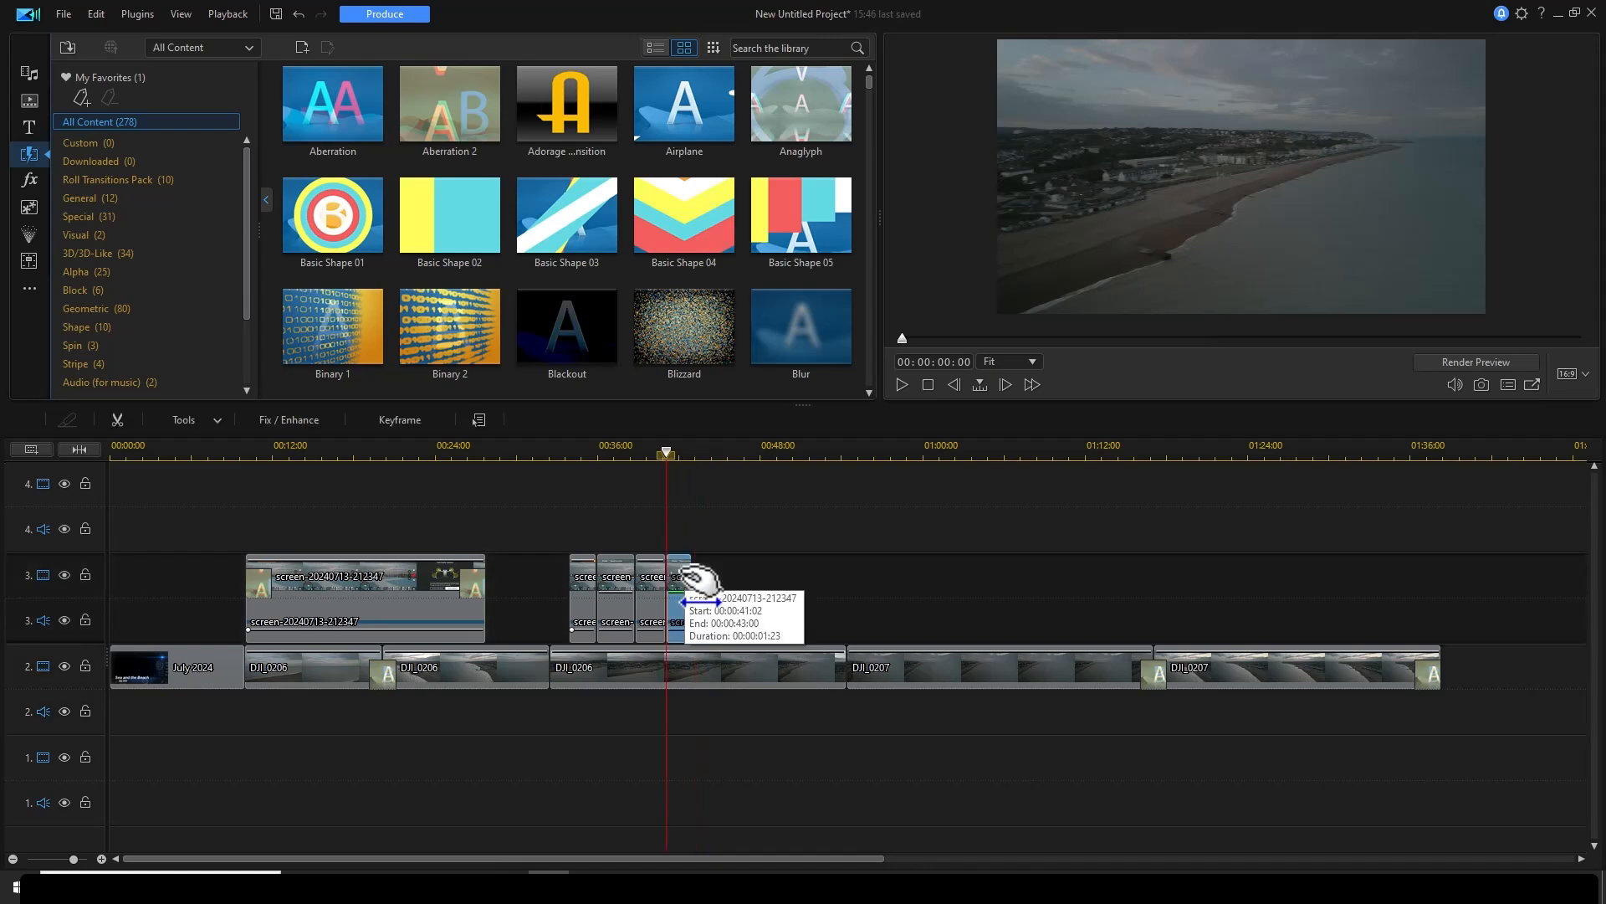
ctrl+click(616, 572)
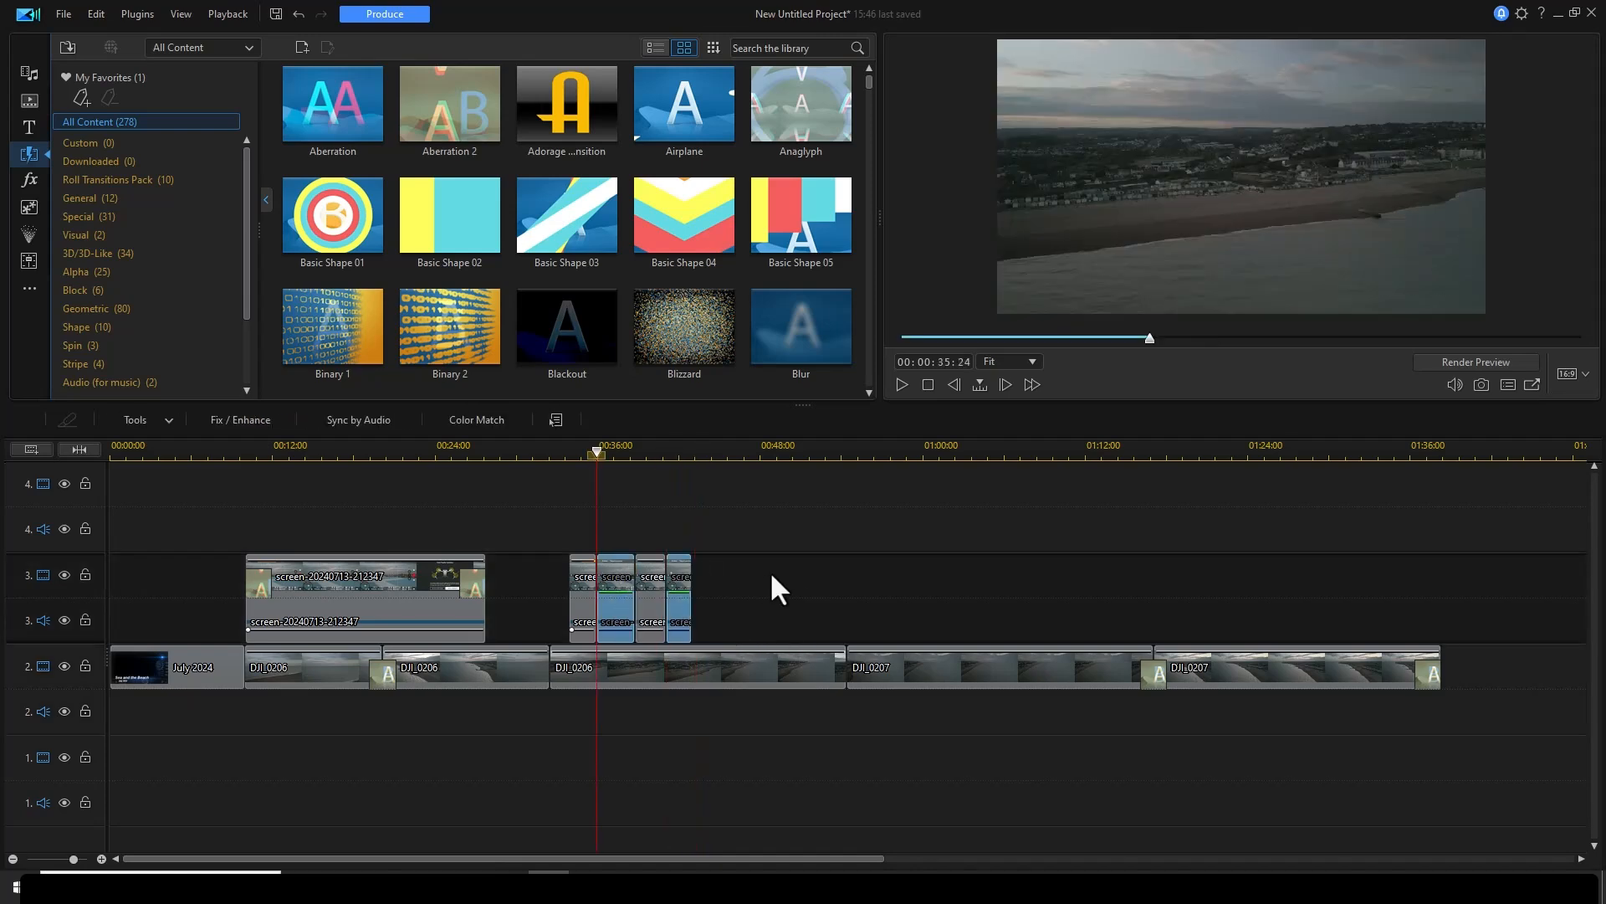
key(Delete)
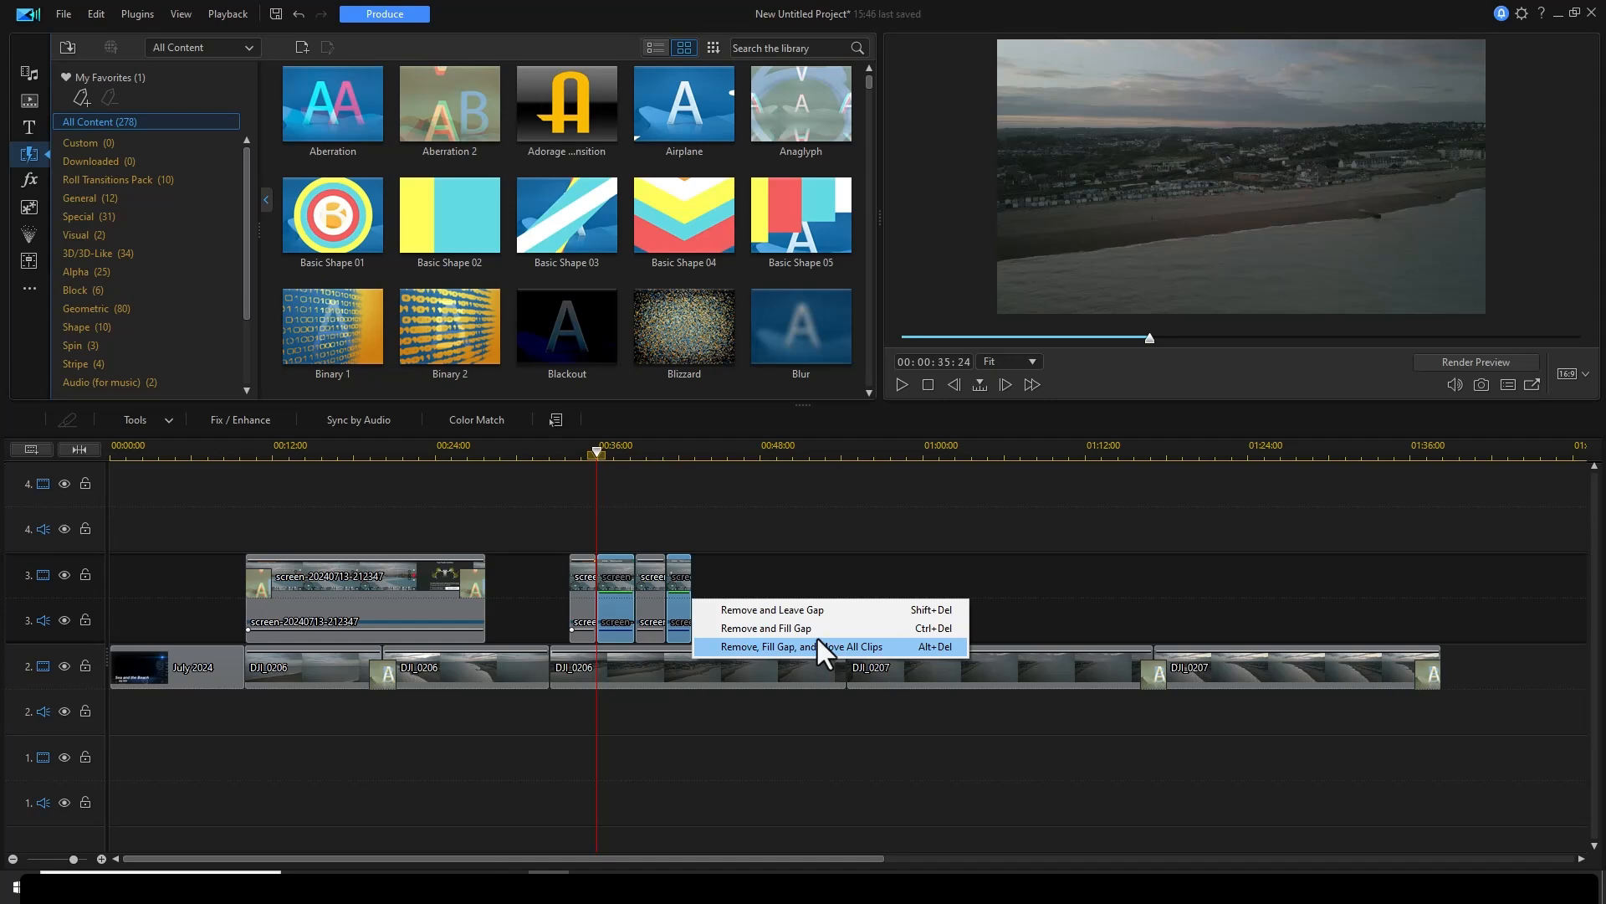
click(815, 610)
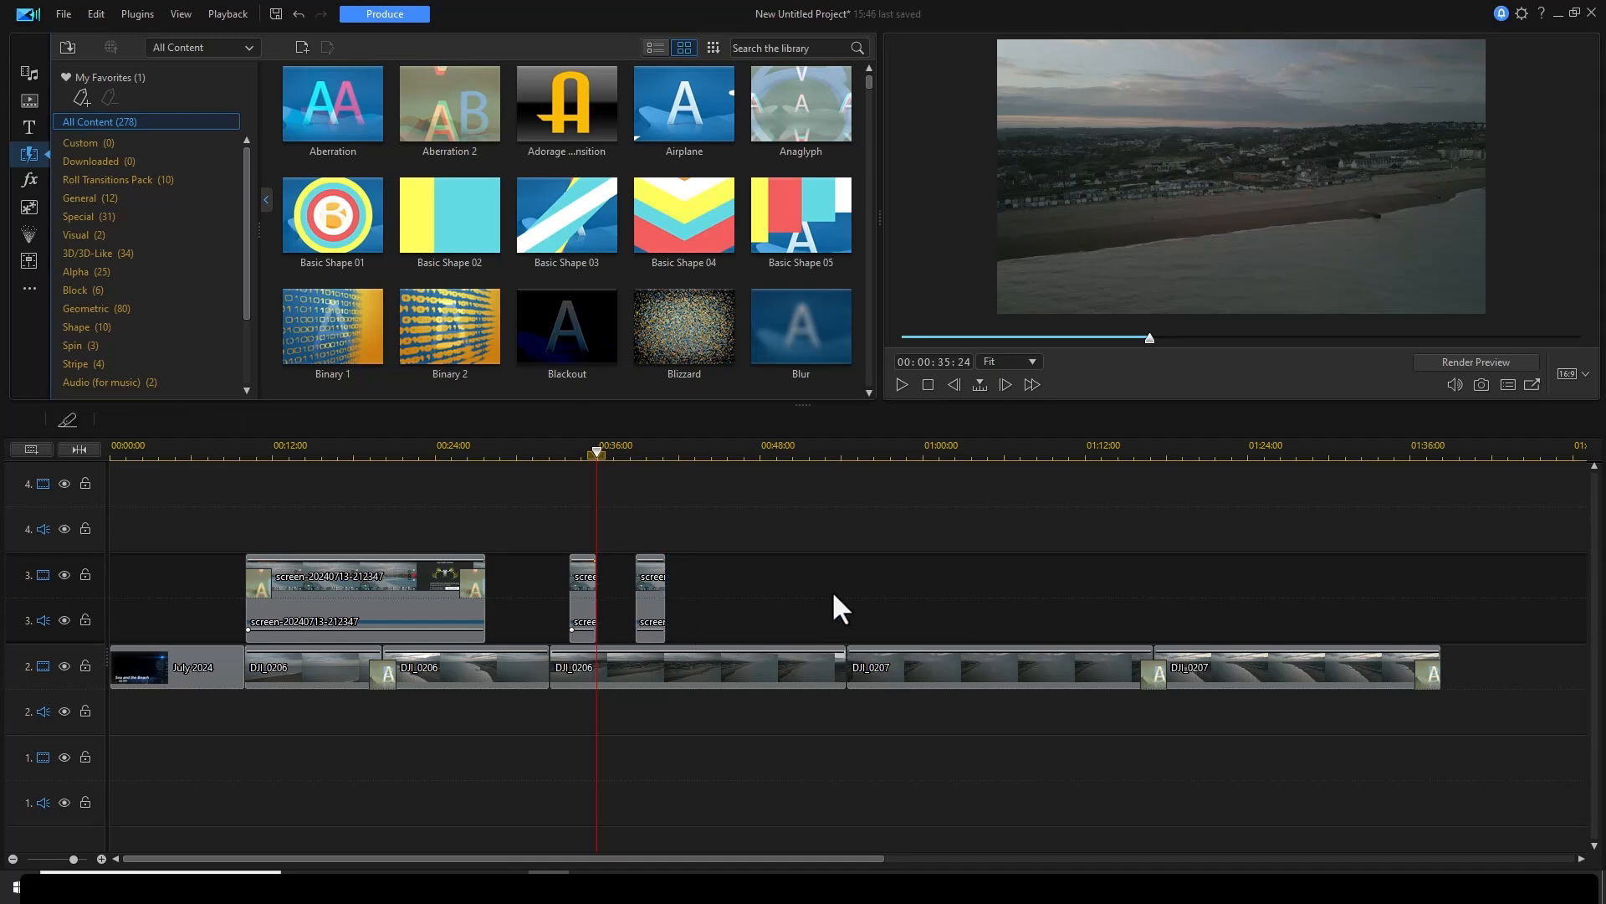
key(ctrl+z)
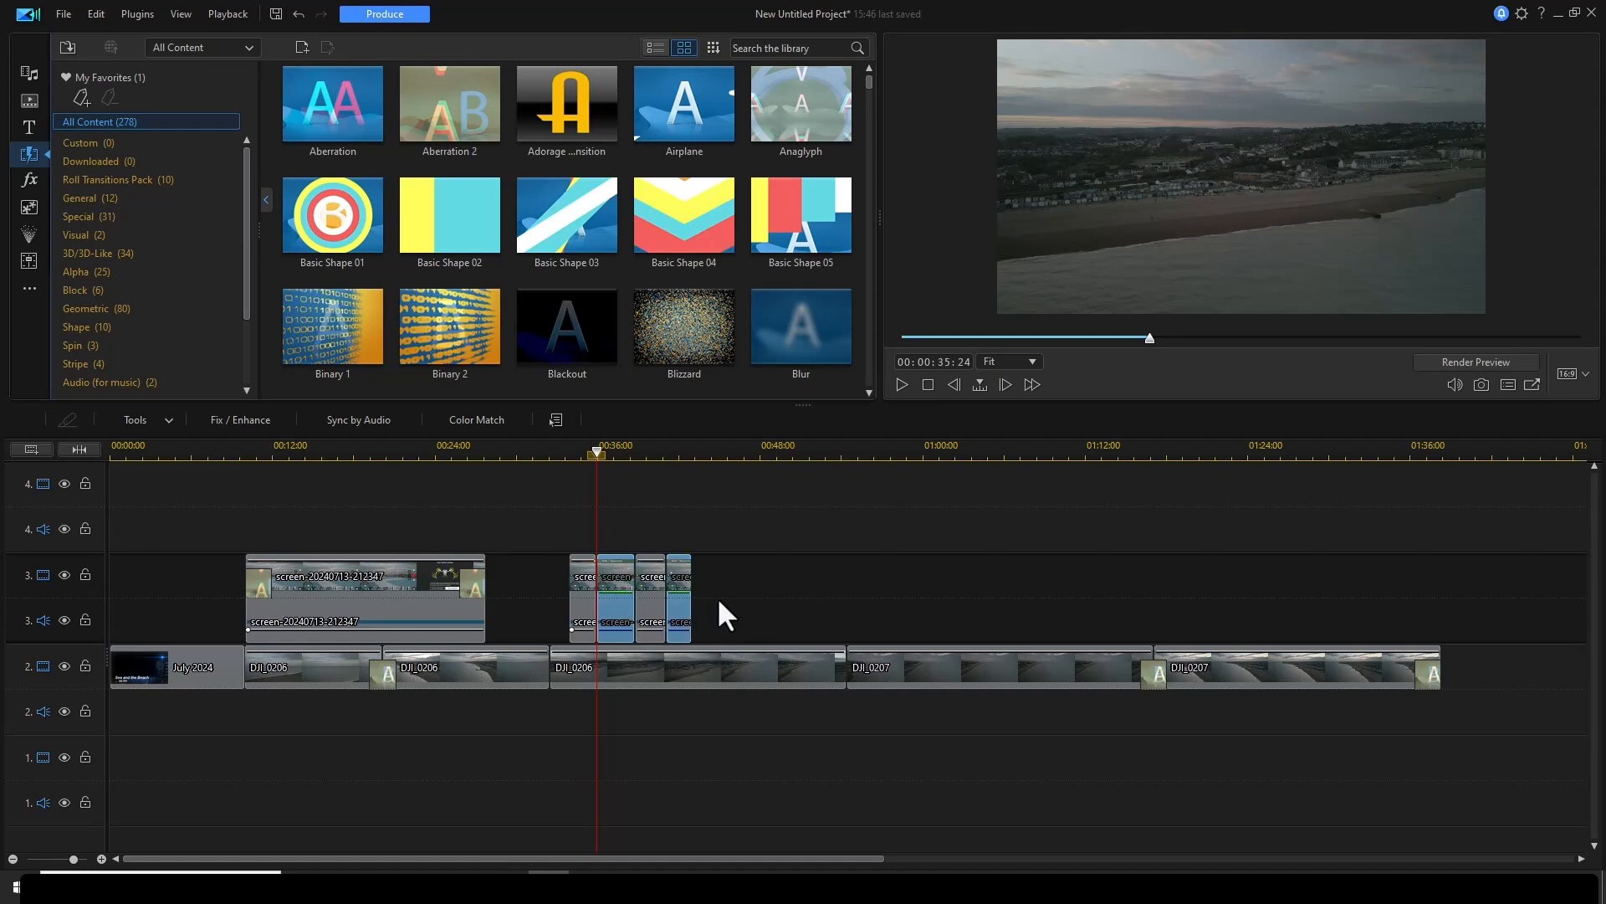
click(718, 599)
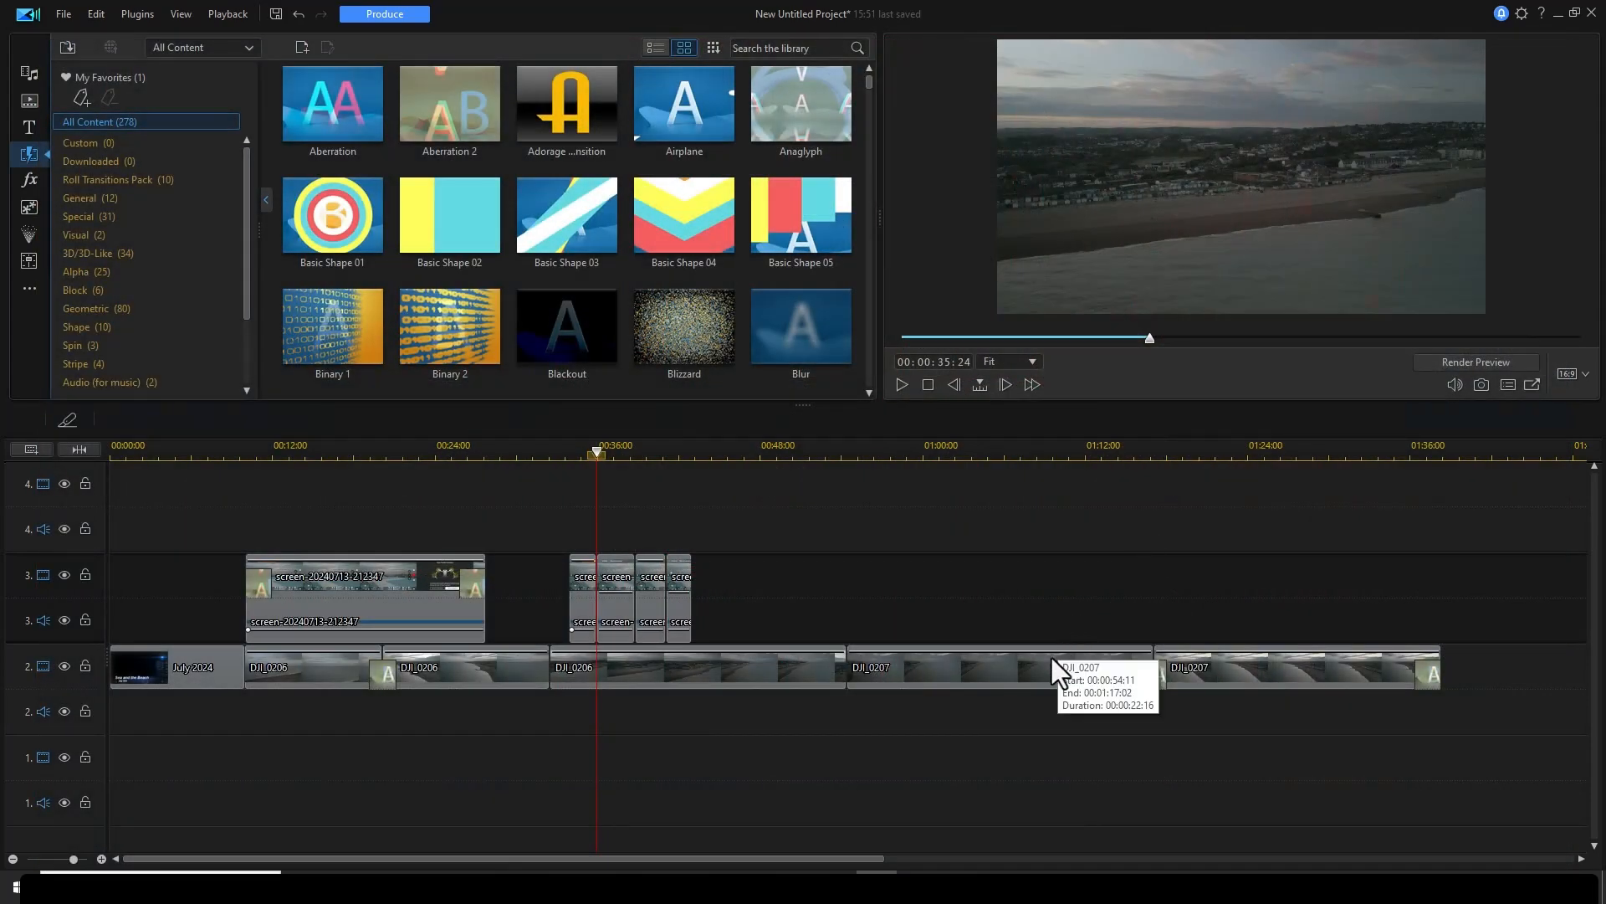
- Open the Fix / Enhance color adjustment settings for the second DJI_0206 clip with the playhead at 00:00:22:14
click(1044, 668)
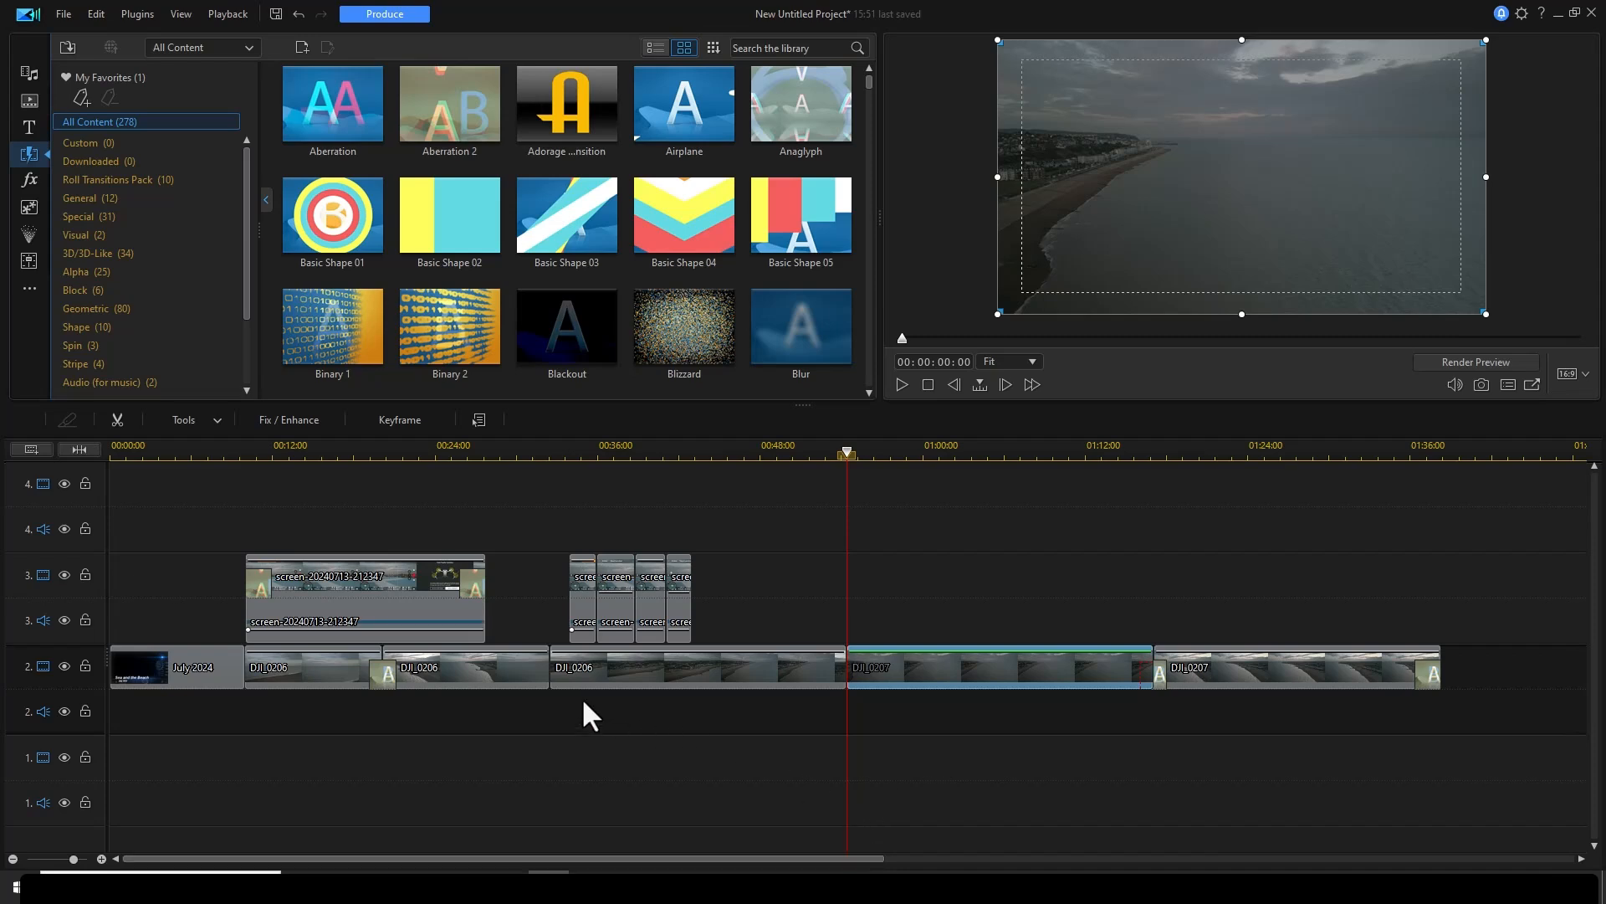
click(527, 679)
drag(382, 452, 415, 452)
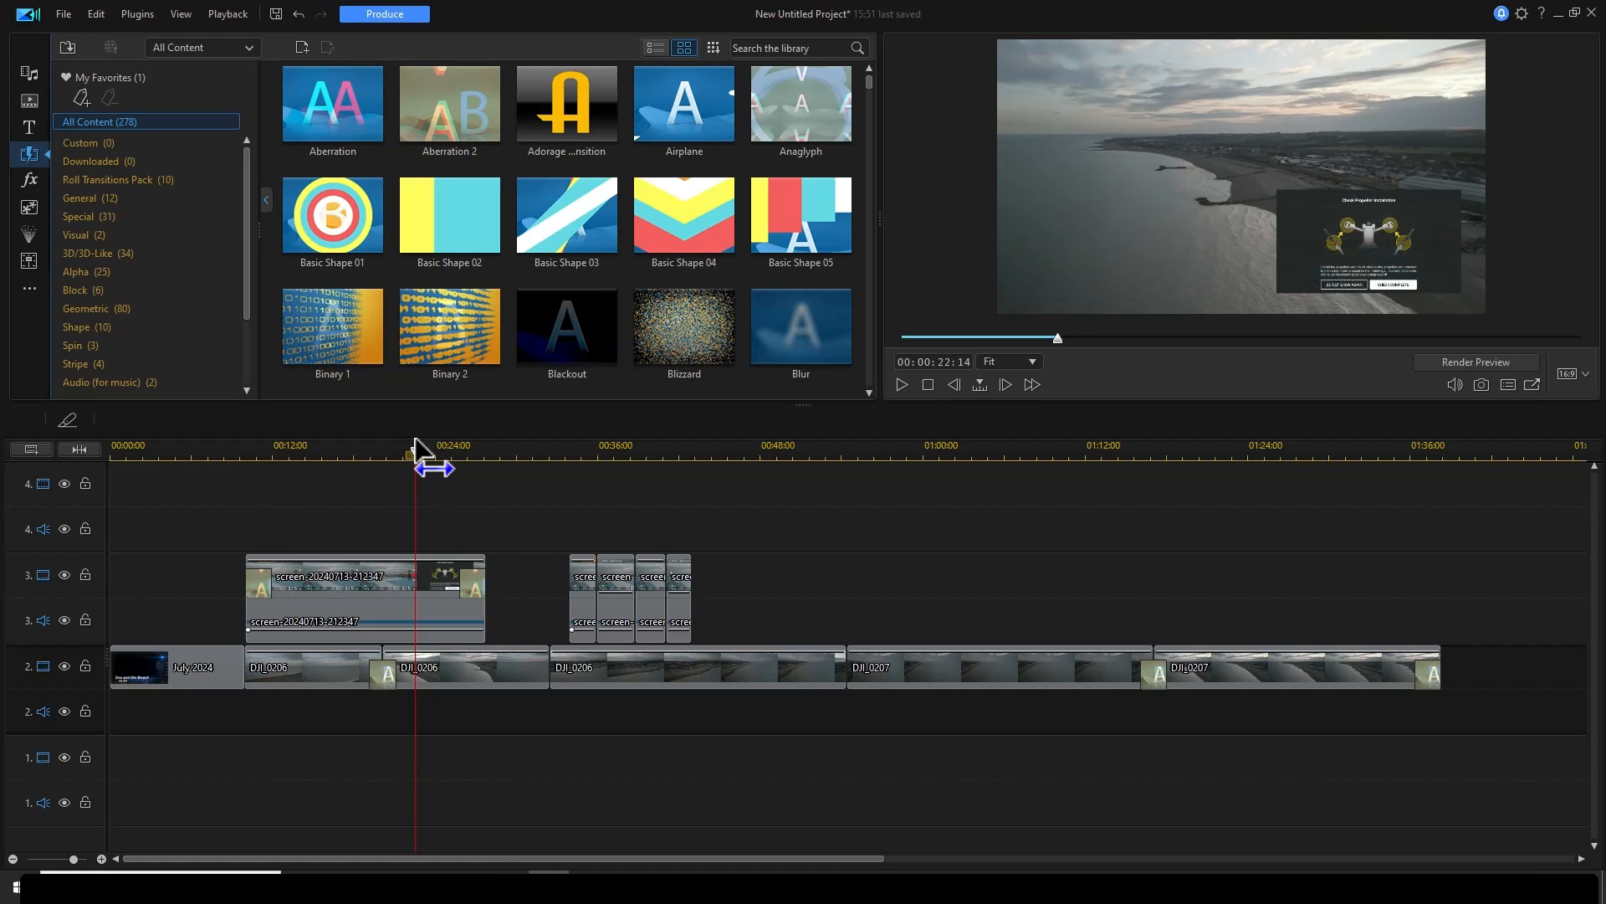
click(529, 669)
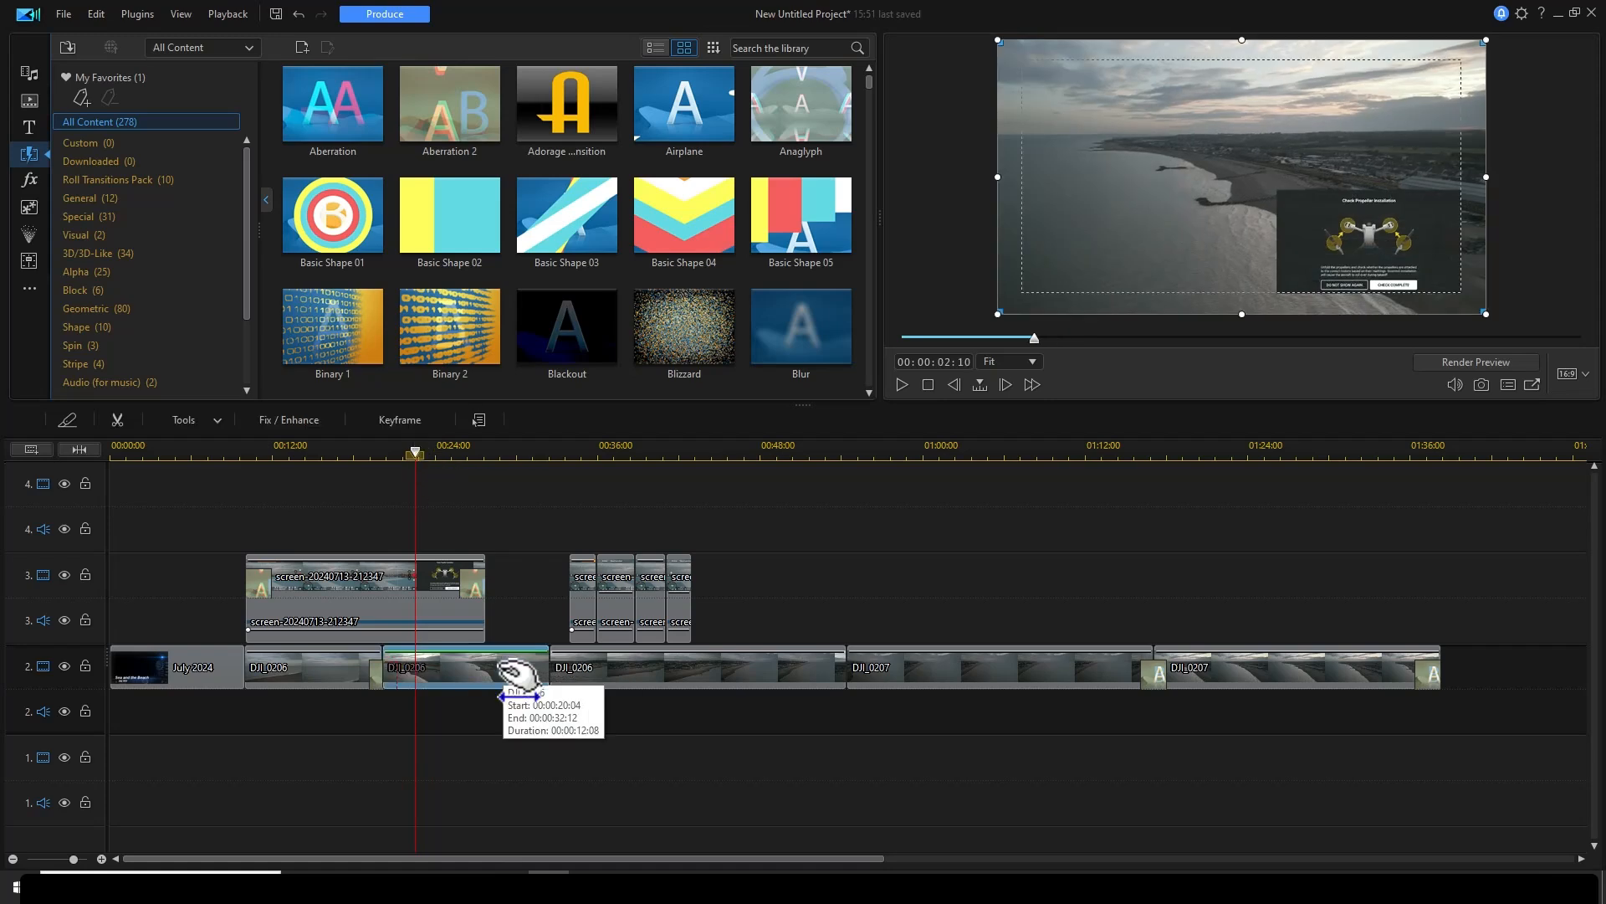
click(293, 419)
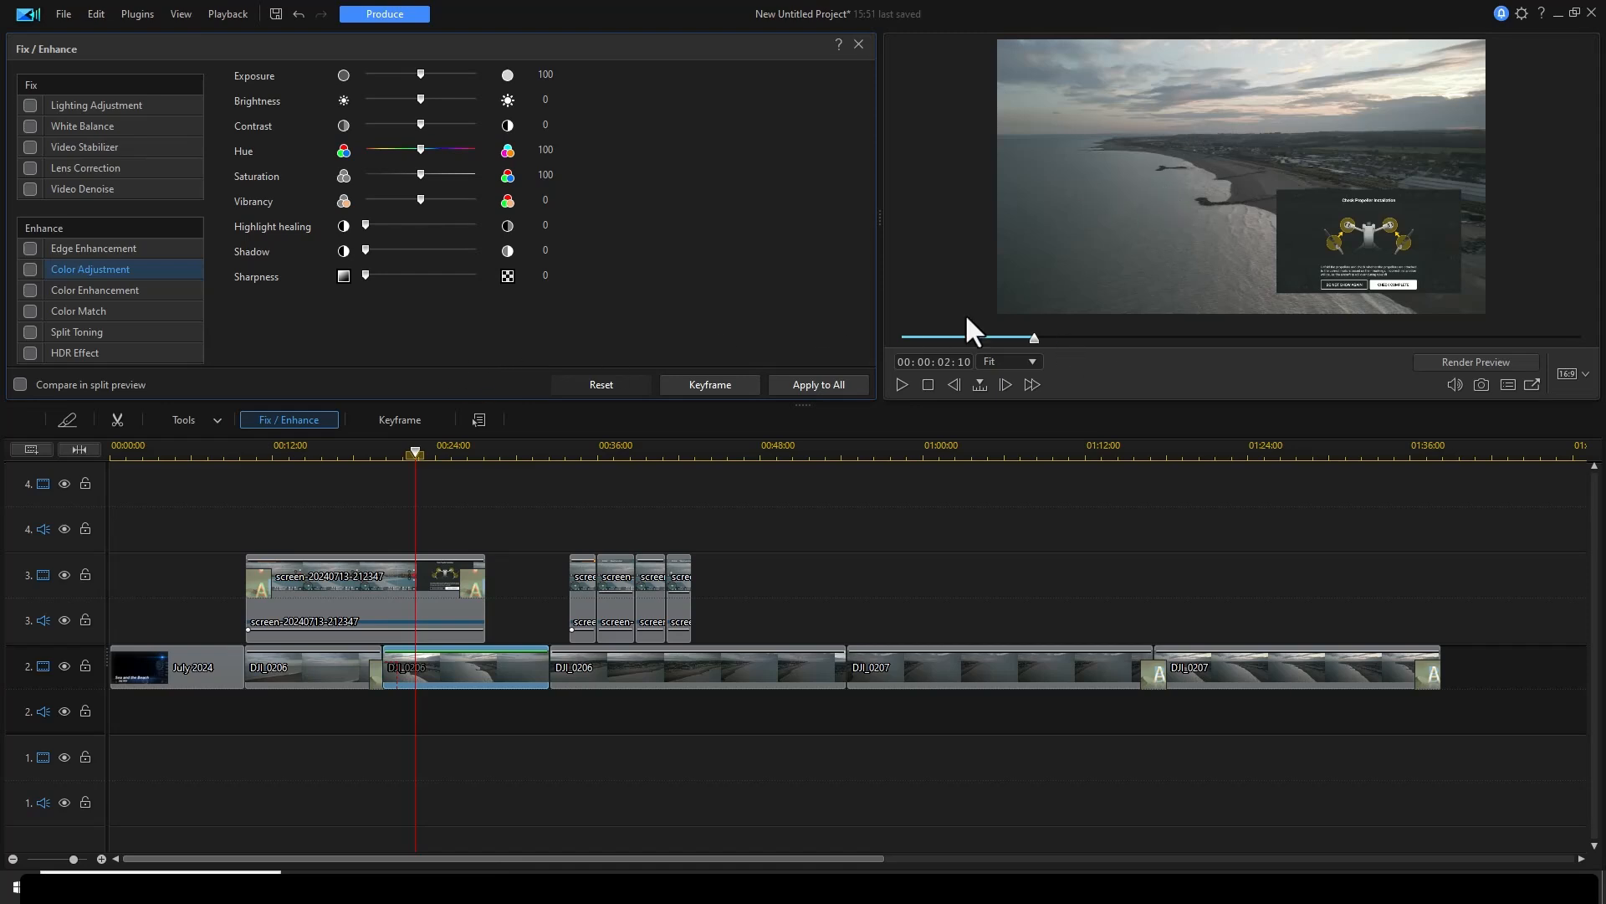
- Apply the imported color LUT GEODRONE LUT D-CINE to the first screen recording overlay on track 3
click(354, 577)
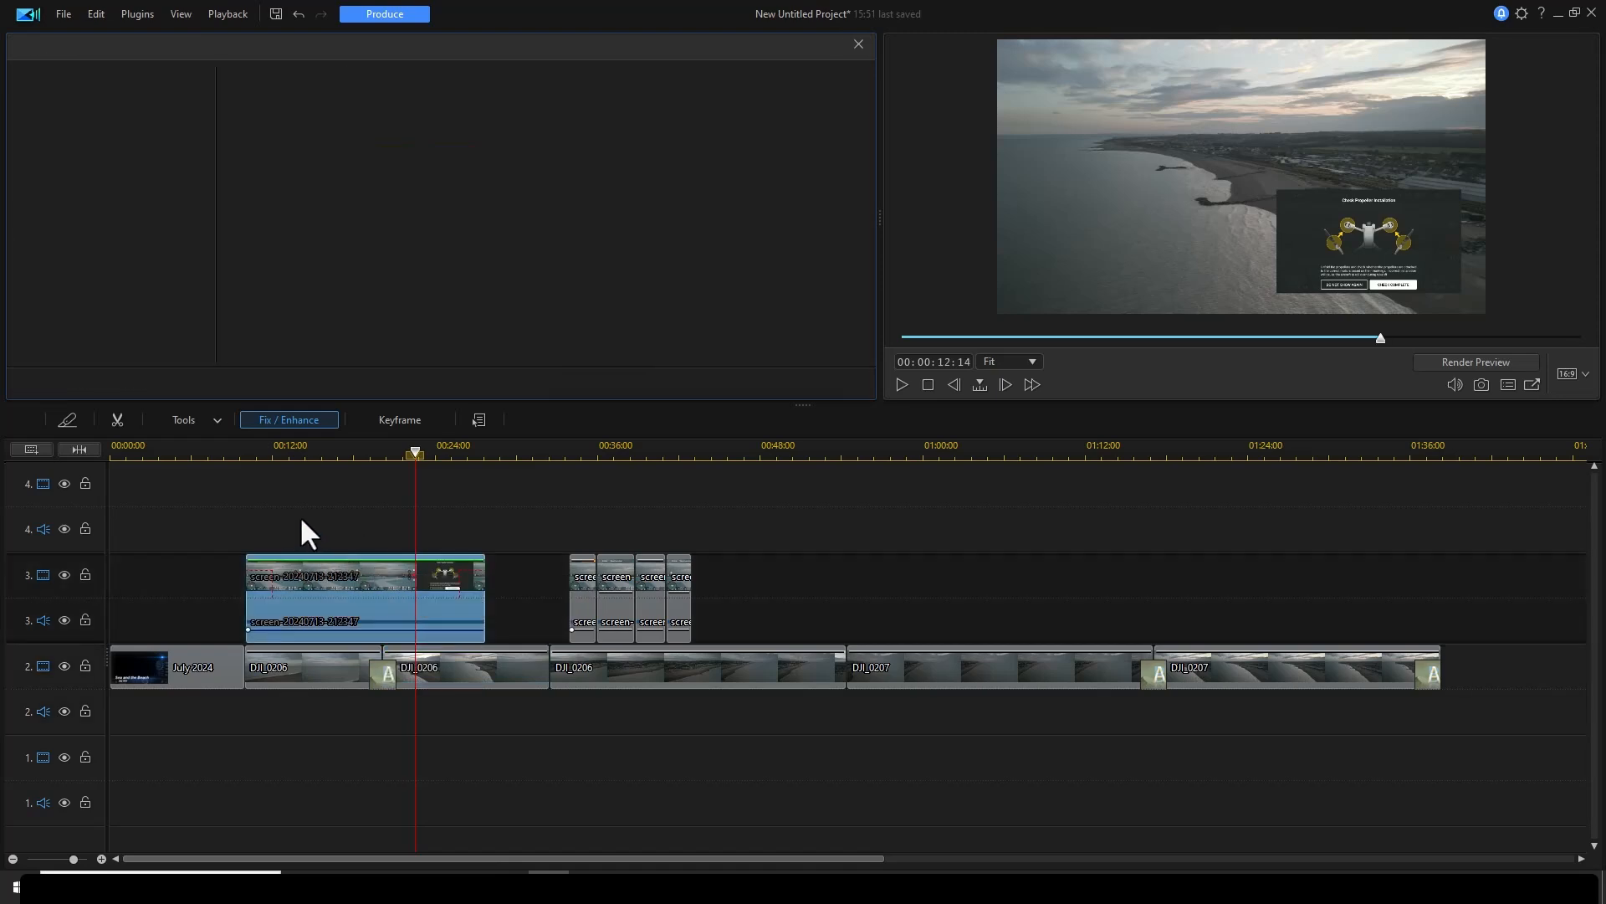
click(301, 518)
click(329, 593)
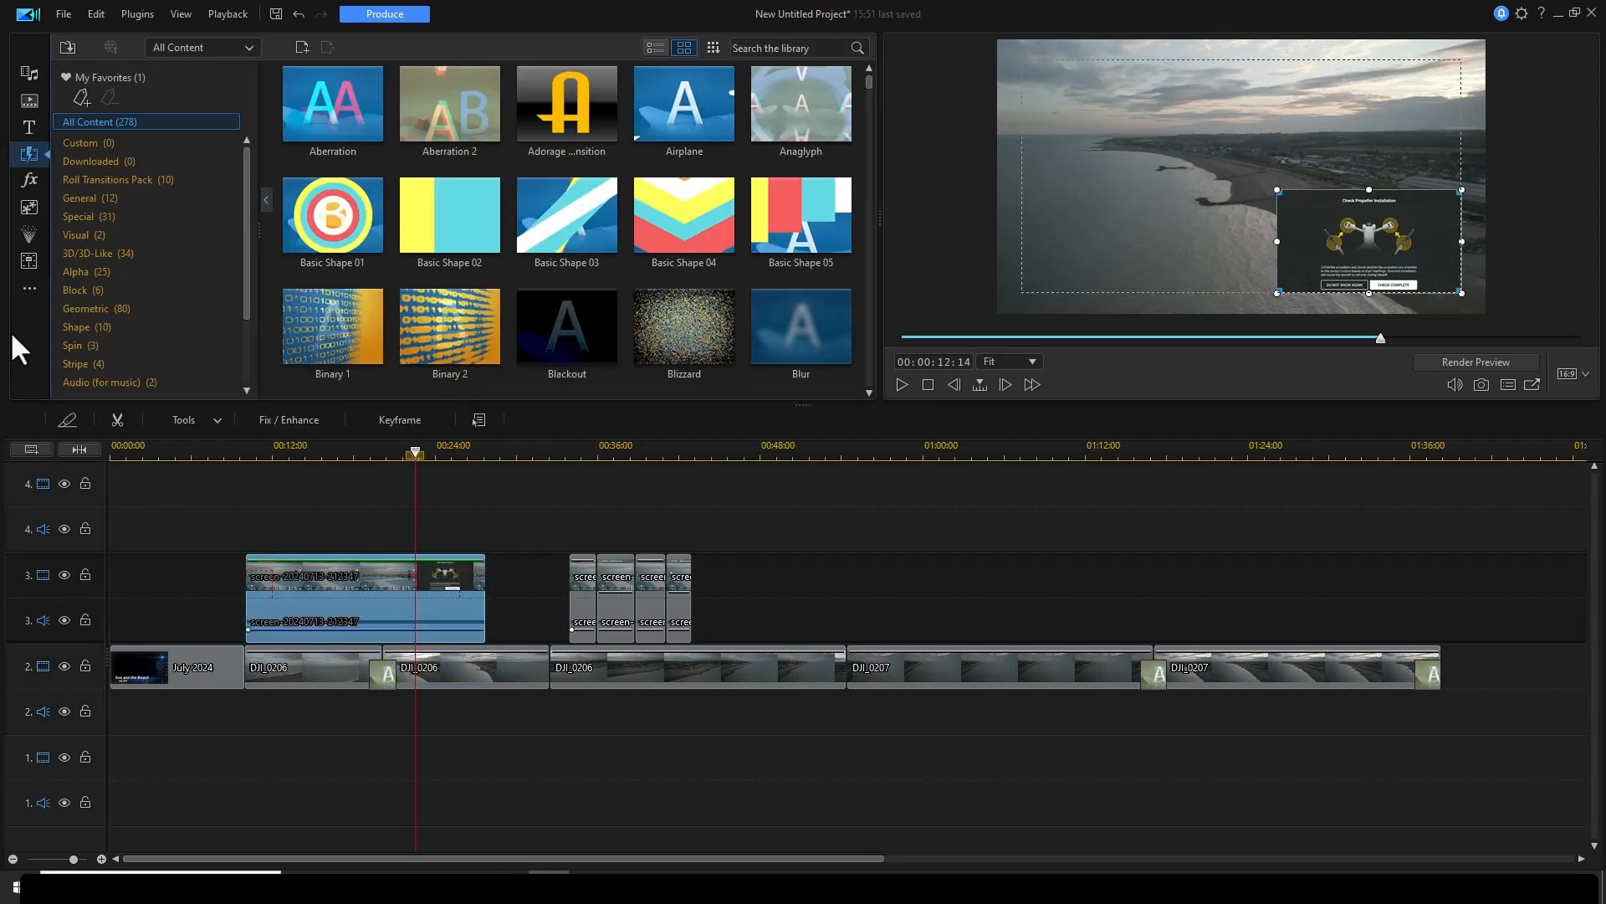
click(29, 180)
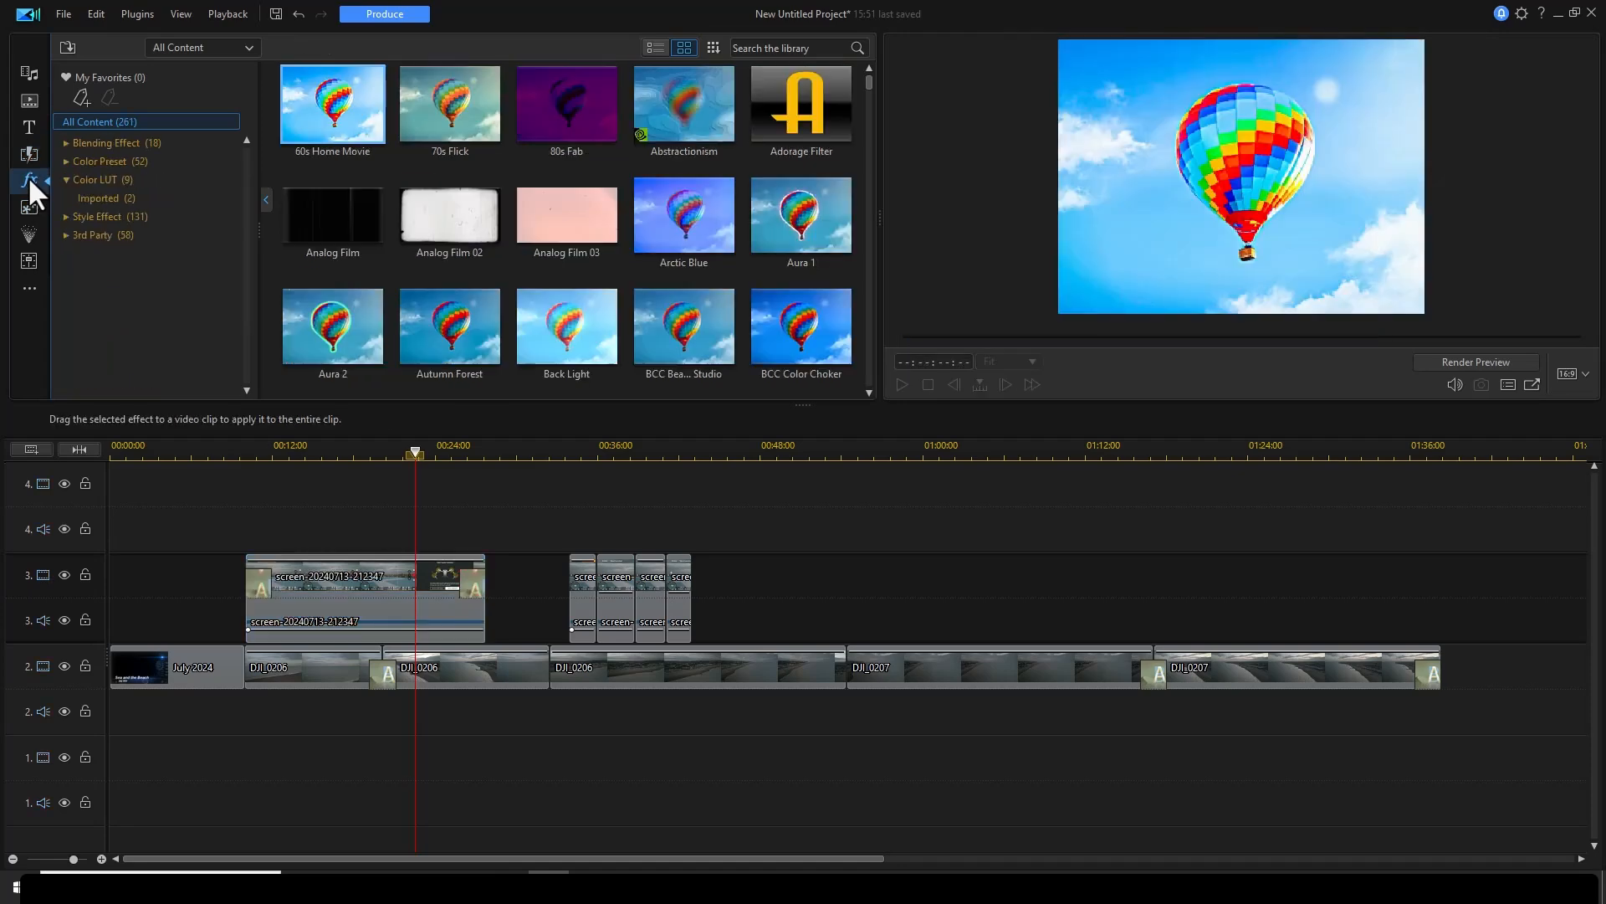
click(117, 181)
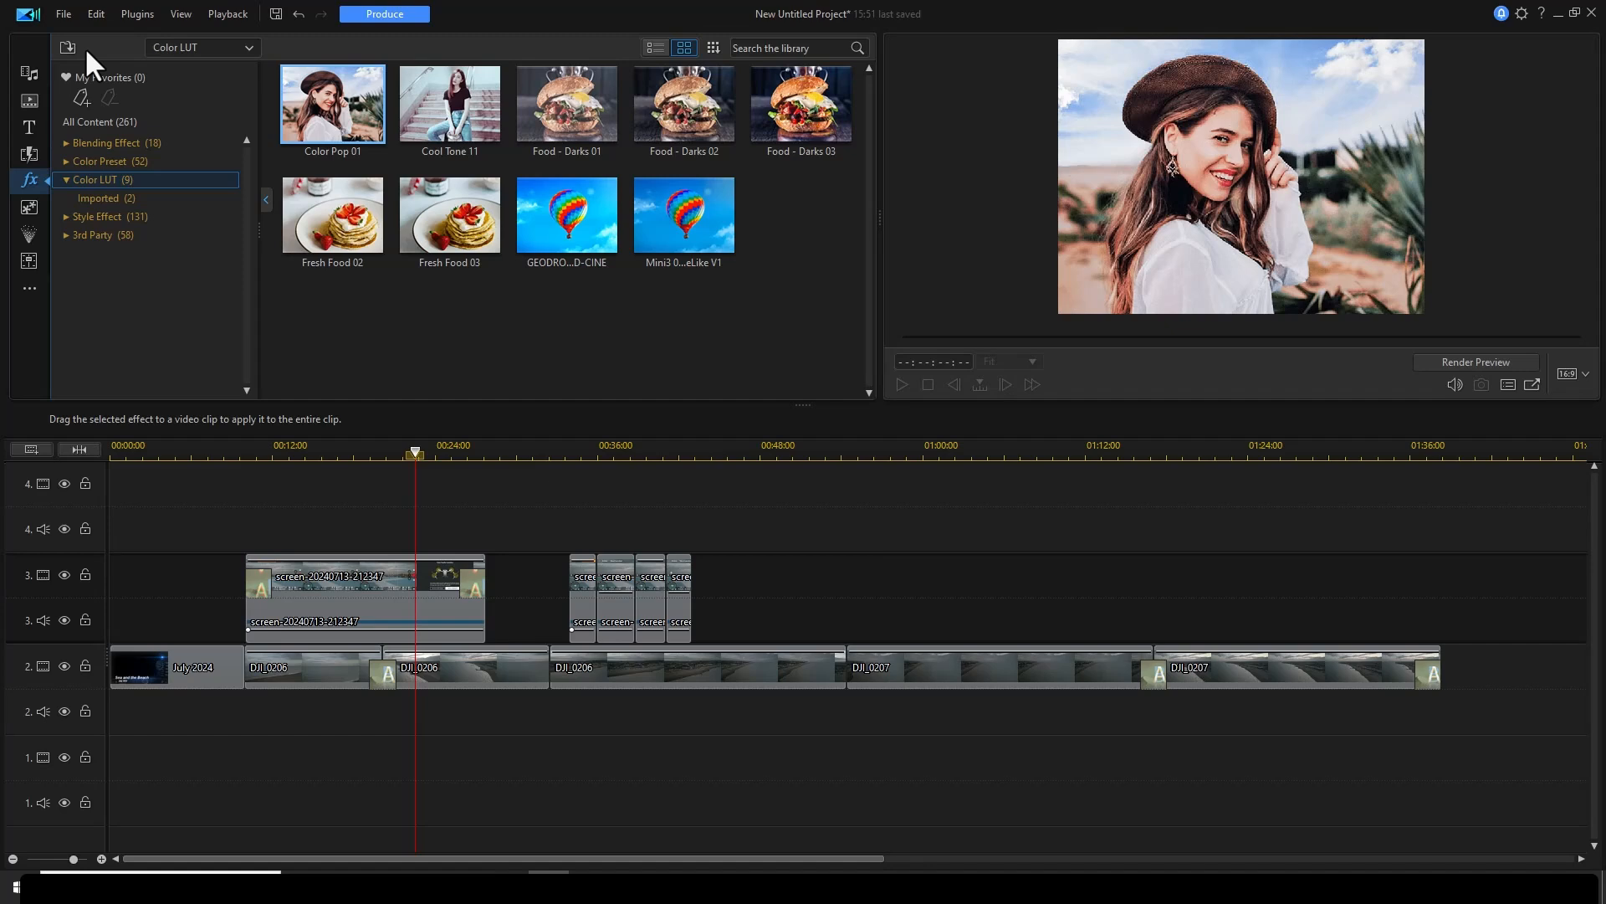
click(122, 204)
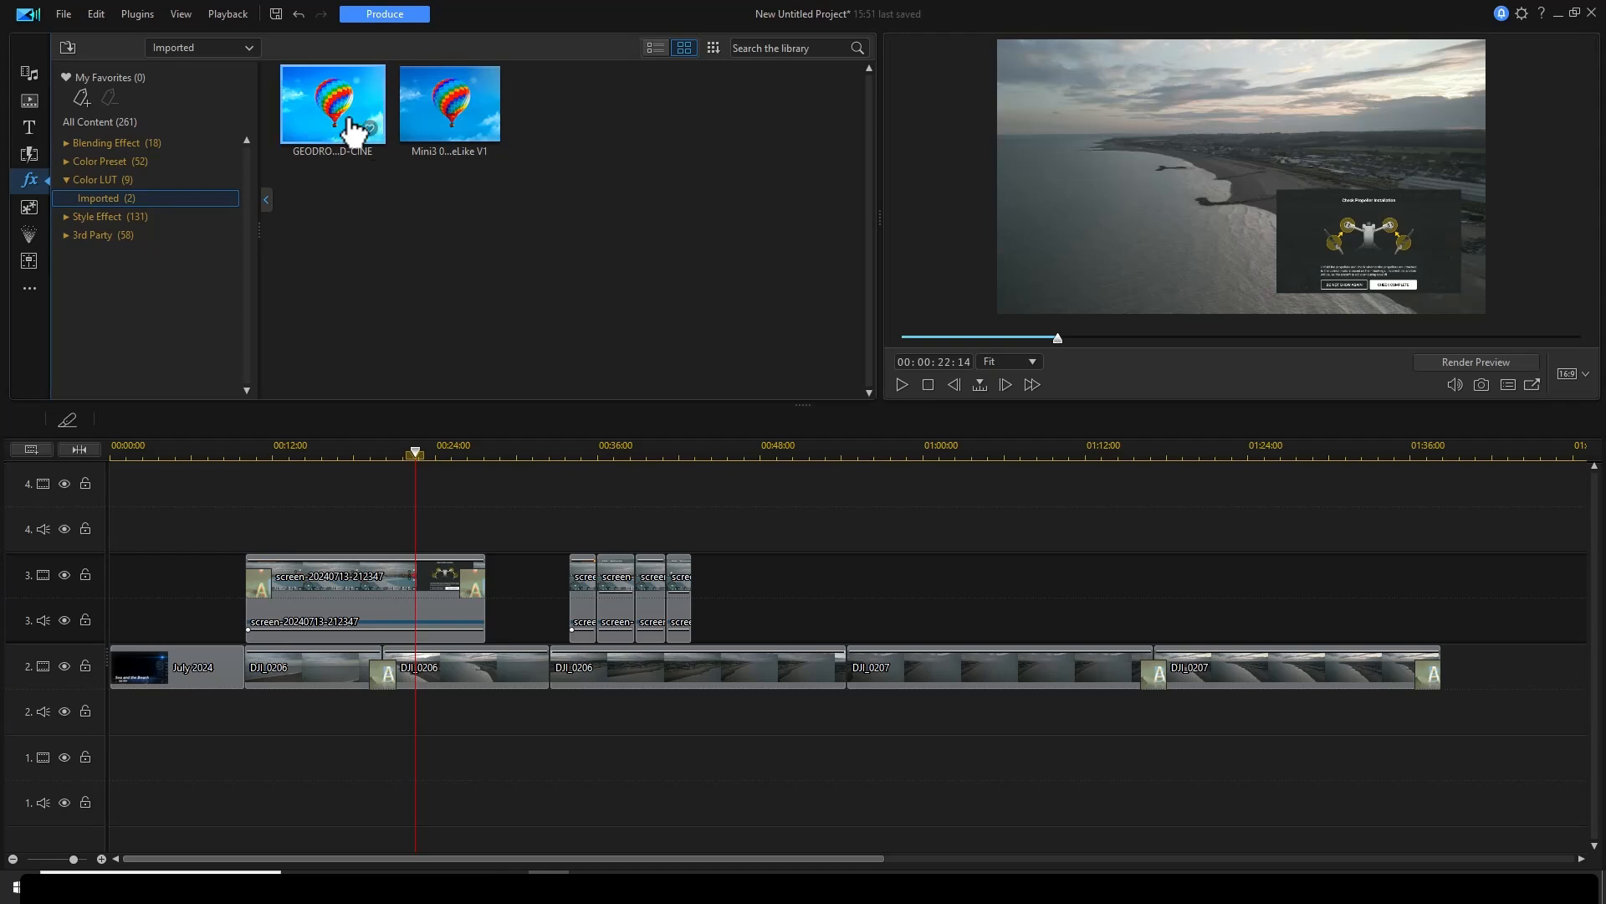
drag(350, 122, 398, 592)
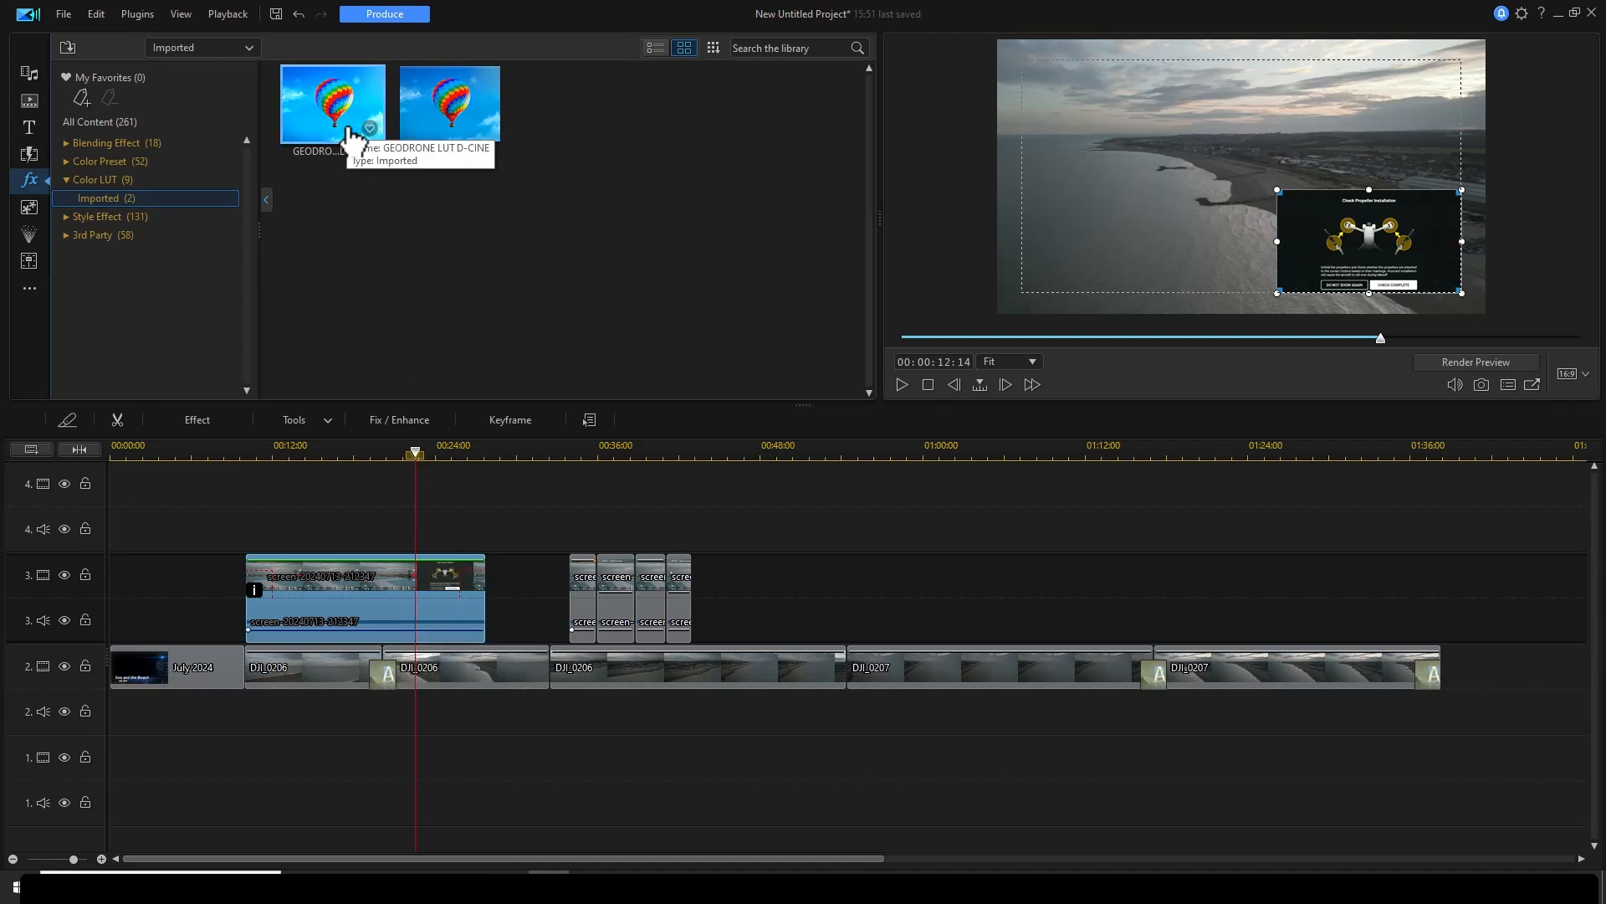
- Place the playhead at 00:00:12:12 of the first screen recording overlay and apply the GEODRONE LUT D-CINE to it again
click(434, 453)
drag(435, 452, 415, 456)
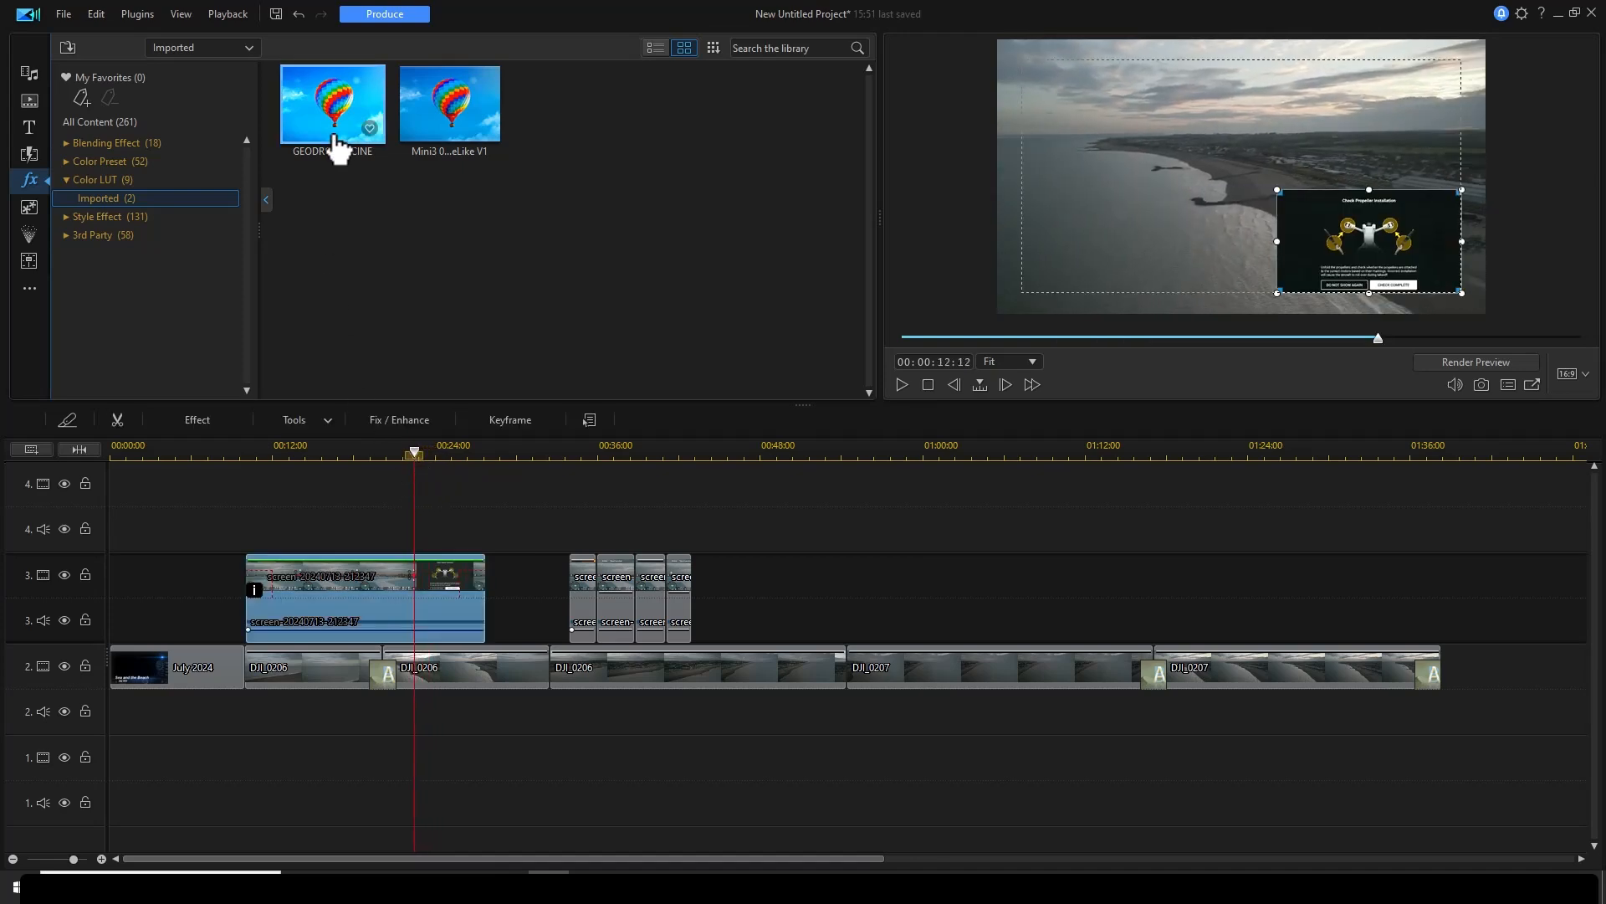
drag(334, 144, 356, 608)
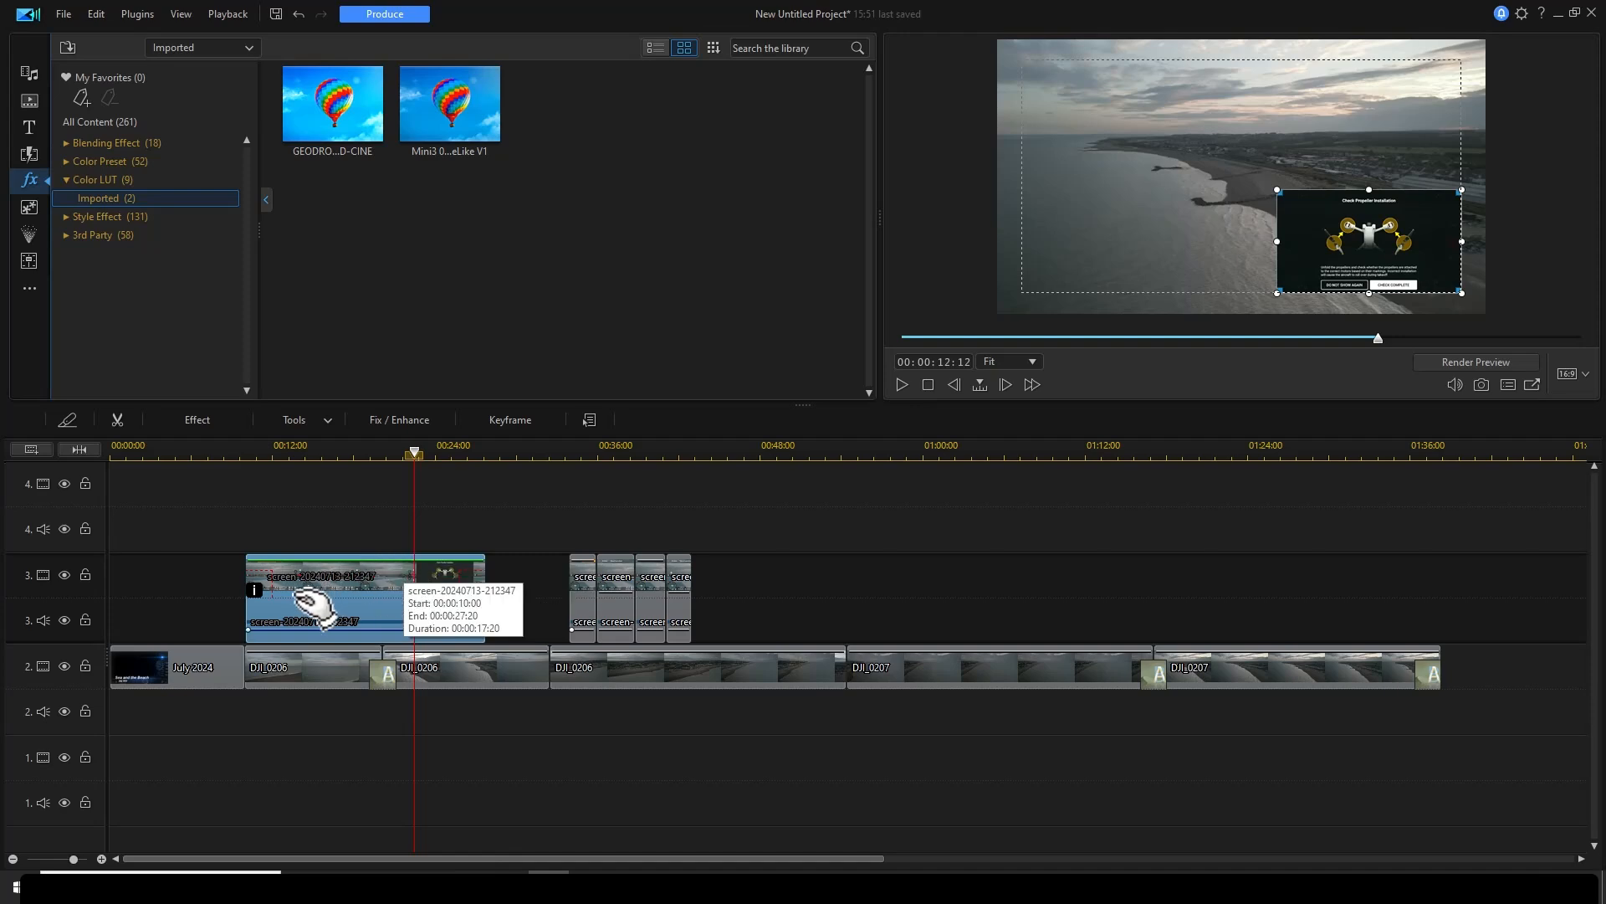
- Try different strengths for the LUT on the first screen recording overlay, and remove the LUT from that overlay
mouse_move(256, 594)
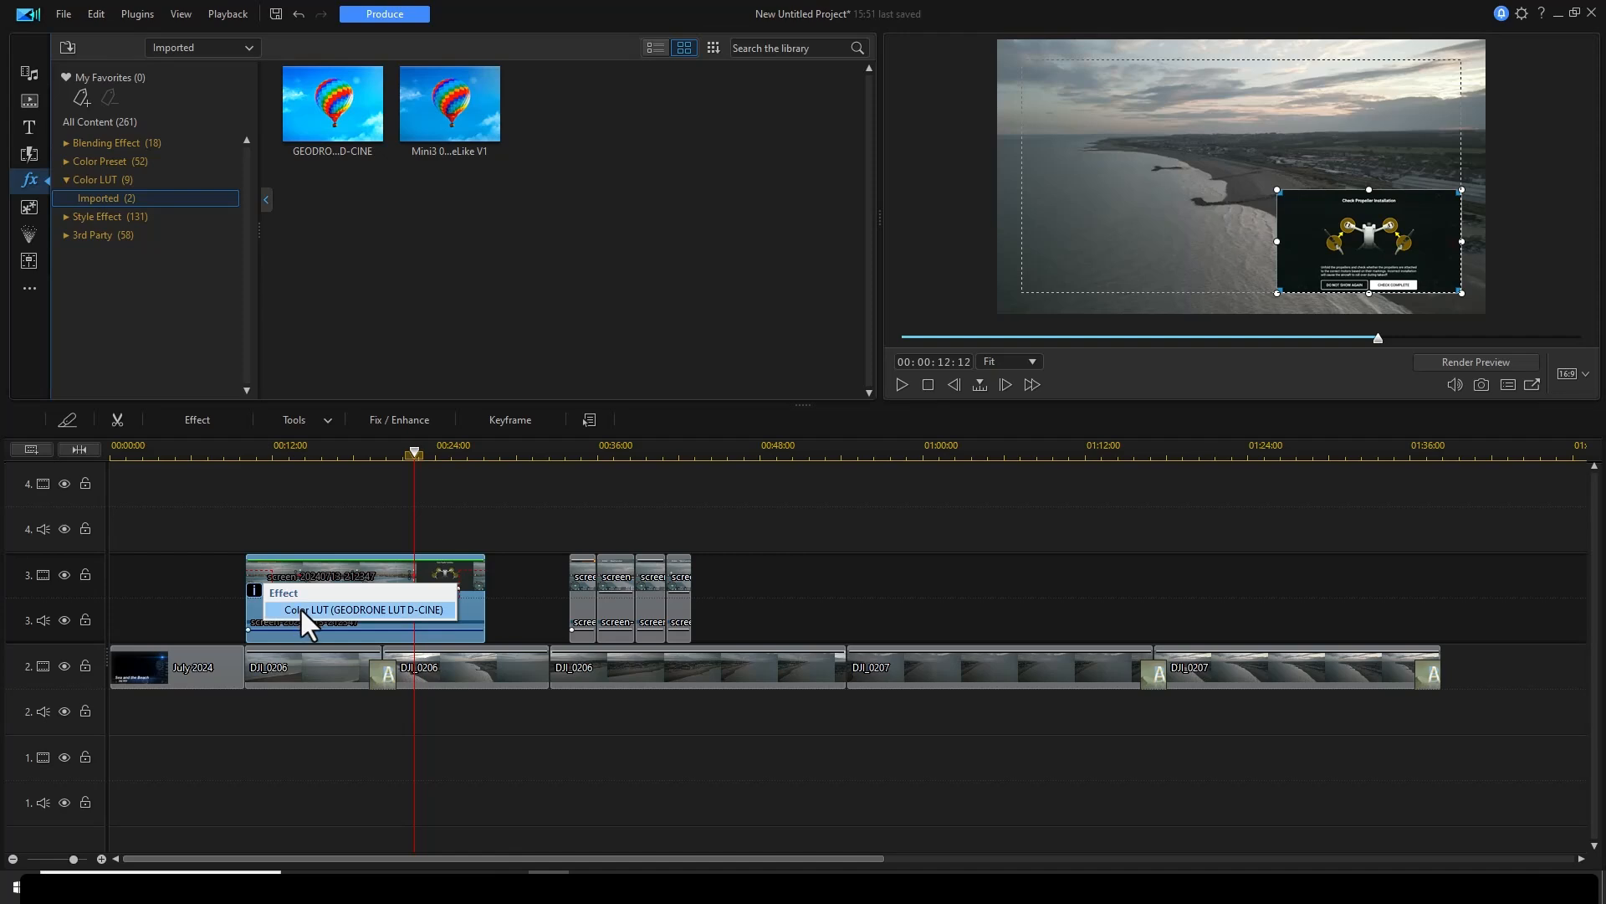
click(299, 607)
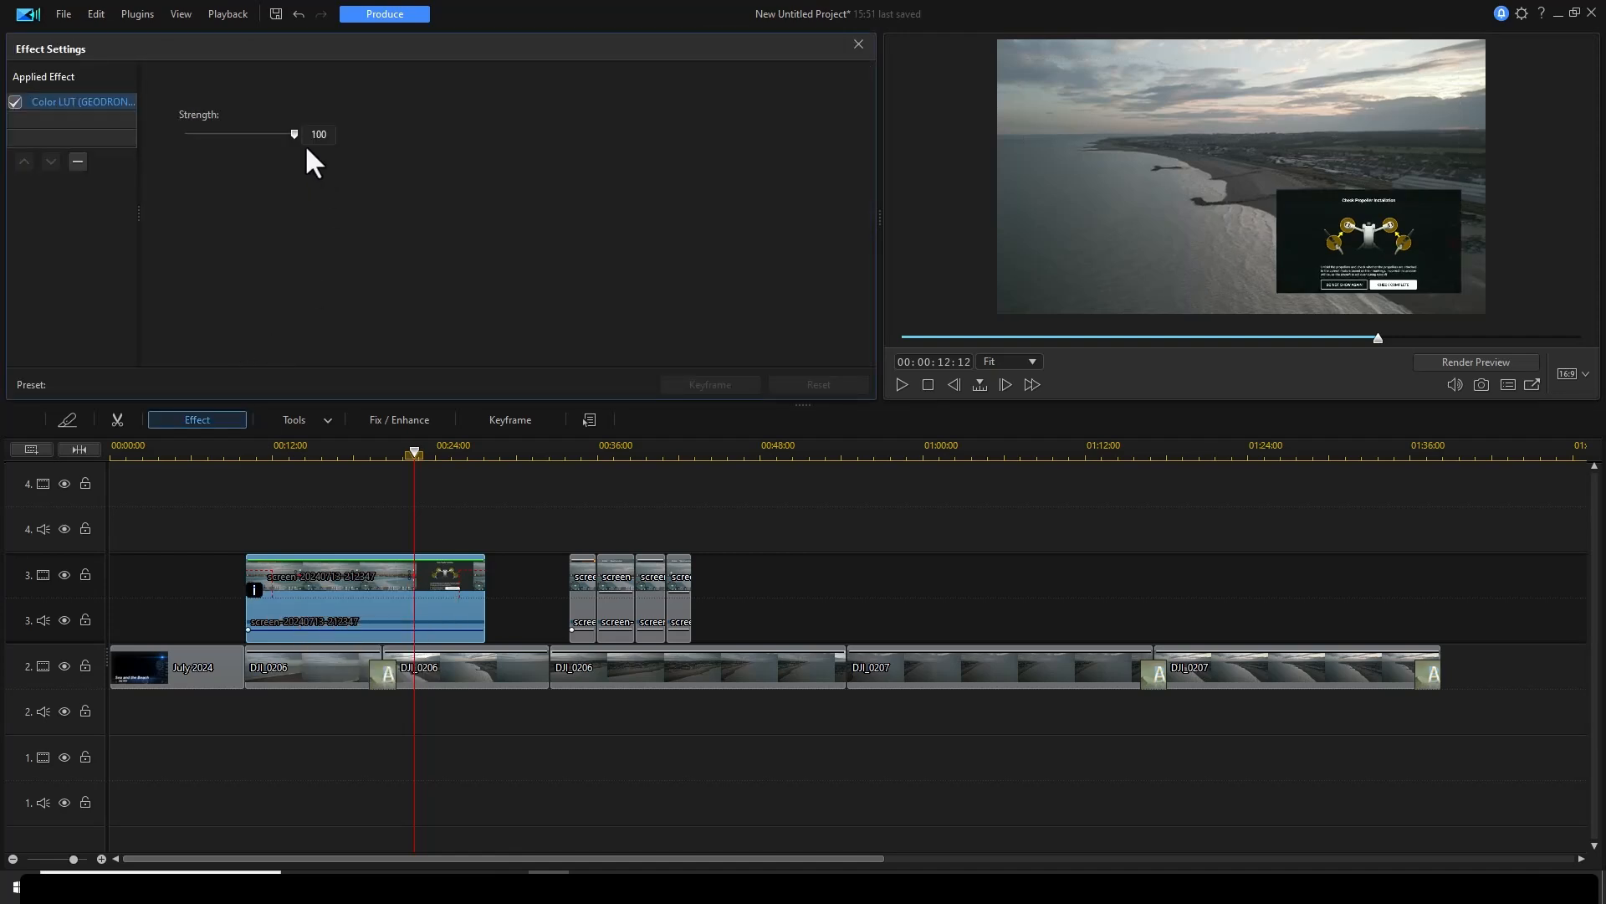
drag(294, 135, 348, 153)
drag(138, 136, 320, 152)
click(77, 162)
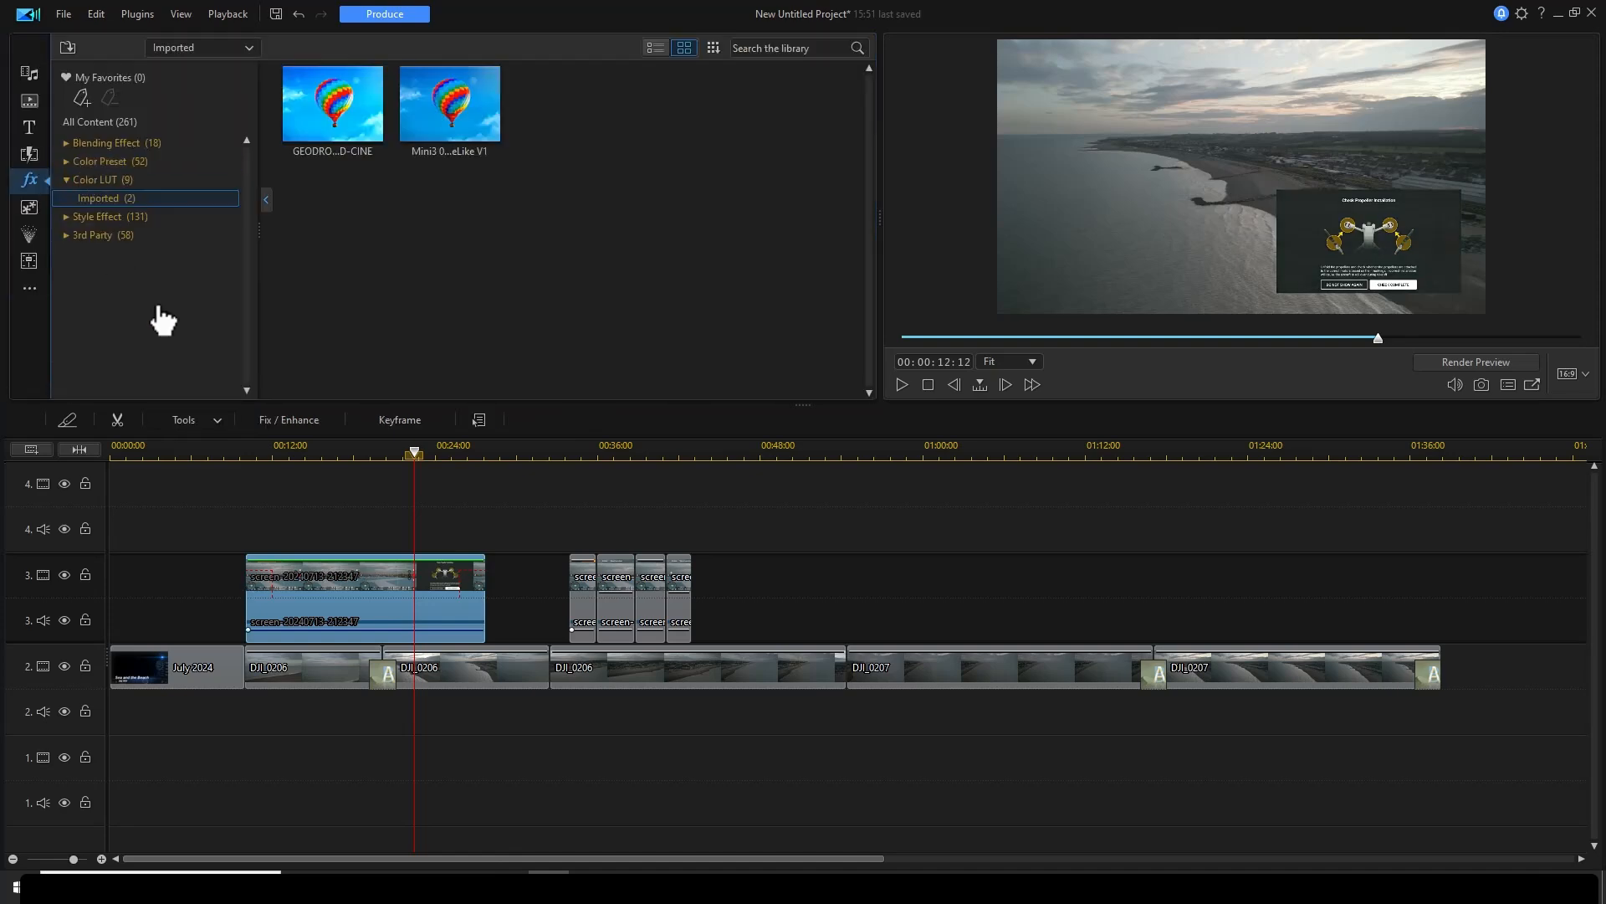
- Apply the GEODRONE LUT D-CINE to the second DJI_0206 clip on track 2 and enable Color Adjustment for it
drag(325, 126, 435, 682)
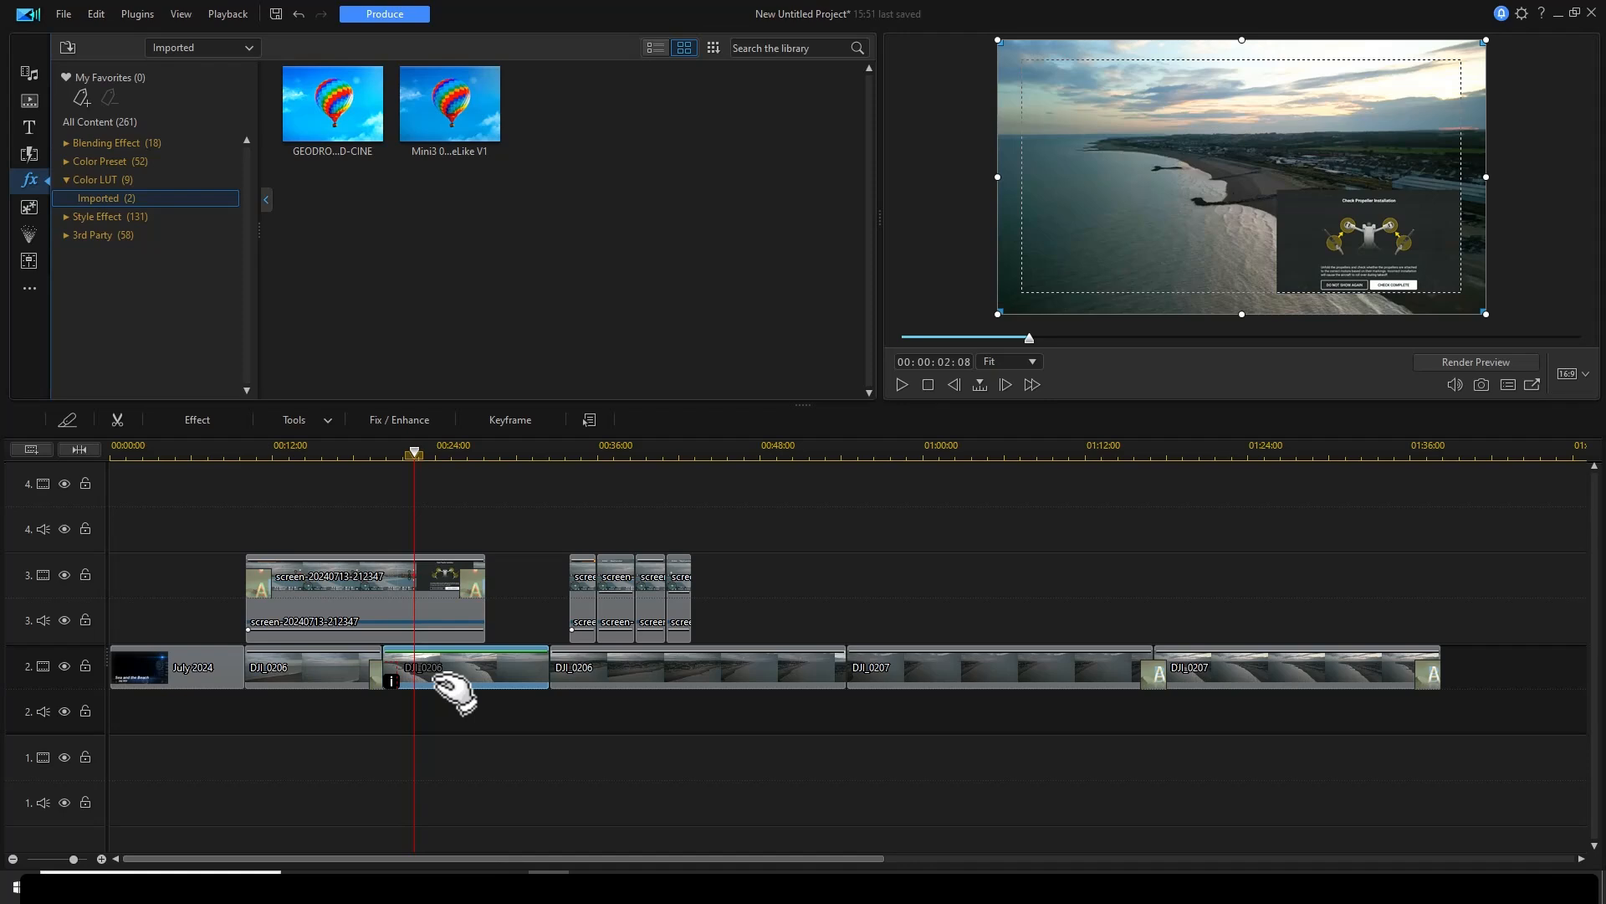
click(388, 419)
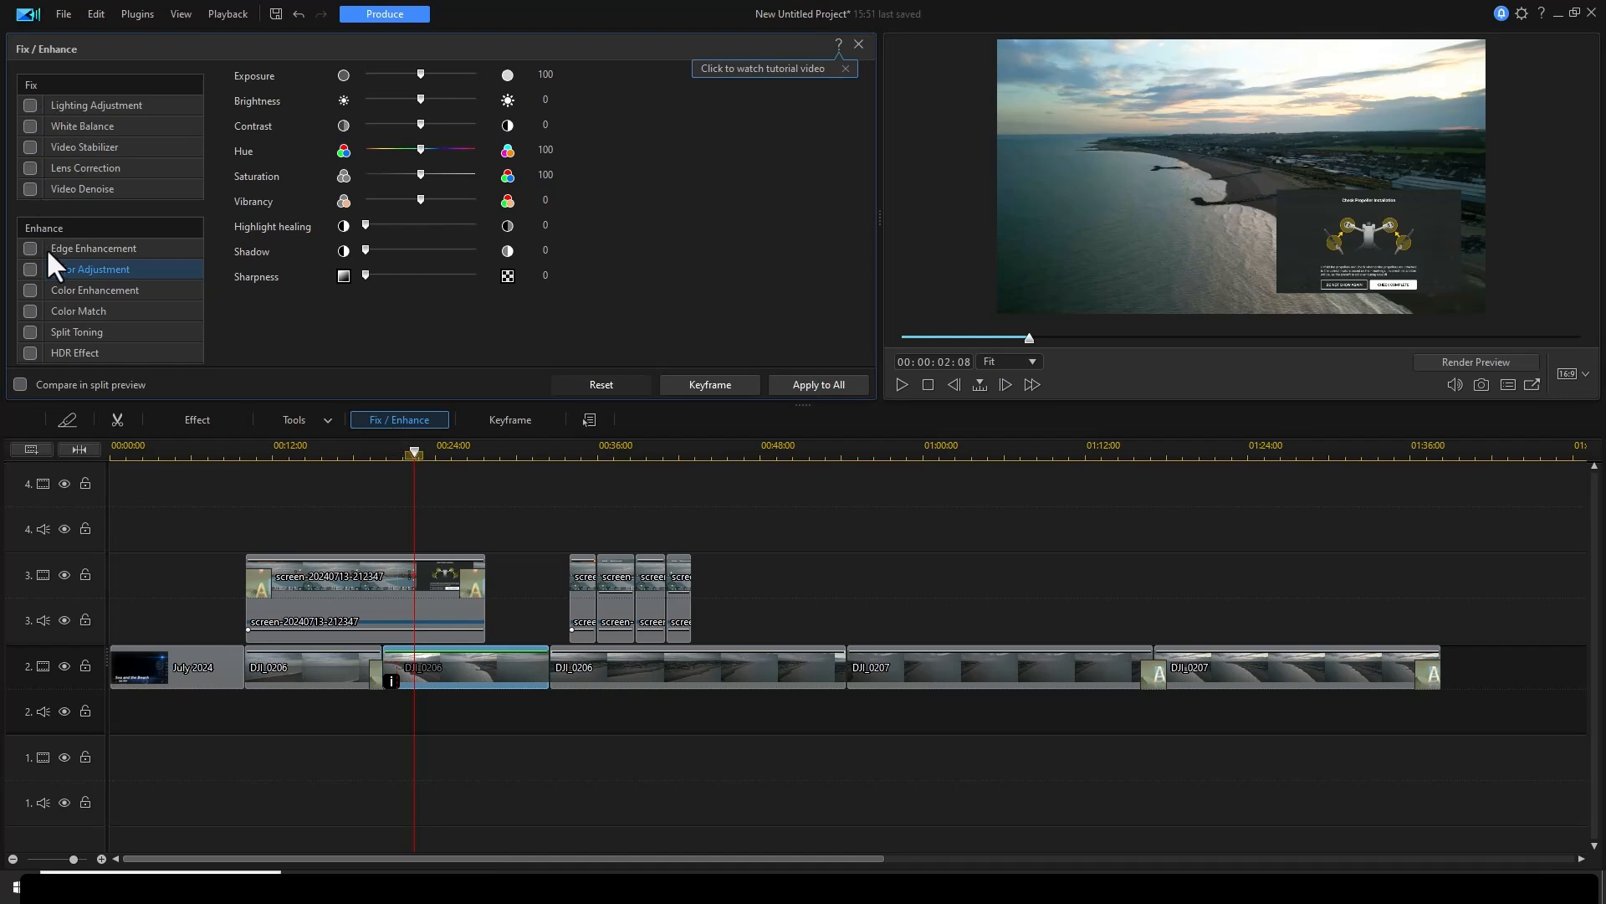
click(30, 268)
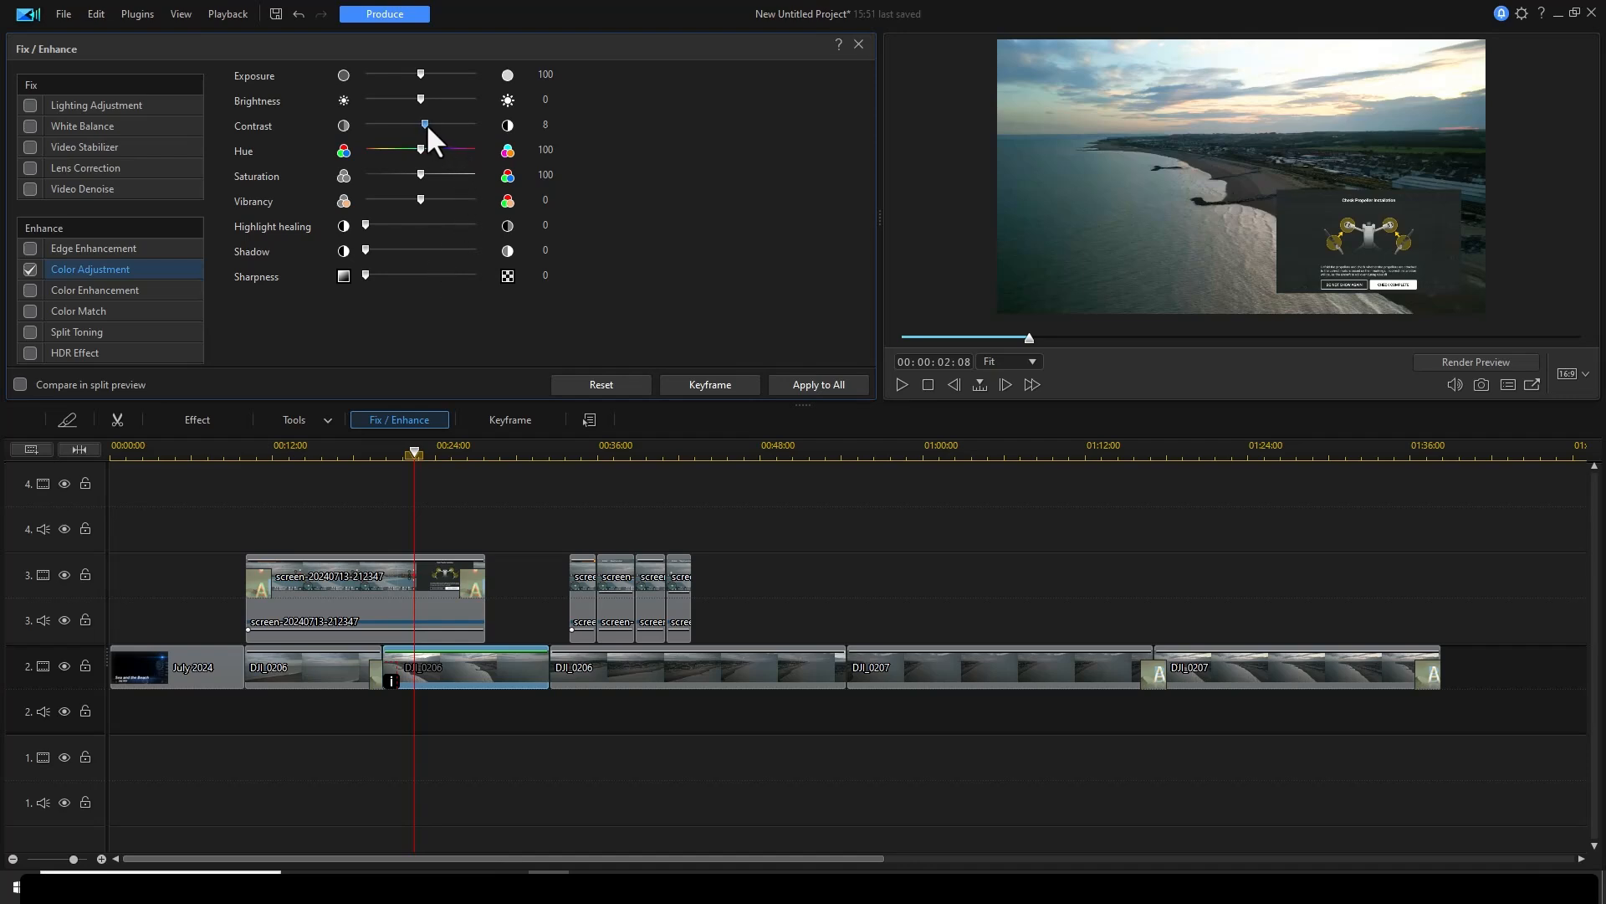
- Set the clip's contrast to 9, saturation to 108 and vibrancy to -2, and apply the color adjustment to all clips
drag(449, 122, 429, 174)
drag(426, 197, 423, 200)
drag(430, 174, 424, 174)
drag(434, 170, 433, 168)
click(818, 384)
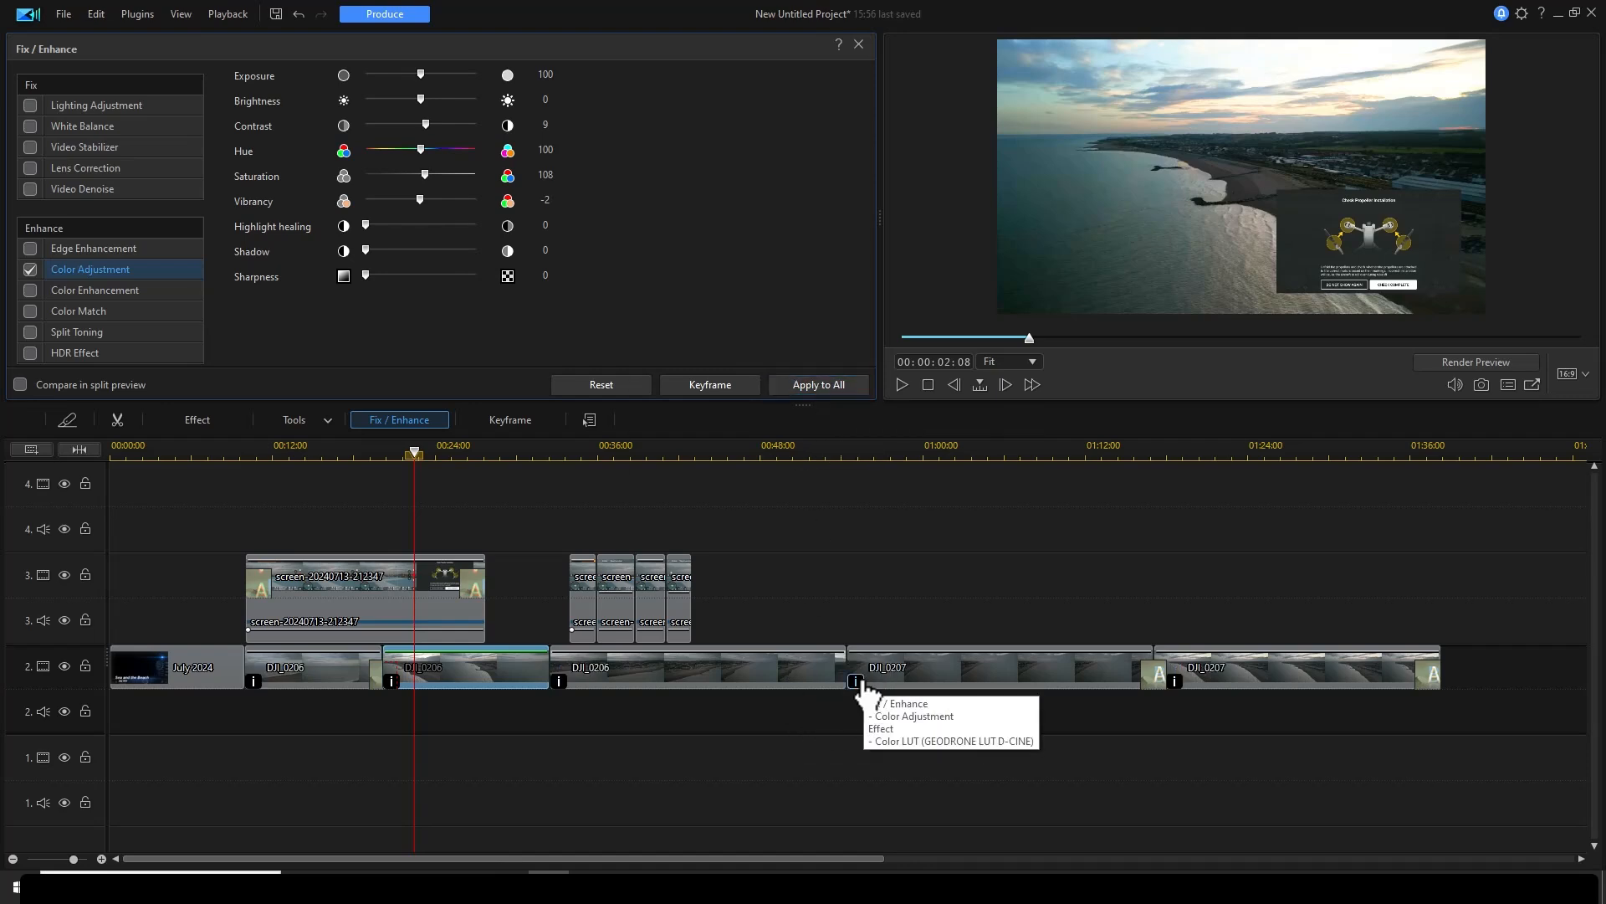
- Check the effects listed on the drone clips, close the enhancement settings, and scrub the timeline to review the graded footage
mouse_move(860, 691)
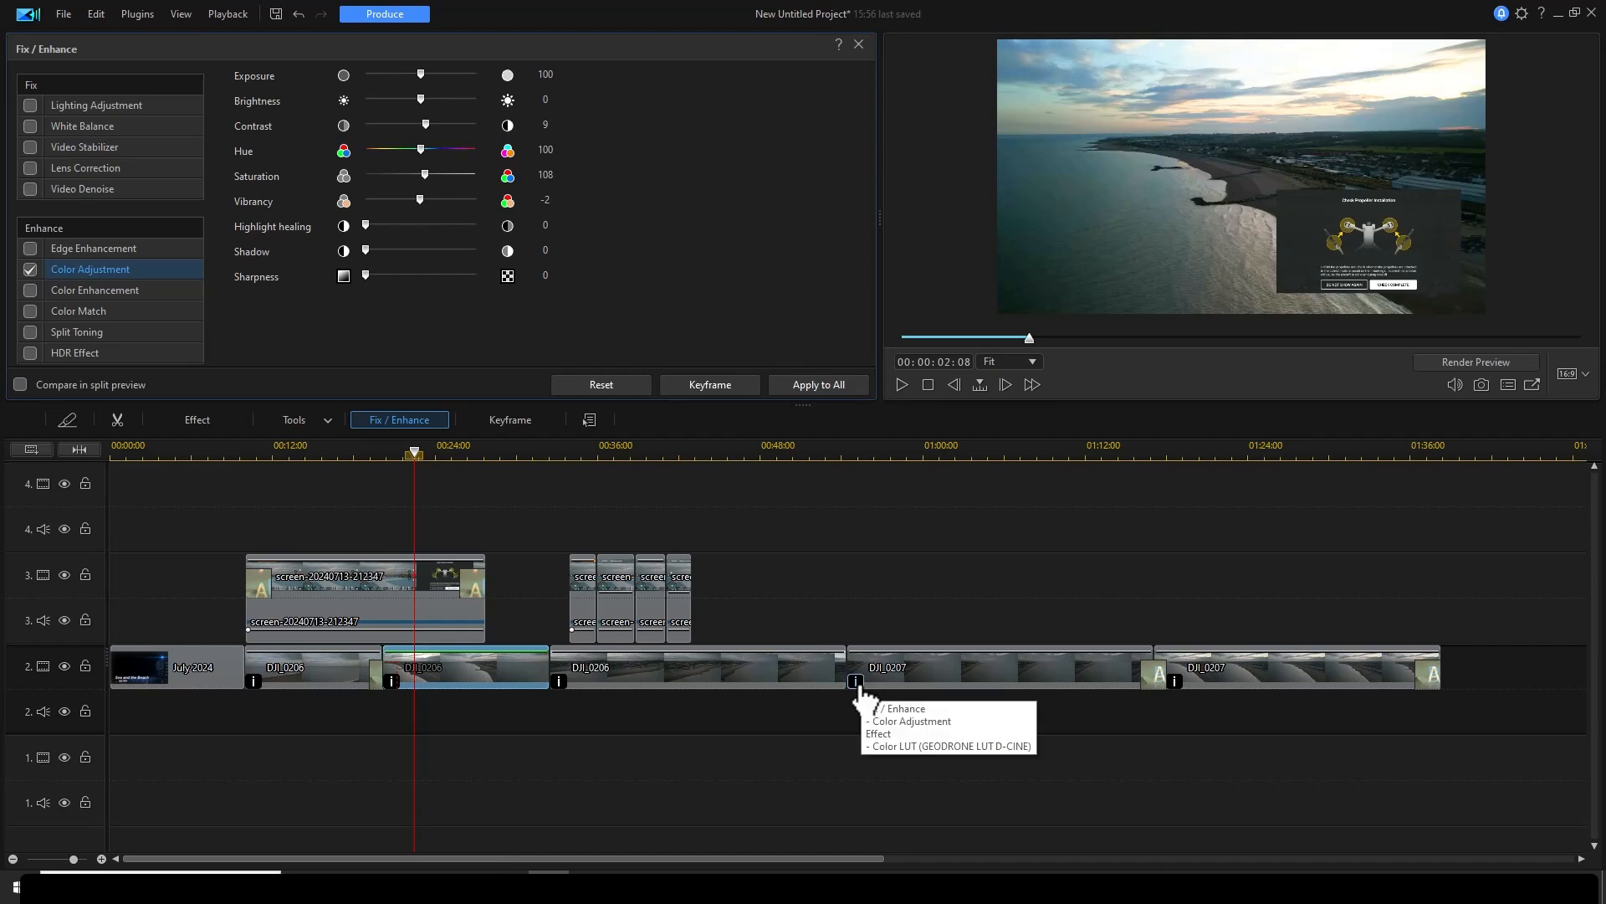
mouse_move(1176, 686)
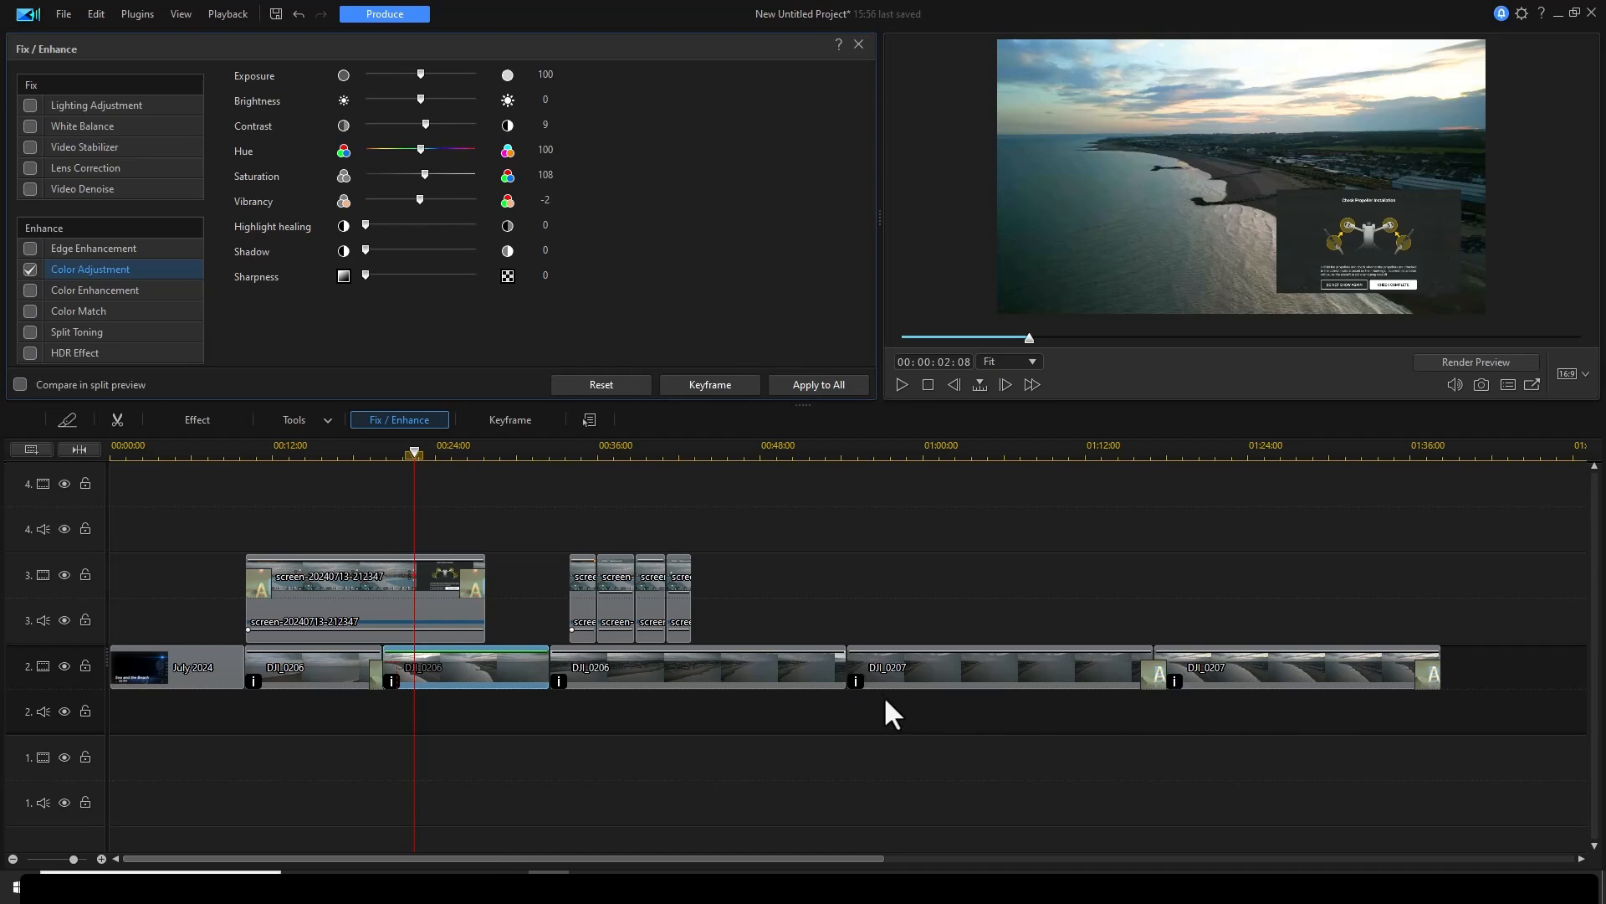
mouse_move(560, 688)
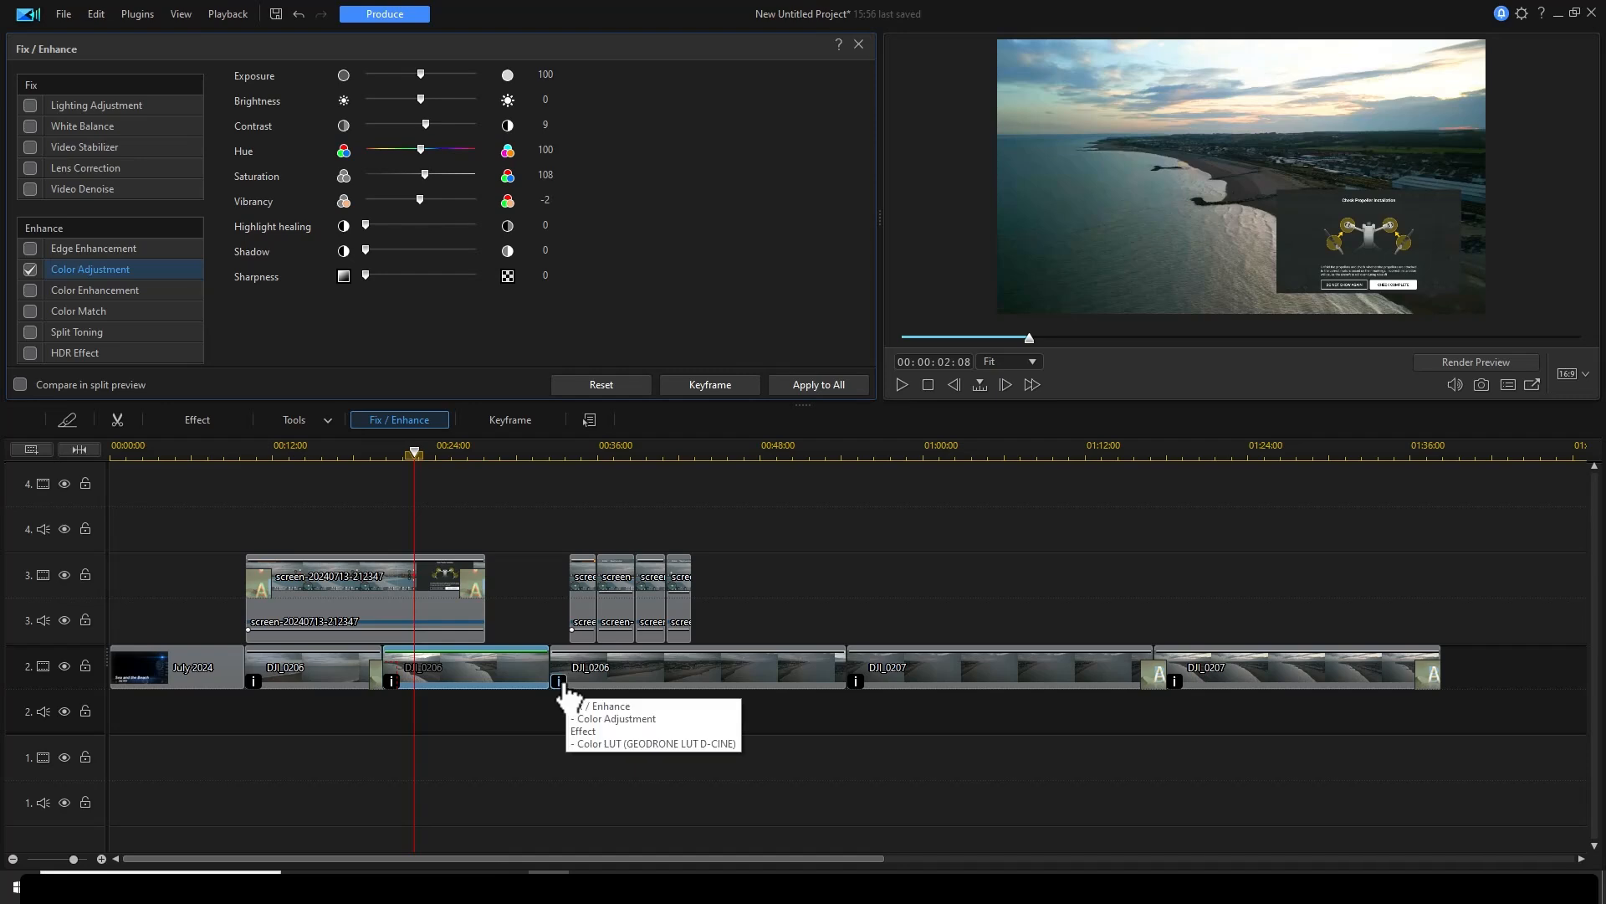
click(535, 516)
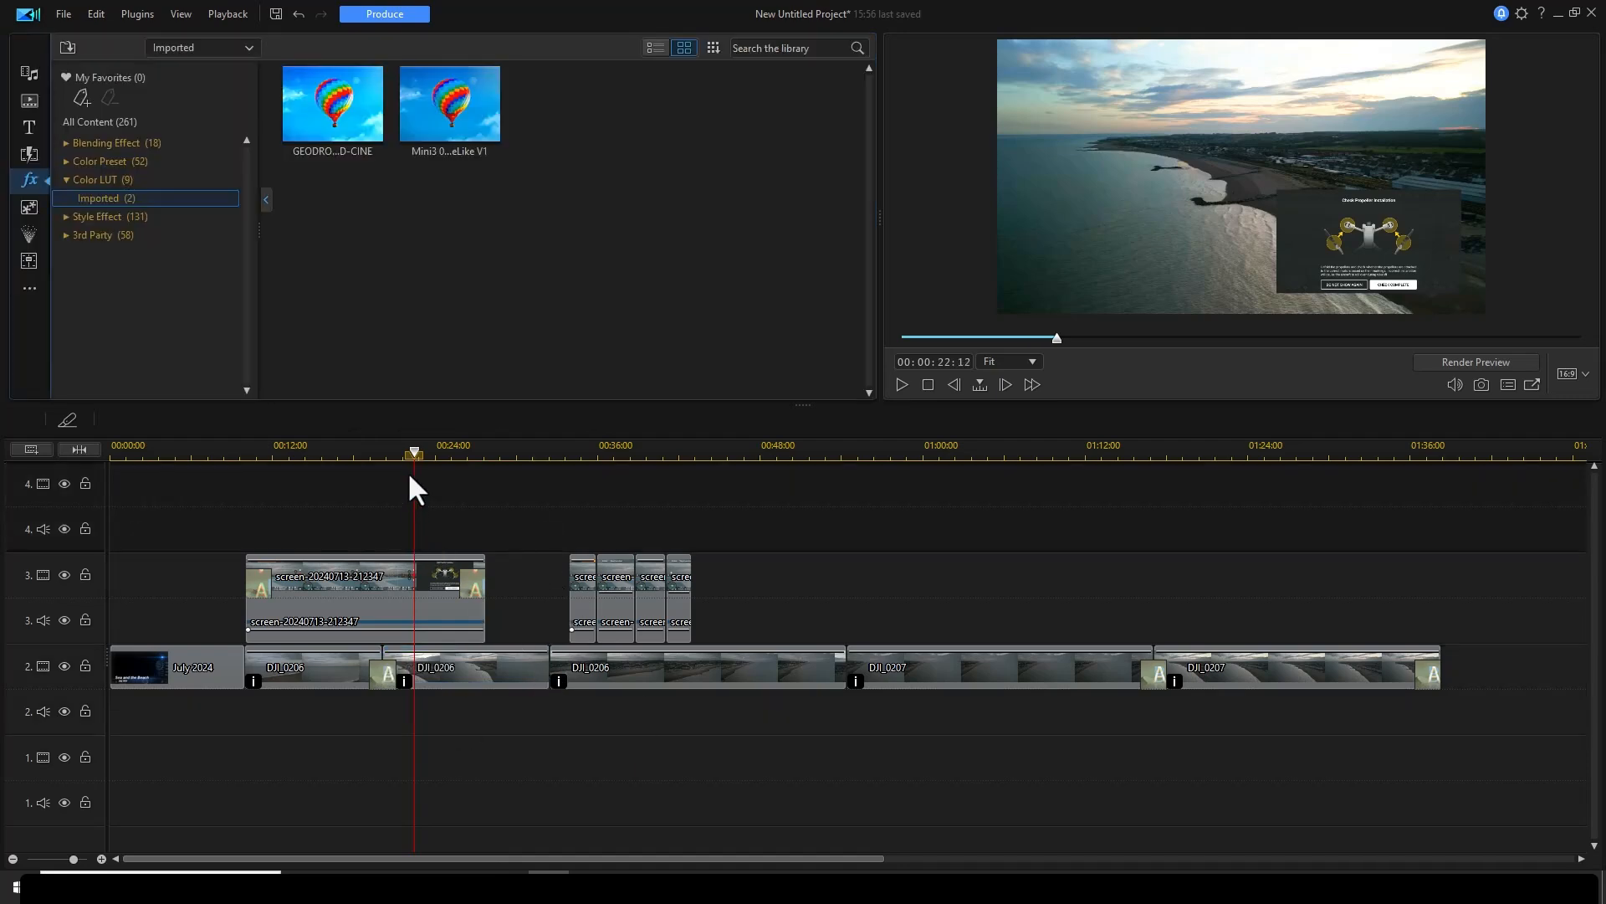
drag(416, 490, 1117, 495)
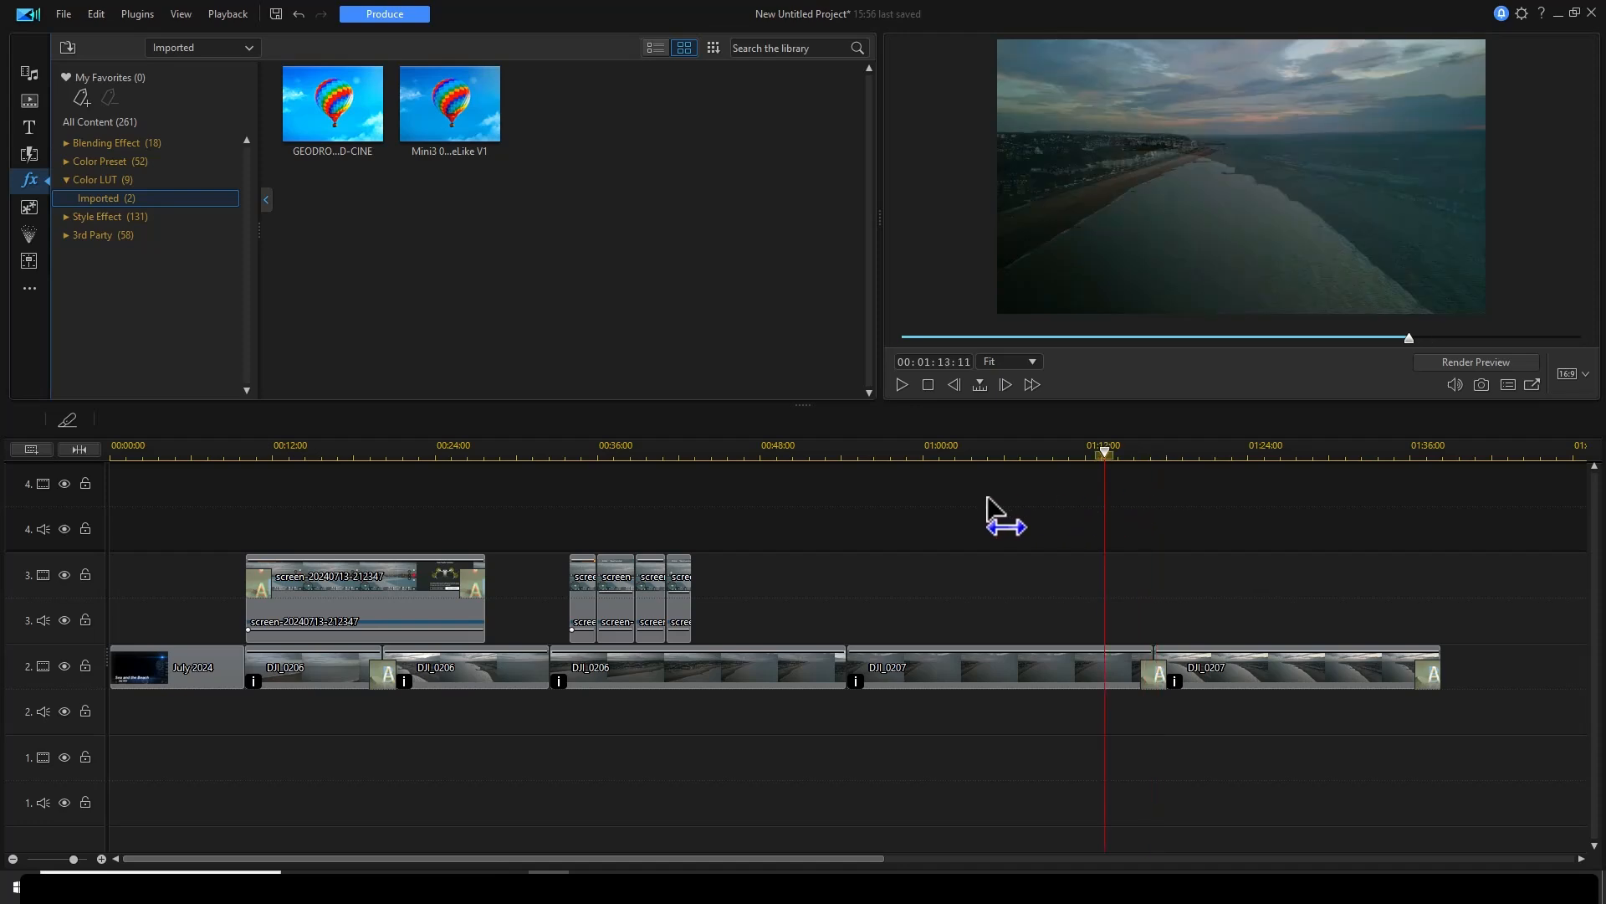
drag(987, 499, 538, 523)
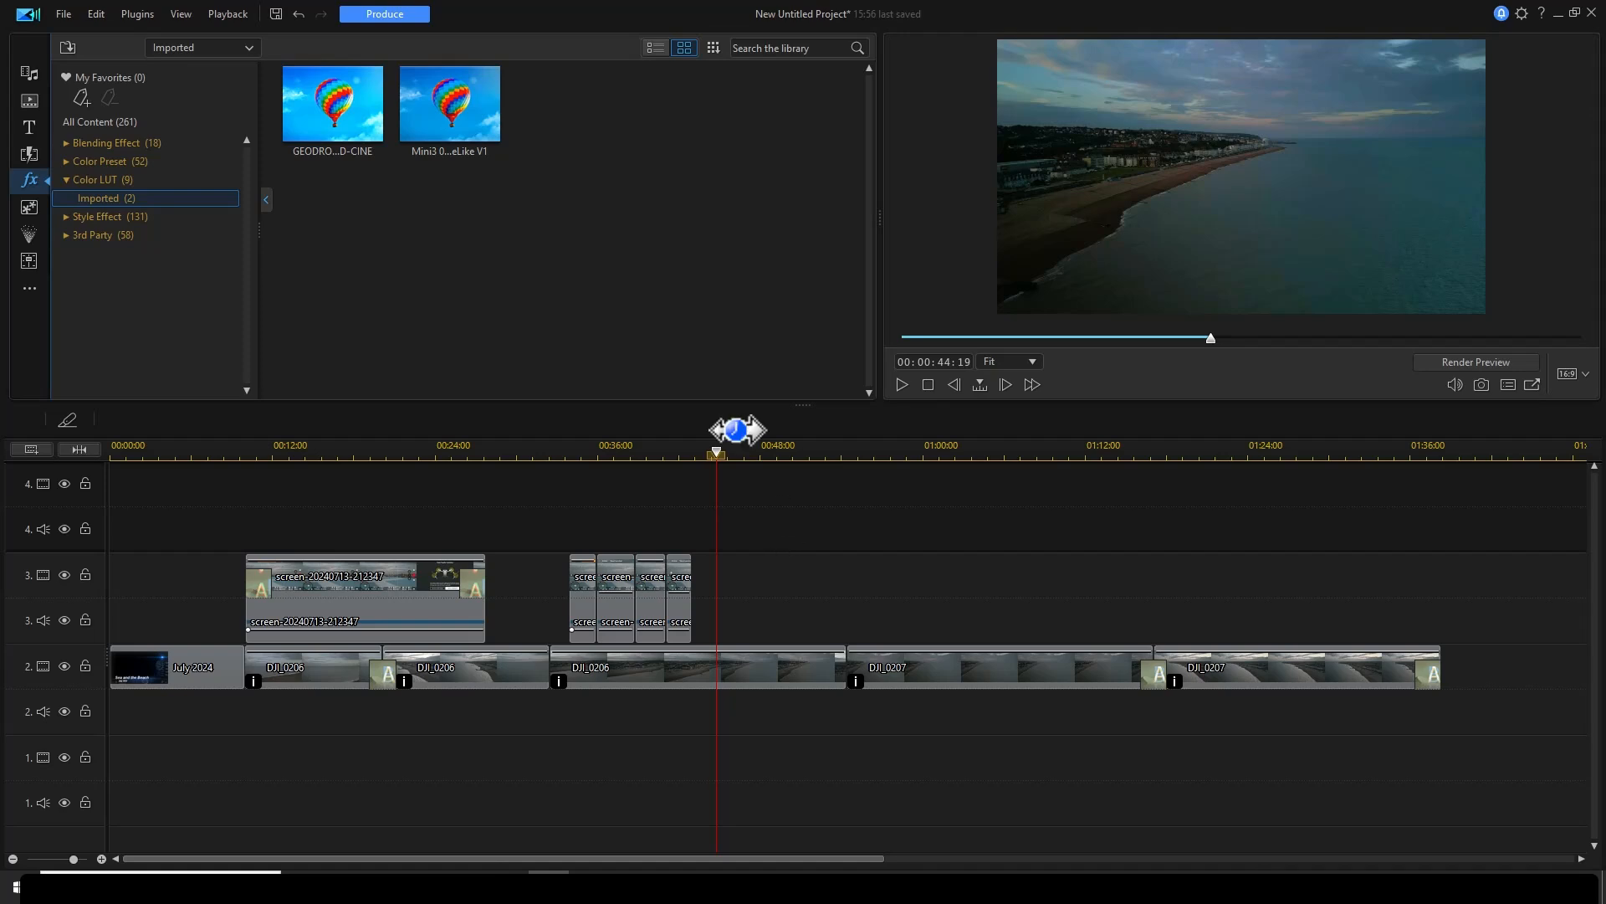
- Open the production settings, run the Profile Analyzer, and accept the best matched 3840x2160, 25 fps MP4 profile
click(399, 14)
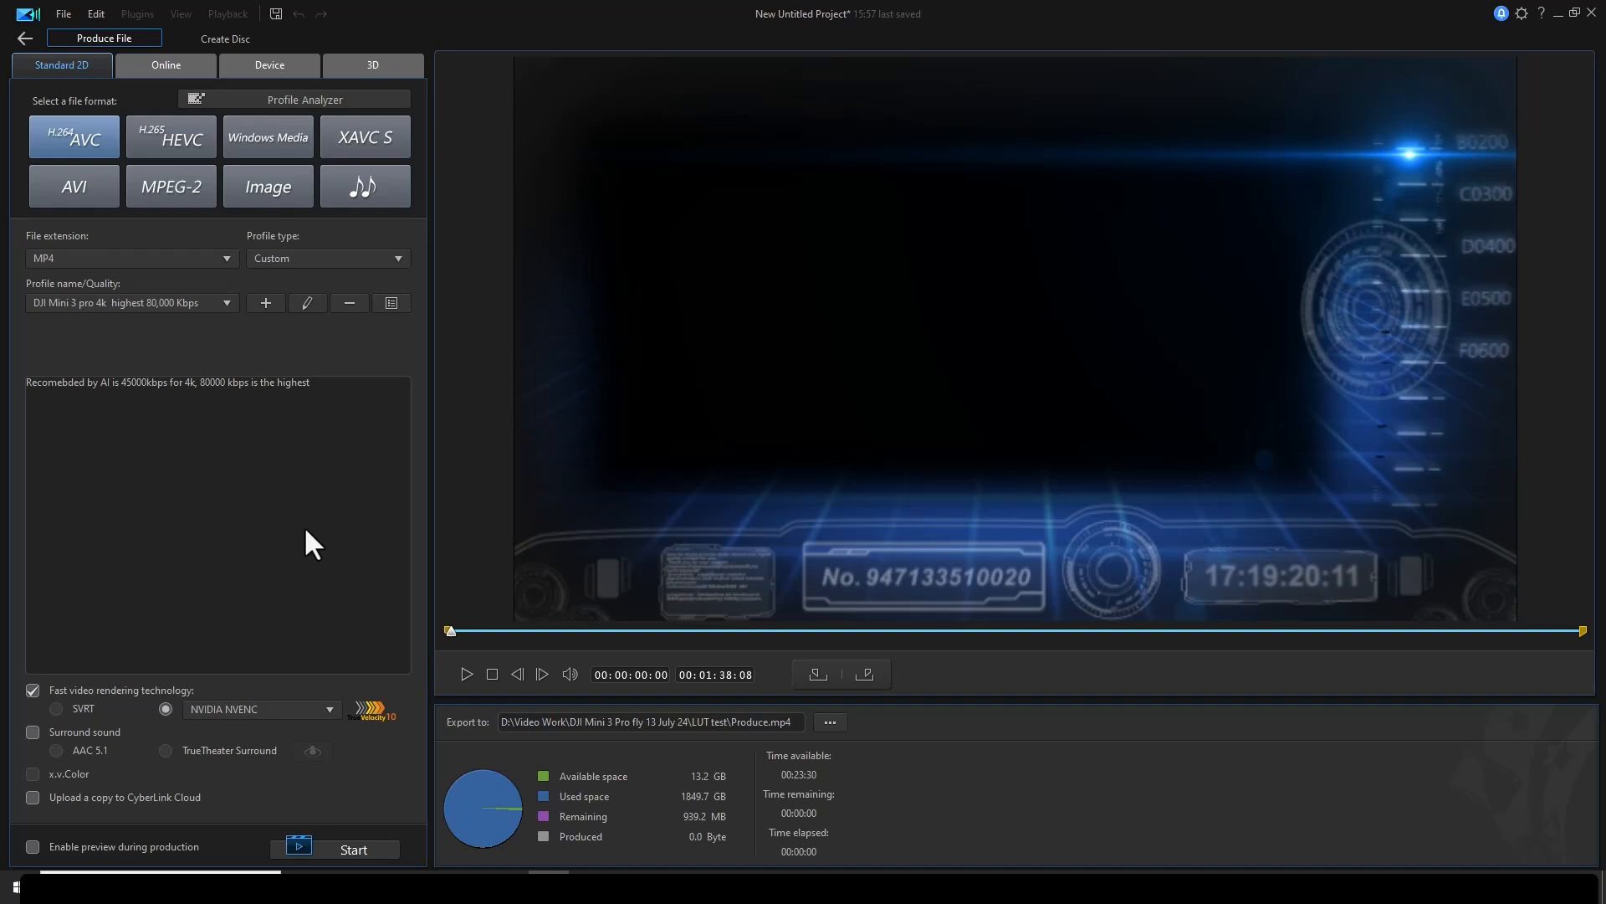
click(320, 98)
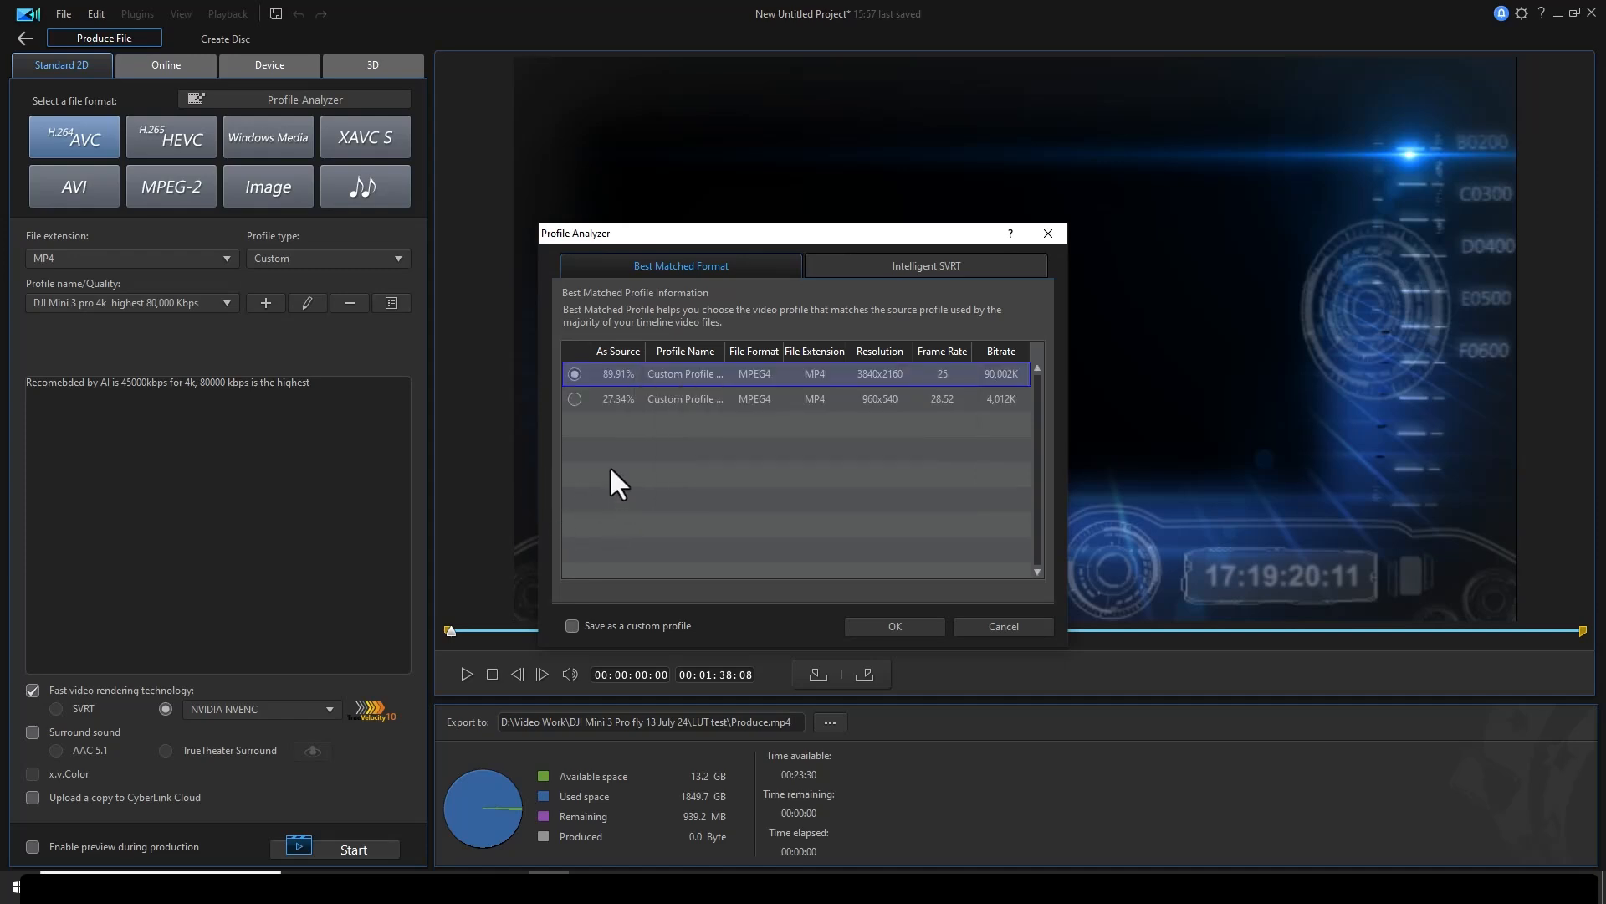
mouse_move(623, 378)
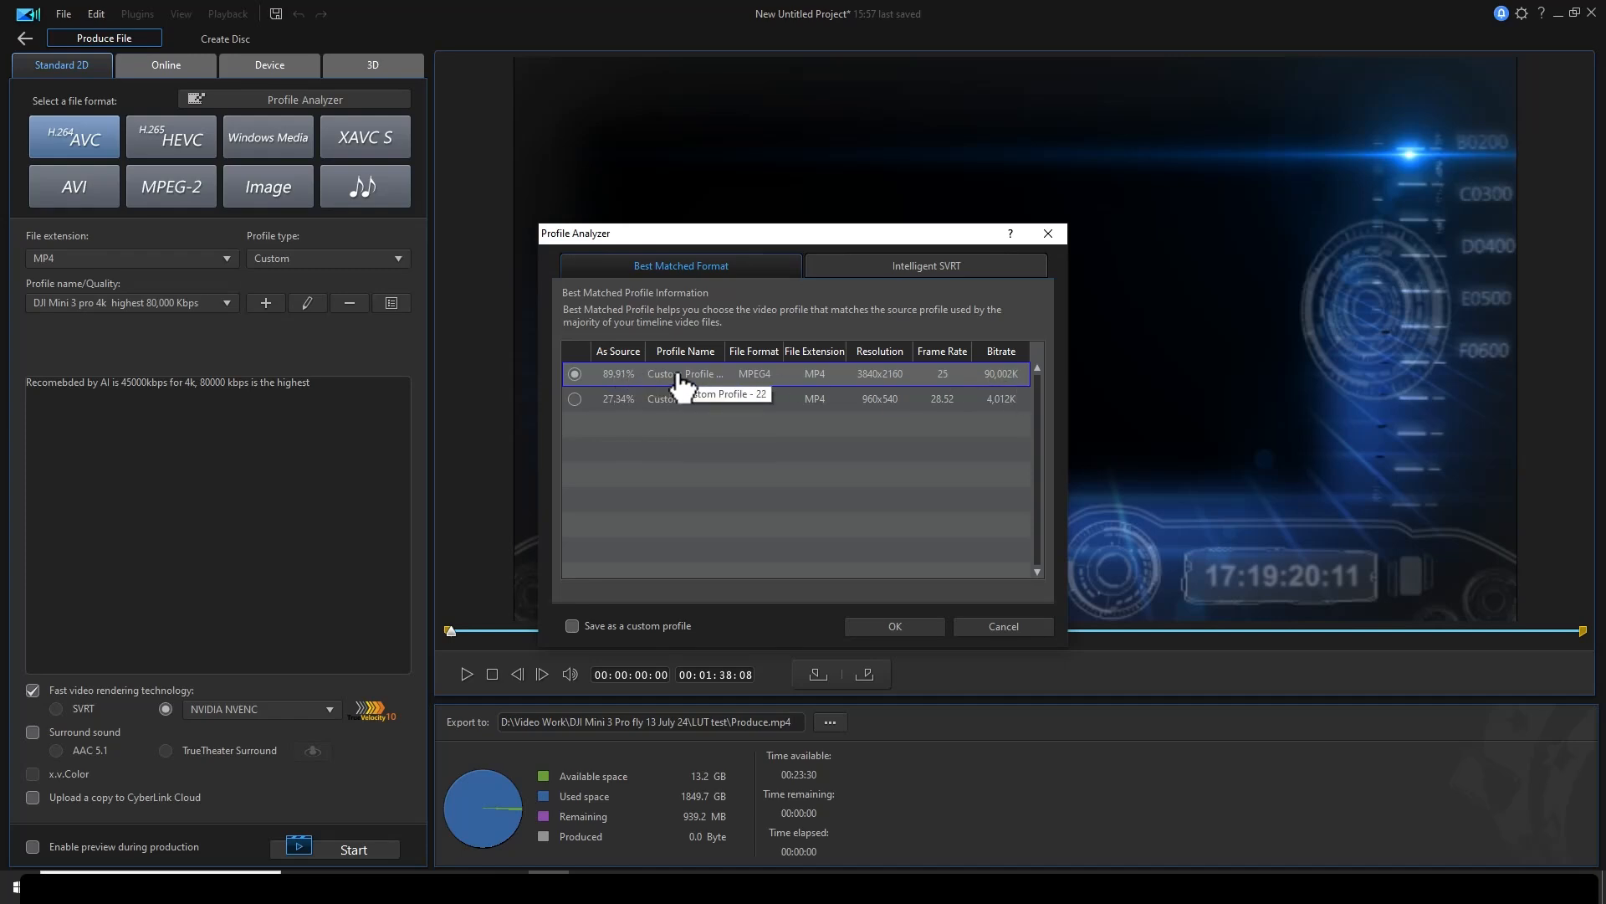
click(918, 630)
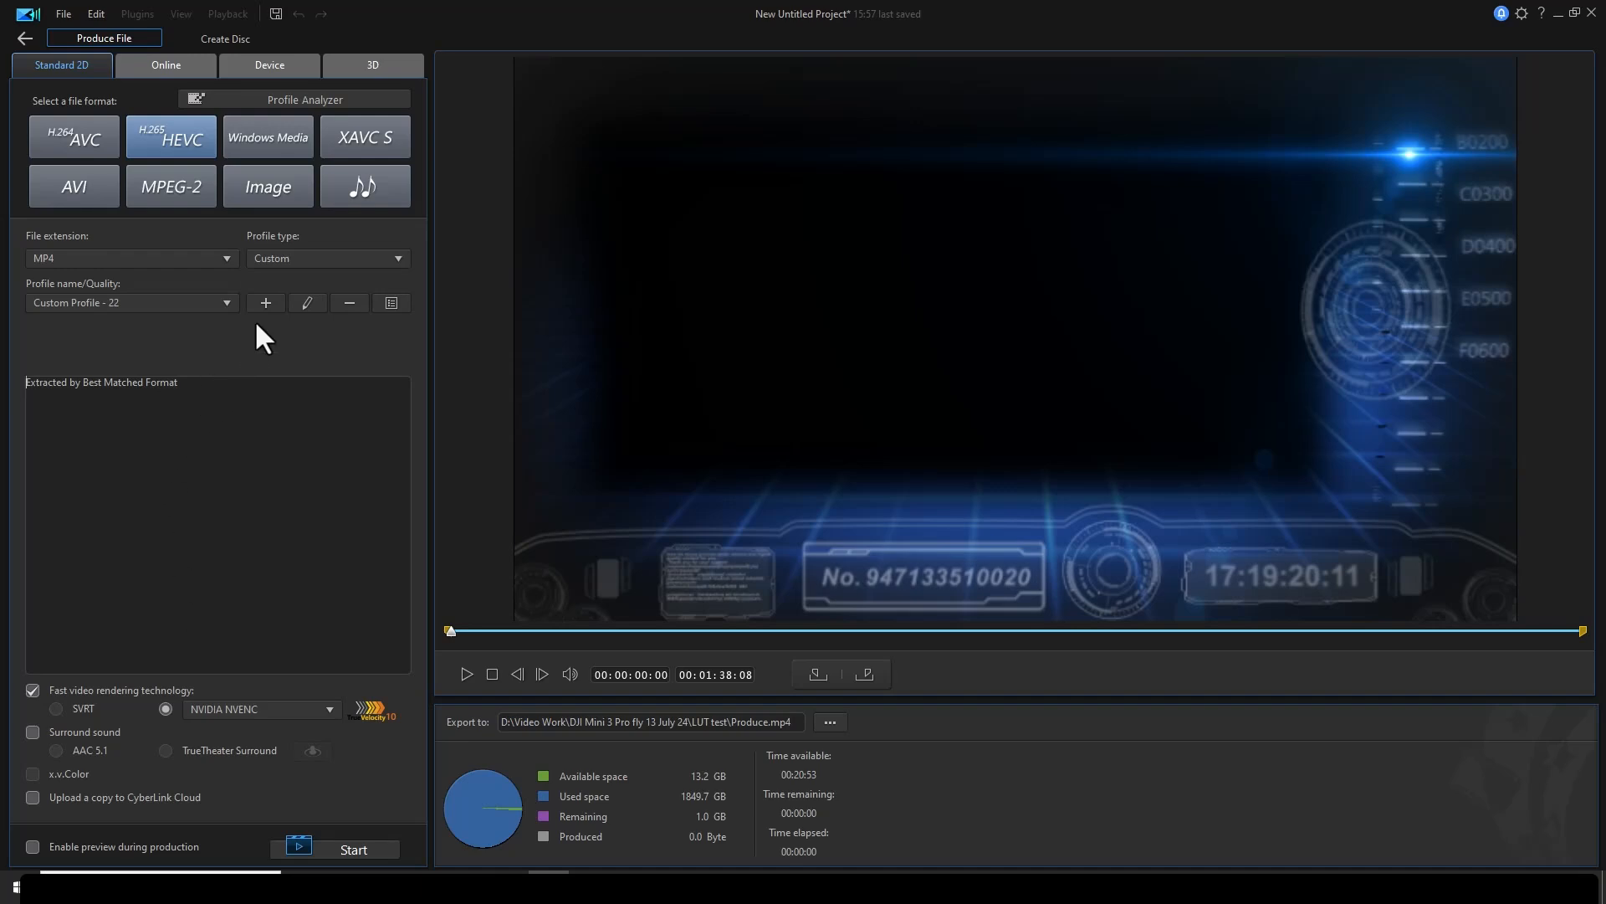
- Examine the video settings and resolution options of the Custom Profile - 22 quality profile, and cancel without saving
click(307, 304)
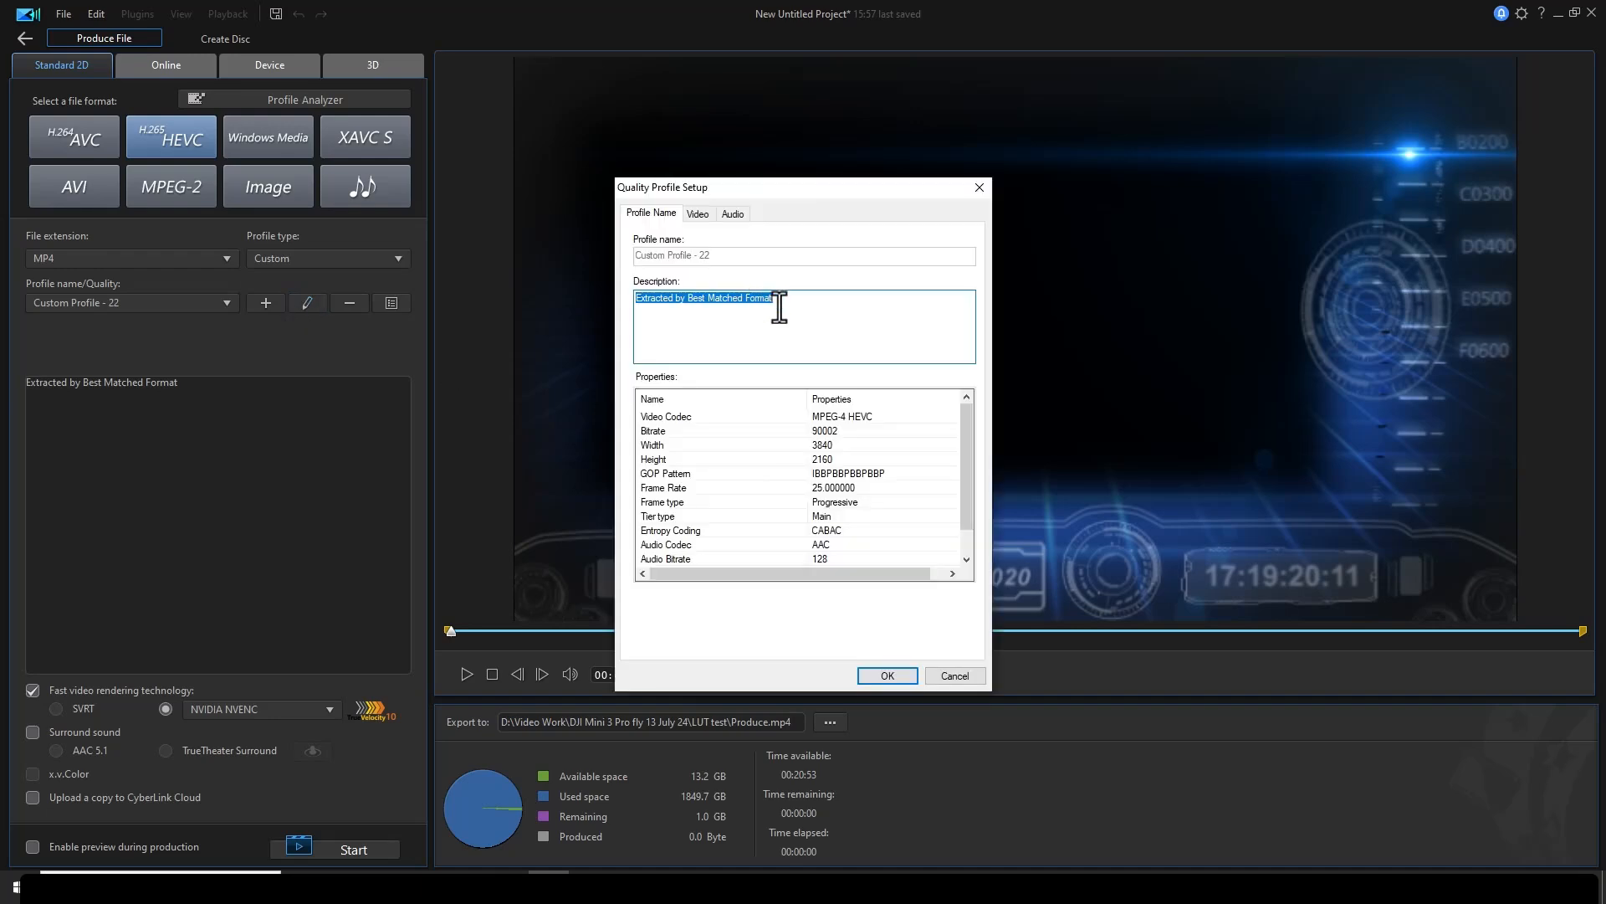
click(697, 214)
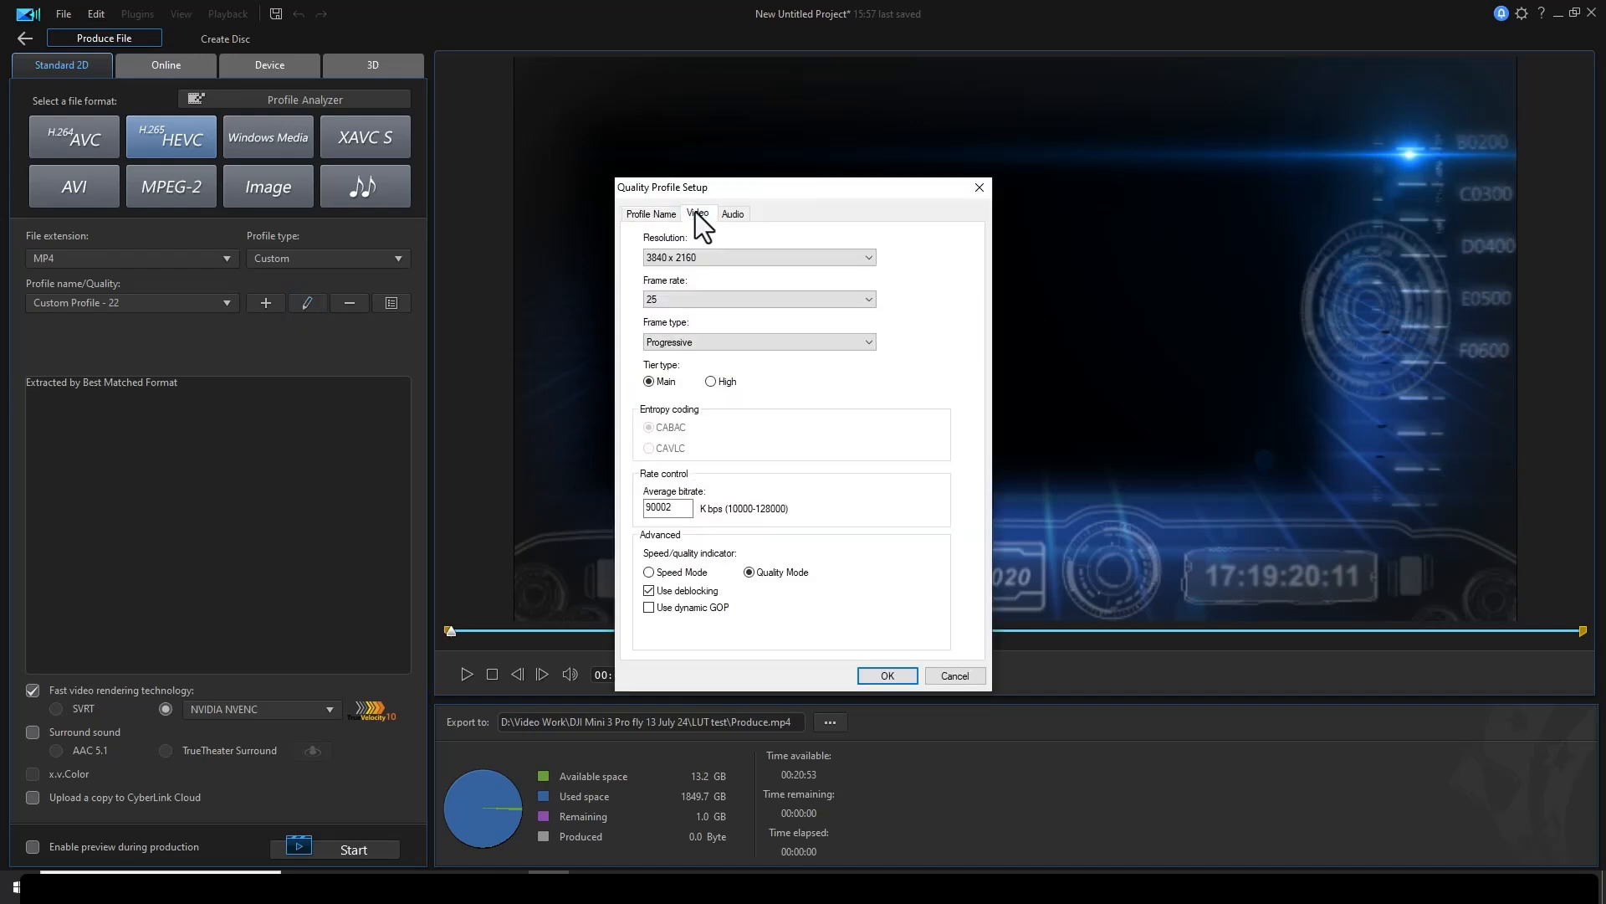
click(861, 260)
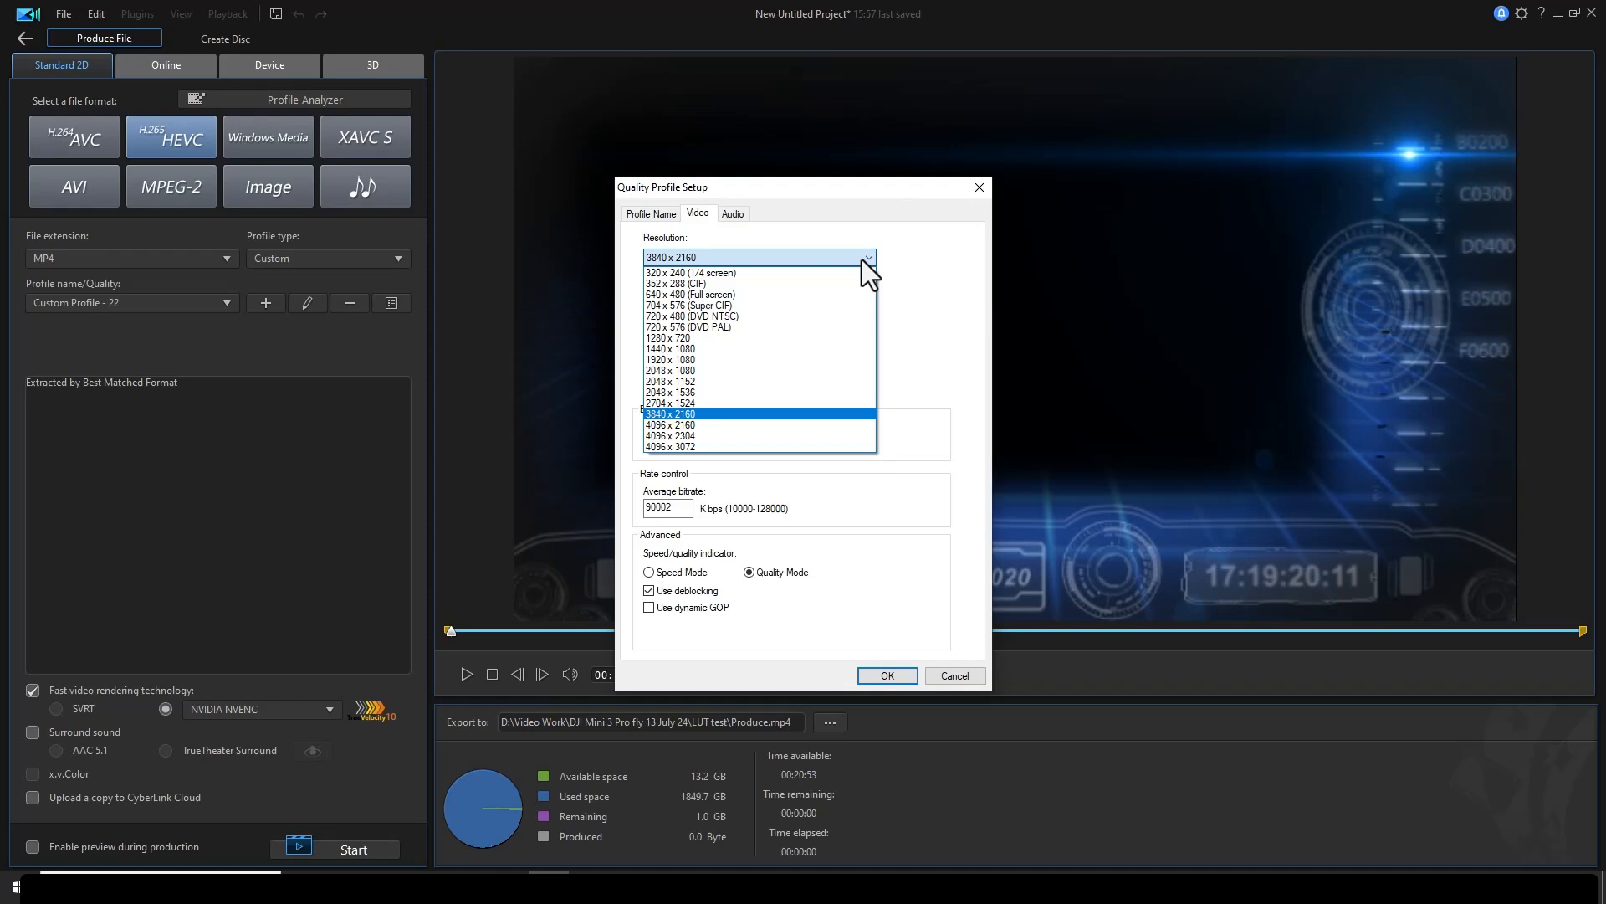
click(907, 251)
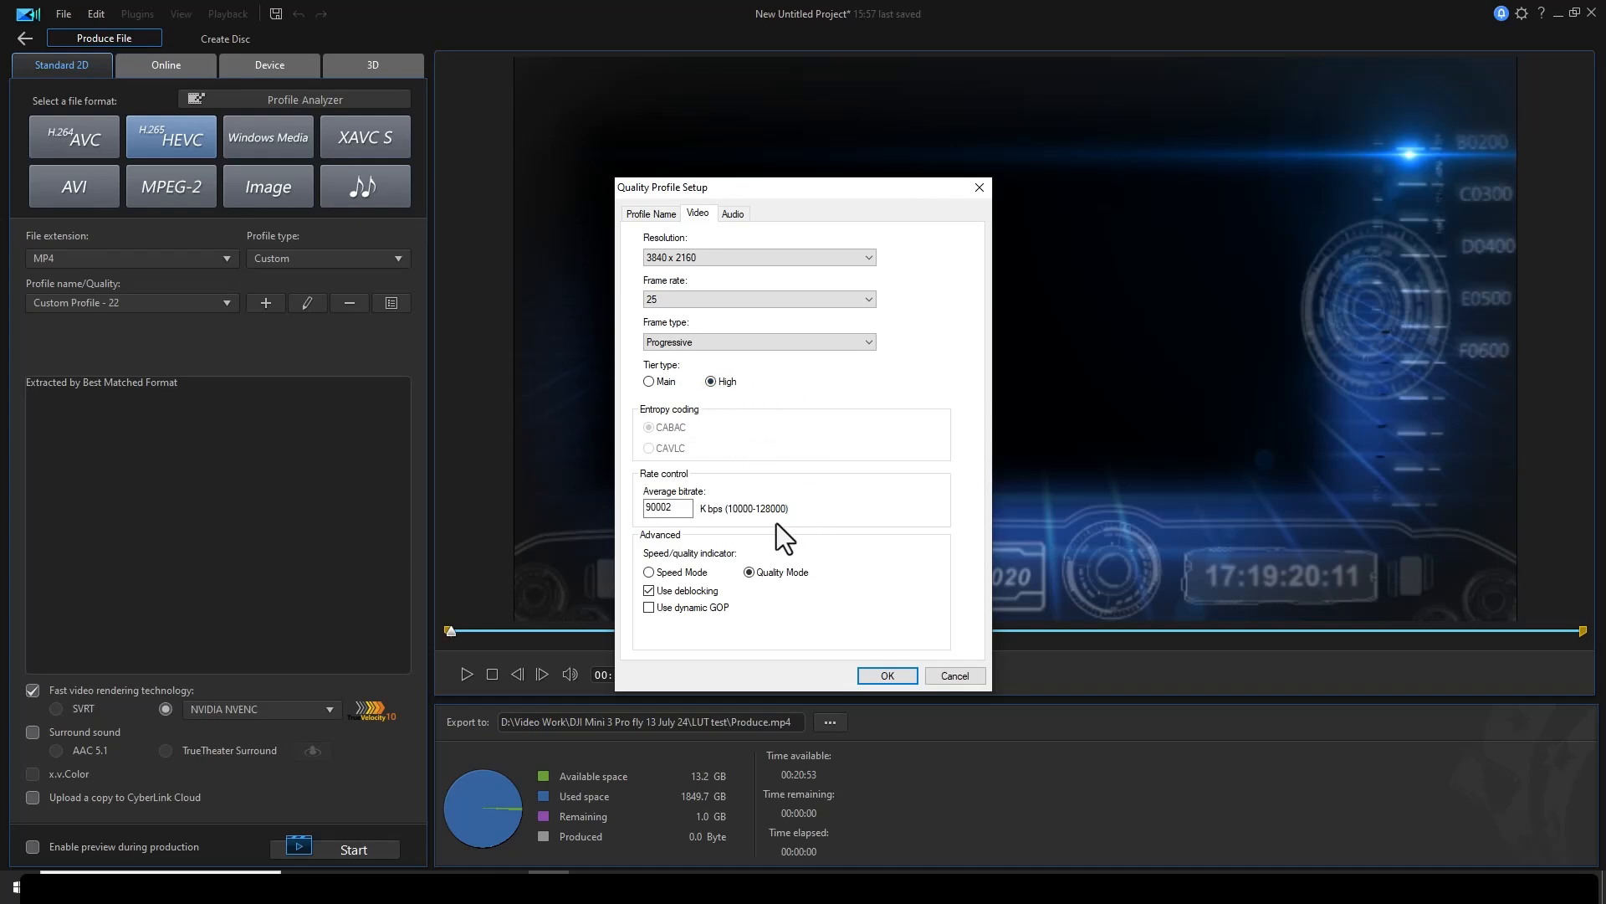
click(950, 681)
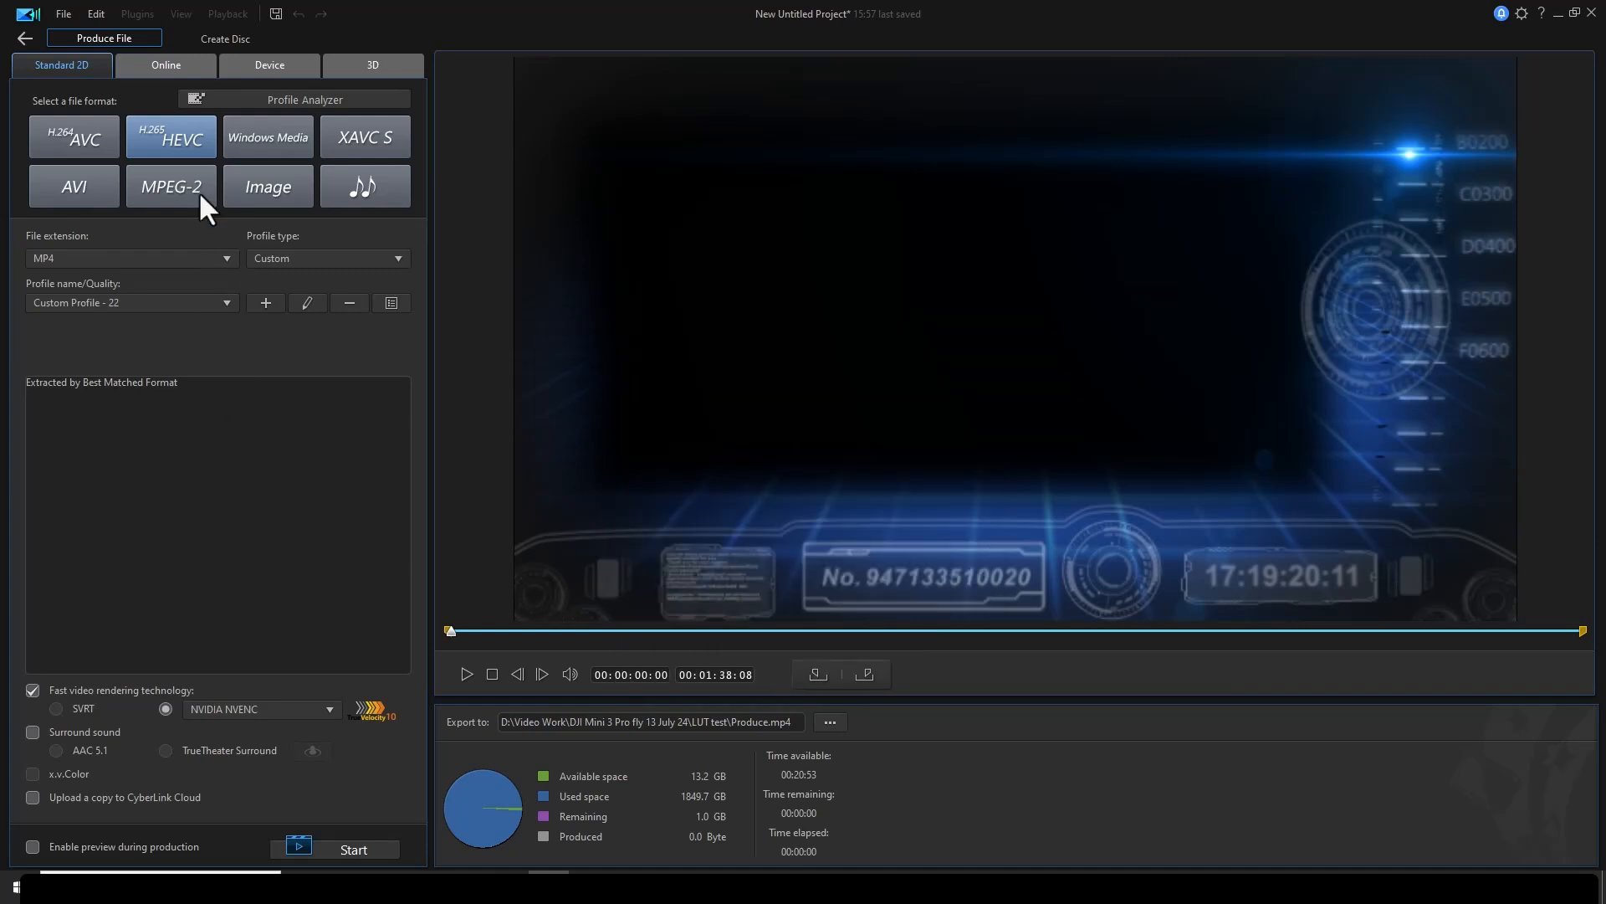
- Switch the output format to H.264 AVC and inspect the video settings and average bitrate of the DJI Mini 3 pro 4k highest 80,000 Kbps profile
click(73, 138)
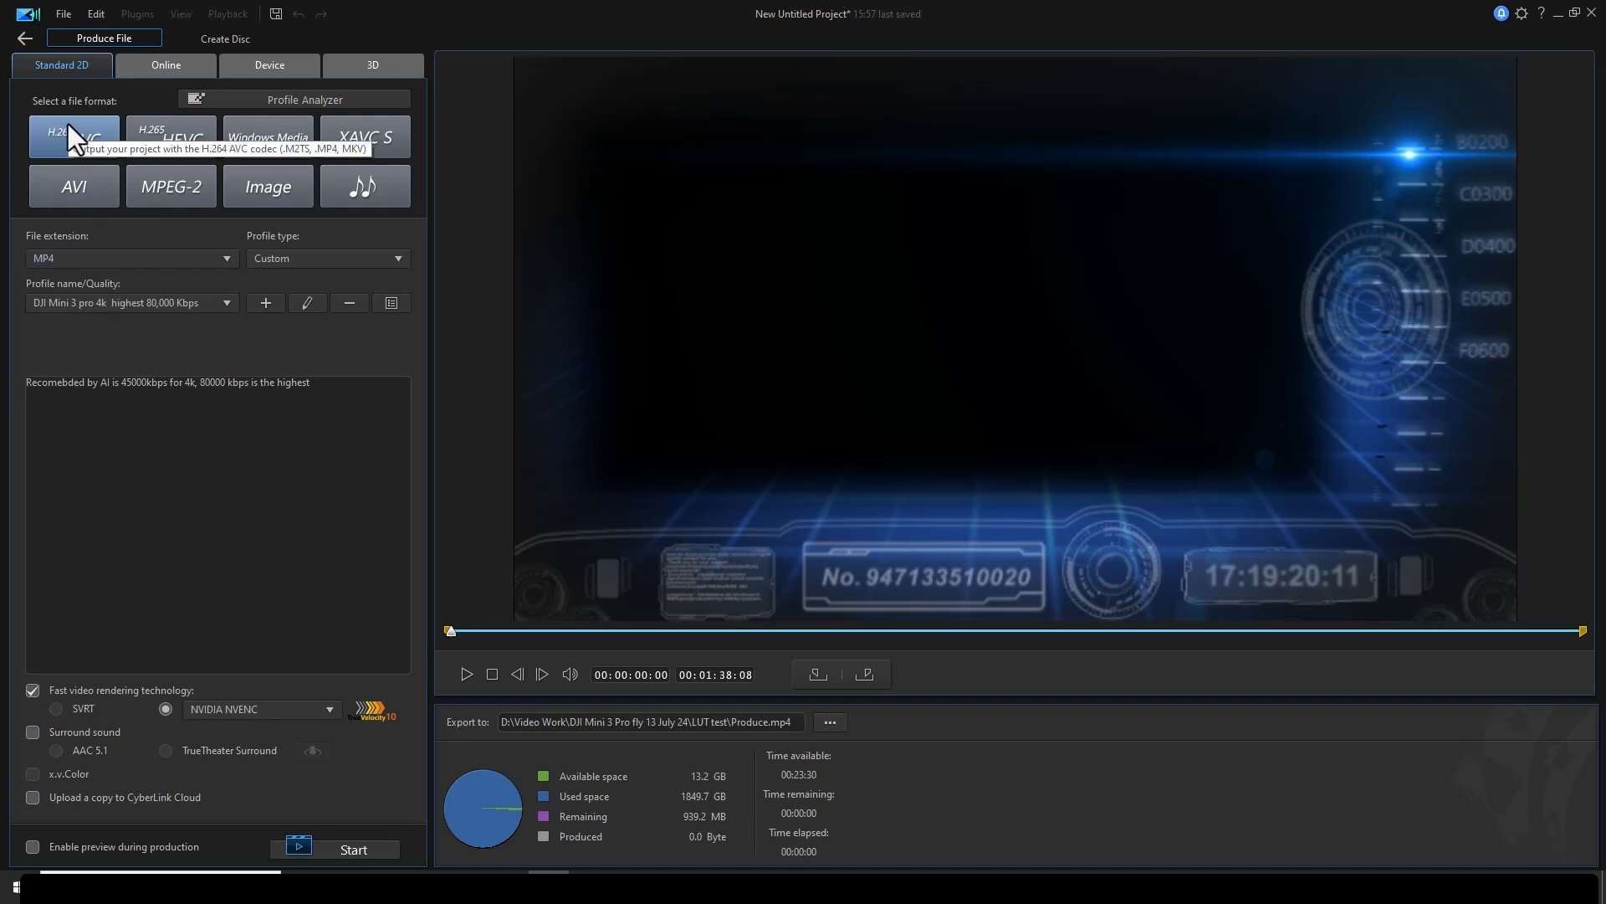
click(307, 303)
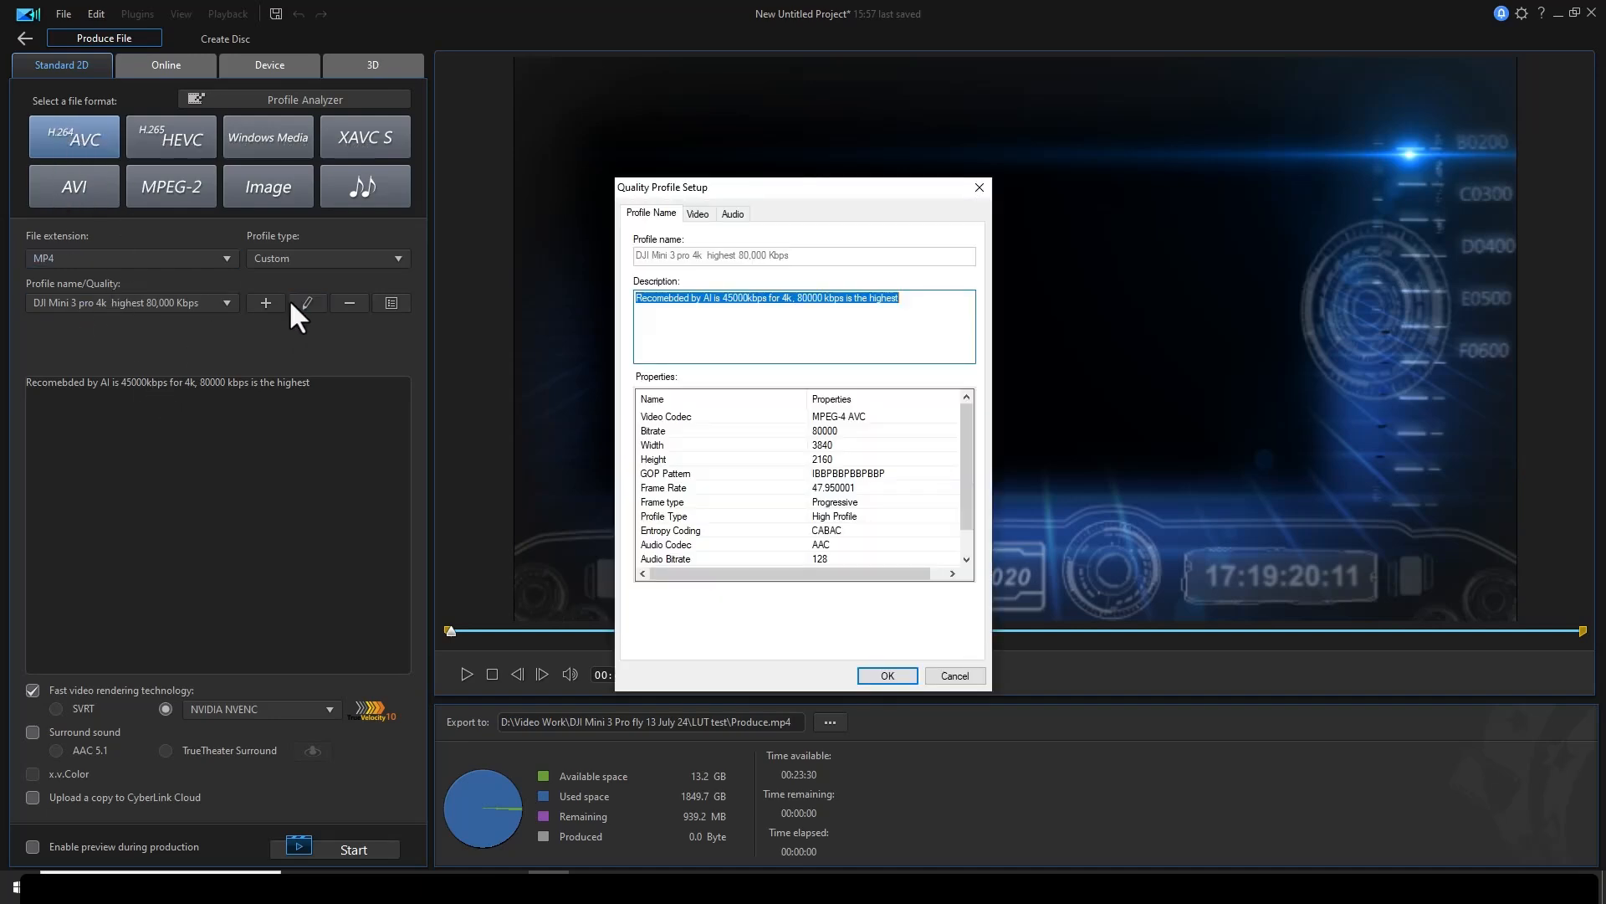
click(697, 214)
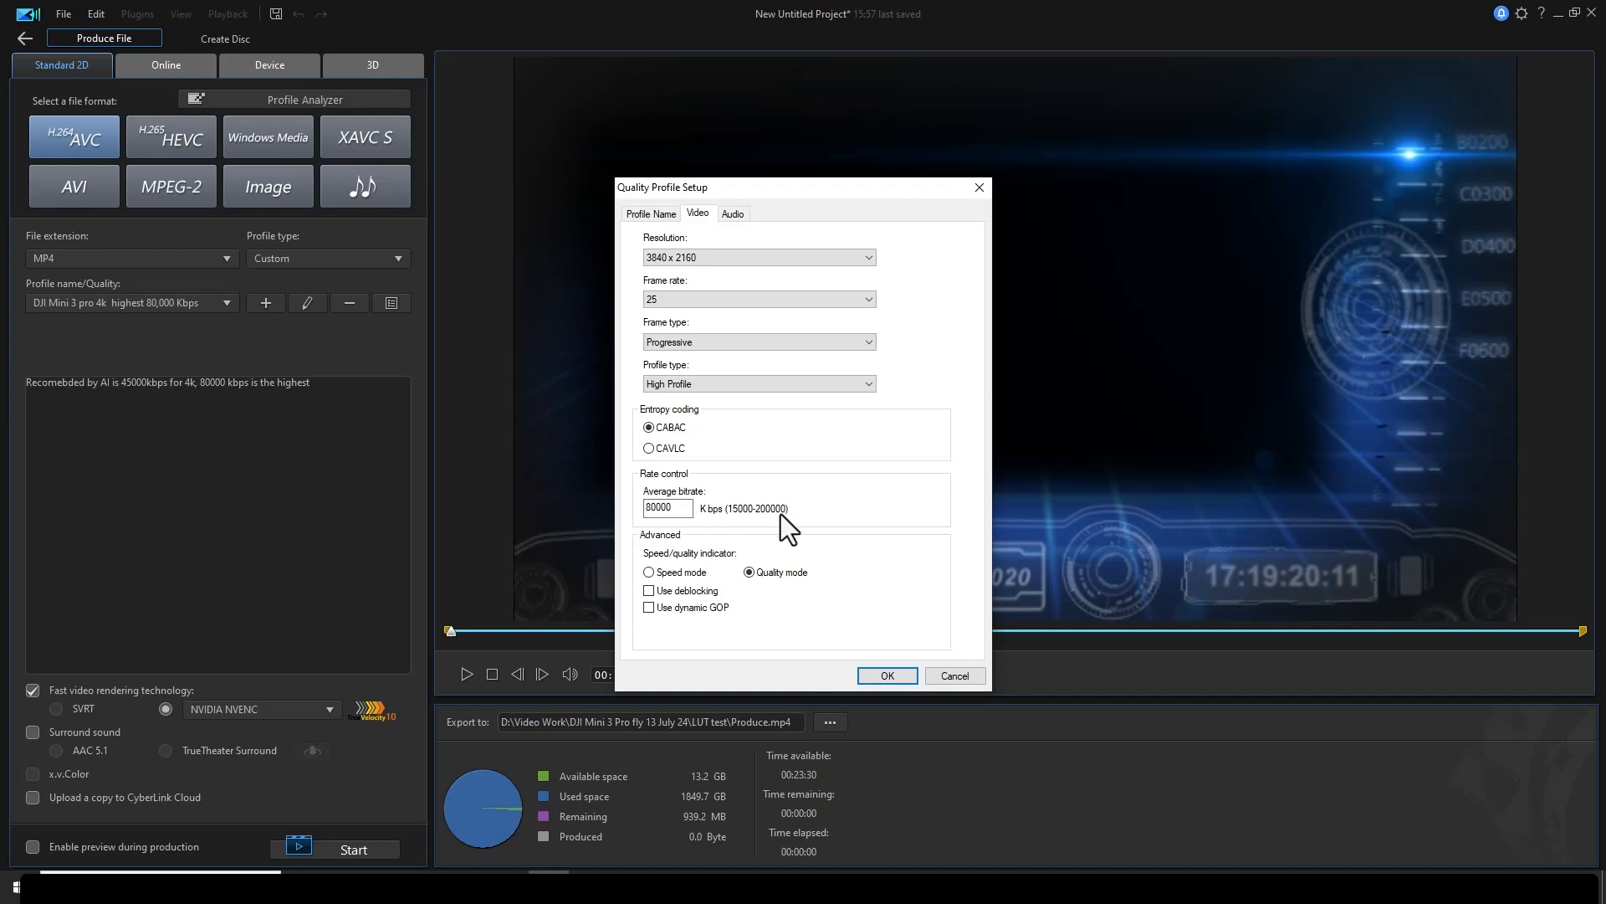
click(685, 514)
click(652, 507)
- Review the profile's audio settings and compression rate options, return to its summary, and close the setup without saving
click(735, 212)
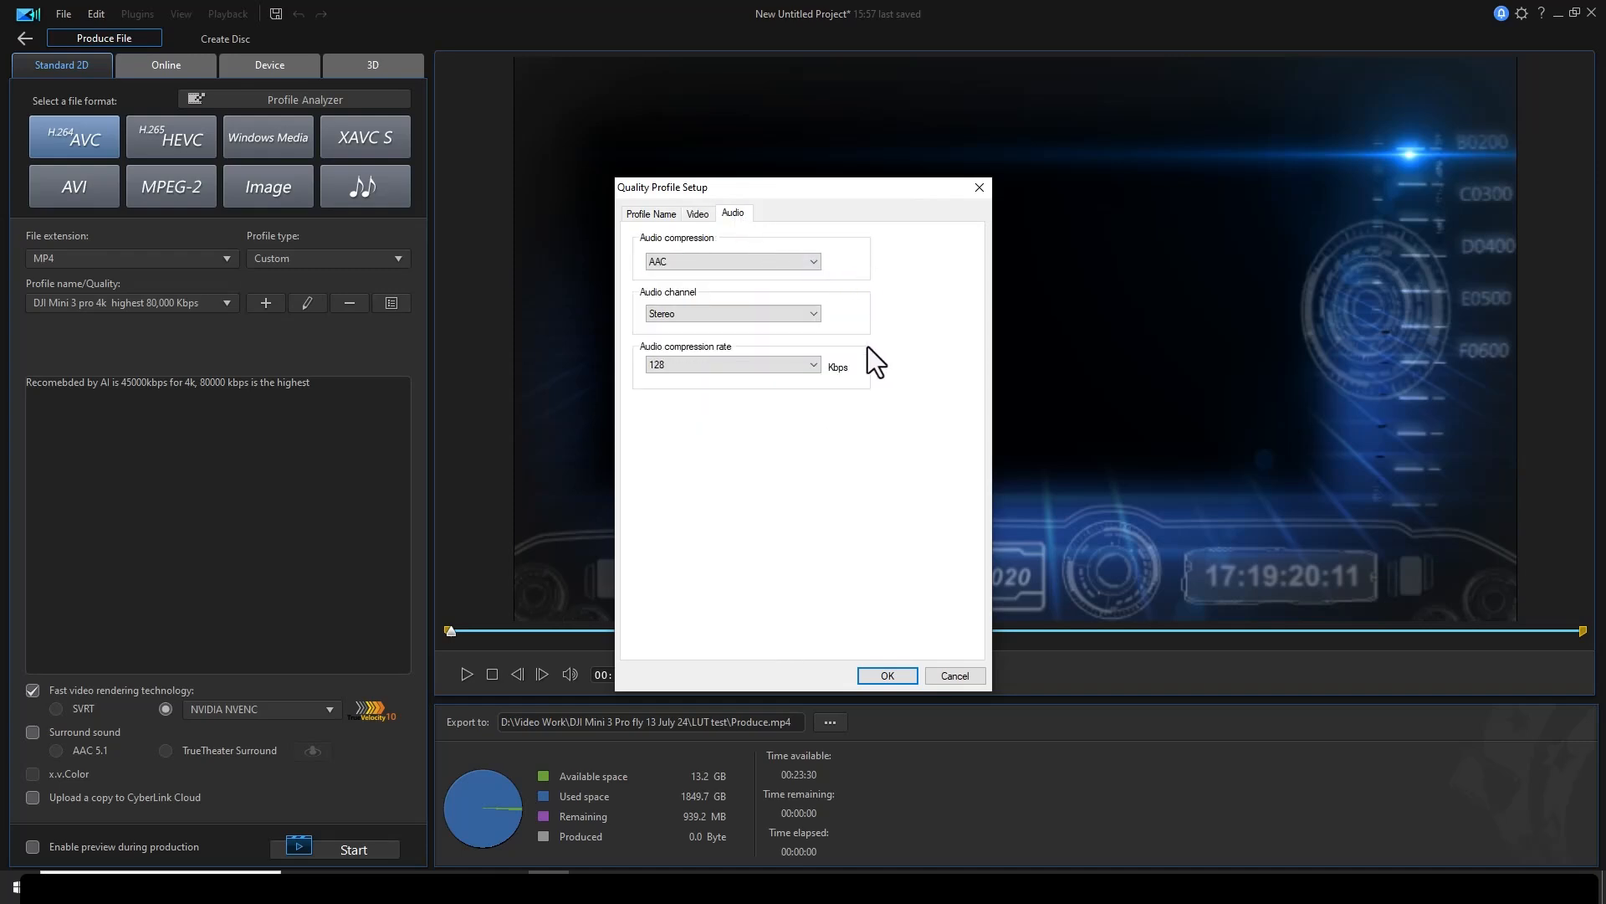
click(731, 365)
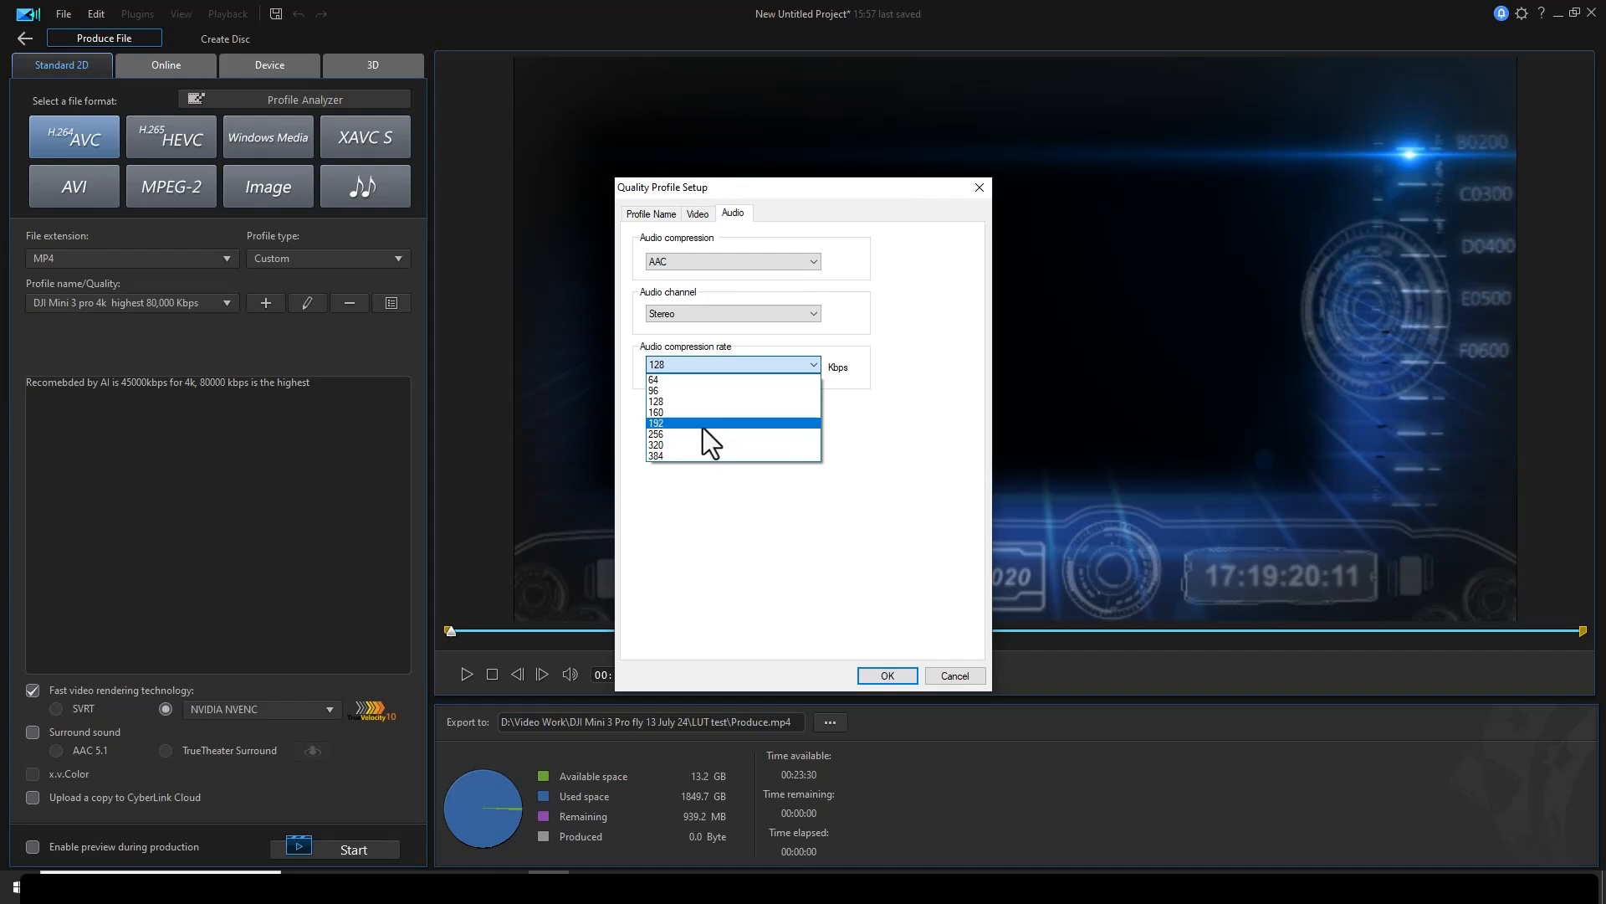
click(880, 410)
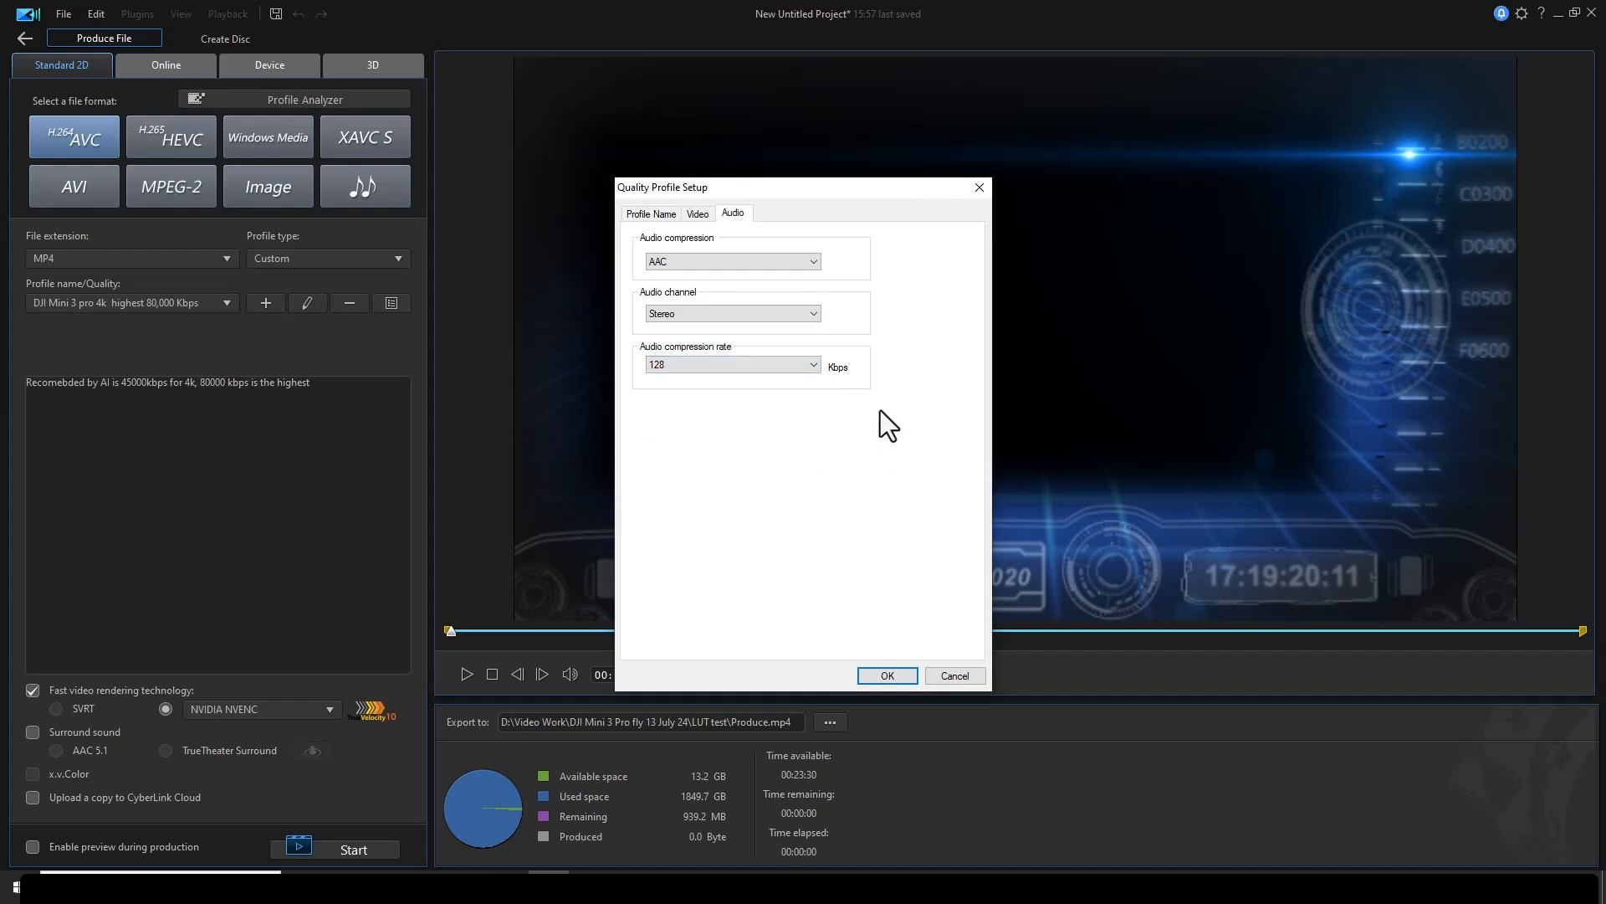
click(695, 213)
click(650, 215)
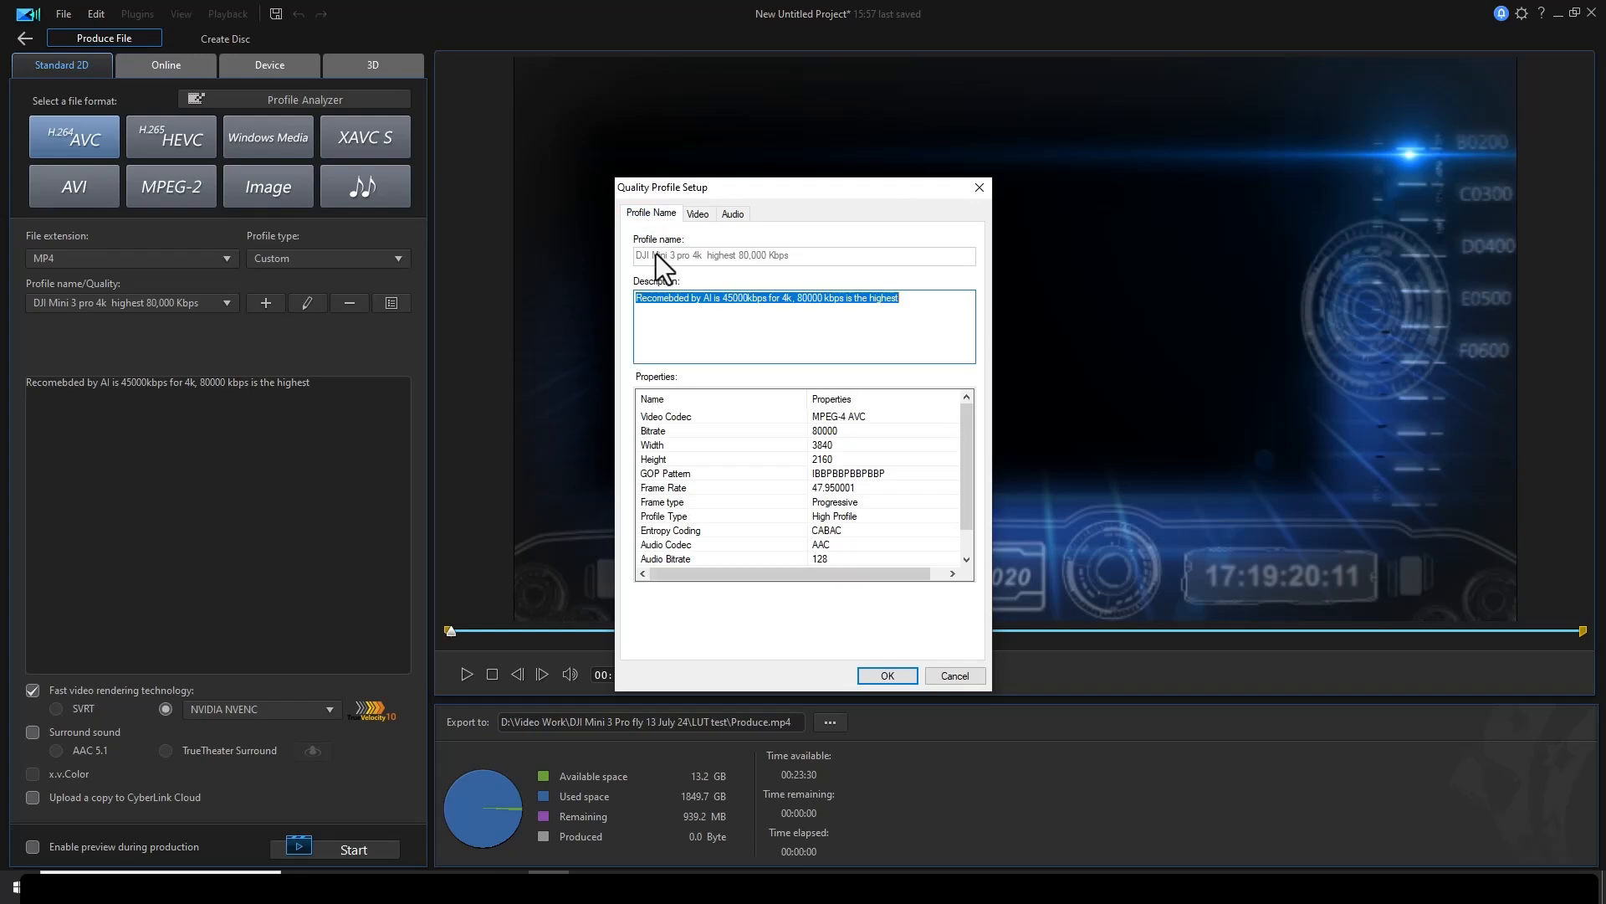
click(956, 676)
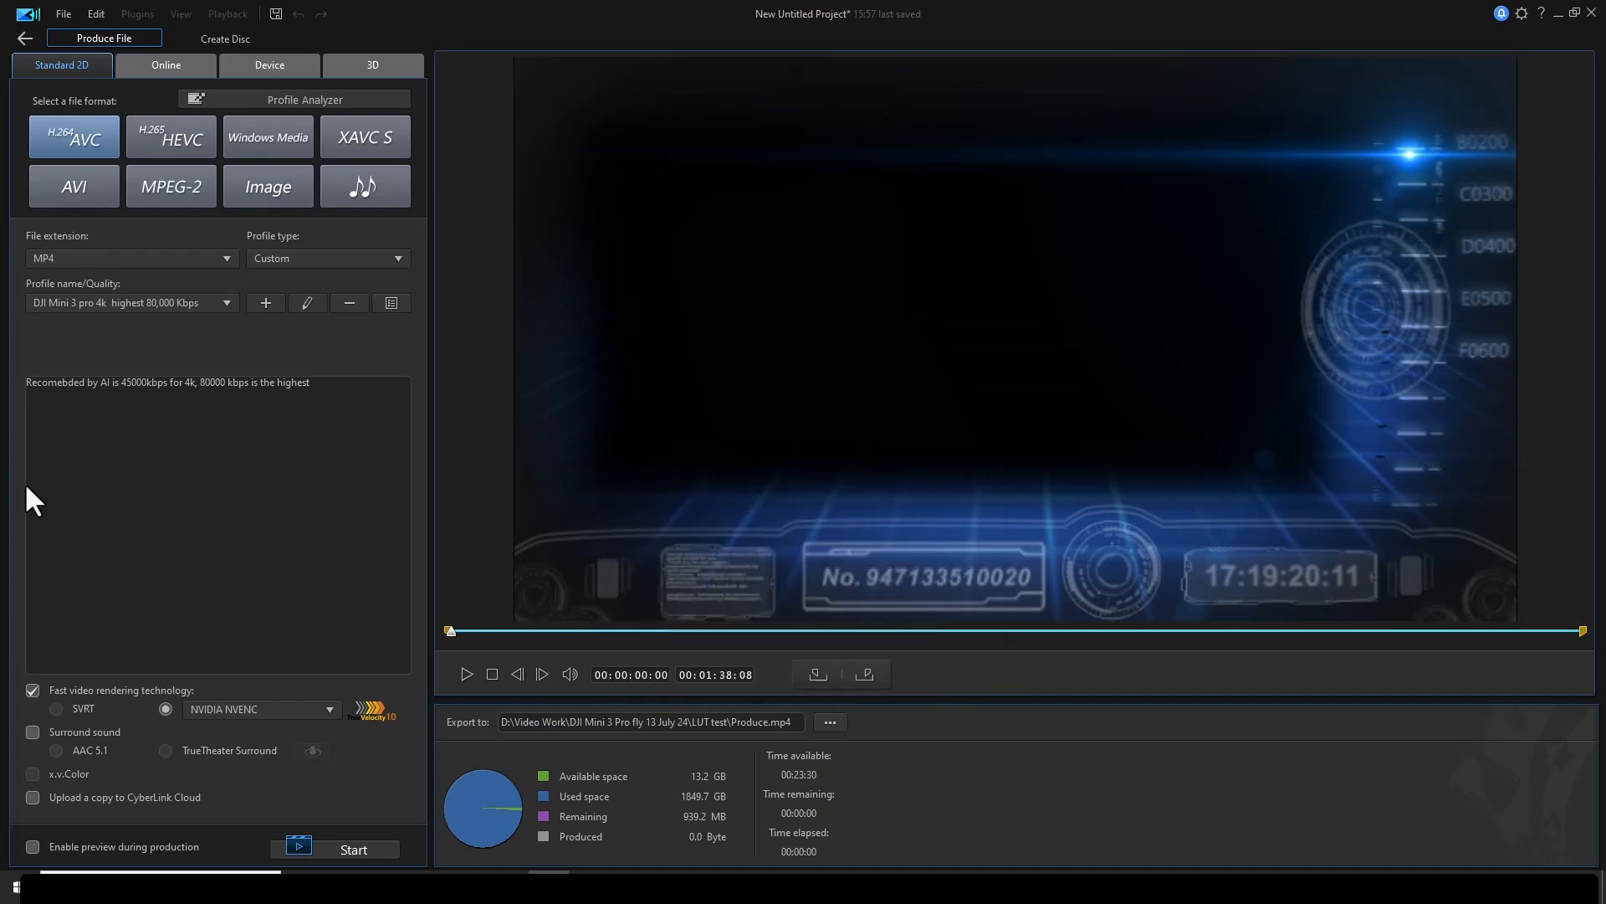
- Examine the saved H.264 MP4 custom profiles and the hardware encoder options for fast video rendering, keeping NVIDIA NVENC
click(143, 299)
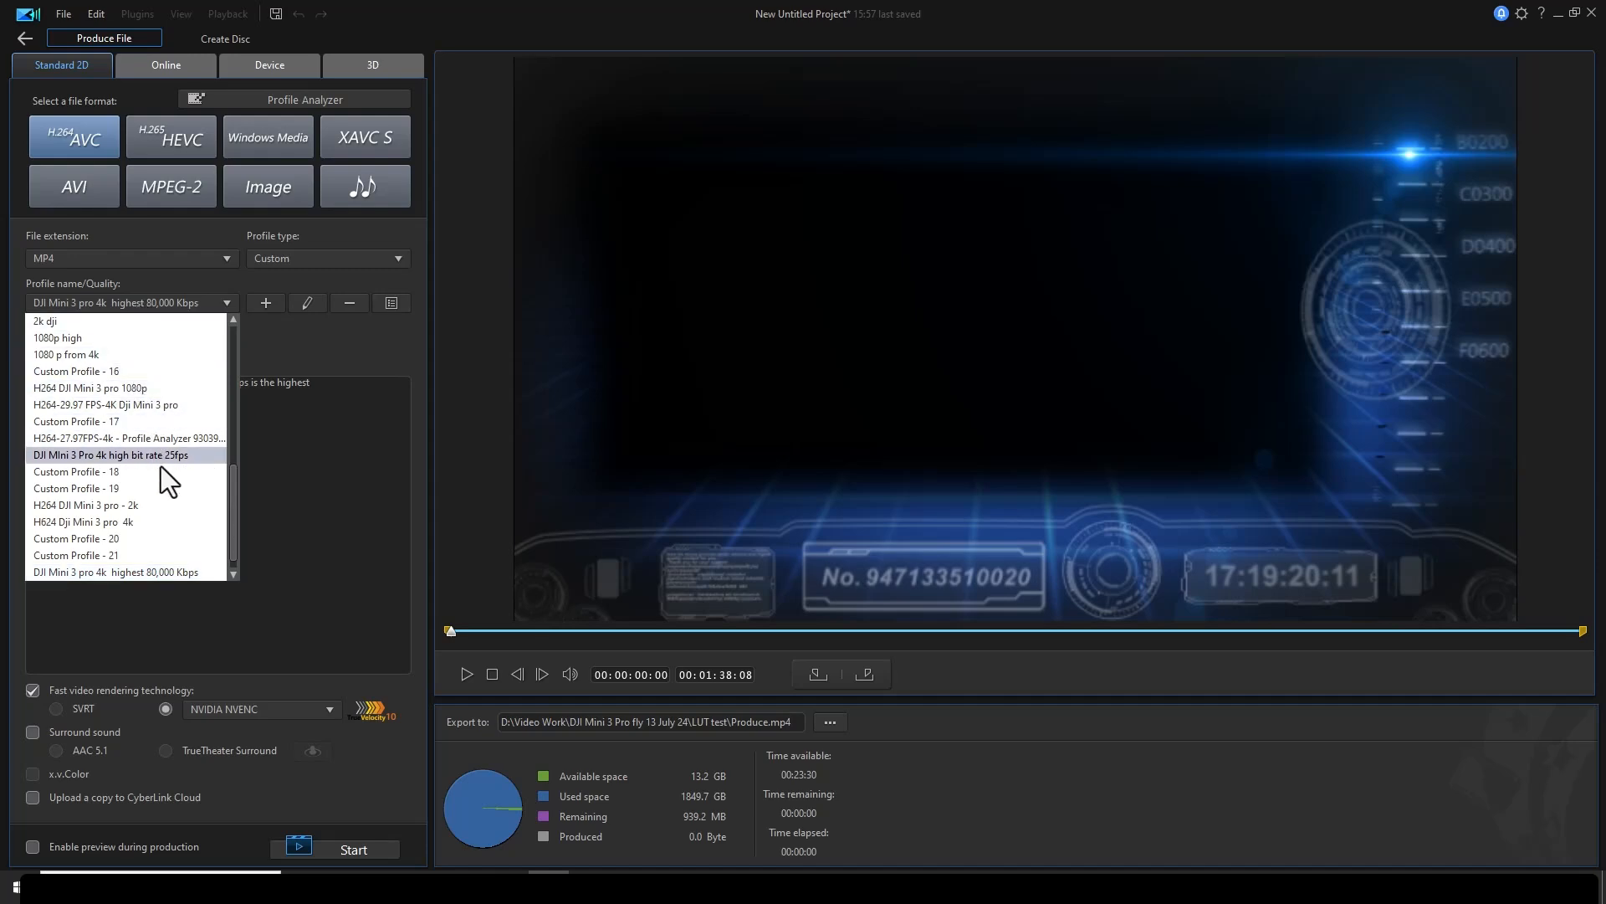
click(296, 462)
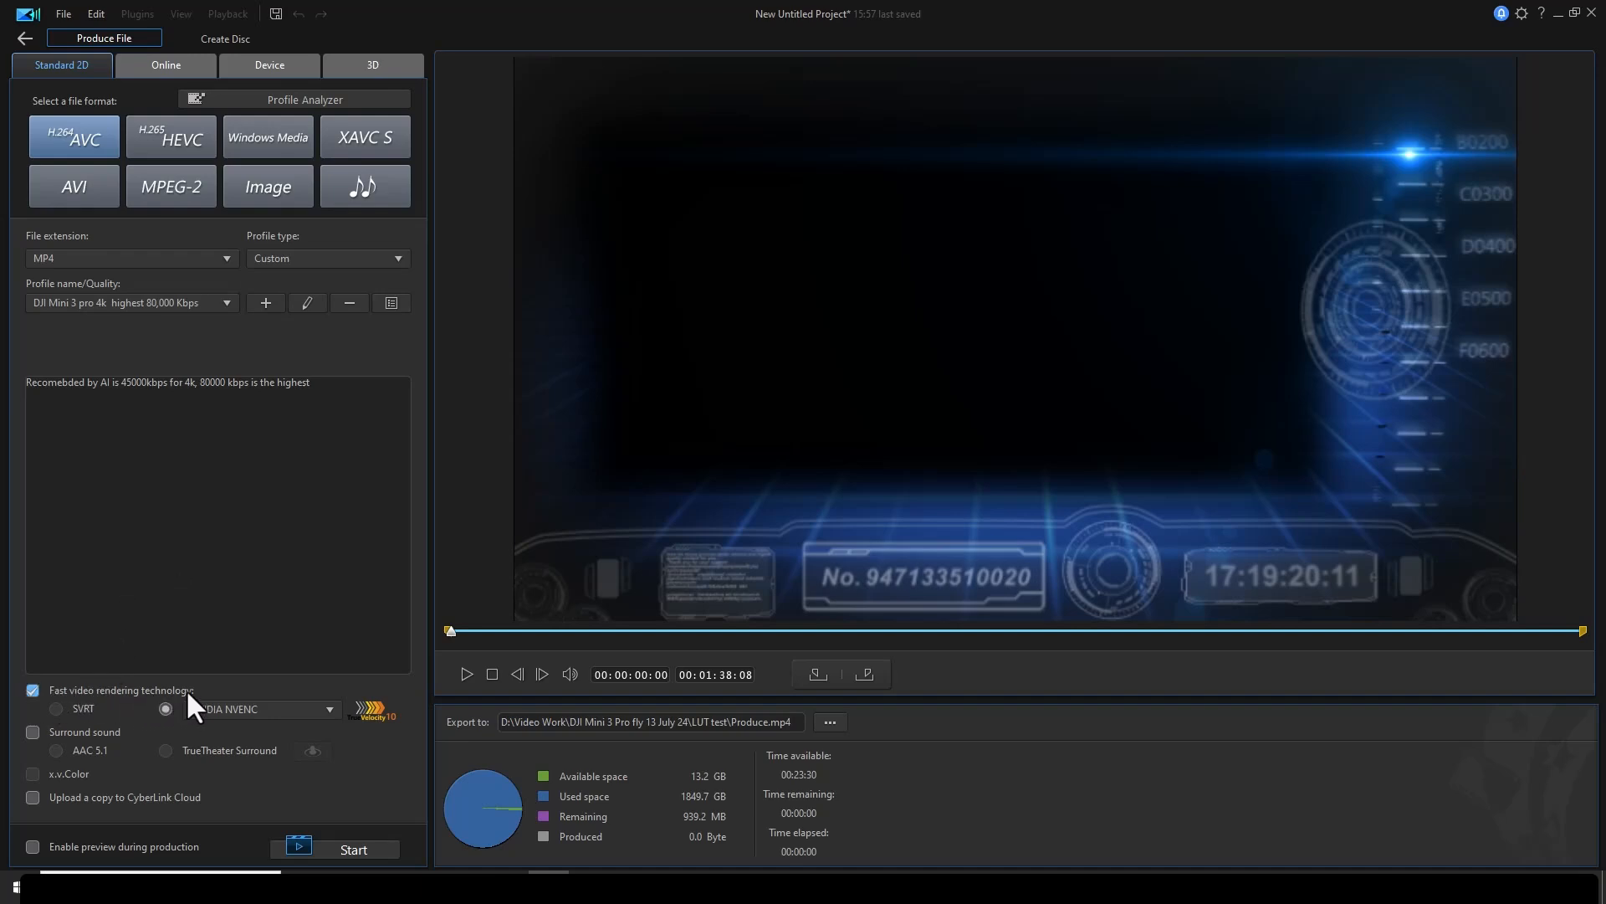
click(278, 710)
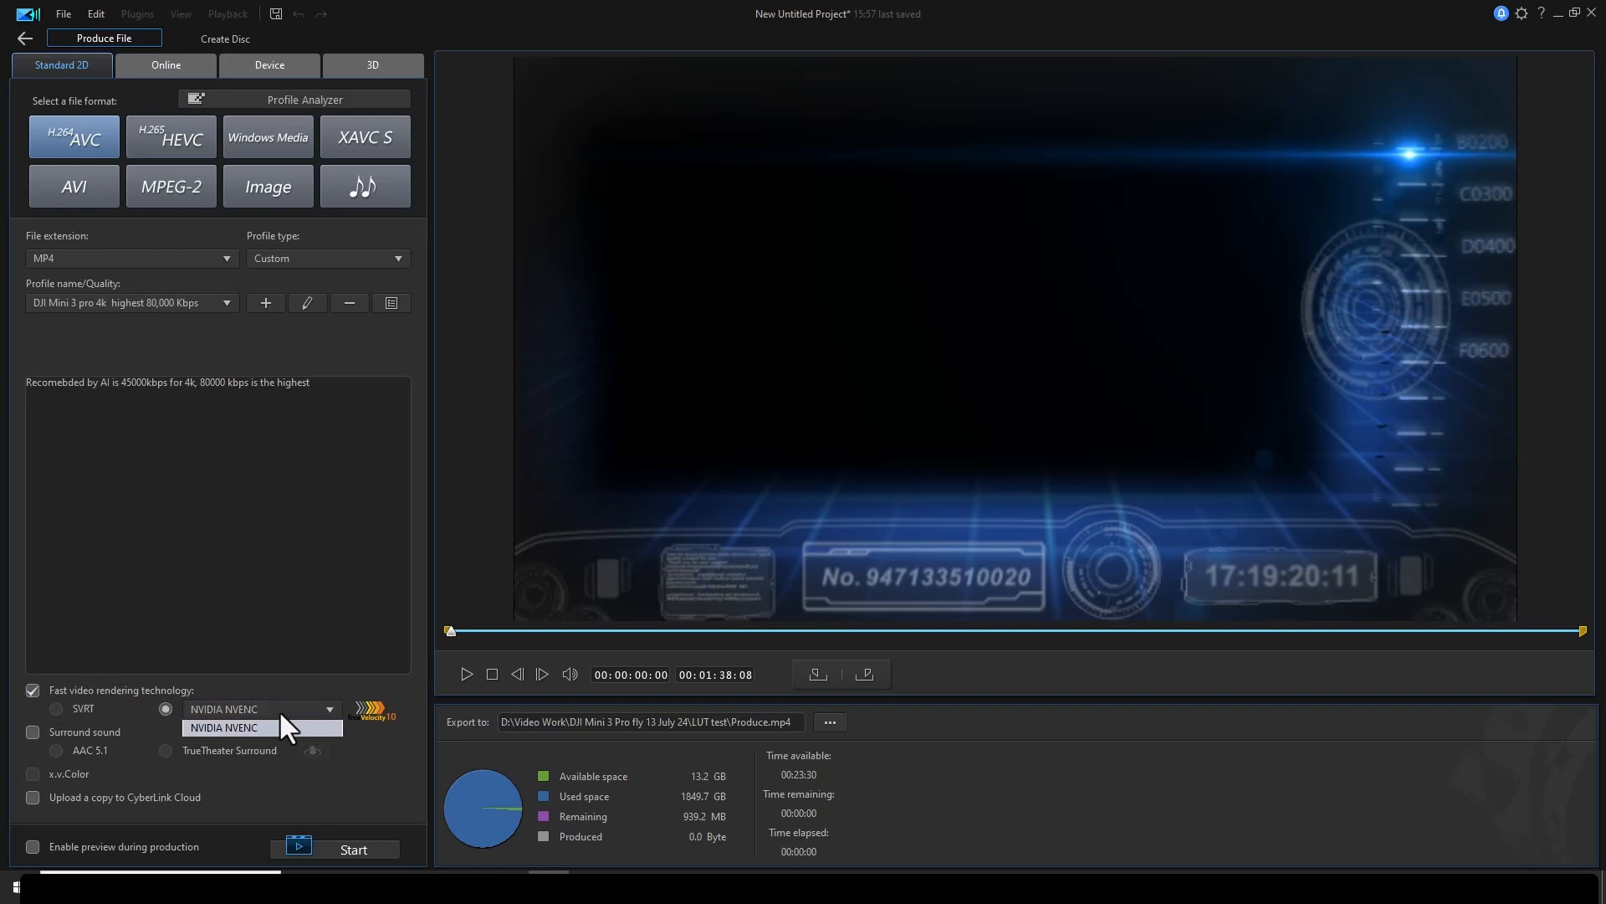
click(279, 716)
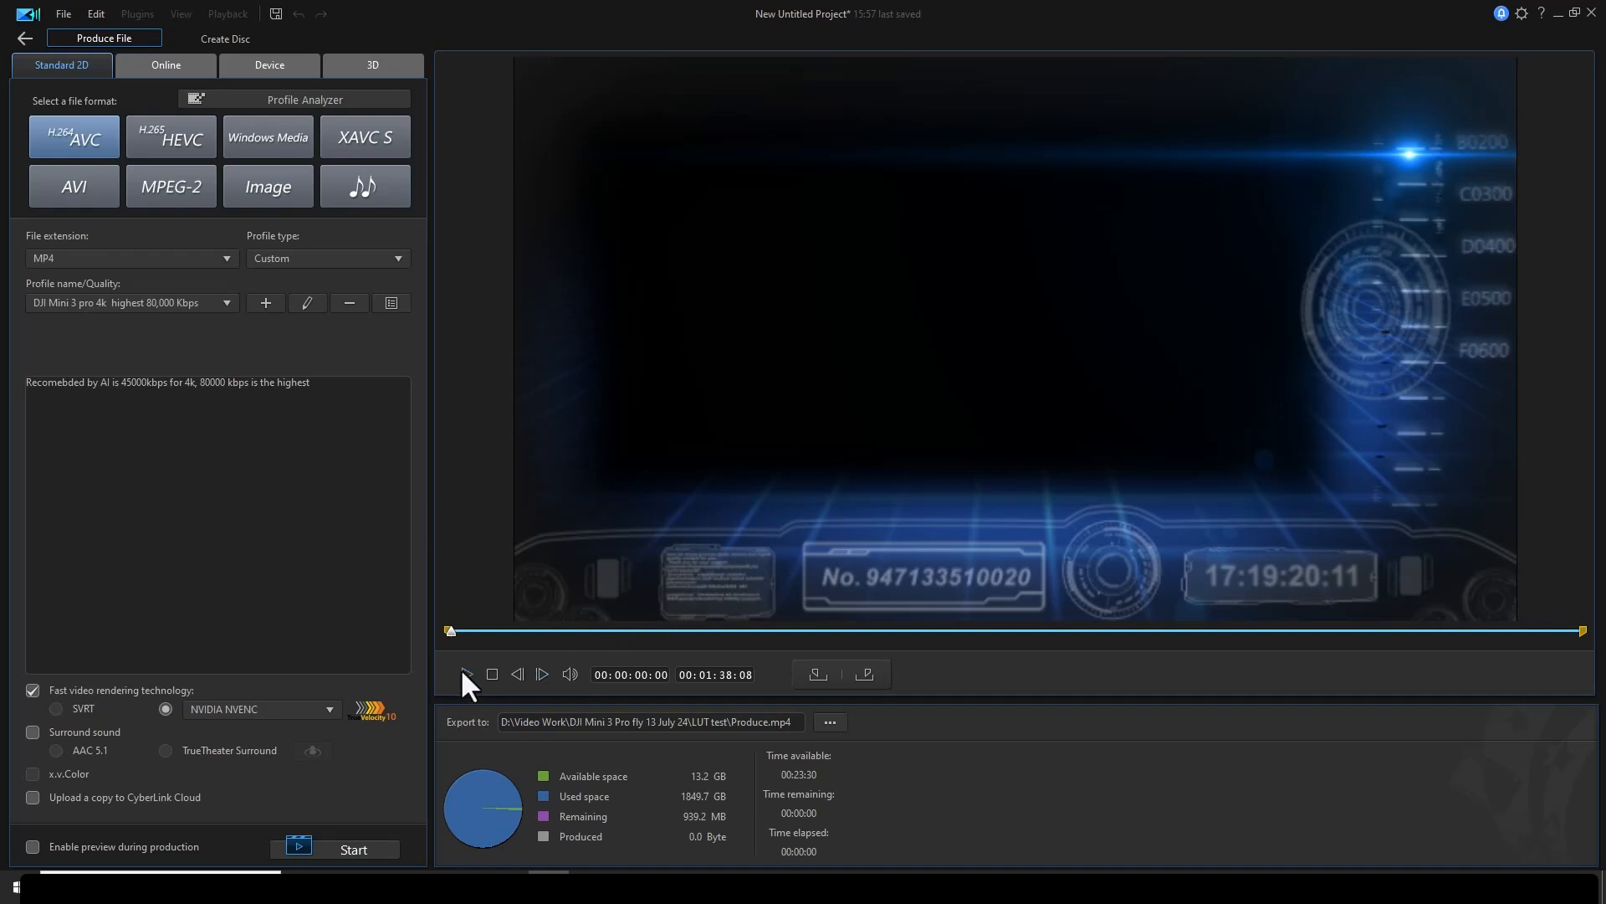
- Try limiting the production to a section of the video with the range markers, and restore the range to the full project
drag(450, 630, 665, 636)
click(1580, 632)
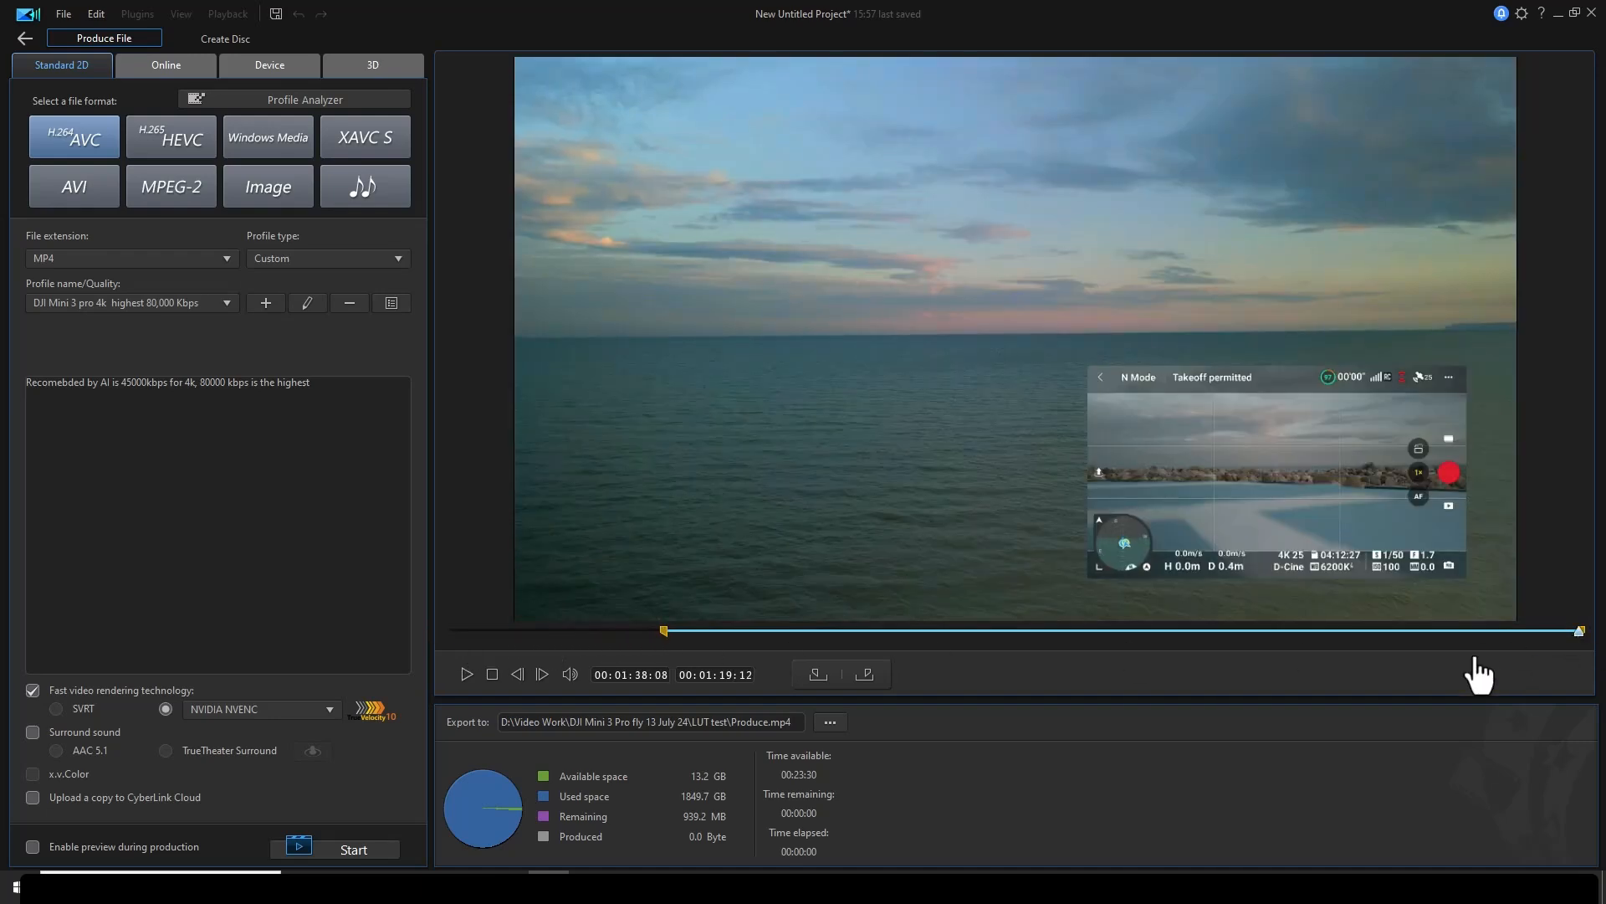
drag(1478, 674, 853, 663)
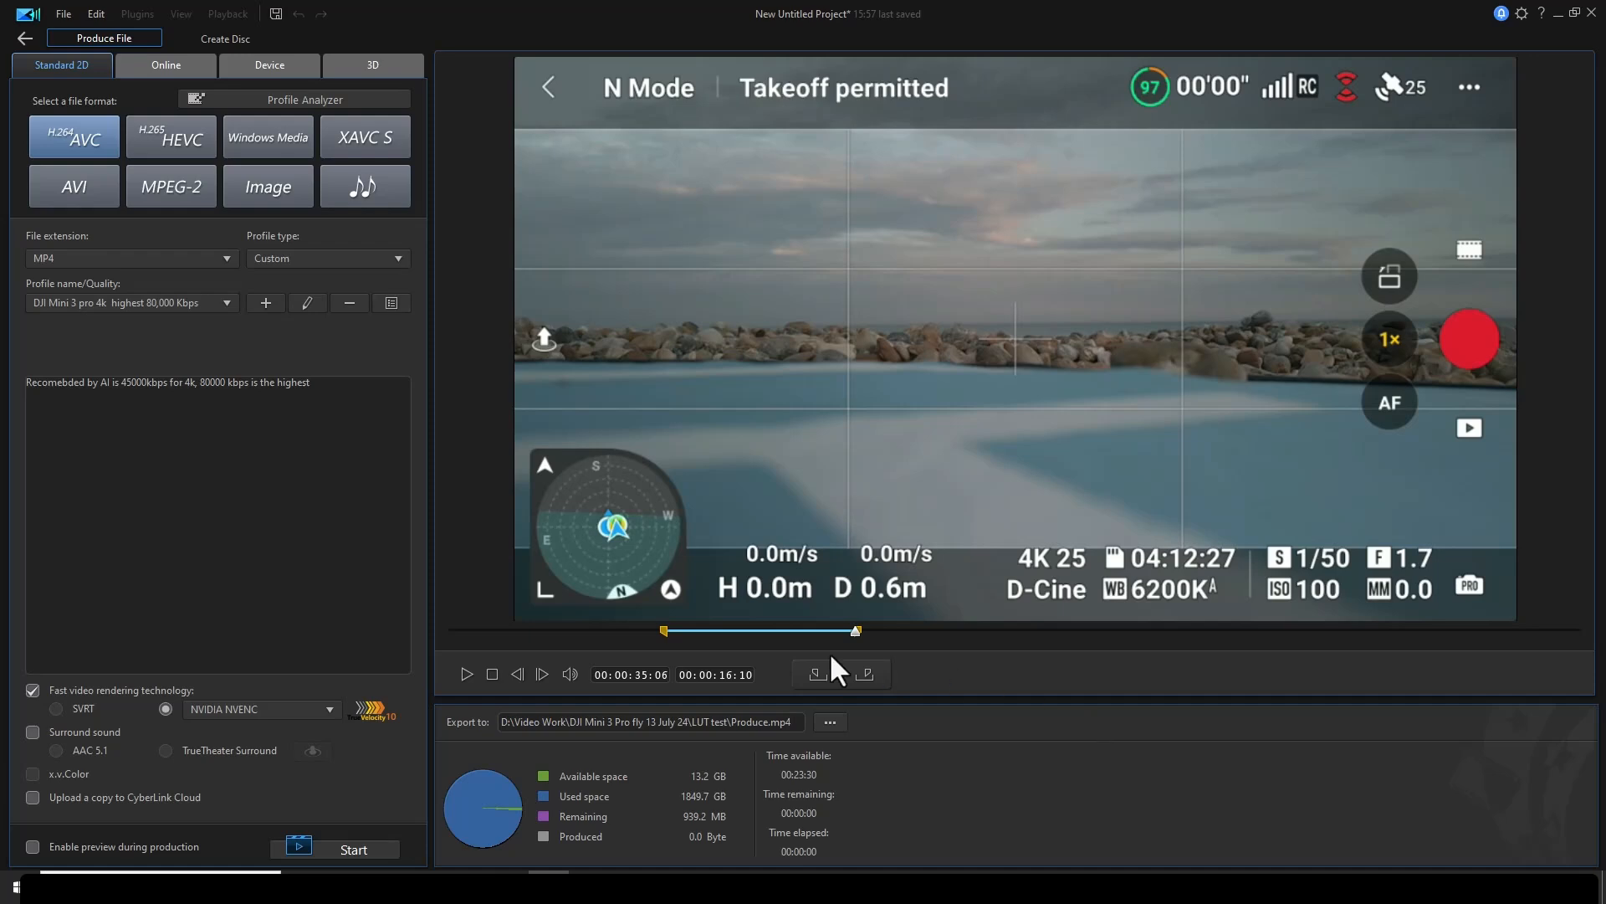
drag(663, 630, 607, 632)
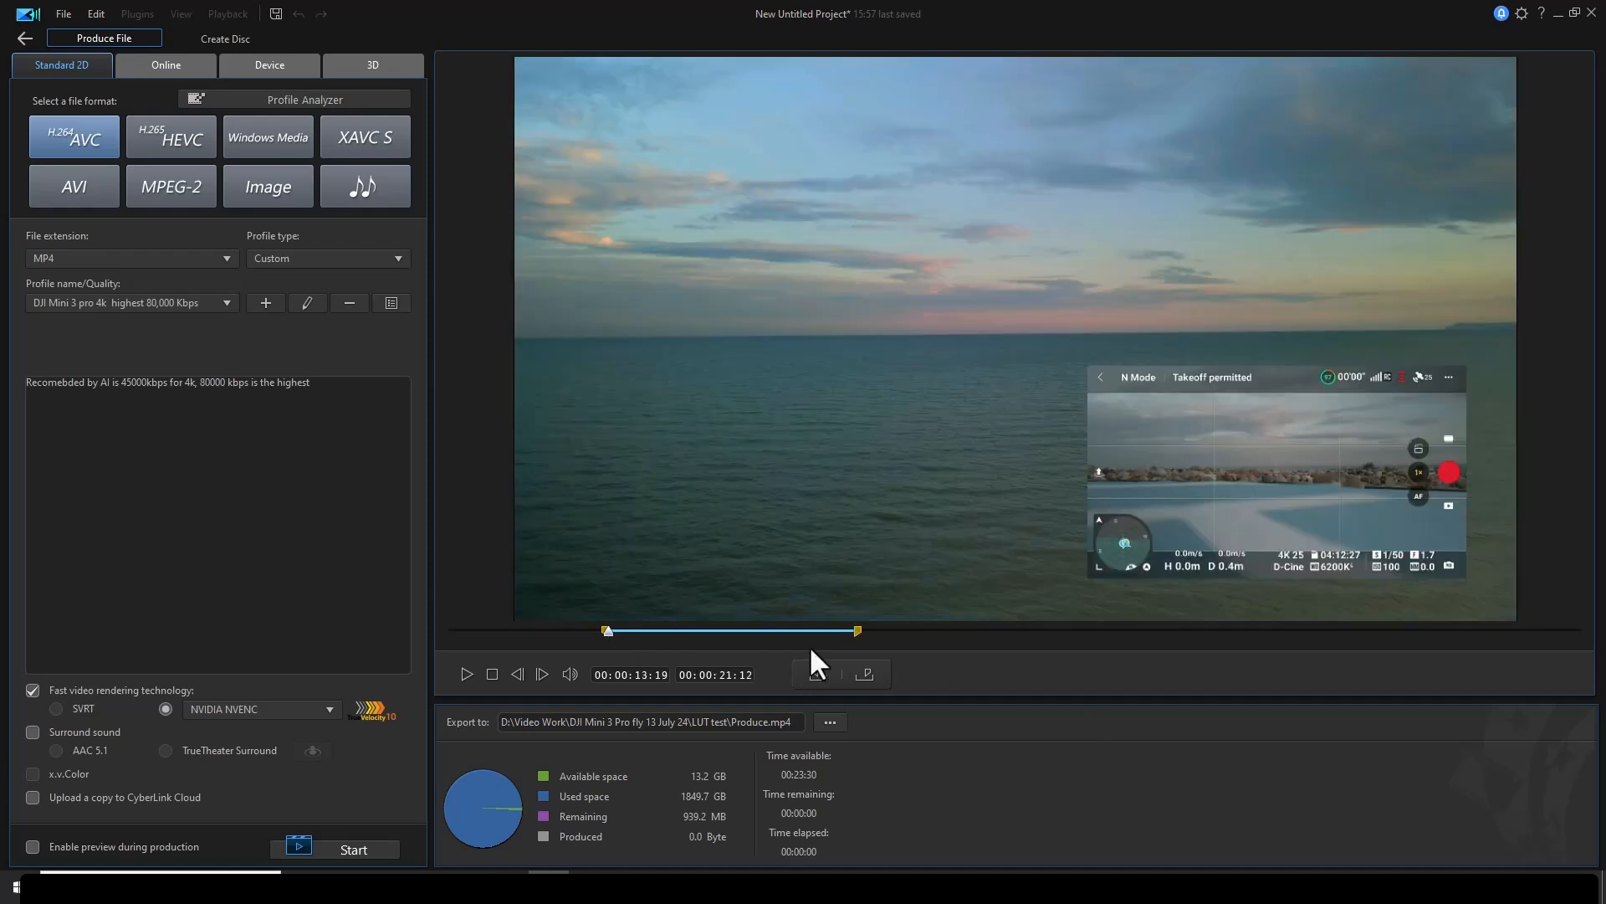
drag(858, 632, 1581, 633)
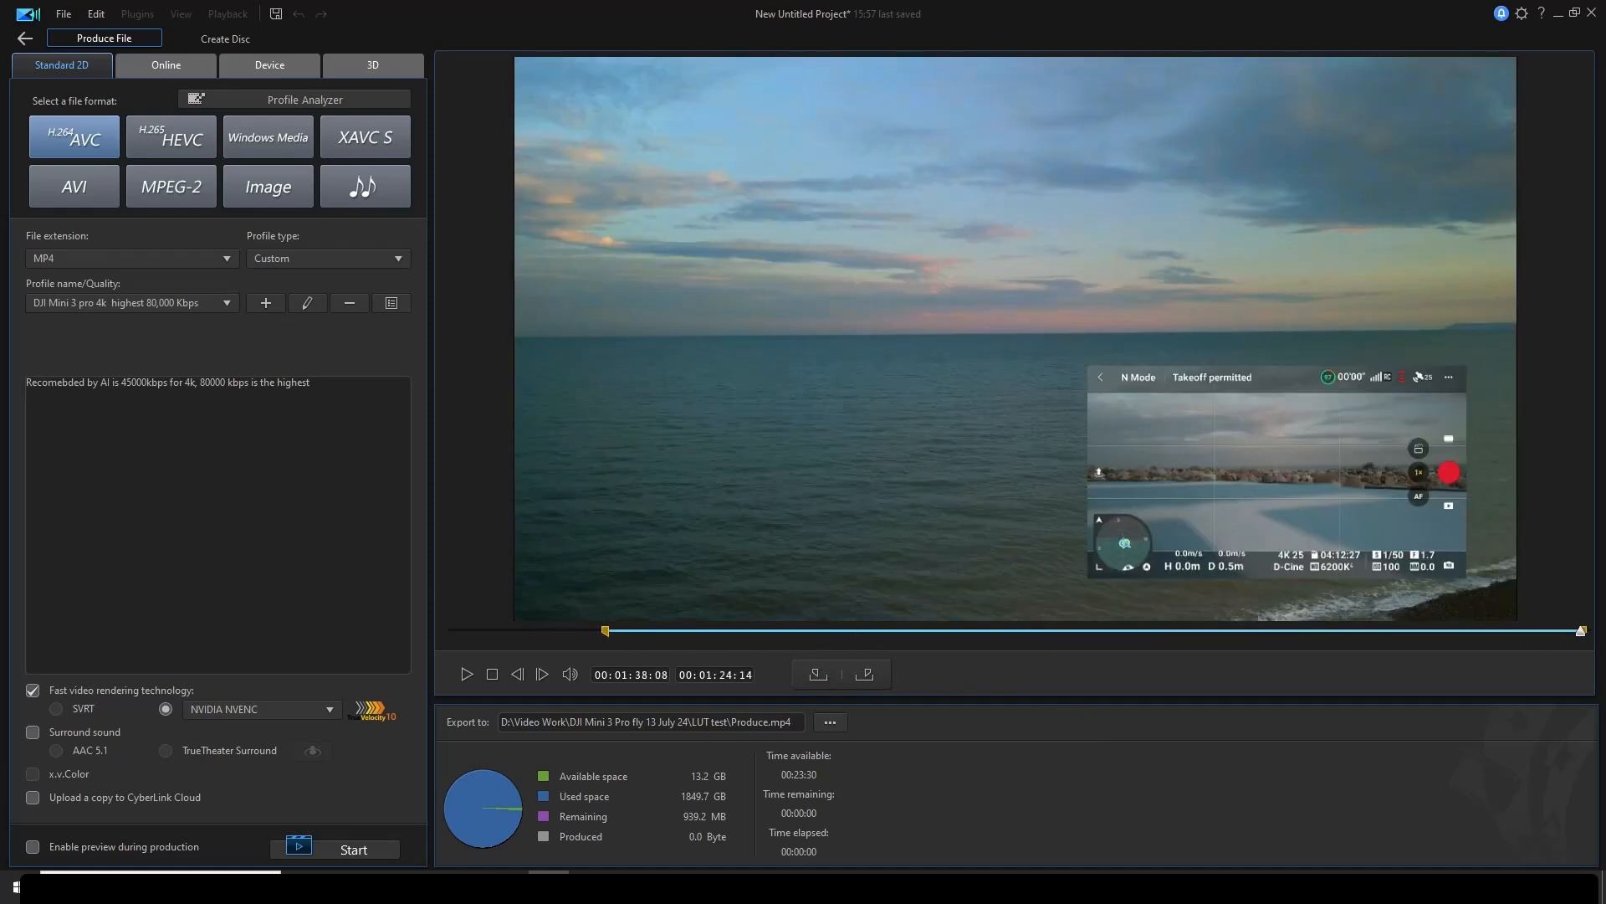
drag(605, 632, 394, 624)
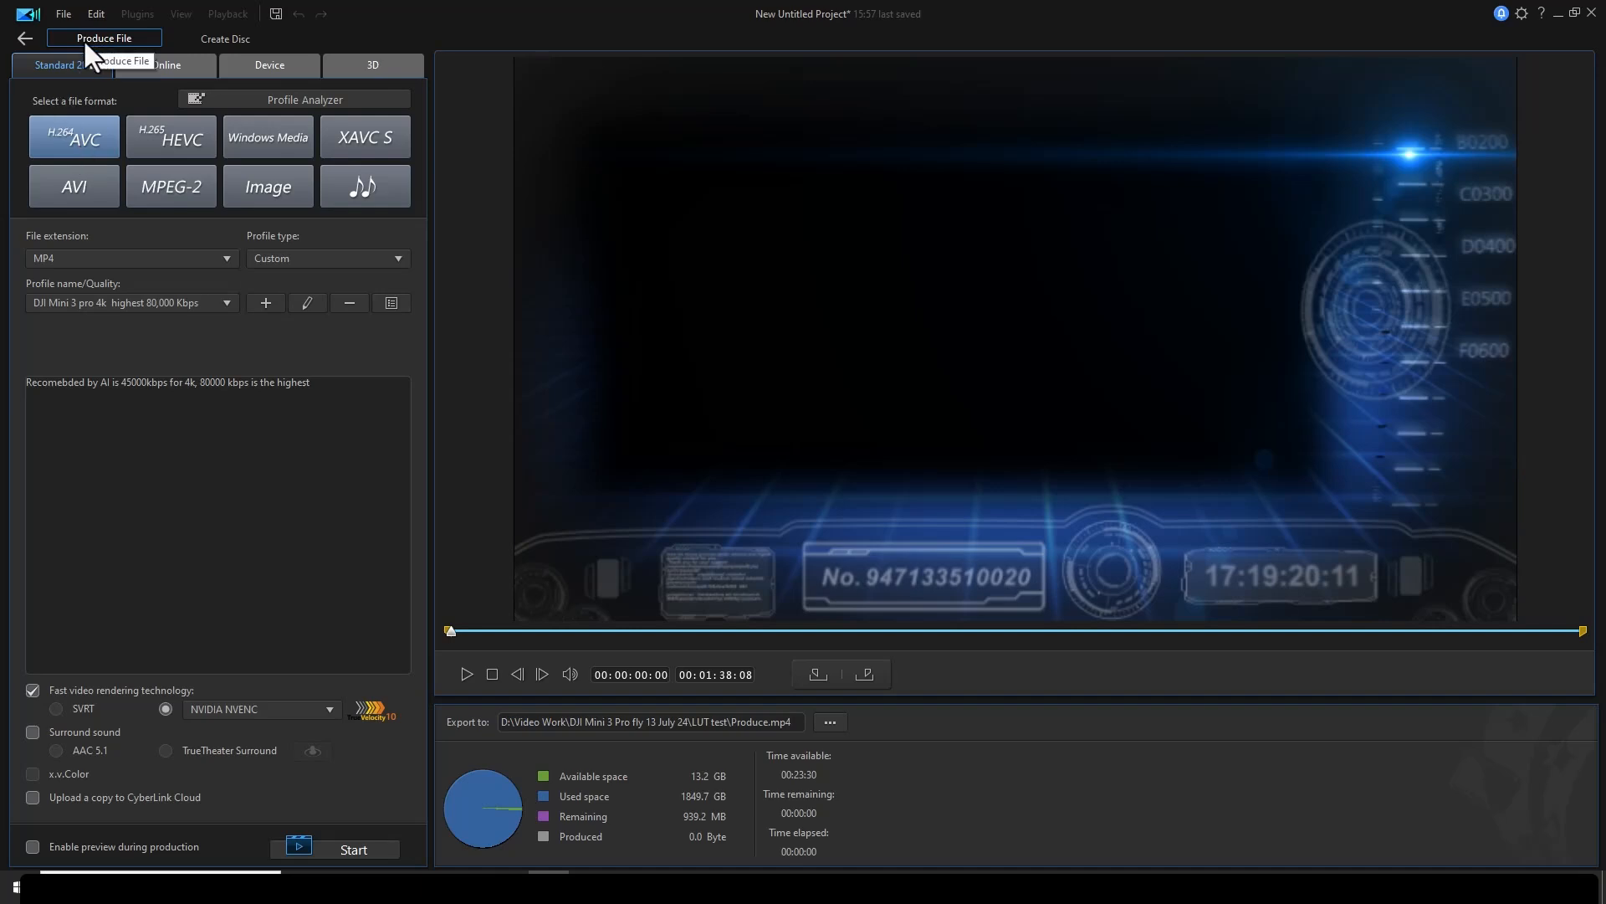
- Select a timeline range of 00:00:05:11 over the first drone clip, send it to production with Produce Range, and return to the timeline
click(24, 38)
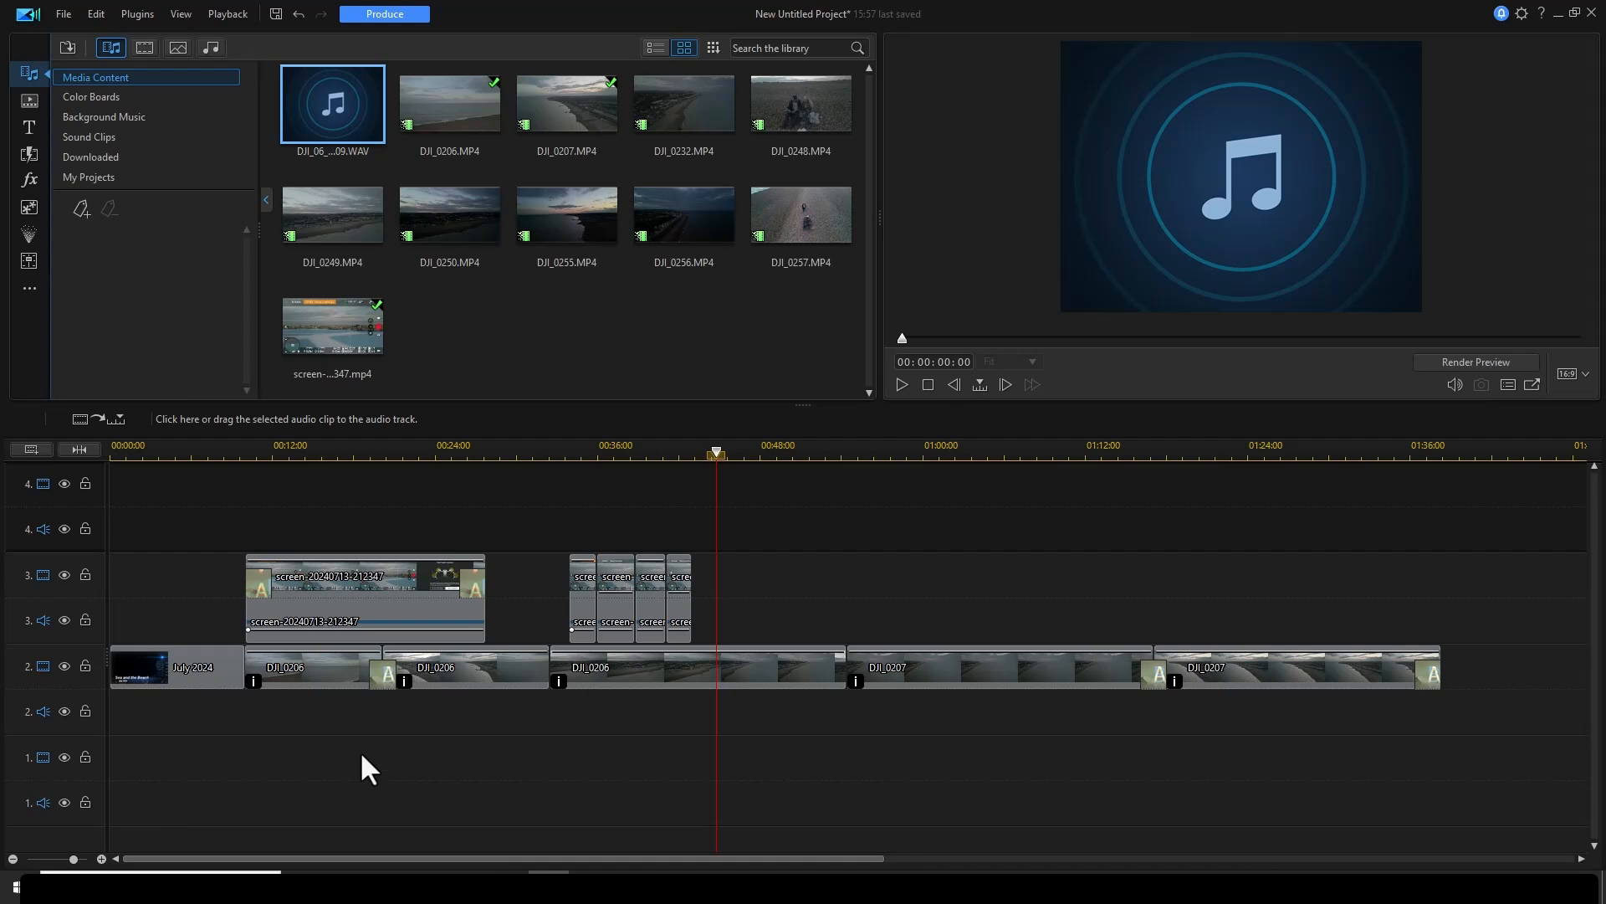
drag(716, 453, 340, 548)
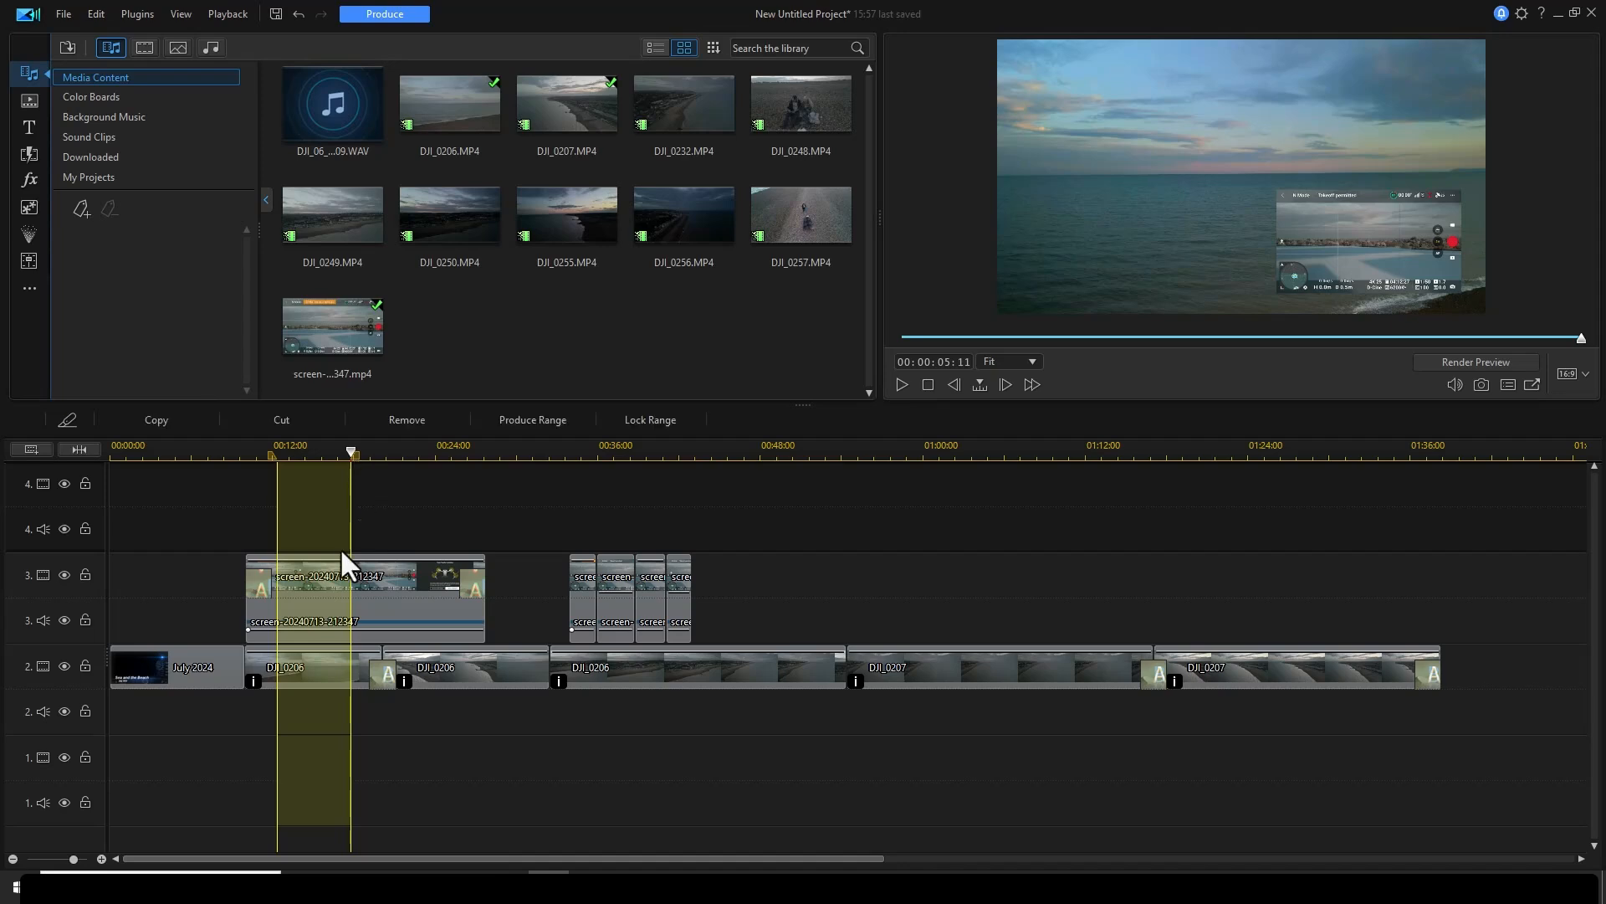
click(535, 425)
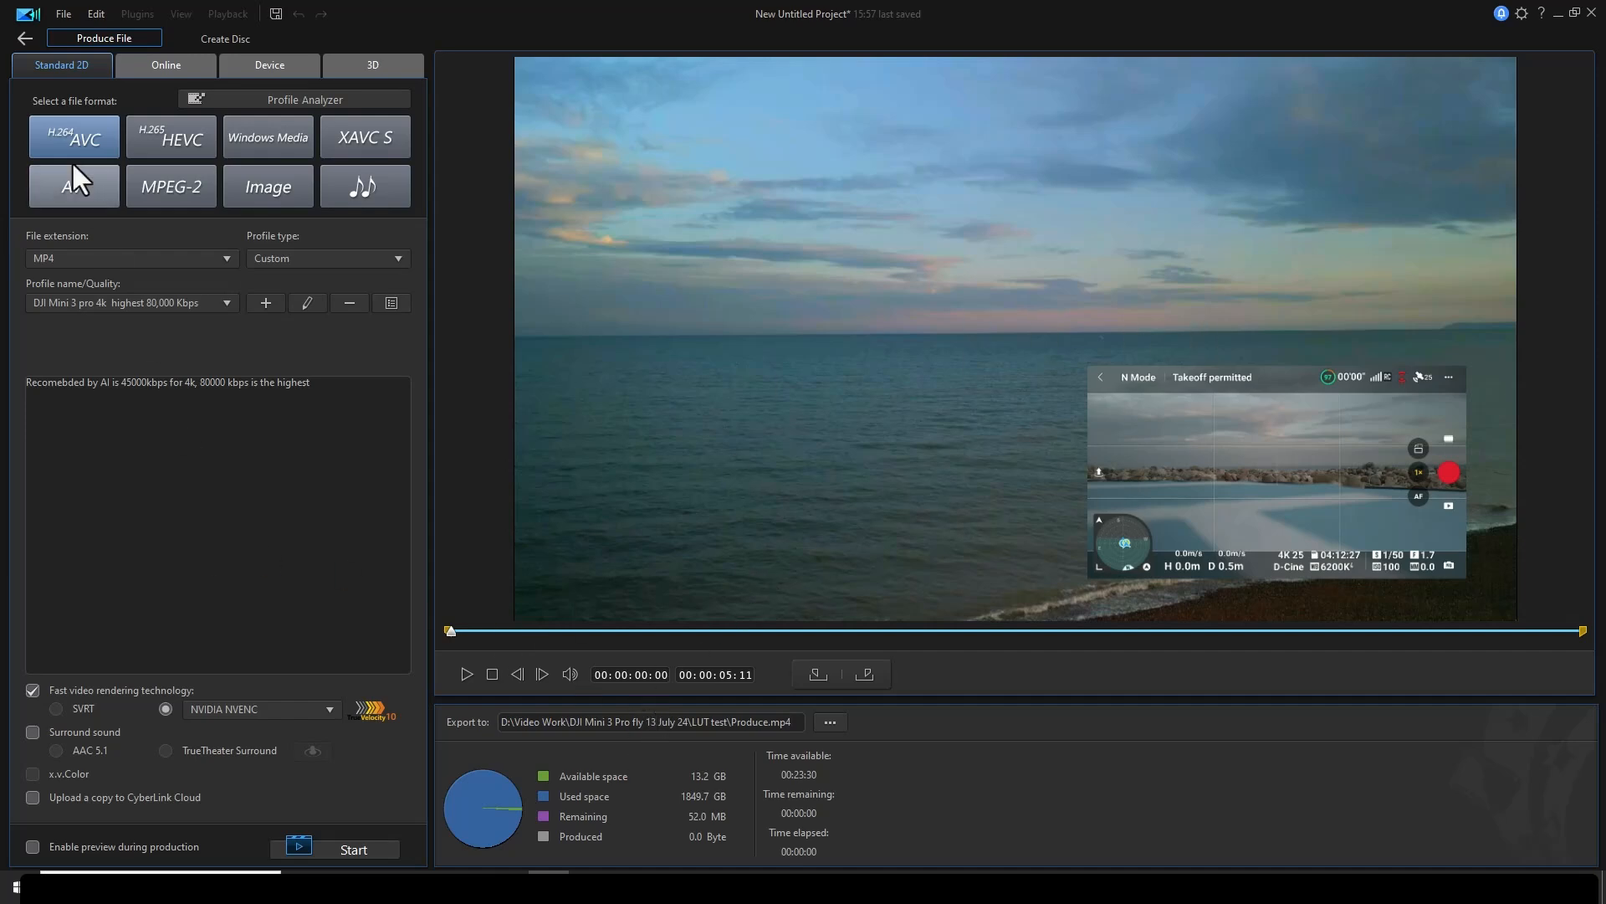
click(25, 38)
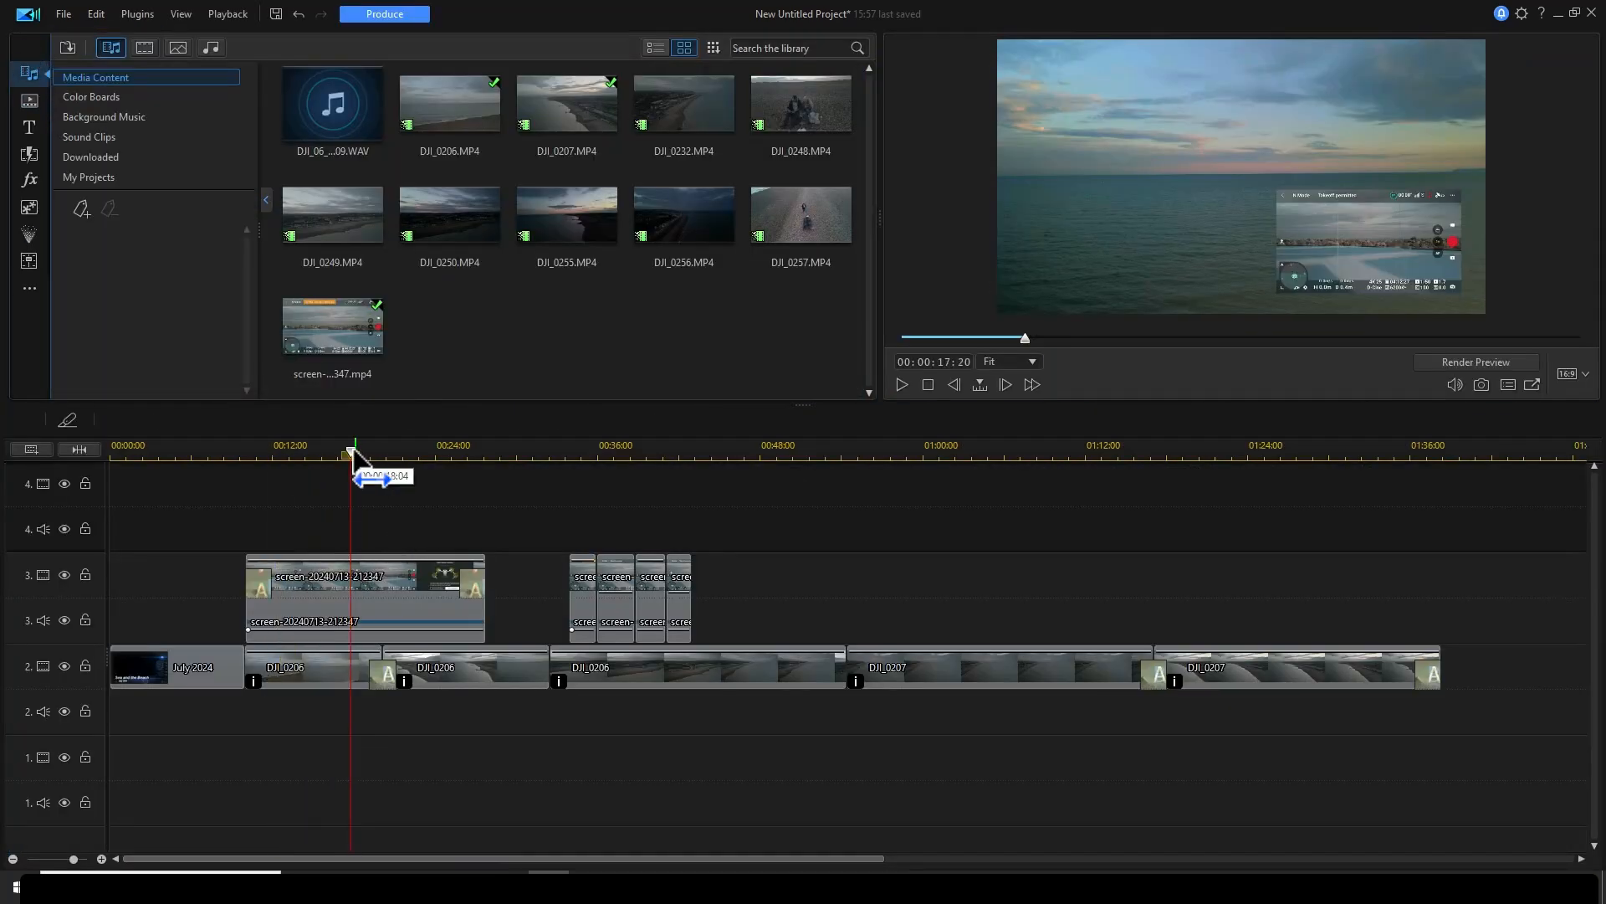
- Open Magic Cut for the long screen recording overlay on track 3, examine its Duration and Criteria settings, and leave without applying
drag(352, 458, 231, 482)
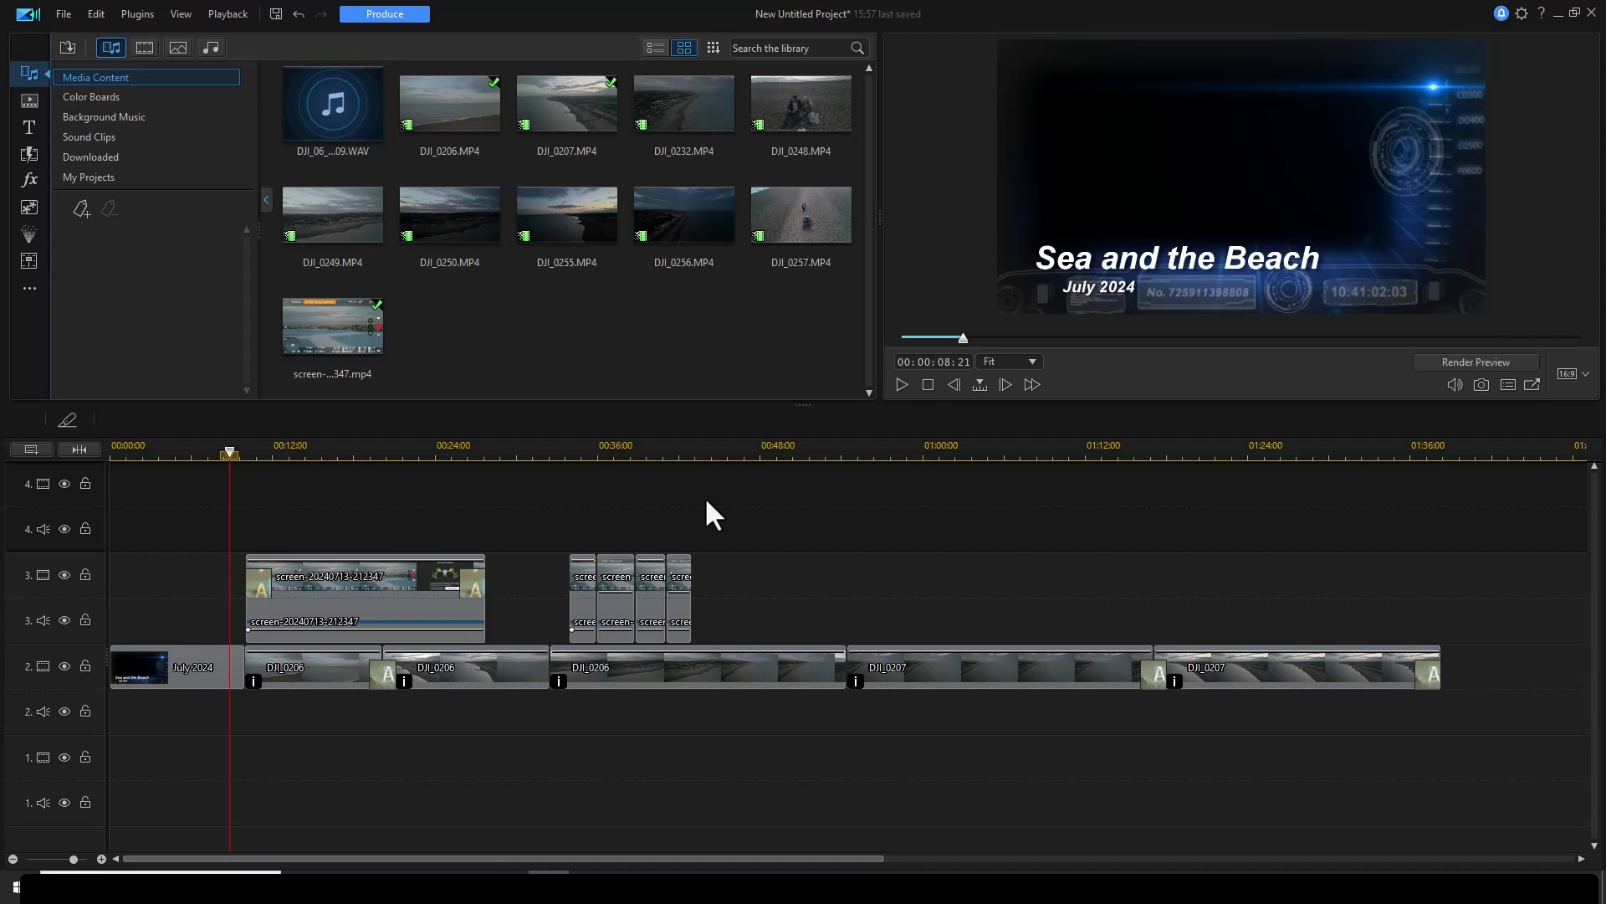
click(340, 580)
right_click(343, 580)
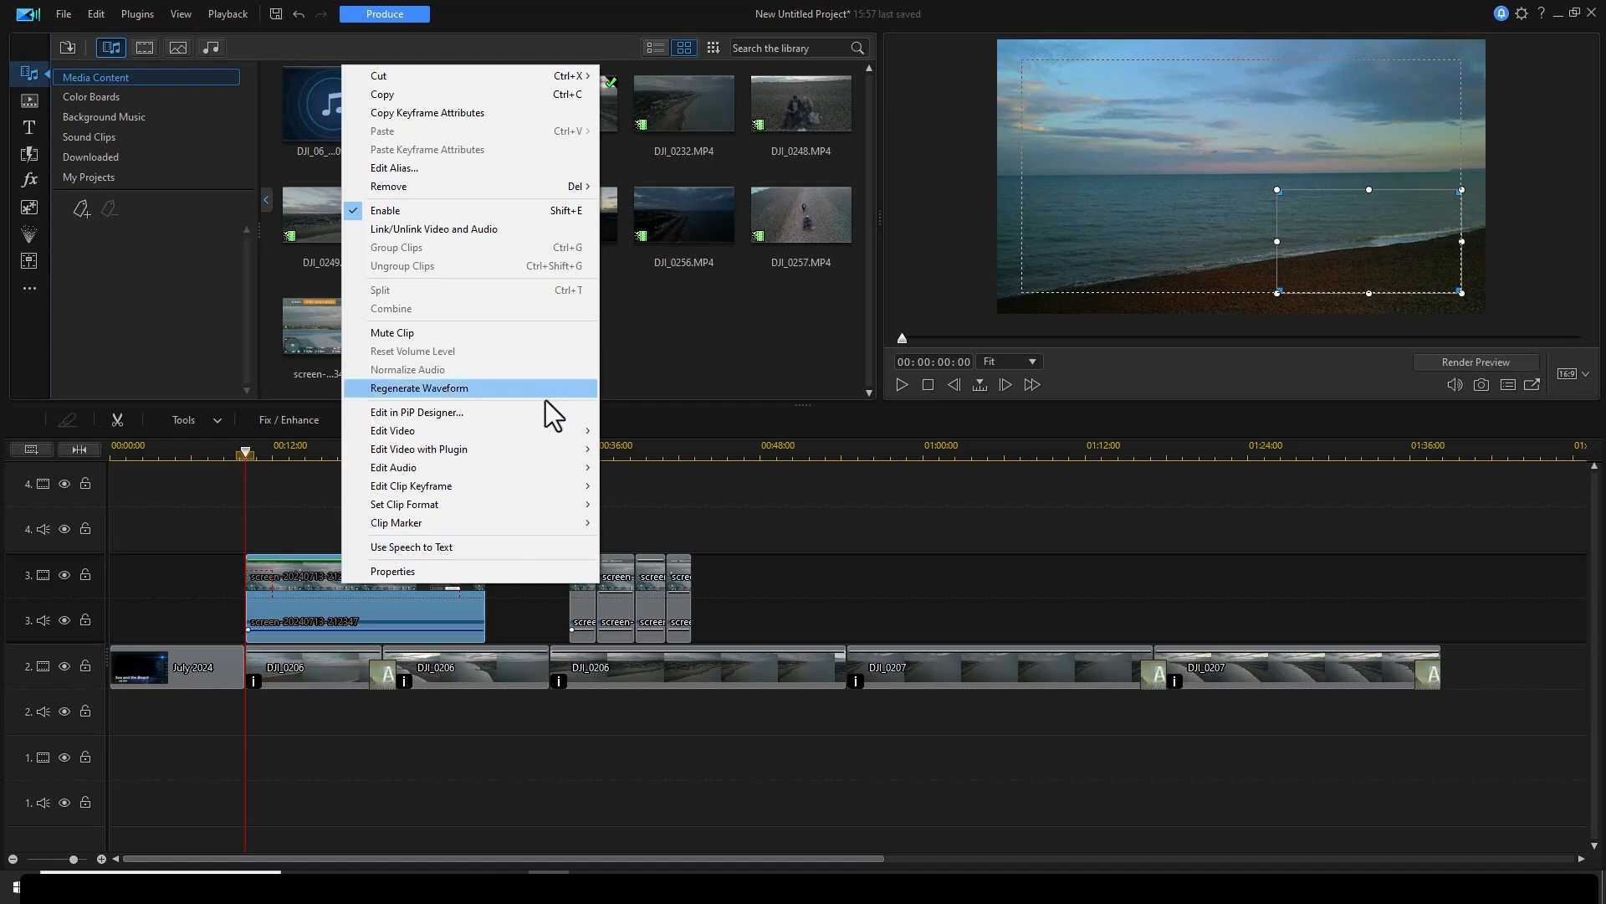
mouse_move(560, 435)
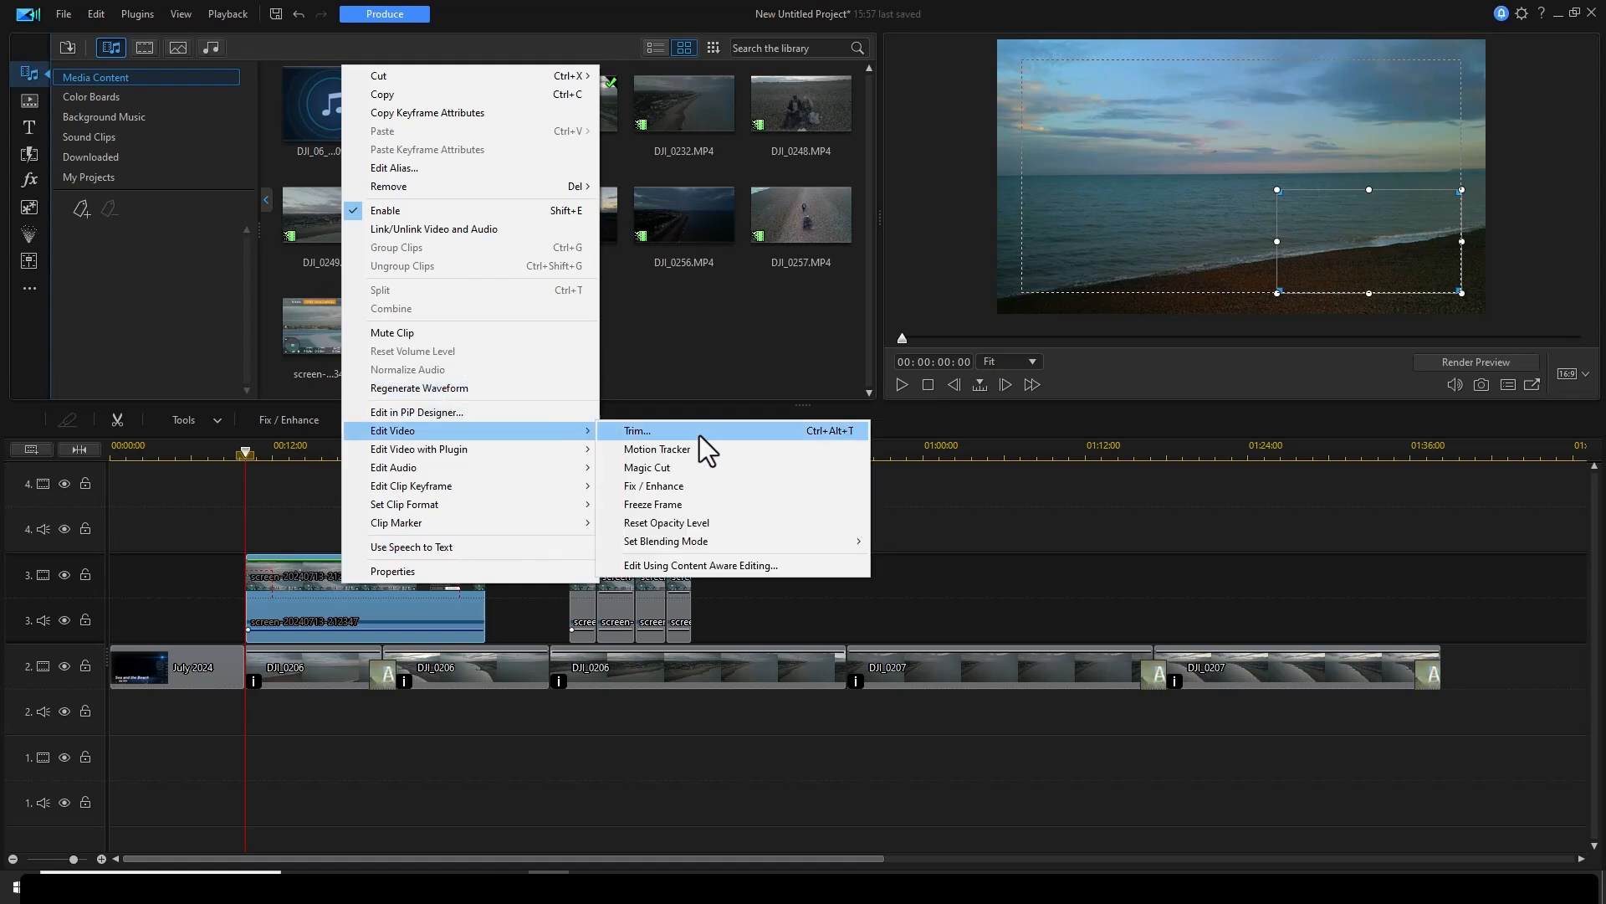
click(733, 465)
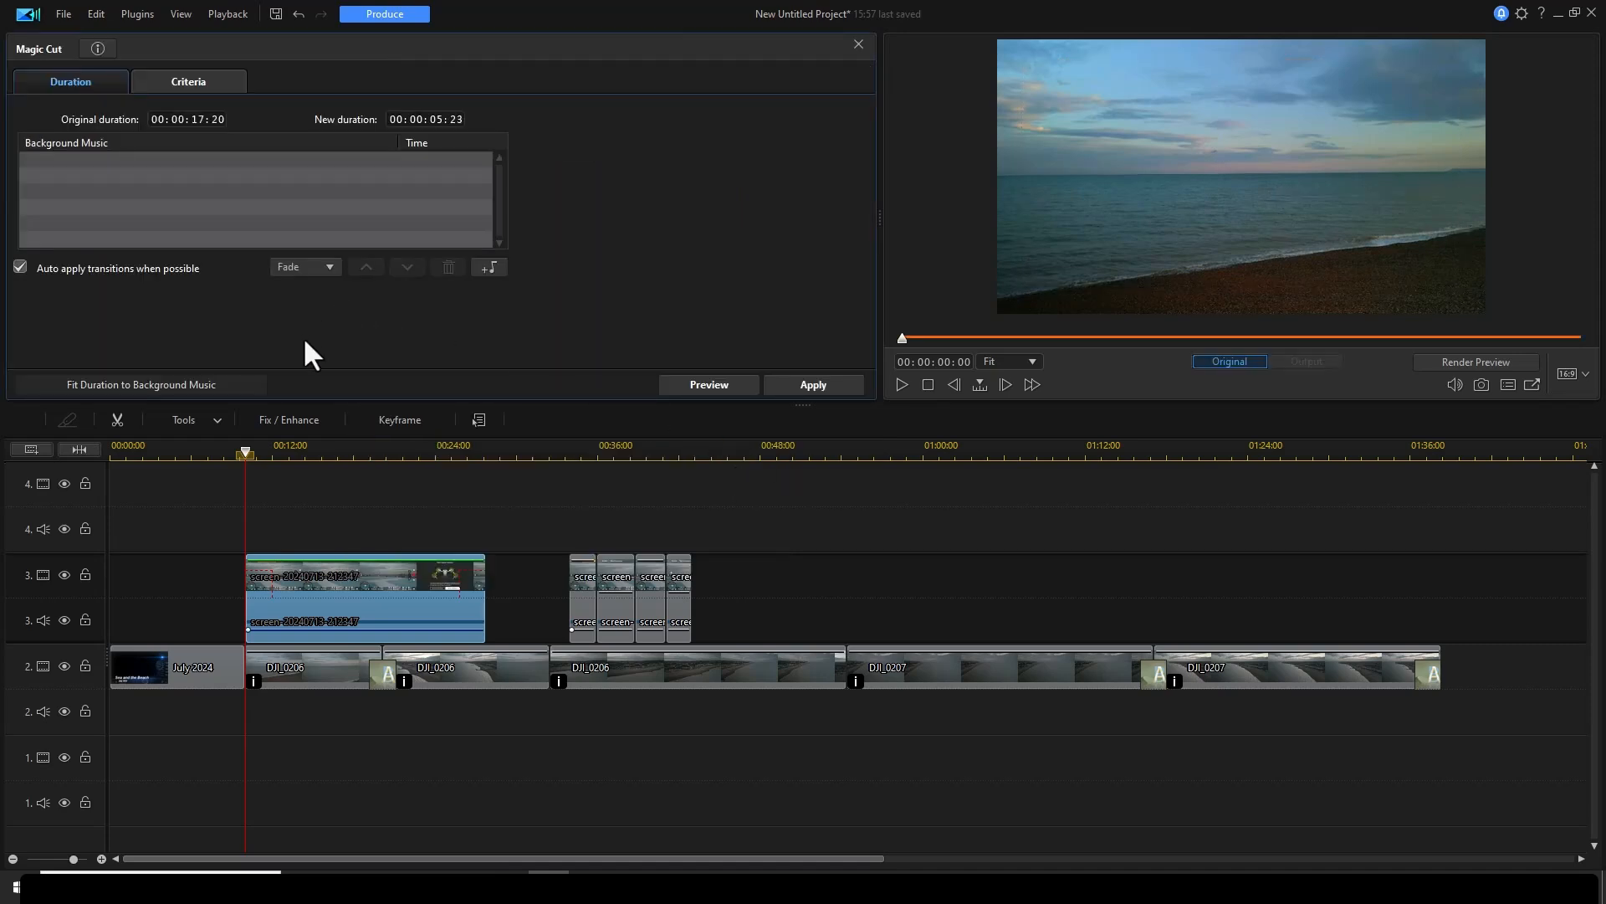
click(214, 80)
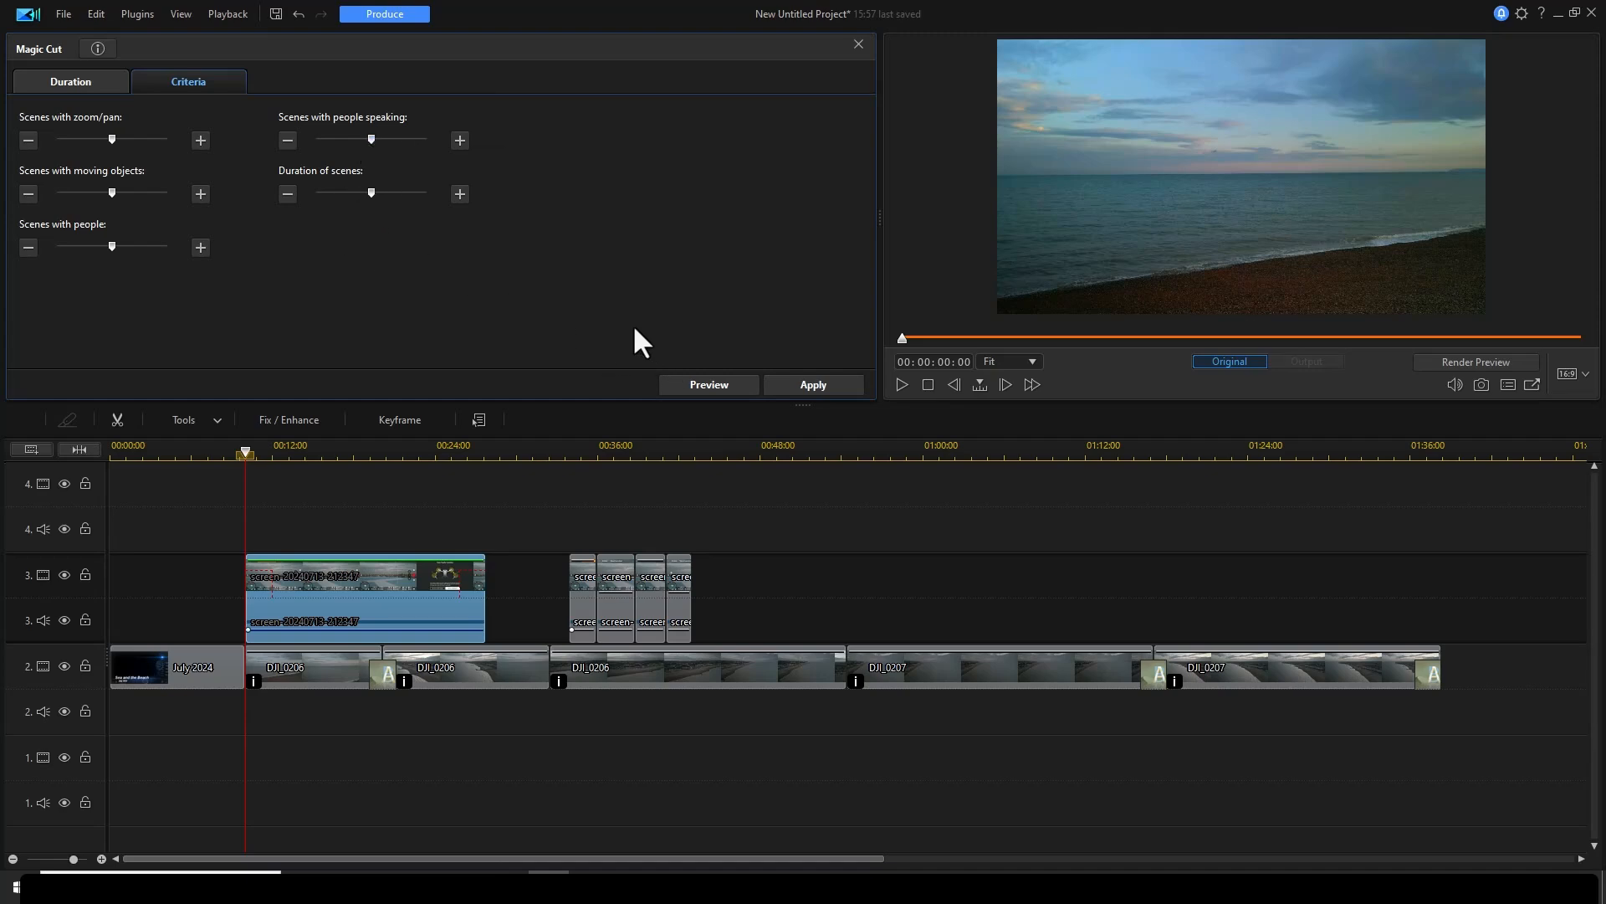
click(753, 510)
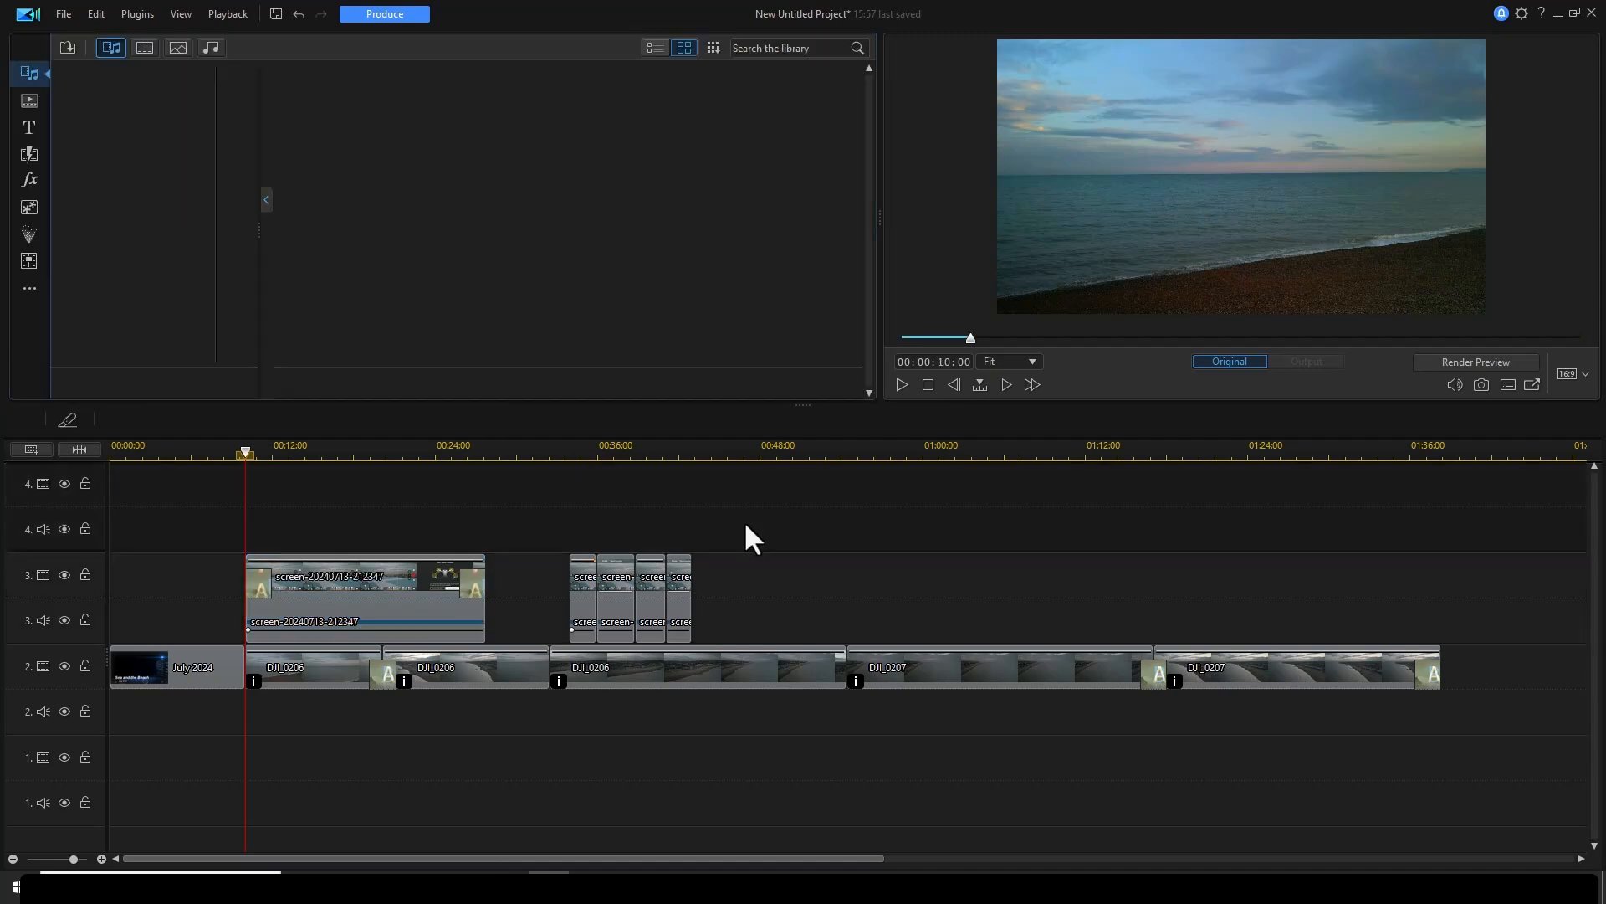
- Review the video editing options offered for the long screen recording overlay and dismiss them without choosing one
right_click(417, 586)
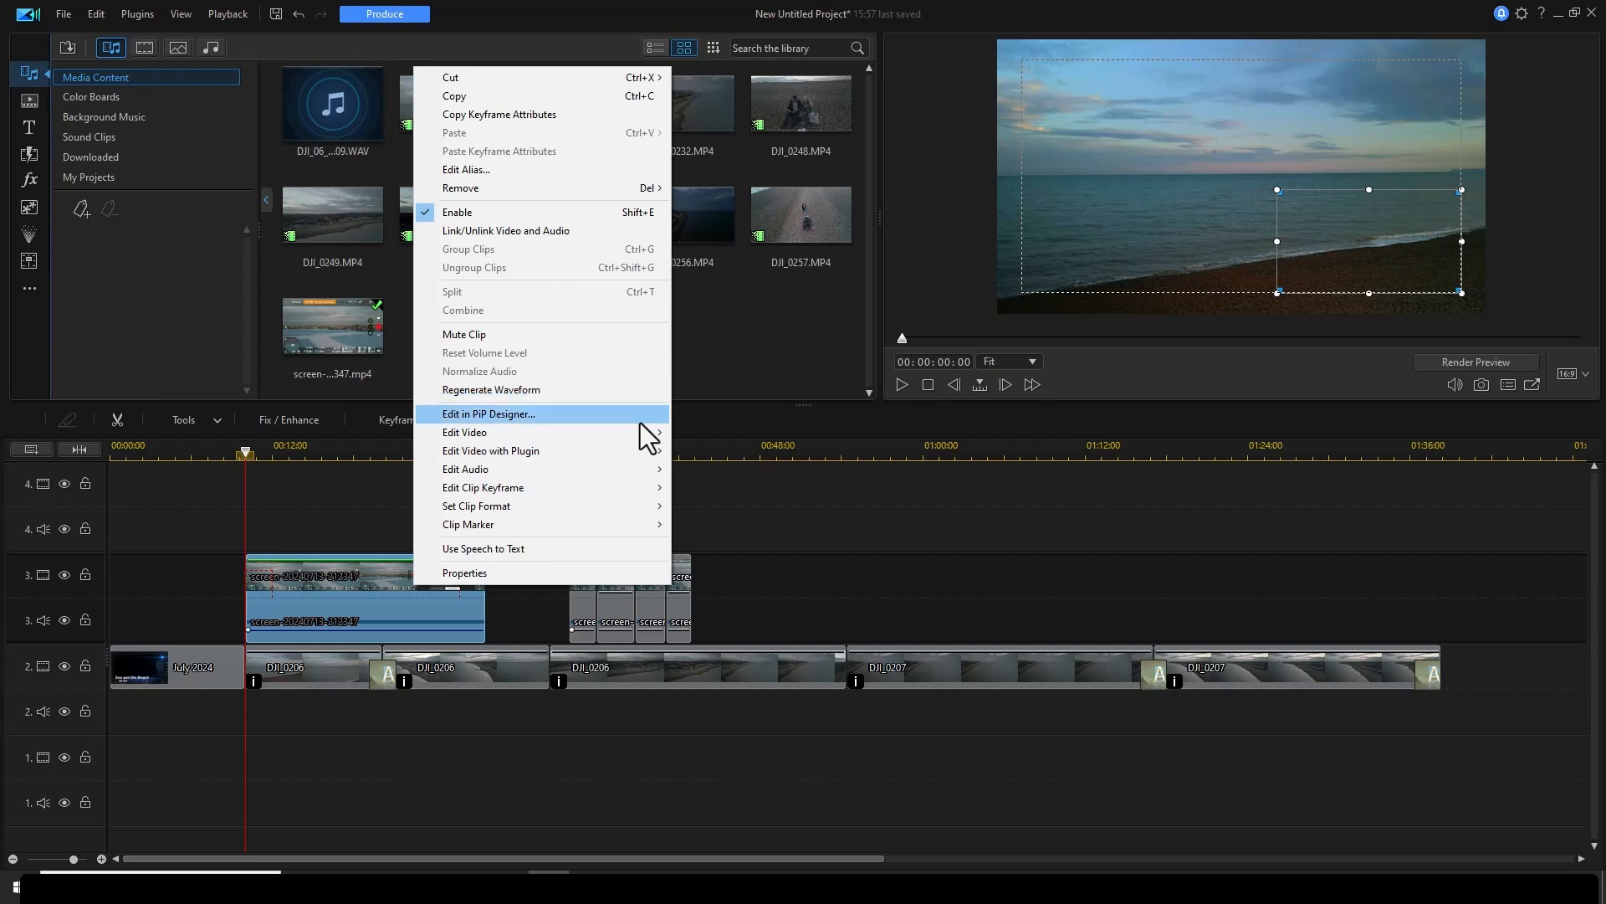
mouse_move(646, 435)
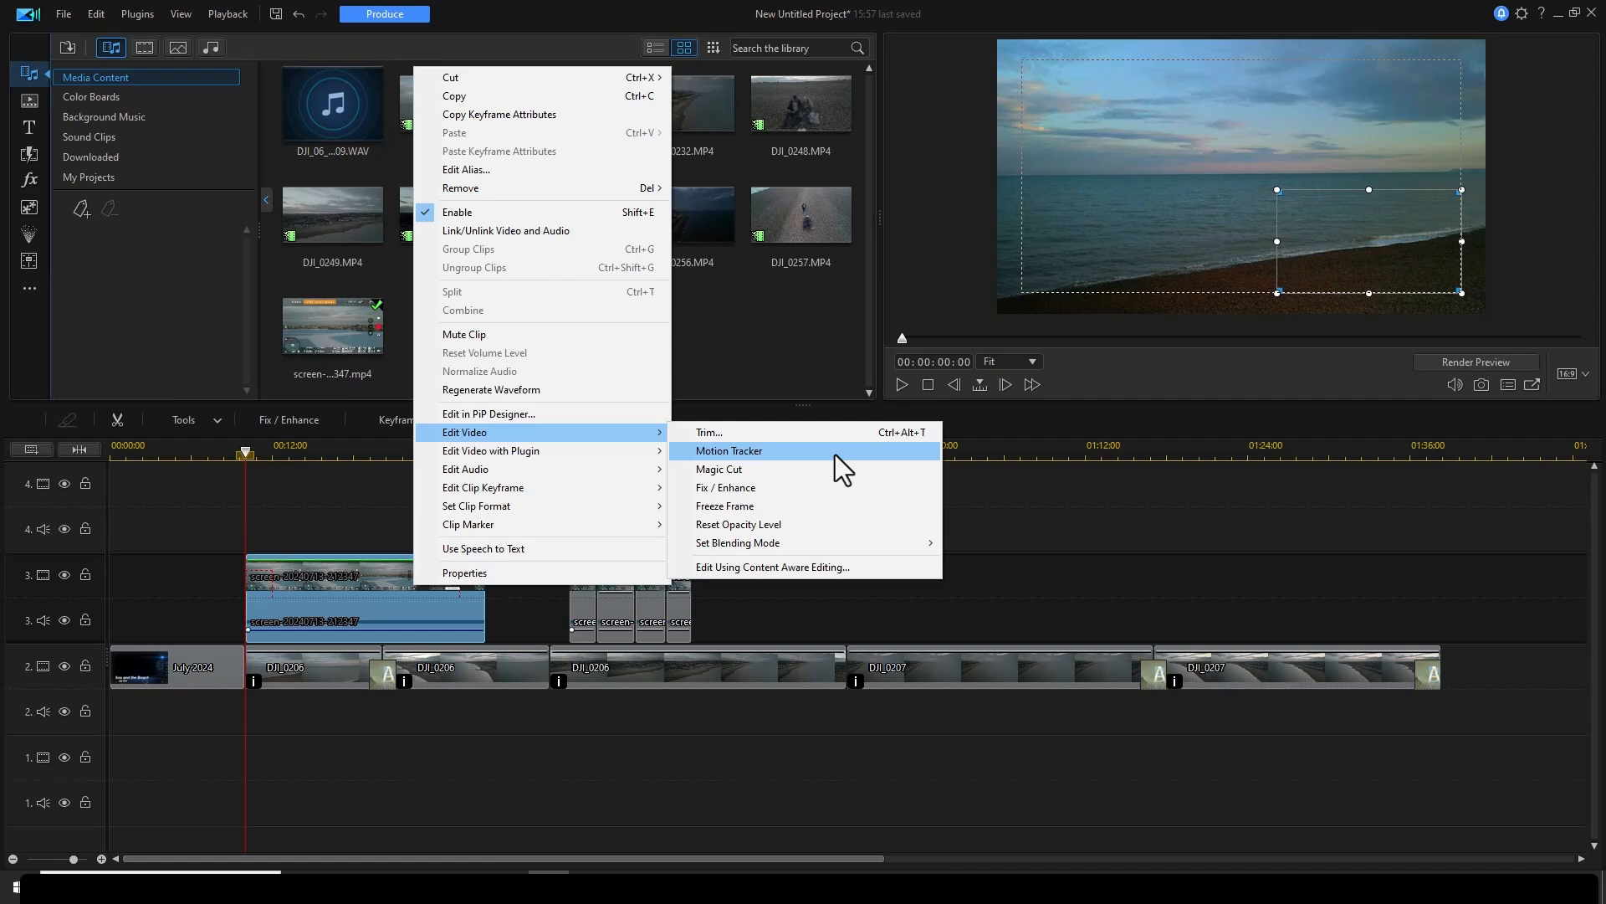
click(1125, 520)
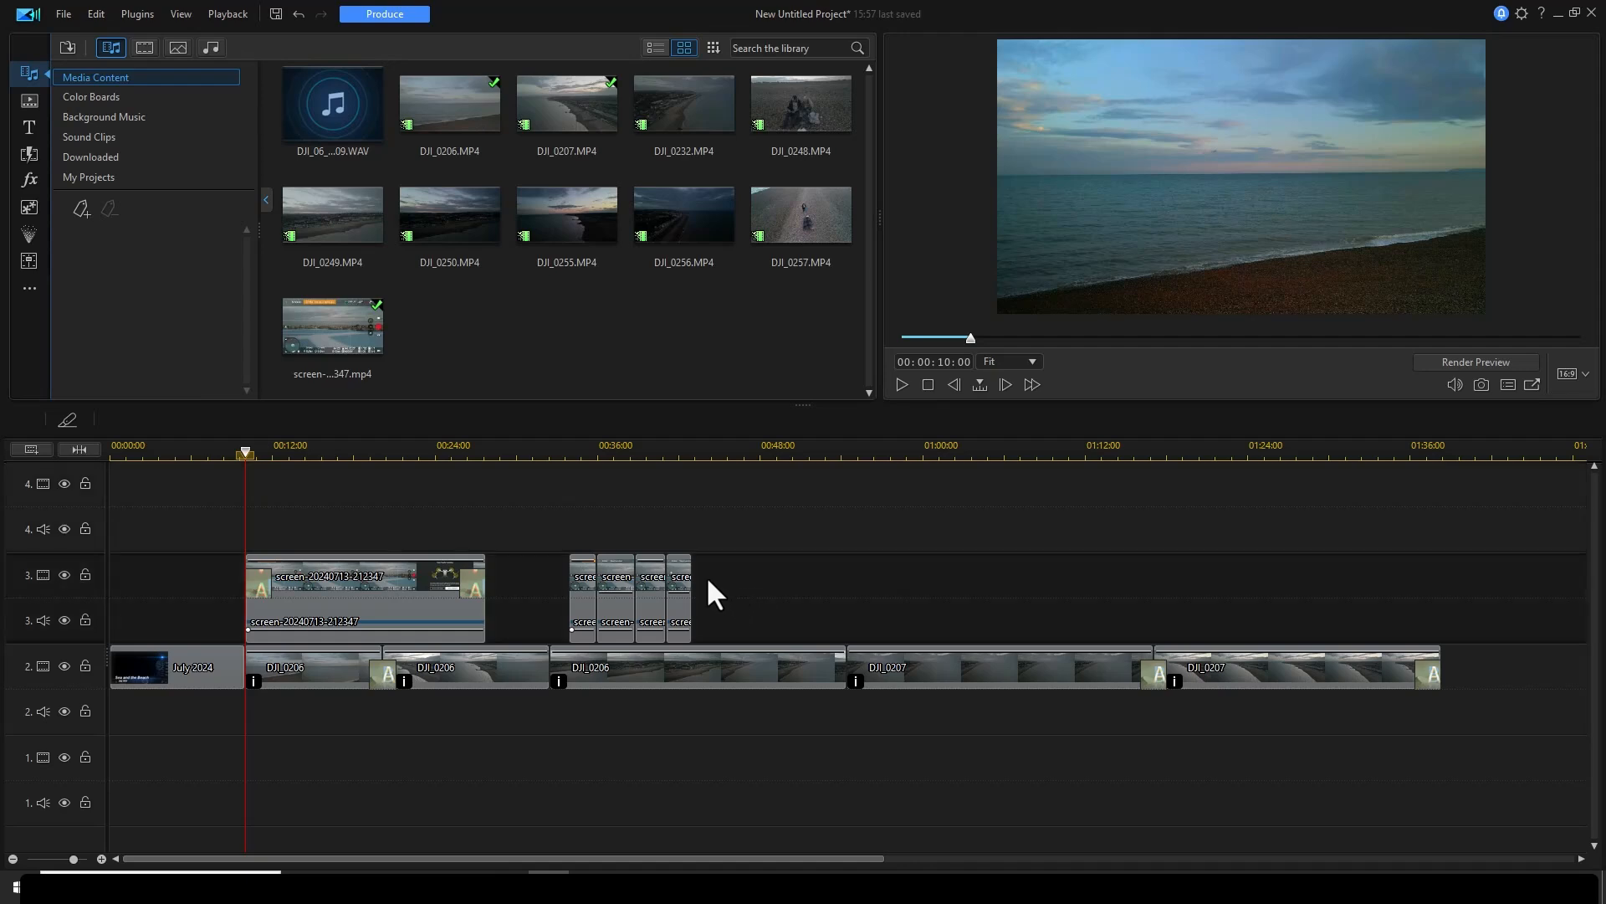
- Move the last of the short screen recording segments on track 3 to start at 00:00:49:24, apart from the others
click(679, 571)
drag(679, 571, 813, 572)
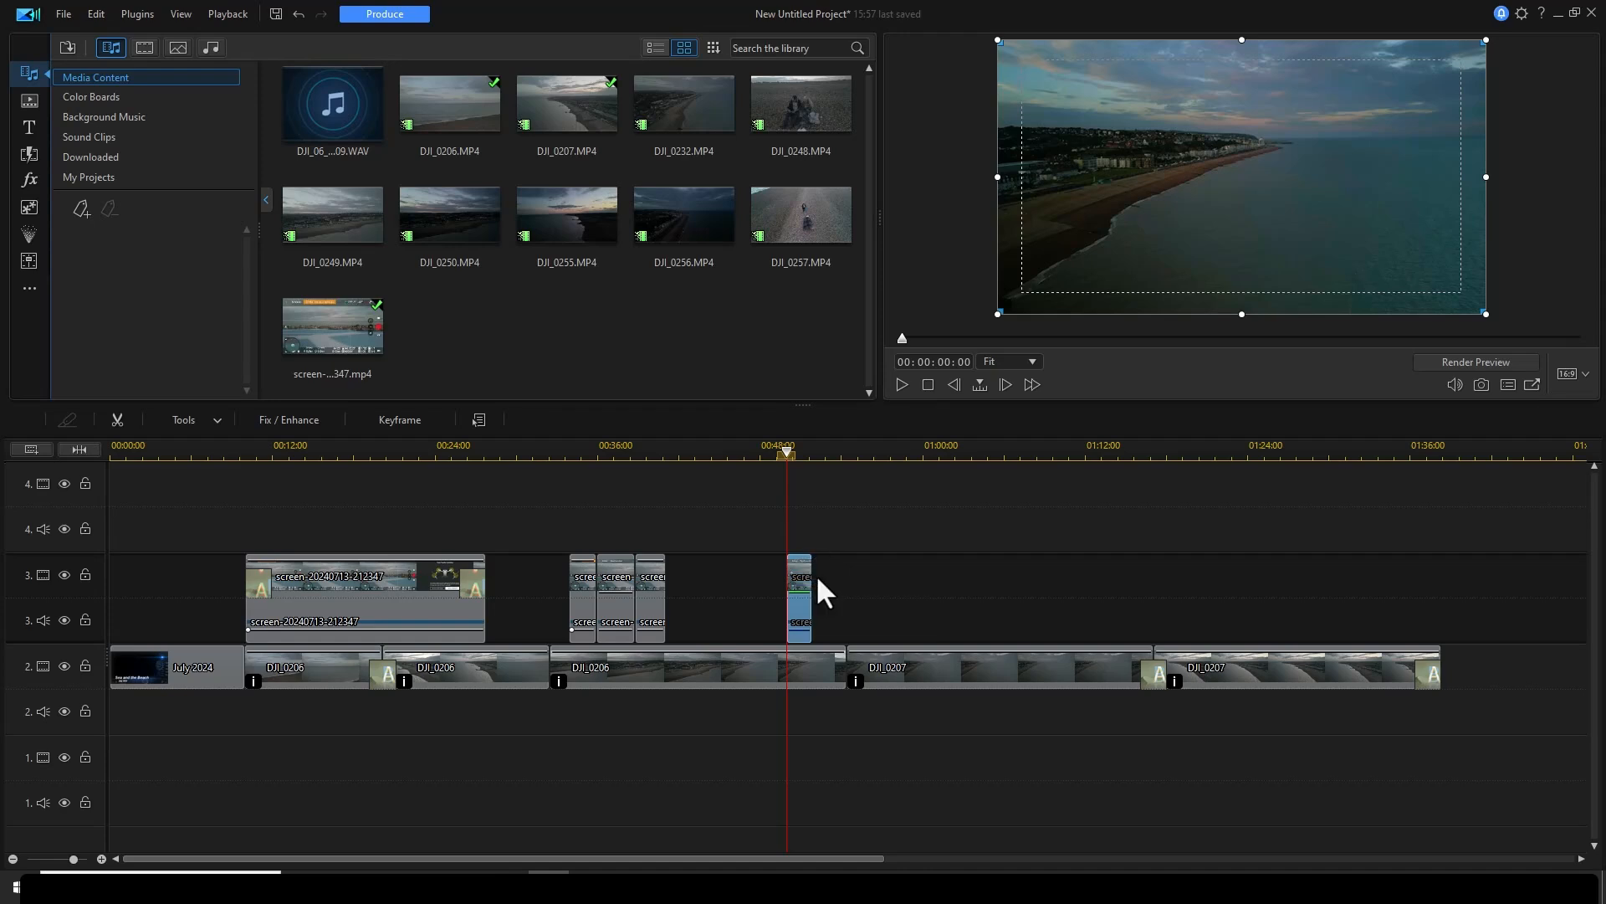
- Try slowing the separated screen recording segment by stretching it to 00:00:19:05, preview it, and undo the stretch
drag(808, 571, 928, 544)
click(794, 451)
click(902, 385)
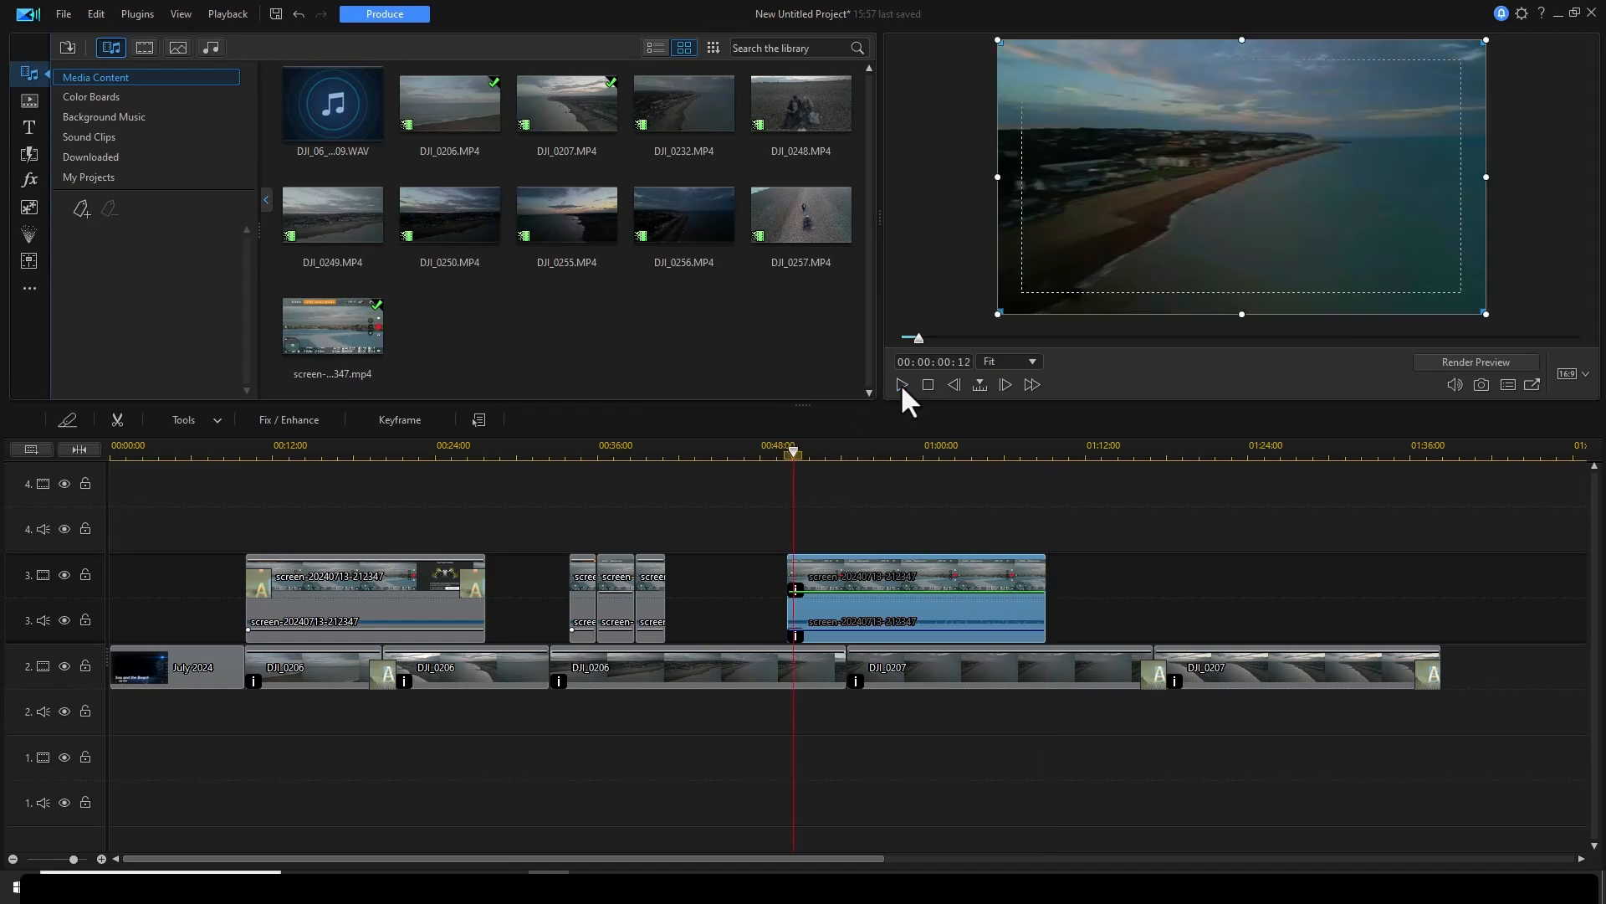
click(901, 383)
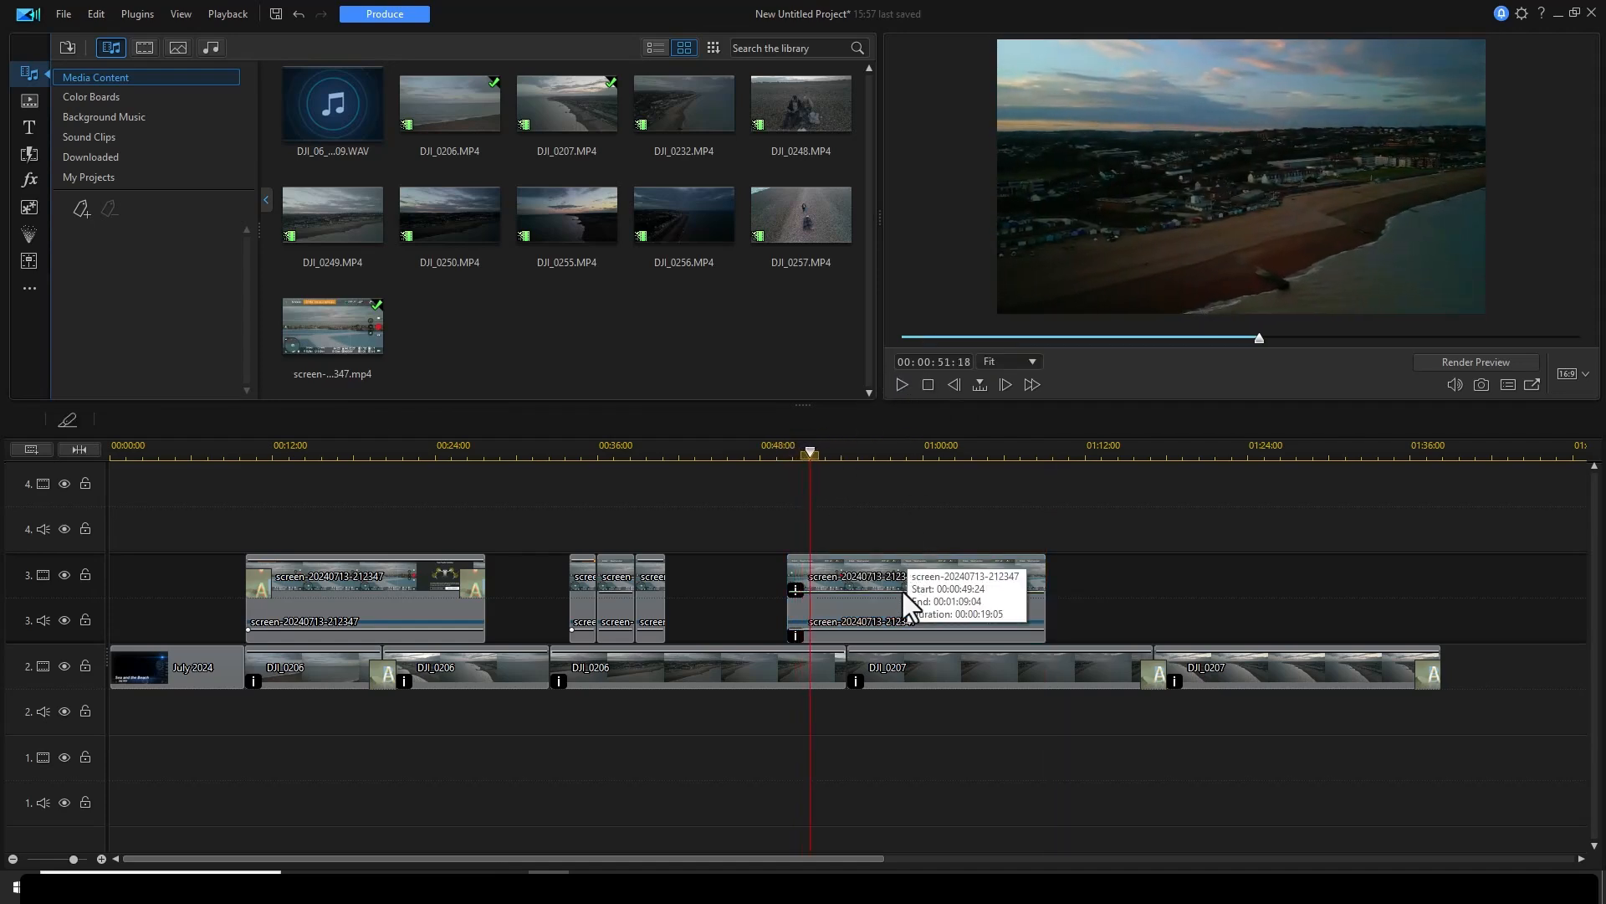
click(885, 562)
key(ctrl+z)
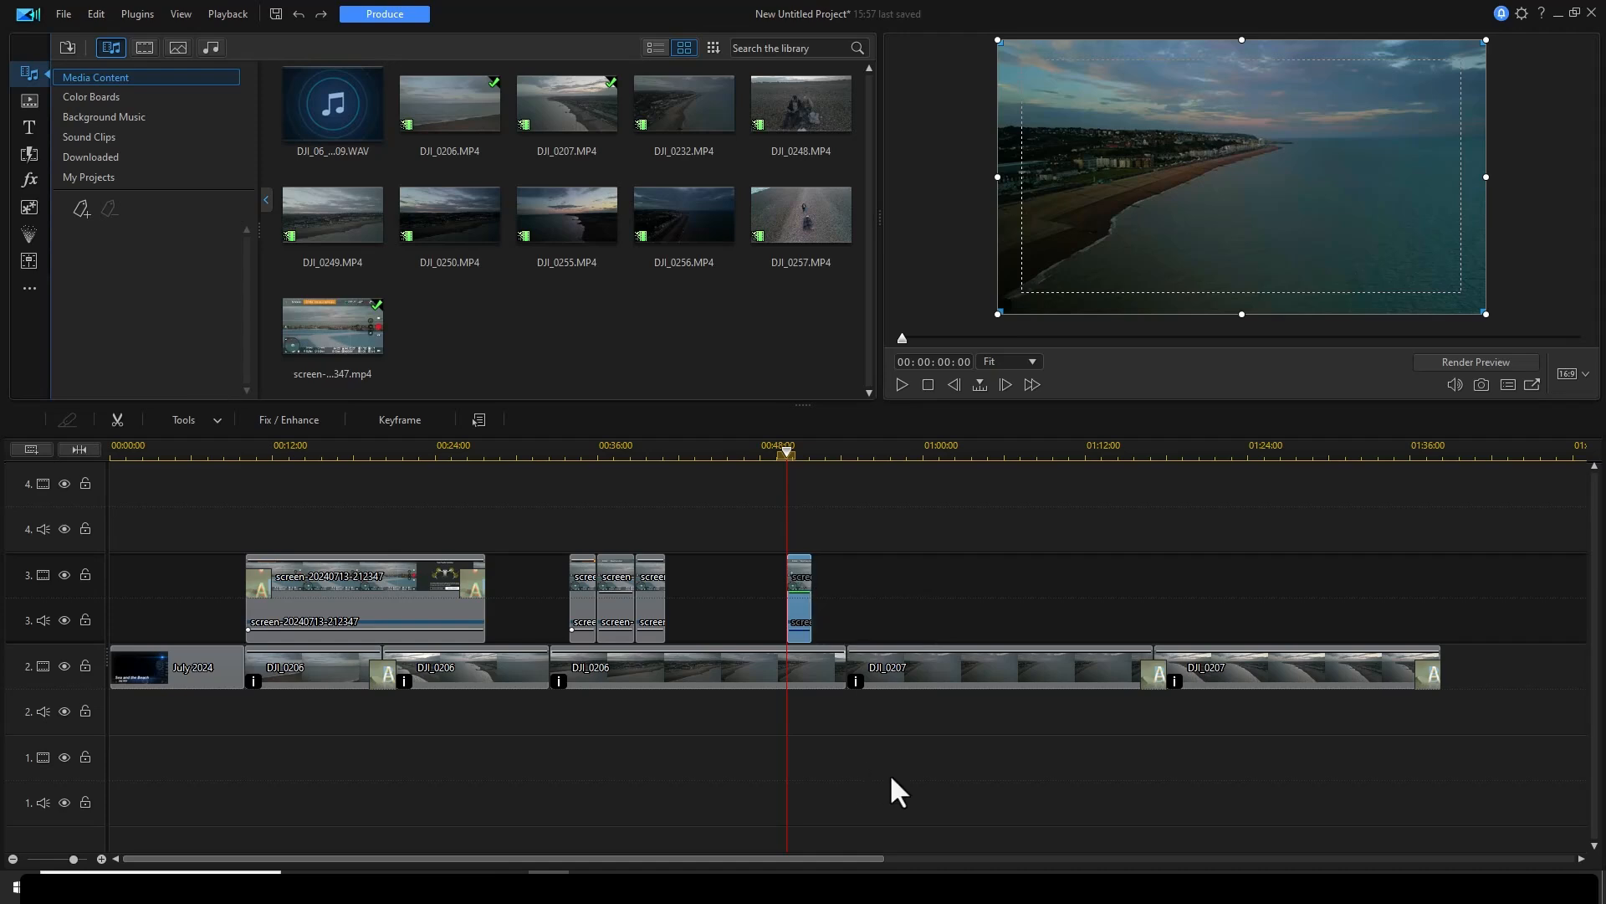
- Speed up the last DJI_0207 clip on track 2 by compressing it to 00:00:04:20, and preview the section from just before it
click(1243, 669)
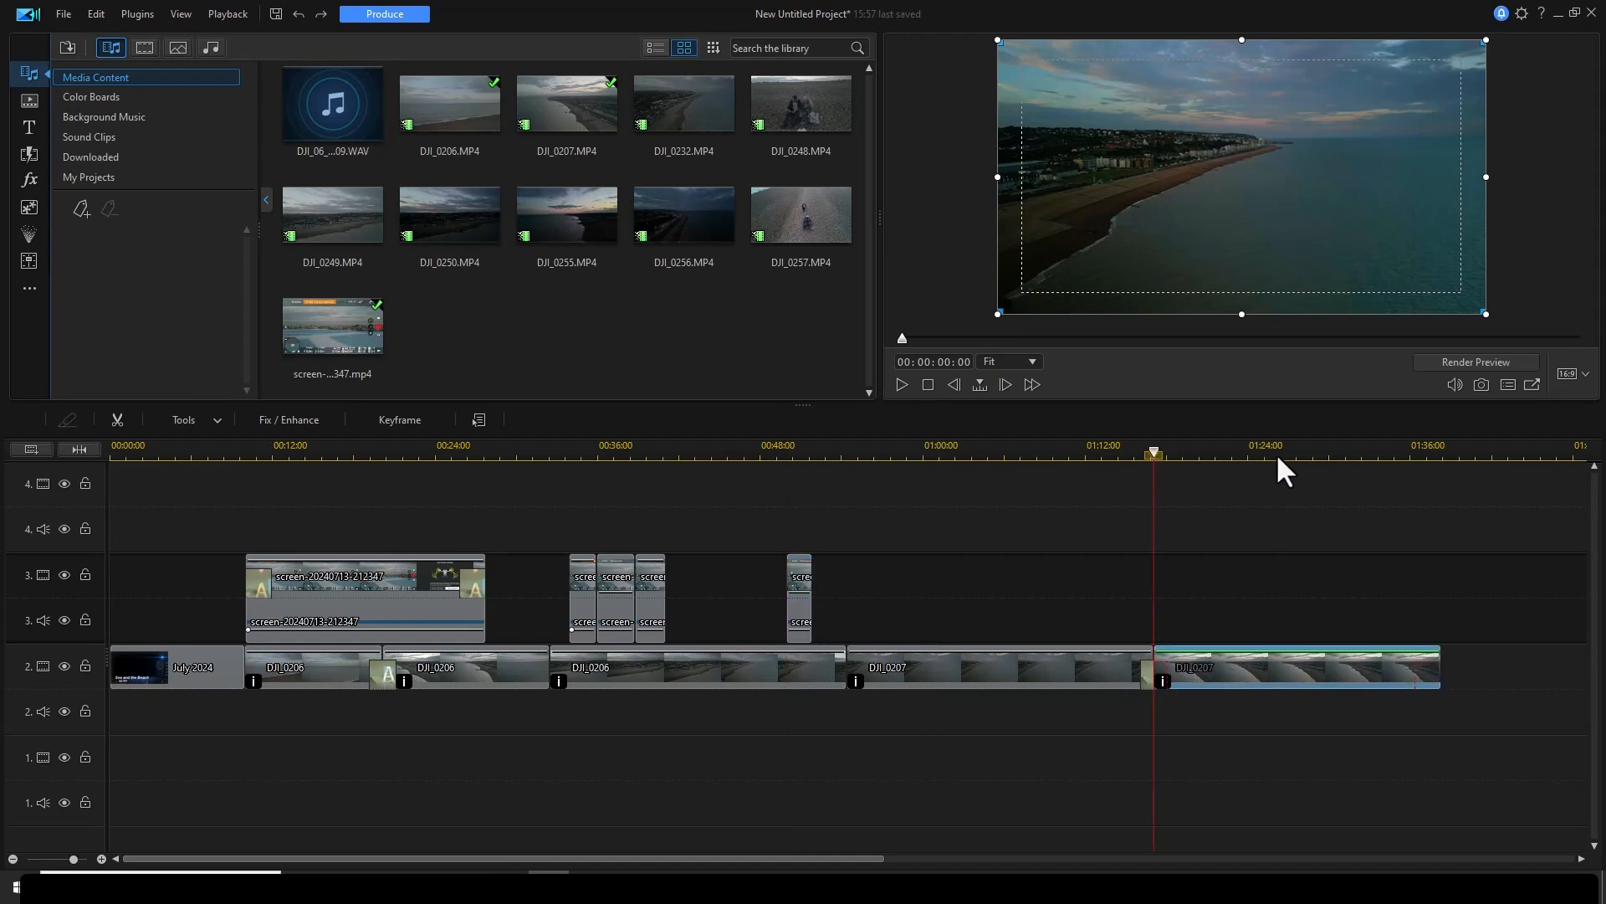
click(1240, 669)
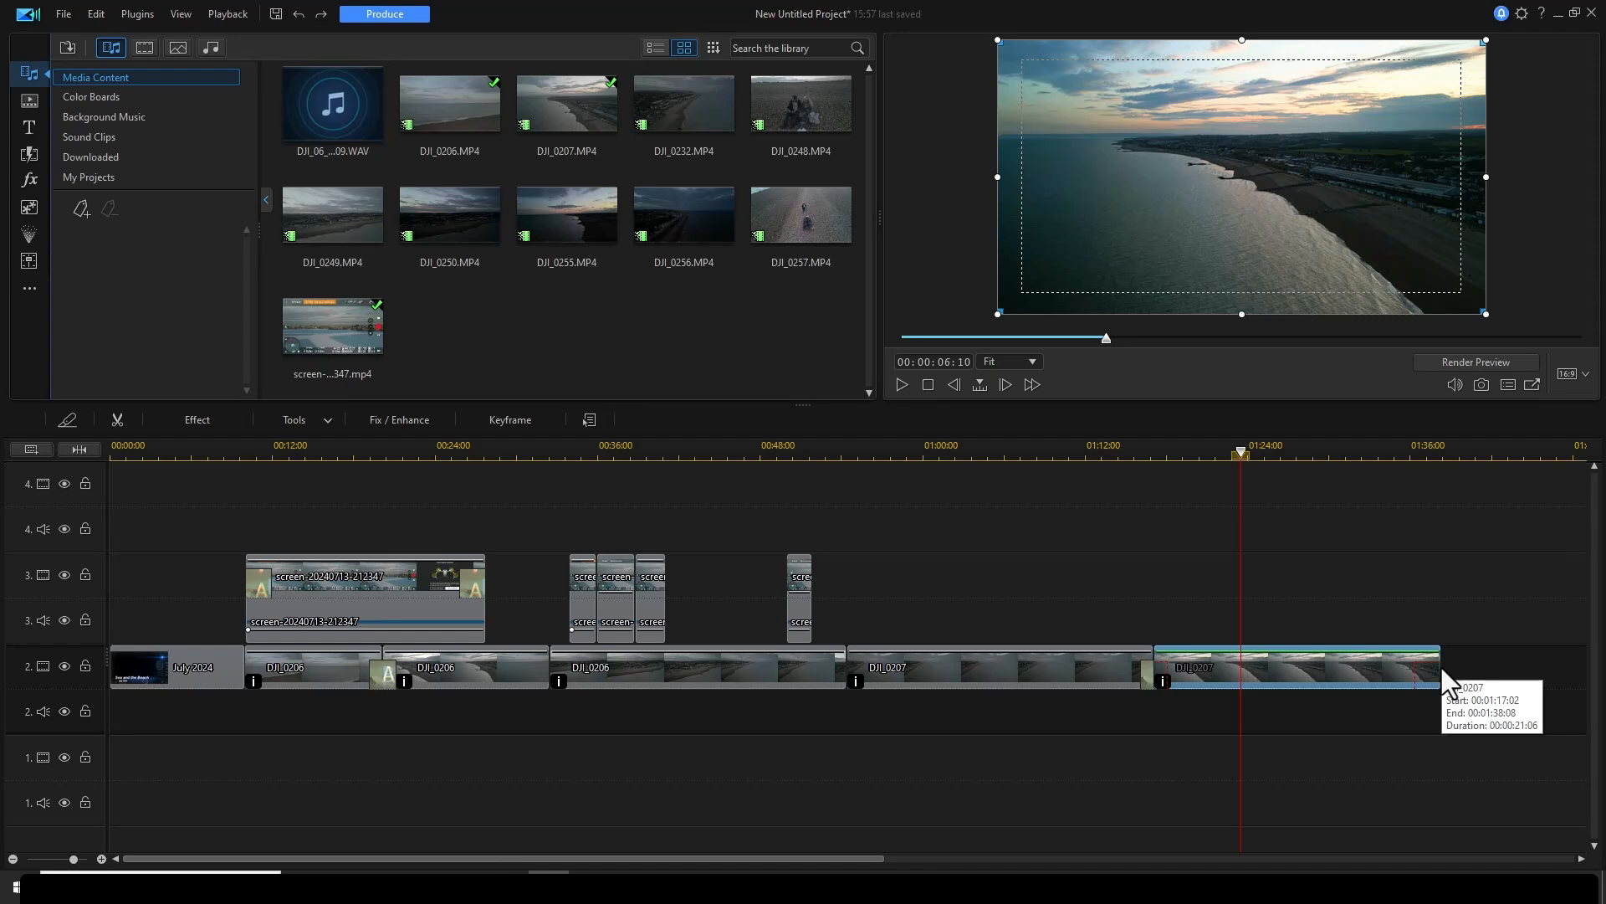
drag(1443, 667, 1222, 664)
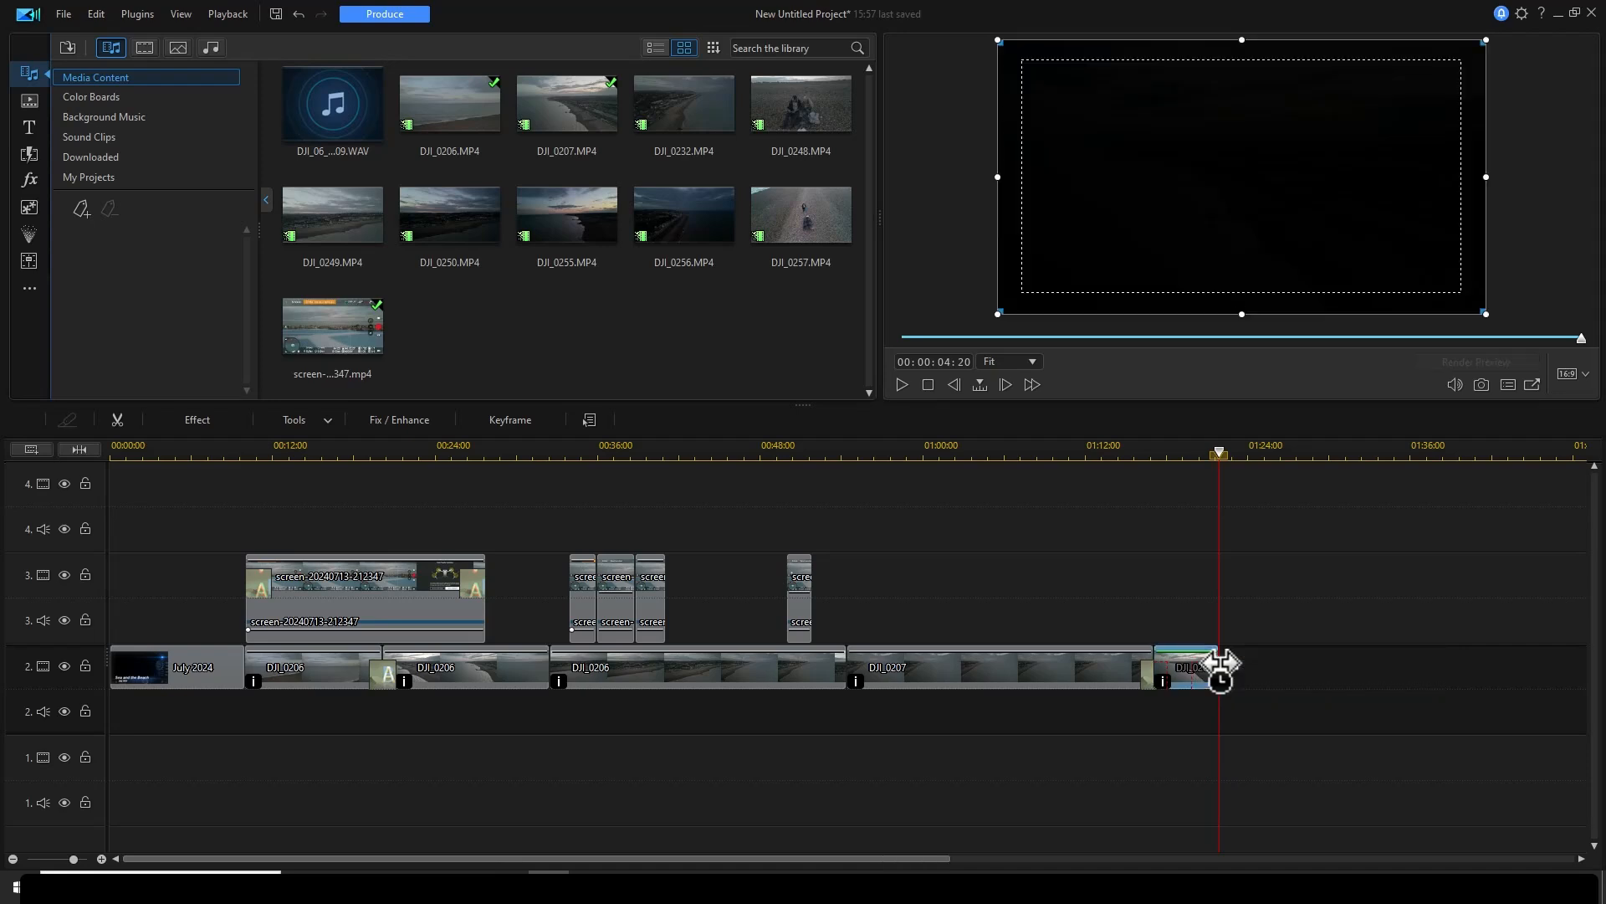
click(1147, 453)
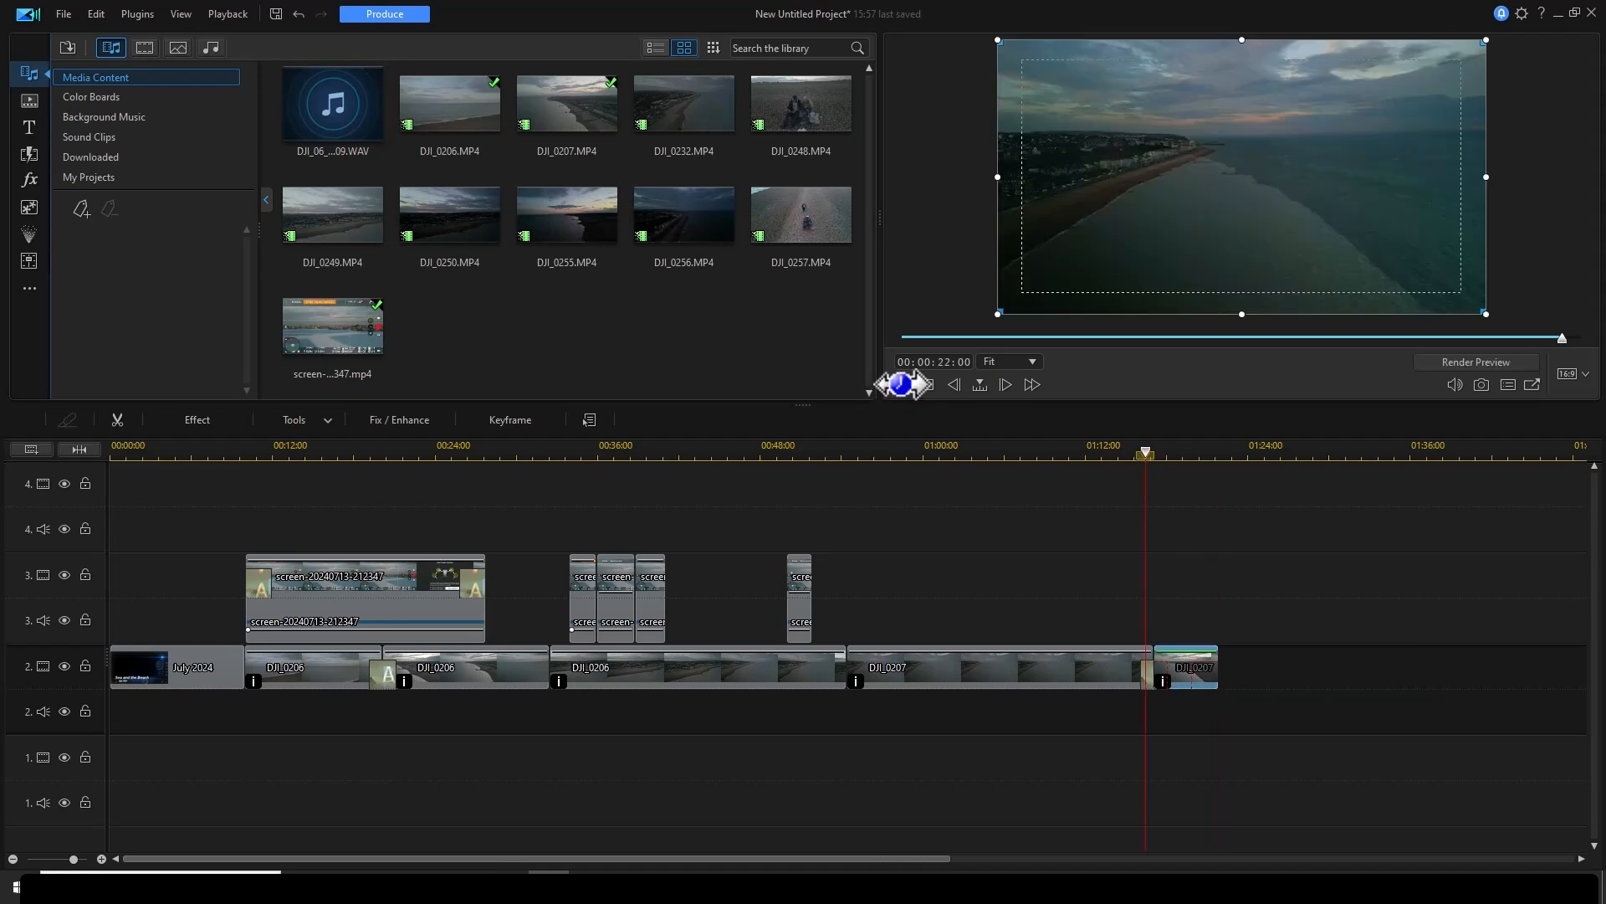
click(900, 384)
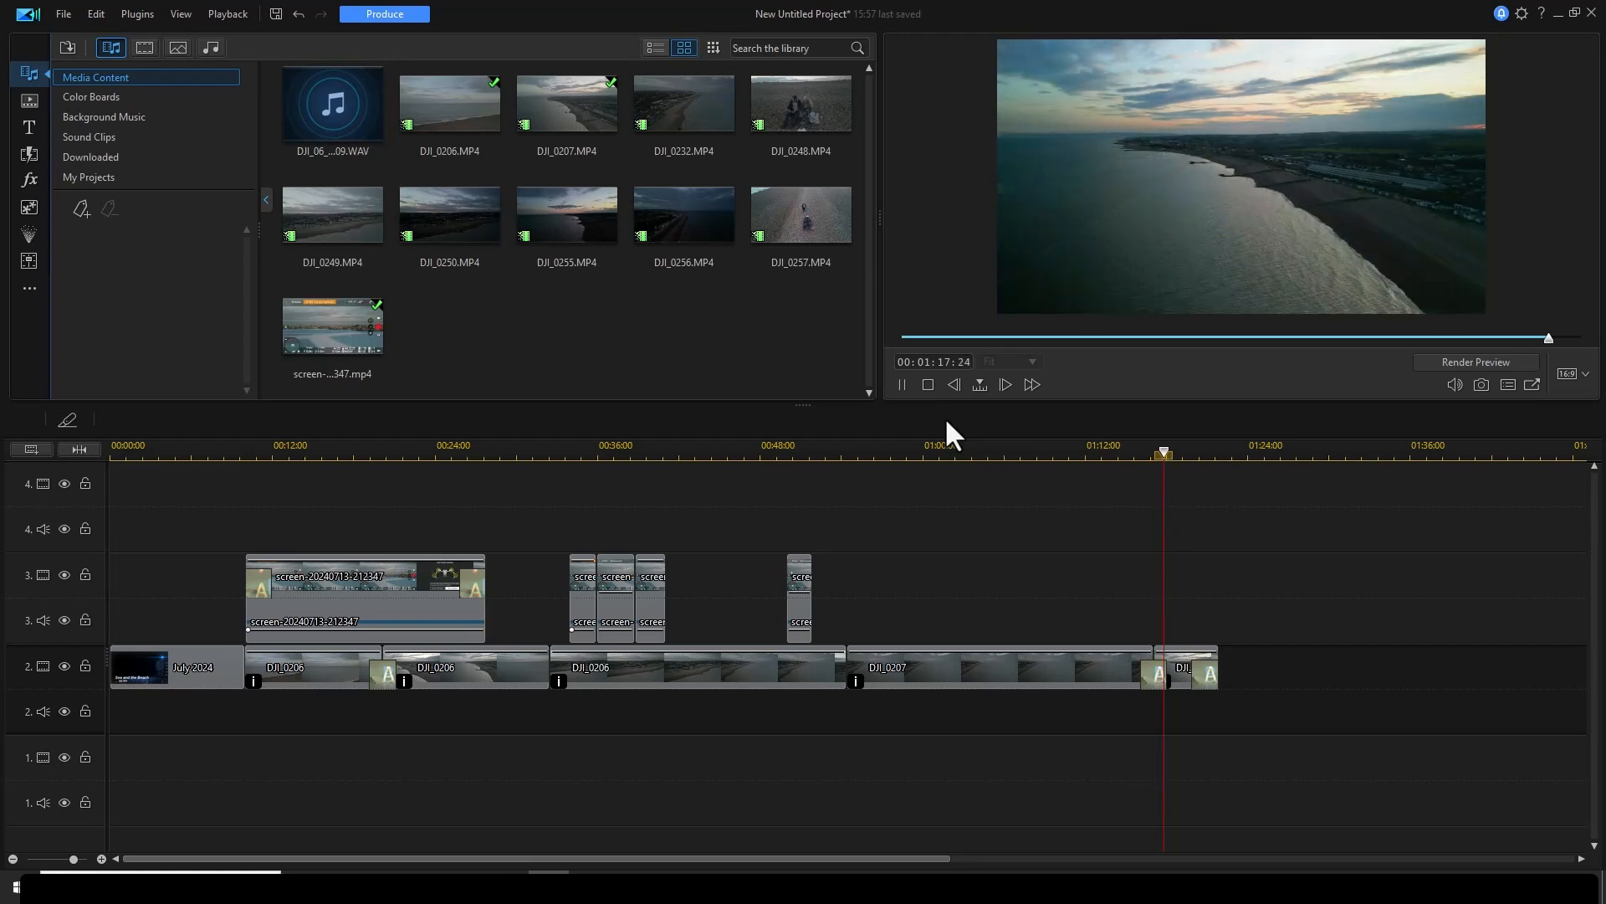
click(900, 385)
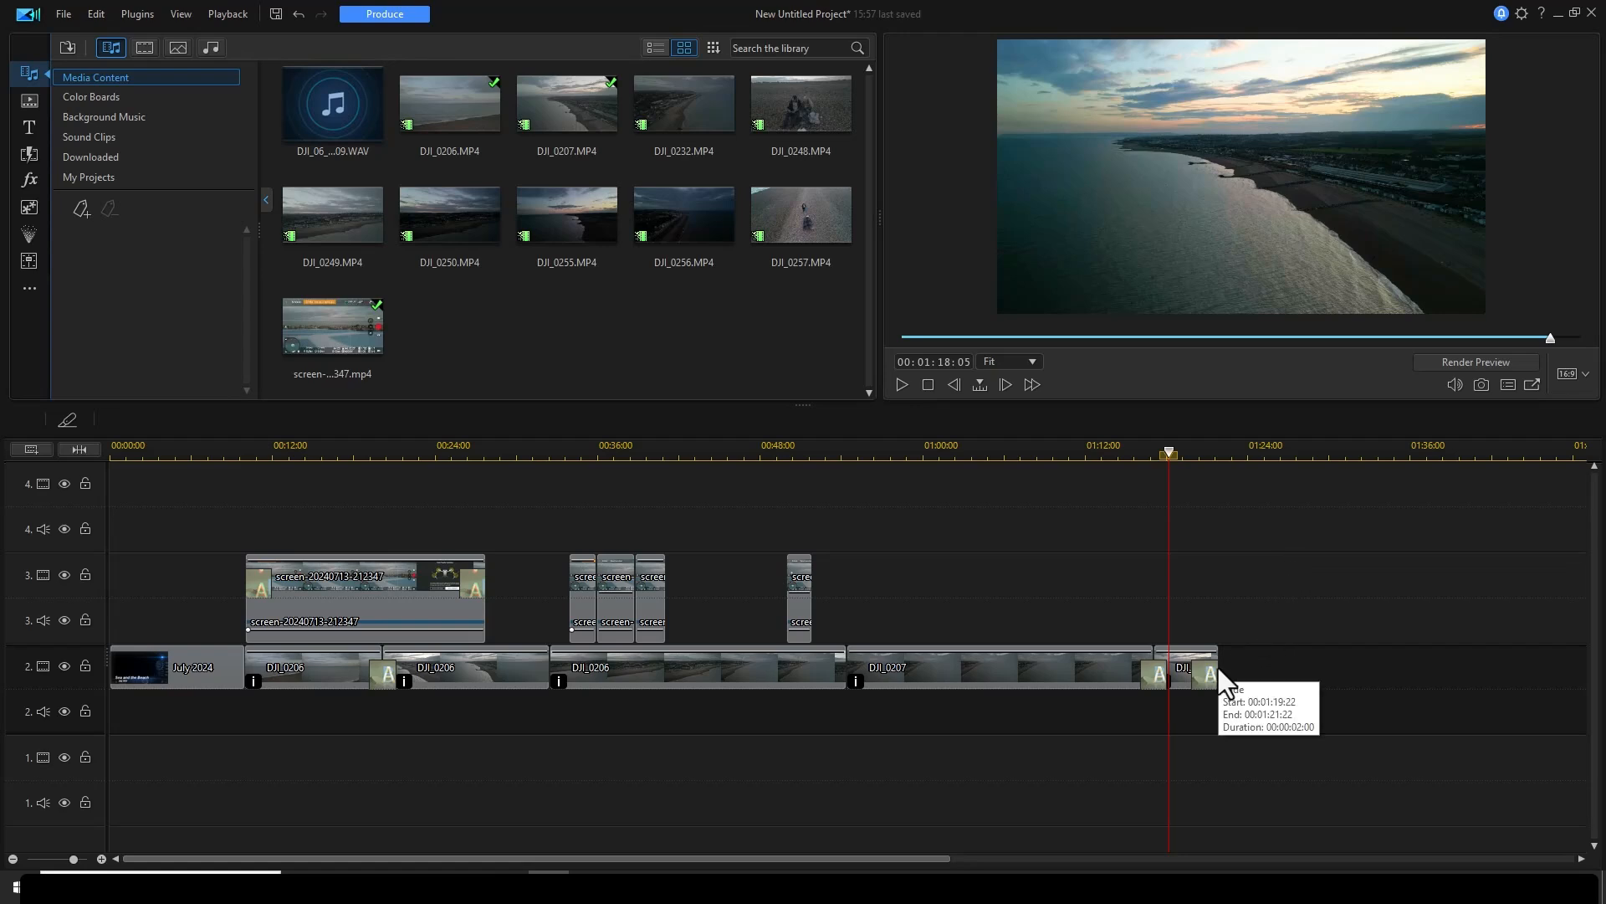
- Slow the last DJI_0207 clip on track 2 by stretching it to a duration of 00:00:15:16
drag(1213, 665, 1365, 667)
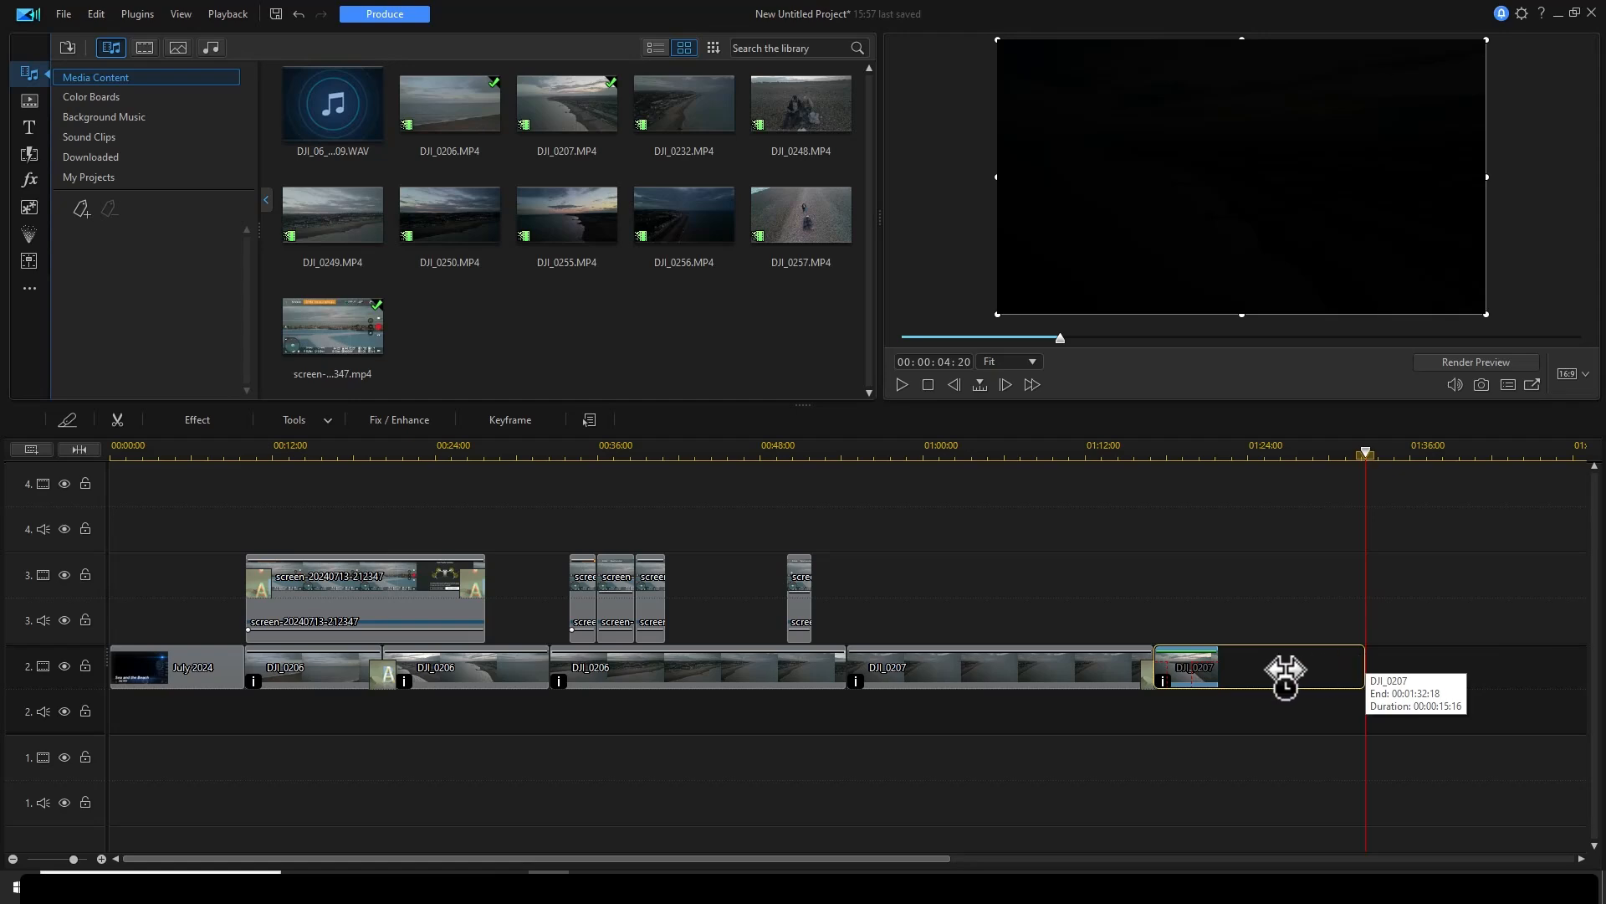